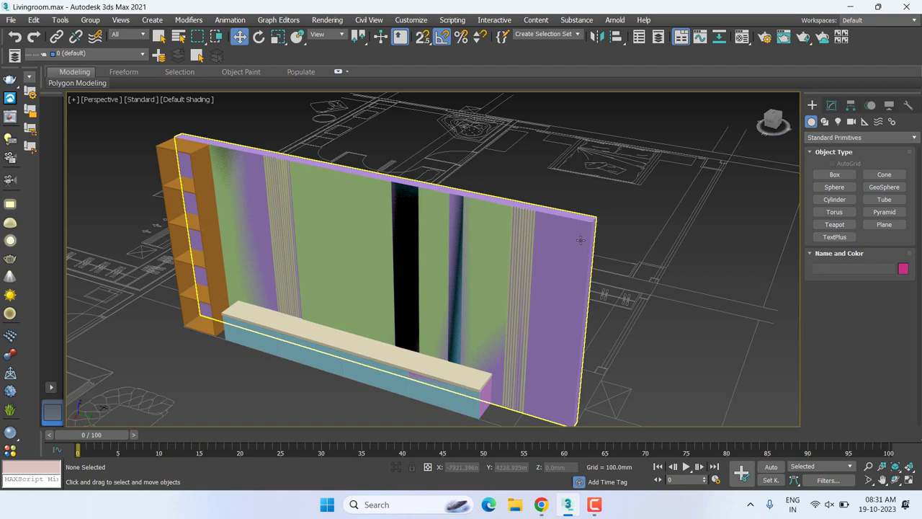
# - Orbit, pan and zoom around the feature wall and bench to recenter it over the floor plan
pyautogui.moveTo(571, 224); pyautogui.dragTo(611, 242, button='middle')
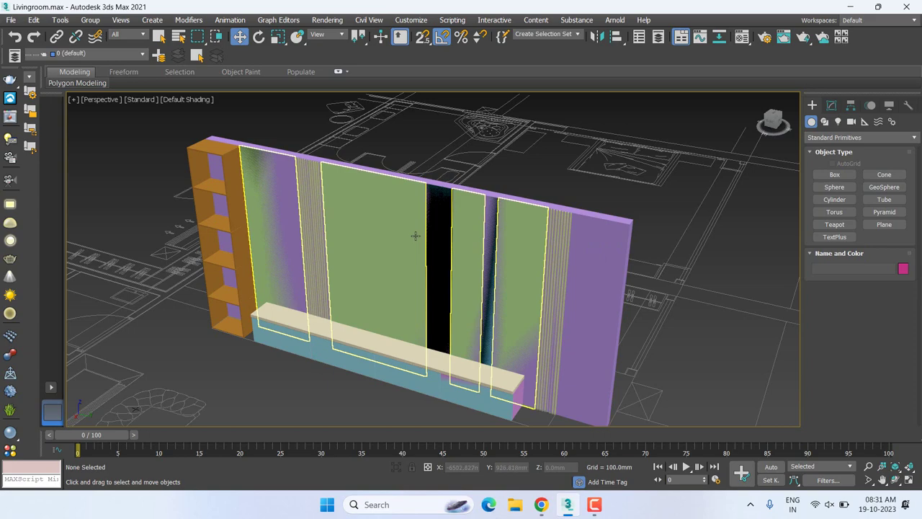
pyautogui.moveTo(420, 227)
pyautogui.keyDown('alt'); pyautogui.mouseDown(button='middle')
pyautogui.moveTo(486, 270)
pyautogui.moveTo(478, 252)
pyautogui.moveTo(455, 281)
pyautogui.mouseUp(button='middle'); pyautogui.keyUp('alt')
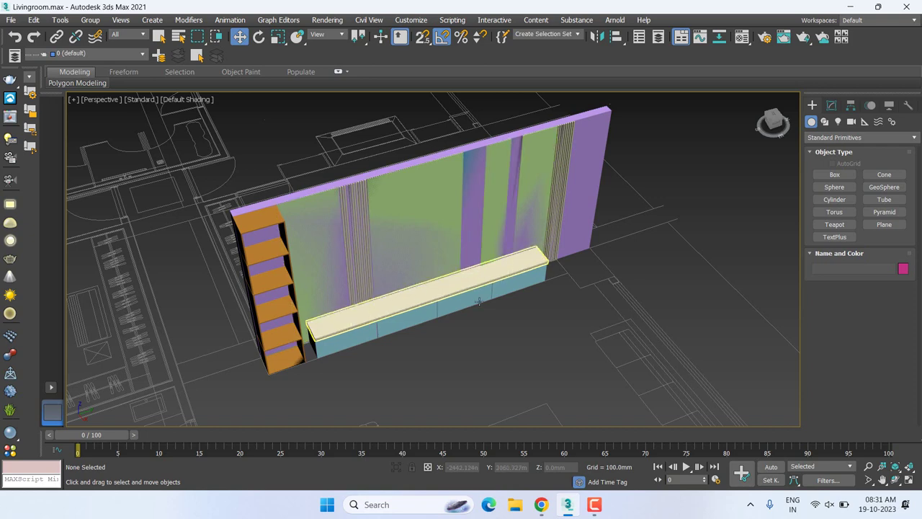
pyautogui.scroll(5, 479, 302)
pyautogui.moveTo(485, 303)
pyautogui.mouseDown(button='middle')
pyautogui.moveTo(531, 327)
pyautogui.moveTo(429, 347)
pyautogui.mouseUp(button='middle')
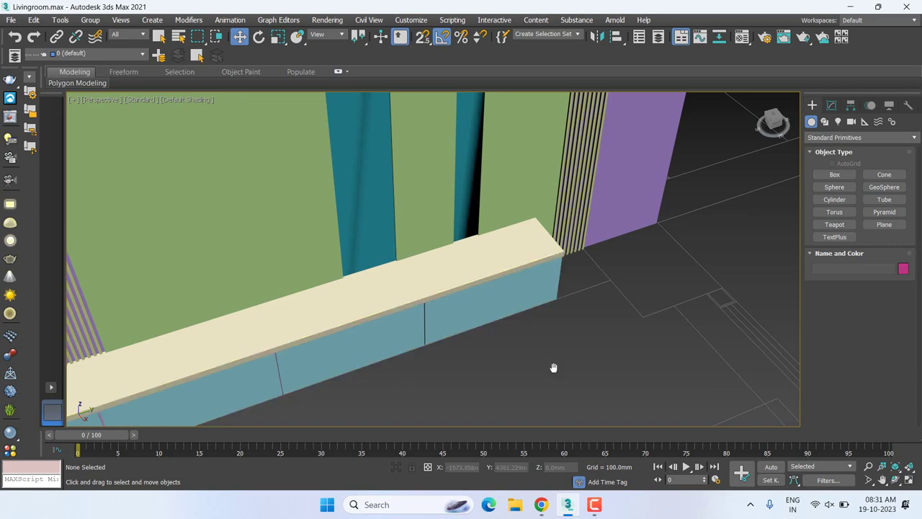
pyautogui.scroll(-2, 545, 351)
pyautogui.scroll(-6, 544, 351)
pyautogui.scroll(3, 569, 317)
pyautogui.keyDown('alt'); pyautogui.moveTo(569, 317); pyautogui.dragTo(589, 321, button='middle'); pyautogui.keyUp('alt')
pyautogui.scroll(-2, 589, 321)
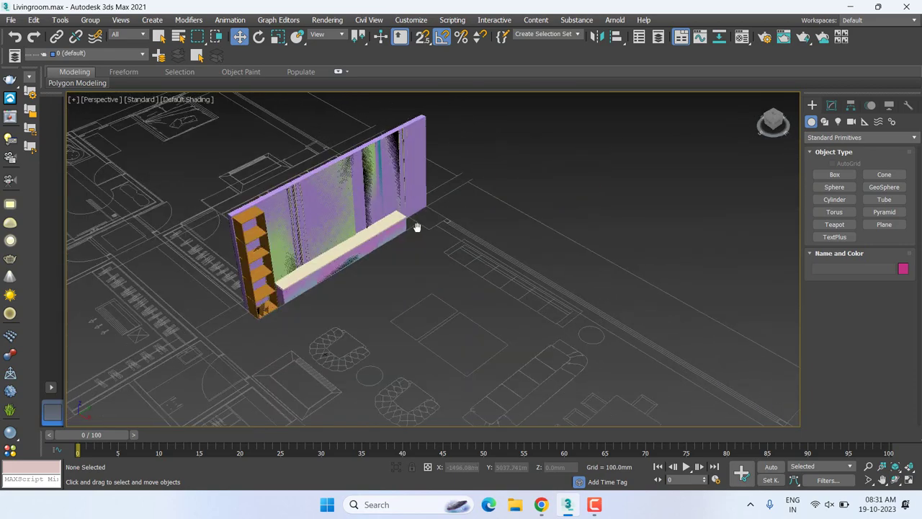
pyautogui.scroll(-5, 555, 363)
pyautogui.moveTo(649, 377); pyautogui.dragTo(617, 330, button='middle')
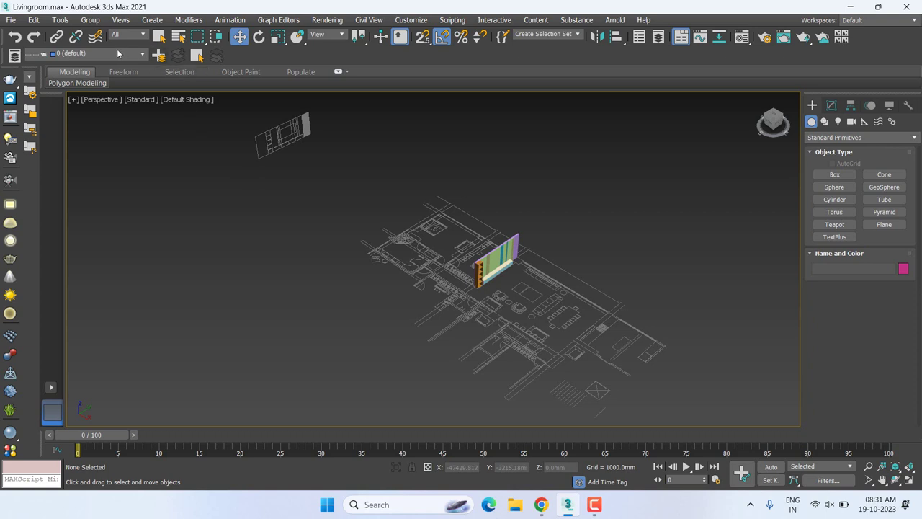
# - In the layer list, hide the Elv A elevation layer and unhide the other elevation layer
pyautogui.click(142, 55)
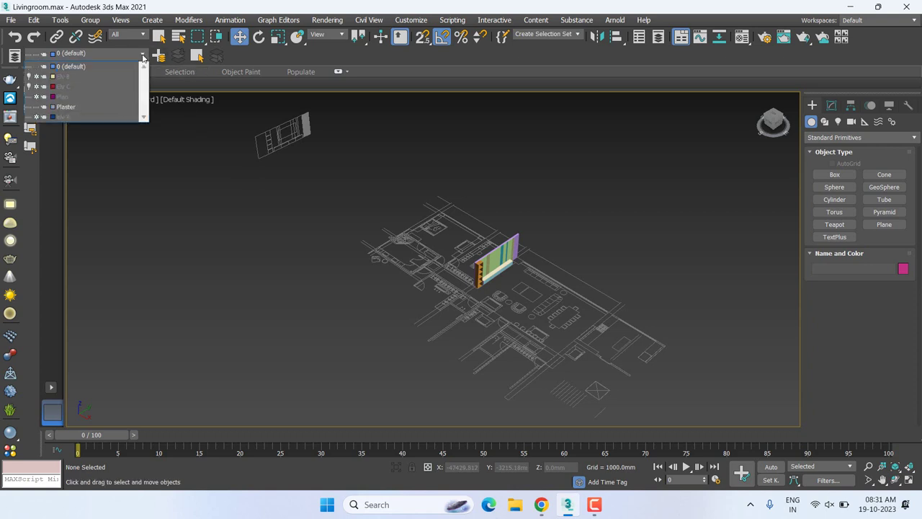
pyautogui.click(142, 56)
pyautogui.click(142, 55)
pyautogui.click(30, 117)
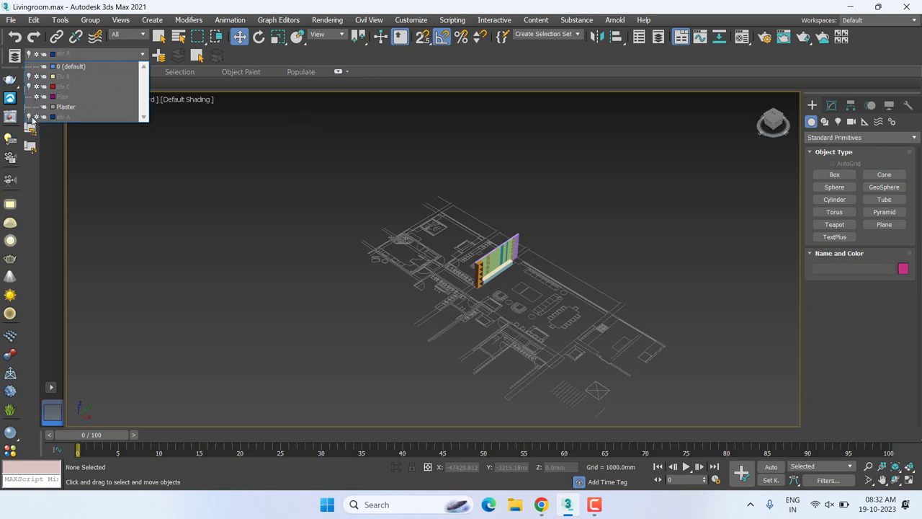
pyautogui.click(30, 77)
pyautogui.click(203, 242)
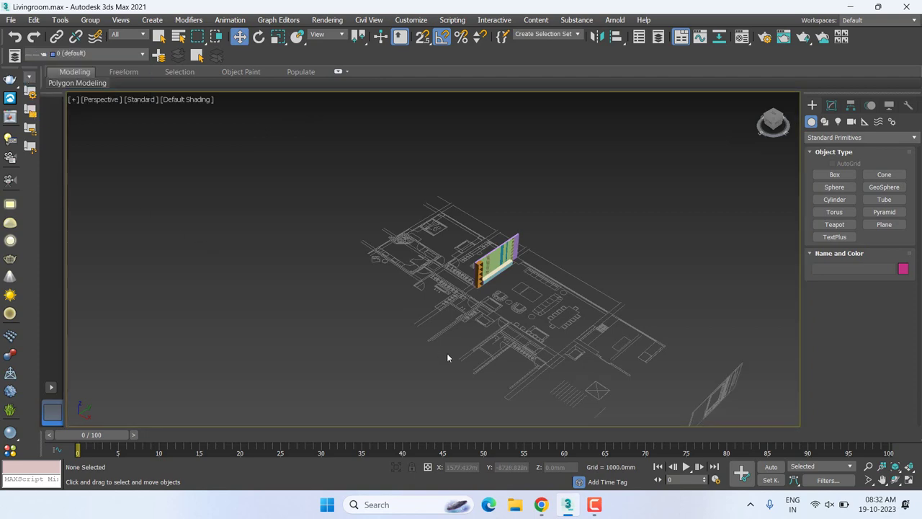
# - Orbit, zoom and pan until the sofa wall elevation, with its framed panel and slatted strip, faces the camera
pyautogui.moveTo(596, 350)
pyautogui.keyDown('alt'); pyautogui.mouseDown(button='middle')
pyautogui.moveTo(725, 354)
pyautogui.moveTo(703, 325)
pyautogui.mouseUp(button='middle'); pyautogui.keyUp('alt')
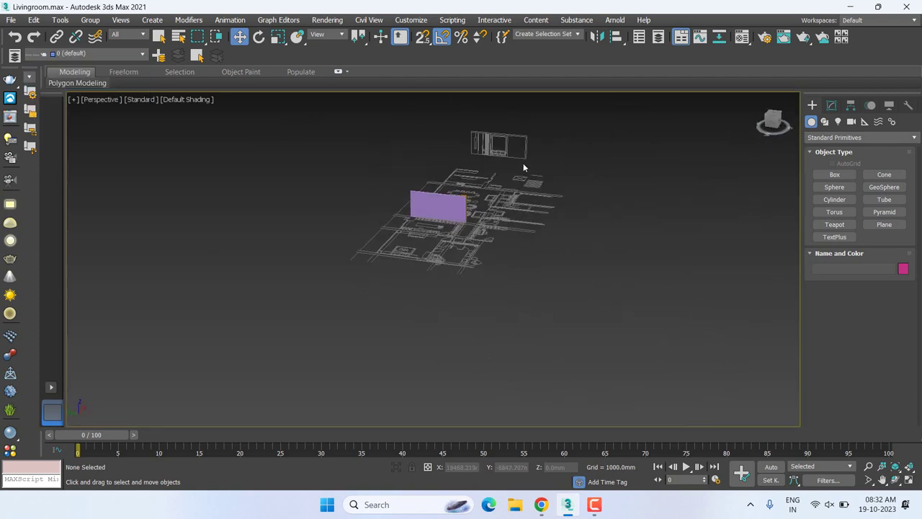
pyautogui.scroll(5, 478, 149)
pyautogui.scroll(2, 483, 298)
pyautogui.scroll(3, 478, 206)
pyautogui.scroll(4, 465, 195)
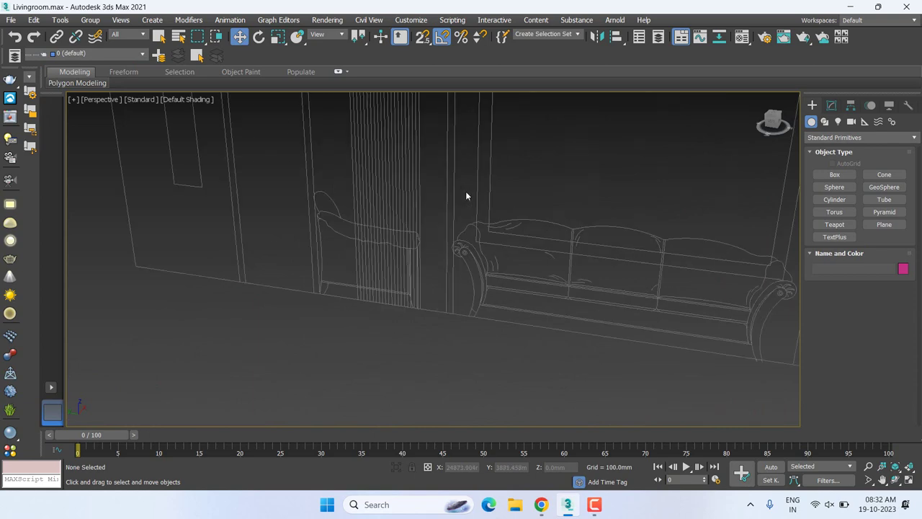
pyautogui.moveTo(465, 195); pyautogui.dragTo(486, 301, button='middle')
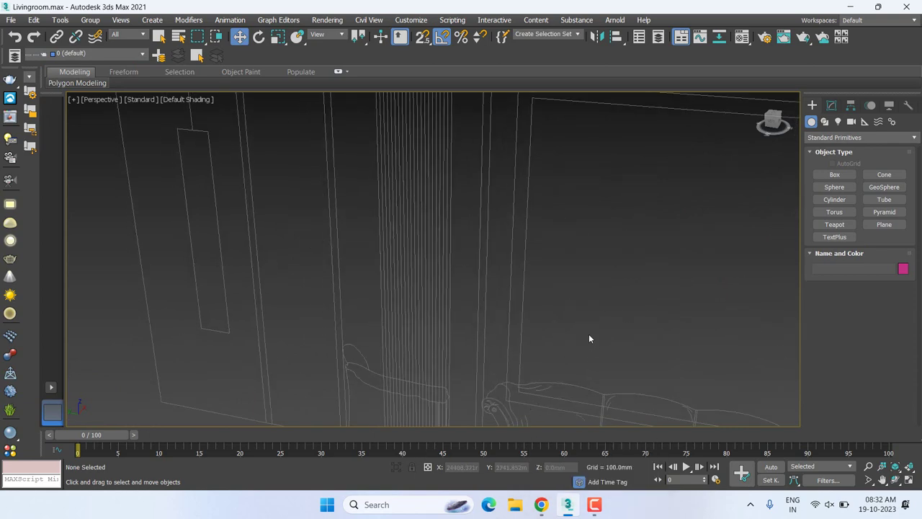
pyautogui.scroll(-5, 579, 325)
pyautogui.moveTo(575, 321); pyautogui.dragTo(500, 304, button='middle')
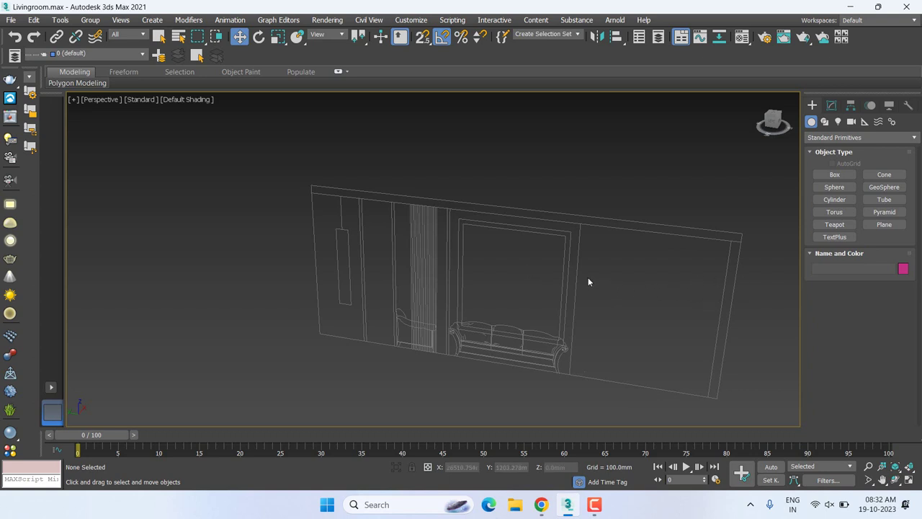
pyautogui.moveTo(588, 277)
pyautogui.keyDown('alt'); pyautogui.mouseDown(button='middle')
pyautogui.moveTo(607, 276)
pyautogui.moveTo(465, 255)
pyautogui.moveTo(494, 286)
pyautogui.mouseUp(button='middle'); pyautogui.keyUp('alt')
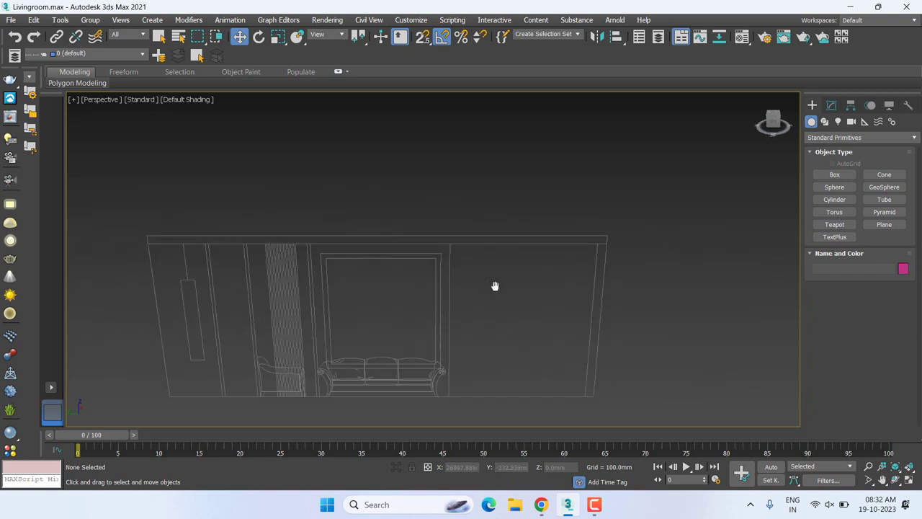
# - Switch to the Left orthographic view in F3 wireframe and centre the wall elevation linework
pyautogui.press('f')
pyautogui.press('l')
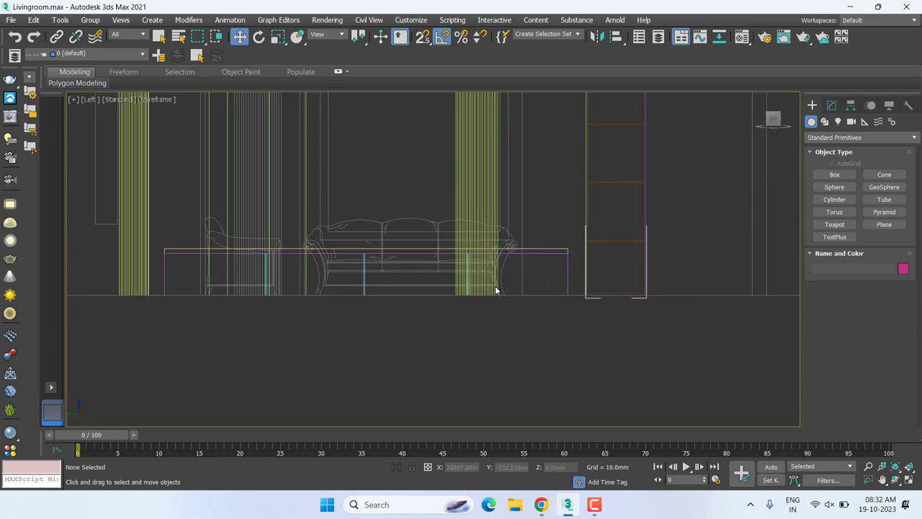
pyautogui.scroll(-3, 501, 288)
pyautogui.scroll(-3, 504, 288)
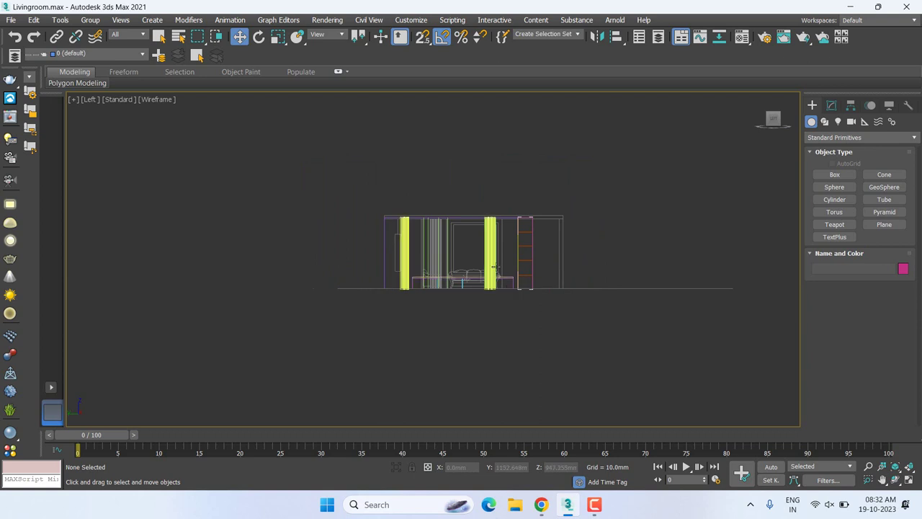
pyautogui.scroll(2, 512, 283)
pyautogui.scroll(2, 495, 265)
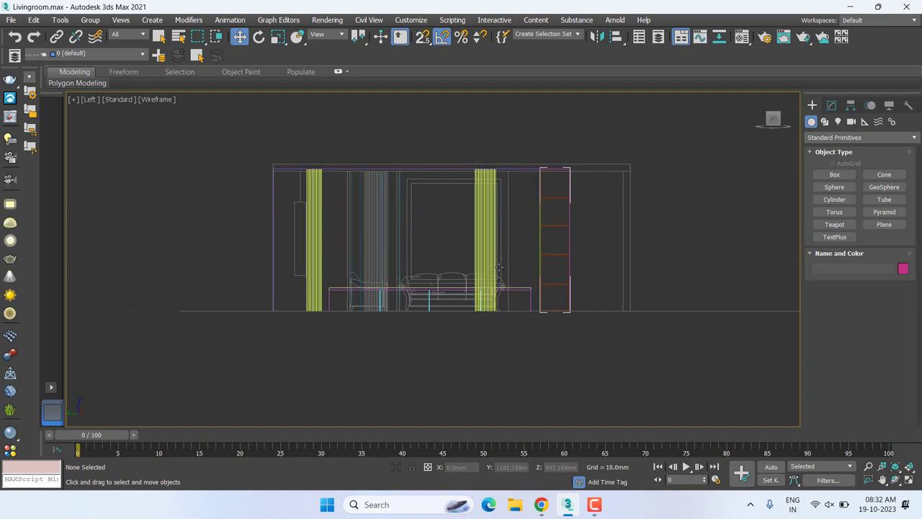
pyautogui.press('F3')
pyautogui.press('F3')
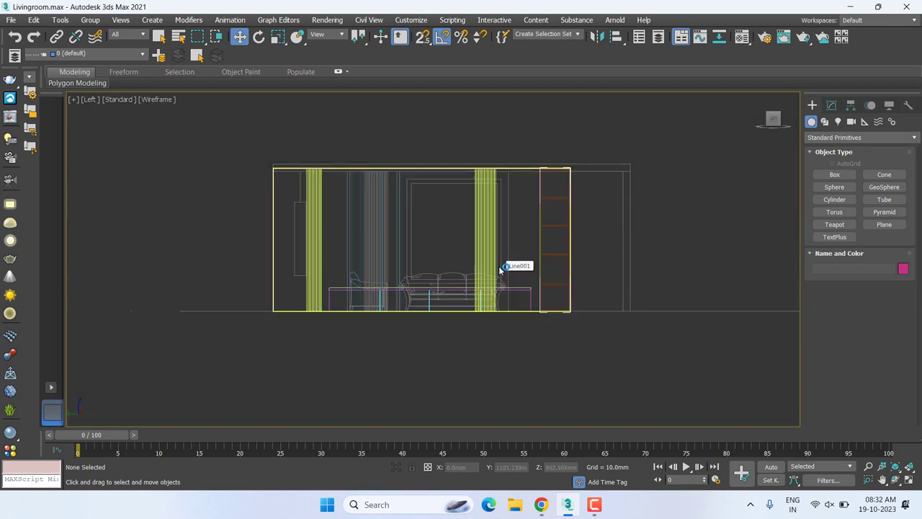
pyautogui.moveTo(500, 270); pyautogui.dragTo(518, 309, button='middle')
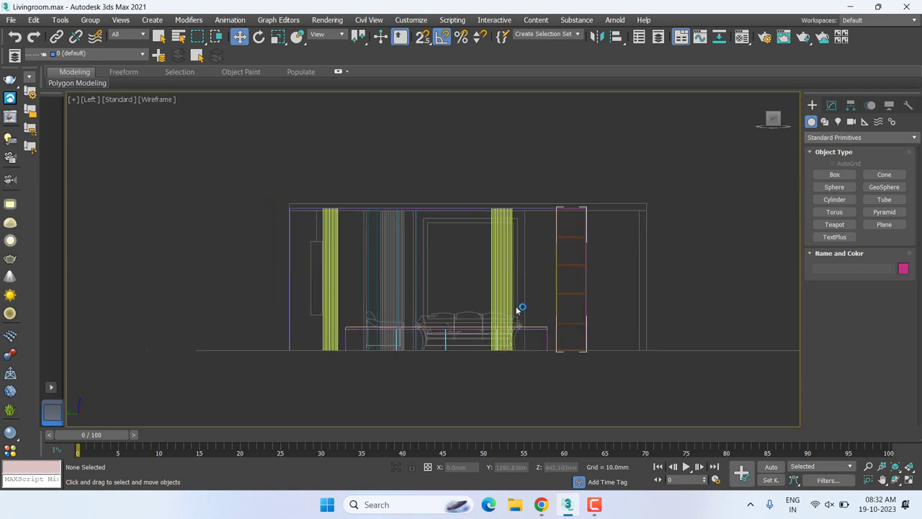
pyautogui.scroll(2, 480, 264)
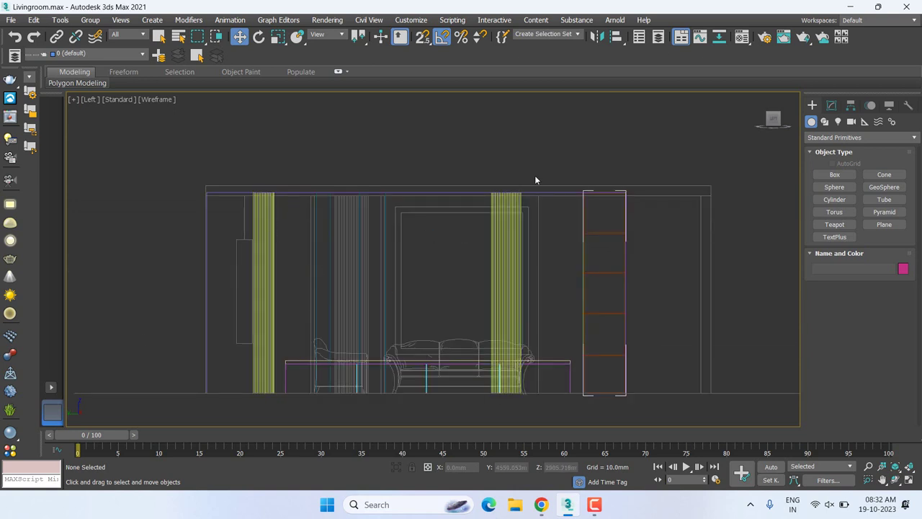
pyautogui.moveTo(531, 316); pyautogui.dragTo(557, 300, button='middle')
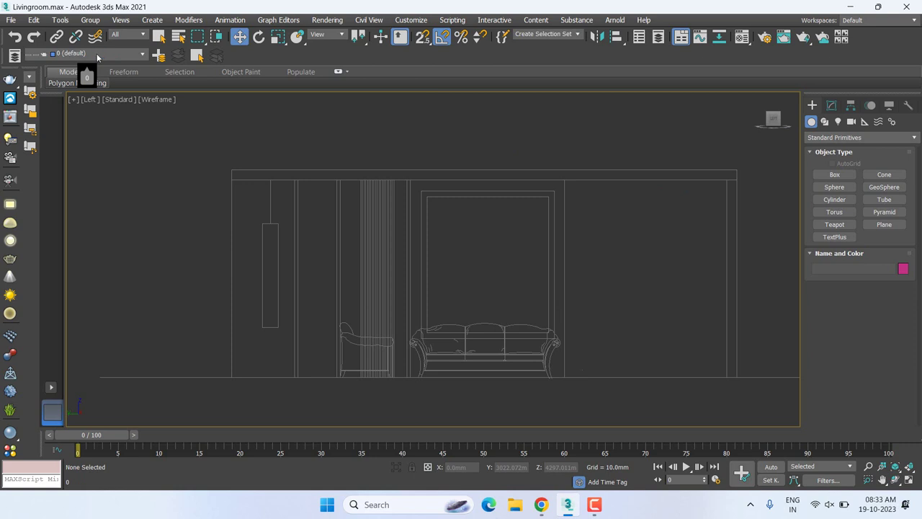
# - With snaps on, trace a closed Line through the leftmost panel's four corners, creating Line011
pyautogui.click(824, 122)
pyautogui.click(834, 184)
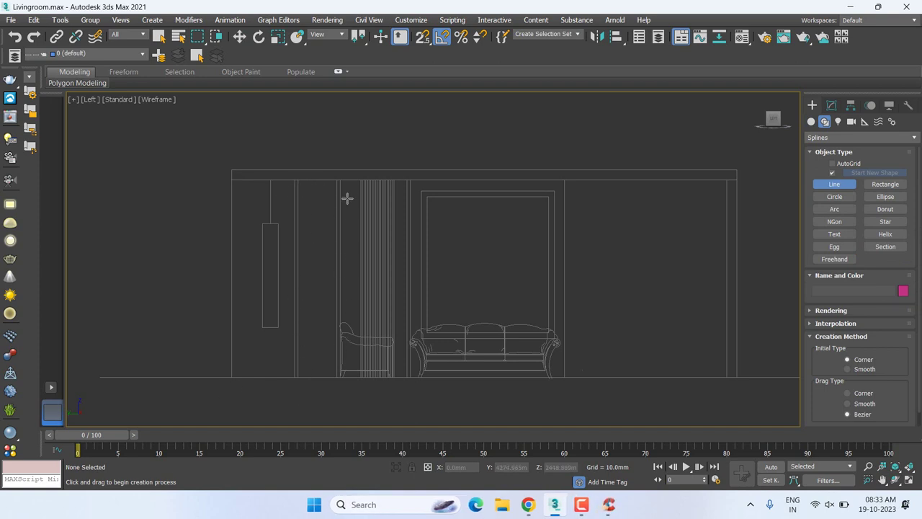
pyautogui.moveTo(334, 324); pyautogui.dragTo(435, 319, button='middle')
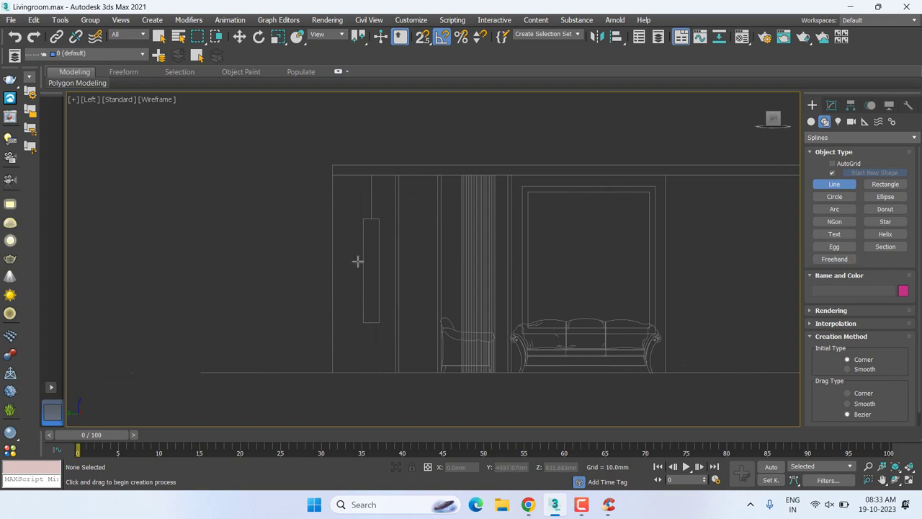
pyautogui.press('s')
pyautogui.click(332, 175)
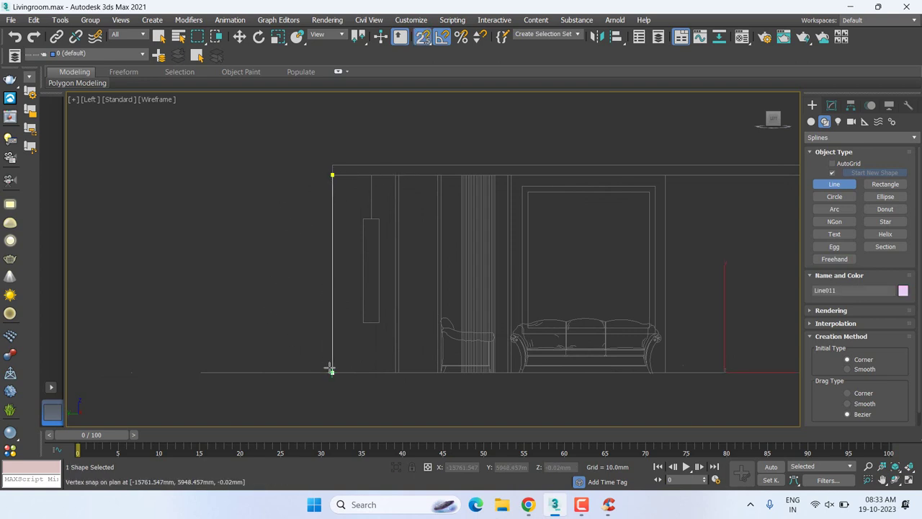
pyautogui.click(332, 372)
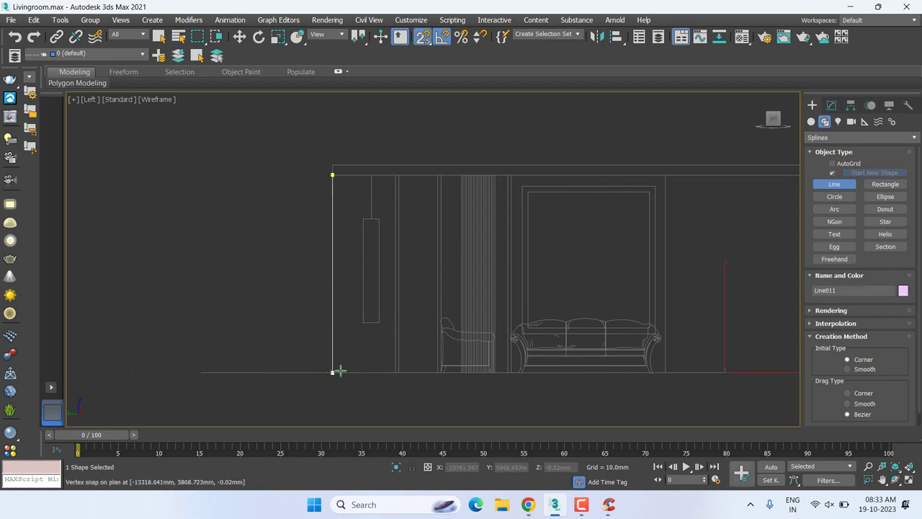
pyautogui.click(395, 372)
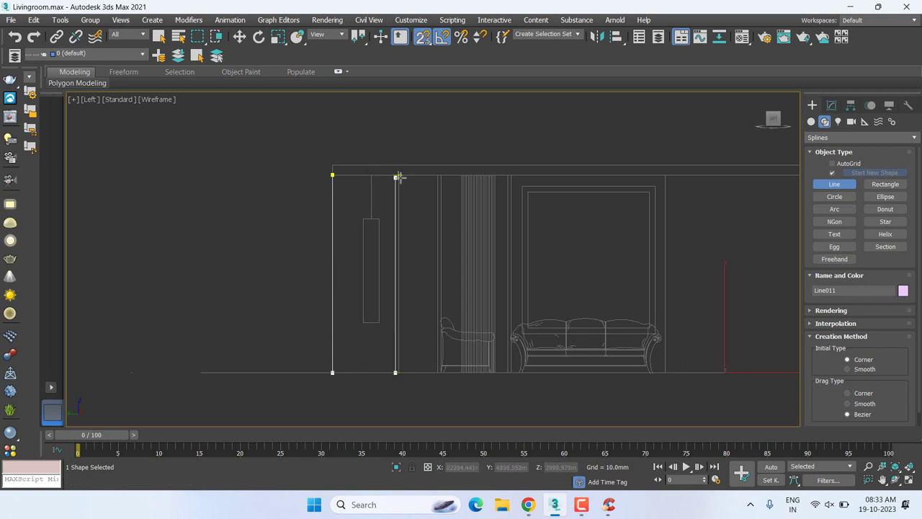
pyautogui.click(396, 175)
pyautogui.click(332, 174)
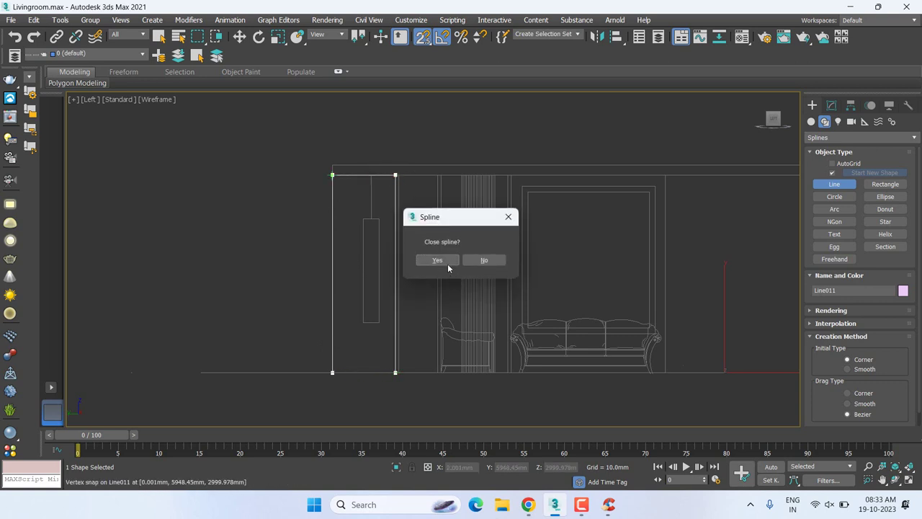
pyautogui.click(448, 264)
# - Stop drawing, zoom in on Line011 and select its bottom vertex
pyautogui.press('w')
pyautogui.scroll(6, 388, 165)
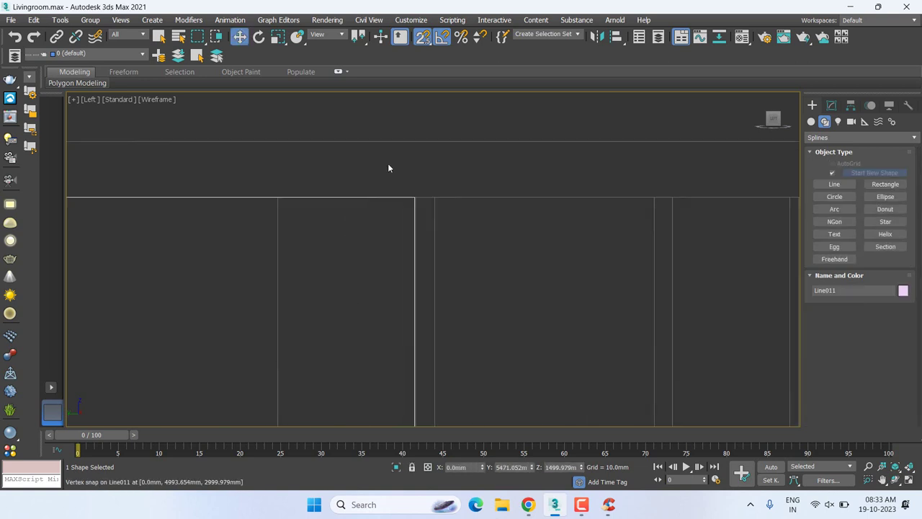
pyautogui.scroll(-5, 411, 202)
pyautogui.scroll(3, 437, 286)
pyautogui.moveTo(437, 286)
pyautogui.mouseDown(button='middle')
pyautogui.moveTo(456, 370)
pyautogui.moveTo(381, 256)
pyautogui.mouseUp(button='middle')
pyautogui.scroll(2, 381, 257)
pyautogui.moveTo(444, 275); pyautogui.dragTo(455, 299, button='middle')
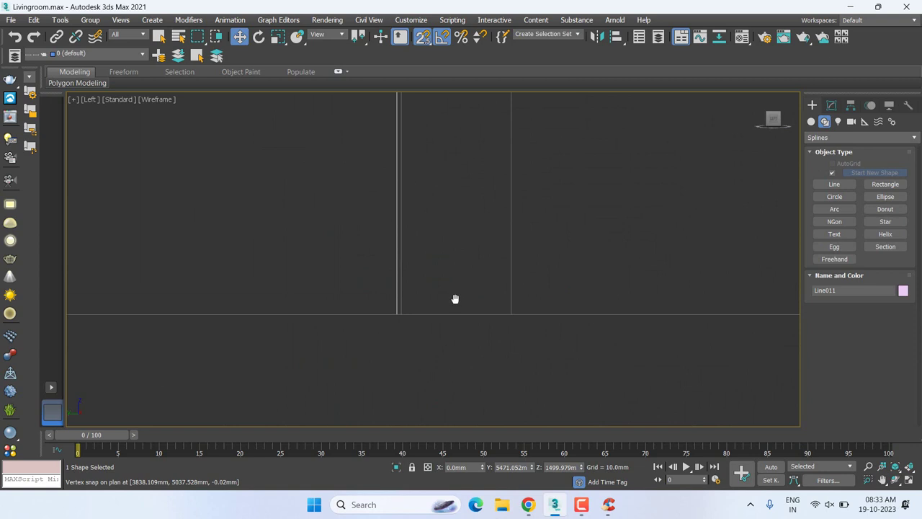
pyautogui.moveTo(493, 277); pyautogui.dragTo(386, 324)
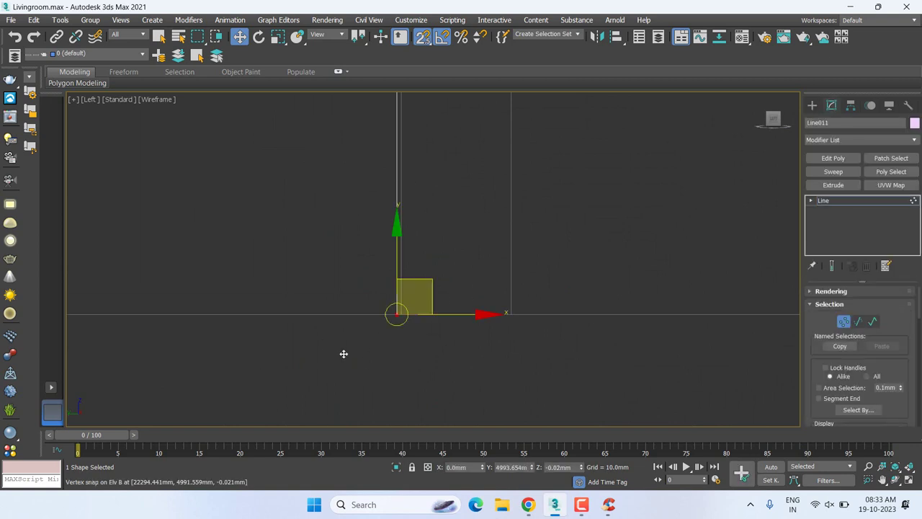
pyautogui.scroll(-4, 461, 241)
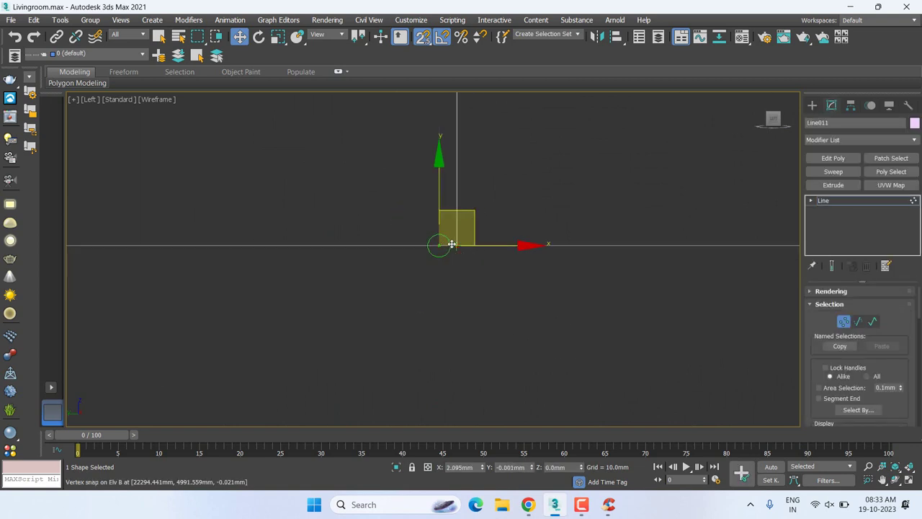
pyautogui.scroll(4, 438, 242)
pyautogui.scroll(-5, 438, 237)
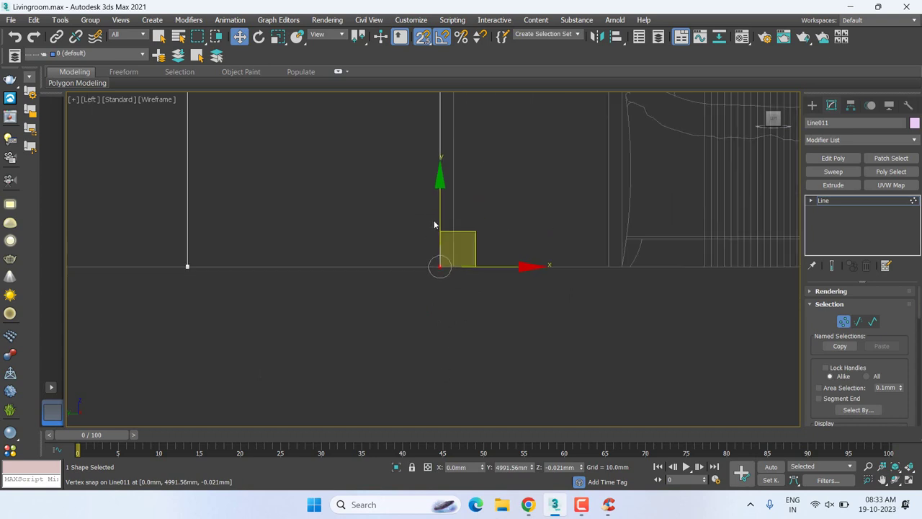
# - Snap Line011's top vertex onto the Elv B top corner at Z 2999.979mm
pyautogui.moveTo(432, 379); pyautogui.dragTo(435, 502, button='middle')
pyautogui.scroll(3, 437, 236)
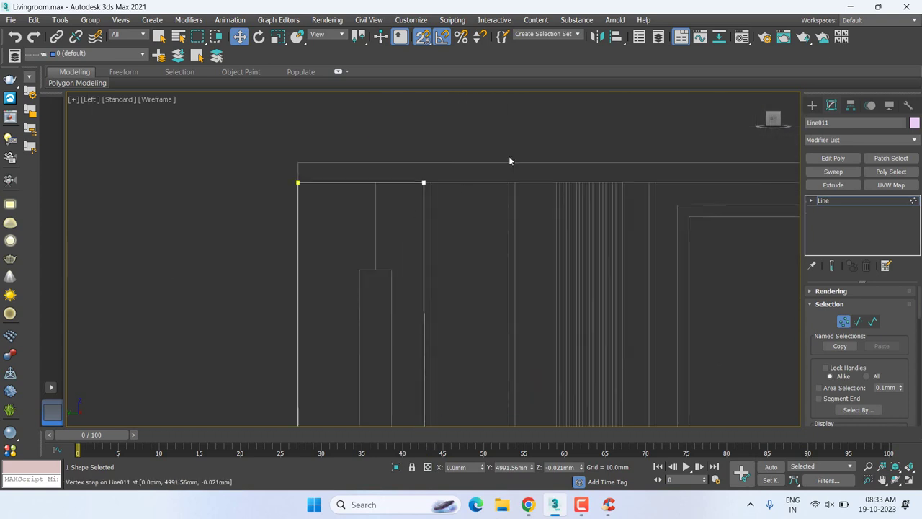
pyautogui.click(424, 183)
pyautogui.scroll(3, 477, 163)
pyautogui.scroll(3, 312, 221)
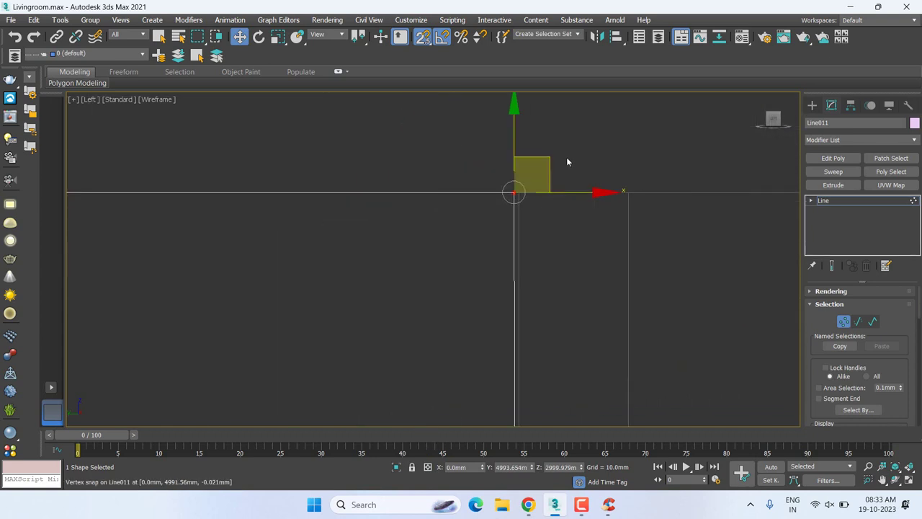
pyautogui.moveTo(514, 192); pyautogui.dragTo(518, 192)
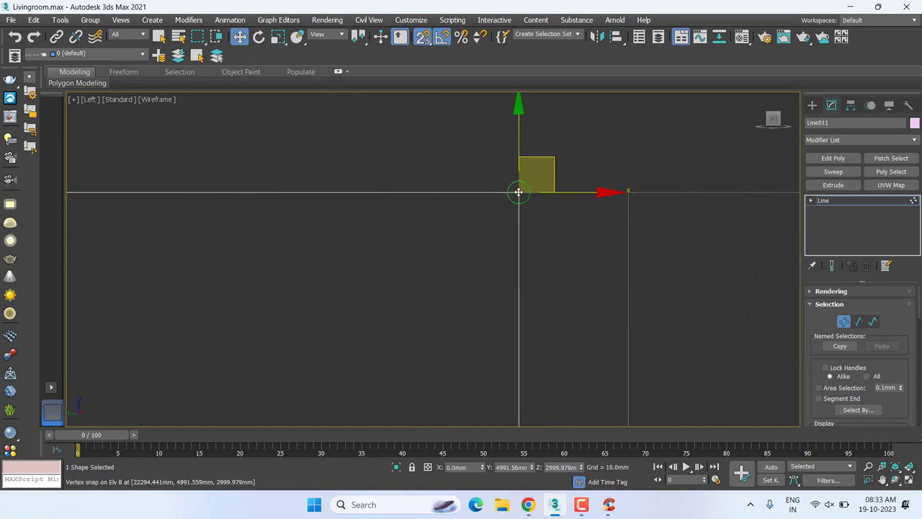
pyautogui.moveTo(519, 192); pyautogui.dragTo(658, 209, button='middle')
pyautogui.click(811, 200)
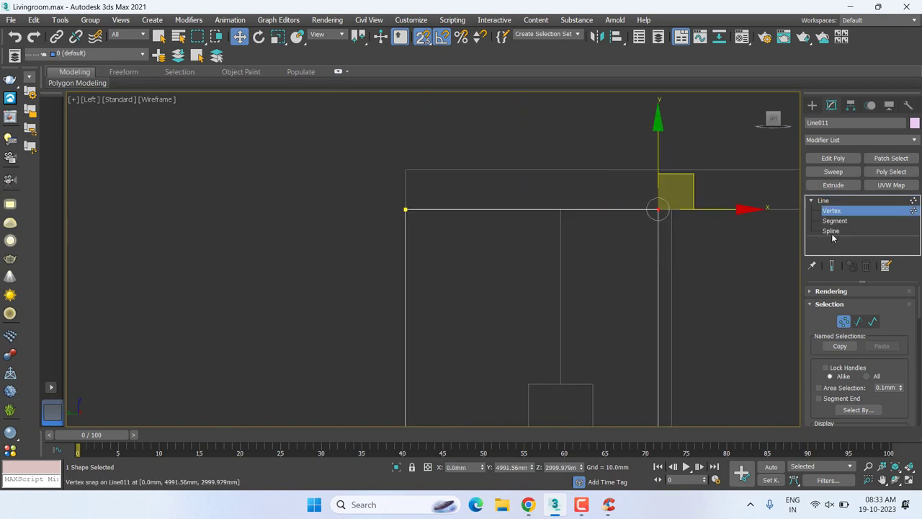
# - At Spline level, Shift-copy the panel outline sideways and snap it onto the neighbouring line
pyautogui.click(831, 230)
pyautogui.moveTo(461, 181); pyautogui.dragTo(327, 242)
pyautogui.scroll(-3, 324, 245)
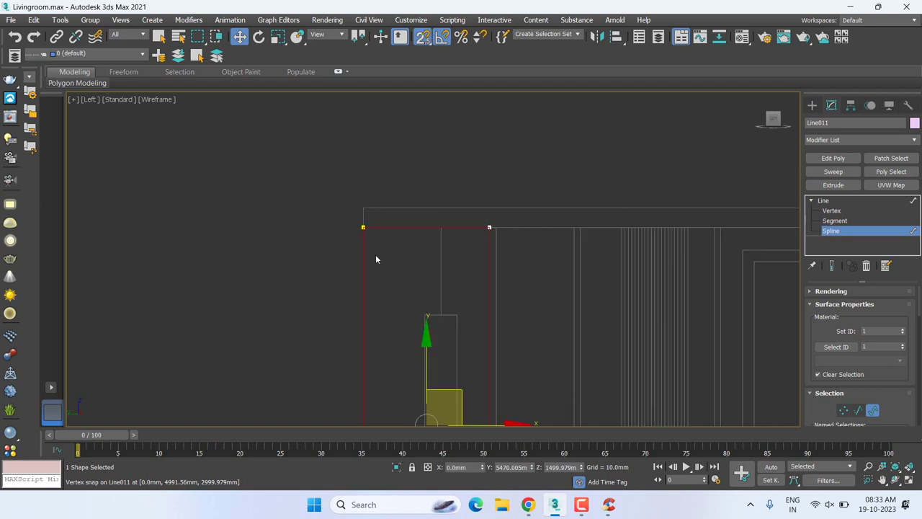
pyautogui.scroll(-2, 375, 259)
pyautogui.keyDown('shift'); pyautogui.moveTo(444, 315); pyautogui.dragTo(513, 316); pyautogui.keyUp('shift')
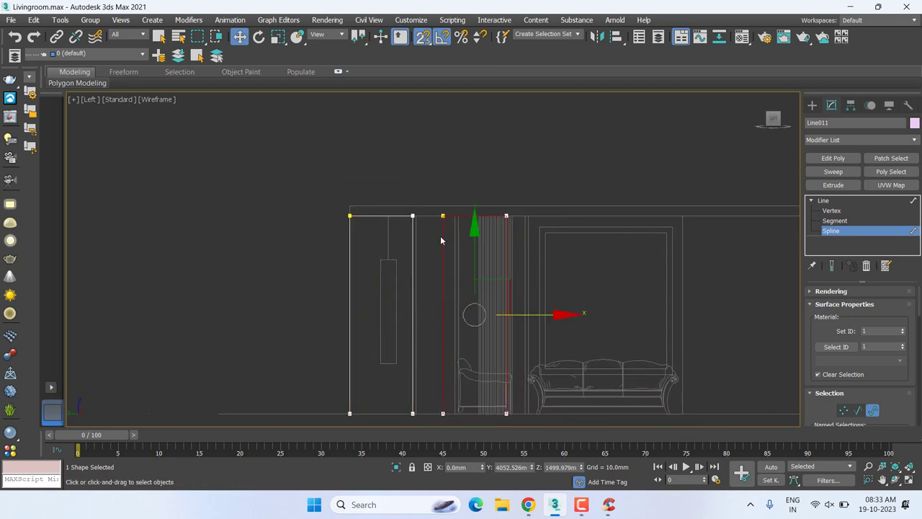
pyautogui.scroll(3, 454, 208)
pyautogui.scroll(2, 463, 177)
pyautogui.moveTo(427, 221); pyautogui.dragTo(319, 221)
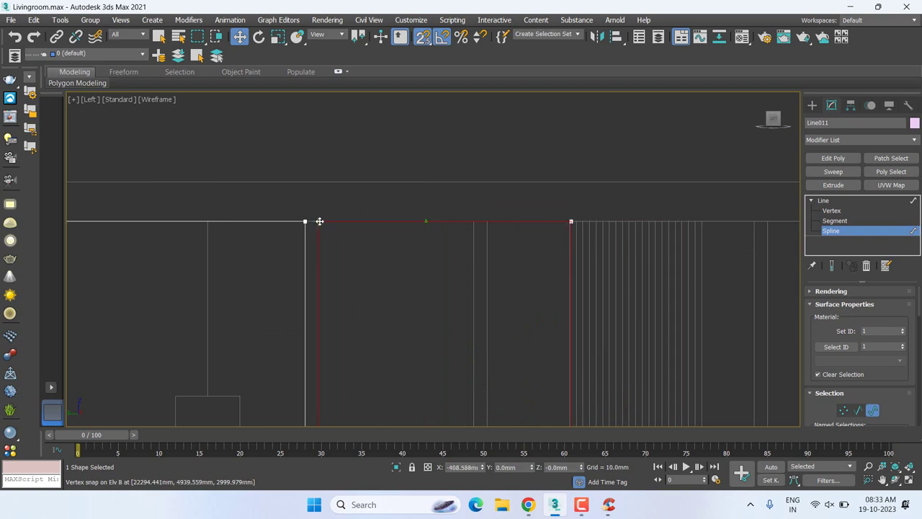
# - Lock the copy's vertical edge segment and slide it left to snap onto a vertex
pyautogui.click(835, 220)
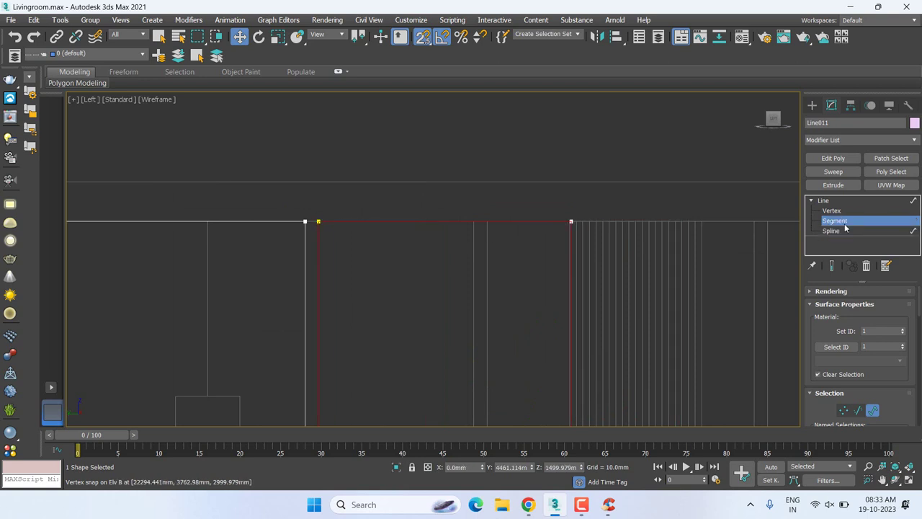
pyautogui.click(571, 268)
pyautogui.keyDown('shift'); pyautogui.rightClick(574, 215); pyautogui.keyUp('shift')
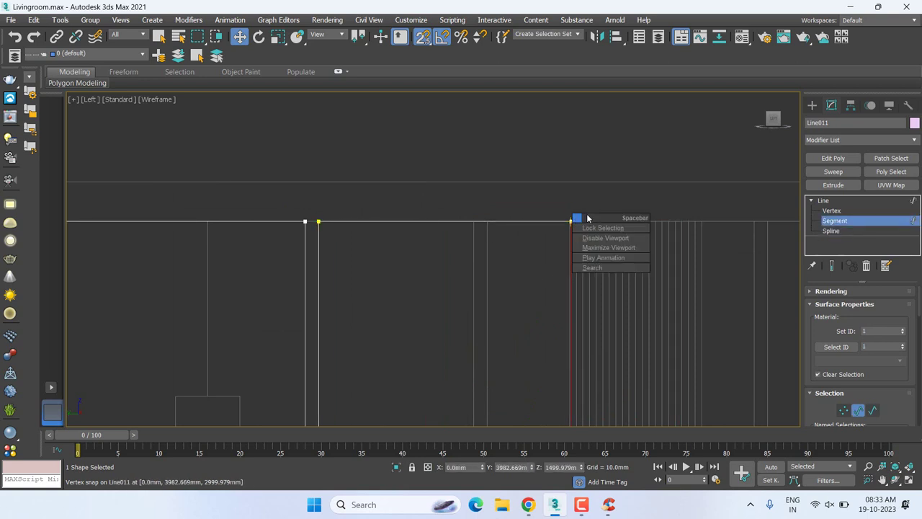
pyautogui.press('space')
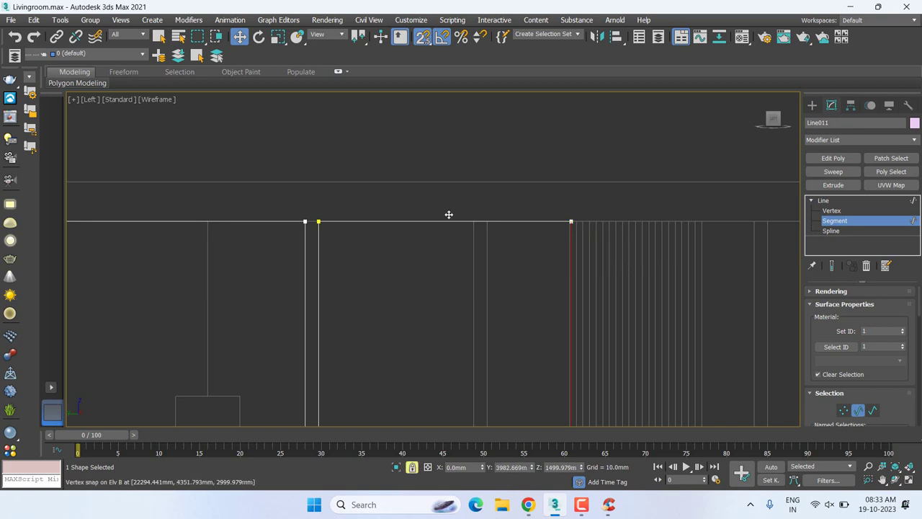
pyautogui.scroll(-2, 481, 232)
pyautogui.scroll(-2, 509, 253)
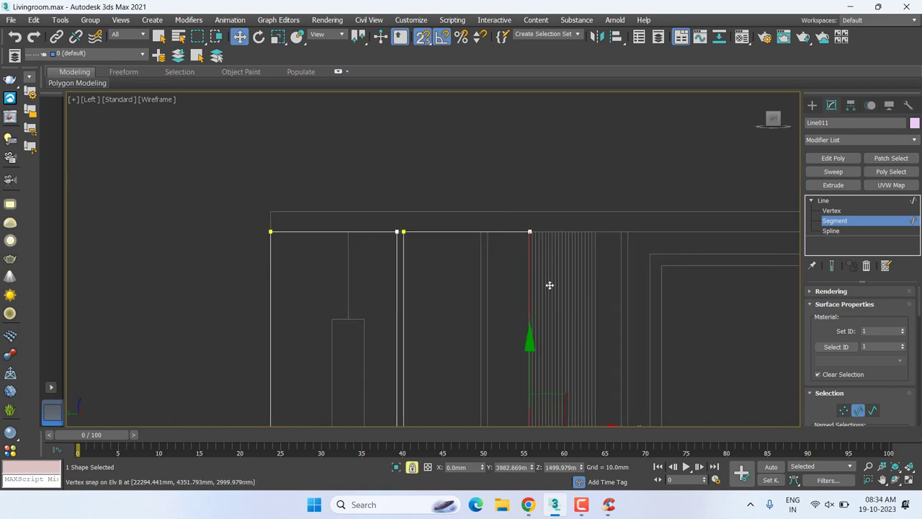
pyautogui.moveTo(582, 336); pyautogui.dragTo(586, 199, button='middle')
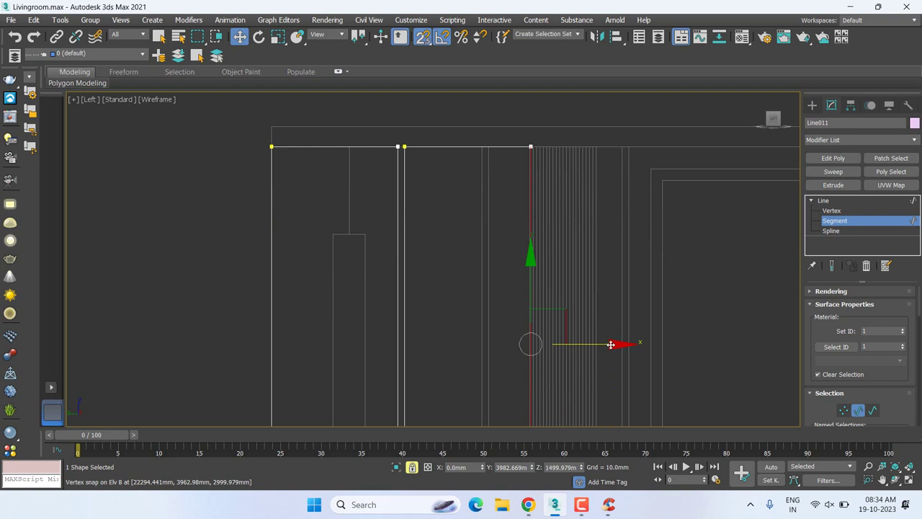
pyautogui.moveTo(613, 343); pyautogui.dragTo(479, 141)
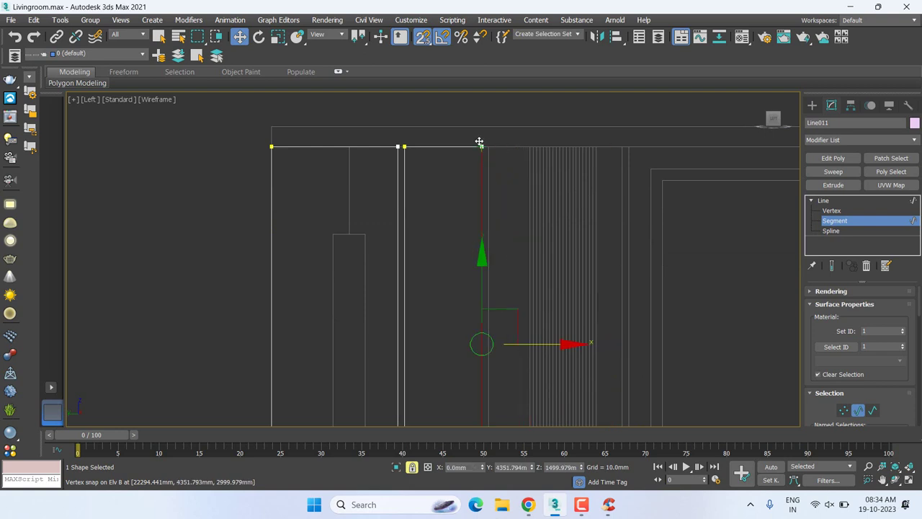
# - Copy the narrow panel outline right, snap it to the adjacent vertex, and exit sub-object editing
pyautogui.click(831, 230)
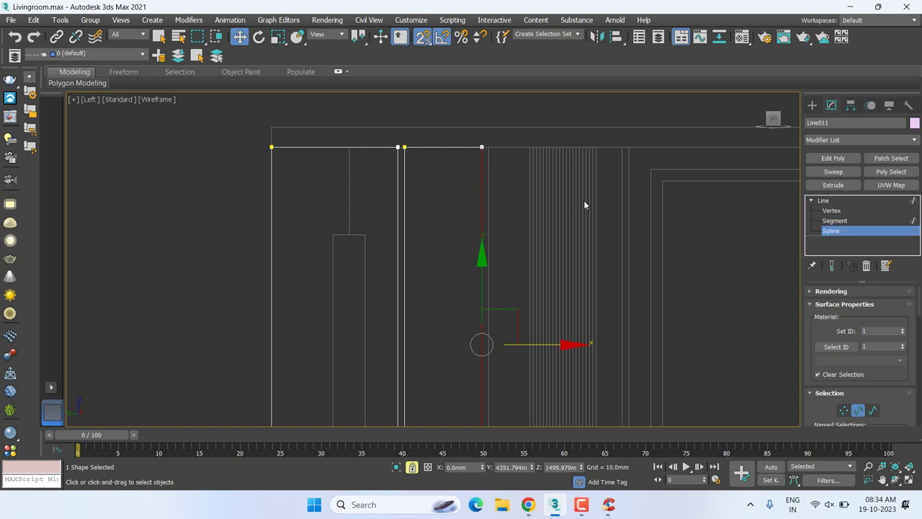
pyautogui.click(482, 156)
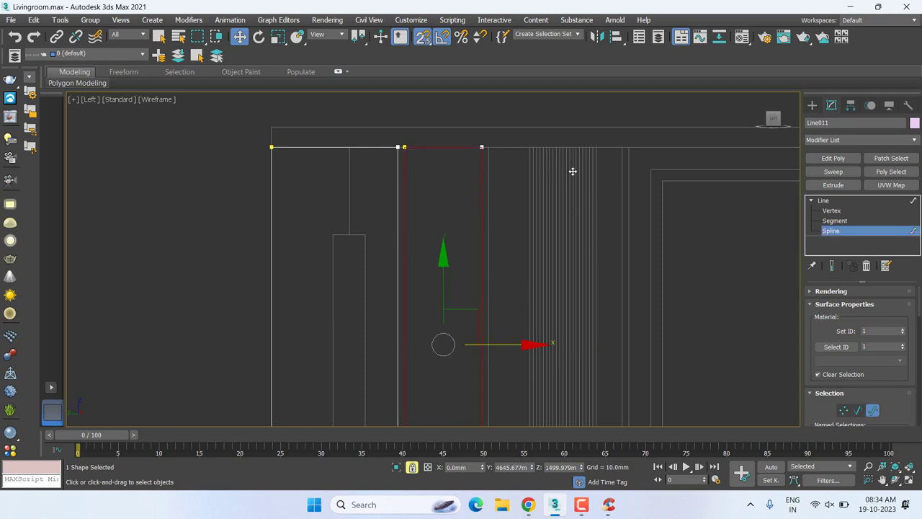
pyautogui.moveTo(458, 178); pyautogui.dragTo(459, 170, button='middle')
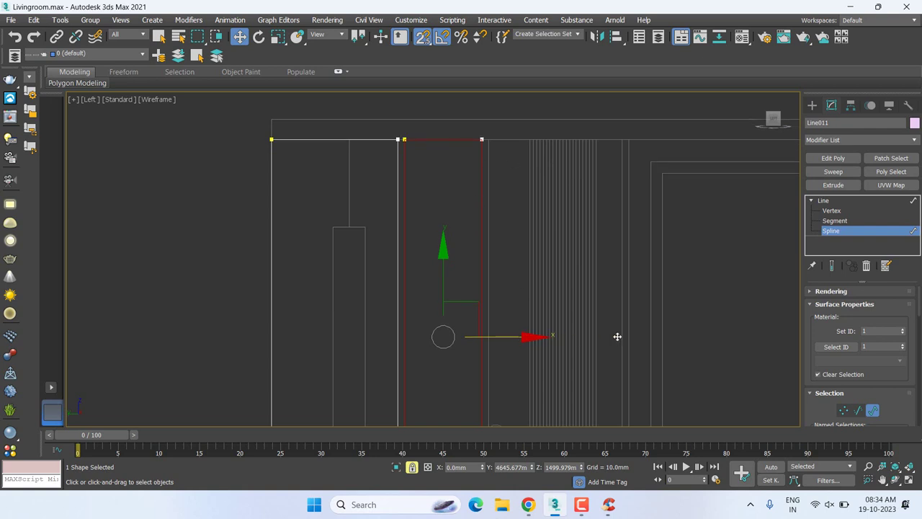
pyautogui.keyDown('shift'); pyautogui.moveTo(514, 336); pyautogui.dragTo(544, 335); pyautogui.keyUp('shift')
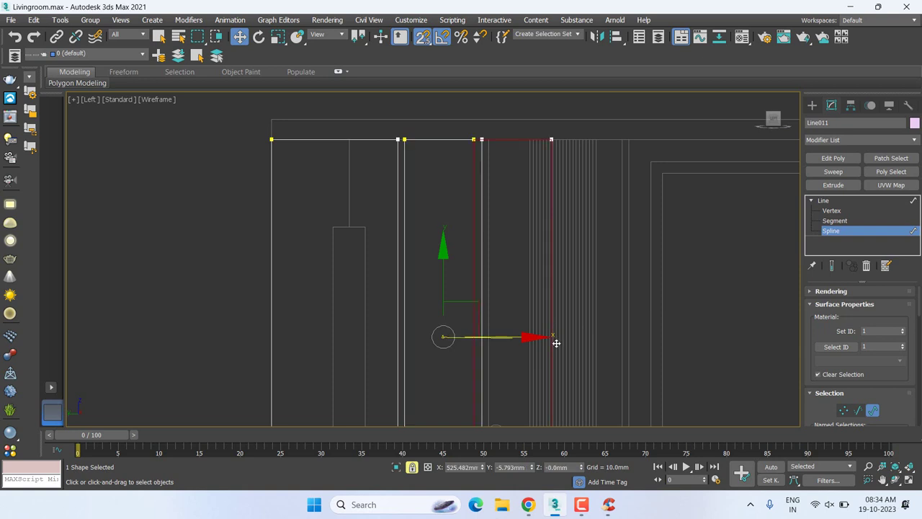
pyautogui.scroll(3, 519, 132)
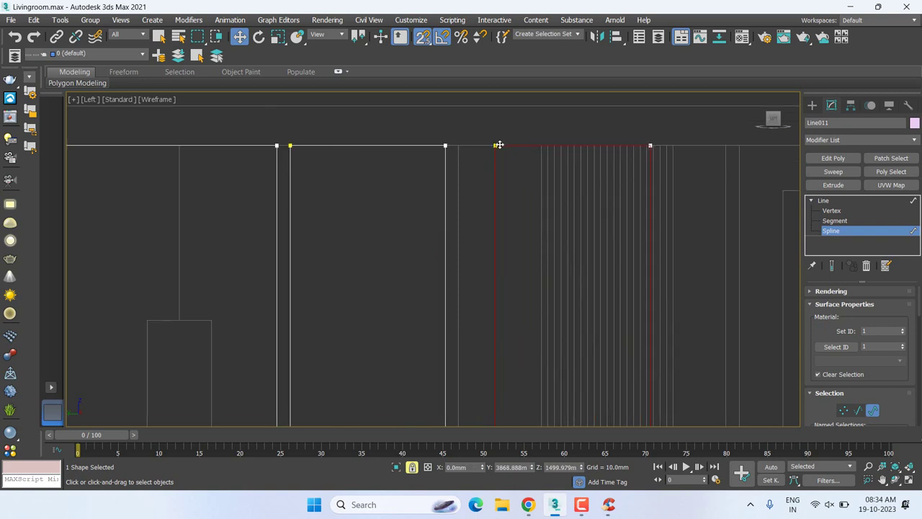
pyautogui.moveTo(460, 146); pyautogui.dragTo(458, 146)
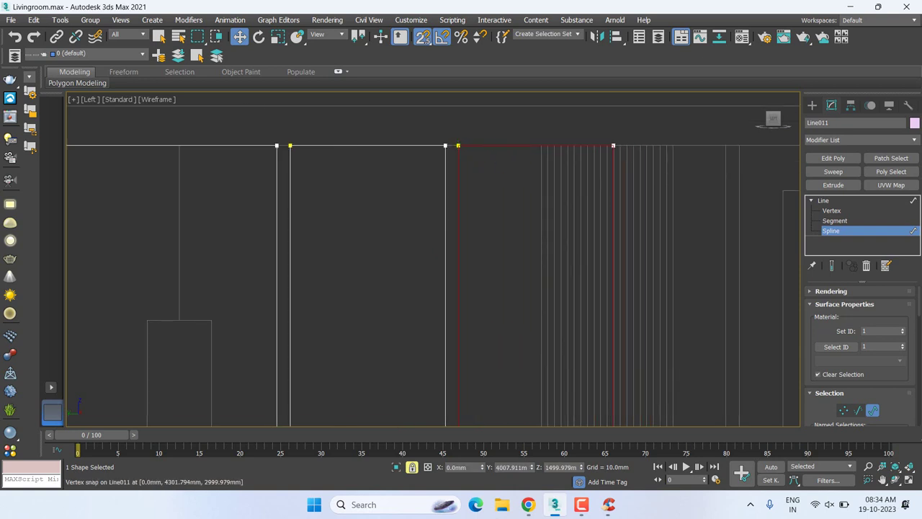
pyautogui.click(847, 221)
pyautogui.rightClick(618, 175)
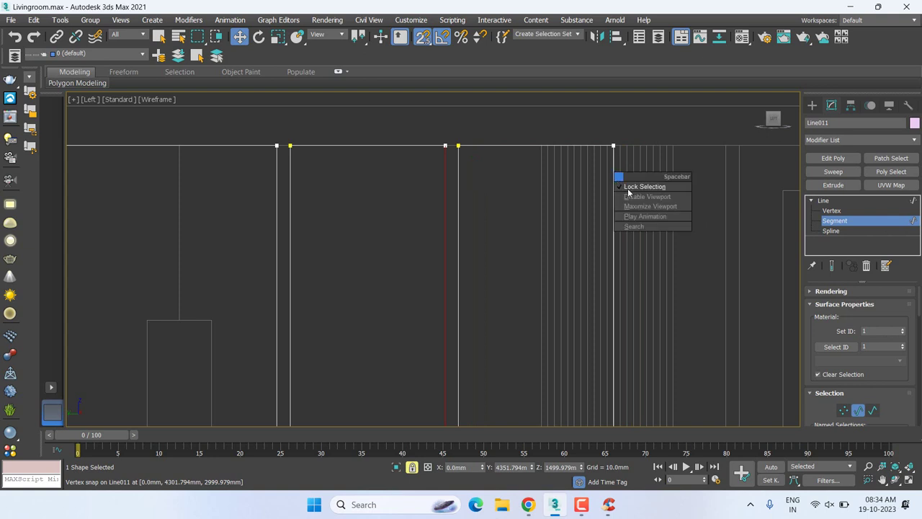
pyautogui.click(620, 183)
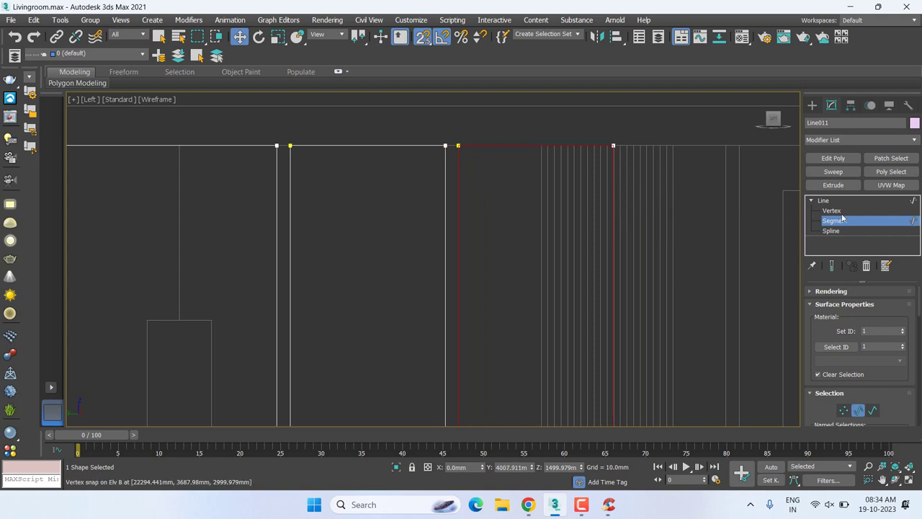
pyautogui.click(834, 227)
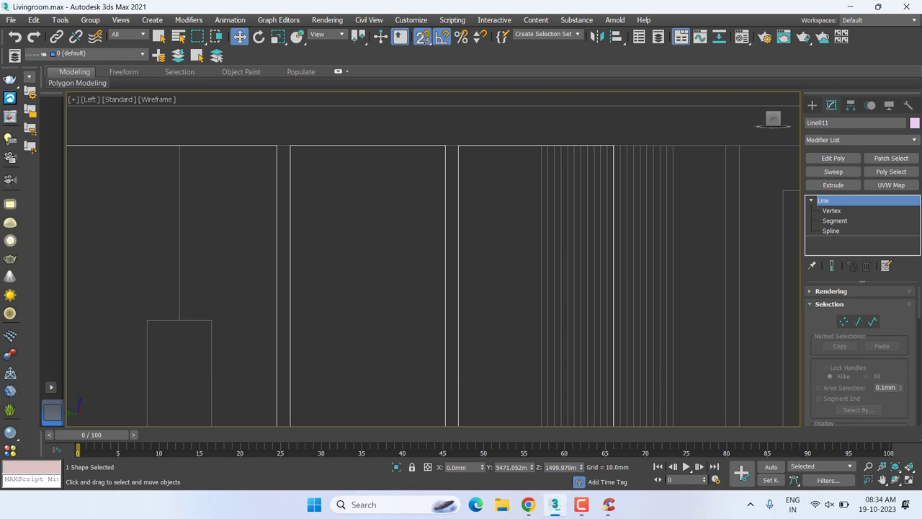
pyautogui.moveTo(528, 504)
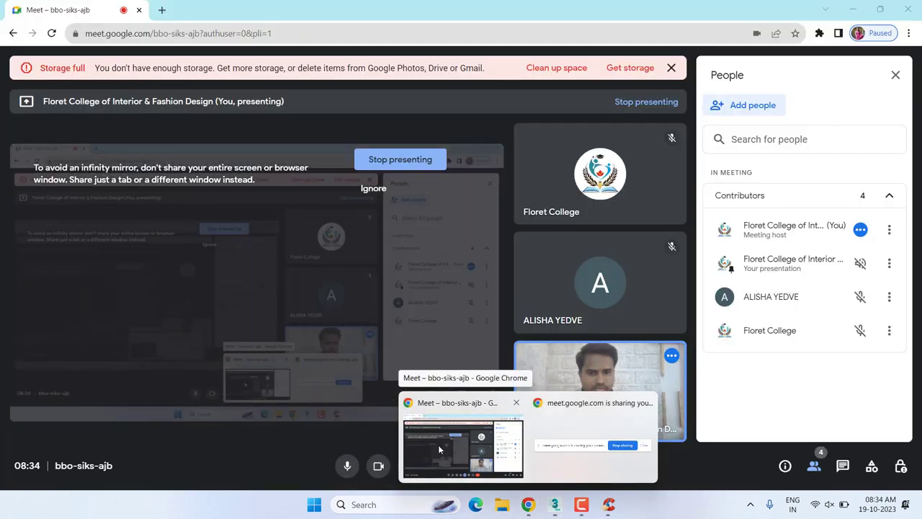
# - Switch to the Google Meet window showing the shared presentation and People panel
pyautogui.click(438, 444)
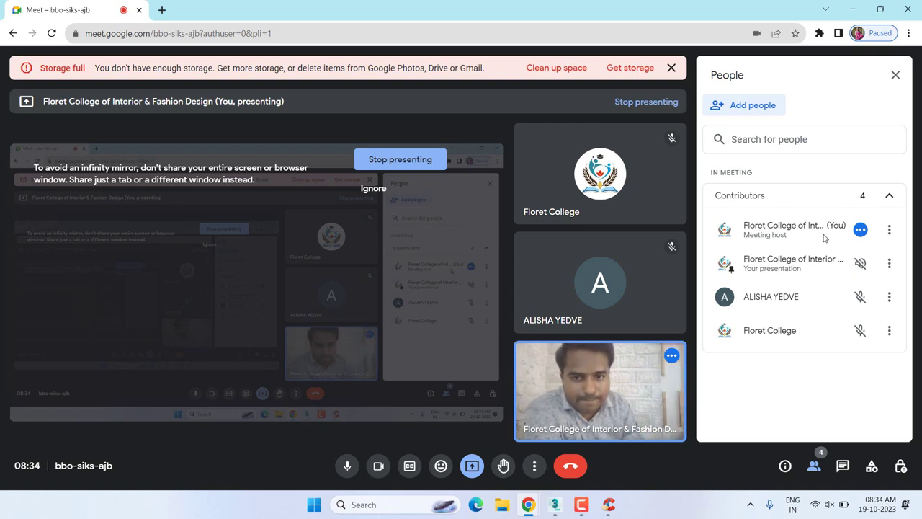
pyautogui.moveTo(256, 281)
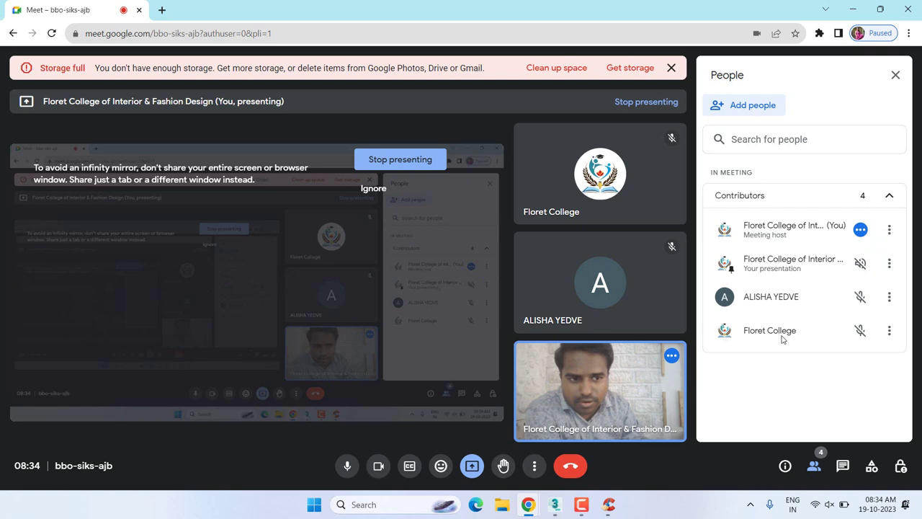
# - Check the in-call chat, return to the People list, and open Windows Quick Settings
pyautogui.click(844, 467)
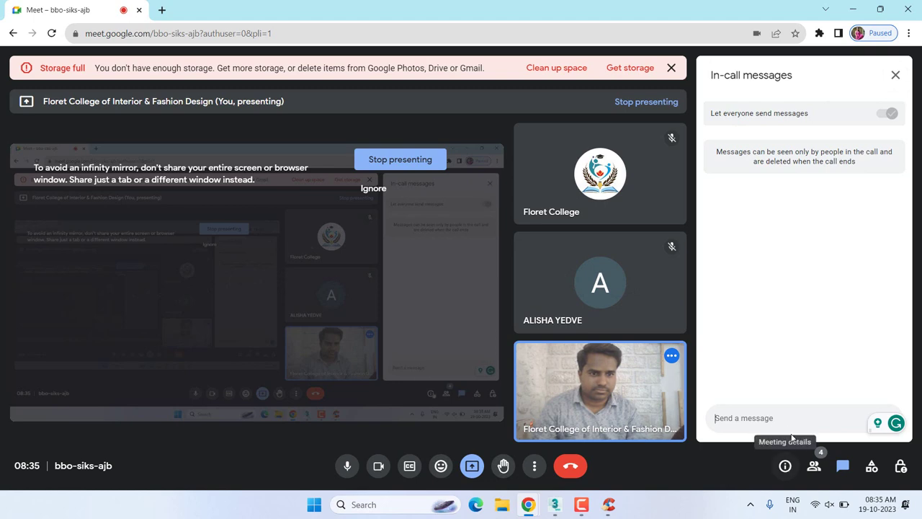
pyautogui.click(775, 417)
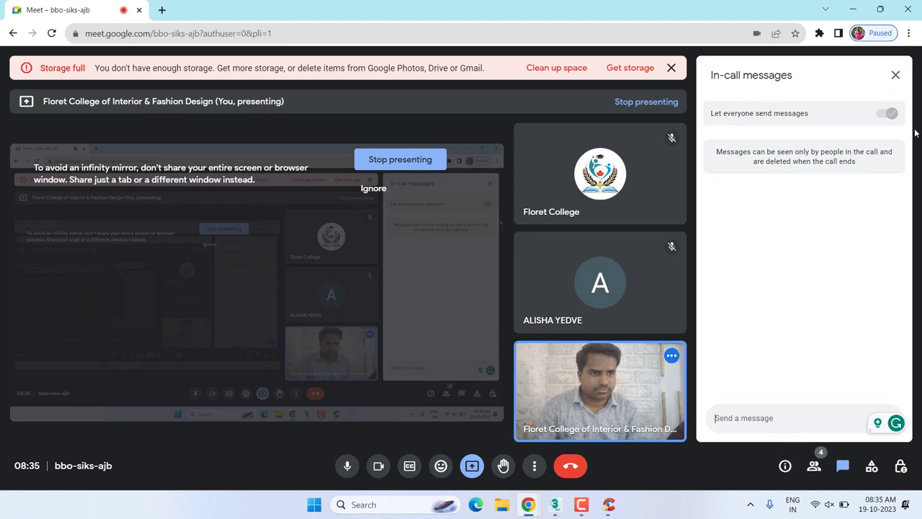
pyautogui.click(895, 75)
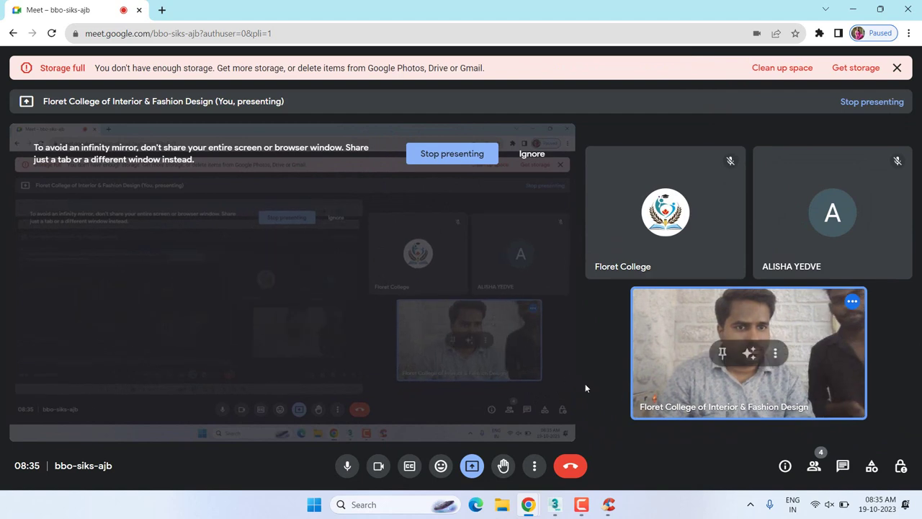
pyautogui.click(814, 468)
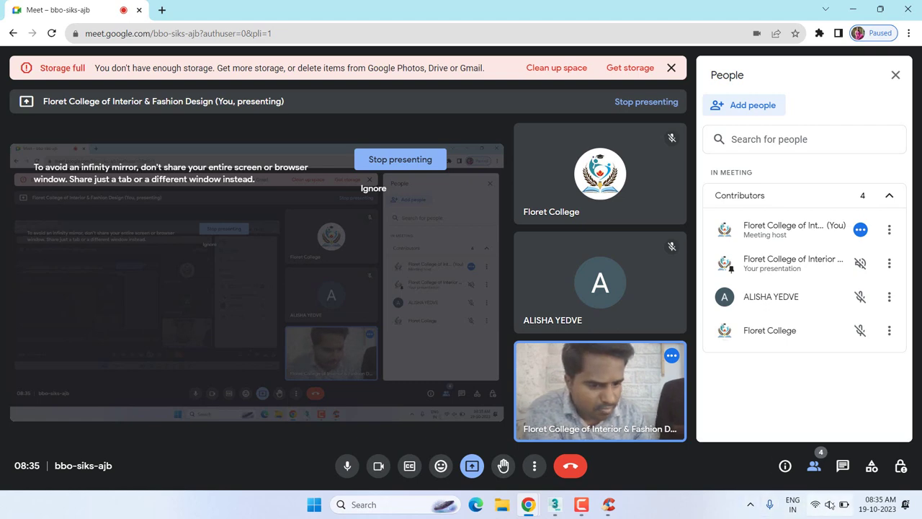
pyautogui.click(828, 504)
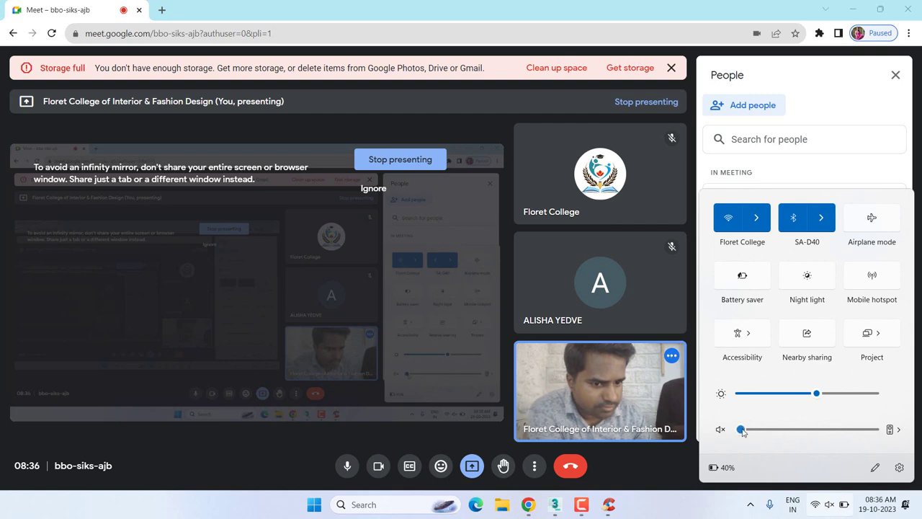
# - Raise the system volume to 100 in Quick Settings and return to 3ds Max
pyautogui.moveTo(740, 430); pyautogui.dragTo(873, 429)
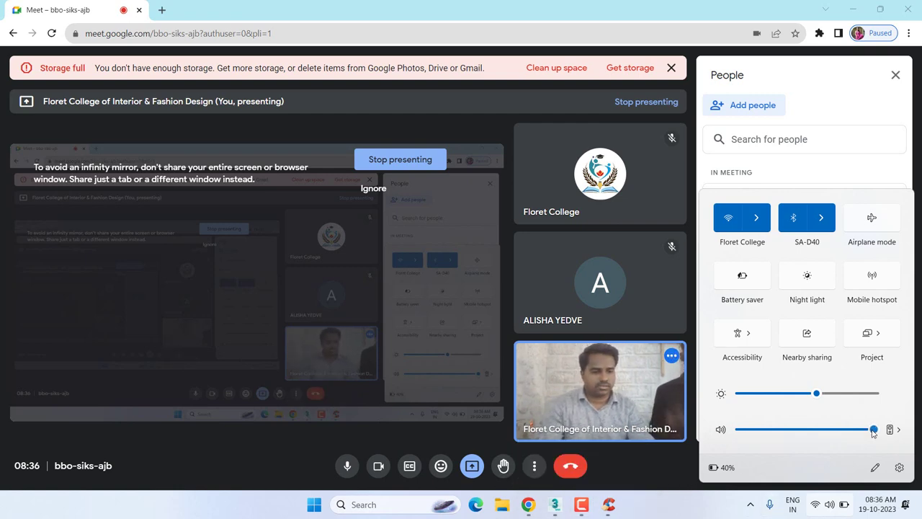
pyautogui.moveTo(872, 428)
pyautogui.mouseDown()
pyautogui.moveTo(780, 429)
pyautogui.moveTo(873, 429)
pyautogui.mouseUp()
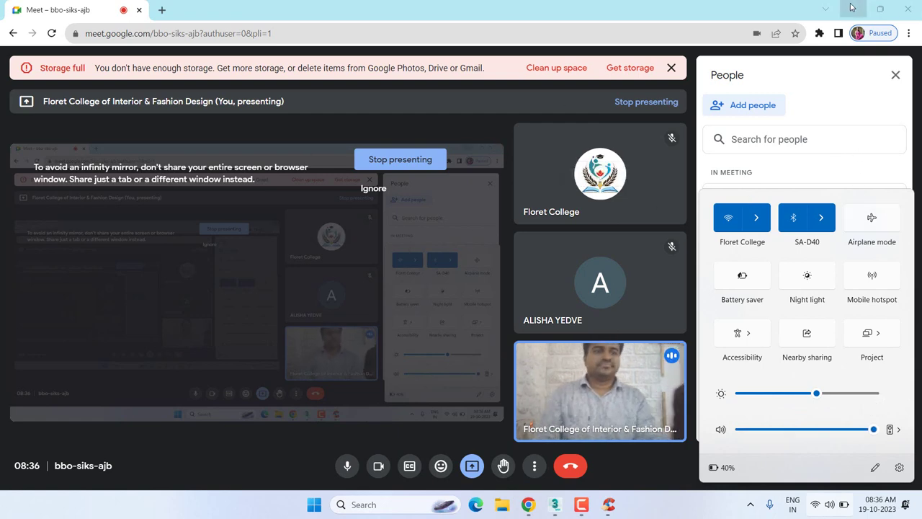
pyautogui.hotkey('alt', 'Tab')
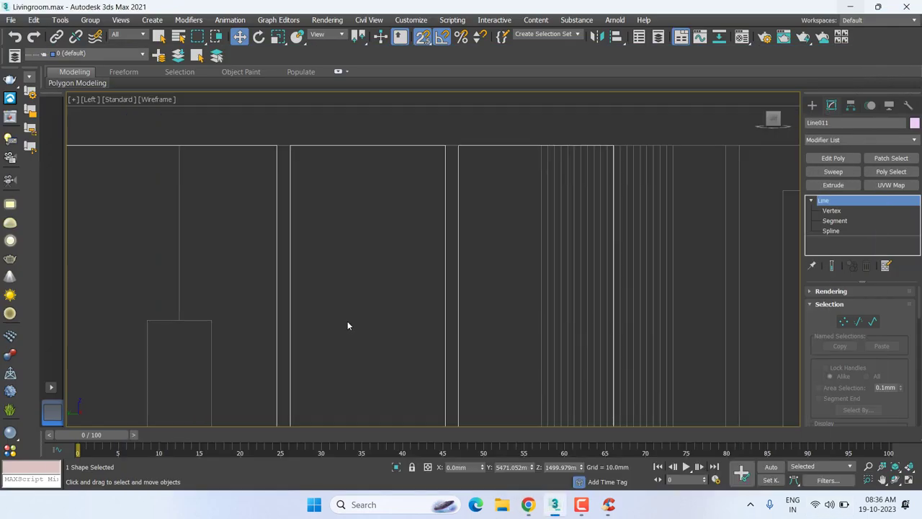
# - At Line011's Vertex level, select the top corner vertex and move it left along X
pyautogui.scroll(-2, 347, 321)
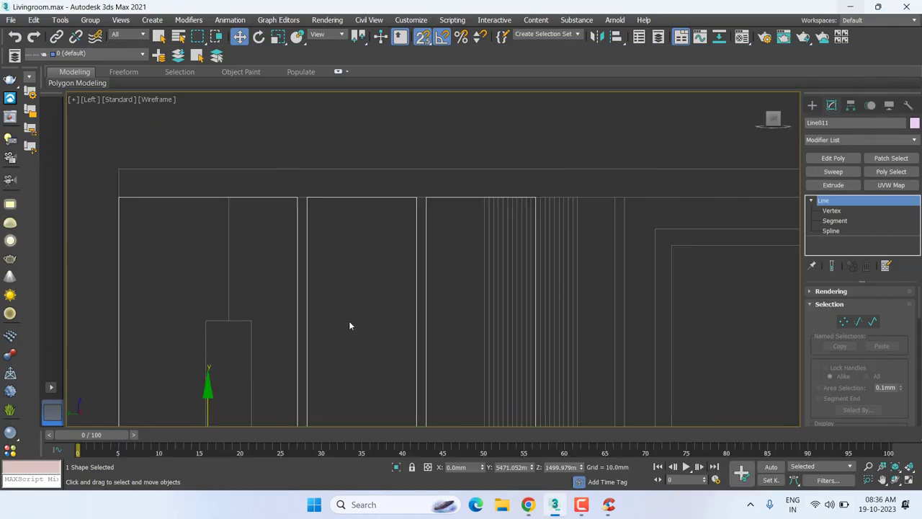
pyautogui.click(831, 231)
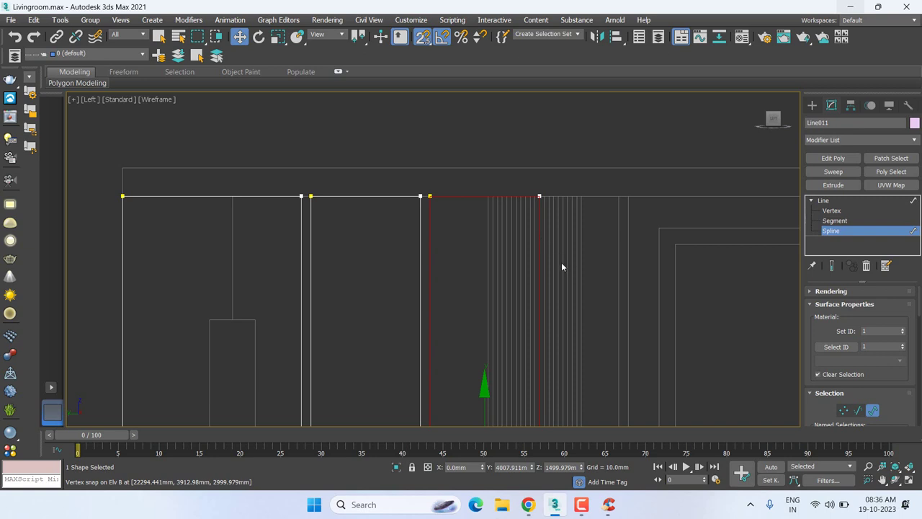
pyautogui.click(831, 211)
pyautogui.scroll(-5, 504, 195)
pyautogui.moveTo(504, 158); pyautogui.dragTo(588, 116, button='middle')
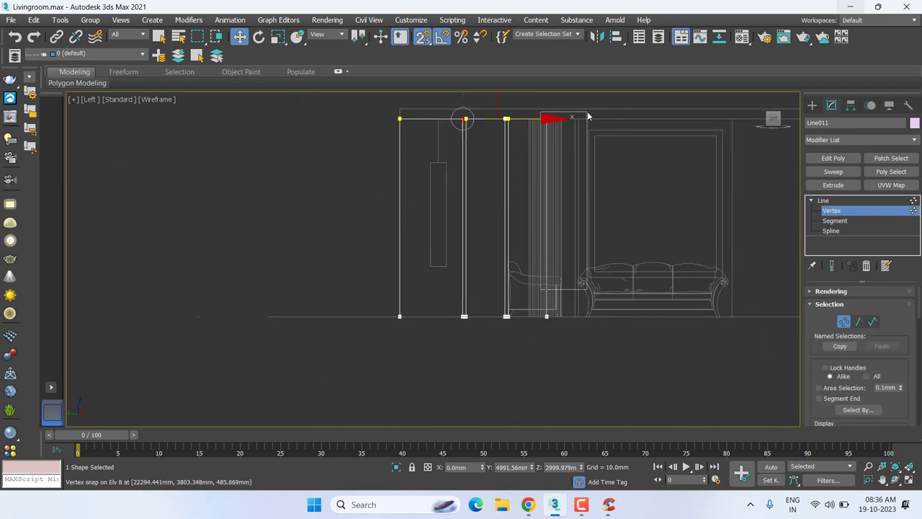
pyautogui.scroll(3, 508, 147)
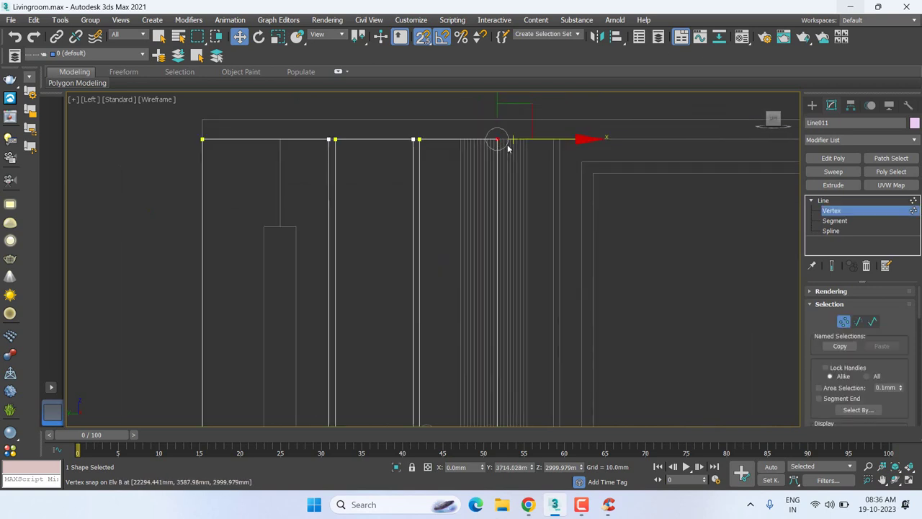
pyautogui.scroll(3, 508, 148)
pyautogui.scroll(-2, 437, 142)
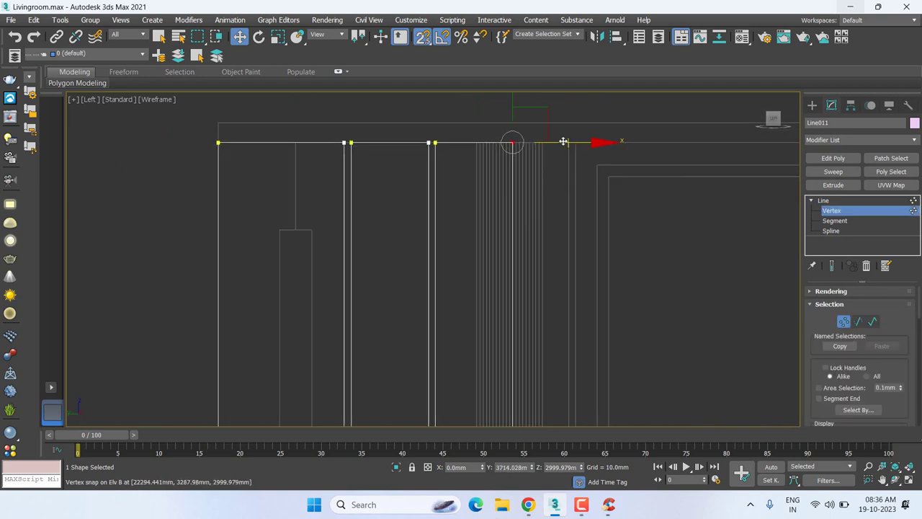
pyautogui.moveTo(511, 139); pyautogui.dragTo(474, 137)
# - Move the matching bottom vertex left to align under it, then select the right top vertex
pyautogui.scroll(2, 475, 137)
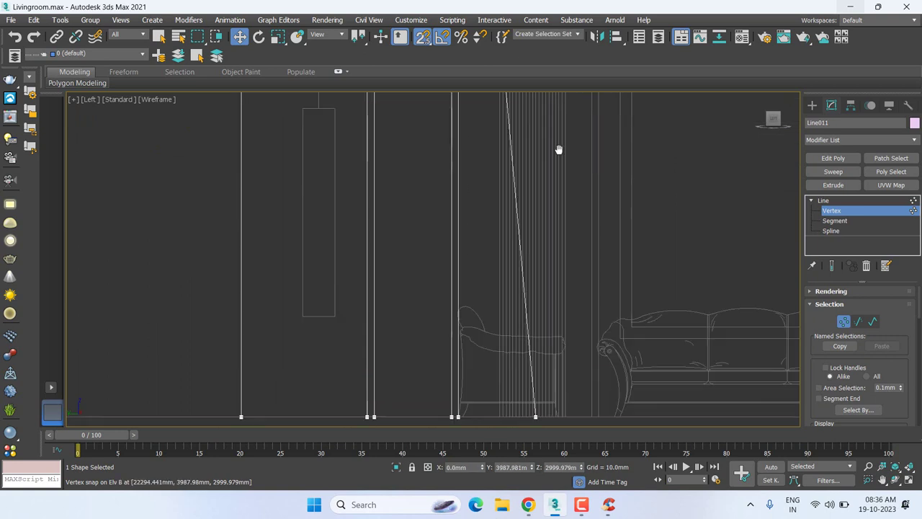
pyautogui.moveTo(506, 465); pyautogui.dragTo(505, 401, button='middle')
pyautogui.moveTo(506, 402)
pyautogui.mouseDown()
pyautogui.moveTo(581, 338)
pyautogui.moveTo(474, 358)
pyautogui.moveTo(471, 341)
pyautogui.mouseUp()
pyautogui.scroll(3, 480, 364)
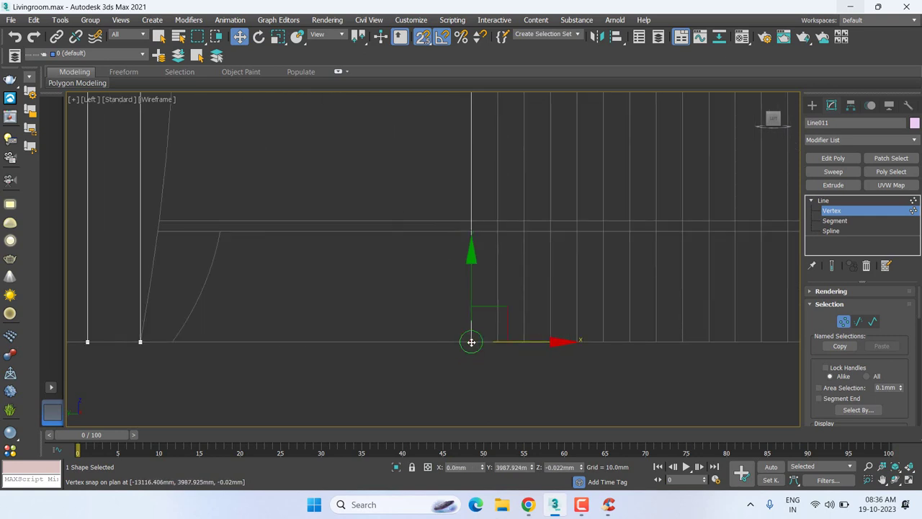
pyautogui.scroll(-2, 476, 344)
pyautogui.moveTo(481, 346)
pyautogui.mouseDown(button='middle')
pyautogui.moveTo(498, 255)
pyautogui.moveTo(501, 352)
pyautogui.mouseUp(button='middle')
pyautogui.scroll(3, 446, 256)
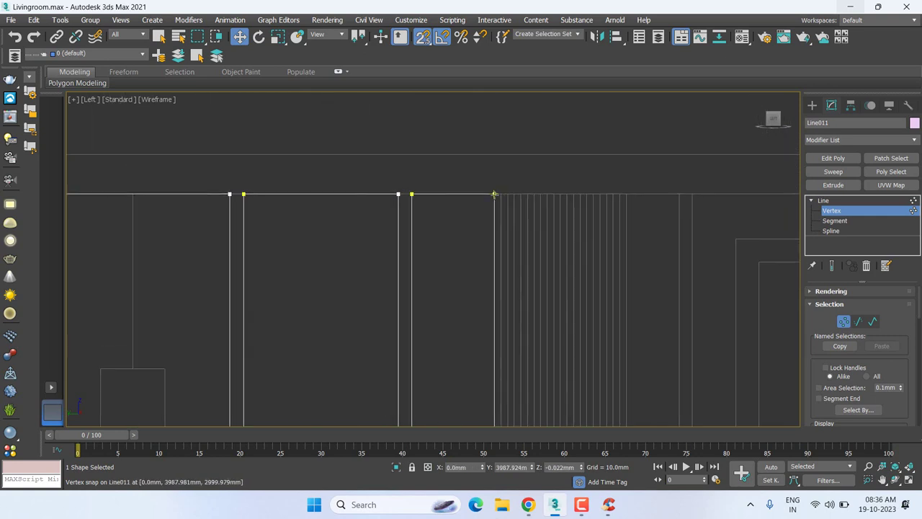
pyautogui.scroll(2, 447, 257)
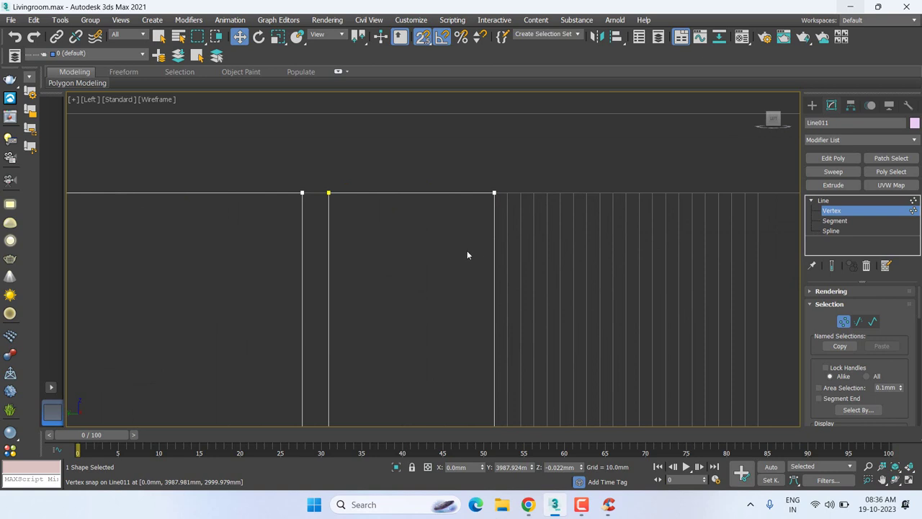
pyautogui.moveTo(467, 219); pyautogui.dragTo(553, 160)
pyautogui.scroll(3, 432, 257)
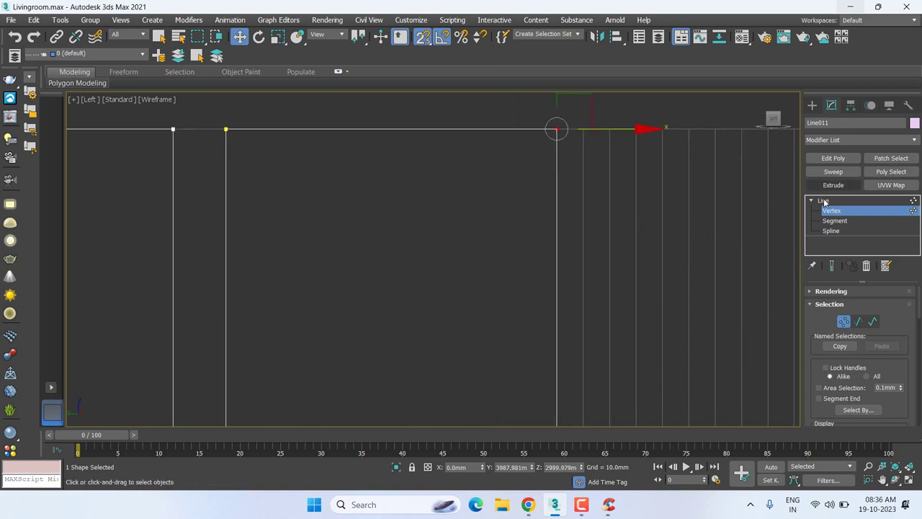
# - At Spline level, lock the selection and slide the panel outline along X beside the fluted strips
pyautogui.click(831, 231)
pyautogui.scroll(-3, 436, 201)
pyautogui.scroll(-3, 435, 216)
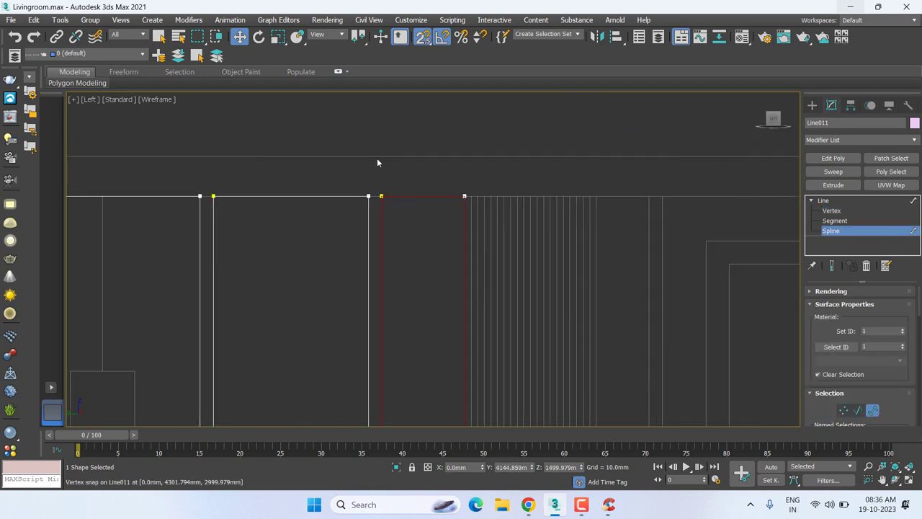
pyautogui.scroll(-3, 381, 270)
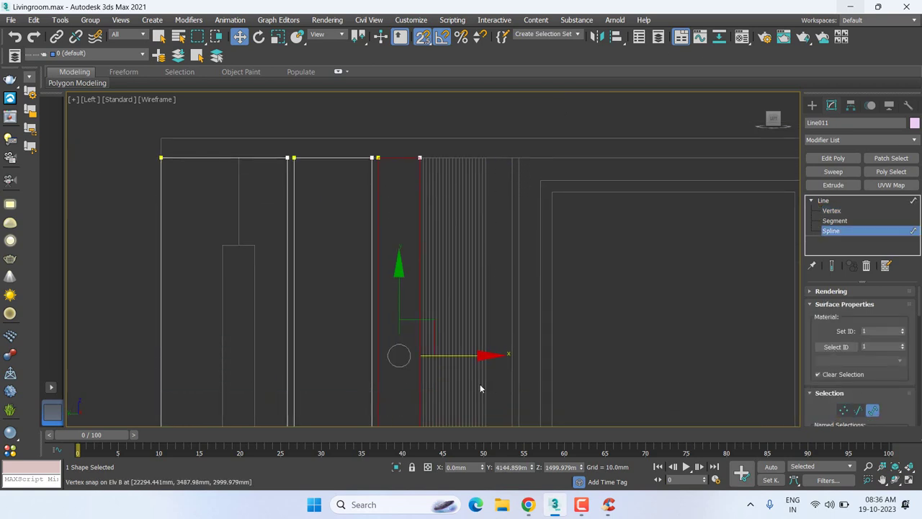
pyautogui.moveTo(468, 355); pyautogui.dragTo(605, 357)
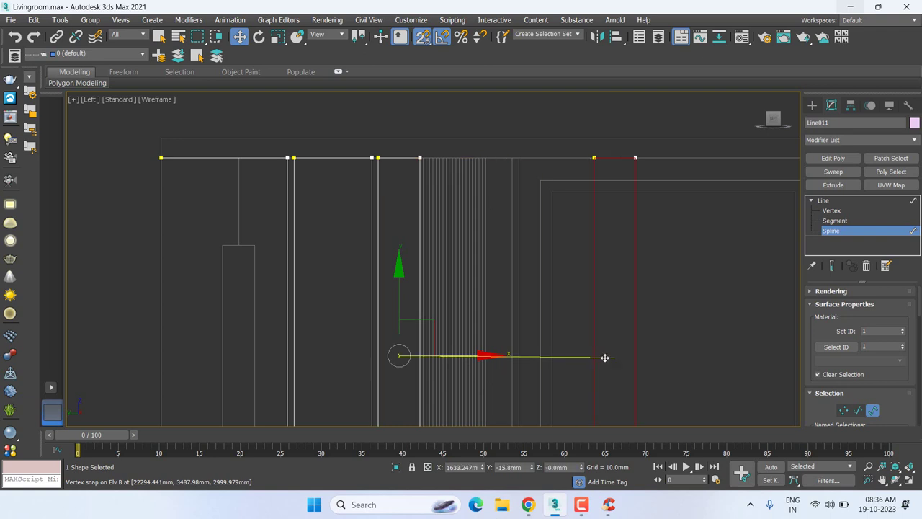
pyautogui.scroll(3, 539, 144)
pyautogui.rightClick(535, 178)
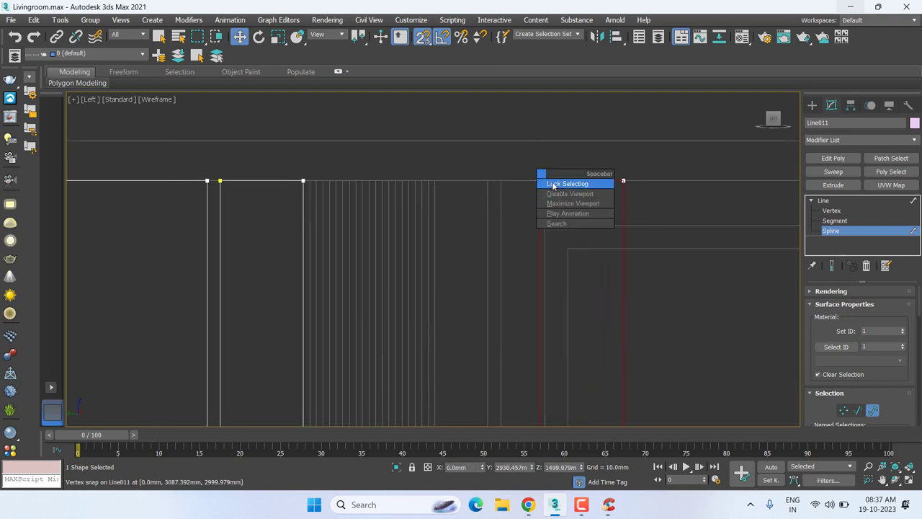
pyautogui.click(553, 184)
pyautogui.moveTo(540, 178); pyautogui.dragTo(434, 180)
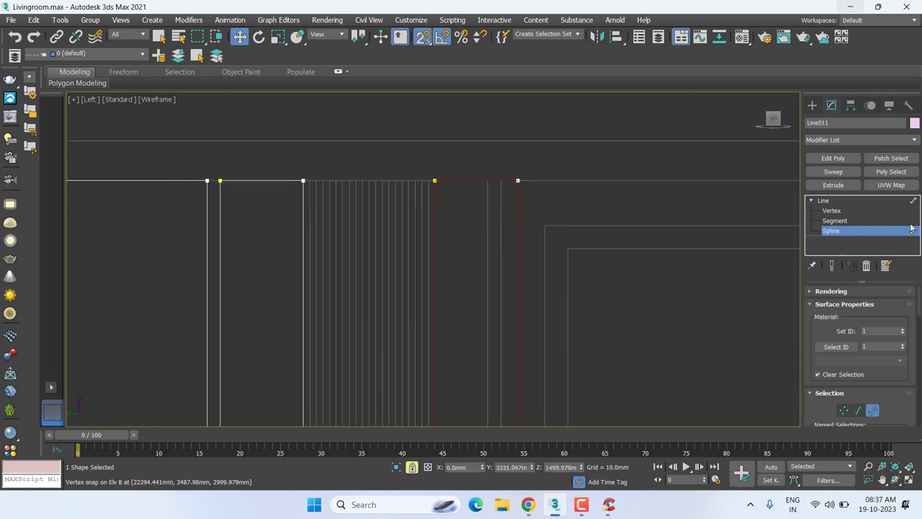
# - At Segment level, select the panel's right vertical segment and snap it onto the corner vertex
pyautogui.click(857, 222)
pyautogui.rightClick(514, 212)
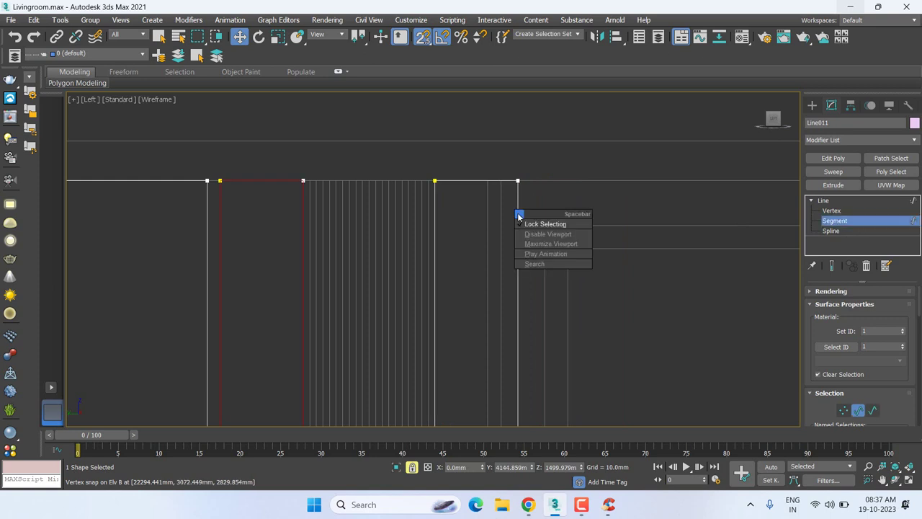
pyautogui.click(533, 221)
pyautogui.click(517, 210)
pyautogui.rightClick(519, 179)
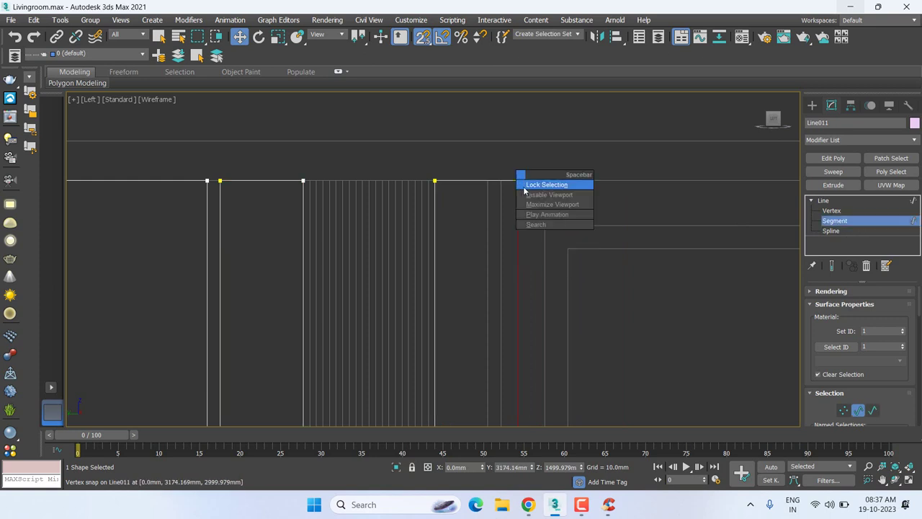
pyautogui.click(543, 186)
pyautogui.moveTo(519, 177); pyautogui.dragTo(482, 185)
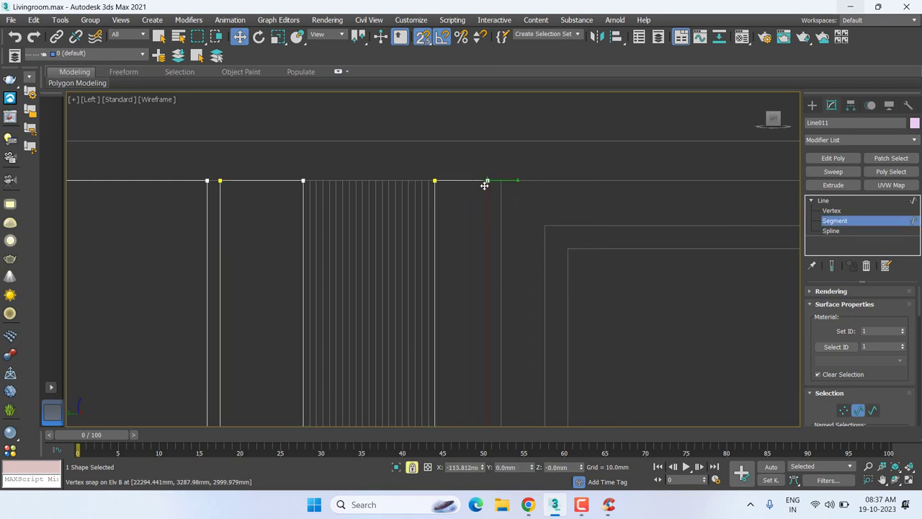
pyautogui.scroll(-5, 500, 195)
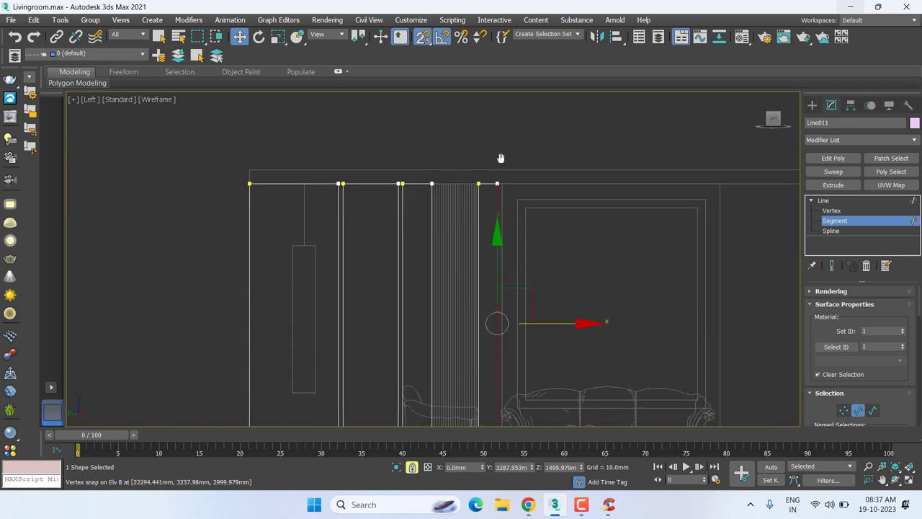
pyautogui.scroll(3, 525, 214)
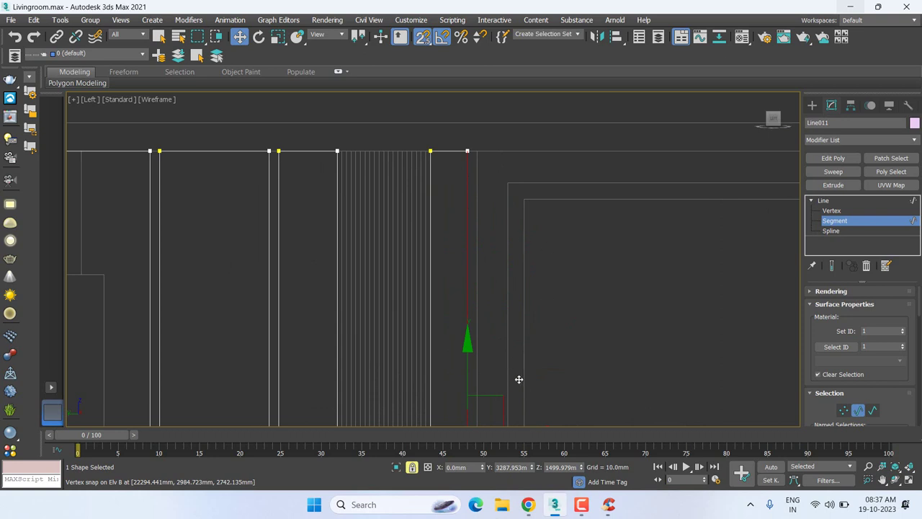
pyautogui.scroll(-2, 519, 379)
pyautogui.scroll(-1, 487, 187)
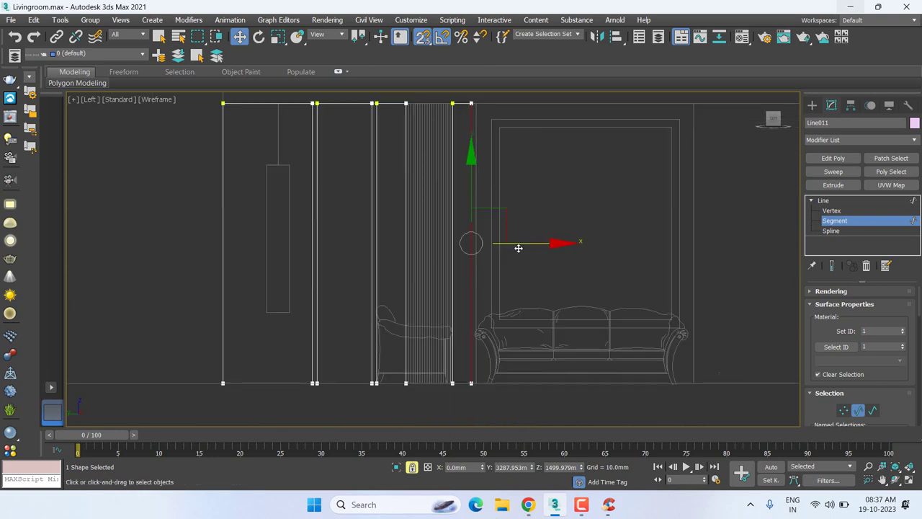
pyautogui.moveTo(517, 248); pyautogui.dragTo(479, 103)
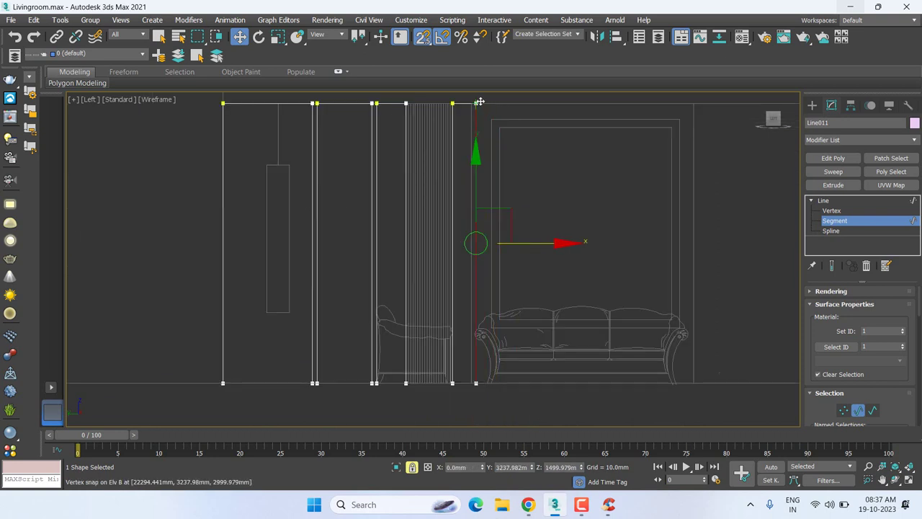
# - Pan across the wall to check the panel tops, then return to the whole line
pyautogui.scroll(3, 470, 169)
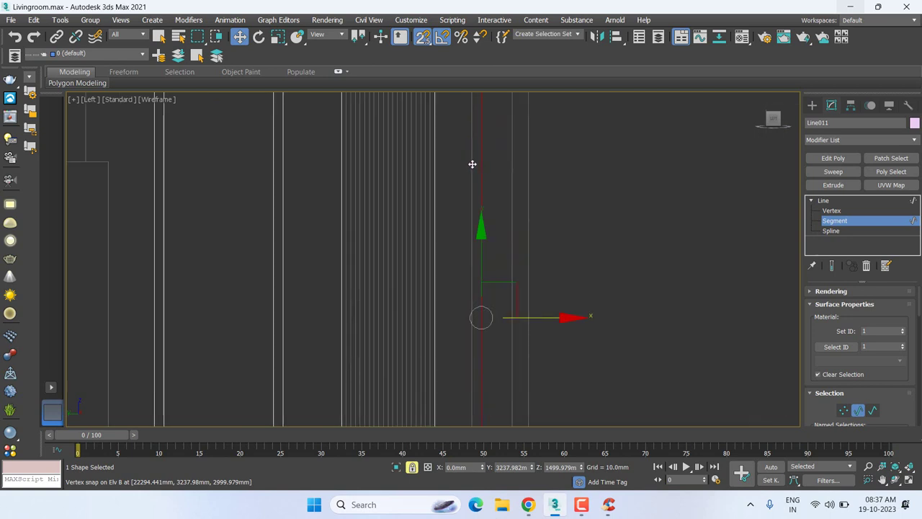
pyautogui.moveTo(472, 164); pyautogui.dragTo(513, 340, button='middle')
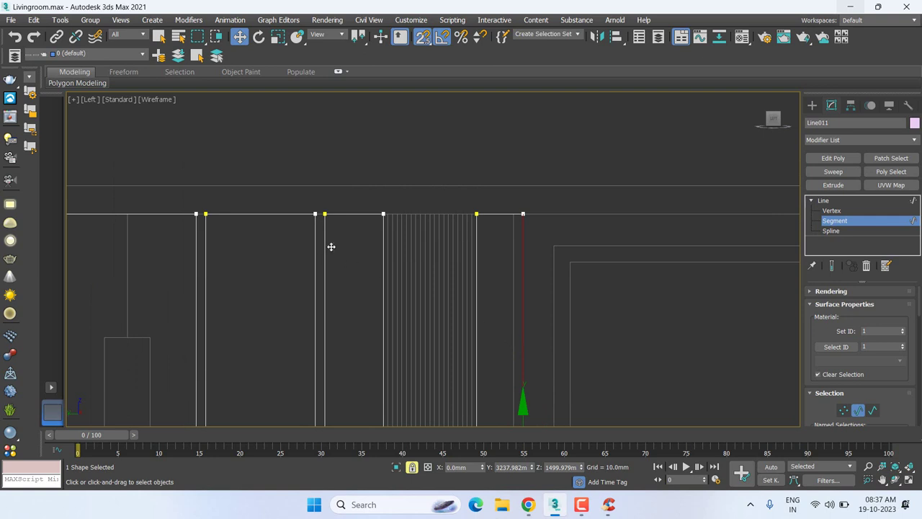
pyautogui.moveTo(543, 257); pyautogui.dragTo(545, 213, button='middle')
pyautogui.scroll(-2, 546, 231)
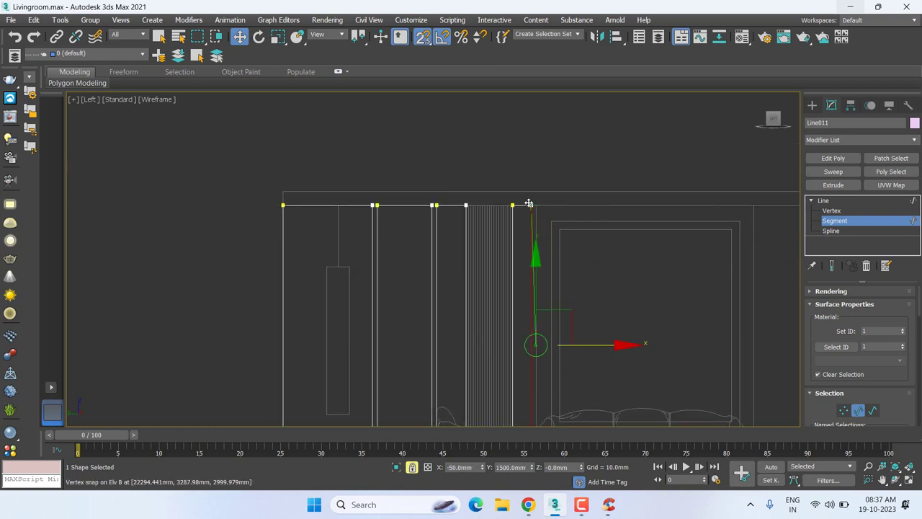
pyautogui.scroll(2, 519, 203)
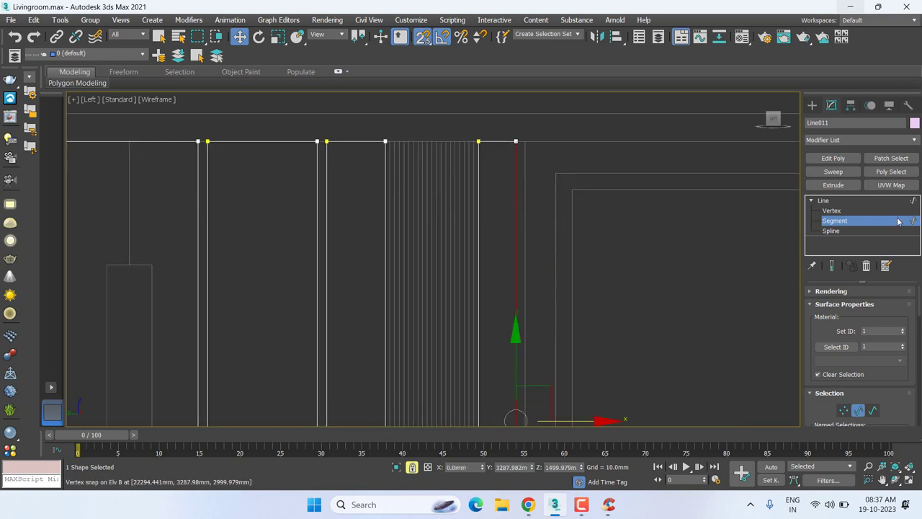
pyautogui.click(824, 200)
# - Add an Extrude modifier to Line011 and select its 0.0mm Amount field for editing
pyautogui.click(832, 185)
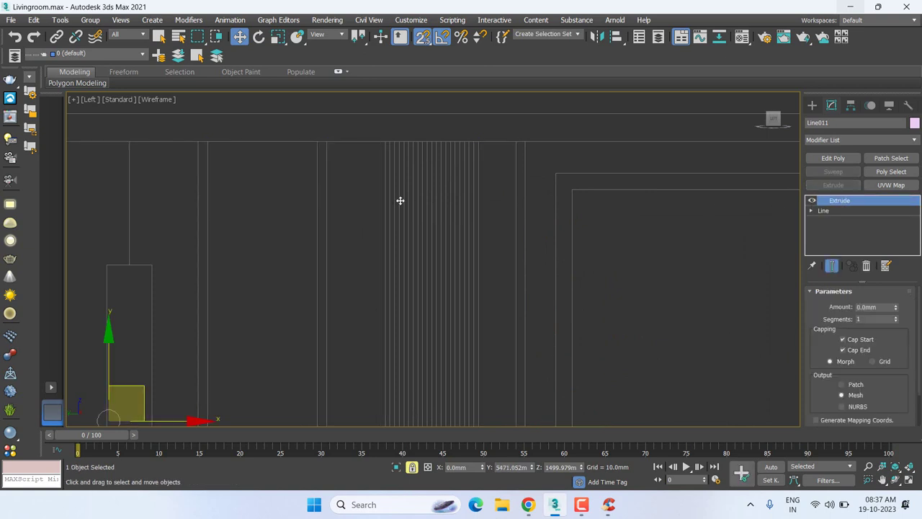
pyautogui.doubleClick(868, 307)
# - In Top view, snap Line011 along X onto the right wall and close the CCleaner popup
pyautogui.press('t')
pyautogui.scroll(-3, 589, 280)
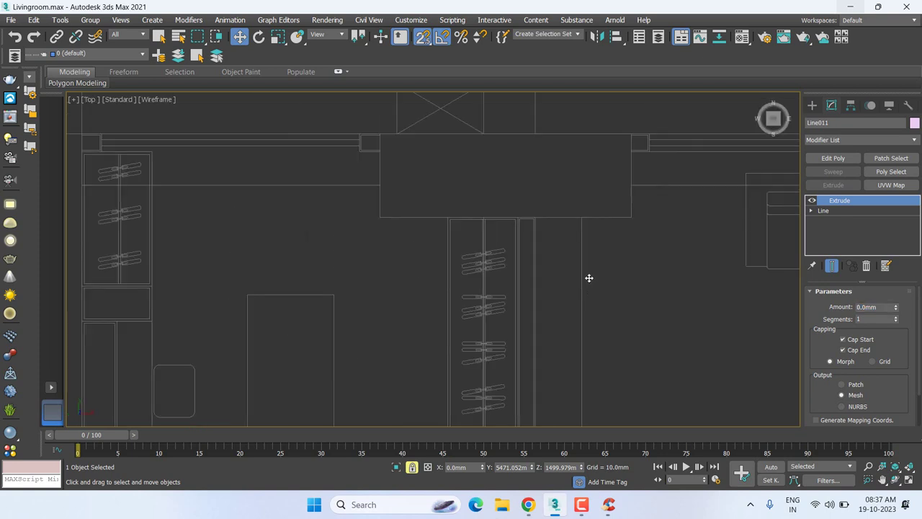
pyautogui.scroll(-3, 589, 278)
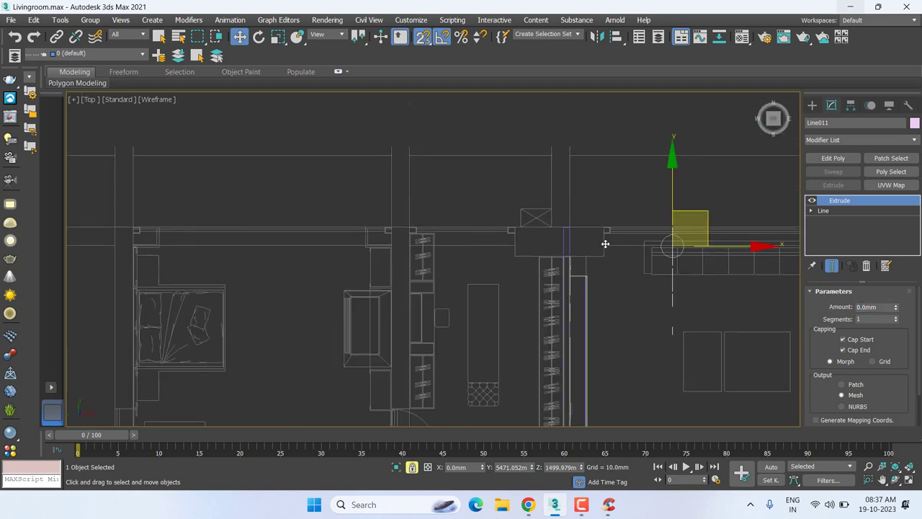
pyautogui.scroll(3, 603, 243)
pyautogui.moveTo(669, 257); pyautogui.dragTo(461, 205, button='middle')
pyautogui.scroll(-2, 531, 248)
pyautogui.moveTo(498, 243); pyautogui.dragTo(312, 226, button='middle')
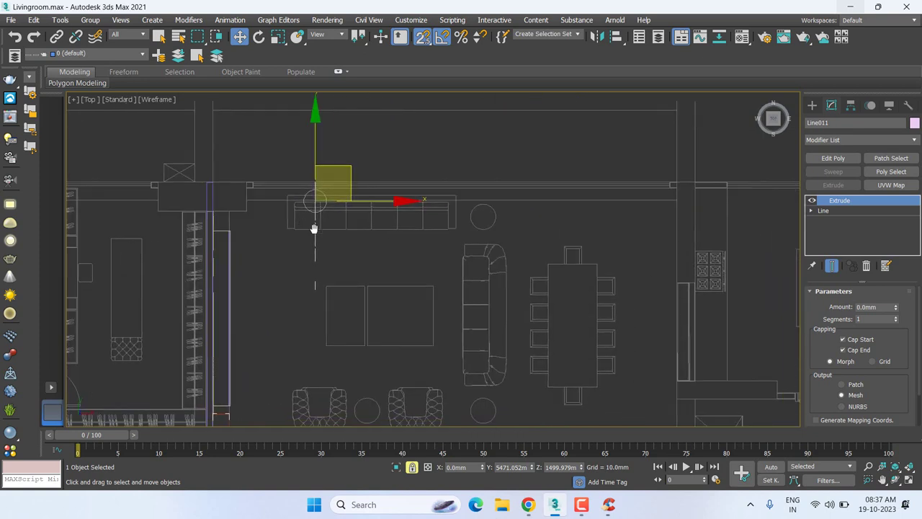
pyautogui.moveTo(398, 205); pyautogui.dragTo(670, 220)
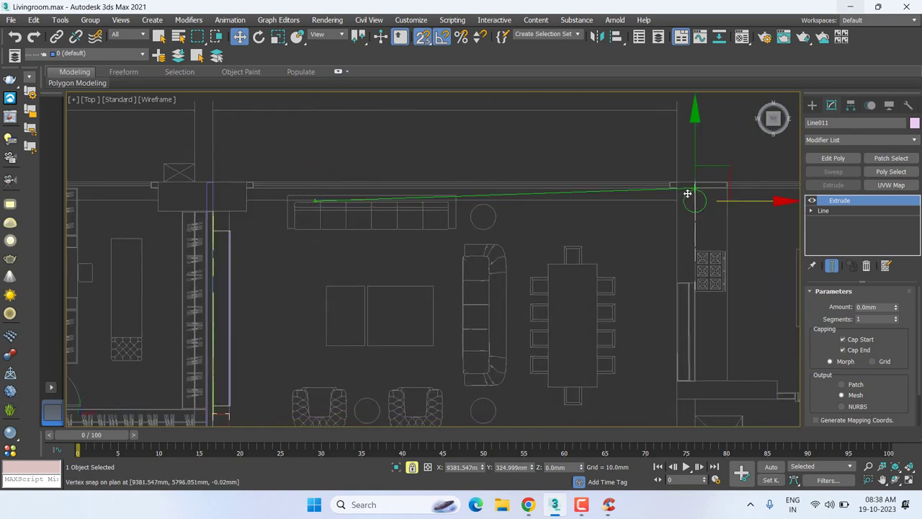
pyautogui.scroll(3, 670, 220)
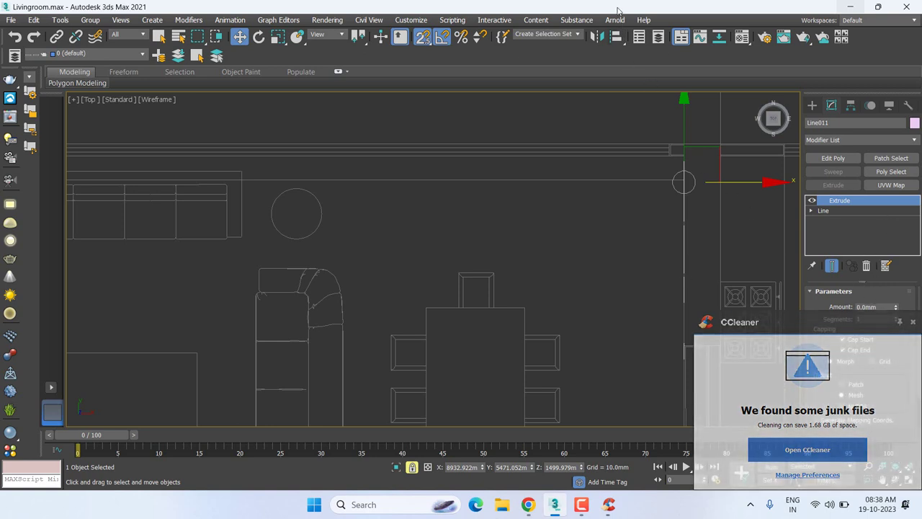
pyautogui.click(913, 322)
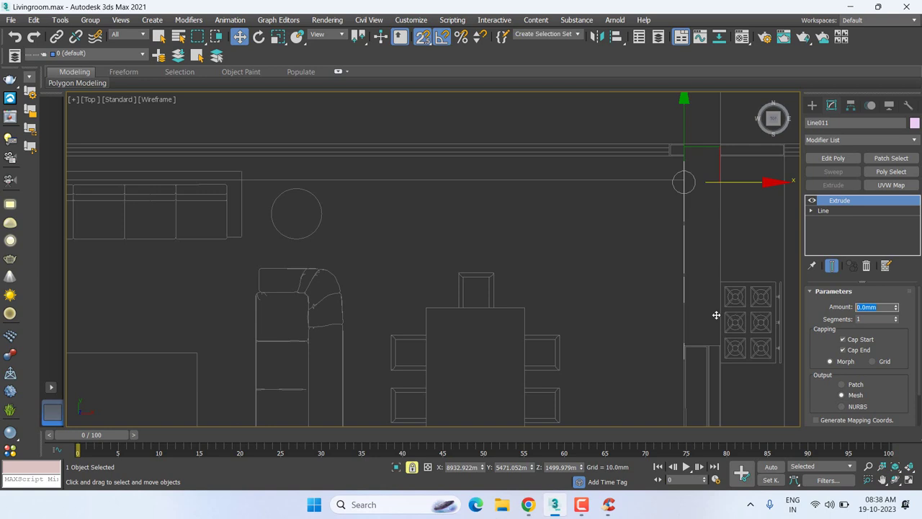
# - Set the Extrude Amount to 21 and pan the Top view to inspect the thickened panels
pyautogui.write('21')
pyautogui.press('Return')
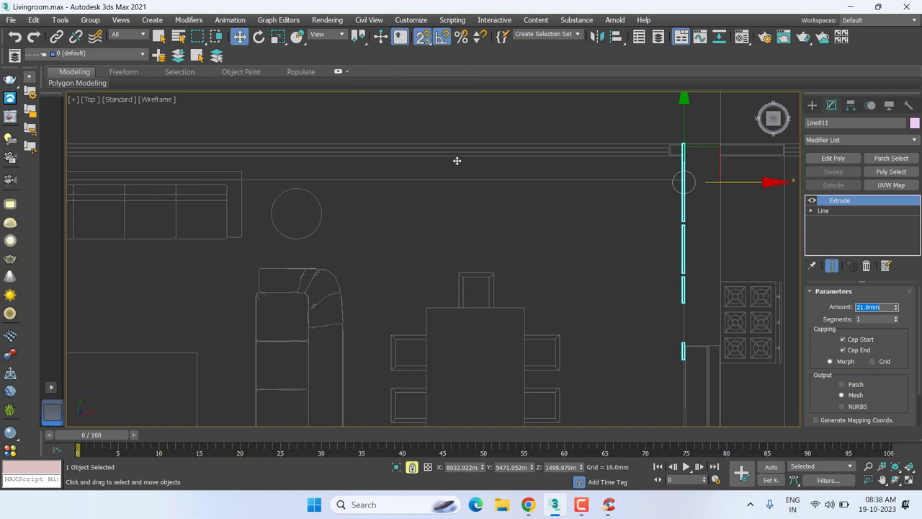
pyautogui.moveTo(440, 180)
pyautogui.mouseDown(button='middle')
pyautogui.moveTo(404, 179)
pyautogui.moveTo(373, 161)
pyautogui.mouseUp(button='middle')
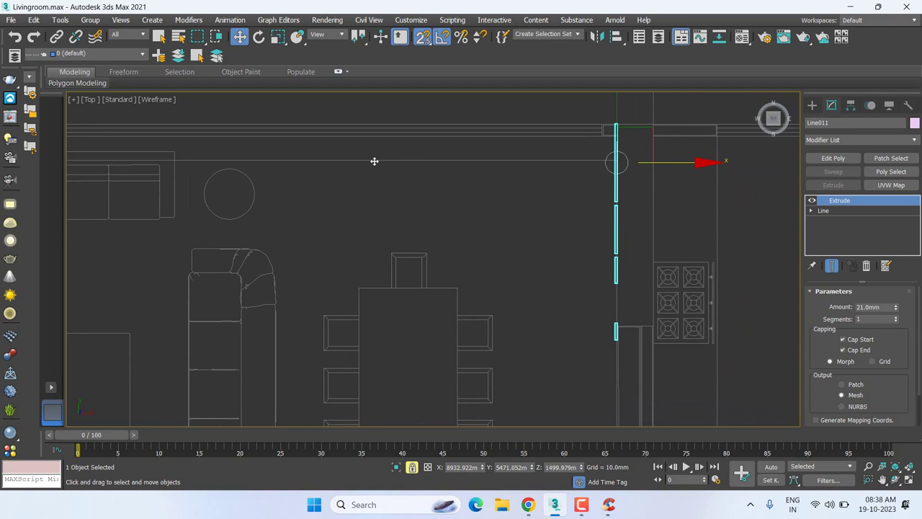
pyautogui.moveTo(374, 161); pyautogui.dragTo(373, 188, button='middle')
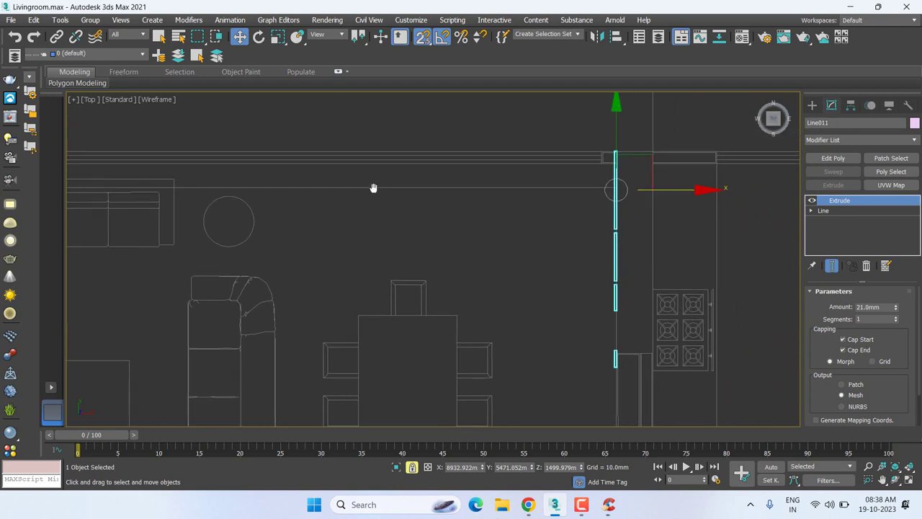
pyautogui.moveTo(373, 188); pyautogui.dragTo(340, 179, button='middle')
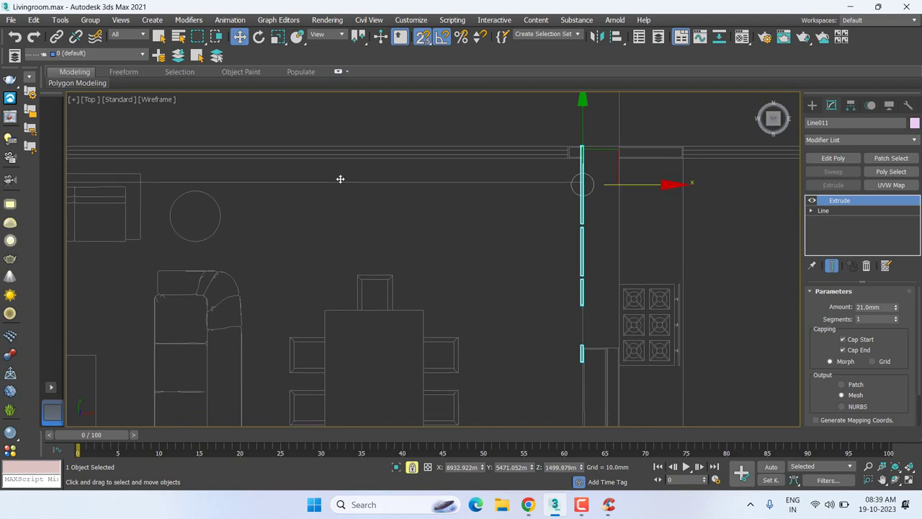
# - Frame the 21 mm panels in Perspective view and orbit around to inspect their tops
pyautogui.press('p')
pyautogui.press('z')
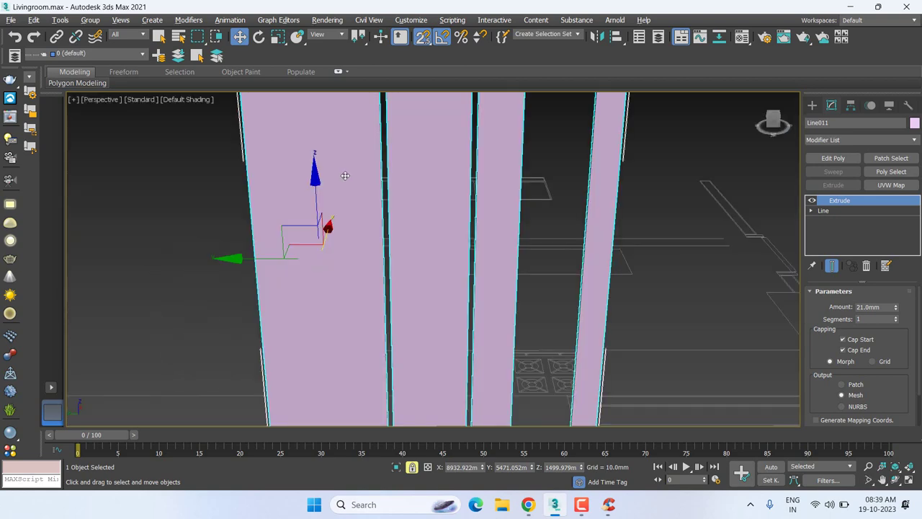
pyautogui.moveTo(344, 173)
pyautogui.keyDown('alt'); pyautogui.mouseDown(button='middle')
pyautogui.moveTo(403, 165)
pyautogui.moveTo(300, 162)
pyautogui.moveTo(387, 184)
pyautogui.moveTo(367, 192)
pyautogui.mouseUp(button='middle'); pyautogui.keyUp('alt')
pyautogui.scroll(-3, 374, 204)
pyautogui.scroll(5, 390, 156)
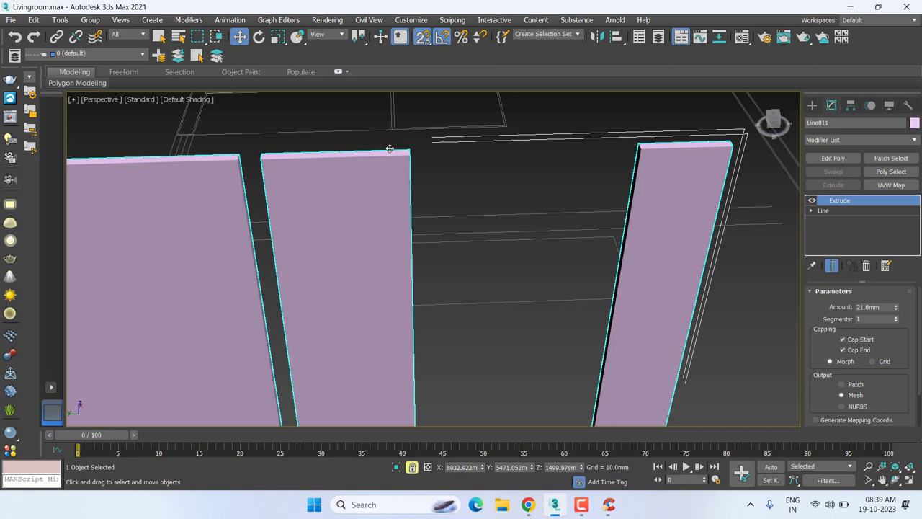
pyautogui.moveTo(346, 150); pyautogui.dragTo(344, 153, button='middle')
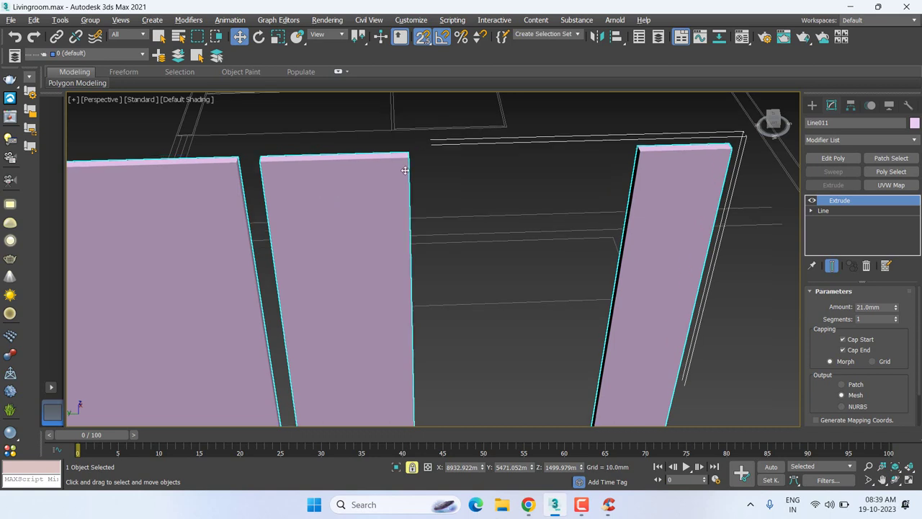
pyautogui.keyDown('alt'); pyautogui.moveTo(405, 169); pyautogui.dragTo(348, 197, button='middle'); pyautogui.keyUp('alt')
pyautogui.keyDown('alt'); pyautogui.moveTo(322, 262); pyautogui.dragTo(345, 224, button='middle'); pyautogui.keyUp('alt')
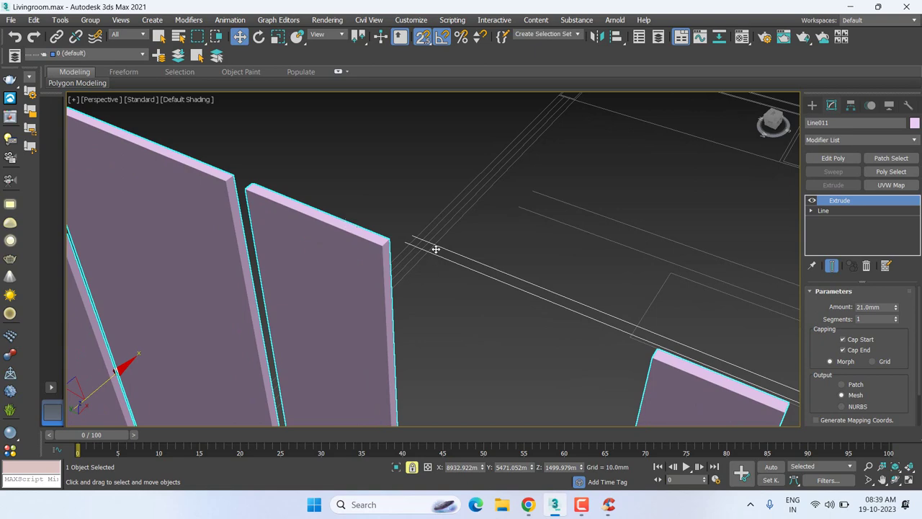
pyautogui.keyDown('alt'); pyautogui.moveTo(487, 344); pyautogui.dragTo(483, 305, button='middle'); pyautogui.keyUp('alt')
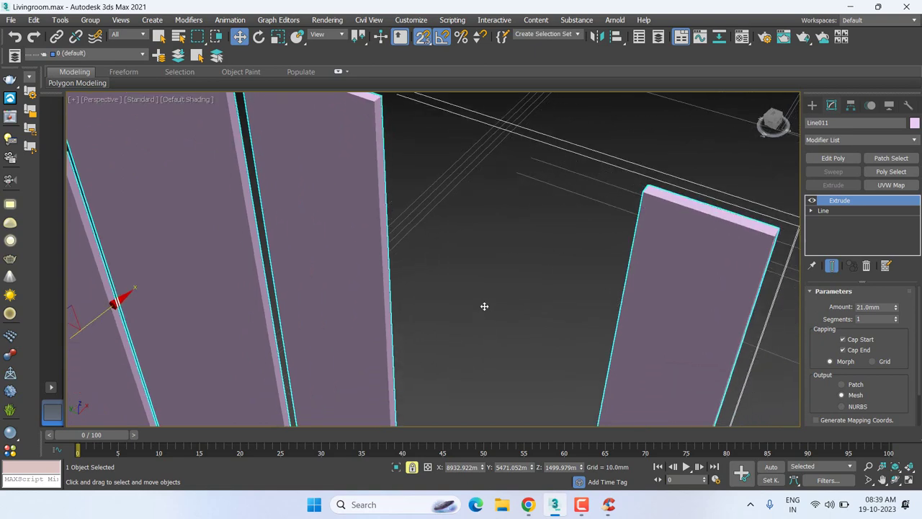
# - Return to Top view and select the existing swept fluted strip
pyautogui.press('f')
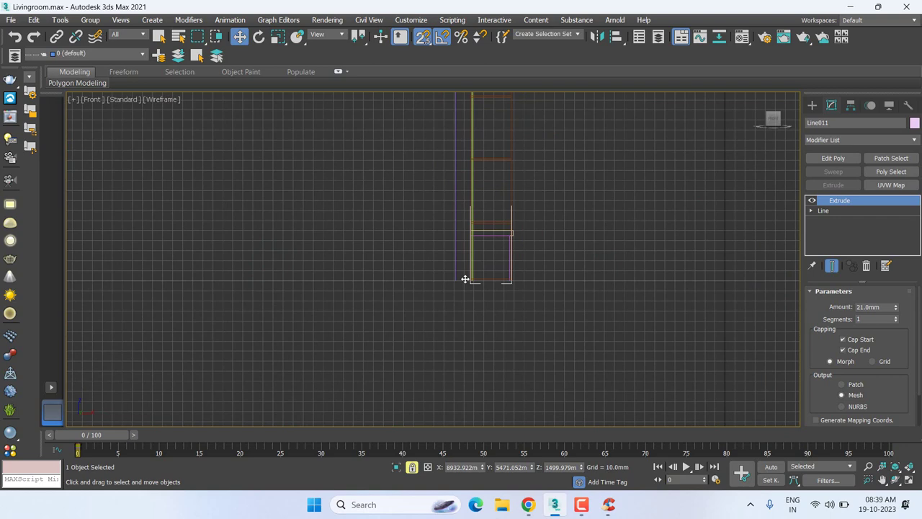
pyautogui.press('l')
pyautogui.scroll(-3, 475, 282)
pyautogui.scroll(-2, 533, 274)
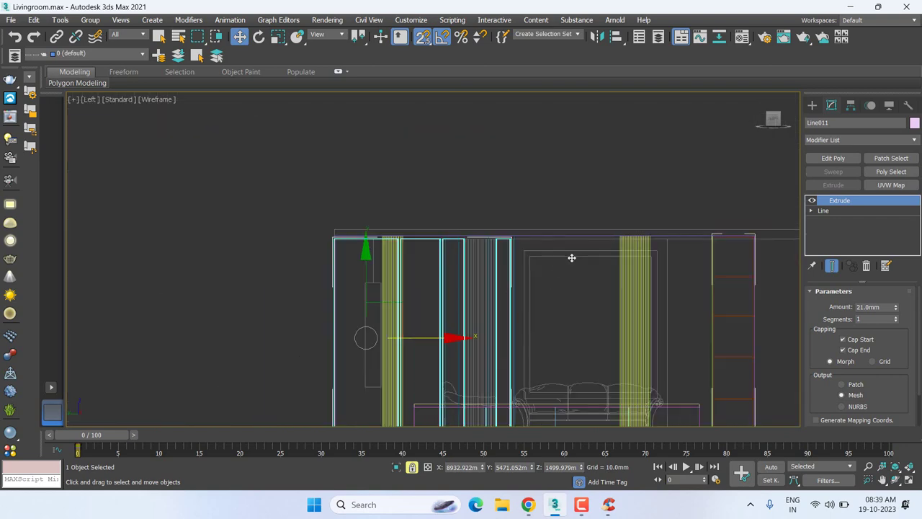
pyautogui.press('t')
pyautogui.scroll(1, 549, 291)
pyautogui.scroll(2, 610, 255)
pyautogui.scroll(2, 210, 251)
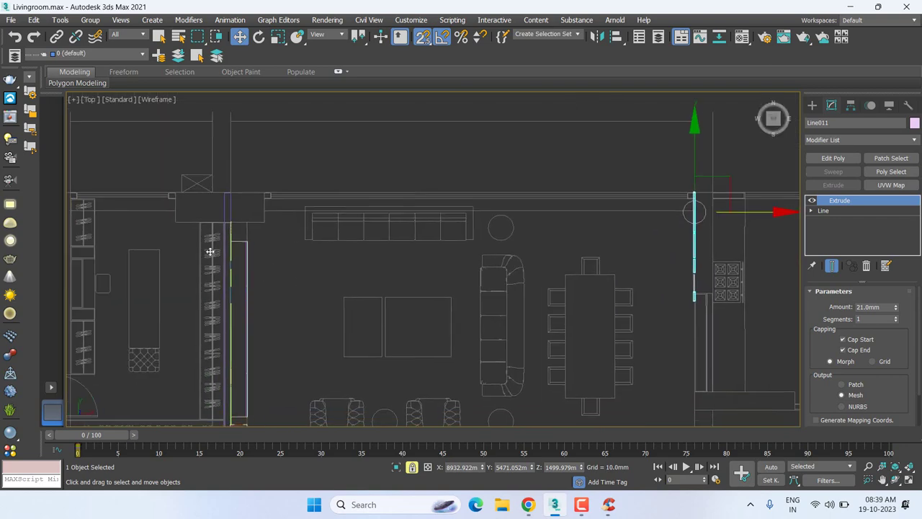
pyautogui.scroll(2, 209, 252)
pyautogui.scroll(1, 312, 315)
pyautogui.rightClick(310, 242)
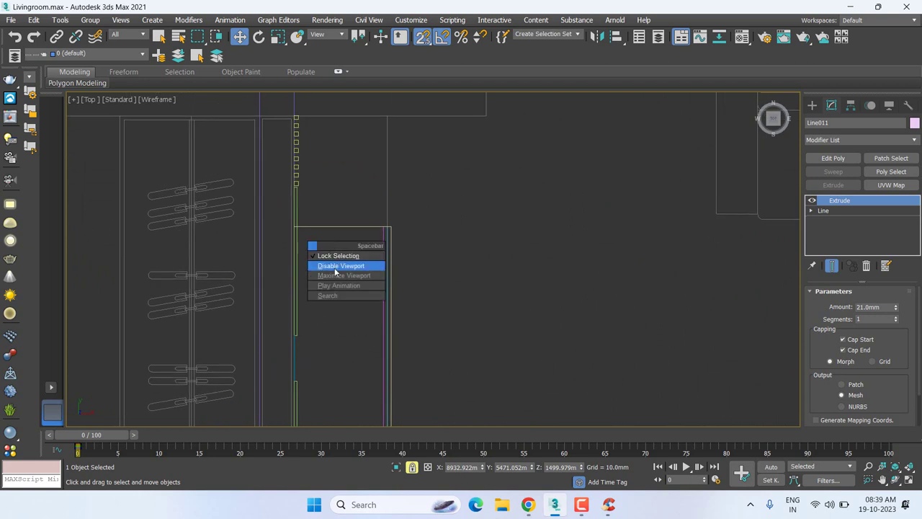
pyautogui.click(295, 144)
pyautogui.click(296, 147)
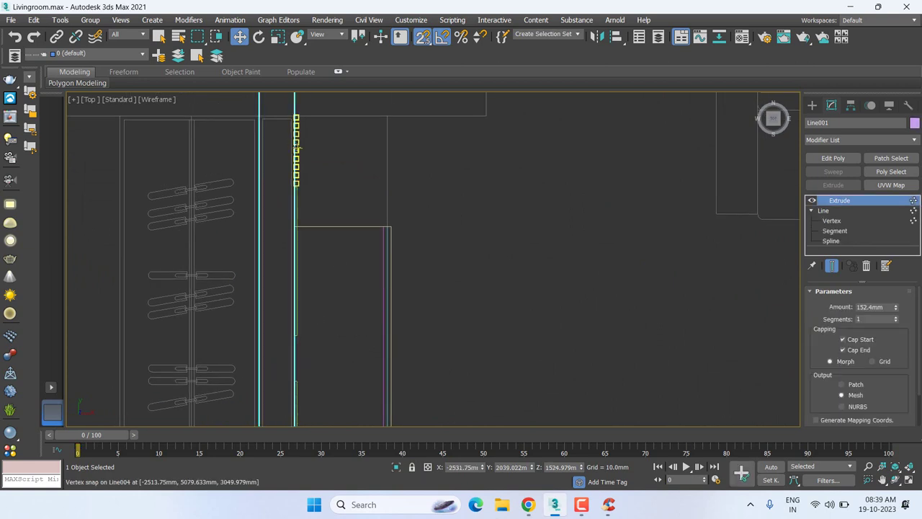
pyautogui.click(339, 229)
# - Shift-move a copy of the strip, Line012, to the right wall and isolate it
pyautogui.scroll(-2, 243, 195)
pyautogui.scroll(-3, 288, 273)
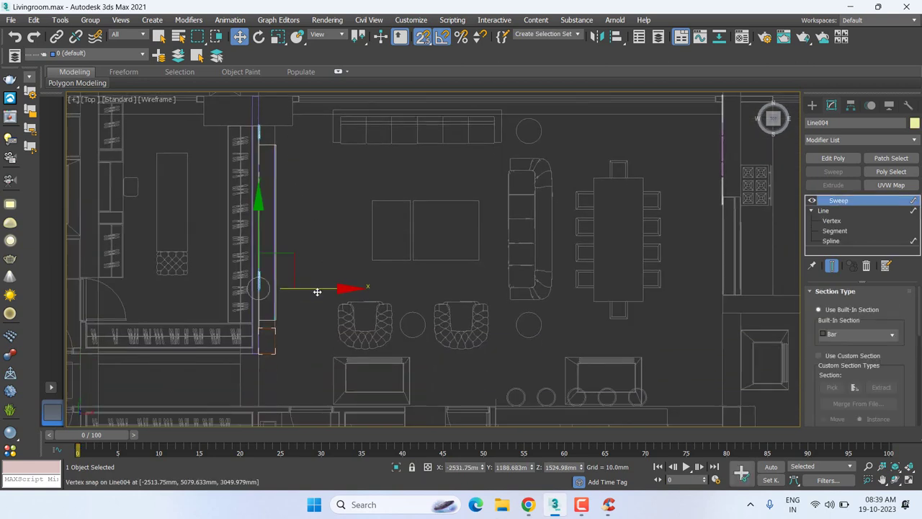
pyautogui.moveTo(317, 291)
pyautogui.mouseDown()
pyautogui.moveTo(750, 276)
pyautogui.moveTo(674, 272)
pyautogui.mouseUp()
pyautogui.click(463, 300)
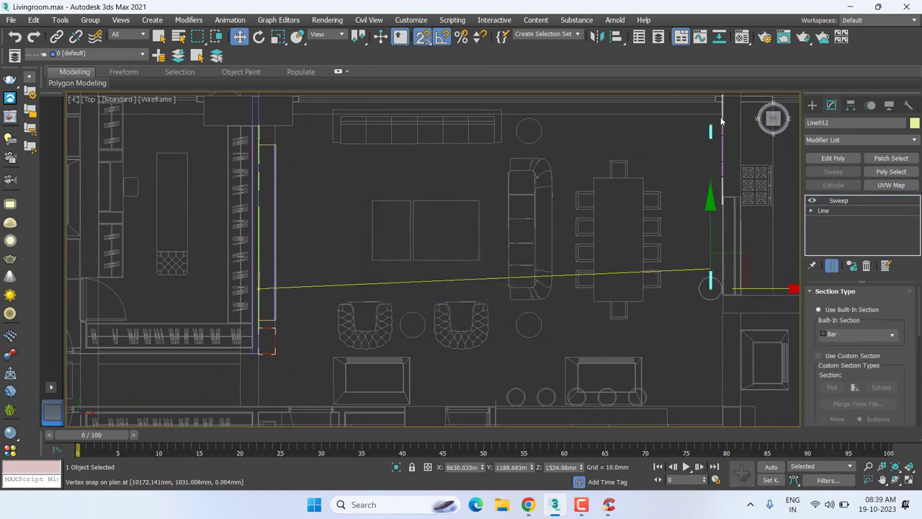
pyautogui.hotkey('alt', 'q')
pyautogui.moveTo(713, 134); pyautogui.dragTo(465, 178, button='middle')
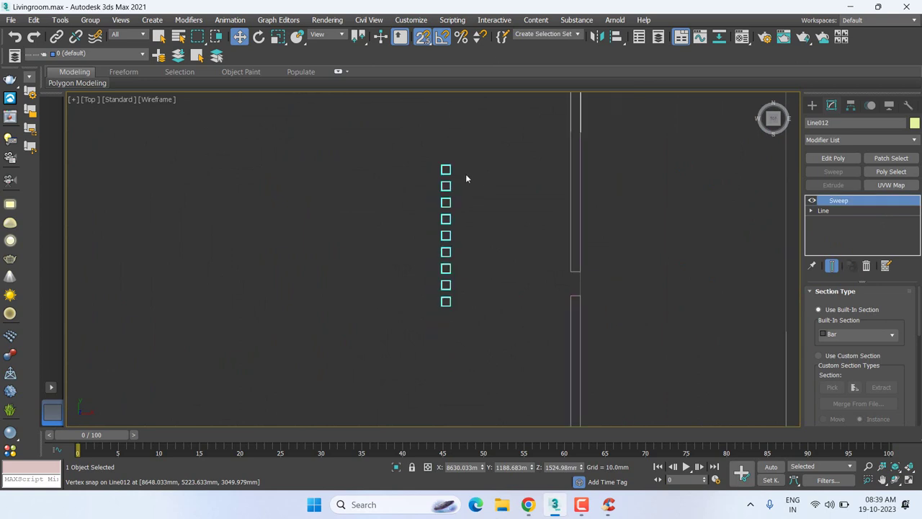
# - Set the snap option and snap the strip flush against the wall edge
pyautogui.keyDown('shift'); pyautogui.rightClick(459, 165); pyautogui.keyUp('shift')
pyautogui.click(461, 168)
pyautogui.moveTo(451, 164); pyautogui.dragTo(579, 272)
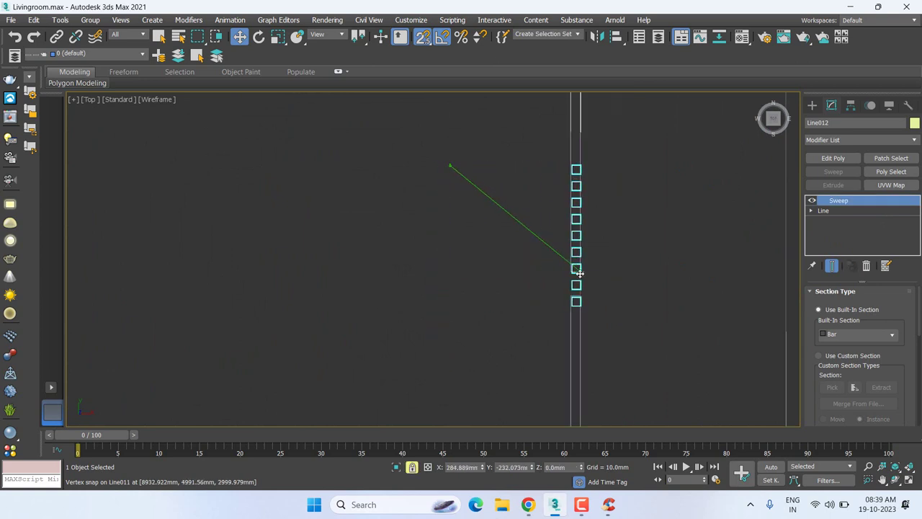
pyautogui.scroll(6, 581, 301)
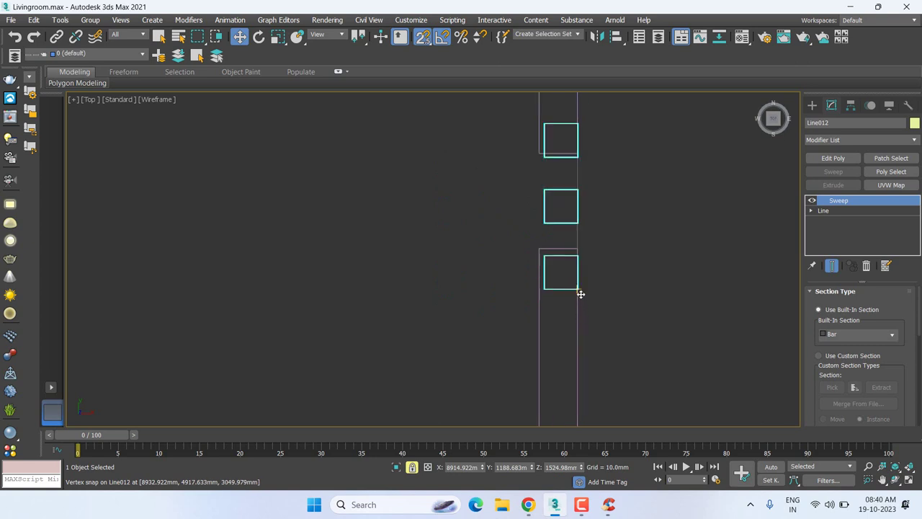
pyautogui.moveTo(581, 250); pyautogui.dragTo(576, 243)
pyautogui.moveTo(526, 260); pyautogui.dragTo(455, 247, button='middle')
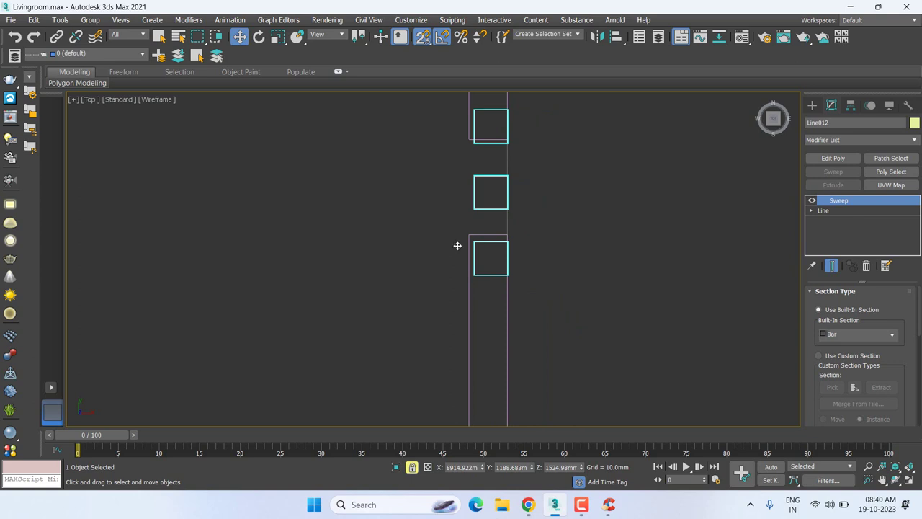
pyautogui.scroll(-2, 457, 245)
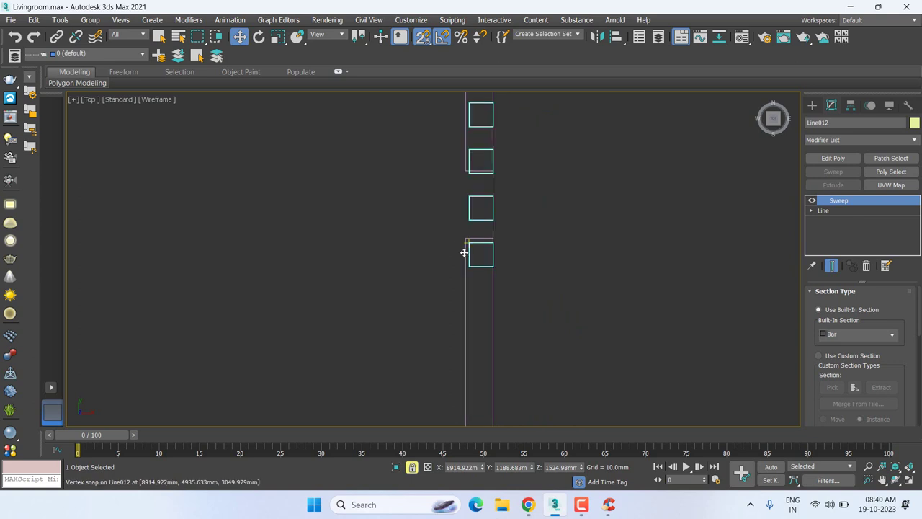
pyautogui.scroll(-2, 457, 245)
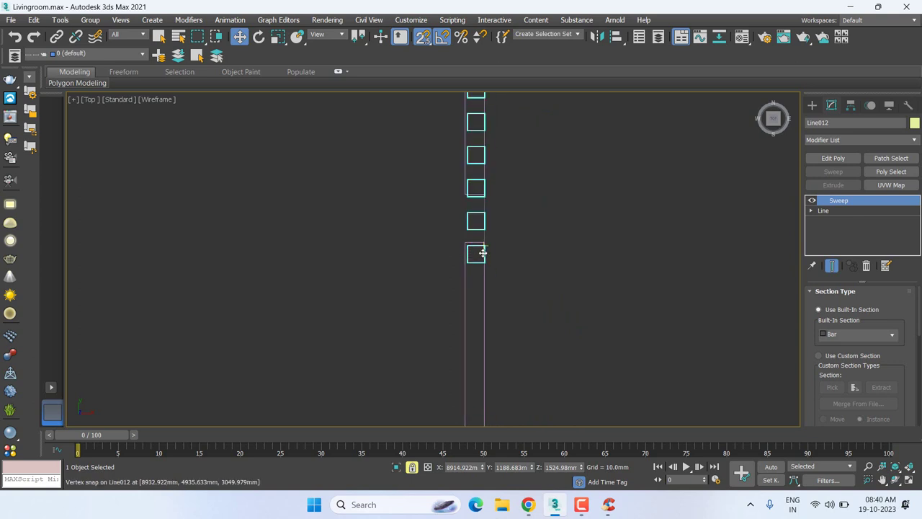
pyautogui.moveTo(447, 251); pyautogui.dragTo(422, 252, button='middle')
# - In Perspective, enter Line012's Spline sub-object level with both strip sets in view
pyautogui.press('p')
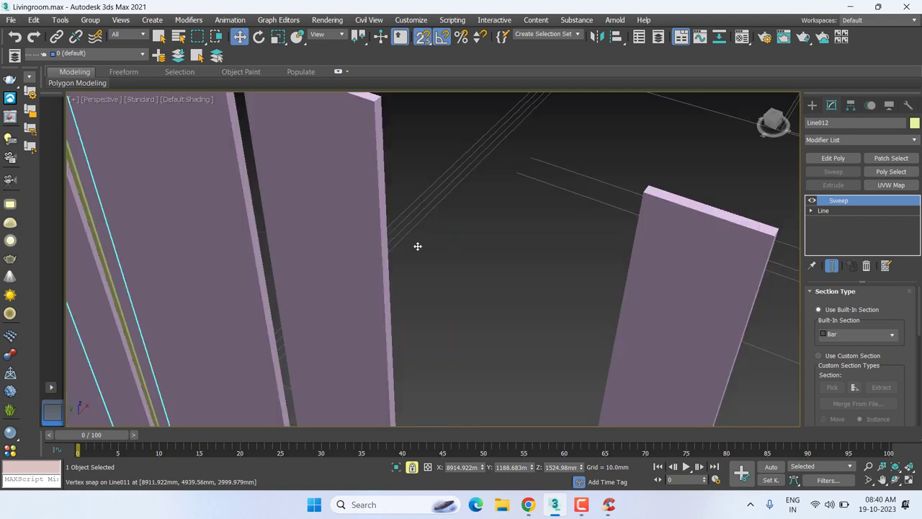
pyautogui.scroll(-5, 418, 244)
pyautogui.moveTo(500, 255)
pyautogui.keyDown('alt'); pyautogui.mouseDown(button='middle')
pyautogui.moveTo(494, 274)
pyautogui.moveTo(395, 193)
pyautogui.moveTo(416, 241)
pyautogui.moveTo(453, 273)
pyautogui.mouseUp(button='middle'); pyautogui.keyUp('alt')
pyautogui.scroll(5, 494, 273)
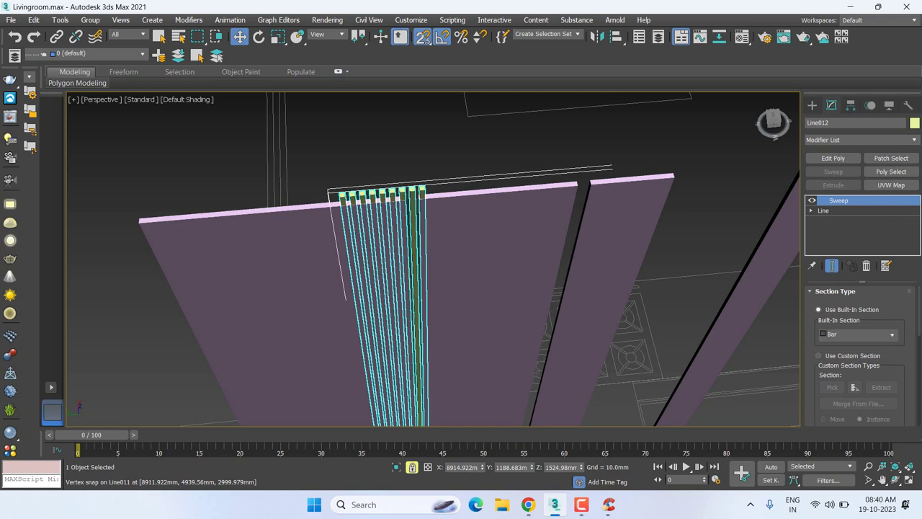
pyautogui.click(811, 210)
pyautogui.click(830, 240)
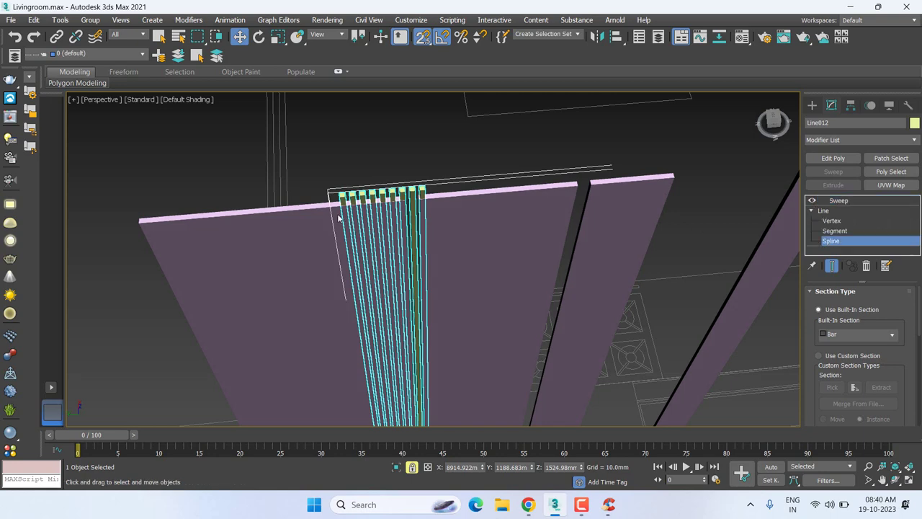
pyautogui.scroll(-5, 337, 213)
pyautogui.moveTo(399, 221); pyautogui.dragTo(291, 222, button='middle')
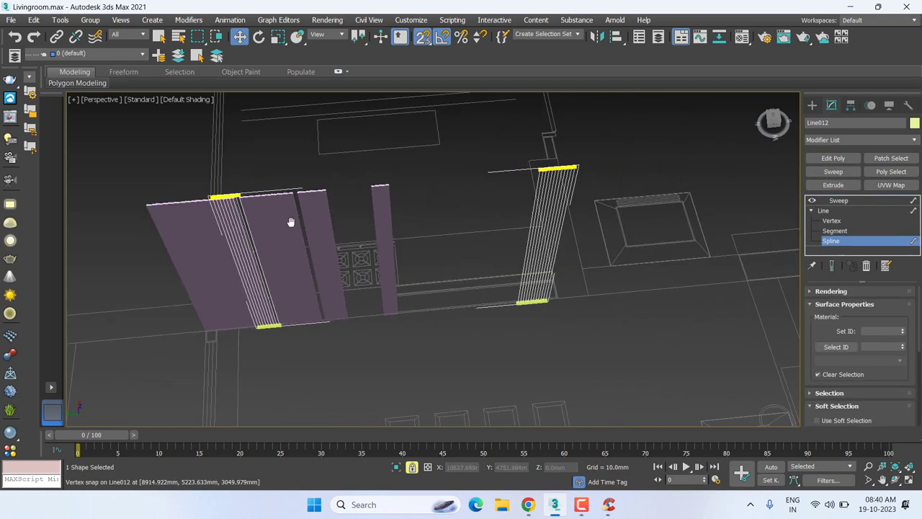
pyautogui.keyDown('alt'); pyautogui.moveTo(487, 309); pyautogui.dragTo(481, 286, button='middle'); pyautogui.keyUp('alt')
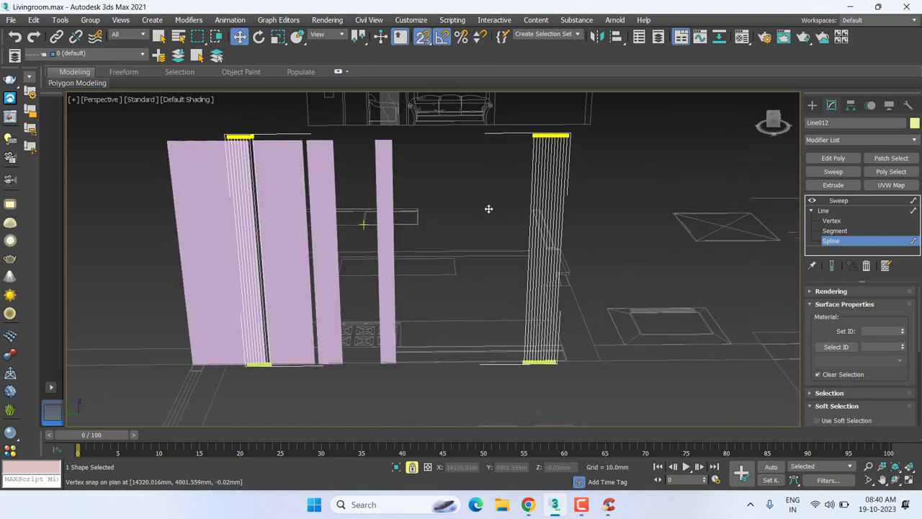
# - Cancel the accidental move, delete the right-hand strip splines, and reselect the left set
pyautogui.click(602, 168)
pyautogui.rightClick(602, 168)
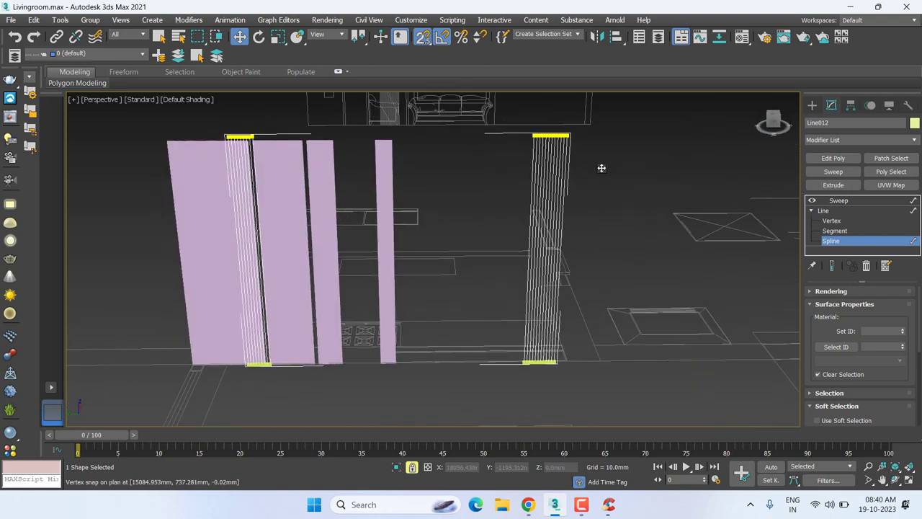
pyautogui.rightClick(598, 173)
pyautogui.click(451, 177)
pyautogui.hotkey('ctrl', 'z')
pyautogui.press('Delete')
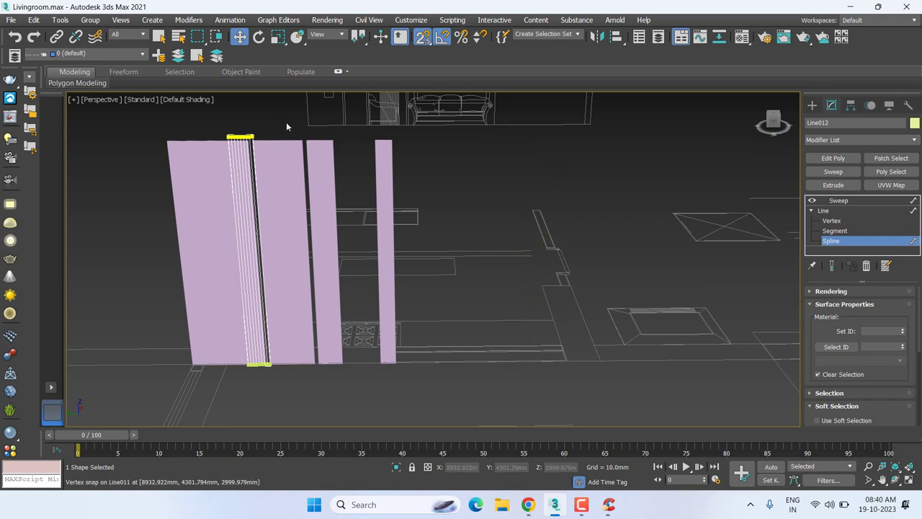
pyautogui.moveTo(281, 120); pyautogui.dragTo(188, 173)
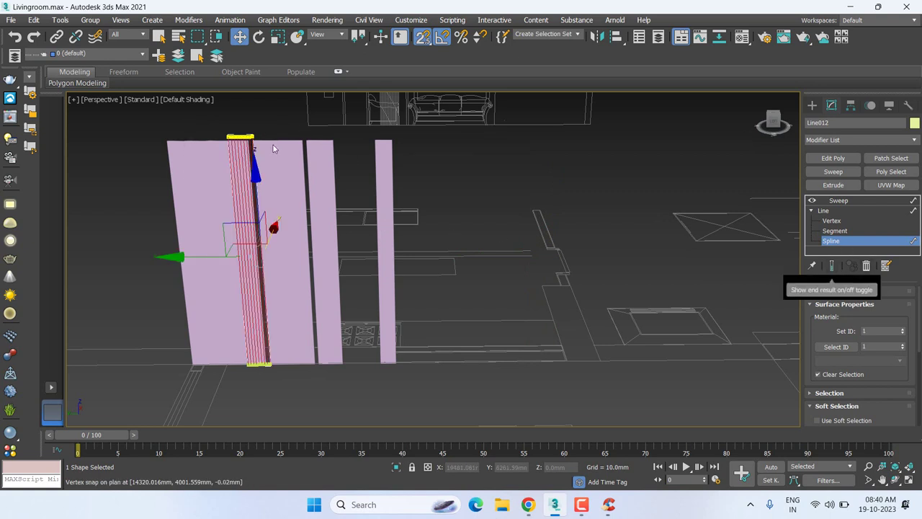
# - Orbit to a front view of the remaining strips between the panels and show the sweep again
pyautogui.scroll(2, 274, 147)
pyautogui.moveTo(221, 184)
pyautogui.keyDown('alt'); pyautogui.mouseDown(button='middle')
pyautogui.moveTo(520, 385)
pyautogui.moveTo(576, 405)
pyautogui.moveTo(491, 364)
pyautogui.mouseUp(button='middle'); pyautogui.keyUp('alt')
pyautogui.scroll(2, 279, 231)
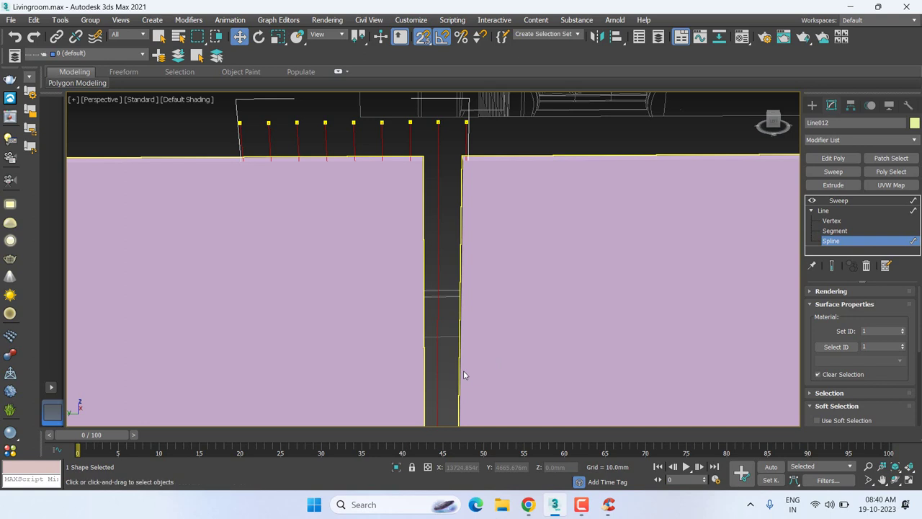
pyautogui.scroll(-3, 517, 224)
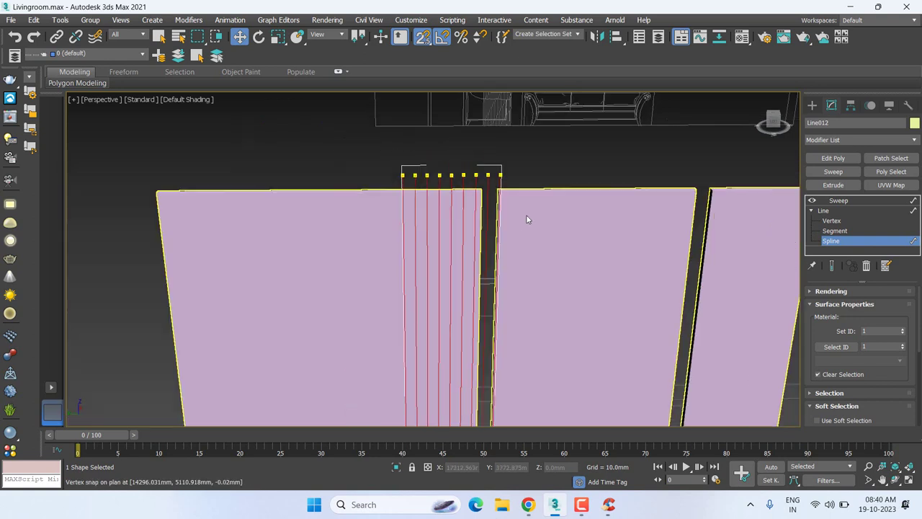
pyautogui.moveTo(526, 218); pyautogui.dragTo(403, 221, button='middle')
pyautogui.scroll(-1, 398, 220)
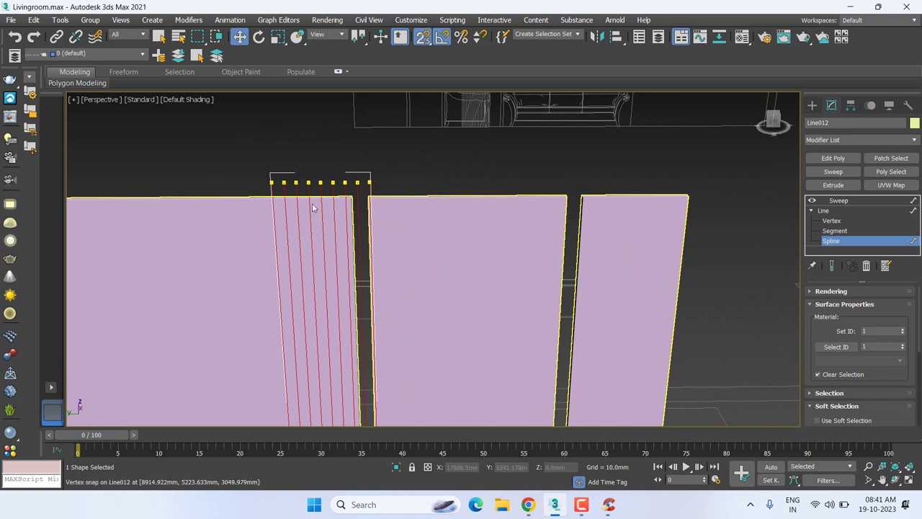
pyautogui.click(850, 202)
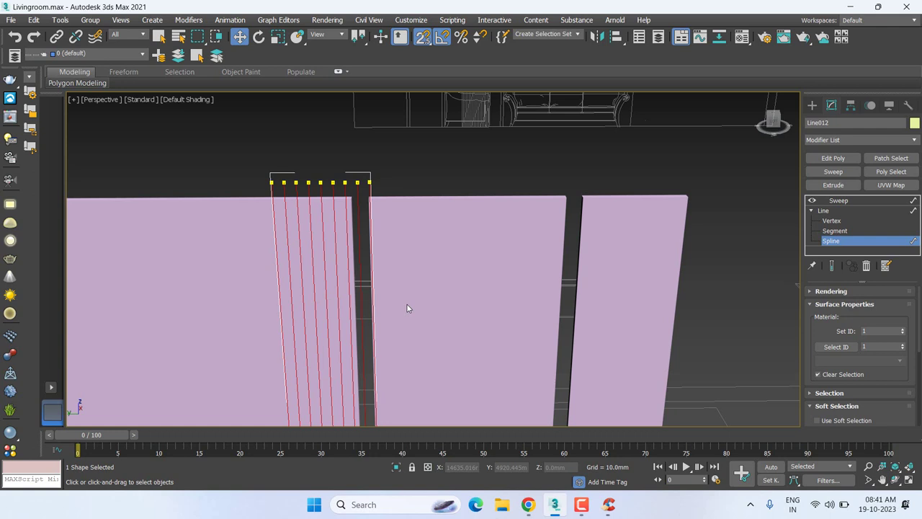
# - Select the strip splines at Spline level and frame them in Left view
pyautogui.click(858, 201)
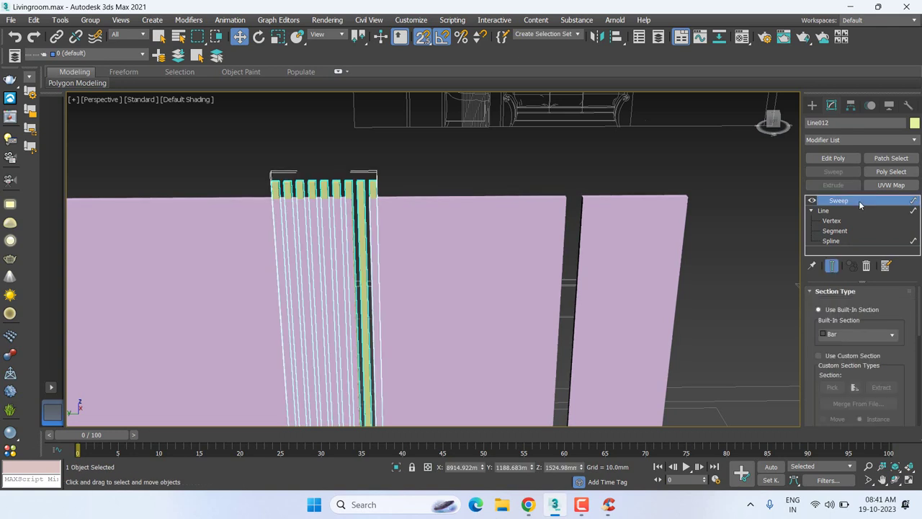
pyautogui.click(846, 245)
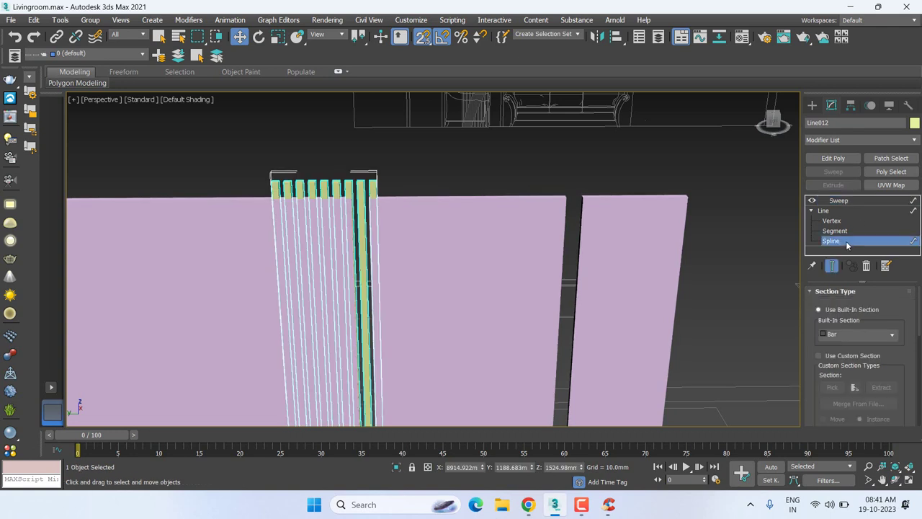
pyautogui.click(495, 227)
pyautogui.press('f')
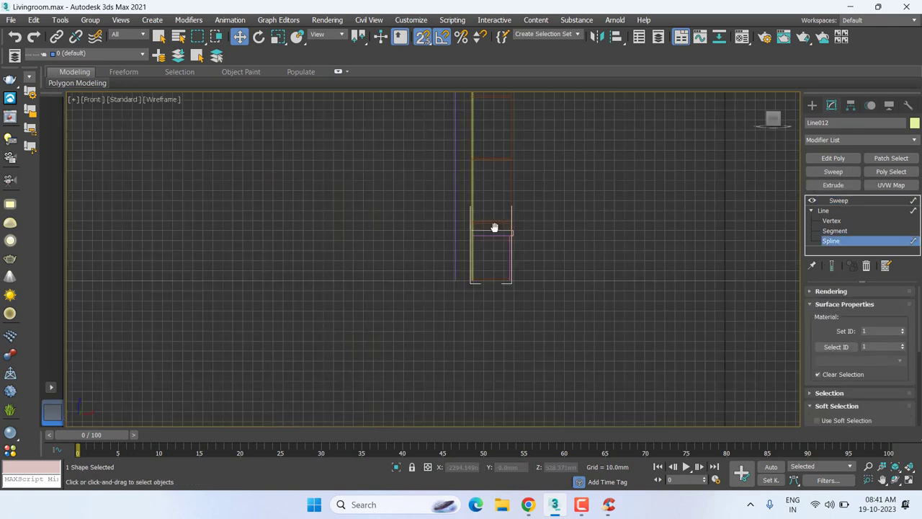
pyautogui.press('z')
pyautogui.press('l')
pyautogui.scroll(-2, 496, 245)
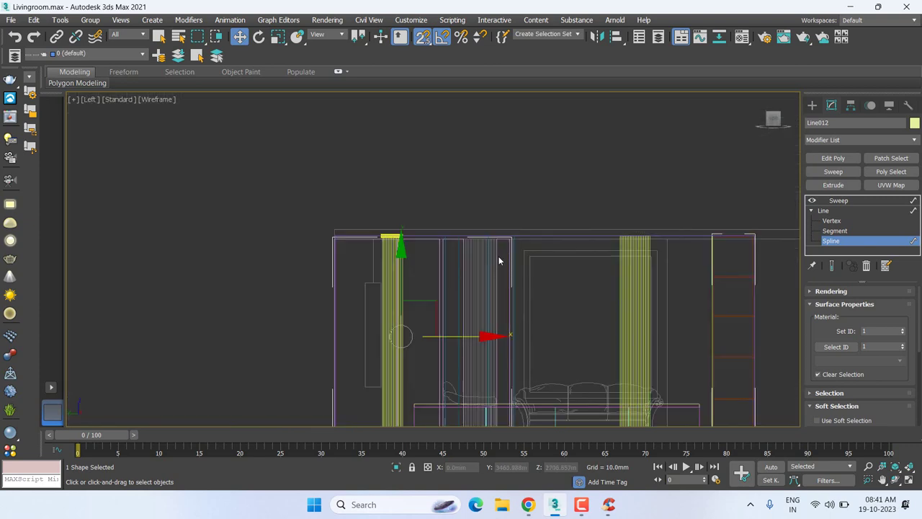
pyautogui.moveTo(498, 256)
pyautogui.mouseDown(button='middle')
pyautogui.moveTo(471, 204)
pyautogui.moveTo(476, 226)
pyautogui.mouseUp(button='middle')
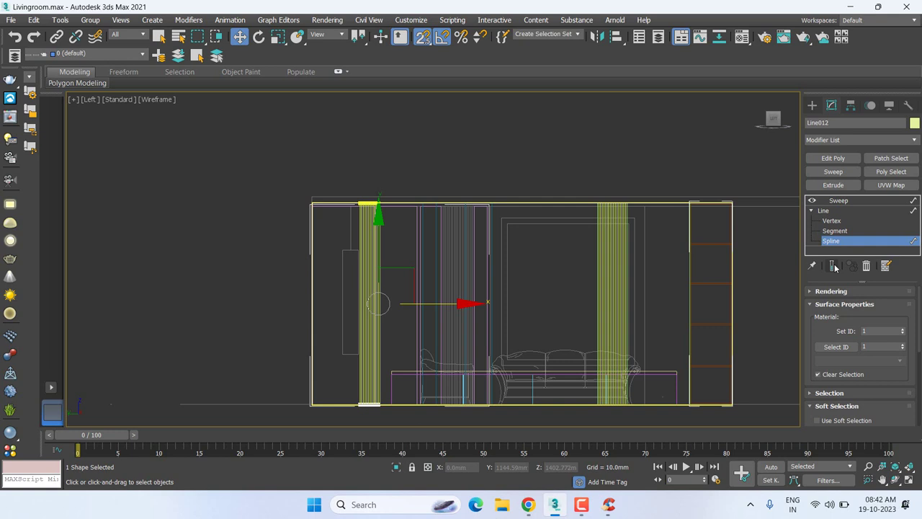
# - Turn on Show End Result and snap the strip splines sideways onto Line011's panel edge
pyautogui.click(832, 266)
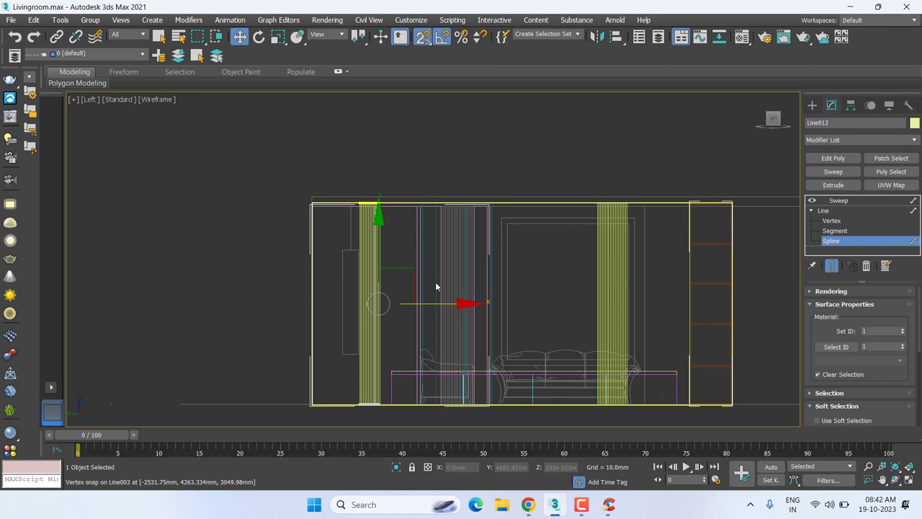
pyautogui.moveTo(440, 300); pyautogui.dragTo(469, 305)
pyautogui.scroll(3, 407, 144)
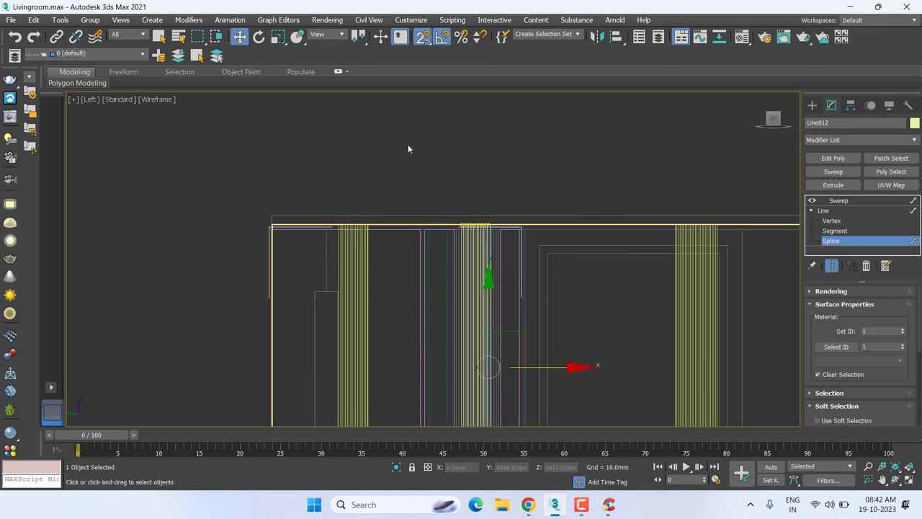
pyautogui.scroll(3, 522, 330)
pyautogui.moveTo(523, 330); pyautogui.dragTo(477, 154, button='middle')
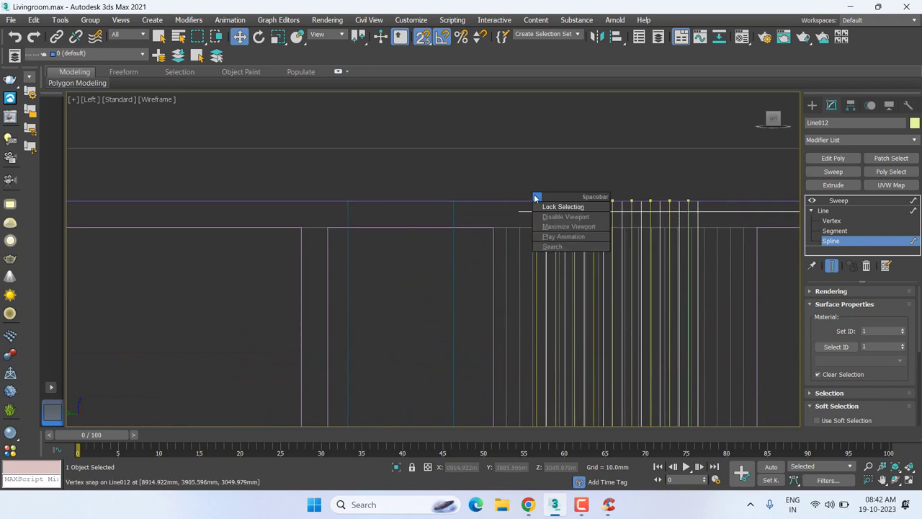
pyautogui.moveTo(538, 201)
pyautogui.mouseDown()
pyautogui.moveTo(488, 236)
pyautogui.moveTo(495, 201)
pyautogui.mouseUp()
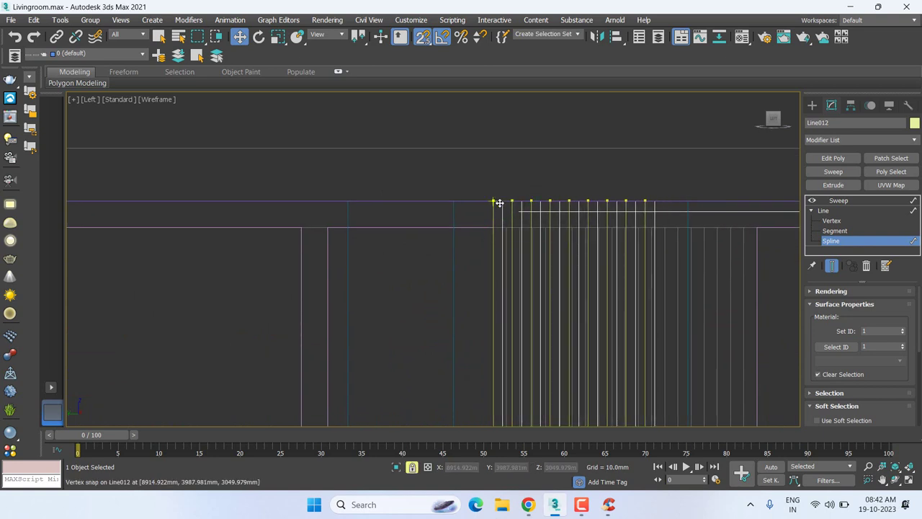
# - Switch to Top view and zoom to check the strips' new position
pyautogui.press('t')
pyautogui.scroll(-3, 528, 245)
pyautogui.scroll(3, 539, 334)
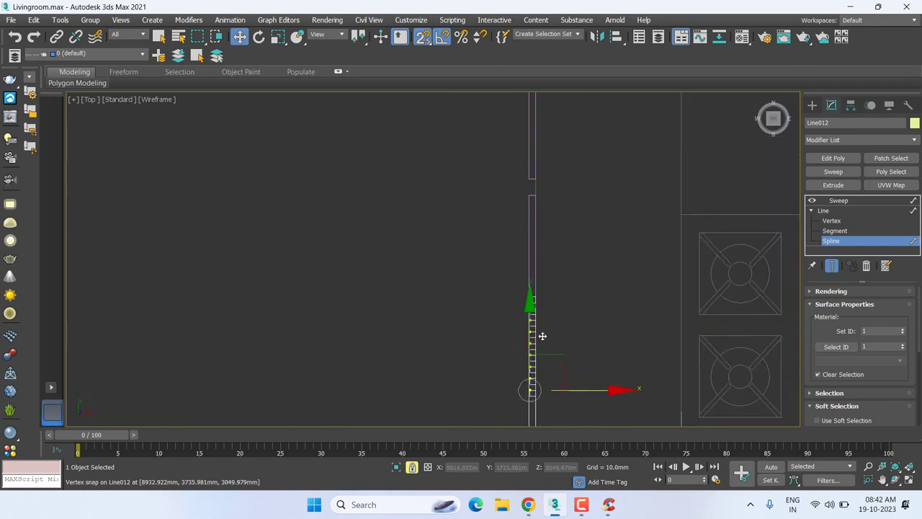
pyautogui.scroll(2, 559, 245)
pyautogui.scroll(-1, 558, 180)
pyautogui.scroll(-1, 562, 280)
pyautogui.scroll(-1, 565, 144)
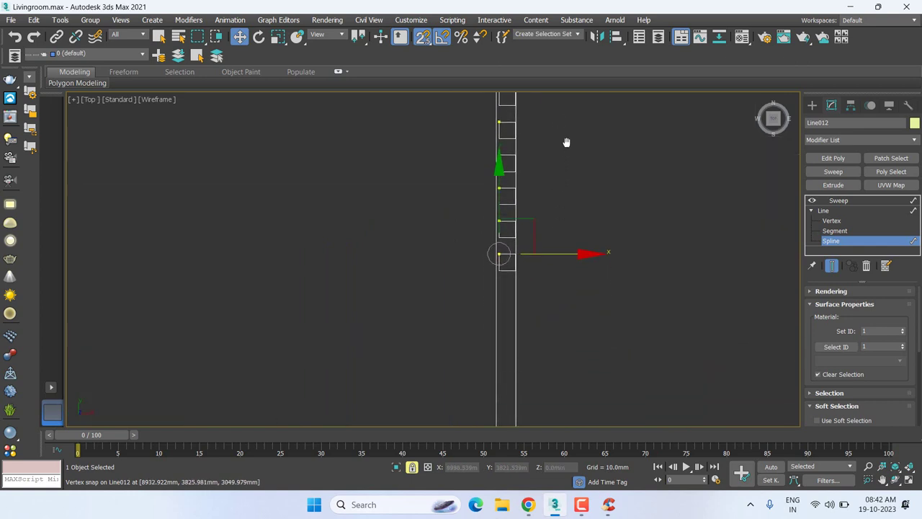
pyautogui.scroll(-1, 556, 267)
pyautogui.scroll(1, 555, 267)
pyautogui.scroll(1, 559, 266)
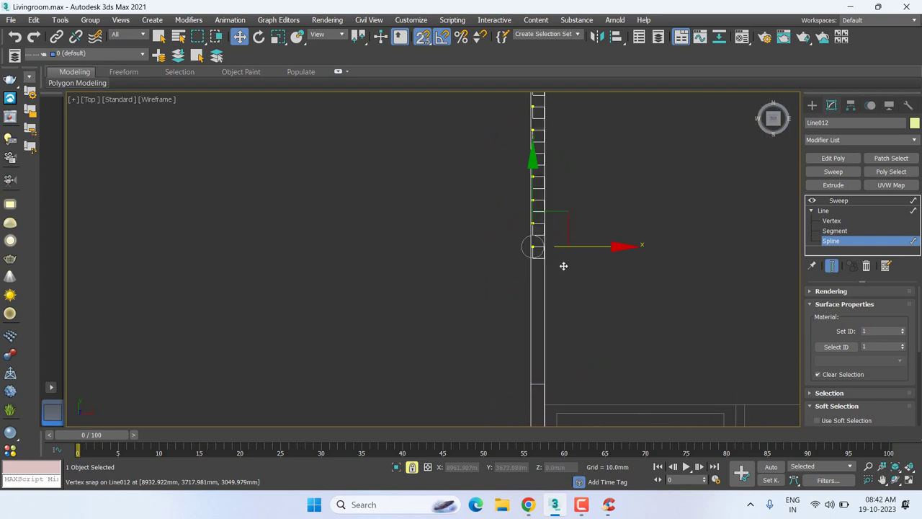
pyautogui.scroll(1, 561, 263)
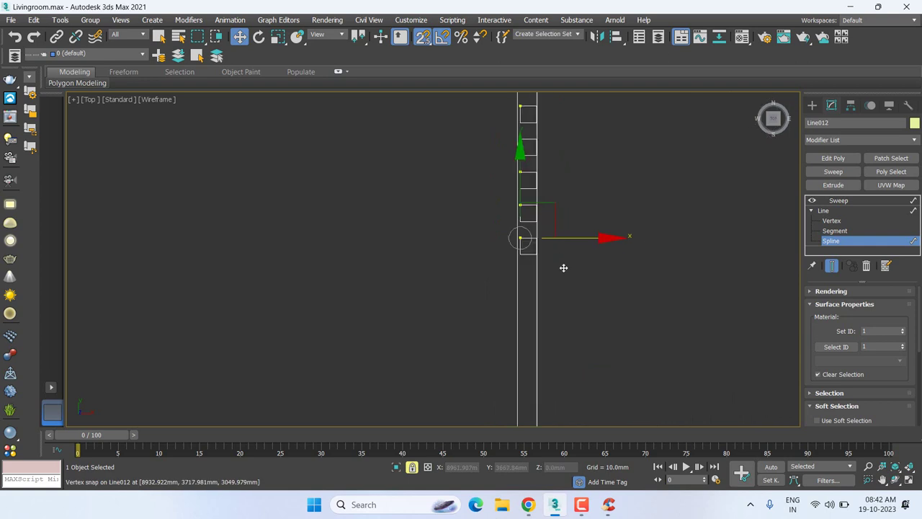
pyautogui.click(852, 201)
pyautogui.scroll(-1, 559, 262)
pyautogui.scroll(-1, 559, 261)
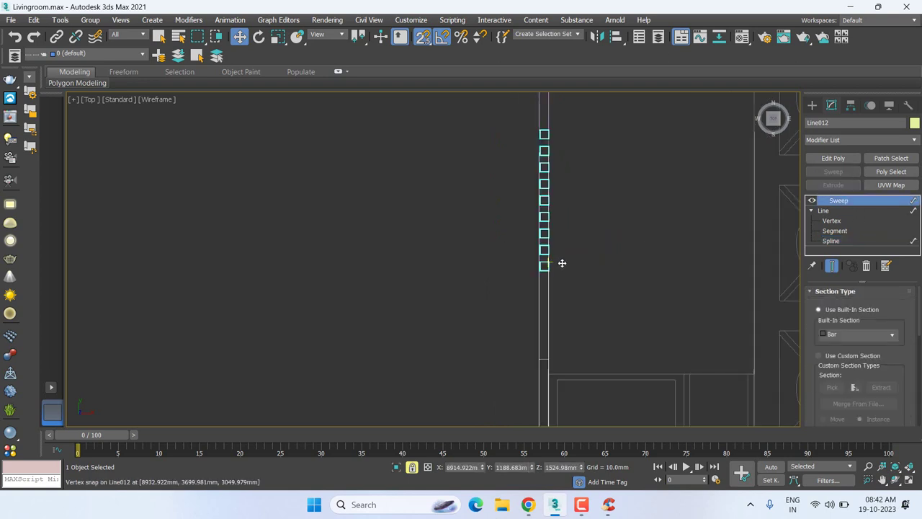
pyautogui.scroll(-2, 557, 262)
pyautogui.scroll(-1, 548, 172)
pyautogui.scroll(1, 548, 172)
pyautogui.scroll(1, 564, 247)
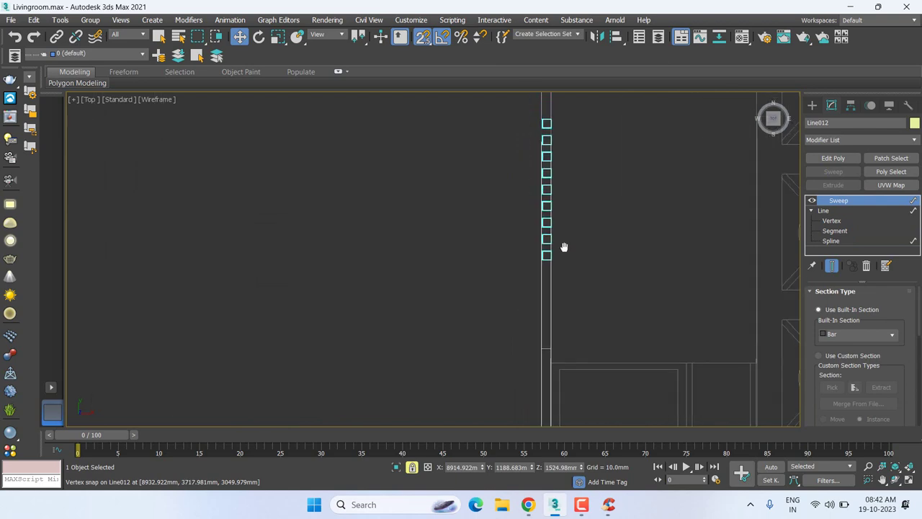
pyautogui.moveTo(564, 247)
pyautogui.keyDown('alt'); pyautogui.mouseDown(button='middle')
pyautogui.moveTo(579, 256)
pyautogui.moveTo(627, 237)
pyautogui.moveTo(622, 206)
pyautogui.moveTo(548, 339)
pyautogui.moveTo(553, 206)
pyautogui.mouseUp(button='middle'); pyautogui.keyUp('alt')
pyautogui.scroll(-2, 447, 184)
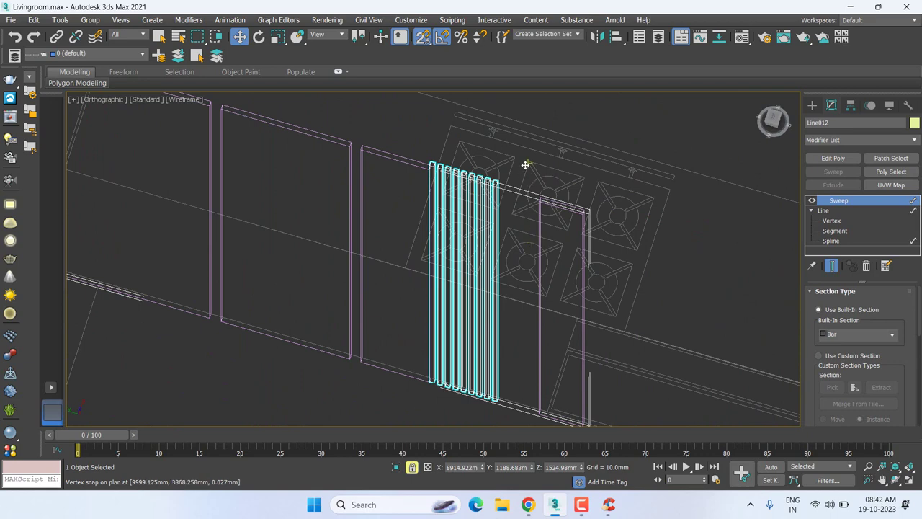
pyautogui.scroll(1, 515, 183)
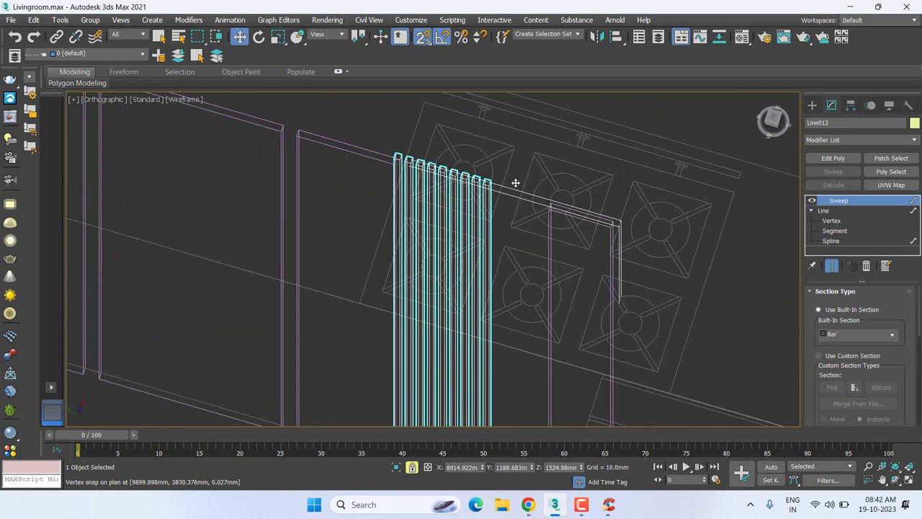
pyautogui.rightClick(643, 223)
pyautogui.click(660, 219)
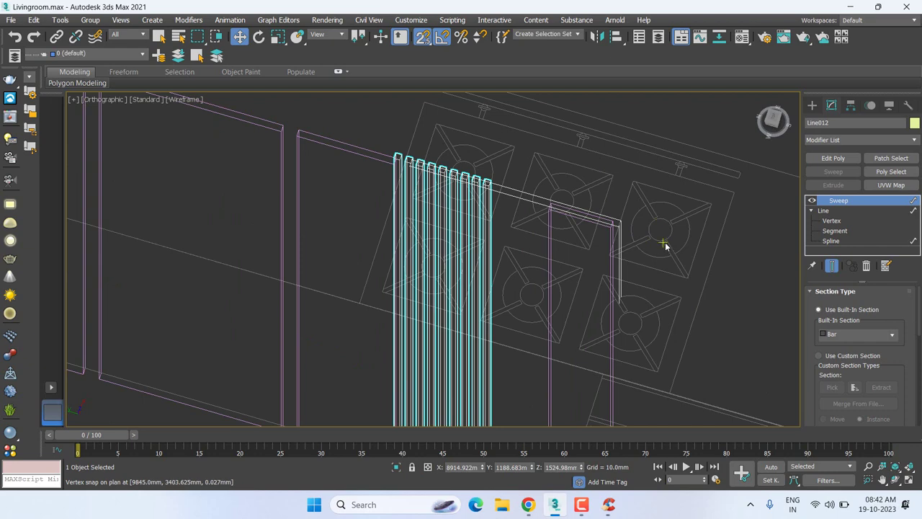
pyautogui.rightClick(664, 245)
pyautogui.click(685, 209)
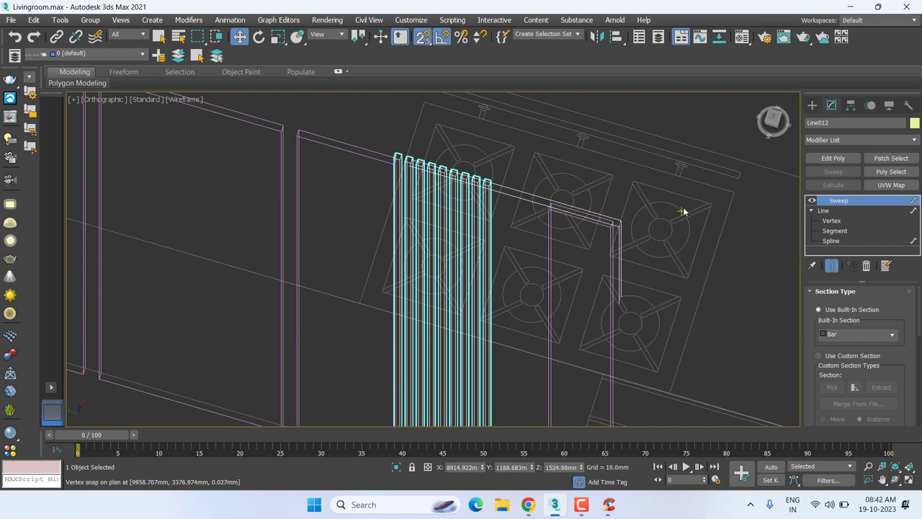
pyautogui.click(413, 138)
pyautogui.click(419, 157)
pyautogui.scroll(2, 419, 188)
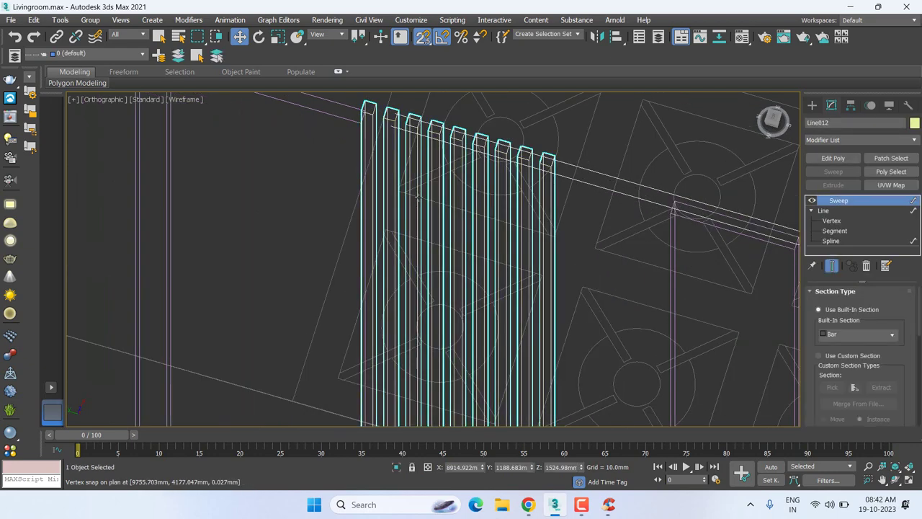
pyautogui.press('p')
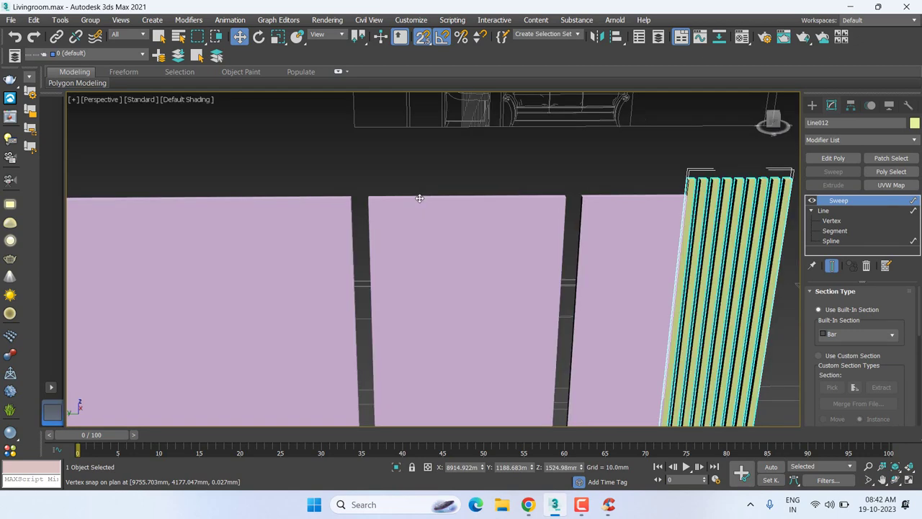
pyautogui.moveTo(504, 219)
pyautogui.keyDown('alt'); pyautogui.mouseDown(button='middle')
pyautogui.moveTo(491, 253)
pyautogui.moveTo(212, 161)
pyautogui.moveTo(555, 188)
pyautogui.mouseUp(button='middle'); pyautogui.keyUp('alt')
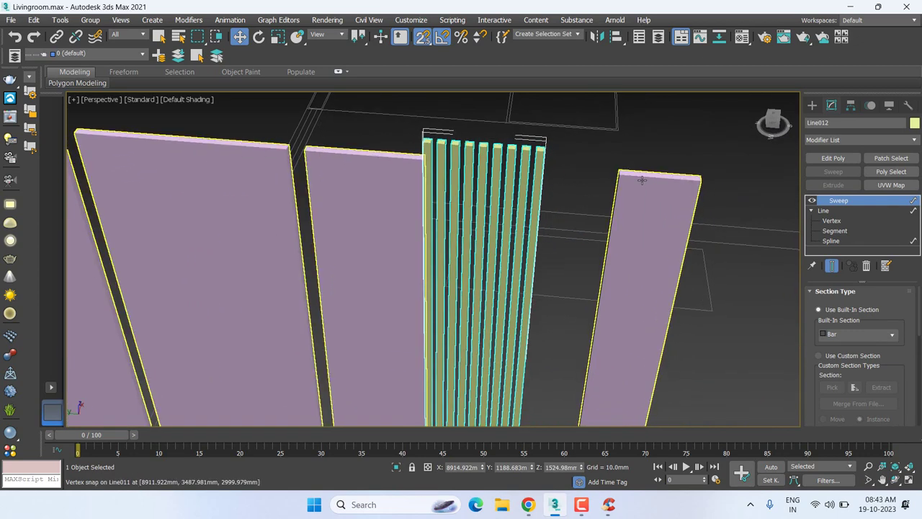
pyautogui.scroll(-3, 641, 179)
pyautogui.scroll(-3, 641, 180)
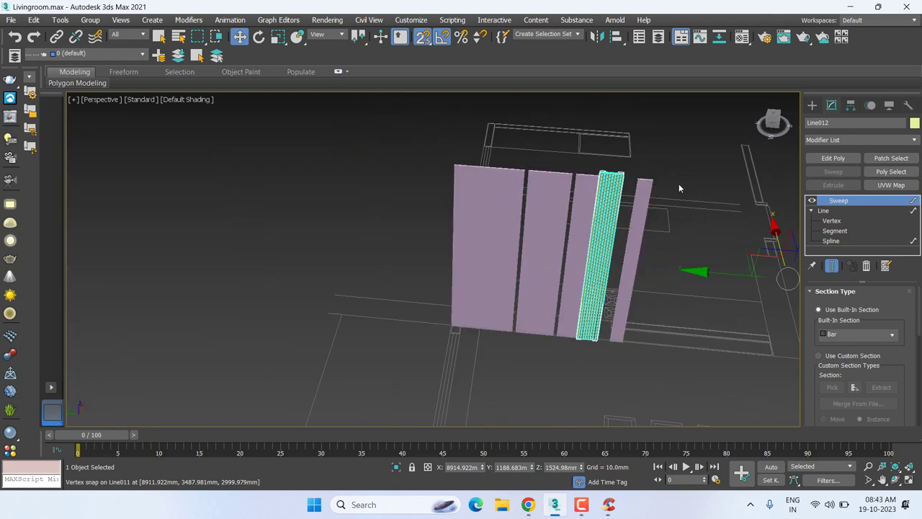
pyautogui.press('f')
# - Zoom out to the full Top-view floor plan and select the two wall pieces beside the dining table
pyautogui.press('l')
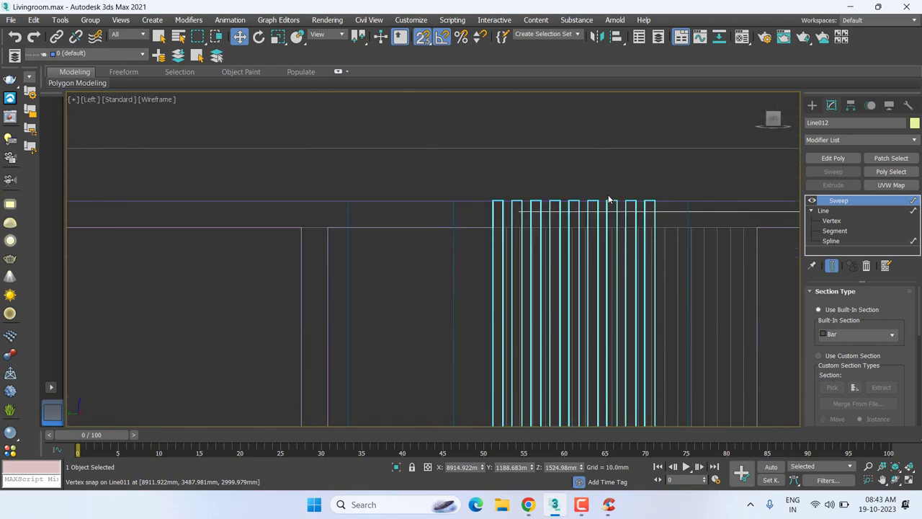
pyautogui.scroll(-2, 608, 199)
pyautogui.scroll(-1, 557, 149)
pyautogui.scroll(-1, 416, 191)
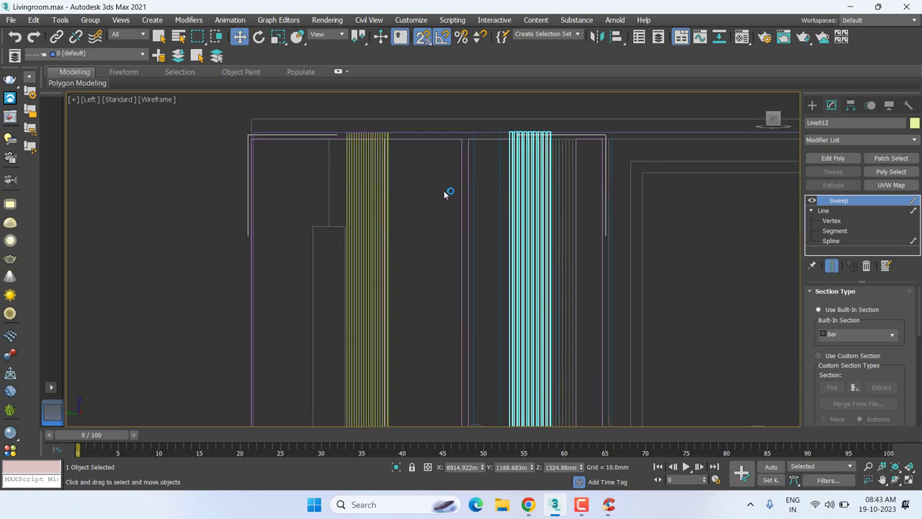
pyautogui.press('f')
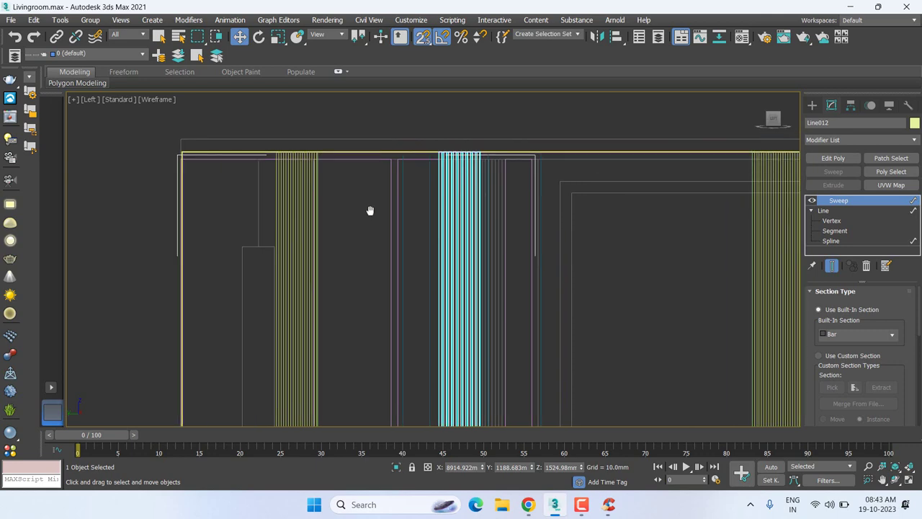
pyautogui.press('t')
pyautogui.scroll(-4, 403, 263)
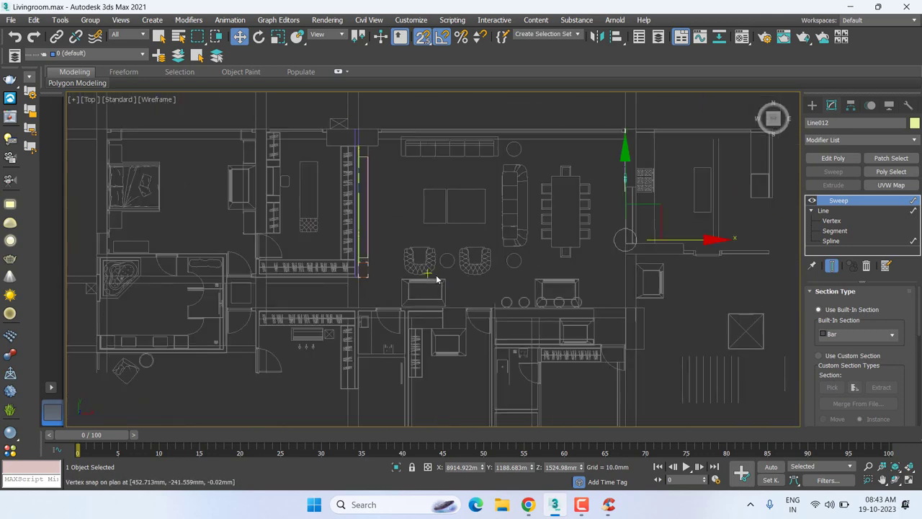
pyautogui.scroll(-1, 435, 274)
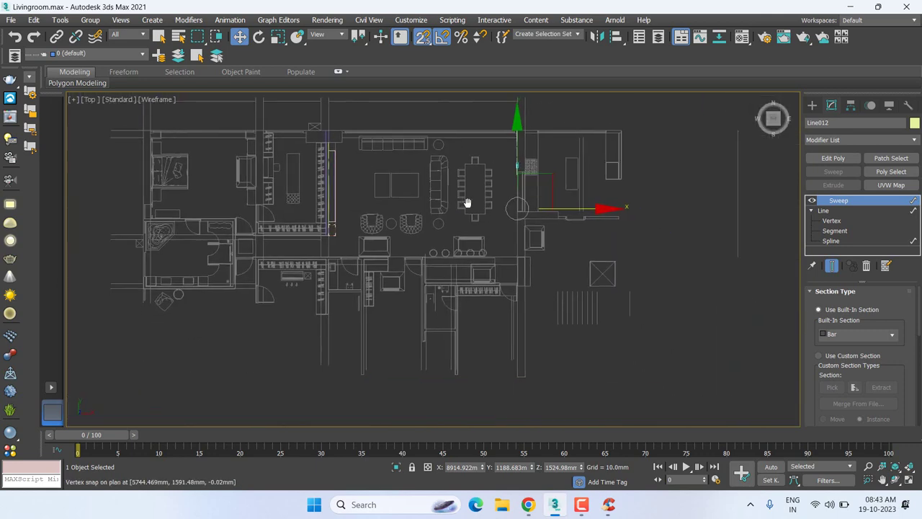
pyautogui.keyDown('ctrl'); pyautogui.click(536, 107); pyautogui.keyUp('ctrl')
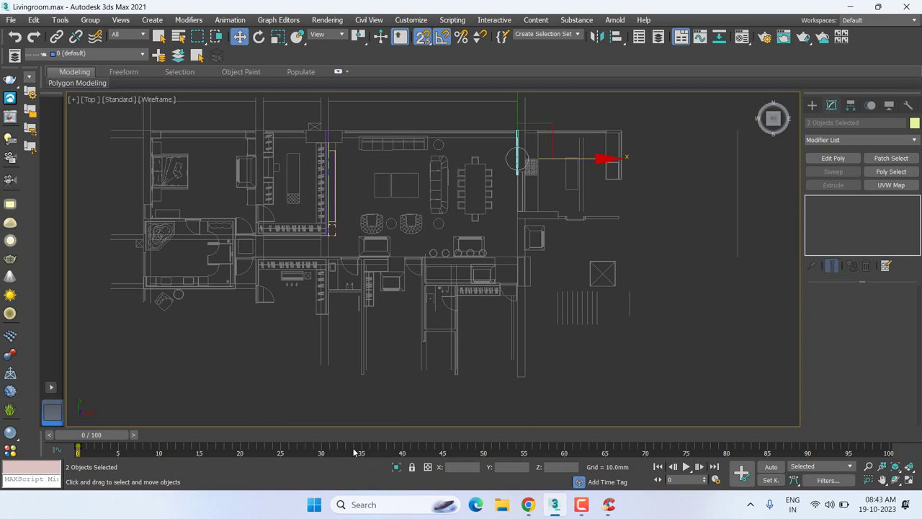
# - Zoom in on the two selected wall pieces, isolate them with Alt+Q, then restore the hidden objects
pyautogui.scroll(1, 490, 310)
pyautogui.scroll(1, 477, 308)
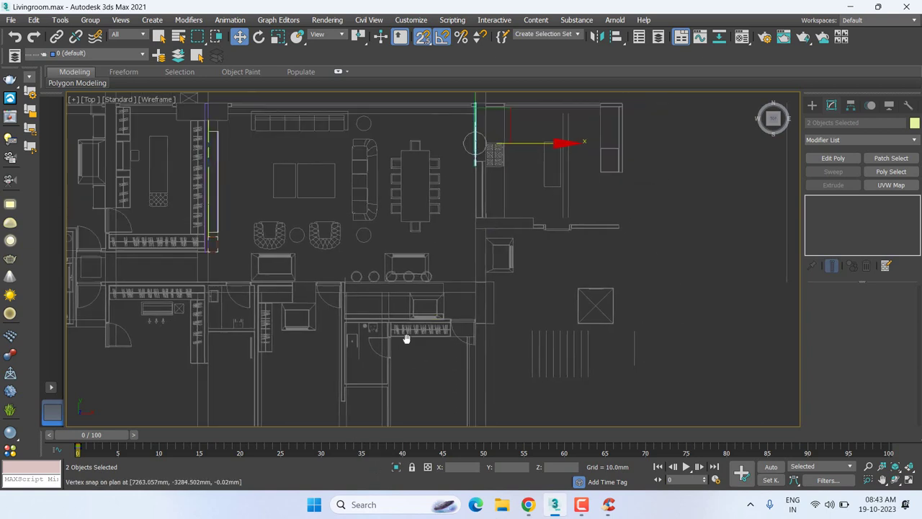
pyautogui.scroll(1, 406, 335)
pyautogui.scroll(1, 424, 308)
pyautogui.moveTo(461, 269); pyautogui.dragTo(536, 367, button='middle')
pyautogui.scroll(3, 454, 220)
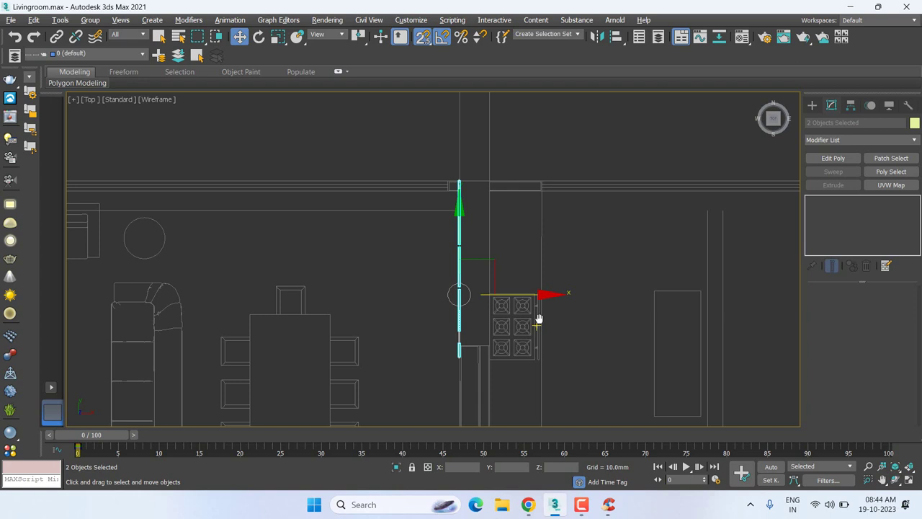
pyautogui.hotkey('alt', 'q')
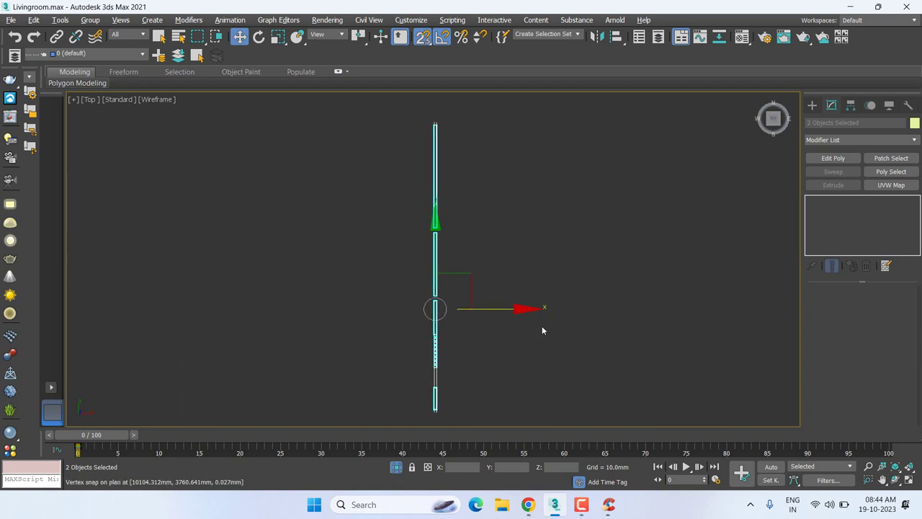
pyautogui.hotkey('alt', 'q')
# - In Left view, select Line012 and box-select all its strip profile splines at sub-object level
pyautogui.press('l')
pyautogui.click(473, 128)
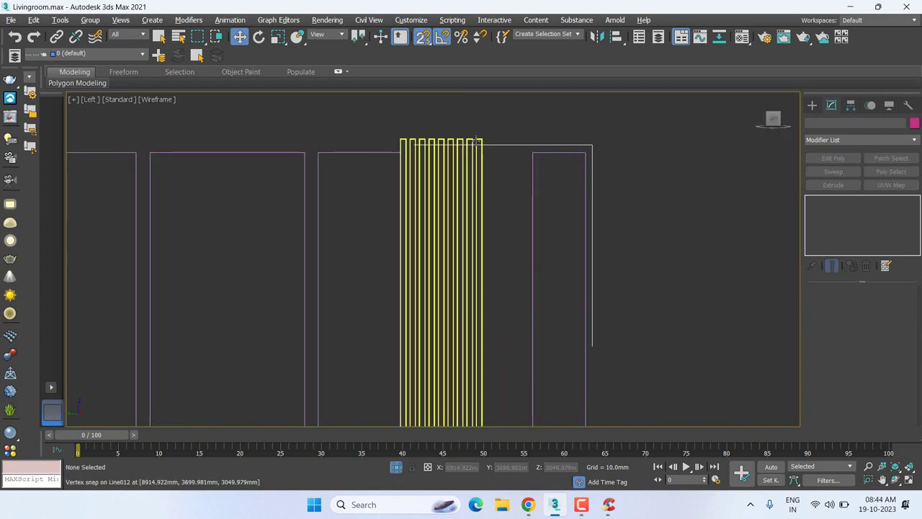
pyautogui.click(475, 141)
pyautogui.press('3')
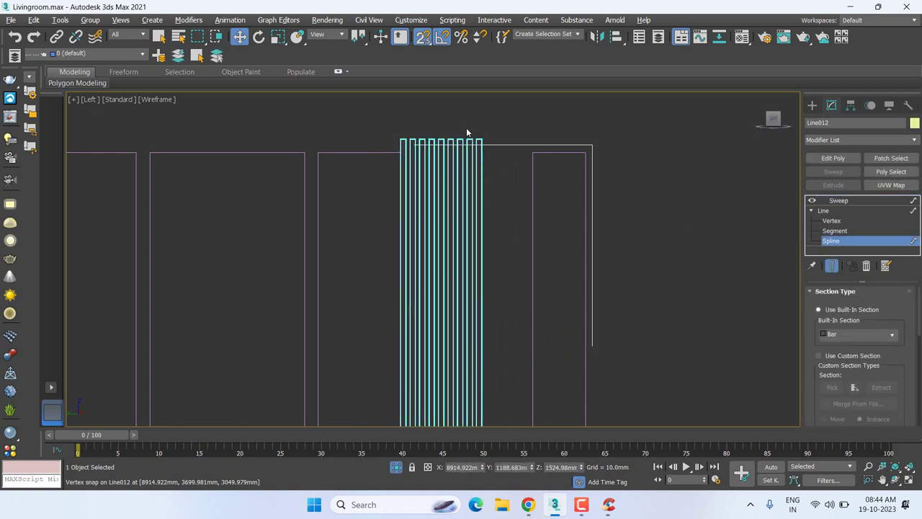
pyautogui.moveTo(497, 117); pyautogui.dragTo(440, 149)
# - Slide the selected strip profiles sideways along the wall on the X axis
pyautogui.scroll(-2, 435, 165)
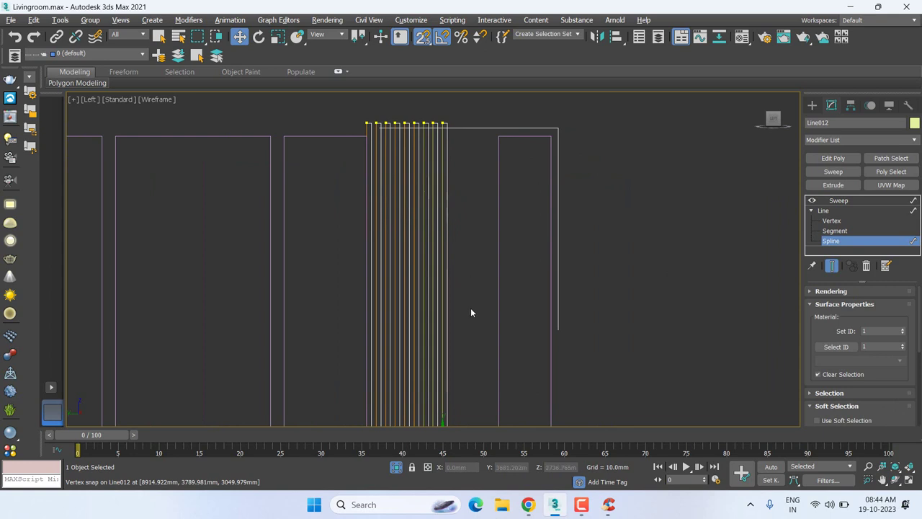
pyautogui.scroll(-1, 471, 312)
pyautogui.moveTo(471, 312); pyautogui.dragTo(457, 140, button='middle')
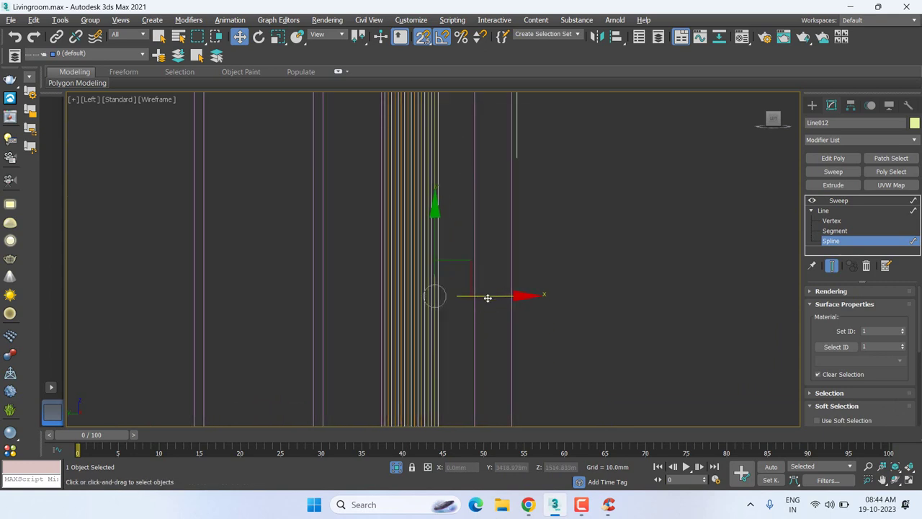
pyautogui.moveTo(492, 294); pyautogui.dragTo(456, 289)
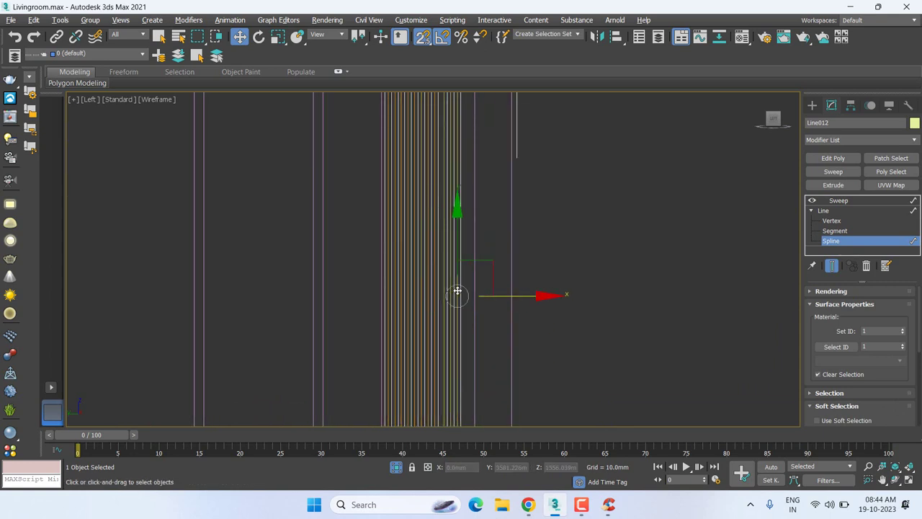
# - In Top view, lock the profile selection and snap the profiles down onto a wall vertex
pyautogui.press('t')
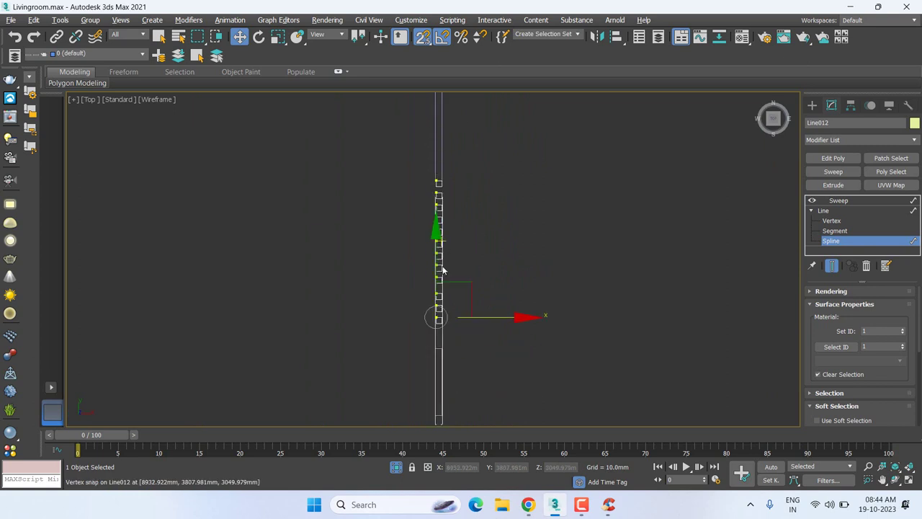
pyautogui.scroll(2, 450, 331)
pyautogui.scroll(2, 411, 250)
pyautogui.moveTo(422, 176); pyautogui.dragTo(447, 308, button='middle')
pyautogui.rightClick(446, 309)
pyautogui.press('space')
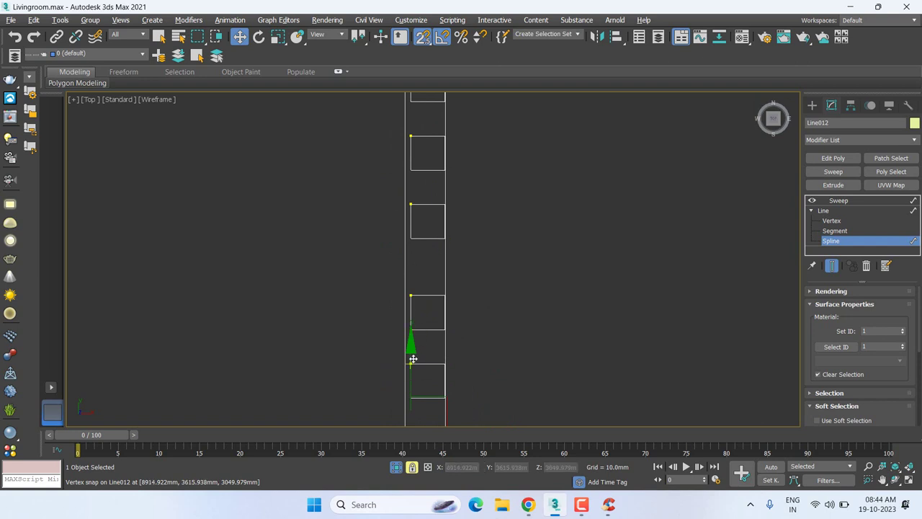
pyautogui.moveTo(447, 366); pyautogui.dragTo(442, 378, button='middle')
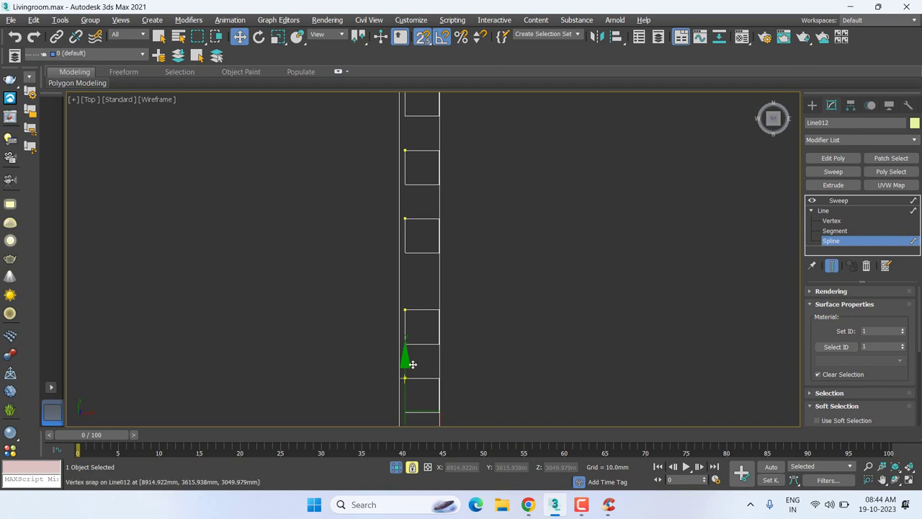
pyautogui.moveTo(405, 360); pyautogui.dragTo(404, 403)
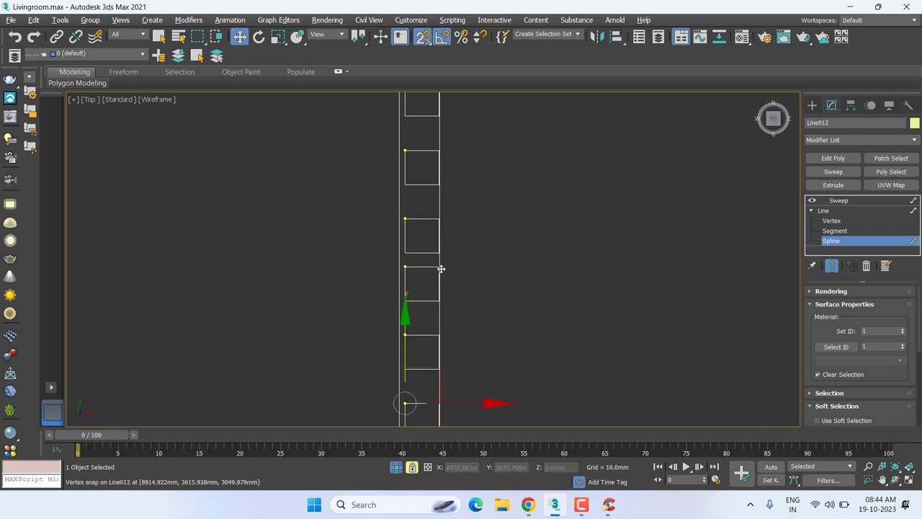
# - Shift the profile squares 18 mm along the wall, undoing and re-snapping to even the spacing
pyautogui.moveTo(440, 268); pyautogui.dragTo(437, 217)
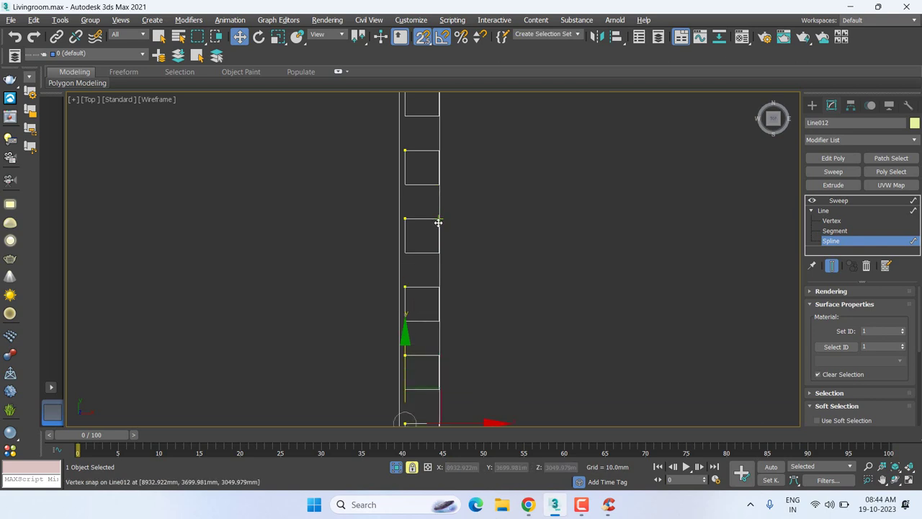
pyautogui.moveTo(440, 224); pyautogui.dragTo(440, 265)
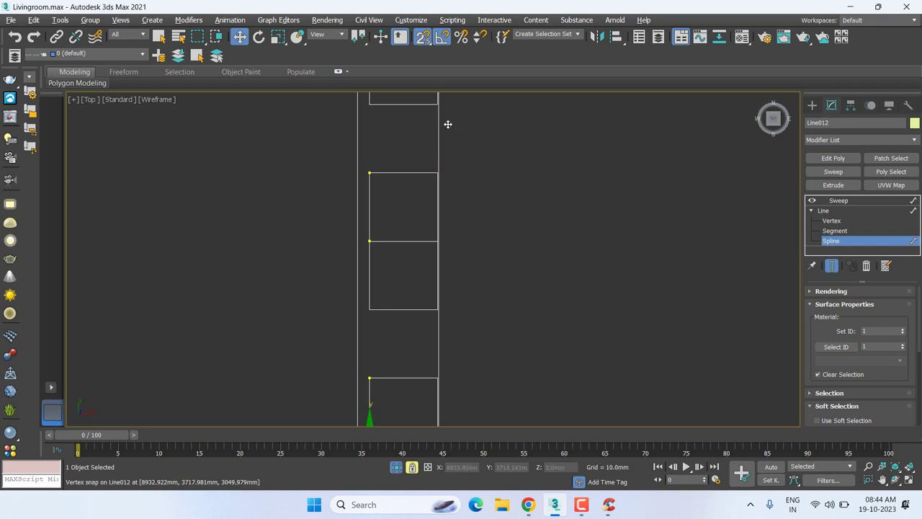
pyautogui.scroll(-2, 429, 266)
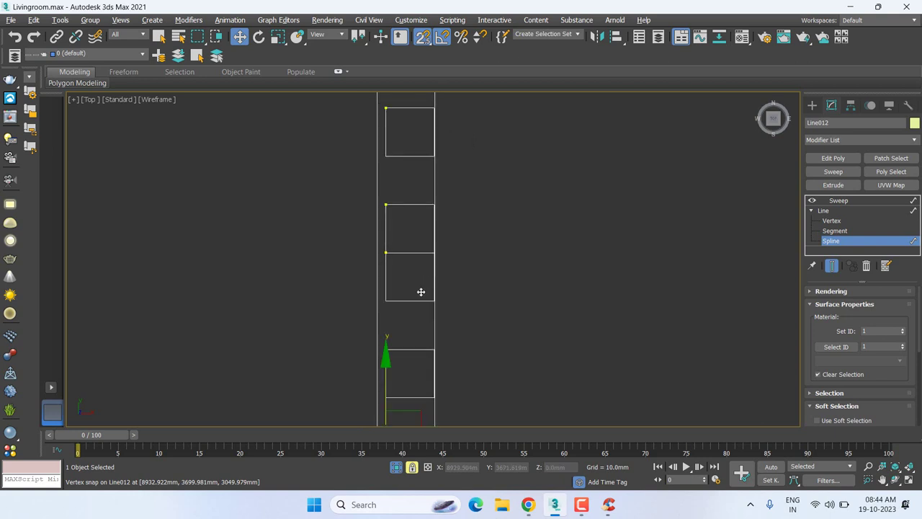
pyautogui.hotkey('ctrl', 'z')
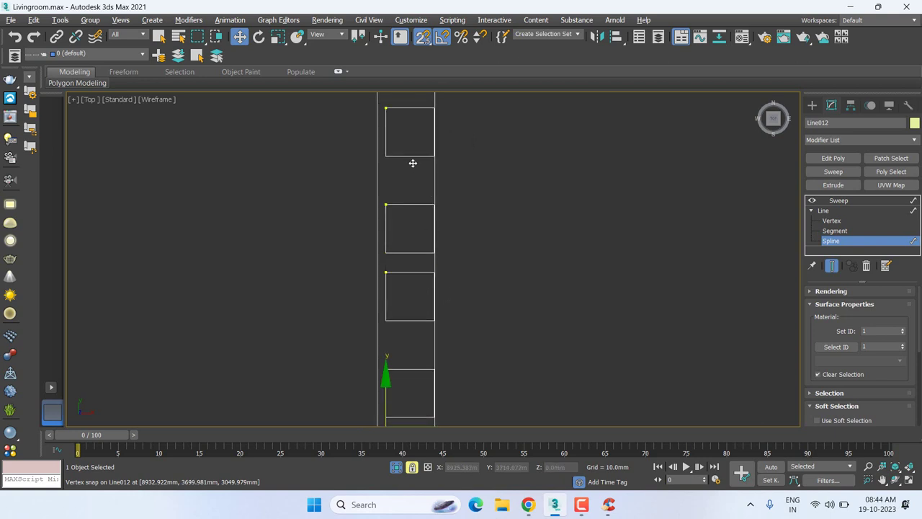
pyautogui.scroll(-2, 446, 288)
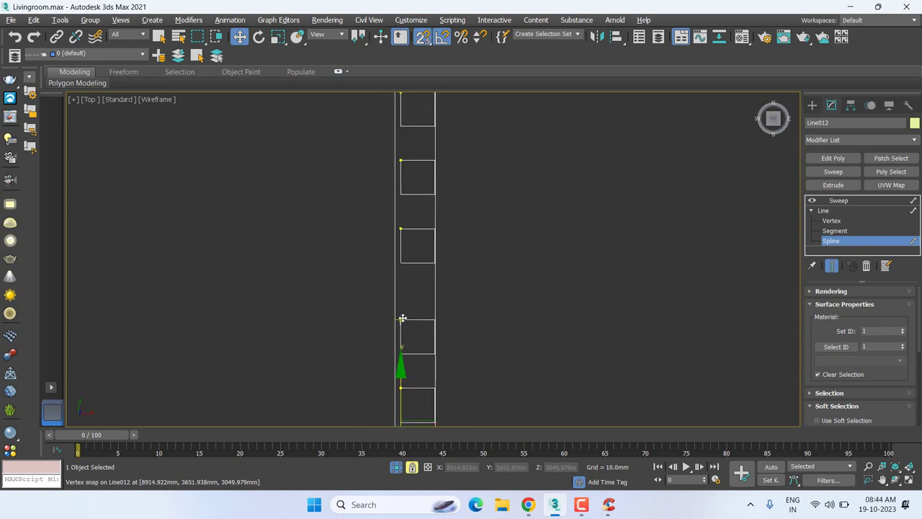
pyautogui.moveTo(403, 316)
pyautogui.mouseDown()
pyautogui.moveTo(422, 298)
pyautogui.moveTo(395, 279)
pyautogui.moveTo(400, 264)
pyautogui.mouseUp()
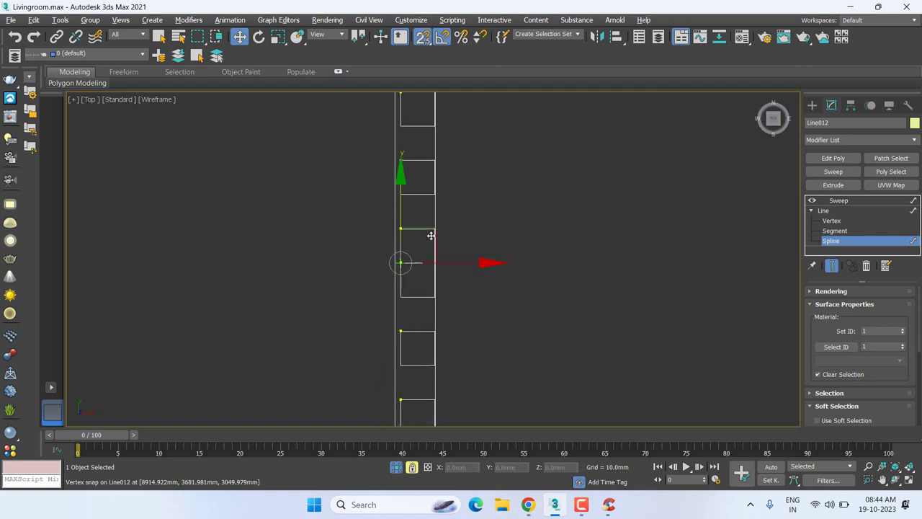
pyautogui.moveTo(434, 211)
pyautogui.mouseDown()
pyautogui.moveTo(429, 223)
pyautogui.moveTo(461, 240)
pyautogui.mouseUp()
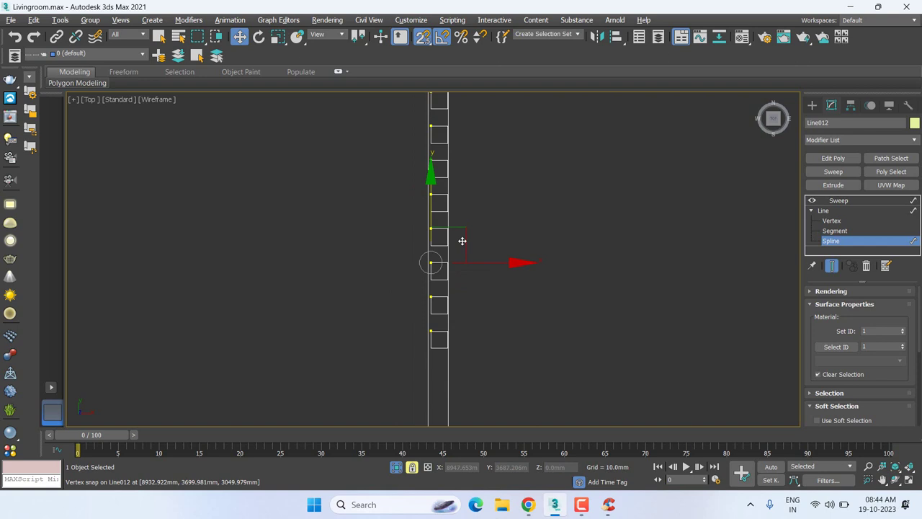
pyautogui.moveTo(462, 240)
pyautogui.mouseDown(button='middle')
pyautogui.moveTo(462, 276)
pyautogui.moveTo(556, 275)
pyautogui.moveTo(514, 313)
pyautogui.mouseUp(button='middle')
# - In Top view, snap the profile rectangles and the strip path point onto the wall vertex
pyautogui.press('t')
pyautogui.scroll(2, 514, 313)
pyautogui.scroll(2, 514, 284)
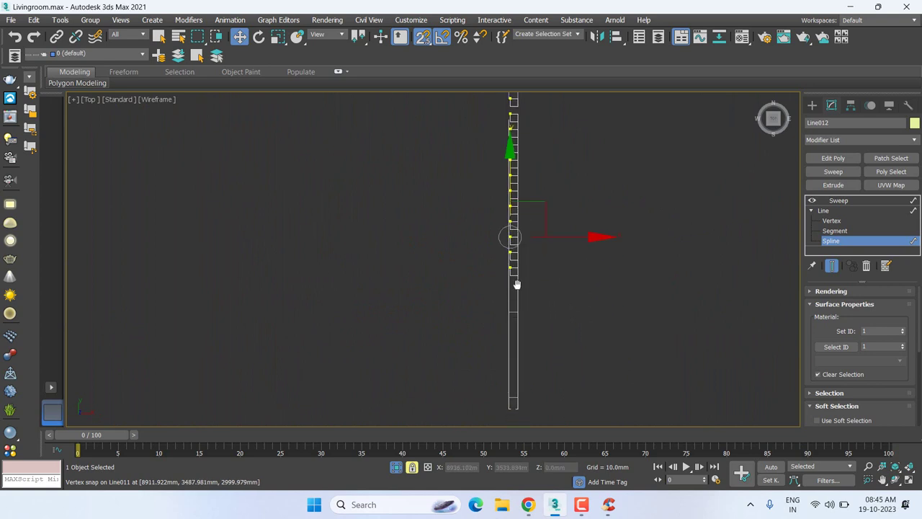
pyautogui.scroll(2, 508, 216)
pyautogui.moveTo(507, 229)
pyautogui.mouseDown()
pyautogui.moveTo(543, 285)
pyautogui.moveTo(519, 281)
pyautogui.mouseUp()
pyautogui.scroll(2, 518, 282)
pyautogui.scroll(3, 505, 272)
pyautogui.scroll(1, 488, 288)
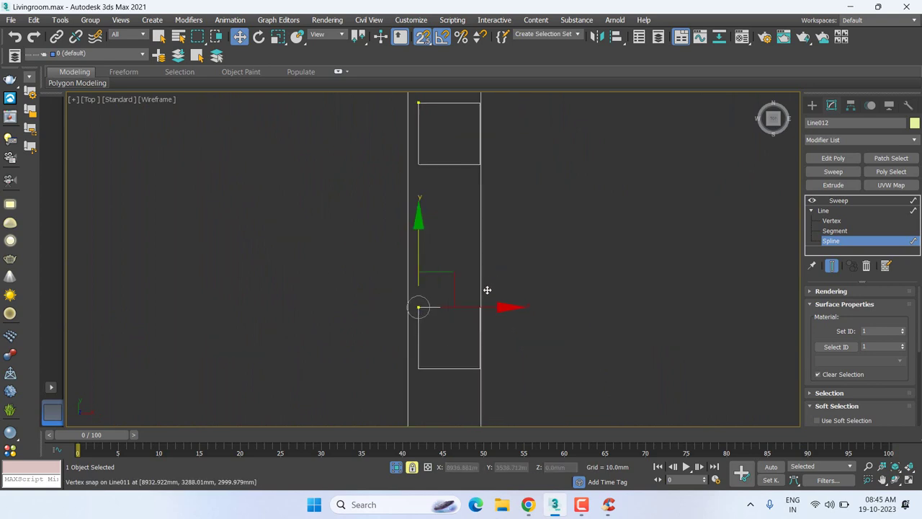
pyautogui.moveTo(418, 307); pyautogui.dragTo(422, 165)
pyautogui.moveTo(487, 303); pyautogui.dragTo(496, 366, button='middle')
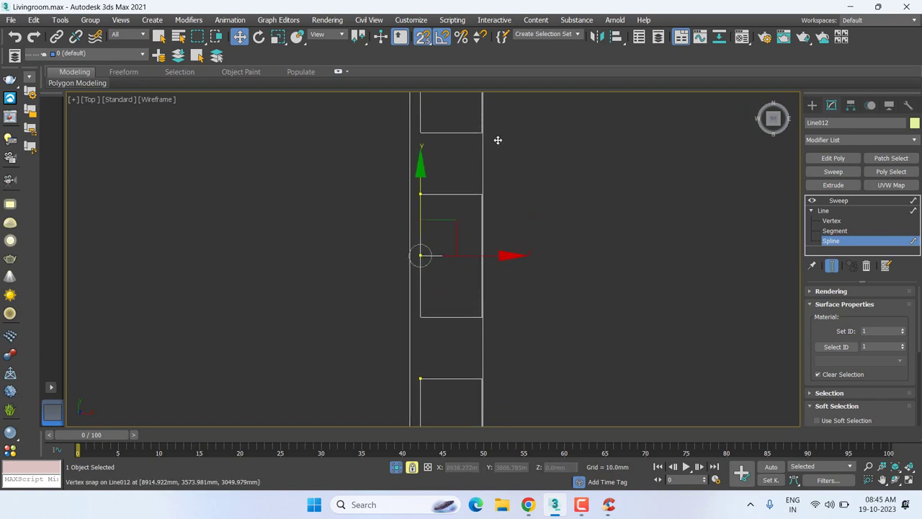
# - Turn off Lock Selection, set a vertex snap option, and move the strip path end 18 mm down
pyautogui.scroll(2, 484, 128)
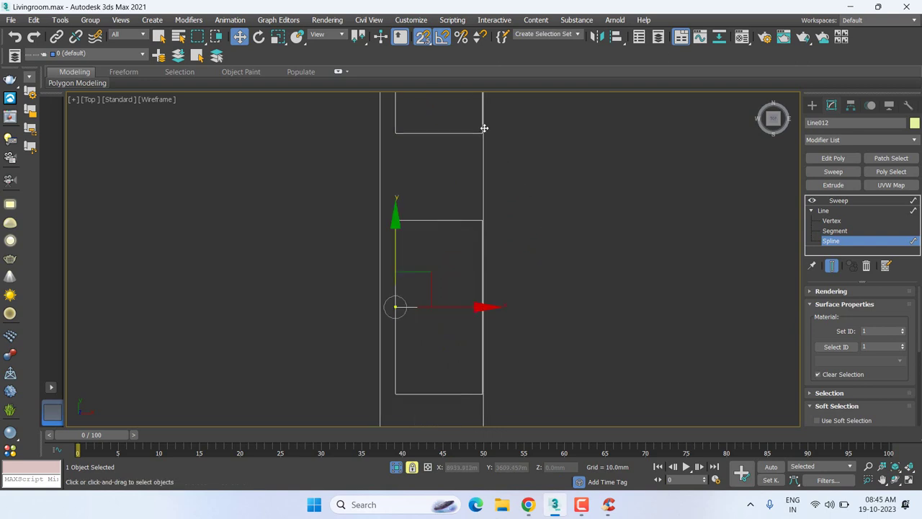
pyautogui.moveTo(437, 139)
pyautogui.mouseDown(button='middle')
pyautogui.moveTo(409, 190)
pyautogui.moveTo(422, 172)
pyautogui.mouseUp(button='middle')
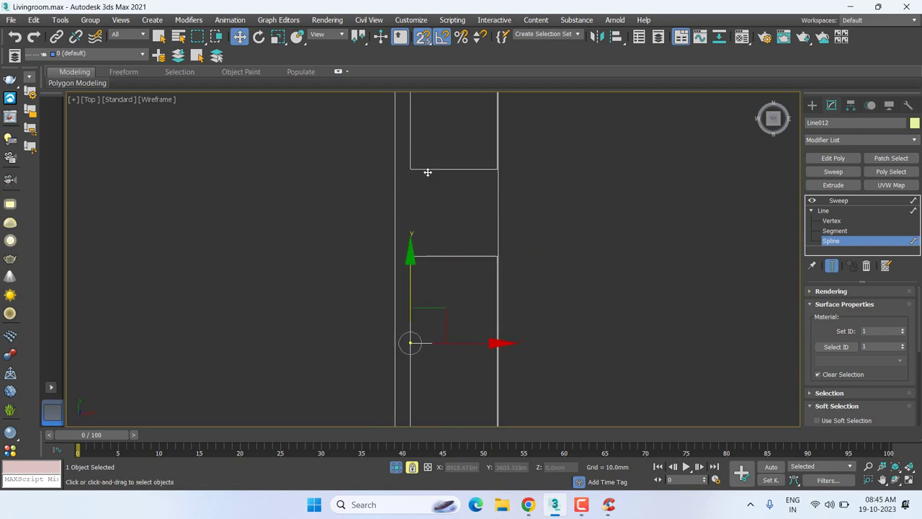
pyautogui.rightClick(422, 170)
pyautogui.click(436, 183)
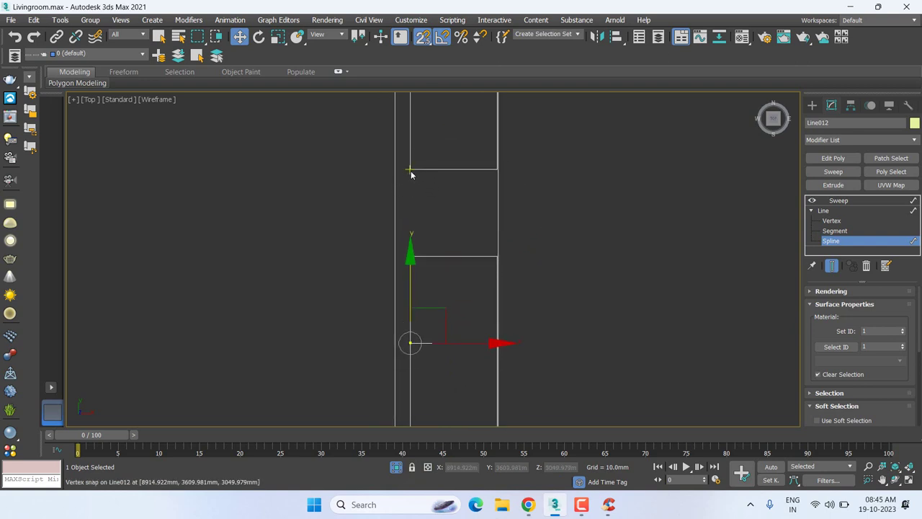
pyautogui.rightClick(415, 174)
pyautogui.click(428, 186)
pyautogui.moveTo(425, 199); pyautogui.dragTo(417, 252)
pyautogui.scroll(-3, 466, 255)
pyautogui.scroll(-4, 497, 266)
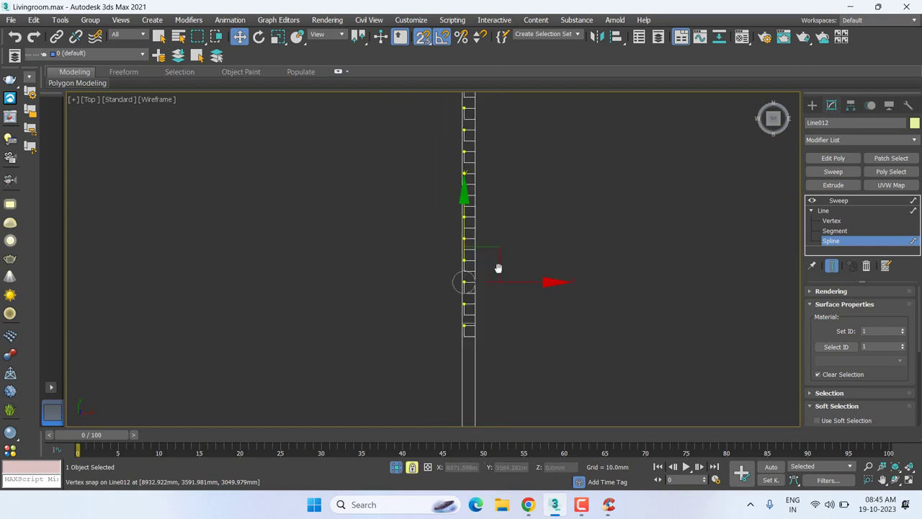
pyautogui.moveTo(498, 266)
pyautogui.mouseDown(button='middle')
pyautogui.moveTo(509, 170)
pyautogui.moveTo(504, 261)
pyautogui.mouseUp(button='middle')
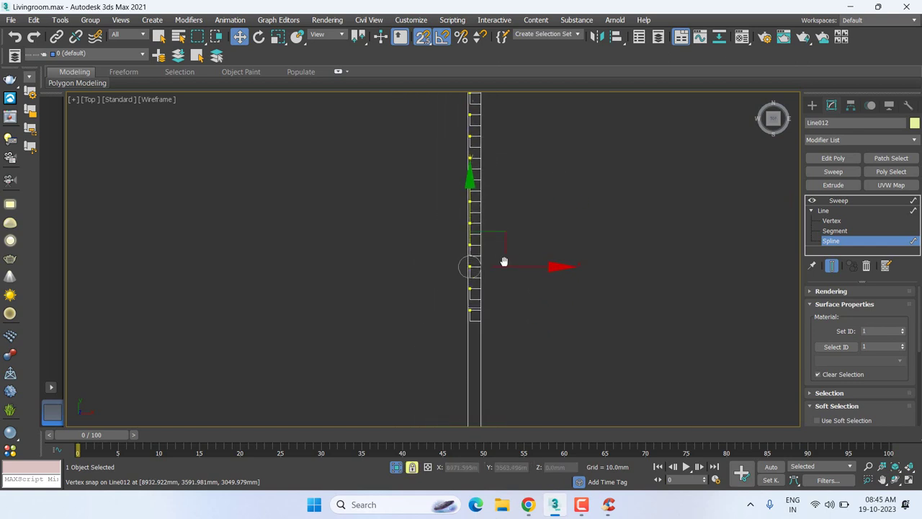
# - In Perspective, unlock the selection and delete the extra last fluted strip overlapping the right panel
pyautogui.press('p')
pyautogui.scroll(5, 634, 219)
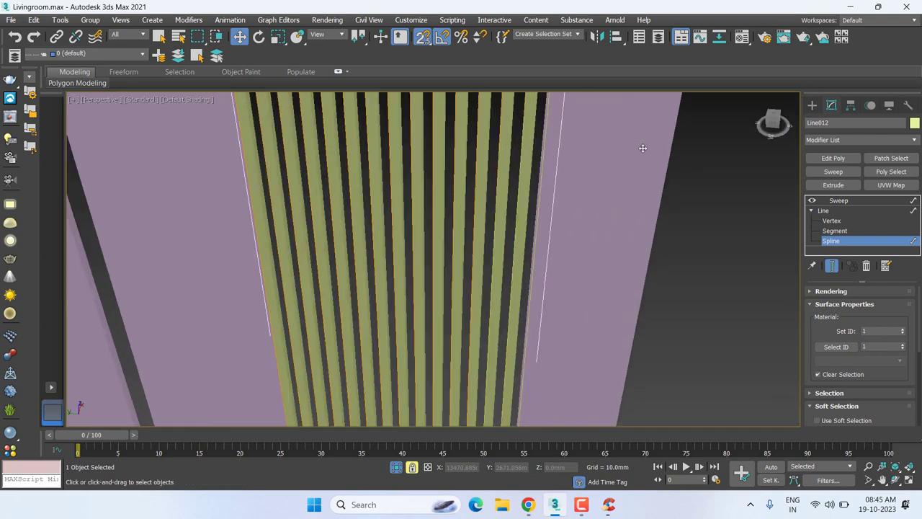
pyautogui.moveTo(634, 168); pyautogui.dragTo(621, 277, button='middle')
pyautogui.scroll(-5, 621, 276)
pyautogui.scroll(1, 561, 202)
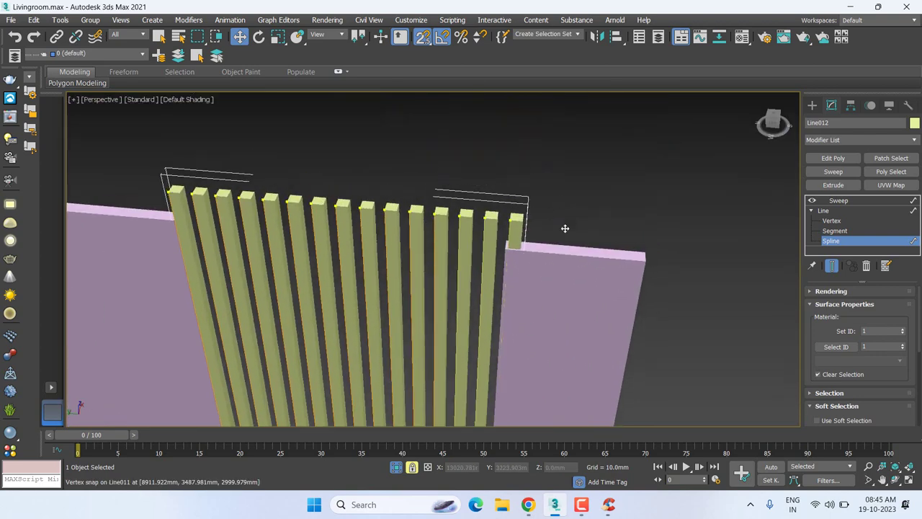
pyautogui.rightClick(555, 207)
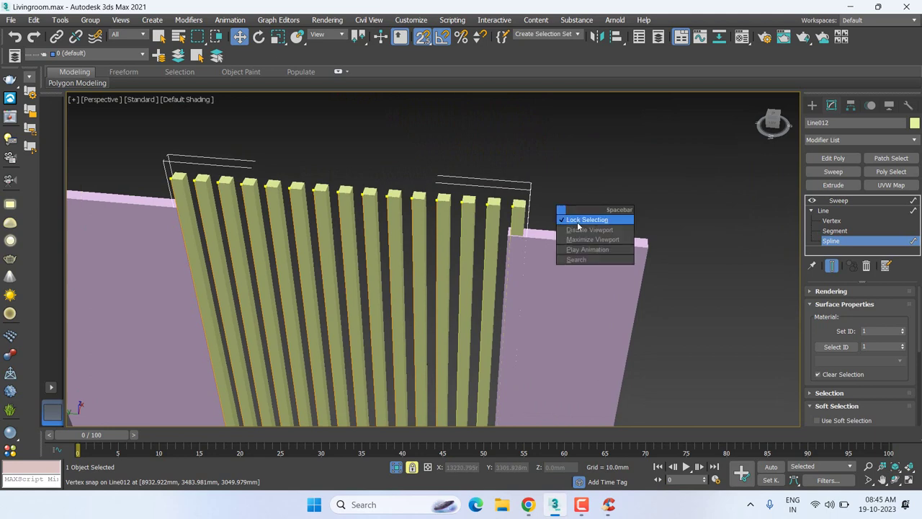
pyautogui.click(579, 221)
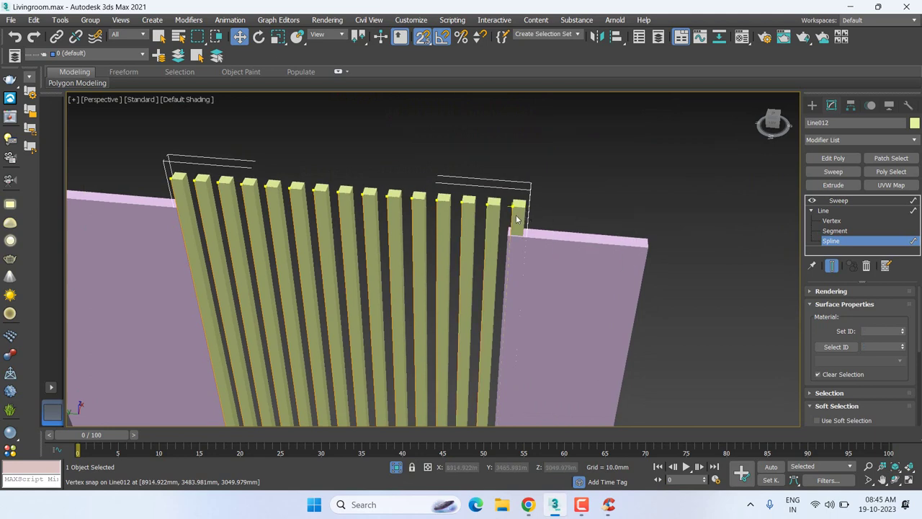
pyautogui.click(513, 215)
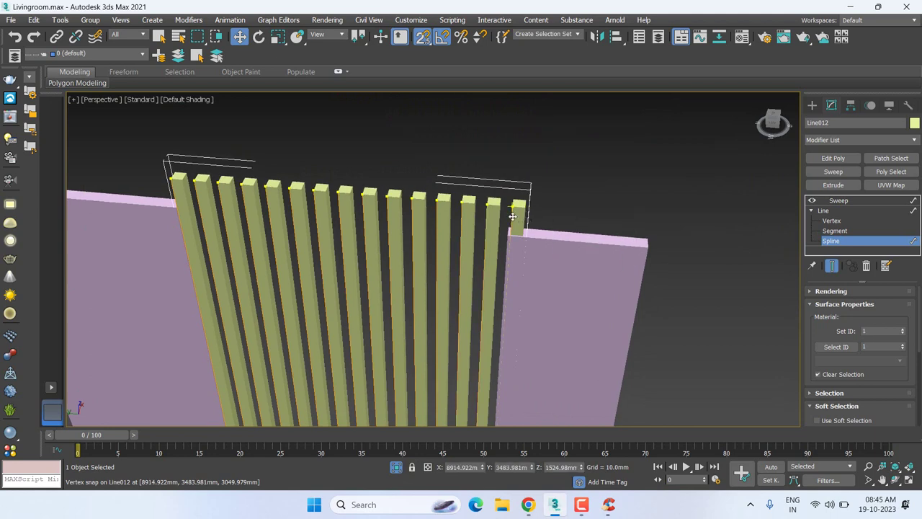
pyautogui.press('Delete')
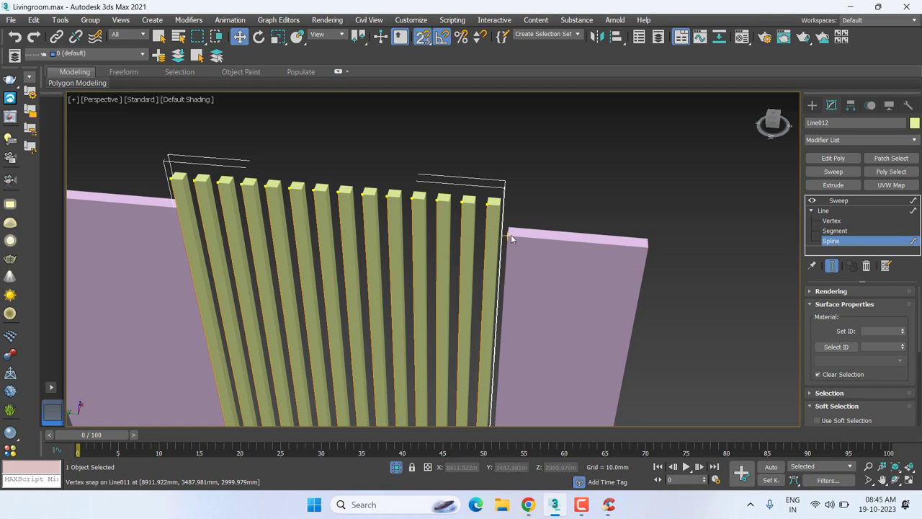
# - Return to the Sweep level and check the strip tops against the panels from Top view
pyautogui.click(839, 200)
pyautogui.scroll(5, 480, 224)
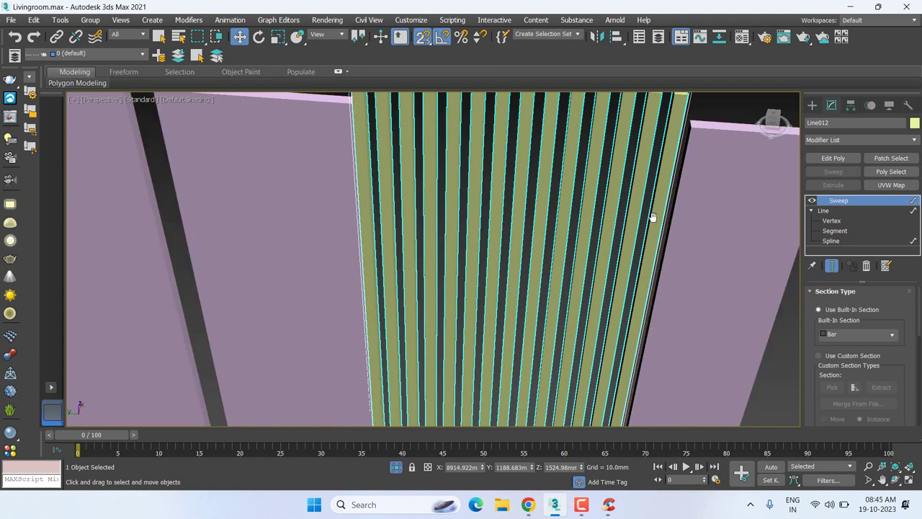
pyautogui.moveTo(650, 216); pyautogui.dragTo(612, 224, button='middle')
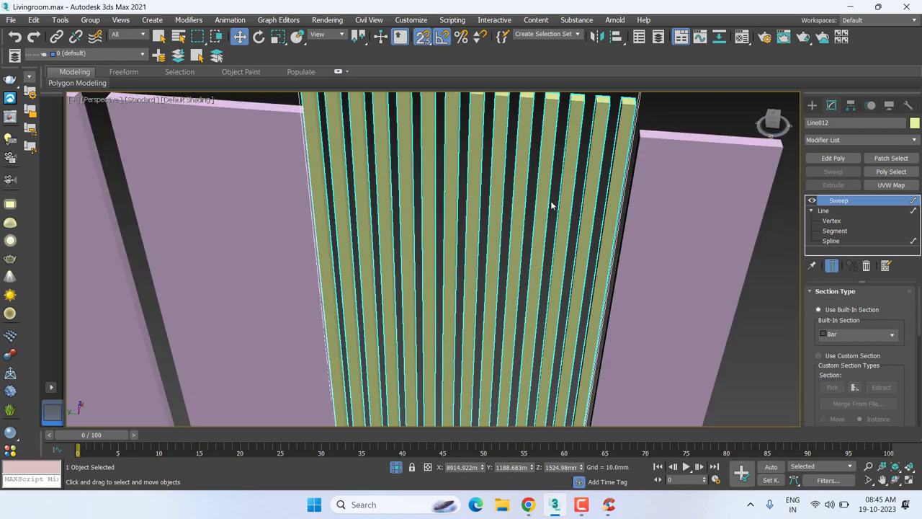
pyautogui.scroll(-3, 552, 203)
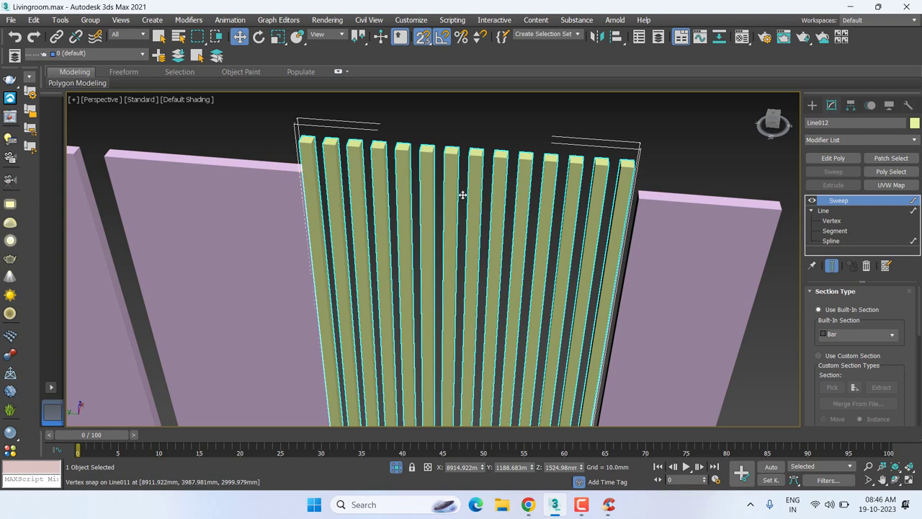
pyautogui.moveTo(425, 198); pyautogui.dragTo(430, 217, button='middle')
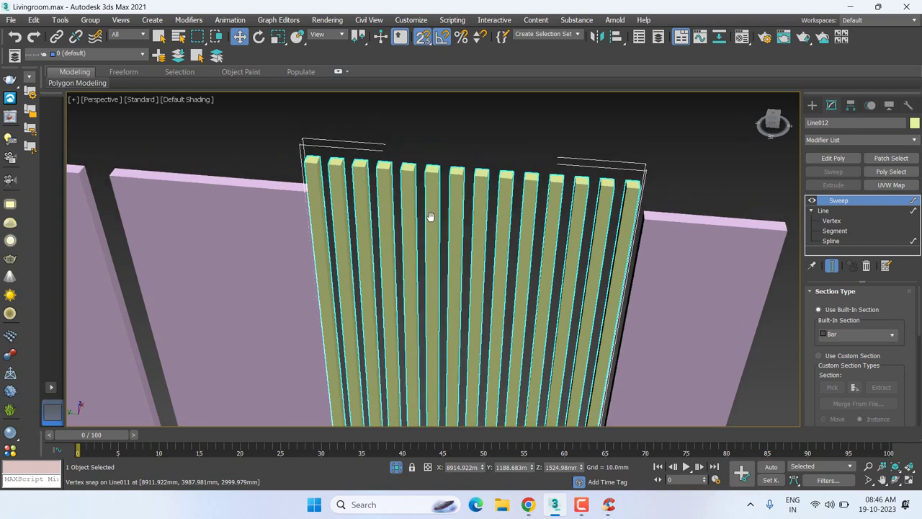
pyautogui.press('t')
pyautogui.scroll(-3, 457, 230)
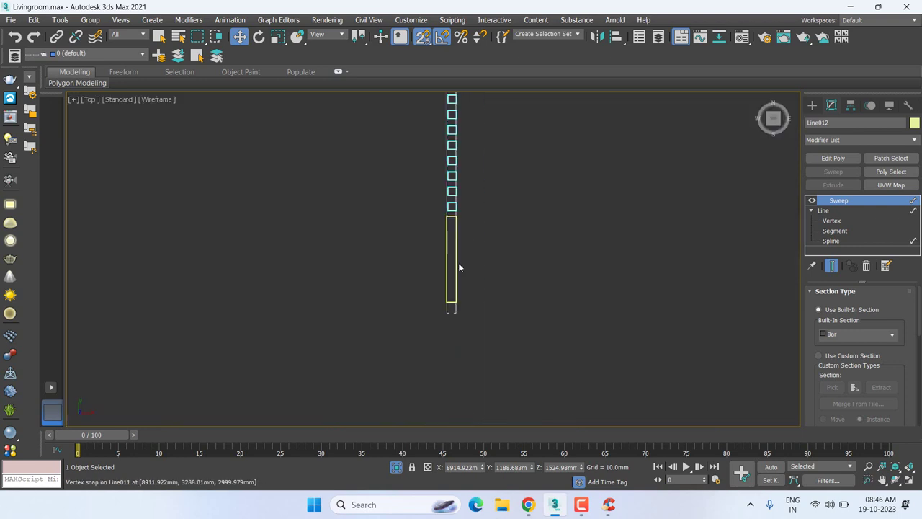
# - Centre the strip column's pivot on the object using Affect Pivot Only and Center to Object
pyautogui.scroll(-2, 458, 263)
pyautogui.scroll(-2, 471, 278)
pyautogui.scroll(-1, 489, 257)
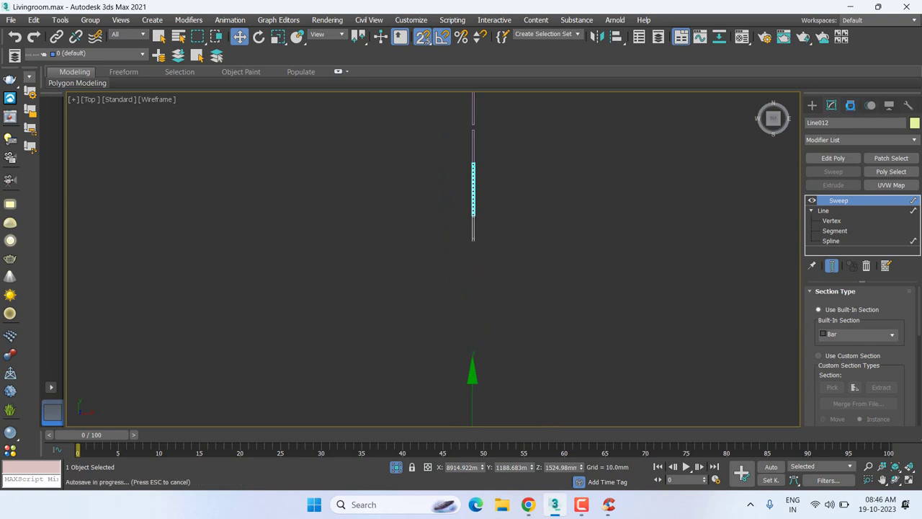
pyautogui.click(850, 105)
pyautogui.click(860, 182)
pyautogui.click(859, 244)
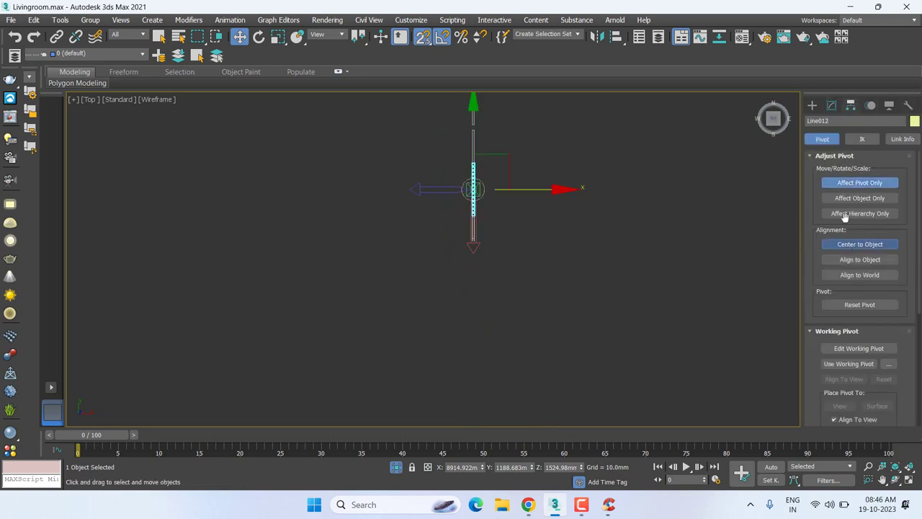
pyautogui.click(859, 183)
# - With snaps off, nudge the strip column about 6.8 mm along Y between the panels
pyautogui.scroll(3, 547, 216)
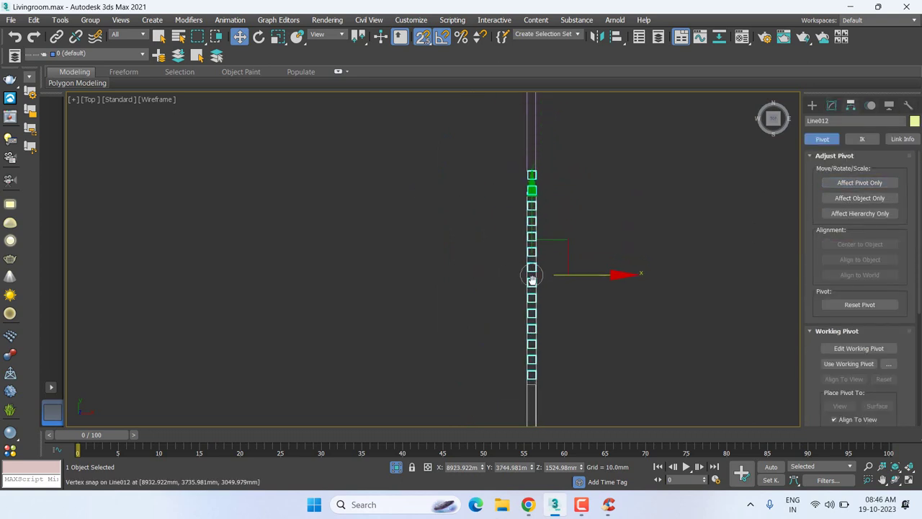
pyautogui.moveTo(531, 279); pyautogui.dragTo(512, 247, button='middle')
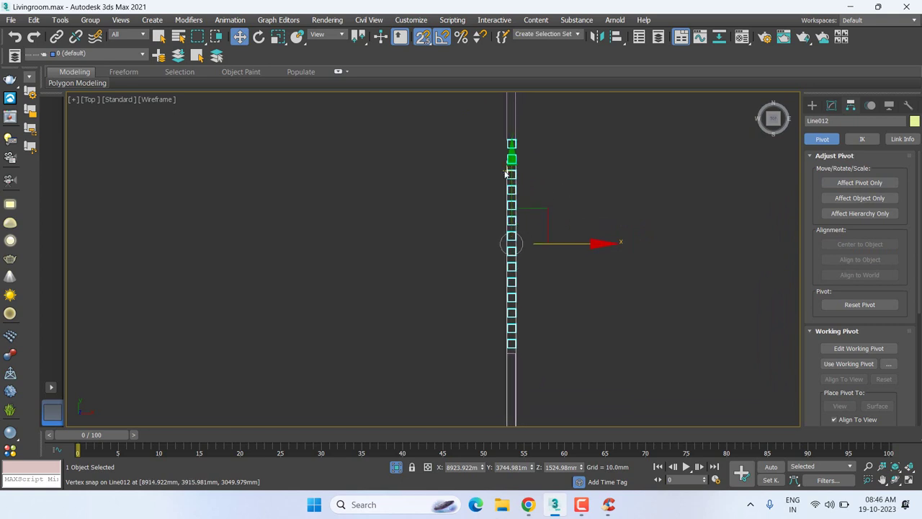
pyautogui.press('s')
pyautogui.moveTo(511, 166); pyautogui.dragTo(514, 168)
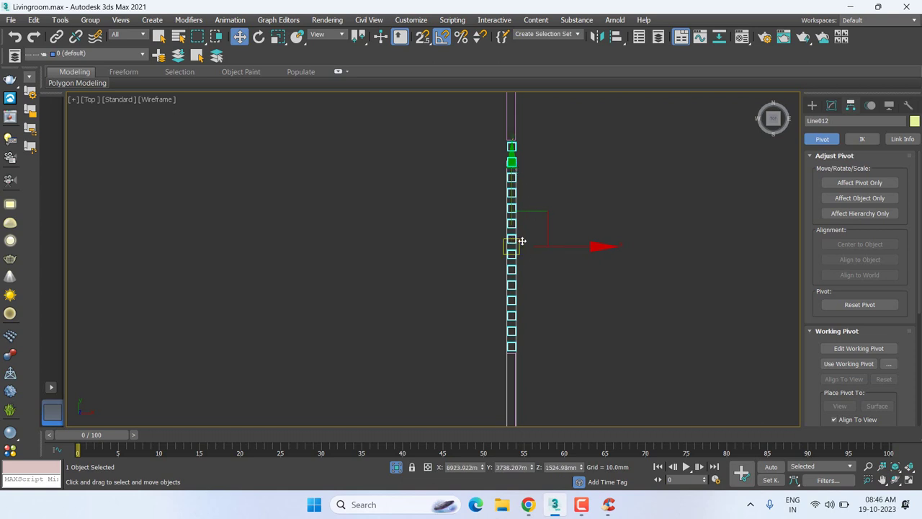
# - Orbit the Perspective view to check the strip edges, then deselect the strips
pyautogui.press('p')
pyautogui.keyDown('alt'); pyautogui.moveTo(461, 260); pyautogui.dragTo(499, 279, button='middle'); pyautogui.keyUp('alt')
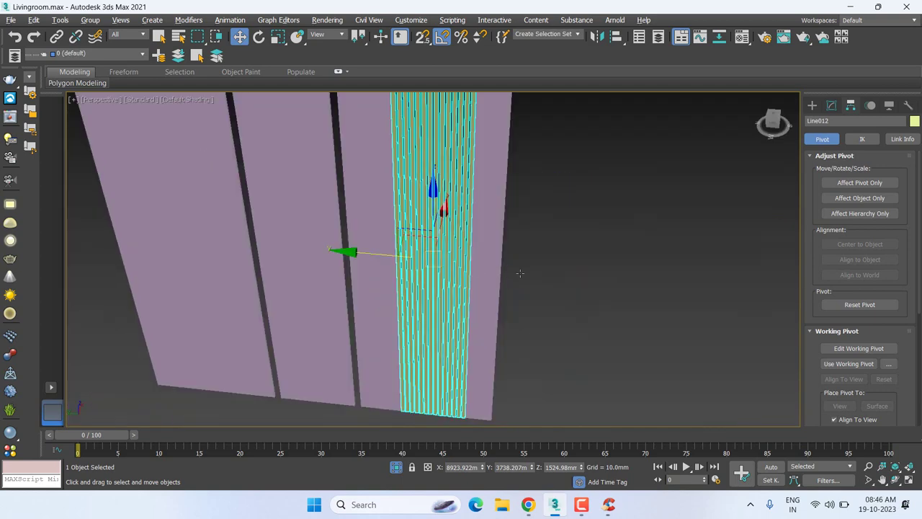
pyautogui.scroll(3, 518, 262)
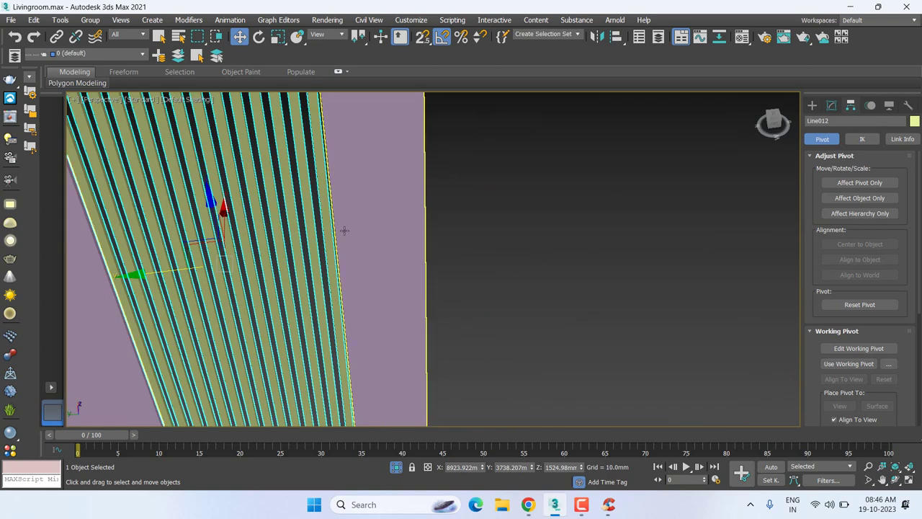
pyautogui.keyDown('alt'); pyautogui.moveTo(431, 239); pyautogui.dragTo(436, 228, button='middle'); pyautogui.keyUp('alt')
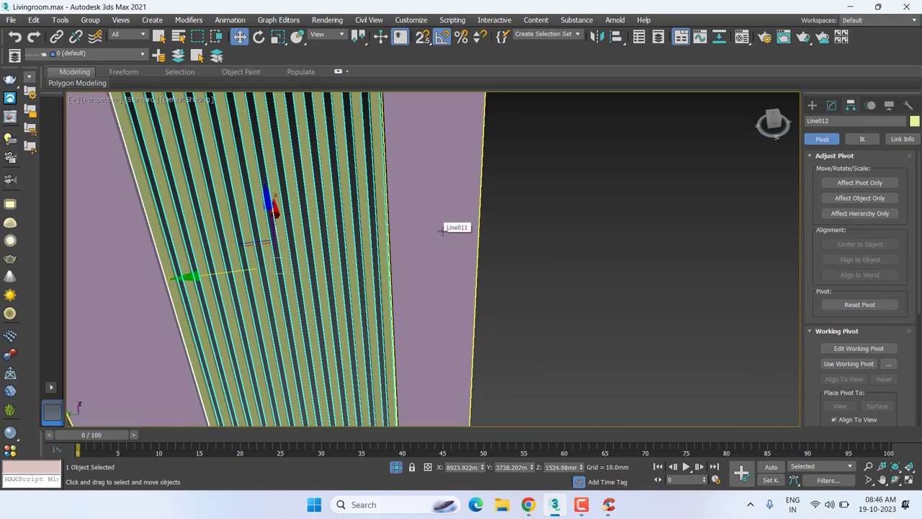
pyautogui.scroll(-2, 450, 200)
pyautogui.moveTo(461, 202); pyautogui.dragTo(579, 233, button='middle')
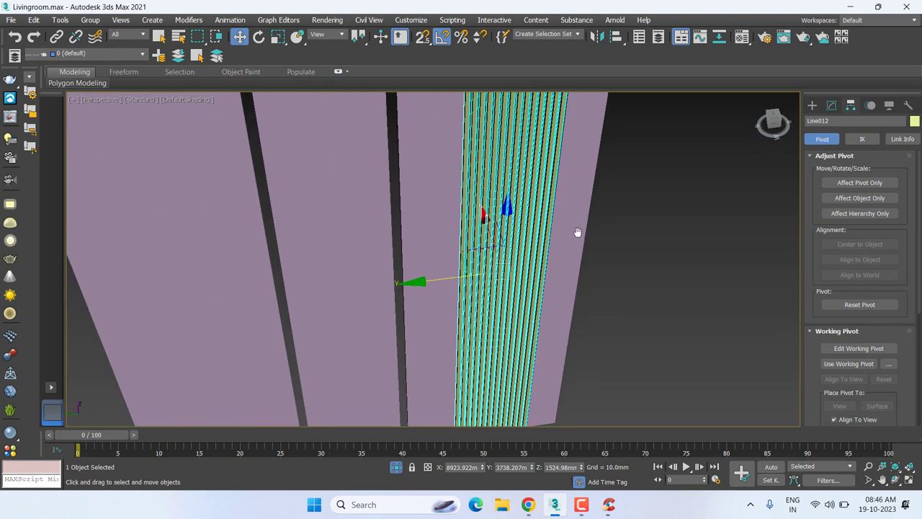
pyautogui.click(709, 244)
pyautogui.scroll(-5, 513, 260)
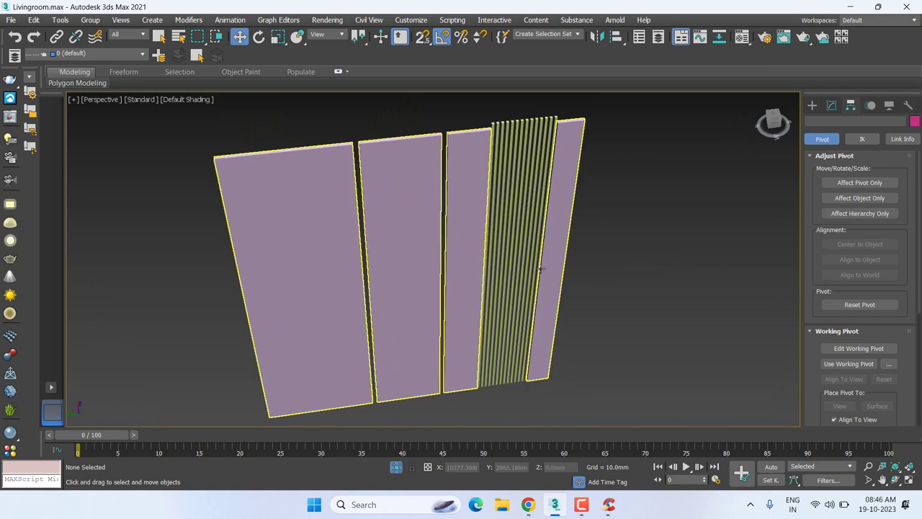
# - Window-select the panels and strips, then exit Isolate Selection to show the whole floor plan
pyautogui.moveTo(540, 264); pyautogui.dragTo(461, 265, button='middle')
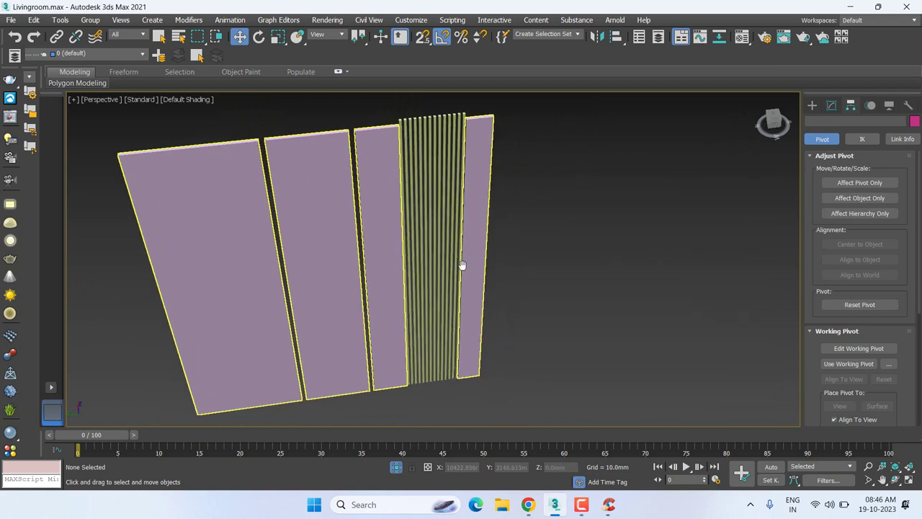
pyautogui.scroll(-3, 461, 265)
pyautogui.scroll(-2, 459, 231)
pyautogui.moveTo(546, 194); pyautogui.dragTo(196, 297)
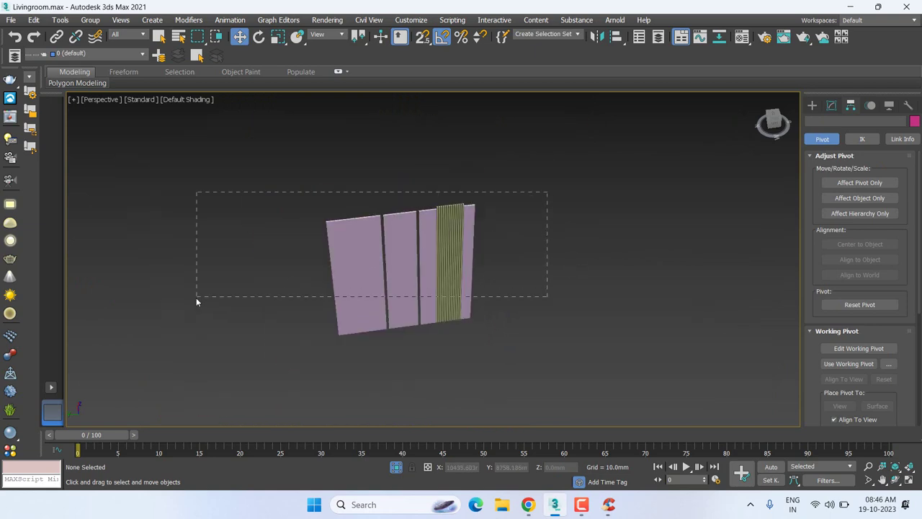
pyautogui.click(396, 467)
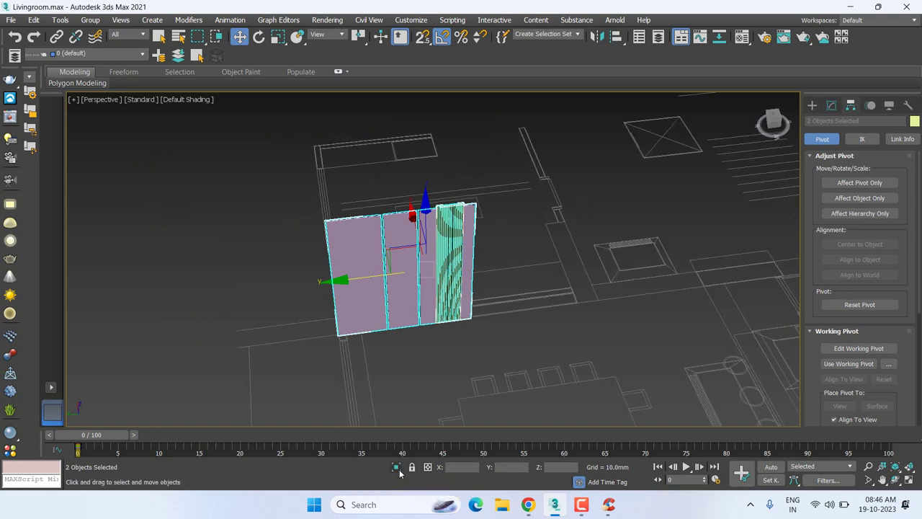
# - Switch to Left view and centre the cyan wall panel outlines
pyautogui.scroll(5, 528, 345)
pyautogui.press('l')
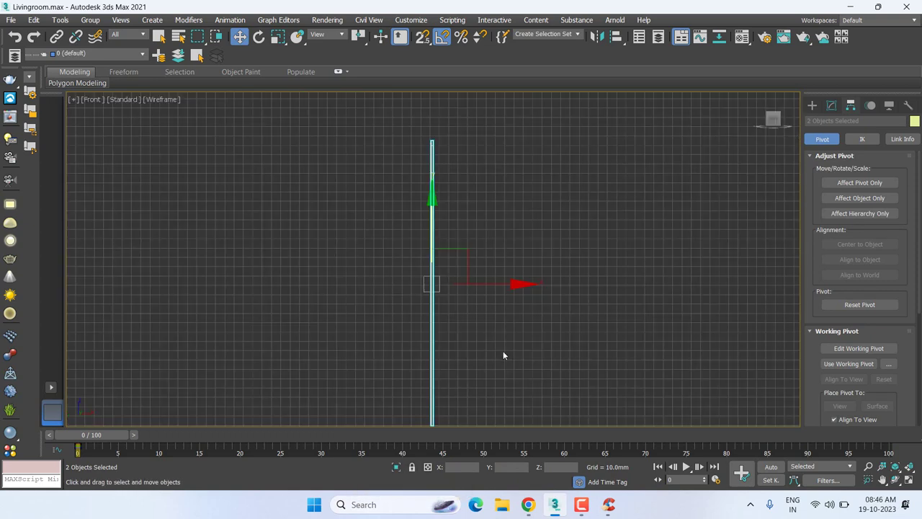
pyautogui.scroll(-3, 509, 338)
pyautogui.scroll(-3, 517, 324)
pyautogui.scroll(-3, 518, 327)
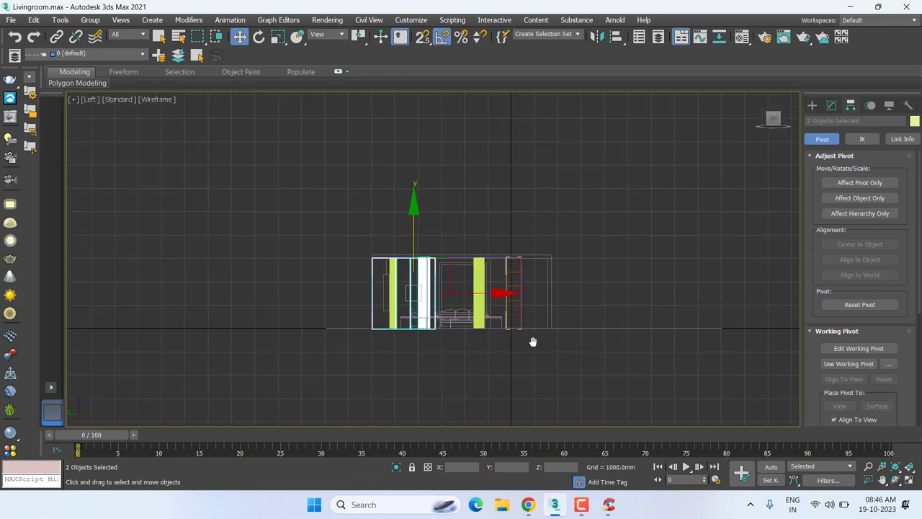
pyautogui.moveTo(531, 341); pyautogui.dragTo(535, 344, button='middle')
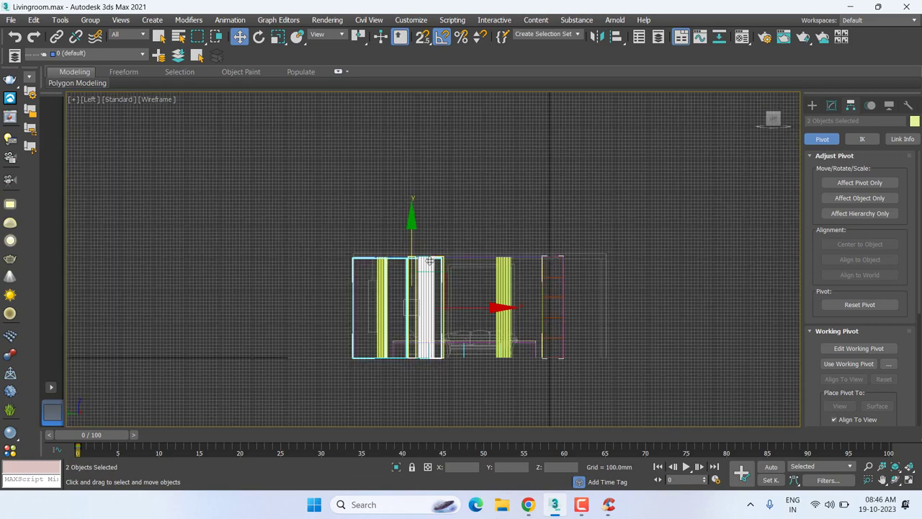
pyautogui.scroll(6, 430, 272)
# - Select the fluted strip shape Line012, then the wall panel outline Line011
pyautogui.click(430, 274)
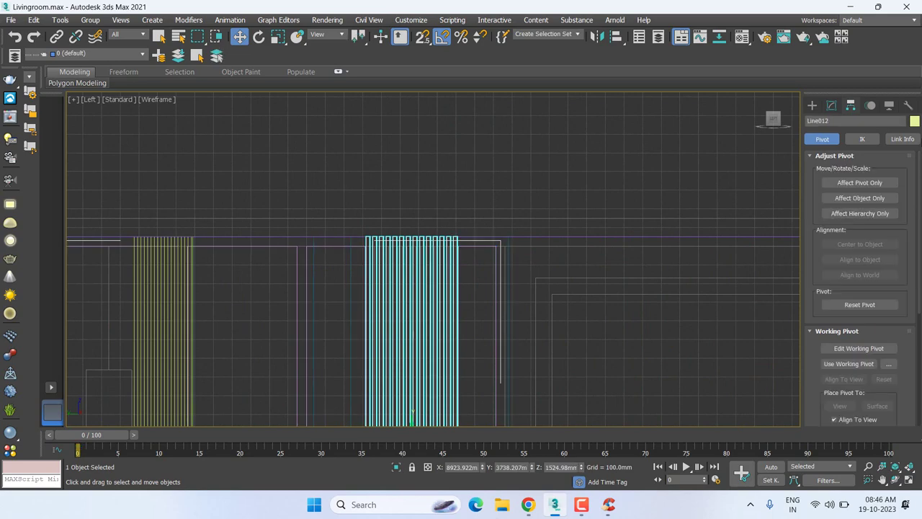
pyautogui.scroll(3, 341, 272)
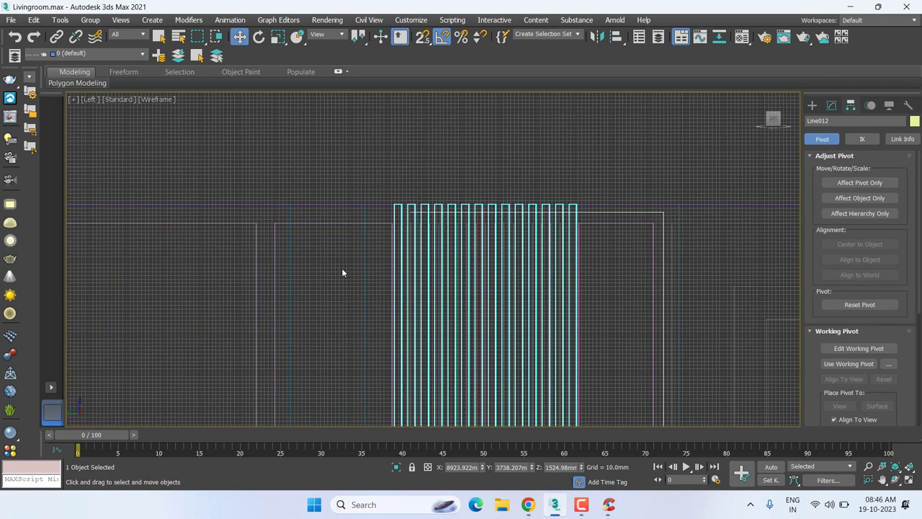
pyautogui.click(351, 224)
pyautogui.scroll(-3, 523, 258)
pyautogui.moveTo(522, 257); pyautogui.dragTo(558, 209, button='middle')
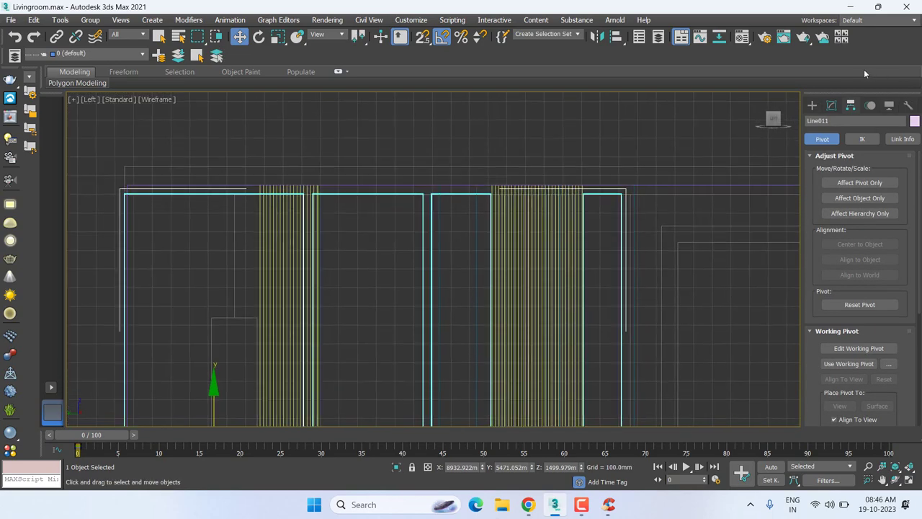
# - In the Modify panel, go to Line011's Vertex level below the Extrude modifier
pyautogui.click(832, 106)
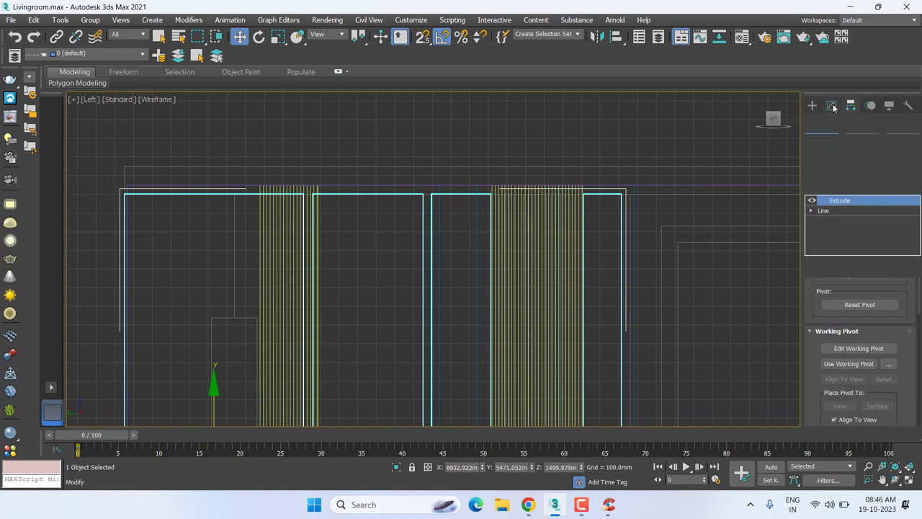
pyautogui.click(811, 211)
pyautogui.click(832, 220)
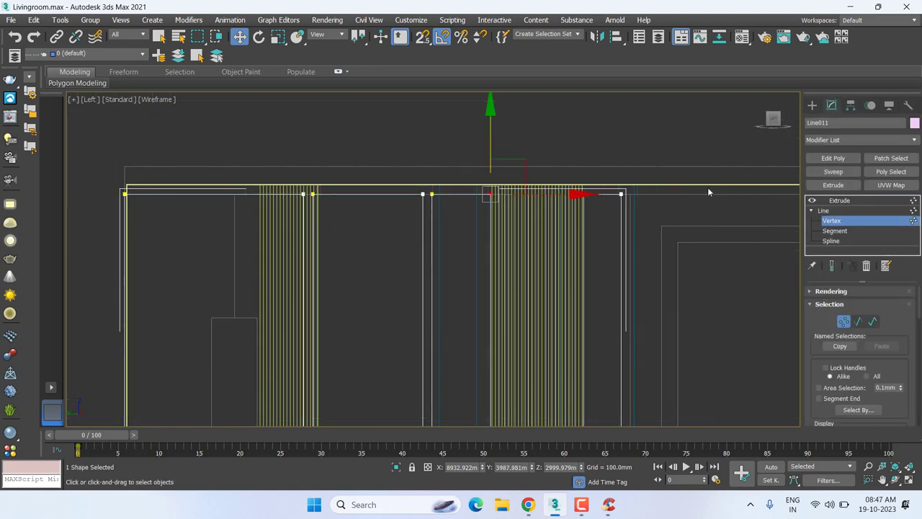
pyautogui.scroll(-2, 707, 187)
pyautogui.moveTo(708, 187); pyautogui.dragTo(664, 223, button='middle')
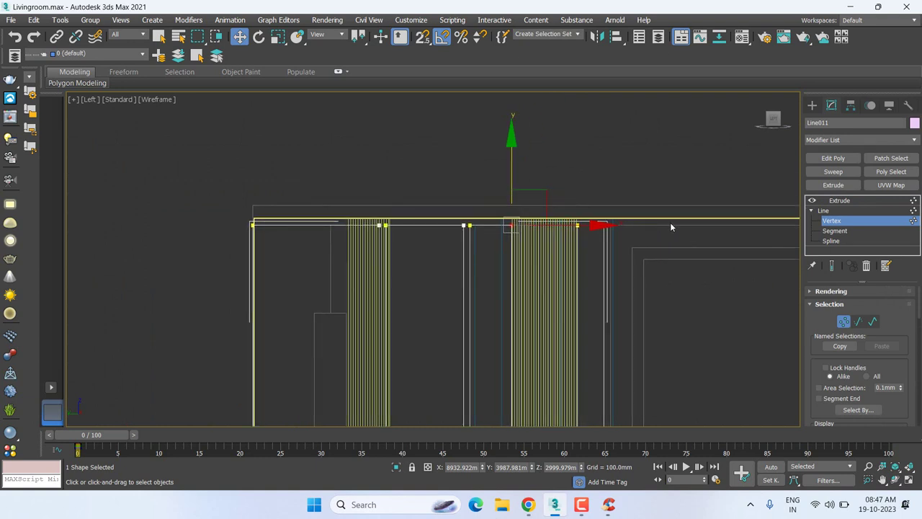
pyautogui.moveTo(492, 224); pyautogui.dragTo(493, 238, button='middle')
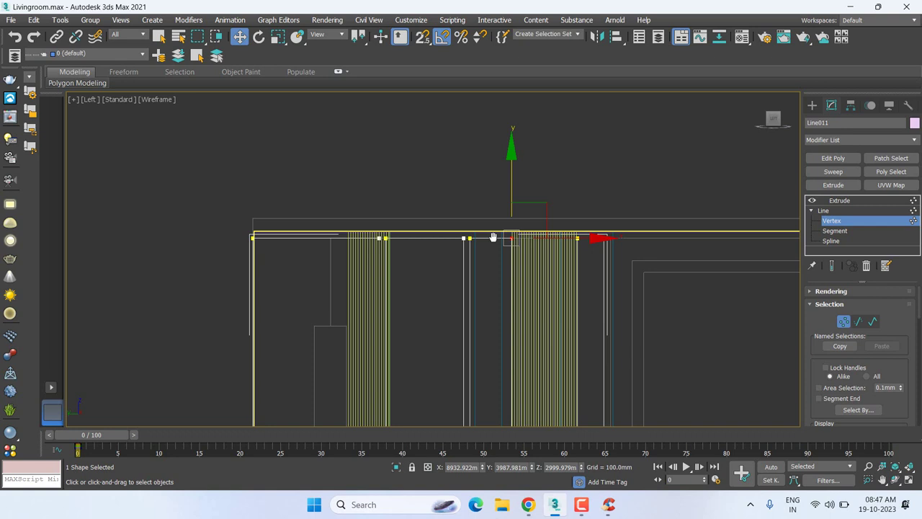
pyautogui.click(853, 204)
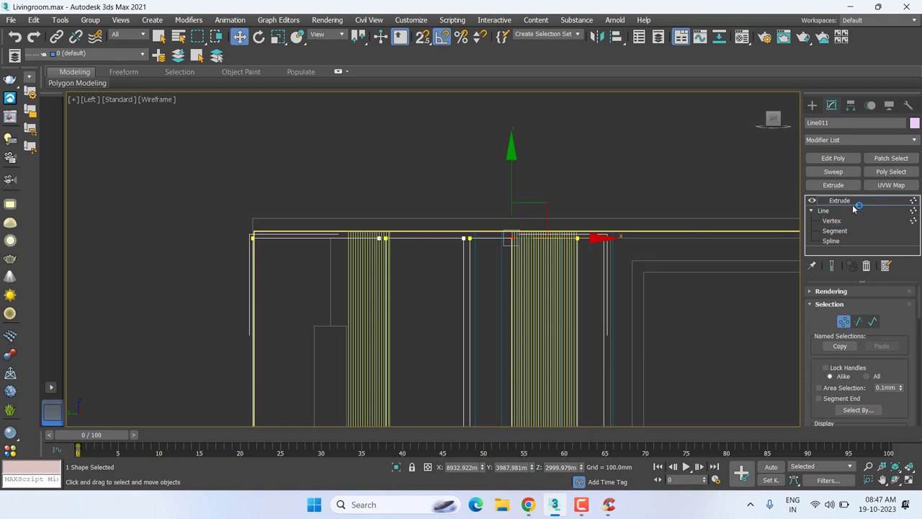
pyautogui.click(834, 221)
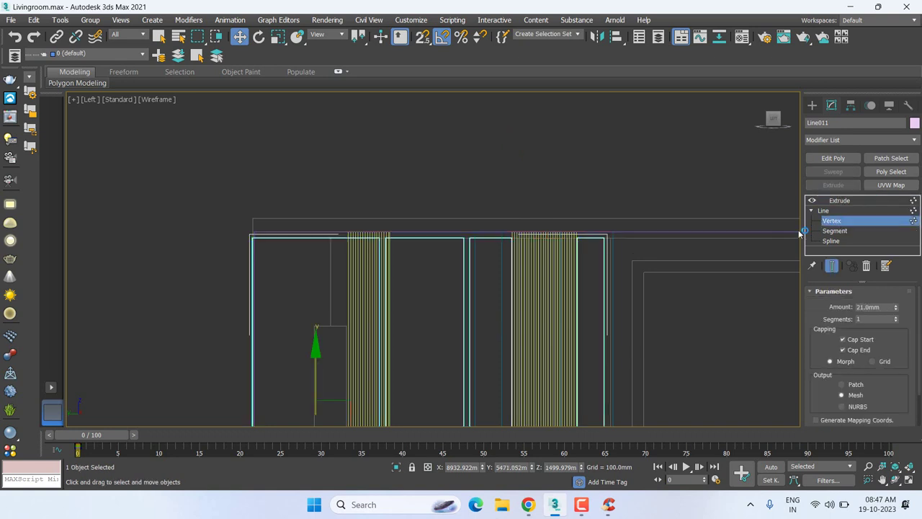
# - Snap Line011's top vertices up onto Line003's corner at 3049.98mm, then return to Extrude
pyautogui.click(252, 238)
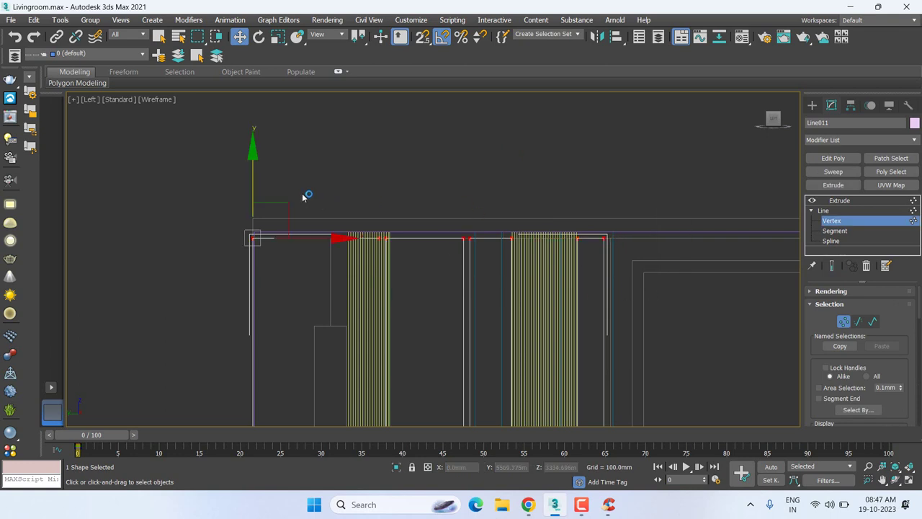
pyautogui.moveTo(253, 173); pyautogui.dragTo(364, 176)
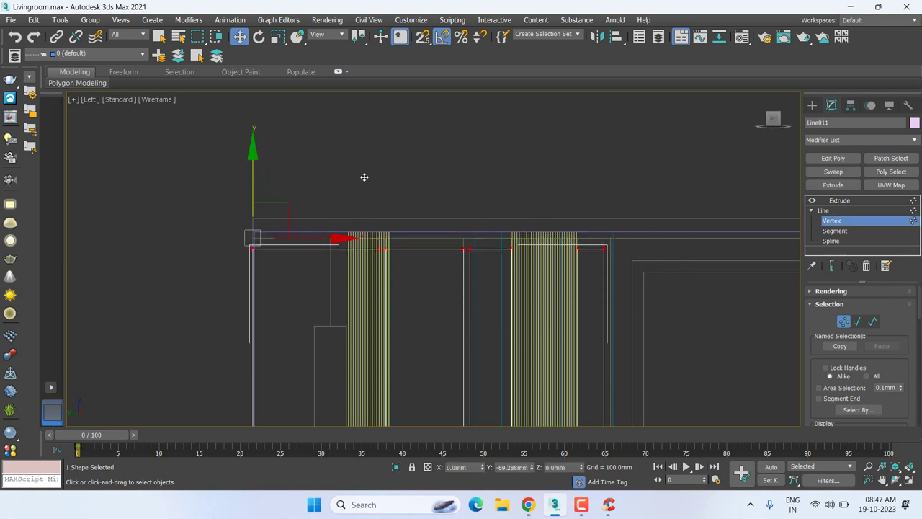
pyautogui.press('s')
pyautogui.moveTo(255, 181)
pyautogui.mouseDown()
pyautogui.moveTo(380, 243)
pyautogui.moveTo(391, 226)
pyautogui.mouseUp()
pyautogui.click(861, 200)
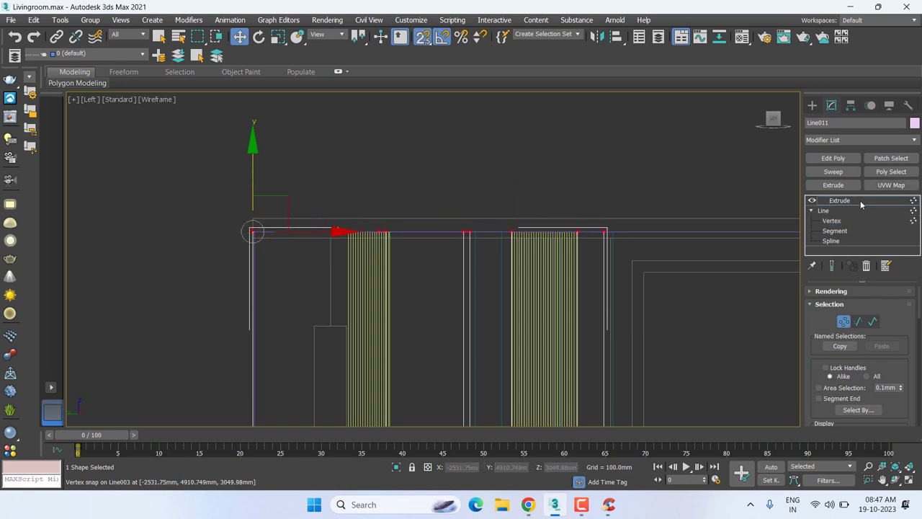
# - In Top view, check the layer list, window-select Line011 and Line012, and isolate them
pyautogui.press('t')
pyautogui.scroll(-5, 424, 260)
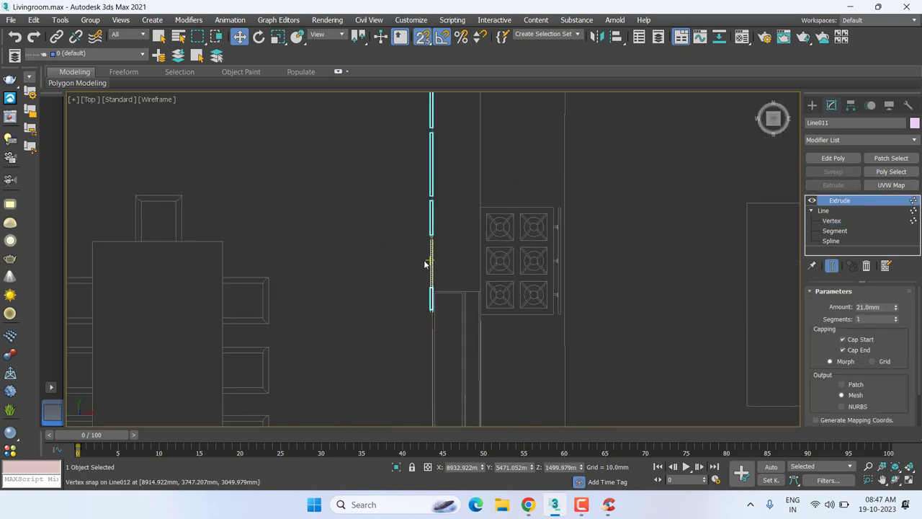
pyautogui.scroll(-5, 436, 344)
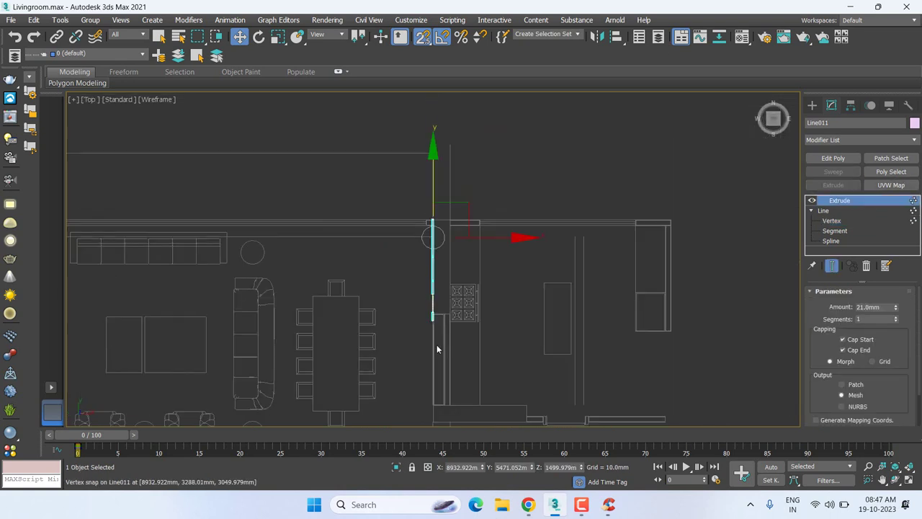
pyautogui.click(83, 55)
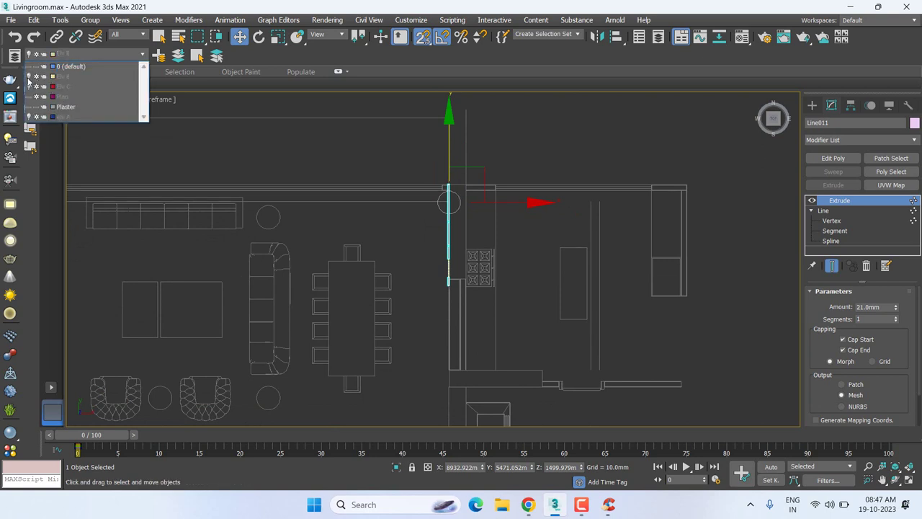
pyautogui.scroll(-4, 436, 347)
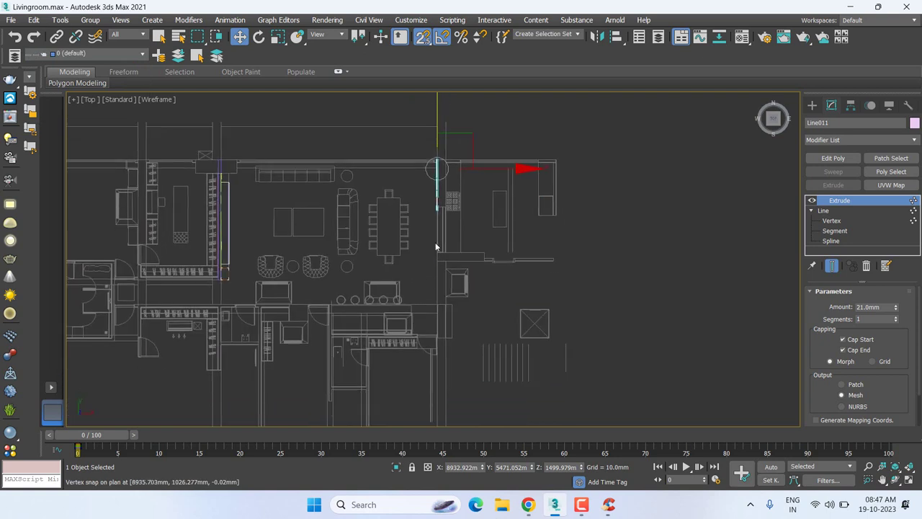
pyautogui.keyDown('ctrl'); pyautogui.moveTo(458, 117); pyautogui.dragTo(544, 296); pyautogui.keyUp('ctrl')
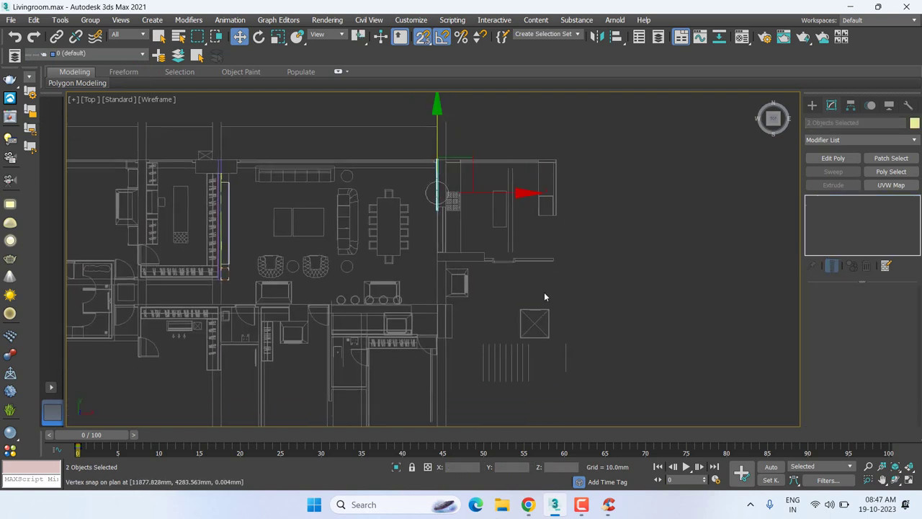
pyautogui.hotkey('alt', 'q')
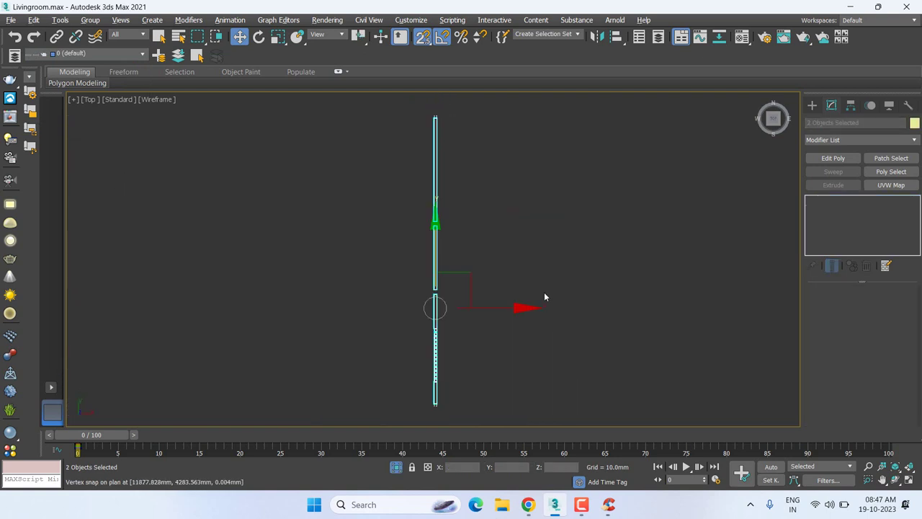
# - Recheck the layer list, then view the isolated panels and flutes from Left, zoomed out
pyautogui.click(107, 55)
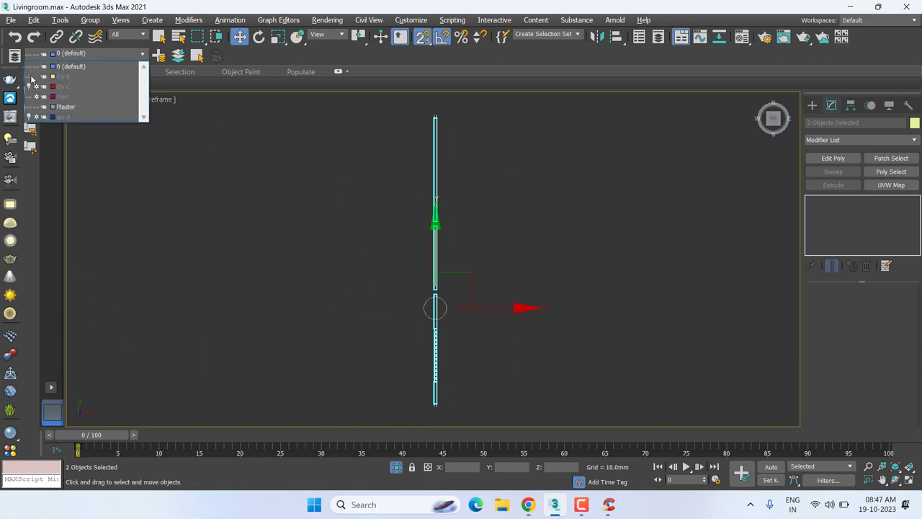
pyautogui.click(619, 293)
pyautogui.press('l')
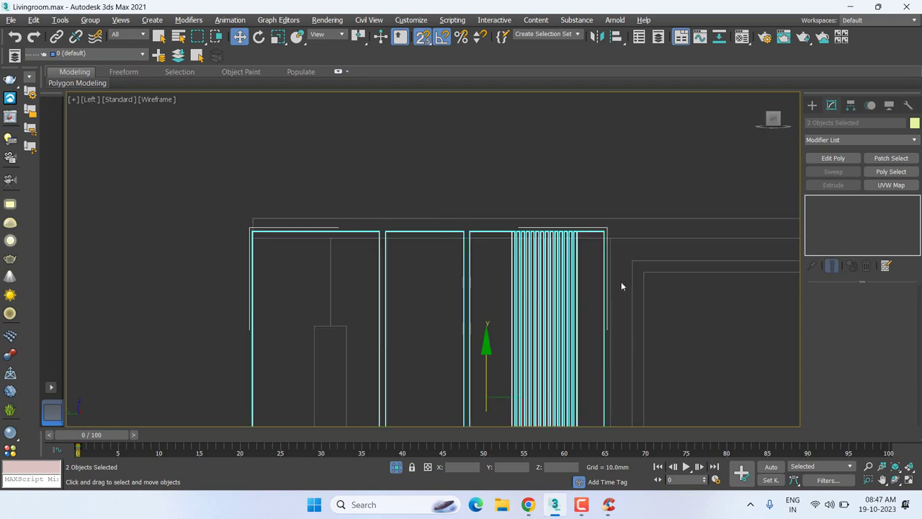
pyautogui.scroll(-3, 621, 286)
pyautogui.scroll(-5, 597, 305)
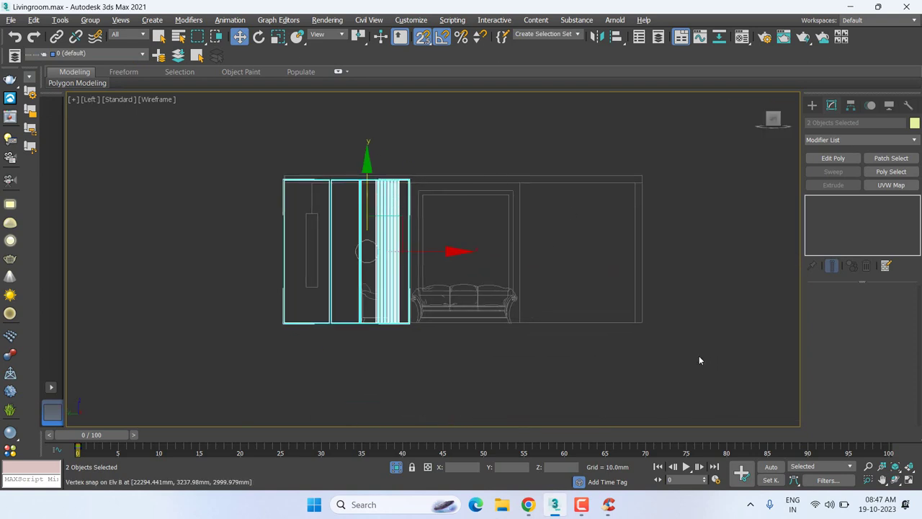
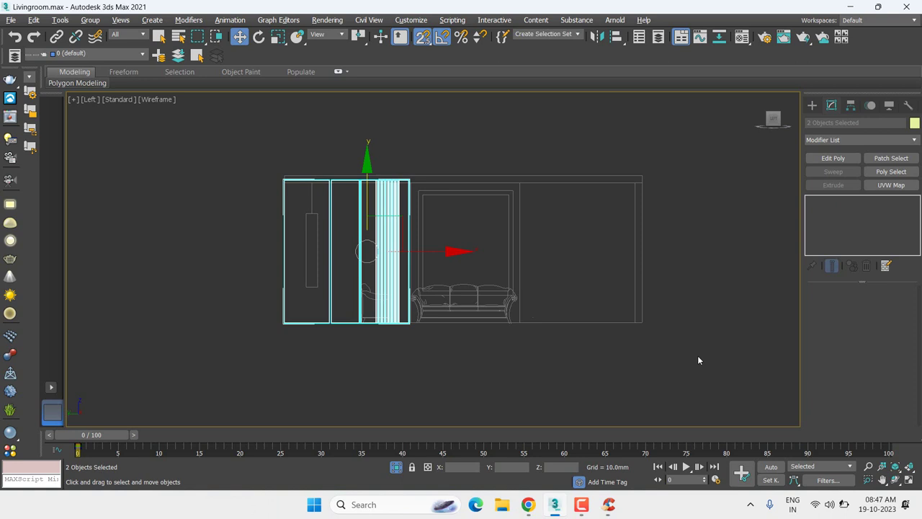
# - Pick the Line spline tool, abandon a first attempt, and restore the isolated panel view
pyautogui.scroll(2, 327, 242)
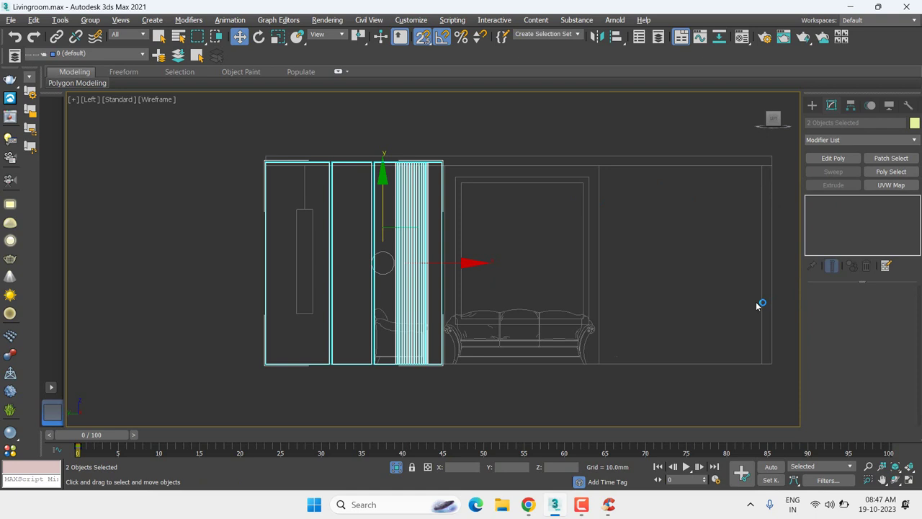
pyautogui.click(811, 105)
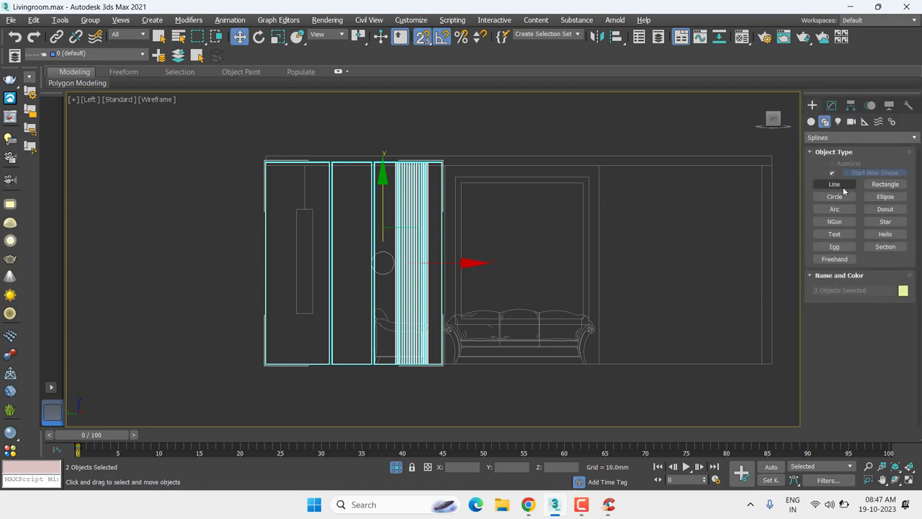
pyautogui.click(834, 185)
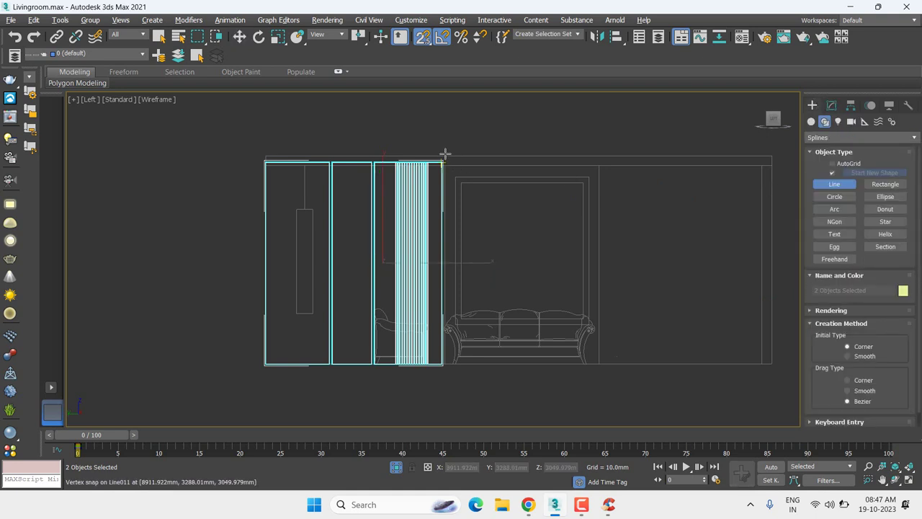
pyautogui.scroll(3, 441, 363)
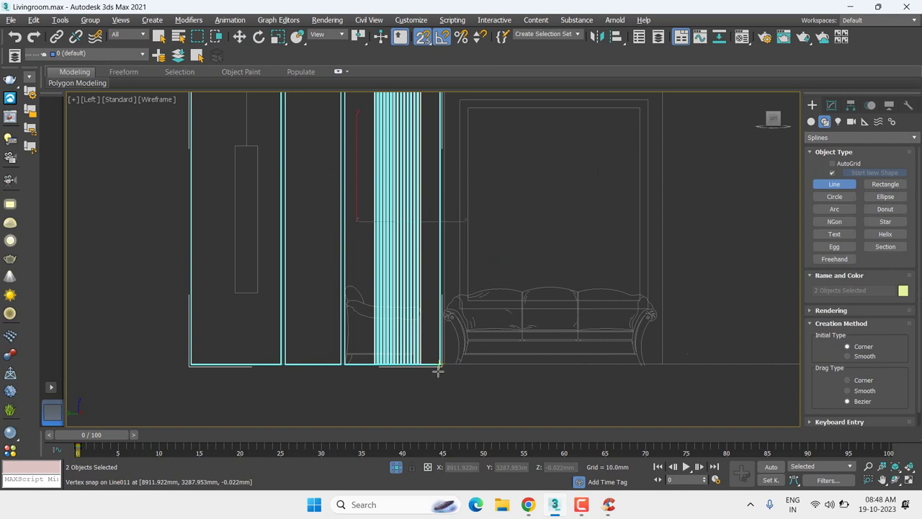
pyautogui.click(440, 365)
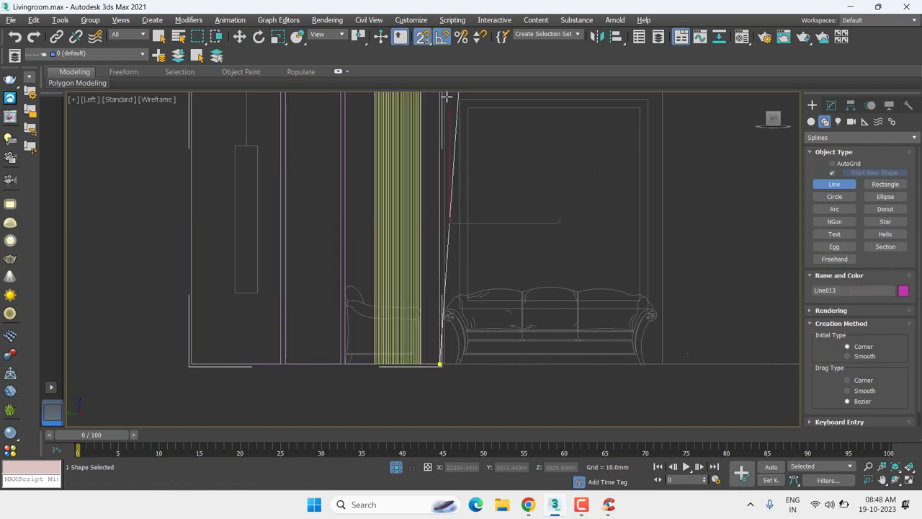
pyautogui.rightClick(437, 94)
pyautogui.rightClick(440, 92)
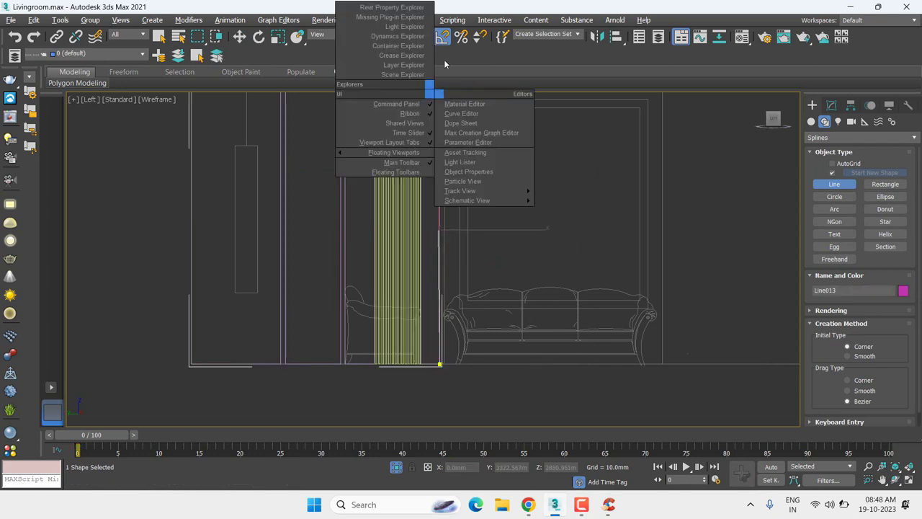
pyautogui.click(630, 177)
pyautogui.moveTo(496, 193); pyautogui.dragTo(528, 297, button='middle')
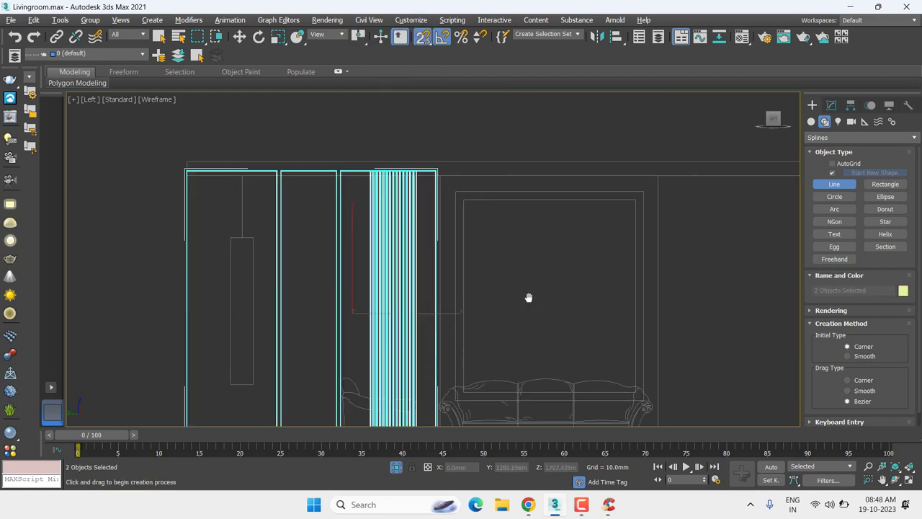
pyautogui.hotkey('ctrl', 'd')
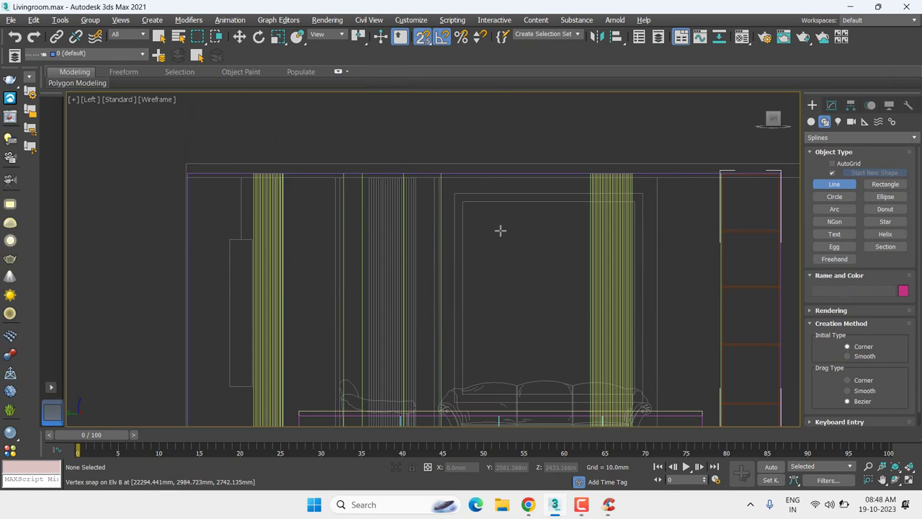
pyautogui.hotkey('ctrl', 'z')
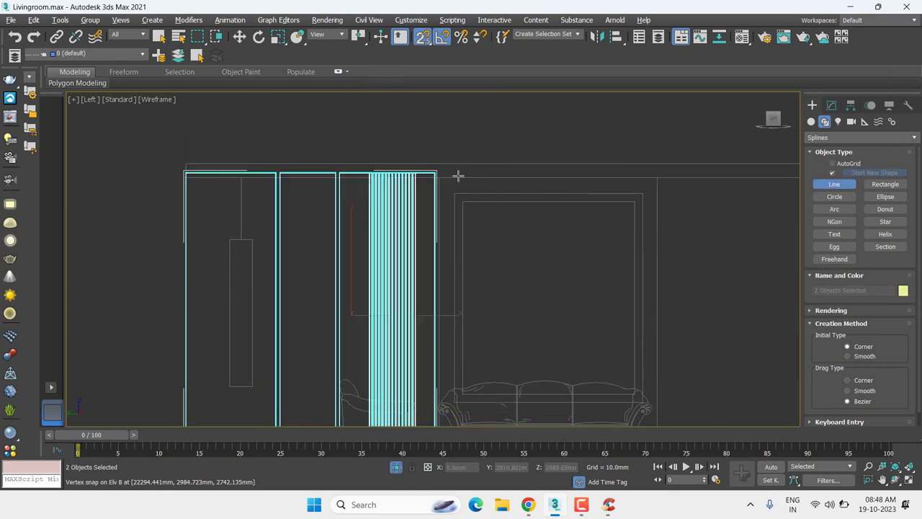
# - Trace the wall section's corners from the strip panel's top corner and close the spline as Line013
pyautogui.click(438, 166)
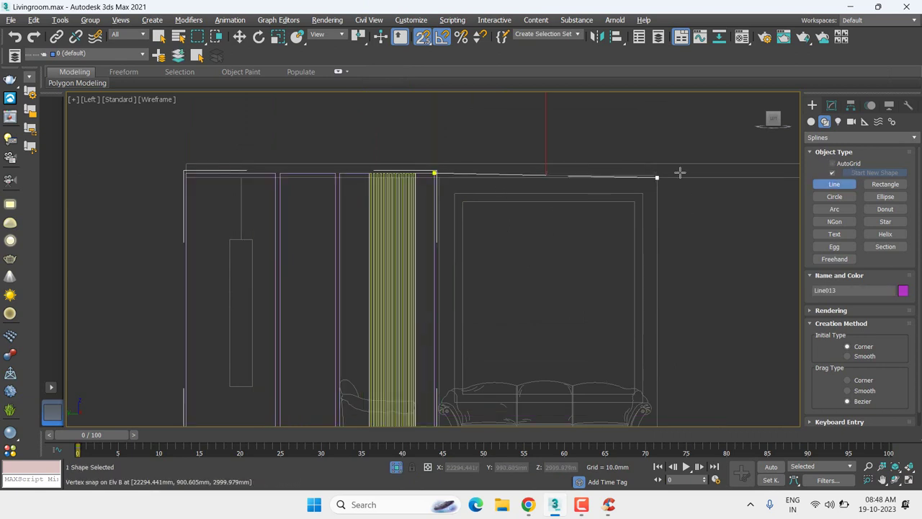
pyautogui.click(656, 174)
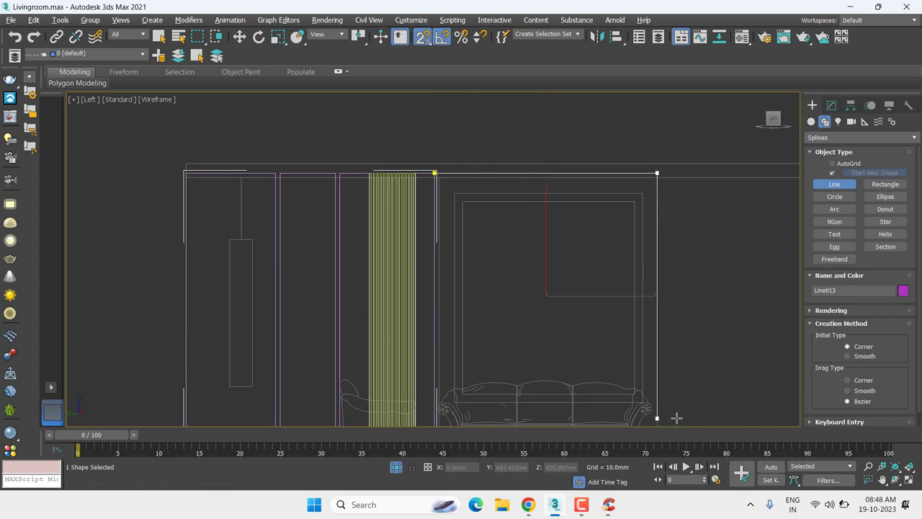
pyautogui.moveTo(656, 416); pyautogui.dragTo(411, 257, button='middle')
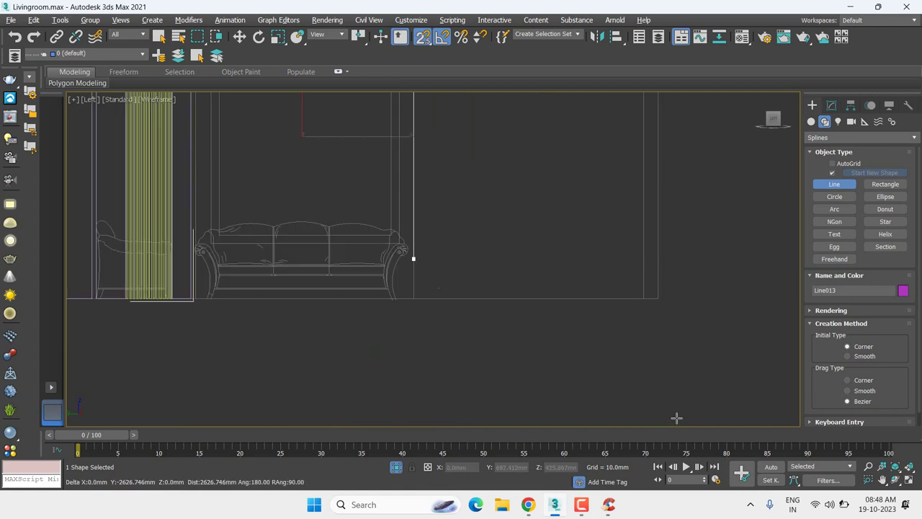
pyautogui.click(410, 303)
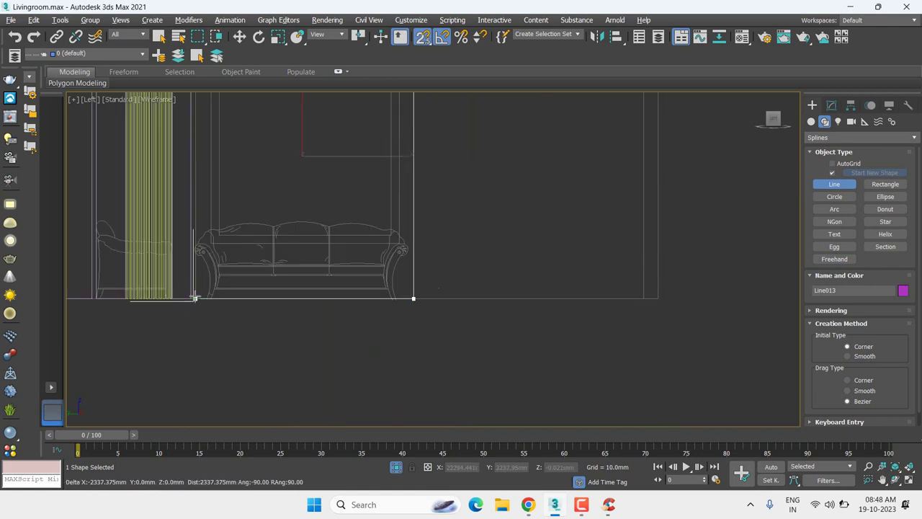
pyautogui.click(195, 299)
pyautogui.moveTo(193, 97); pyautogui.dragTo(438, 286, button='middle')
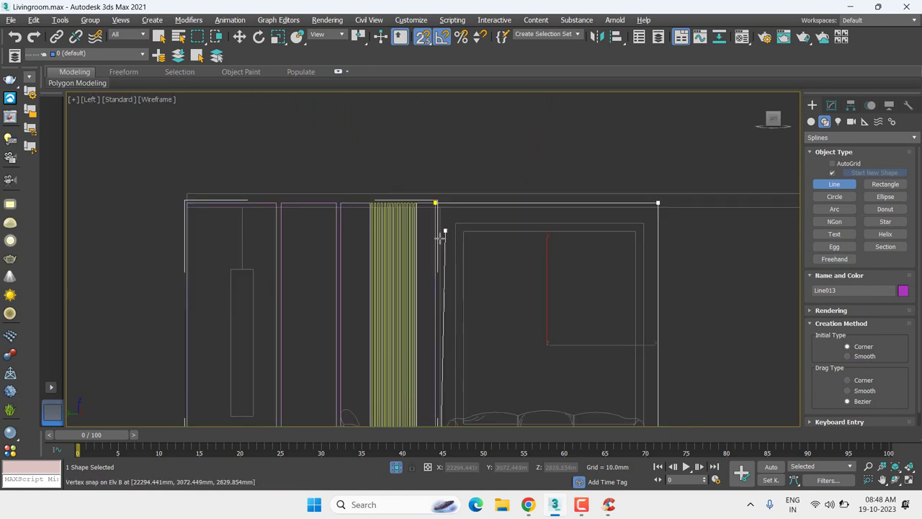
pyautogui.click(436, 202)
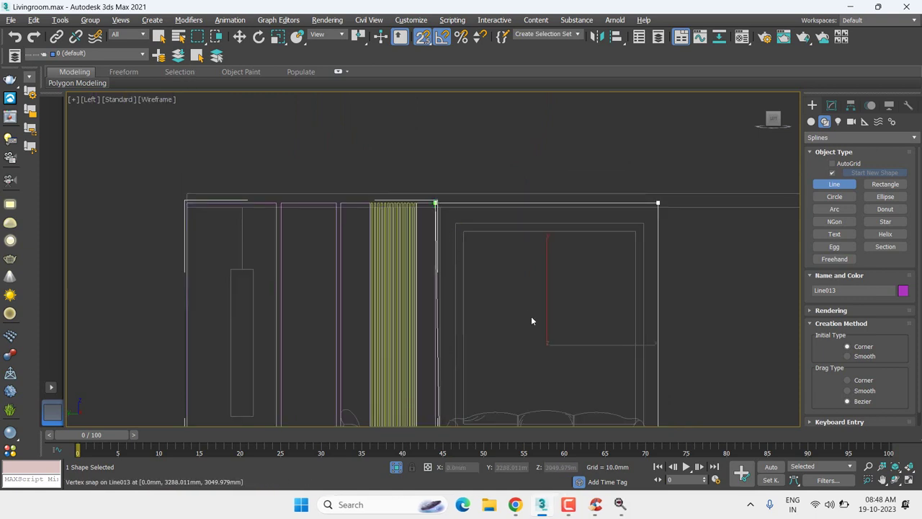
pyautogui.click(437, 260)
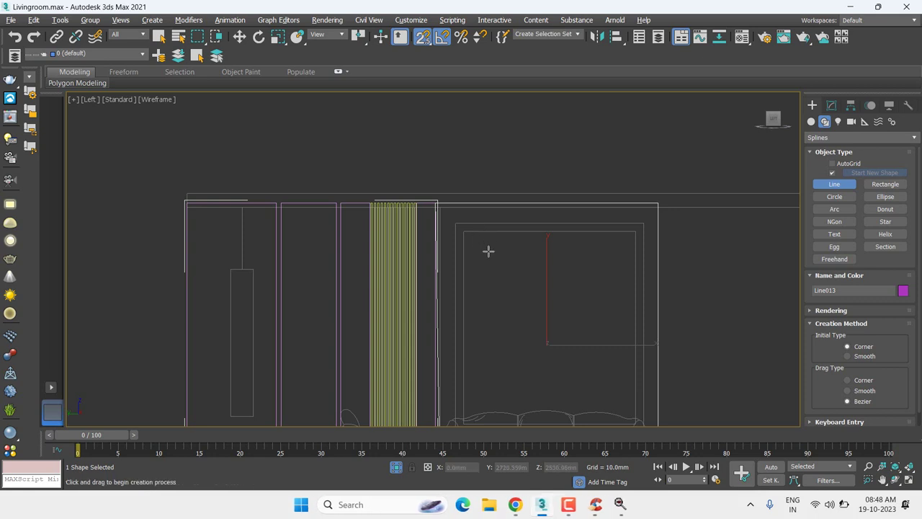
# - Snap-draw Rectangle001, about 2250 × 1990 mm, around the panel above the sofa, then select Line013
pyautogui.moveTo(406, 94); pyautogui.dragTo(364, 103, button='middle')
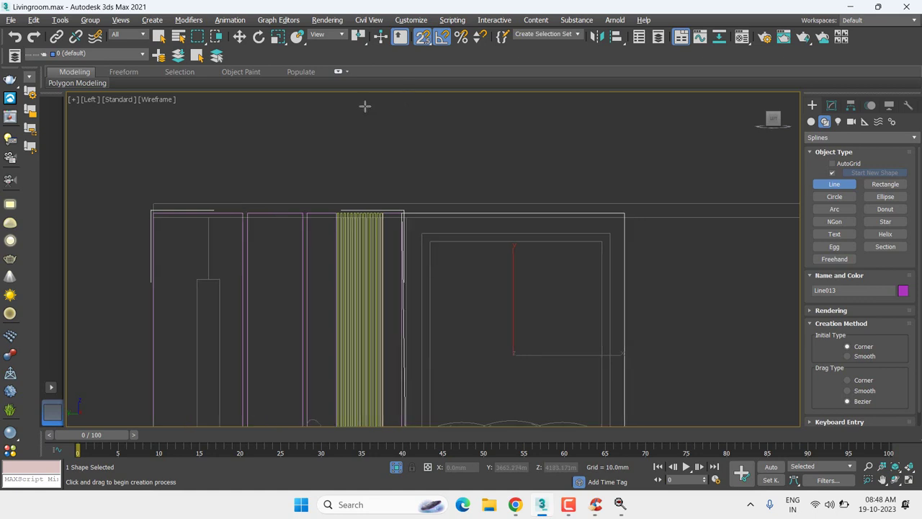
pyautogui.press('w')
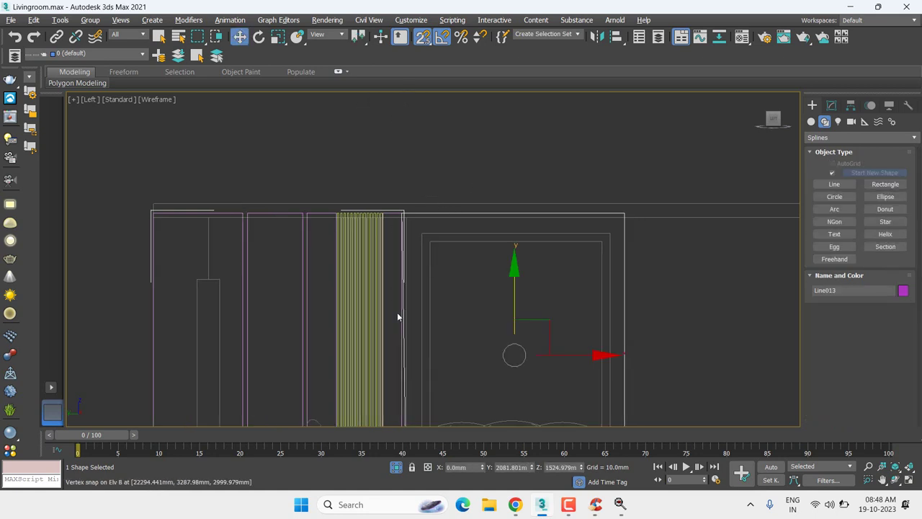
pyautogui.moveTo(542, 267); pyautogui.dragTo(534, 191, button='middle')
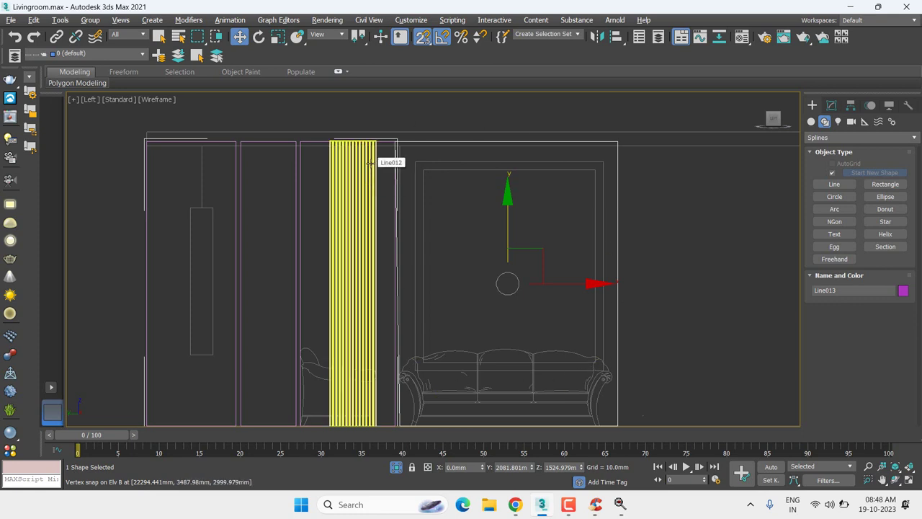
pyautogui.moveTo(482, 226)
pyautogui.mouseDown(button='middle')
pyautogui.moveTo(461, 203)
pyautogui.moveTo(464, 238)
pyautogui.mouseUp(button='middle')
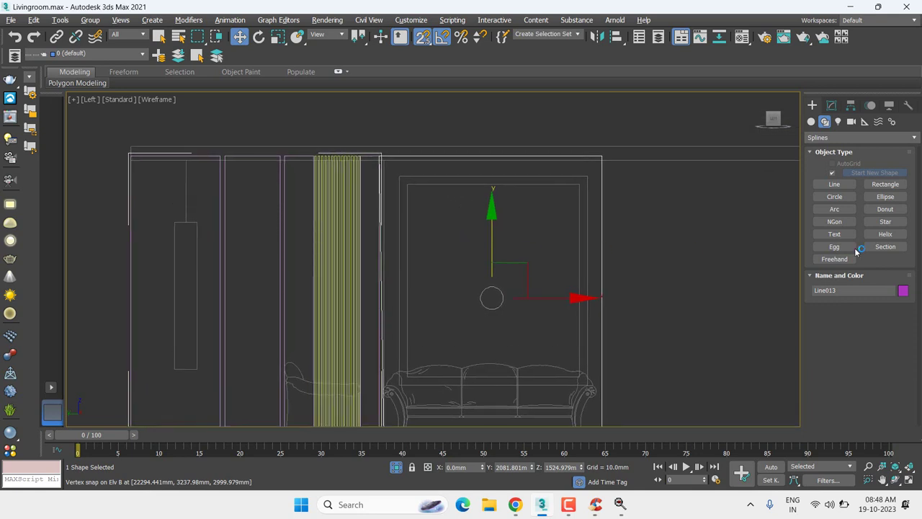
pyautogui.click(885, 185)
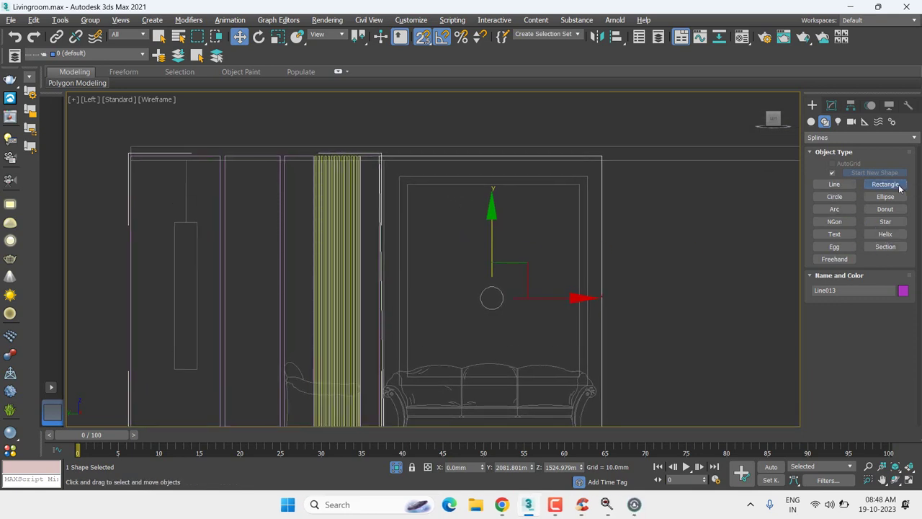
pyautogui.moveTo(596, 222); pyautogui.dragTo(595, 219, button='middle')
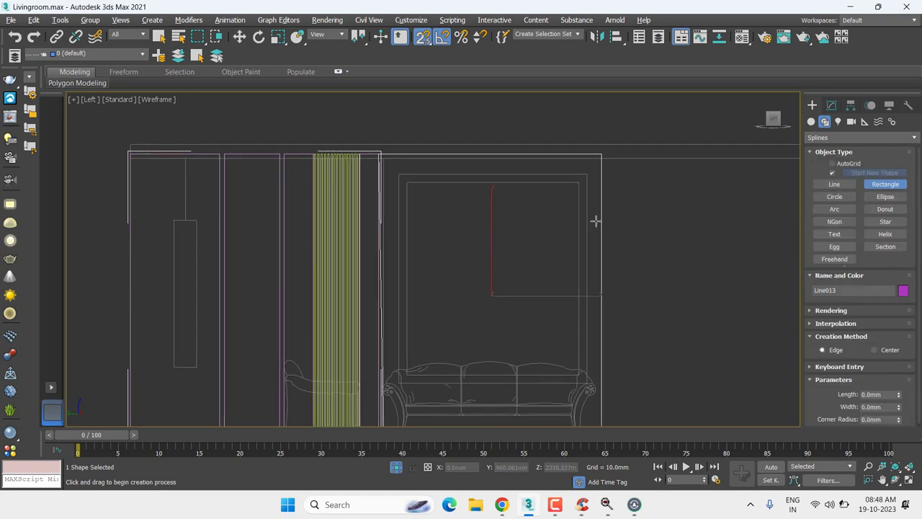
pyautogui.moveTo(595, 221); pyautogui.dragTo(594, 219, button='middle')
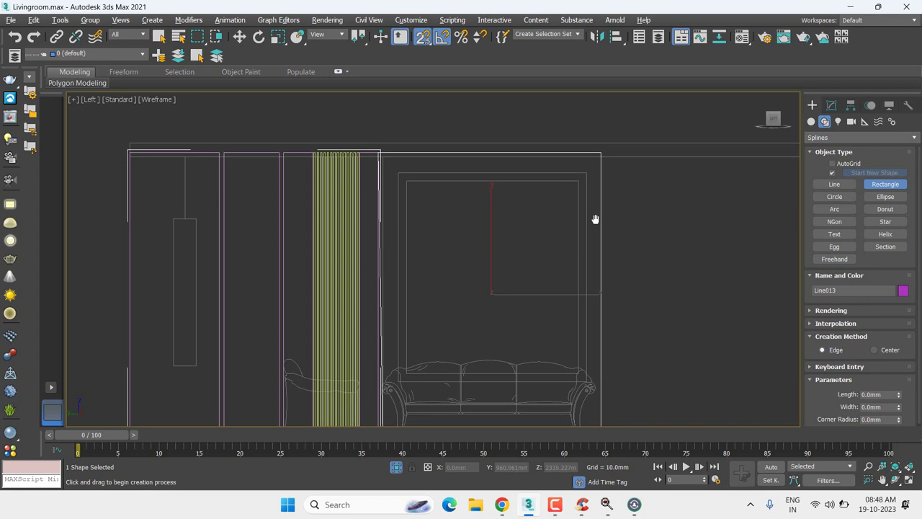
pyautogui.moveTo(502, 214); pyautogui.dragTo(502, 185, button='middle')
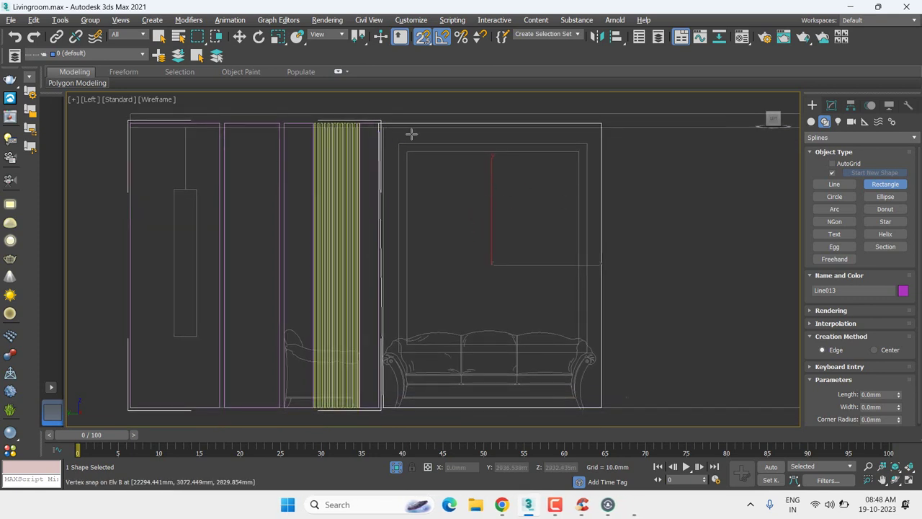
pyautogui.moveTo(399, 143); pyautogui.dragTo(584, 352)
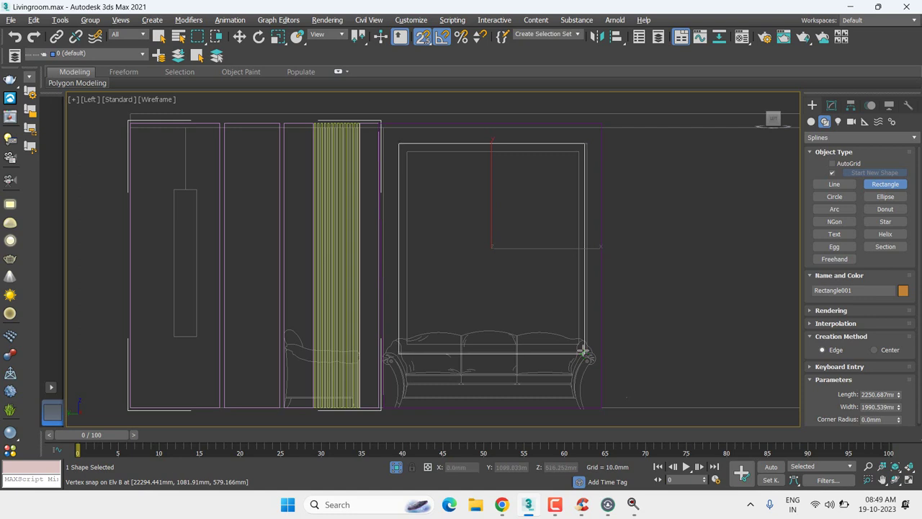
pyautogui.press('w')
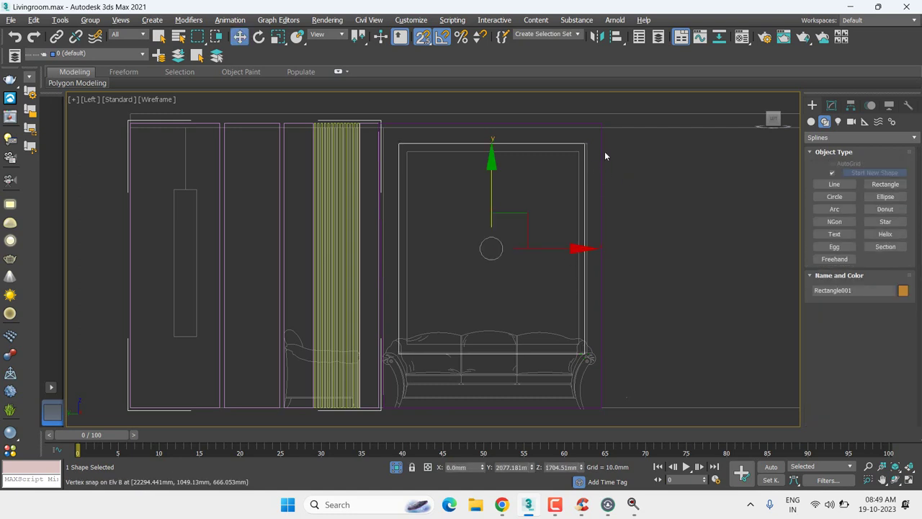
pyautogui.click(602, 149)
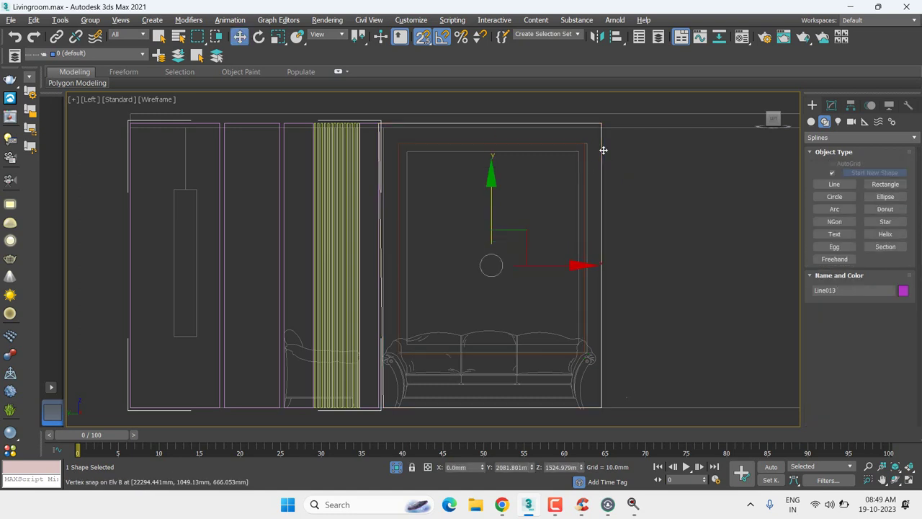
# - Attach the frame rectangle to Line013 and unhide the curtains, shelf and sofa base
pyautogui.click(831, 105)
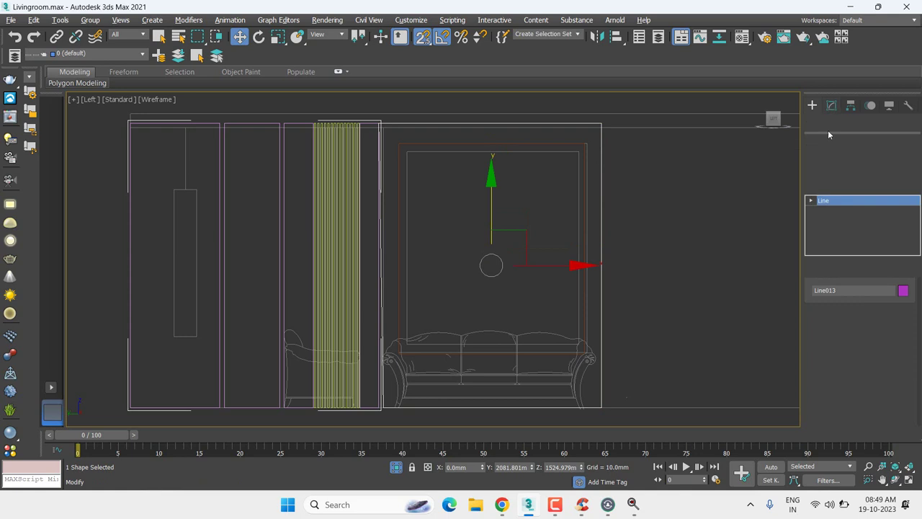
pyautogui.rightClick(507, 201)
pyautogui.click(481, 223)
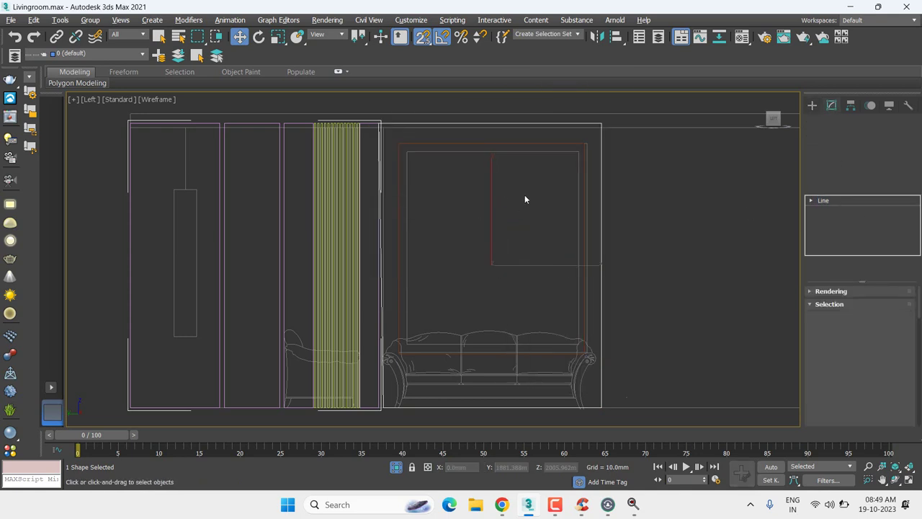
pyautogui.click(583, 145)
pyautogui.hotkey('alt', 'q')
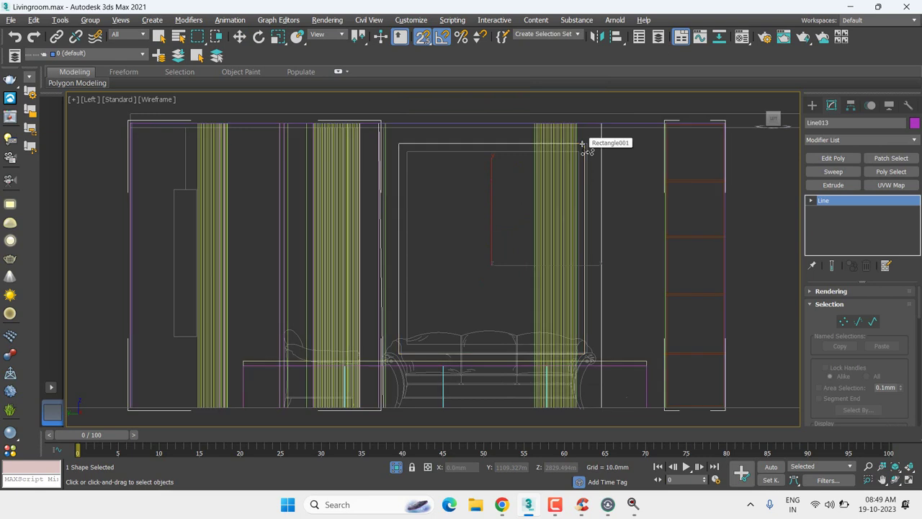
pyautogui.moveTo(512, 216); pyautogui.dragTo(517, 249, button='middle')
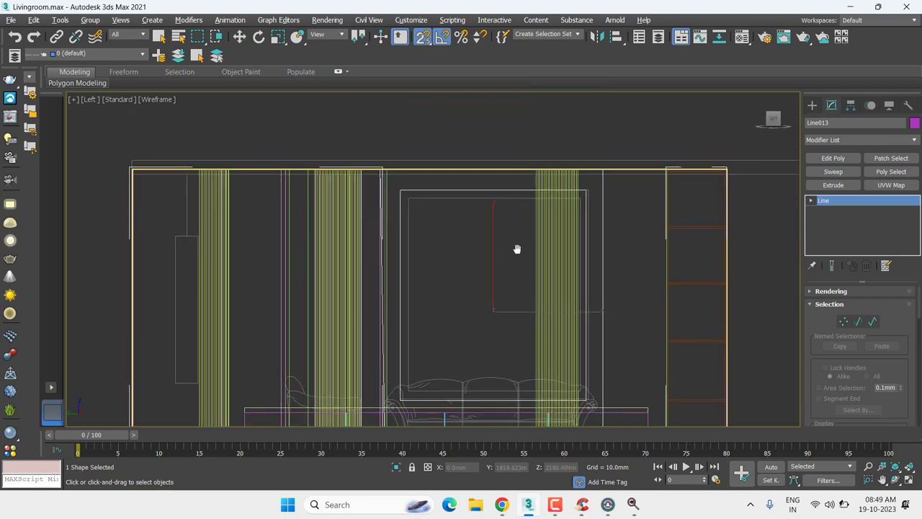
# - Enter Line013's Vertex sub-object level and recentre the wall elevation view
pyautogui.click(812, 201)
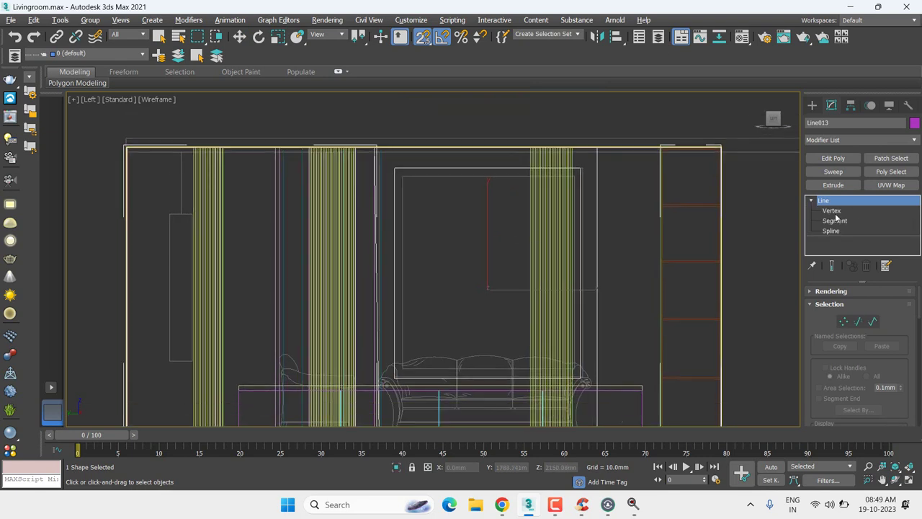
pyautogui.click(835, 210)
pyautogui.moveTo(484, 326); pyautogui.dragTo(478, 287, button='middle')
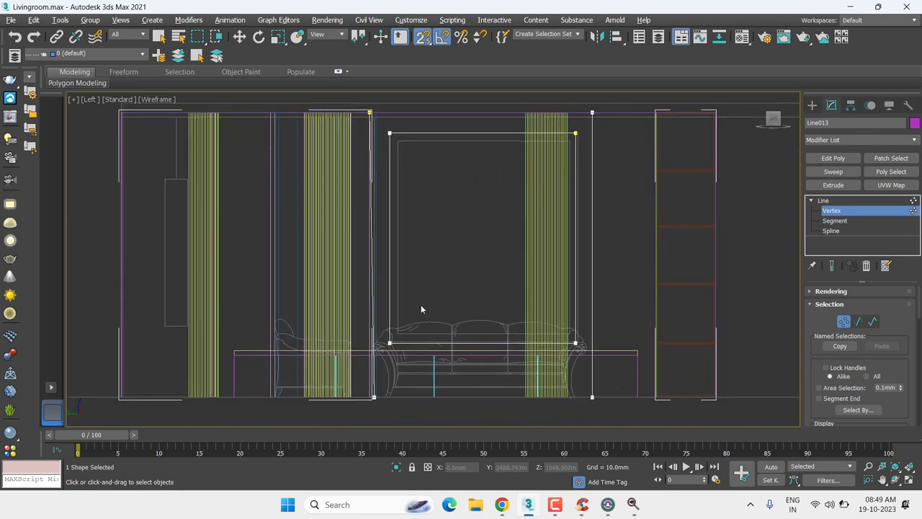
pyautogui.scroll(-2, 436, 322)
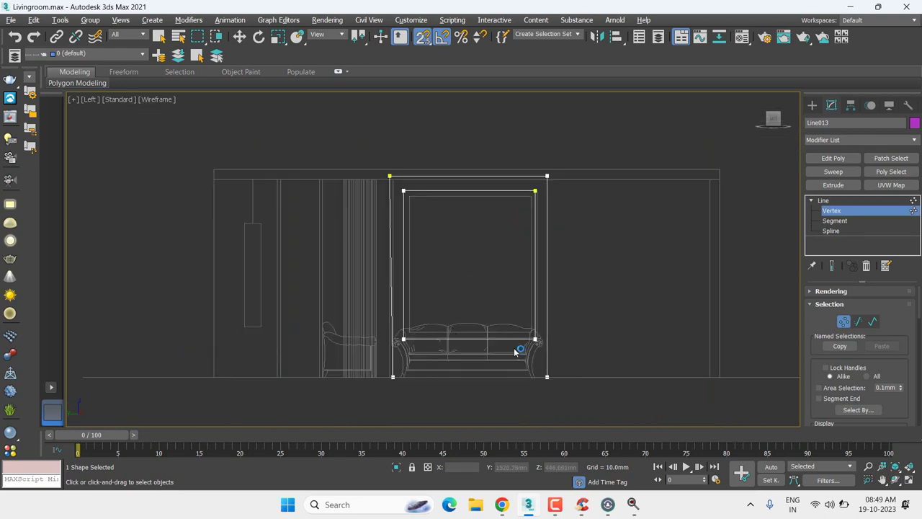
pyautogui.scroll(2, 519, 350)
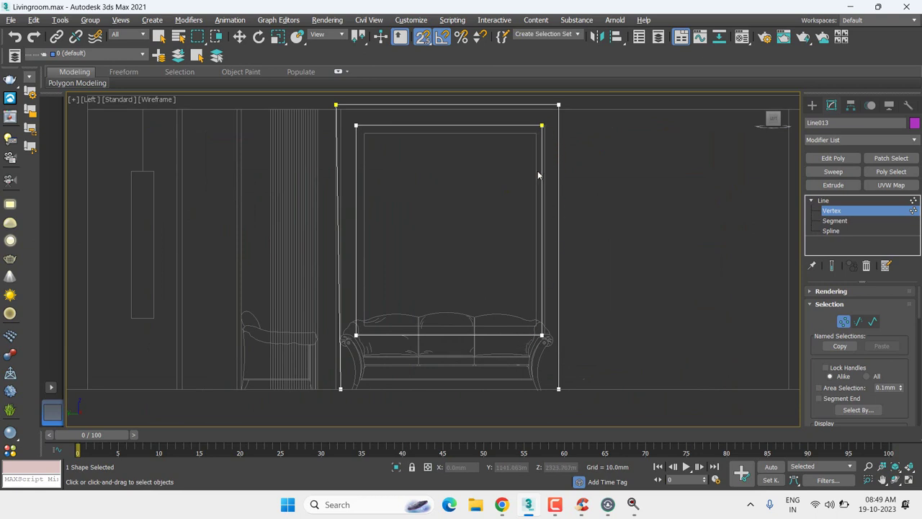
pyautogui.moveTo(537, 174); pyautogui.dragTo(536, 167, button='middle')
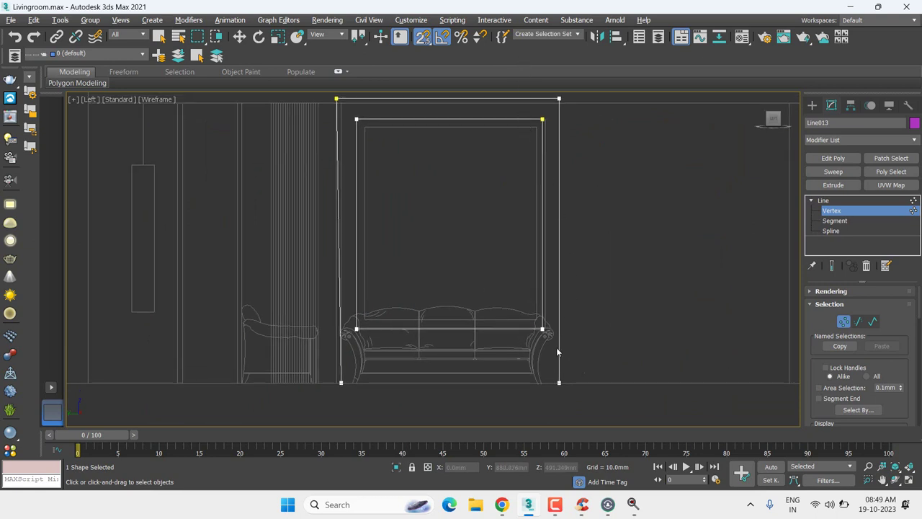
pyautogui.scroll(1, 545, 346)
# - Select the frame's top-right corner vertex near the sofa arm, then go to Segment level
pyautogui.press('w')
pyautogui.moveTo(536, 378); pyautogui.dragTo(586, 141)
pyautogui.scroll(5, 586, 141)
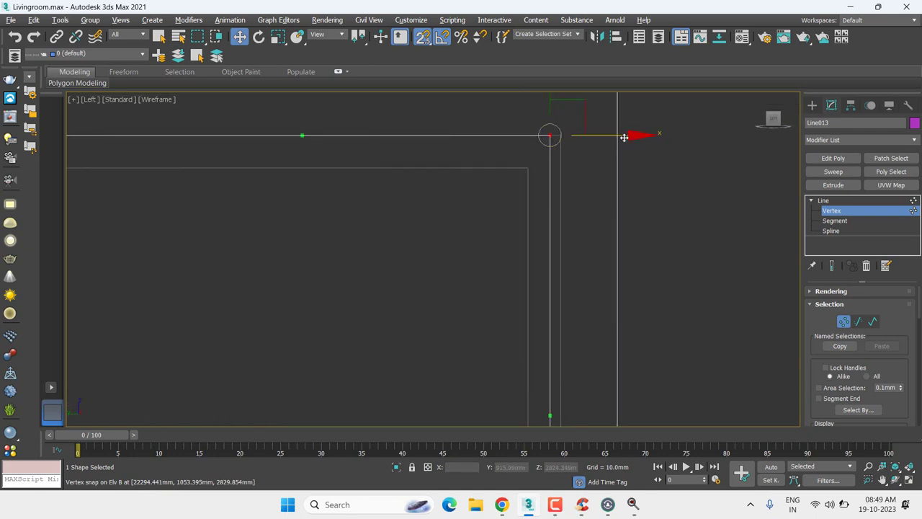
pyautogui.scroll(-3, 566, 216)
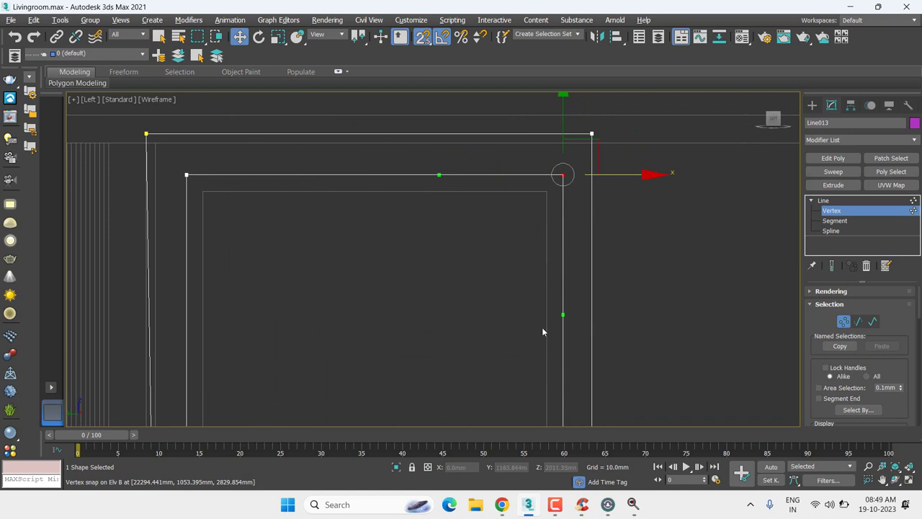
pyautogui.scroll(2, 587, 230)
pyautogui.scroll(-4, 617, 312)
pyautogui.moveTo(617, 313); pyautogui.dragTo(624, 169, button='middle')
pyautogui.scroll(2, 715, 325)
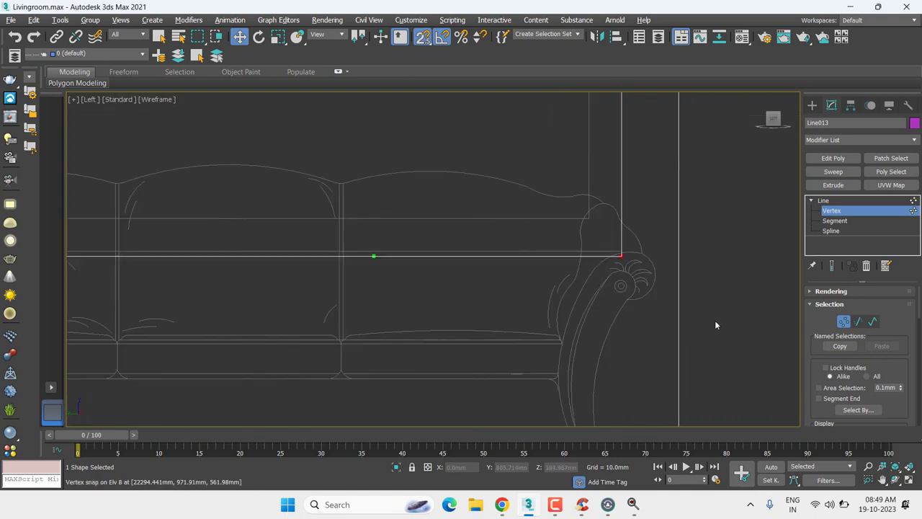
pyautogui.scroll(2, 715, 325)
pyautogui.scroll(-2, 533, 223)
pyautogui.scroll(-3, 496, 261)
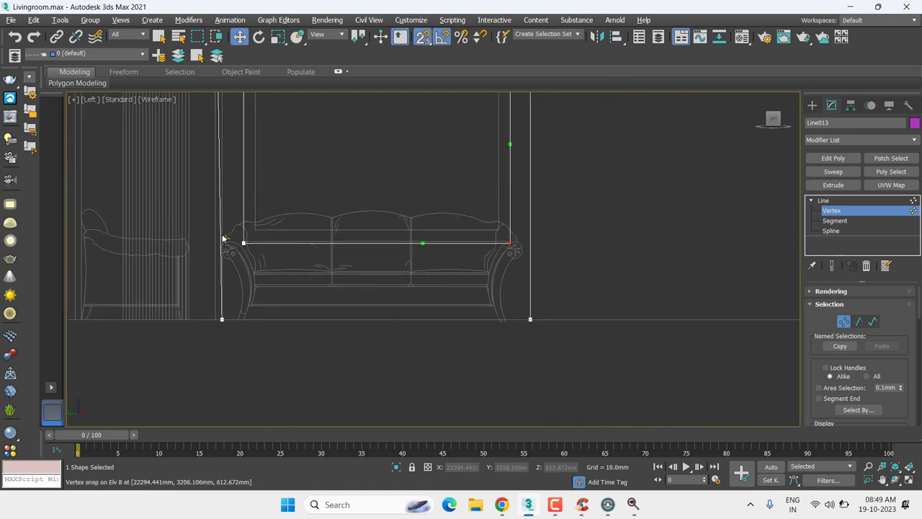
pyautogui.click(834, 221)
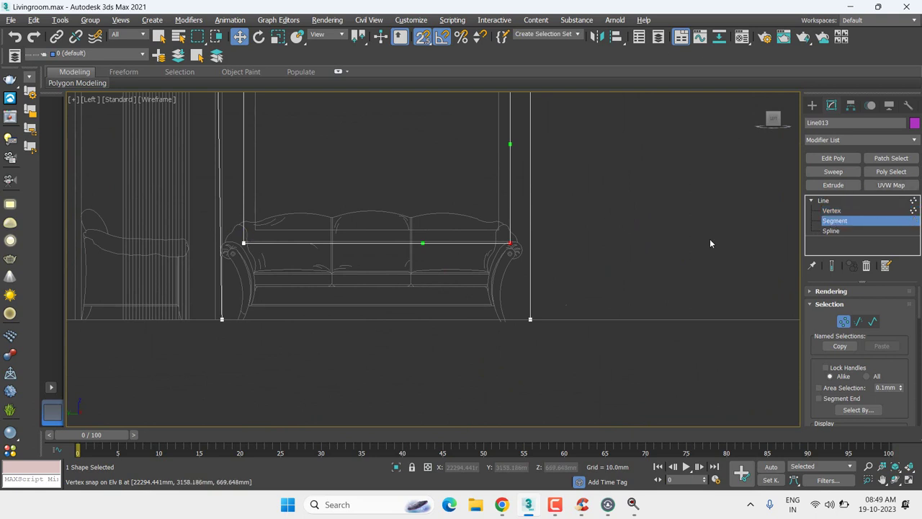
# - Select the segment along the sofa top, inspect it up close, then clear the selection
pyautogui.click(377, 243)
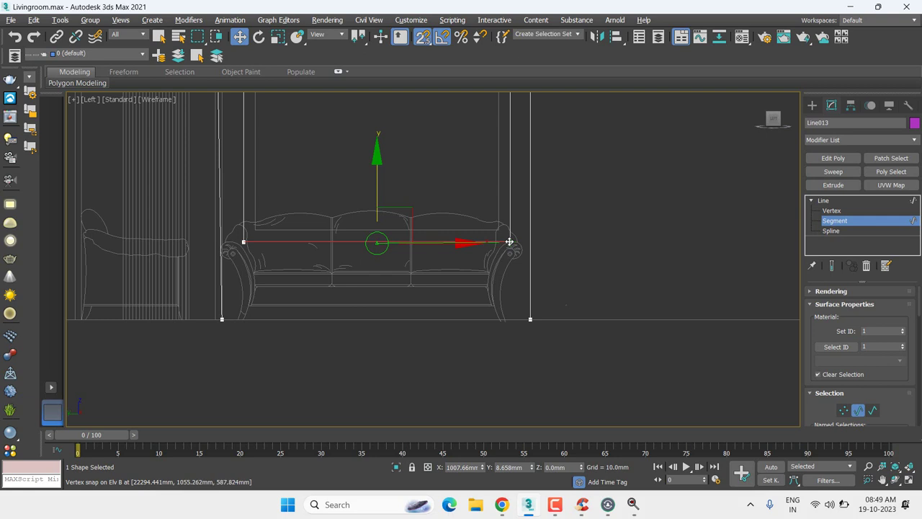
pyautogui.scroll(3, 511, 241)
pyautogui.scroll(3, 512, 241)
pyautogui.scroll(2, 512, 241)
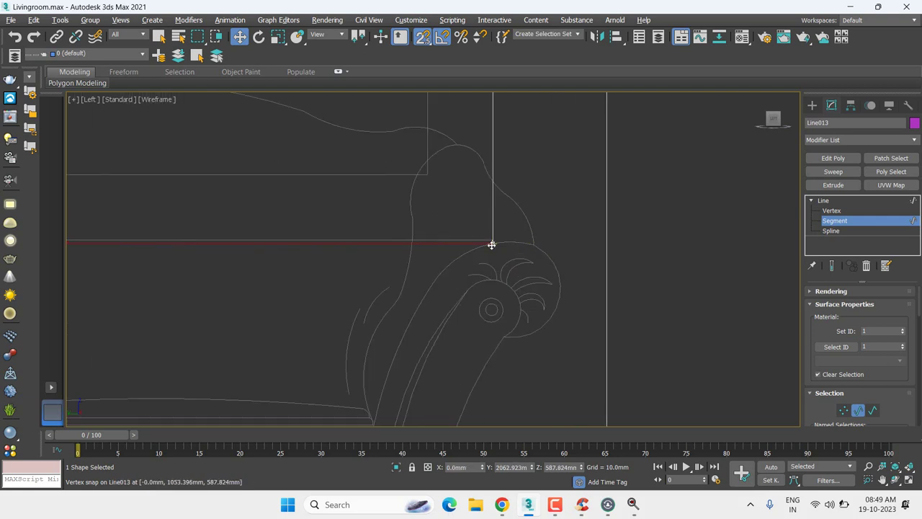
pyautogui.scroll(-2, 492, 236)
pyautogui.scroll(-2, 496, 267)
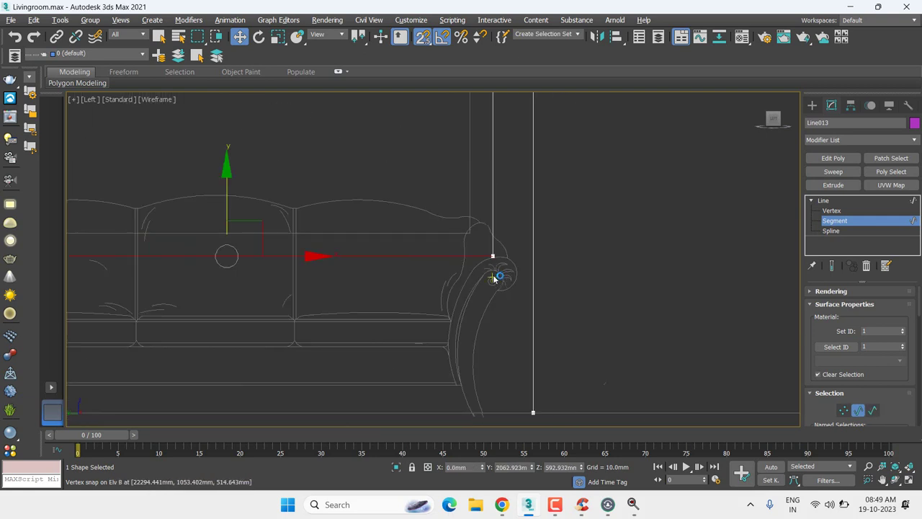
pyautogui.scroll(-3, 496, 267)
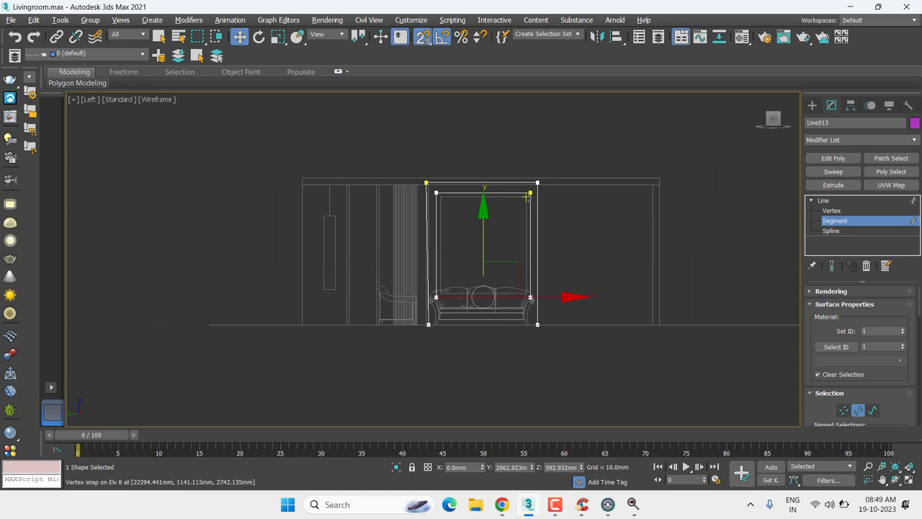
pyautogui.scroll(3, 528, 195)
pyautogui.scroll(1, 530, 206)
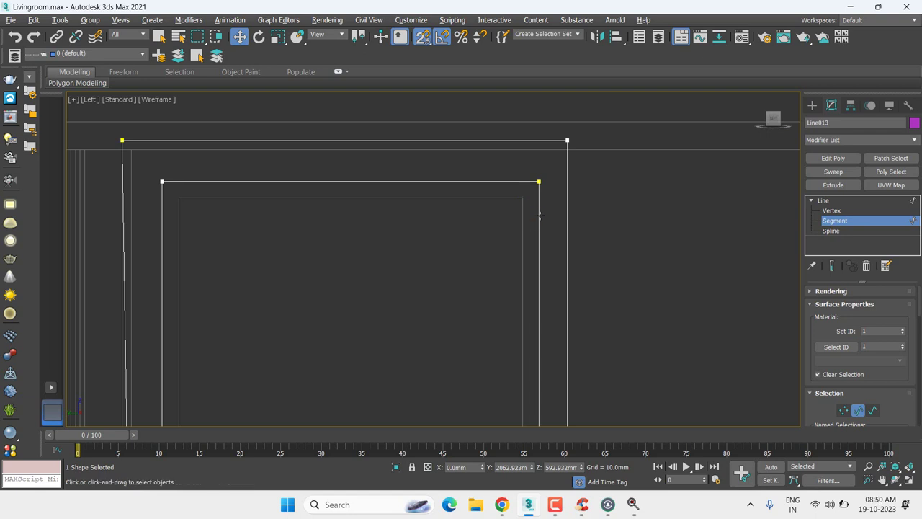
pyautogui.scroll(-3, 540, 214)
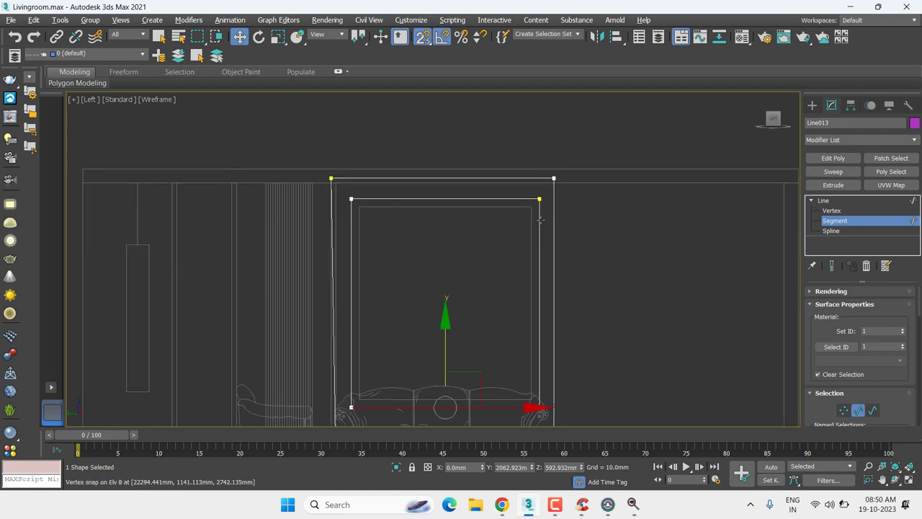
pyautogui.click(345, 201)
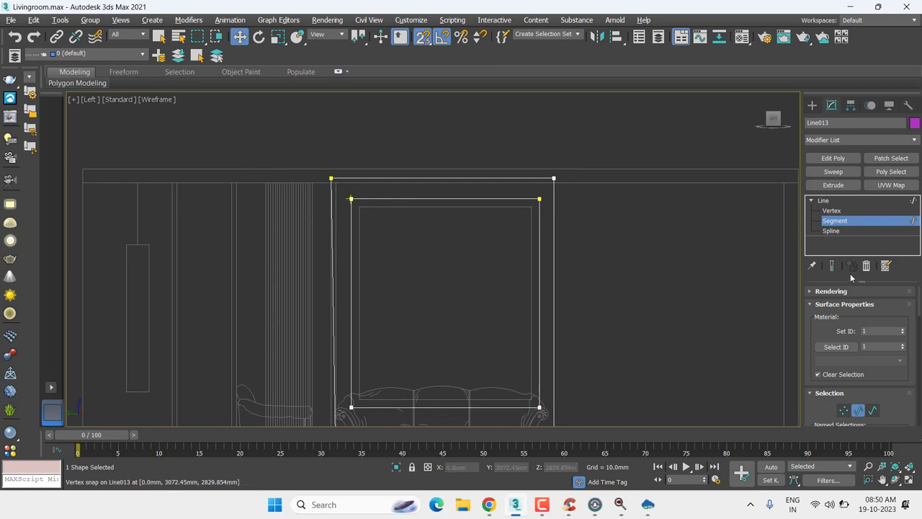
# - Snap the inner rectangle's left, top, right and bottom sides onto aligning vertices
pyautogui.click(350, 236)
pyautogui.moveTo(401, 302); pyautogui.dragTo(363, 210)
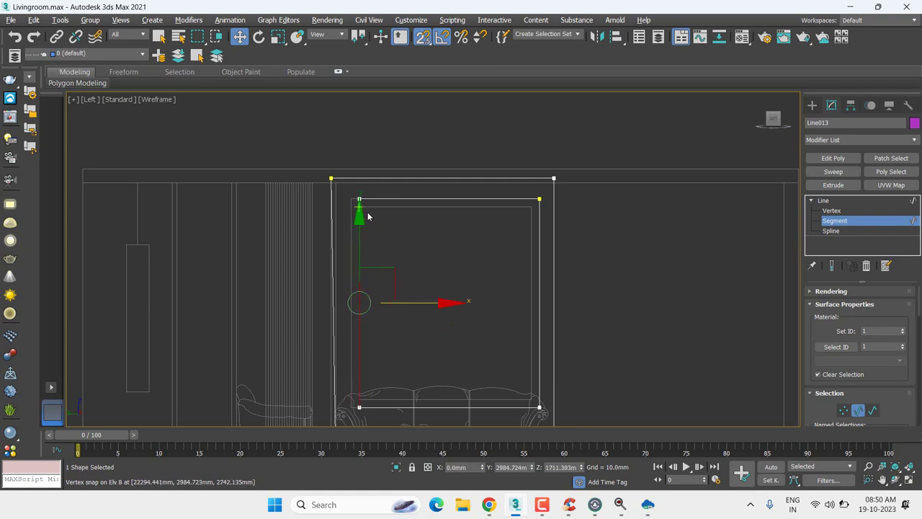
pyautogui.click(447, 198)
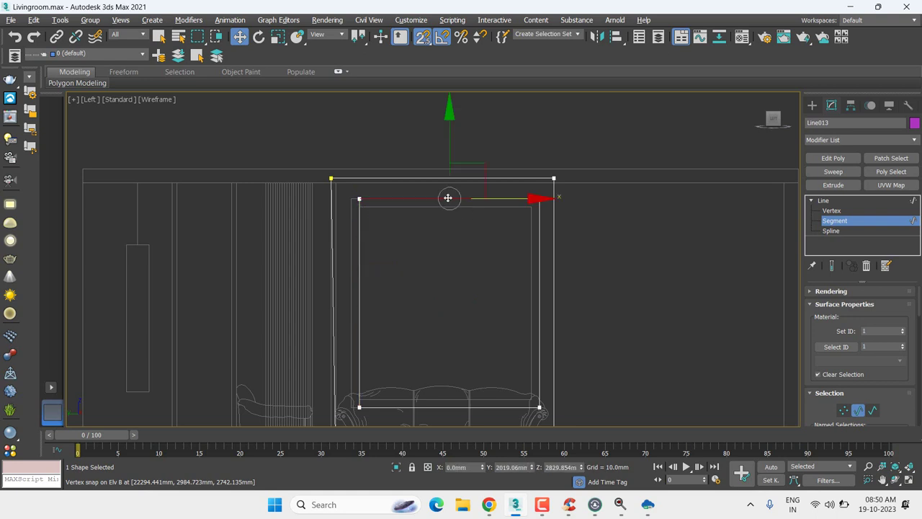
pyautogui.moveTo(450, 161); pyautogui.dragTo(593, 373)
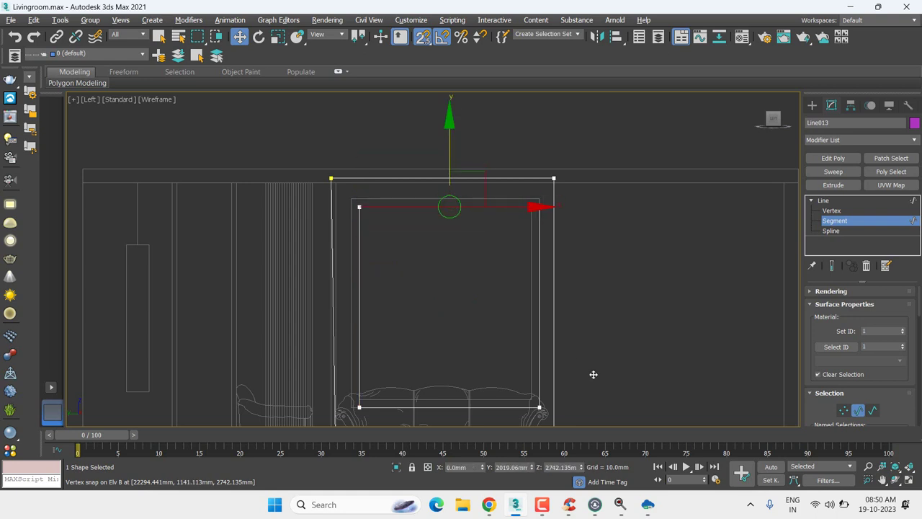
pyautogui.click(539, 290)
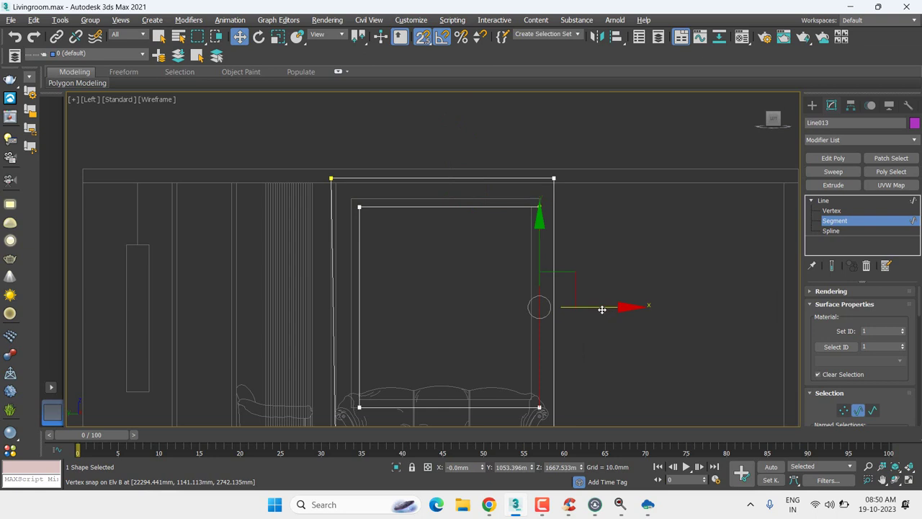
pyautogui.moveTo(602, 309); pyautogui.dragTo(435, 408)
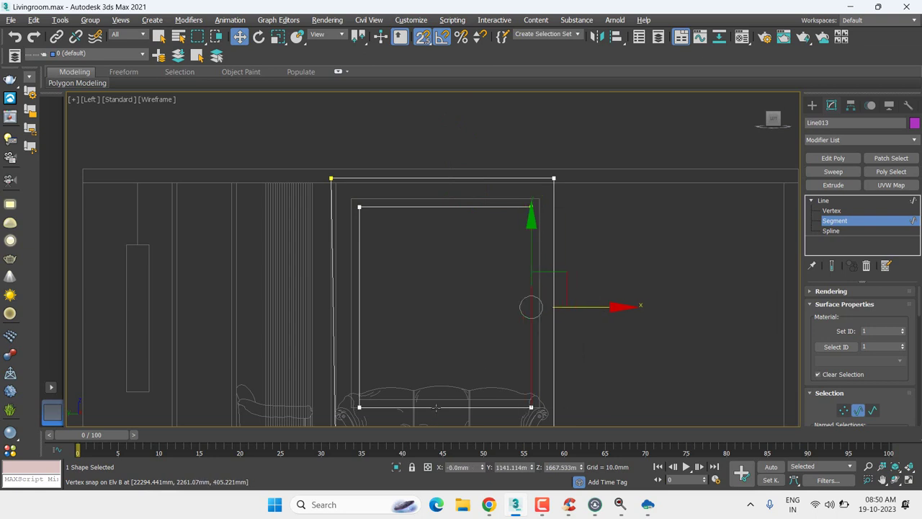
pyautogui.click(435, 407)
pyautogui.moveTo(448, 353); pyautogui.dragTo(530, 399)
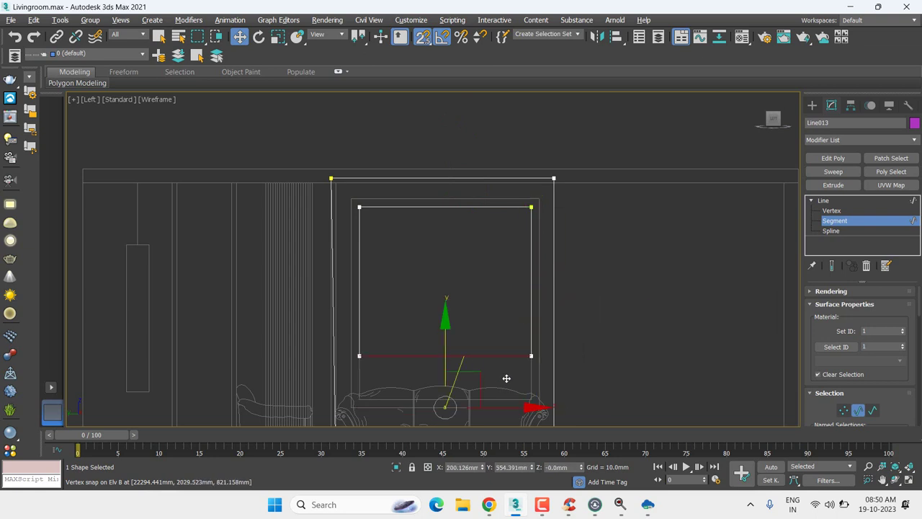
# - Lower the inner frame's bottom side onto the sofa-top vertex and deselect it
pyautogui.scroll(2, 530, 398)
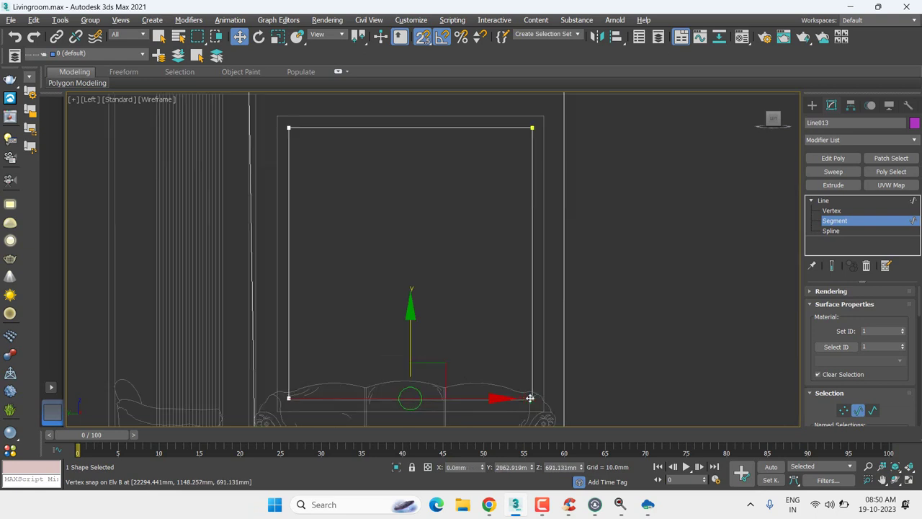
pyautogui.scroll(3, 530, 399)
pyautogui.scroll(2, 530, 398)
pyautogui.moveTo(655, 324)
pyautogui.mouseDown(button='middle')
pyautogui.moveTo(604, 319)
pyautogui.moveTo(795, 232)
pyautogui.mouseUp(button='middle')
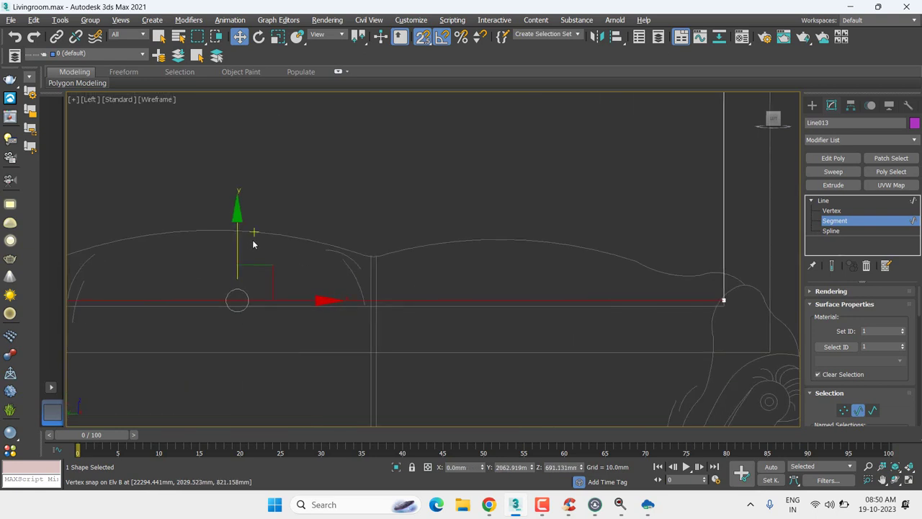
pyautogui.moveTo(238, 214); pyautogui.dragTo(724, 305)
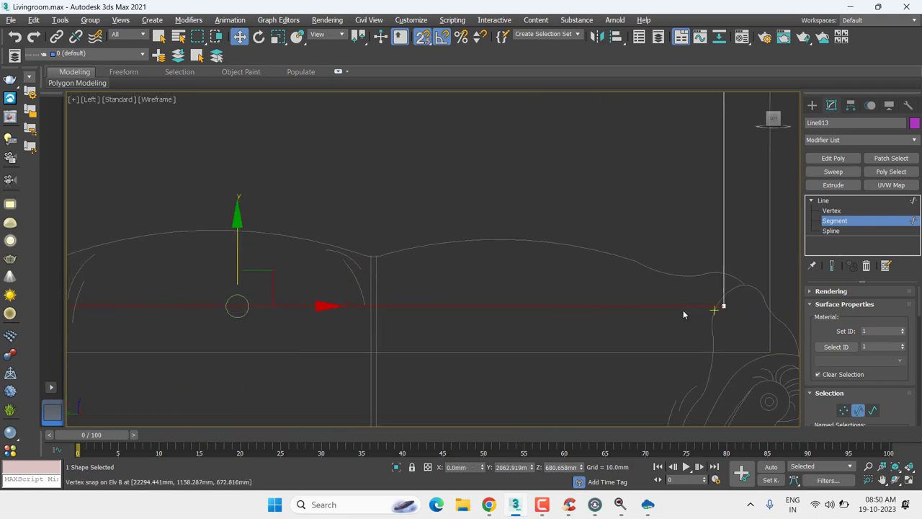
pyautogui.scroll(-5, 683, 312)
pyautogui.scroll(-1, 604, 308)
pyautogui.moveTo(604, 308); pyautogui.dragTo(593, 199, button='middle')
pyautogui.scroll(3, 362, 355)
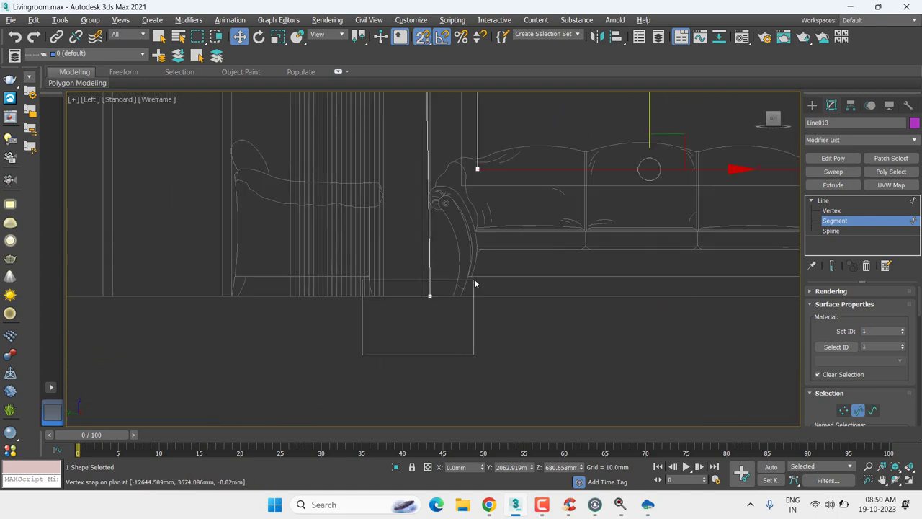
pyautogui.click(563, 287)
# - Select the outer left edge's bottom vertex and nudge it slightly left
pyautogui.press('1')
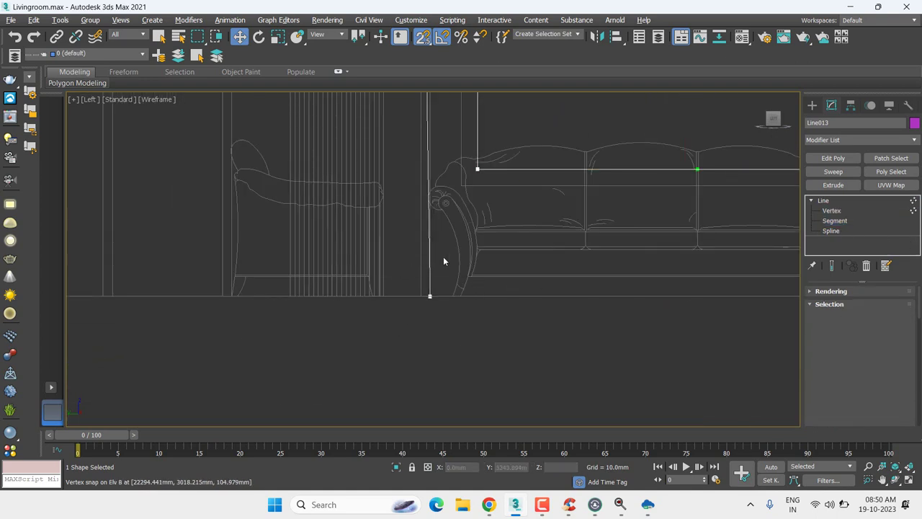
pyautogui.moveTo(442, 257)
pyautogui.mouseDown()
pyautogui.moveTo(421, 333)
pyautogui.moveTo(525, 267)
pyautogui.mouseUp()
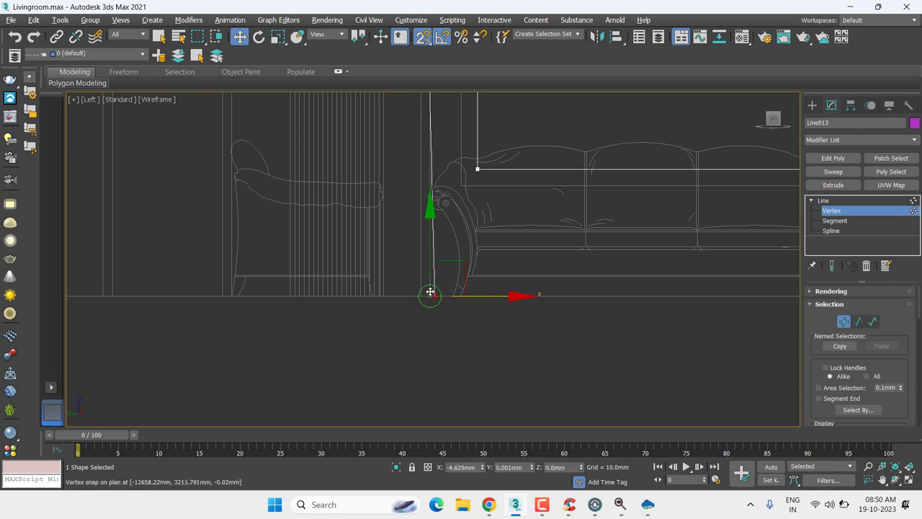
pyautogui.moveTo(430, 294); pyautogui.dragTo(418, 287)
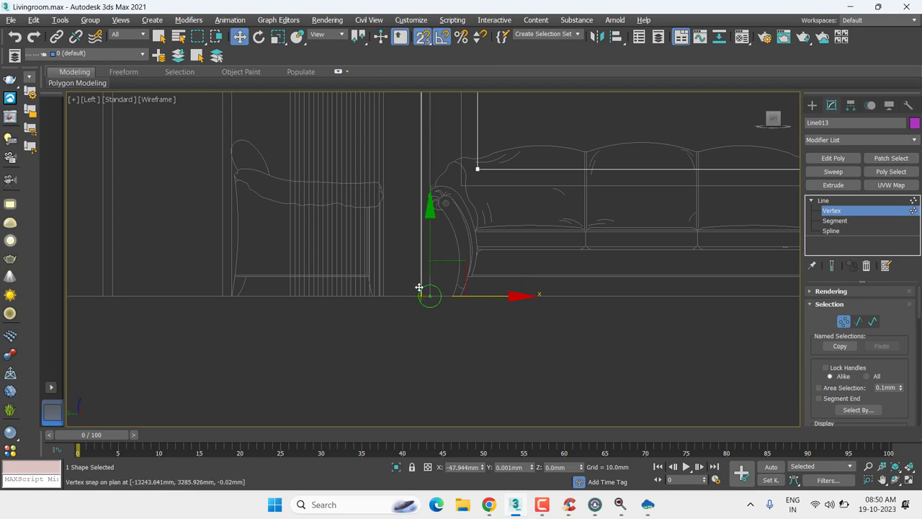
pyautogui.scroll(-3, 425, 299)
pyautogui.scroll(-2, 432, 310)
pyautogui.scroll(-1, 433, 302)
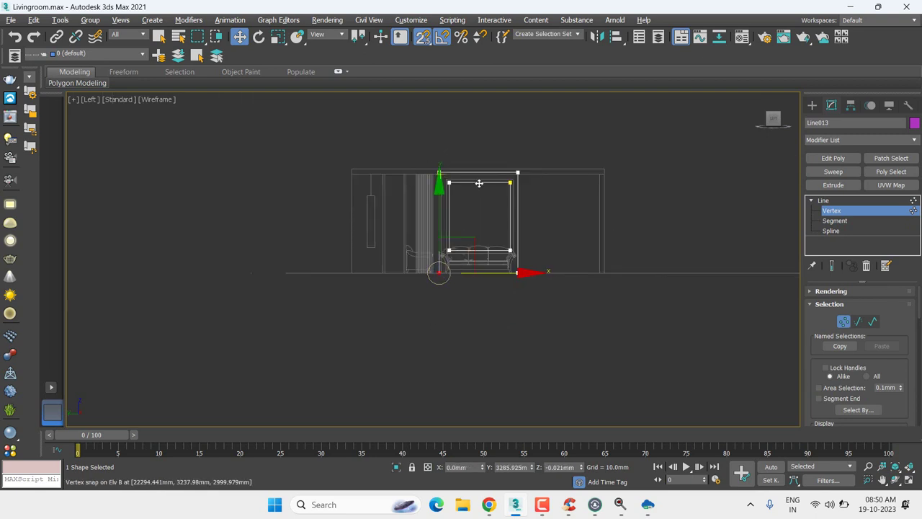
pyautogui.scroll(2, 425, 216)
pyautogui.scroll(2, 423, 168)
pyautogui.moveTo(522, 254); pyautogui.dragTo(528, 197, button='middle')
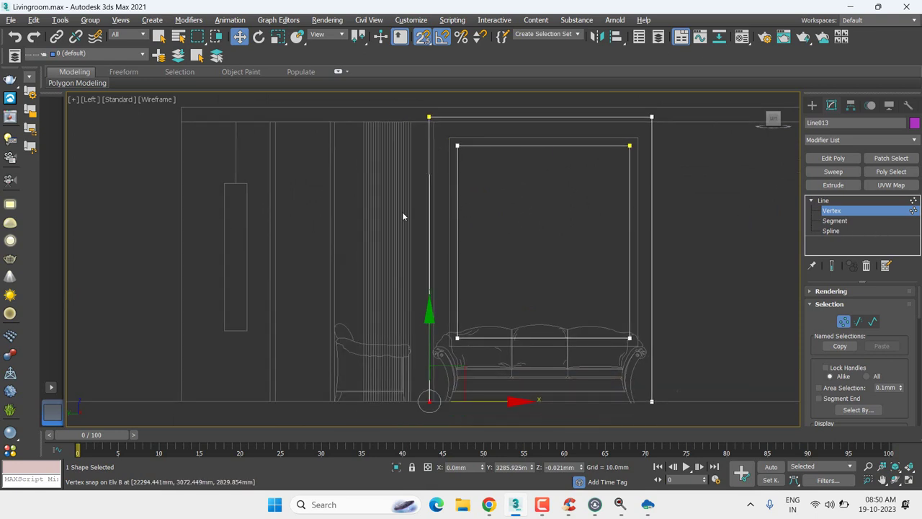
pyautogui.scroll(4, 425, 245)
# - Snap-move the outer frame's left vertical segment left to sit beside the slats
pyautogui.click(846, 220)
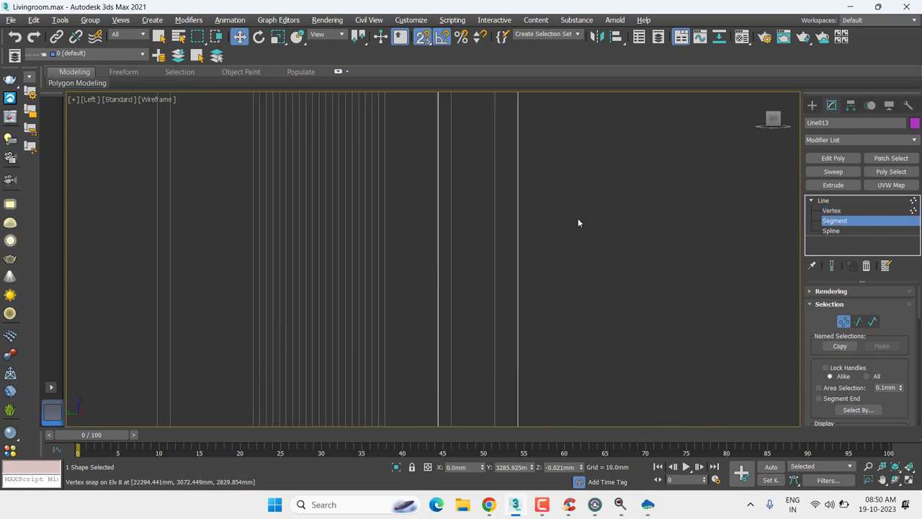
pyautogui.click(439, 185)
pyautogui.scroll(-5, 475, 246)
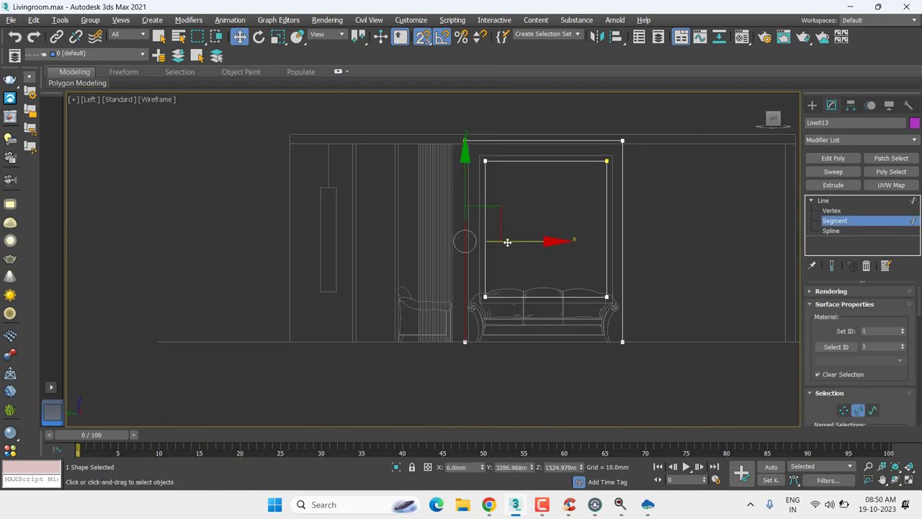
pyautogui.moveTo(507, 242)
pyautogui.mouseDown()
pyautogui.moveTo(470, 137)
pyautogui.moveTo(467, 342)
pyautogui.mouseUp()
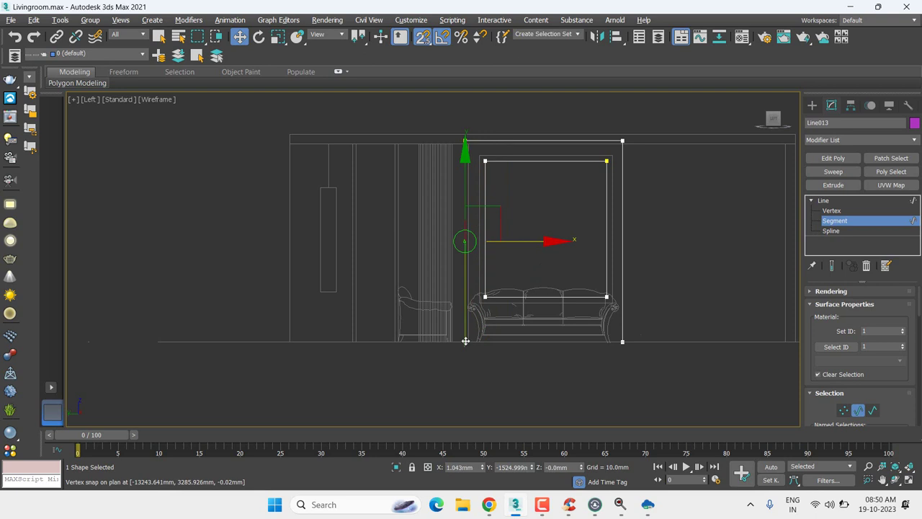
pyautogui.scroll(4, 471, 361)
pyautogui.scroll(-1, 461, 317)
pyautogui.scroll(-2, 472, 306)
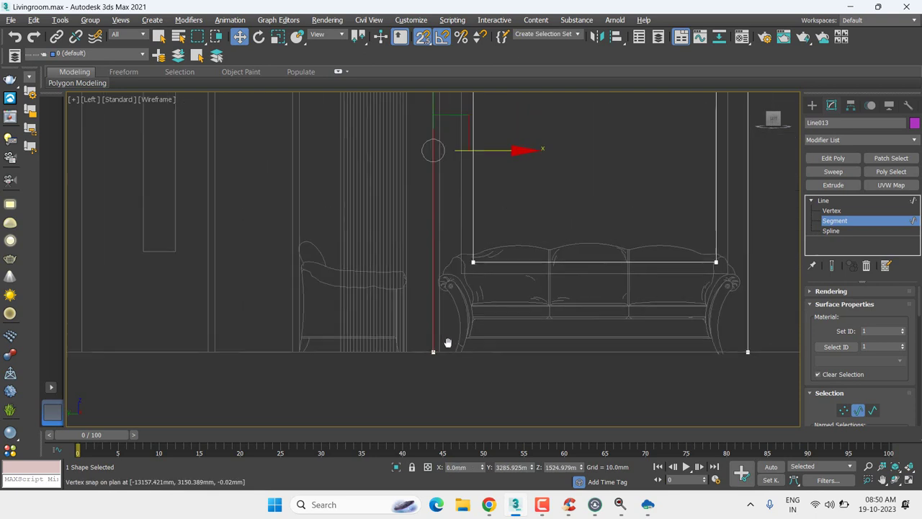
pyautogui.moveTo(467, 292); pyautogui.dragTo(439, 353)
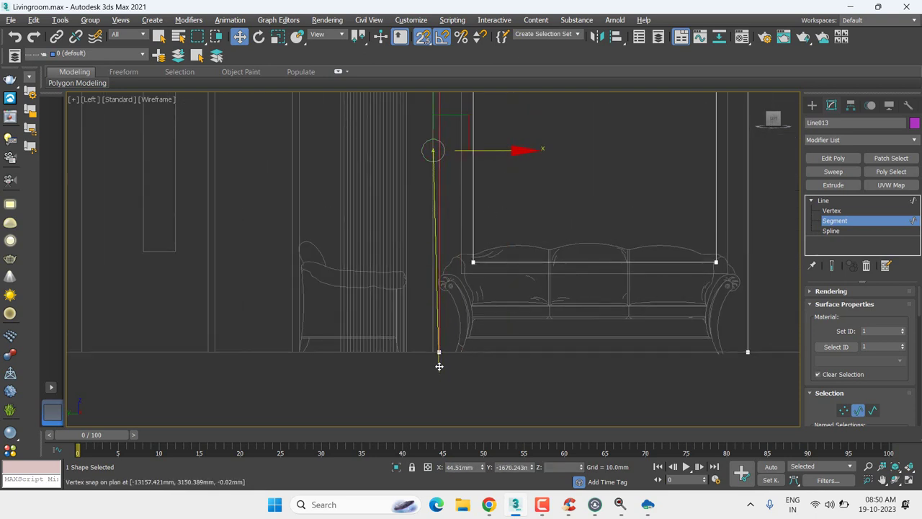
pyautogui.scroll(-3, 534, 351)
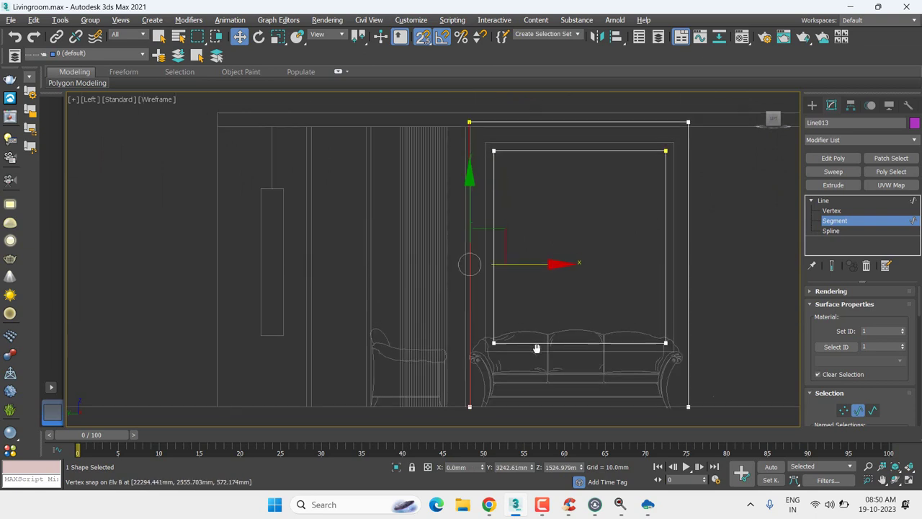
pyautogui.scroll(-3, 534, 353)
pyautogui.scroll(-2, 533, 358)
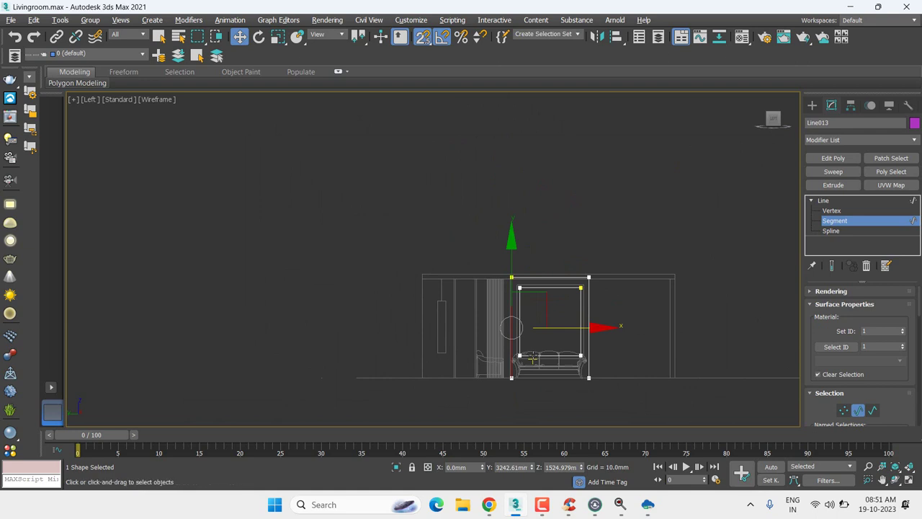
# - Return Line013 to object level and switch to the Top plan view
pyautogui.click(833, 201)
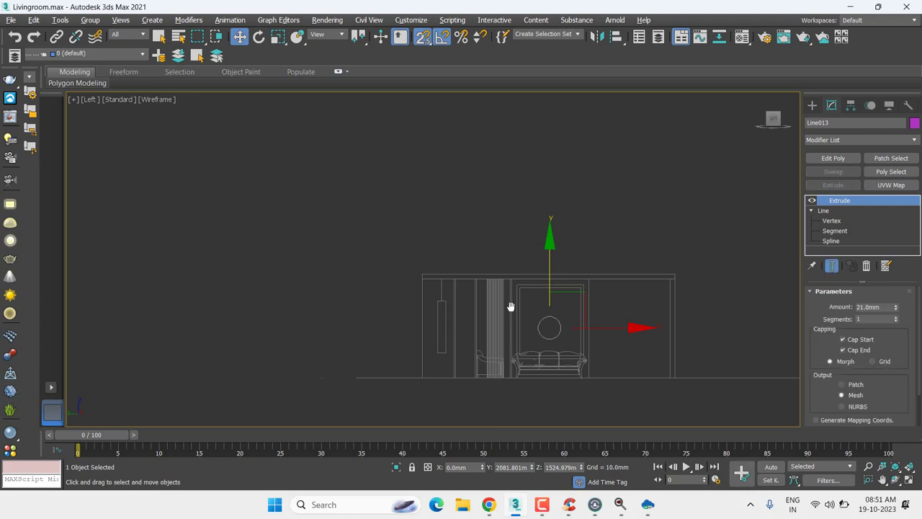
pyautogui.press('t')
pyautogui.scroll(-2, 509, 302)
pyautogui.scroll(-3, 519, 306)
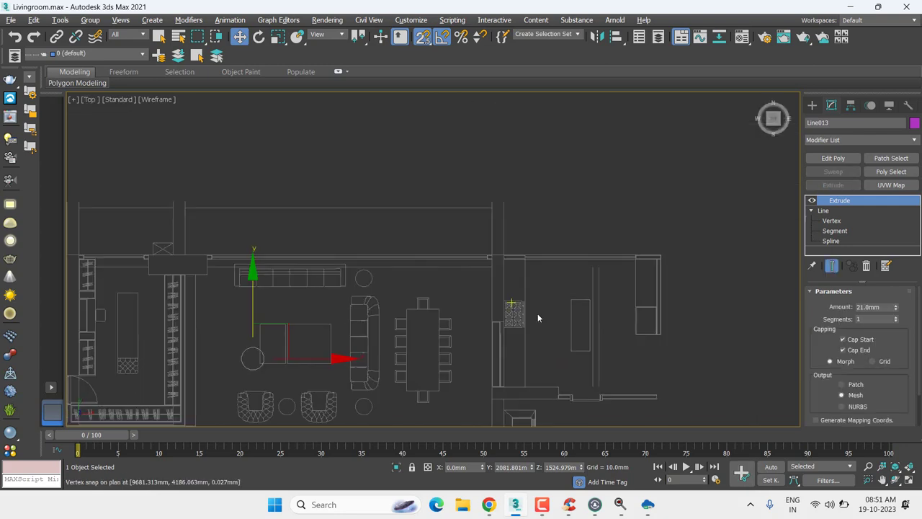
pyautogui.scroll(-2, 432, 320)
pyautogui.scroll(2, 360, 335)
pyautogui.scroll(2, 358, 317)
pyautogui.scroll(2, 331, 279)
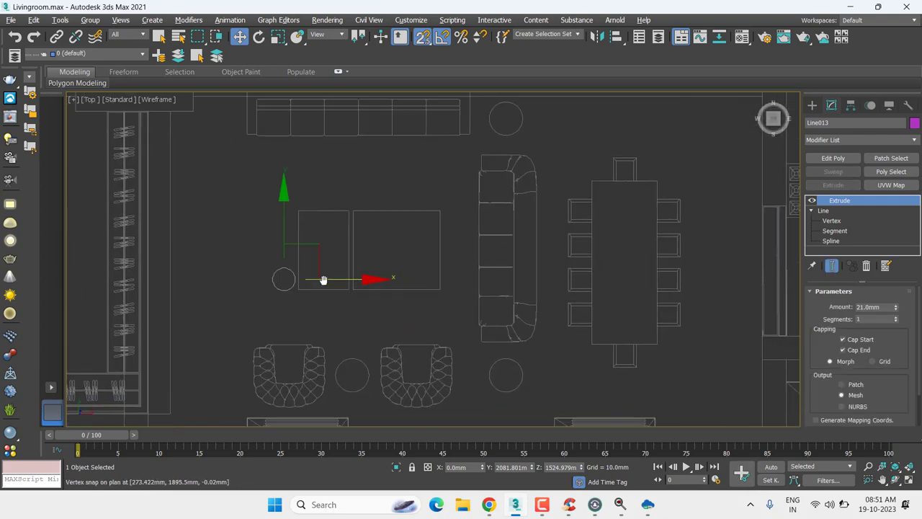
pyautogui.scroll(-1, 324, 281)
# - Snap-move the 21 mm extruded frame onto the living-room wall in plan
pyautogui.moveTo(306, 278); pyautogui.dragTo(639, 231)
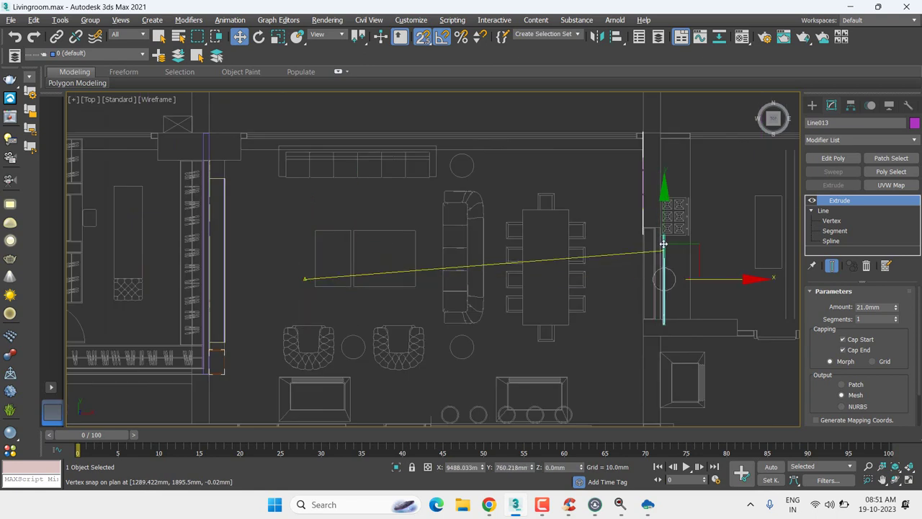
pyautogui.scroll(2, 645, 234)
pyautogui.scroll(2, 655, 235)
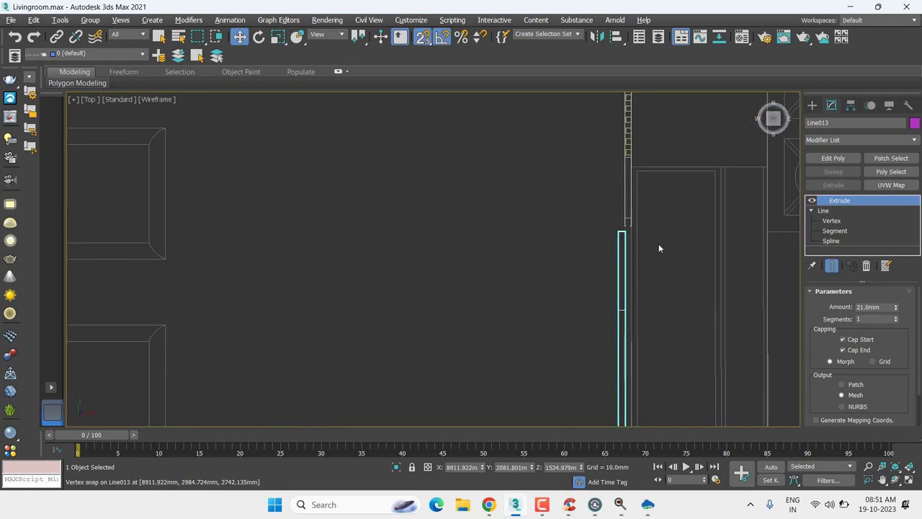
pyautogui.scroll(2, 607, 238)
pyautogui.scroll(2, 634, 233)
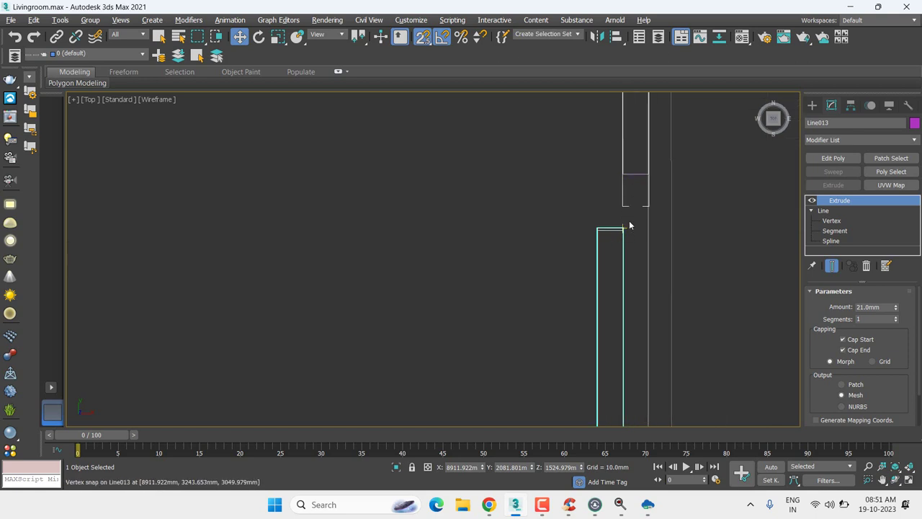
# - Lock the selection and slide the extruded frame 21 mm right against the wall piece
pyautogui.moveTo(629, 225); pyautogui.dragTo(601, 240, button='middle')
pyautogui.rightClick(600, 241)
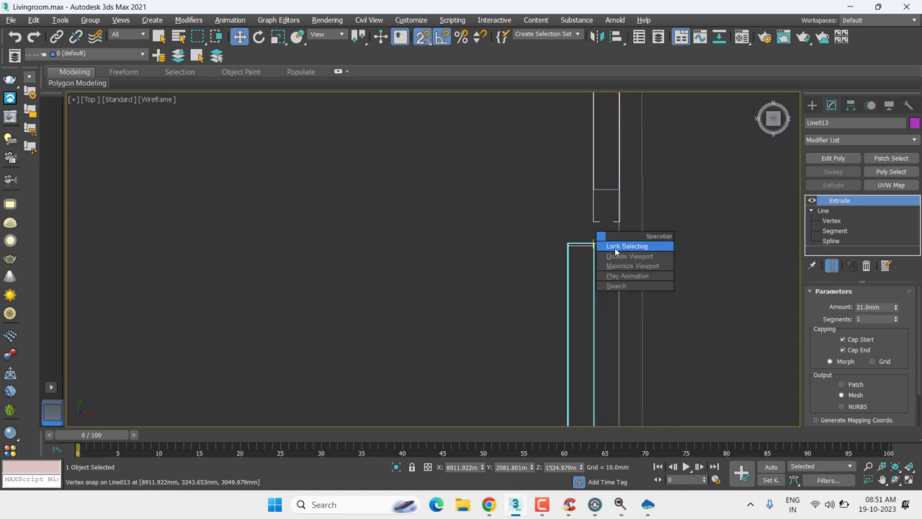
pyautogui.click(601, 245)
pyautogui.moveTo(598, 244); pyautogui.dragTo(618, 189)
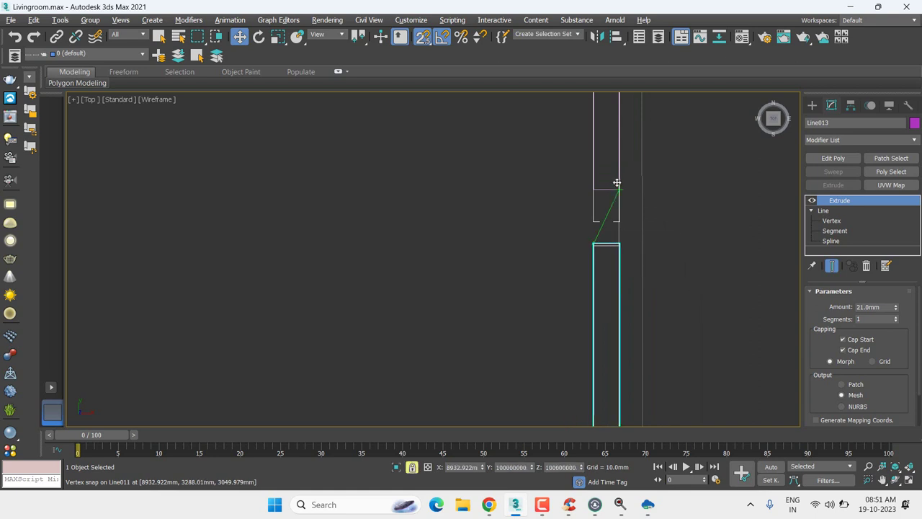
# - At Vertex level, snap the frame-end vertex left onto the wall line, undoing a stray slanting move
pyautogui.click(831, 221)
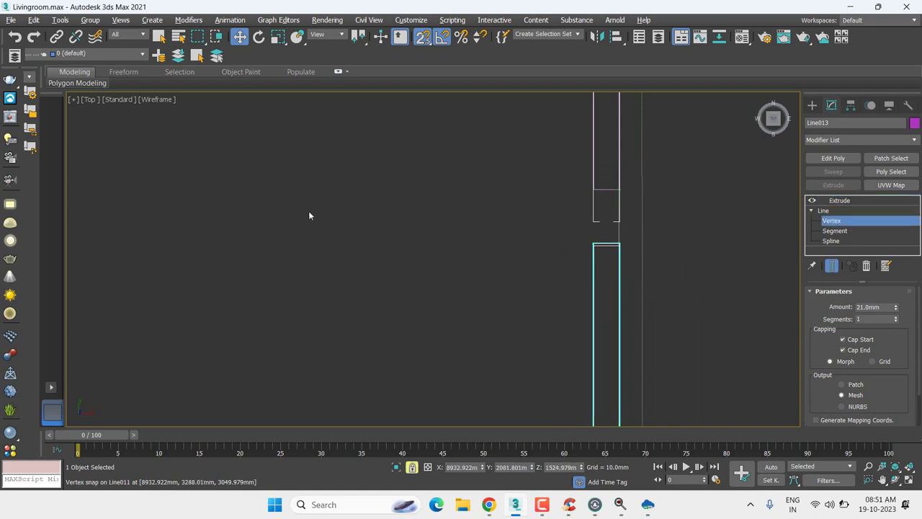
pyautogui.click(611, 243)
pyautogui.moveTo(640, 241)
pyautogui.mouseDown()
pyautogui.moveTo(603, 249)
pyautogui.moveTo(603, 269)
pyautogui.mouseUp()
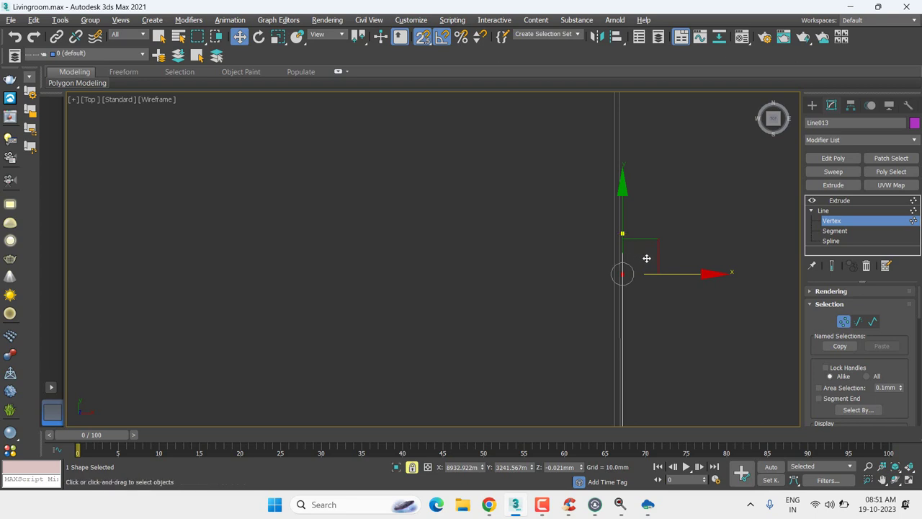
pyautogui.moveTo(623, 274); pyautogui.dragTo(657, 271)
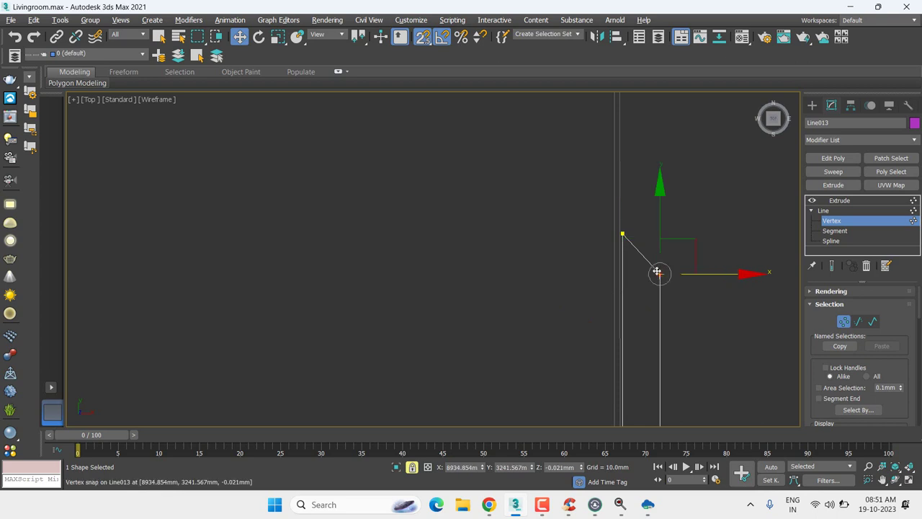
pyautogui.hotkey('ctrl', 'z')
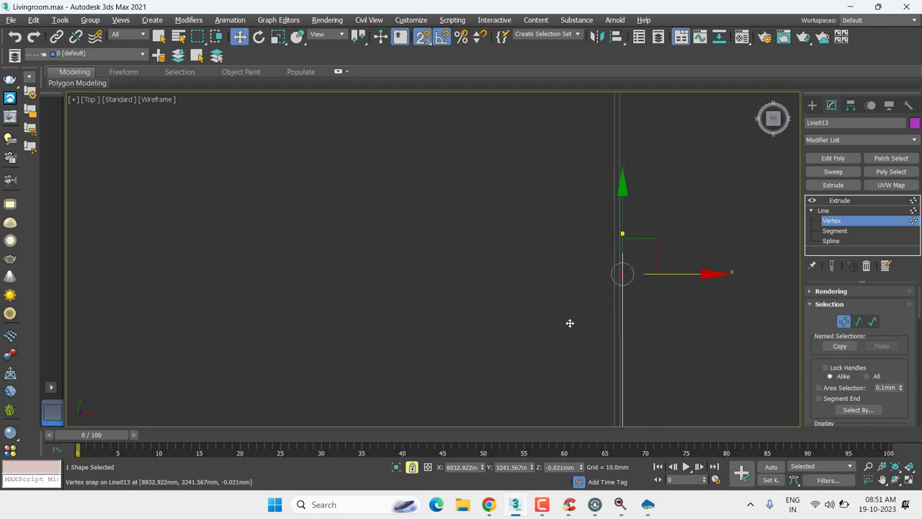
# - Unlock the selection and pick Line013's end vertices and its upper vertex
pyautogui.rightClick(569, 322)
pyautogui.click(589, 331)
pyautogui.moveTo(674, 277); pyautogui.dragTo(542, 291)
pyautogui.click(623, 232)
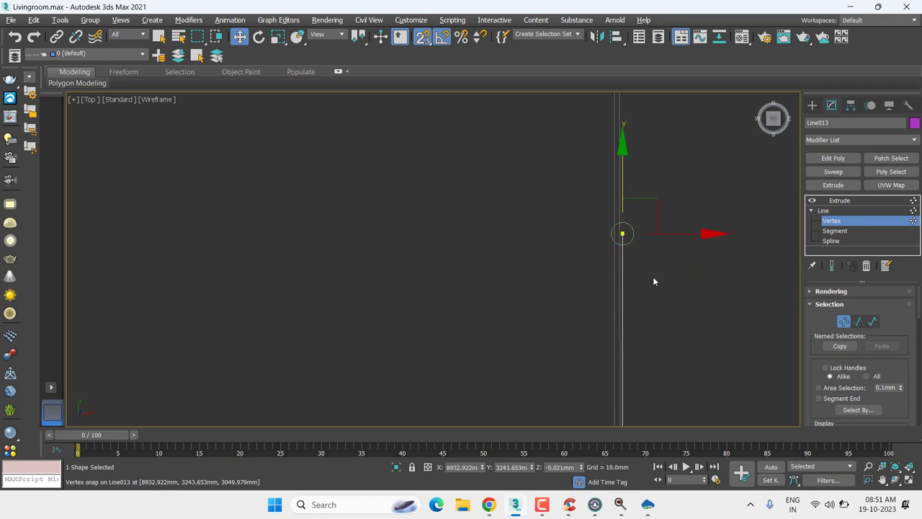
pyautogui.scroll(-2, 653, 288)
pyautogui.scroll(-2, 659, 306)
pyautogui.scroll(-1, 658, 310)
pyautogui.scroll(5, 634, 174)
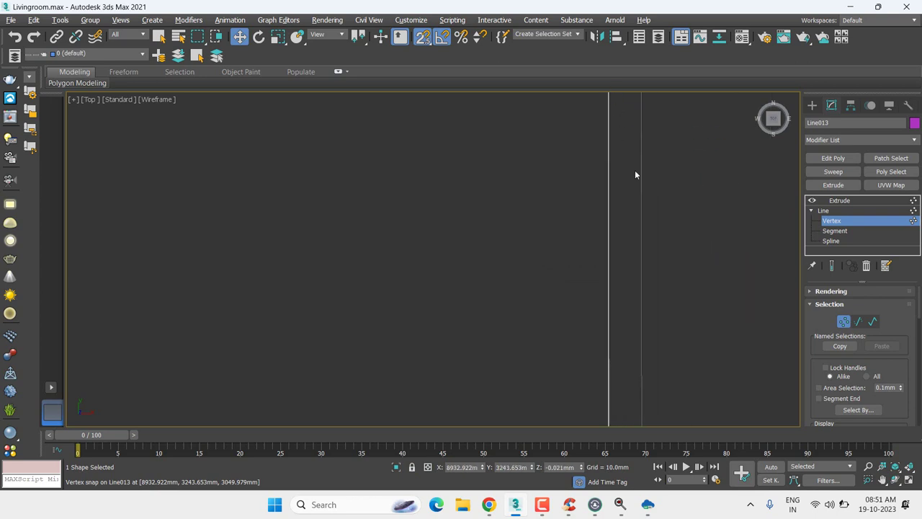
pyautogui.scroll(-3, 638, 313)
pyautogui.scroll(2, 605, 184)
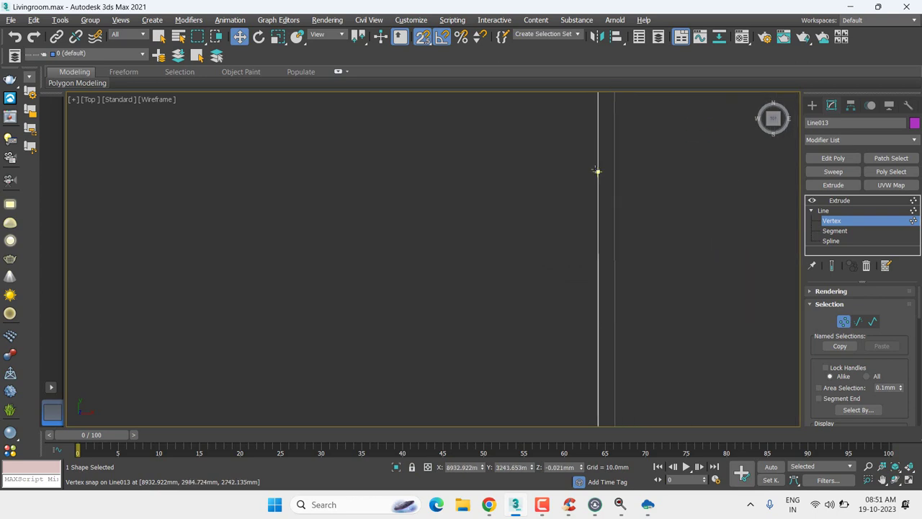
pyautogui.scroll(-2, 637, 227)
pyautogui.scroll(-1, 633, 245)
pyautogui.scroll(1, 605, 182)
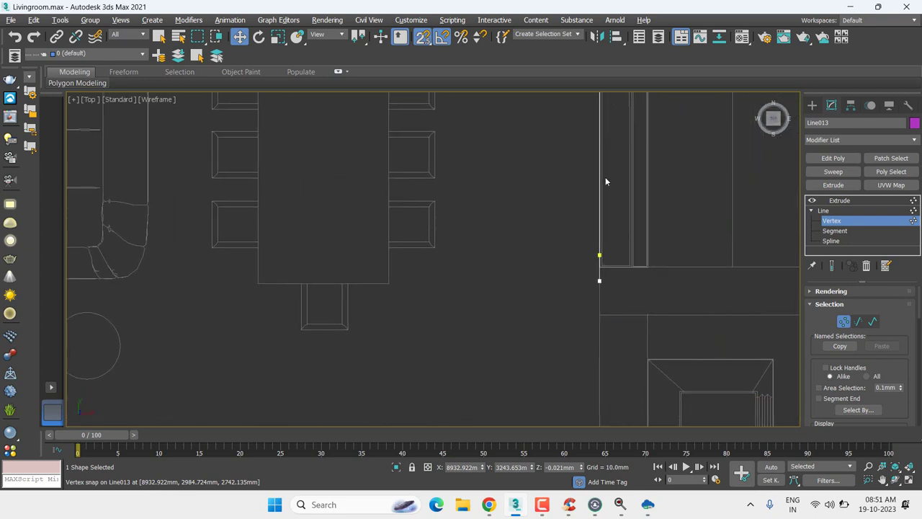
pyautogui.scroll(1, 607, 249)
pyautogui.scroll(2, 607, 249)
pyautogui.scroll(2, 510, 330)
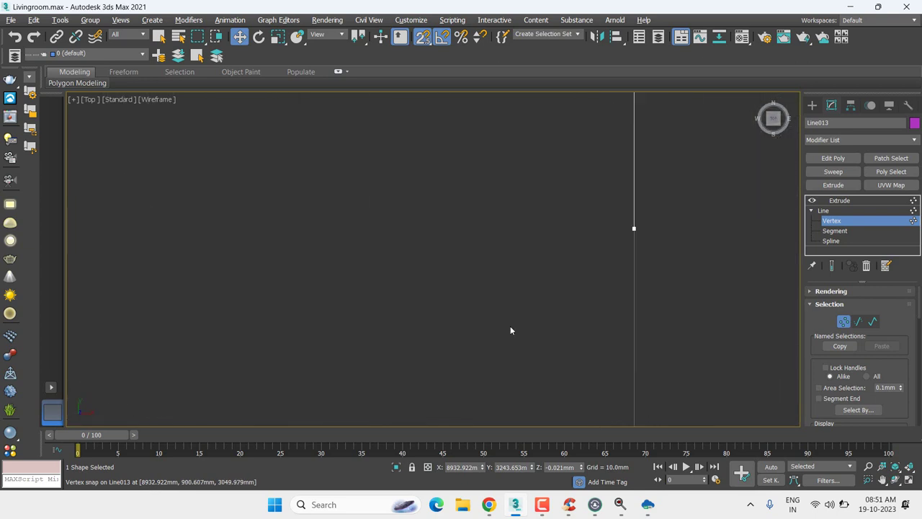
# - Return to the Extrude level and check the strip's fit among the furniture in plan
pyautogui.click(876, 201)
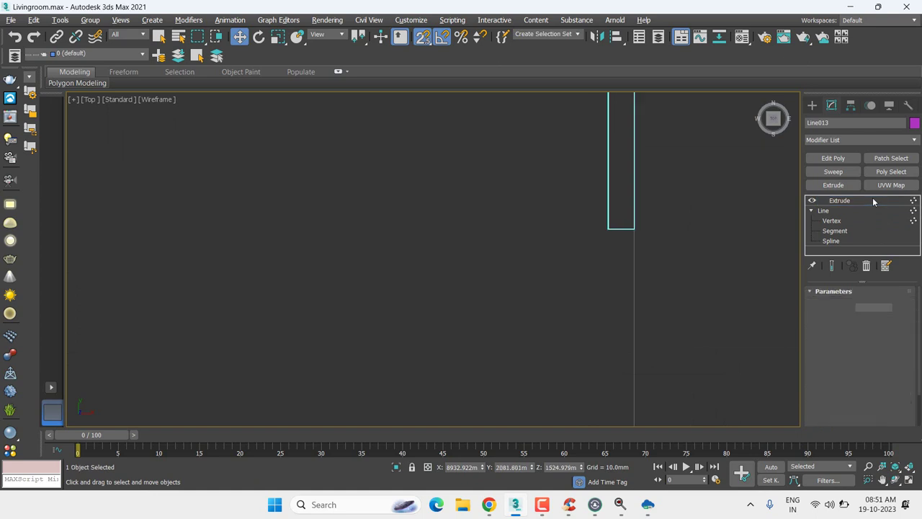
pyautogui.moveTo(650, 216); pyautogui.dragTo(628, 301, button='middle')
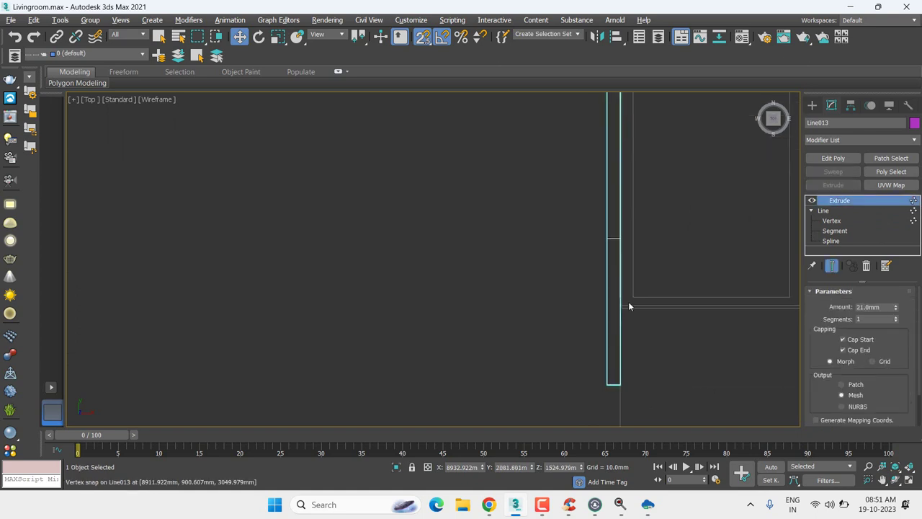
pyautogui.scroll(-1, 630, 229)
pyautogui.scroll(-2, 655, 215)
pyautogui.scroll(2, 652, 288)
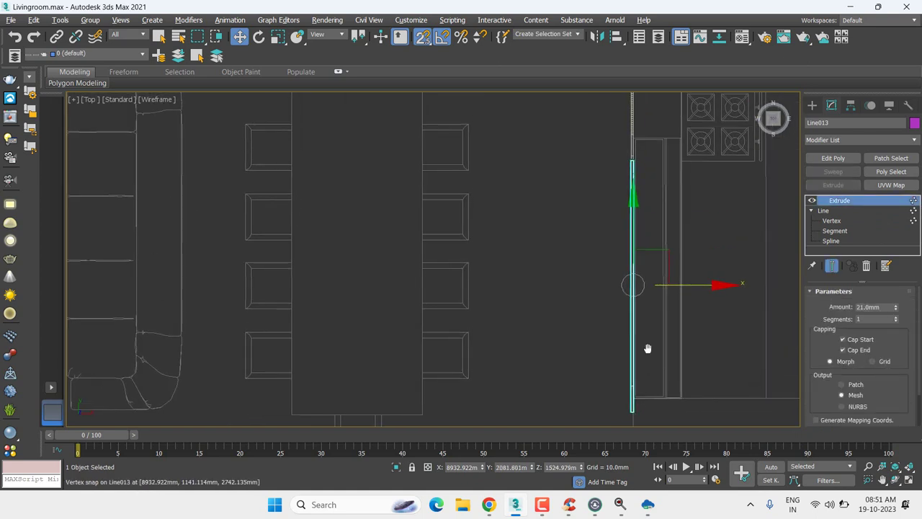
pyautogui.scroll(2, 634, 242)
pyautogui.scroll(2, 600, 255)
pyautogui.scroll(1, 515, 276)
pyautogui.moveTo(607, 201); pyautogui.dragTo(607, 311, button='middle')
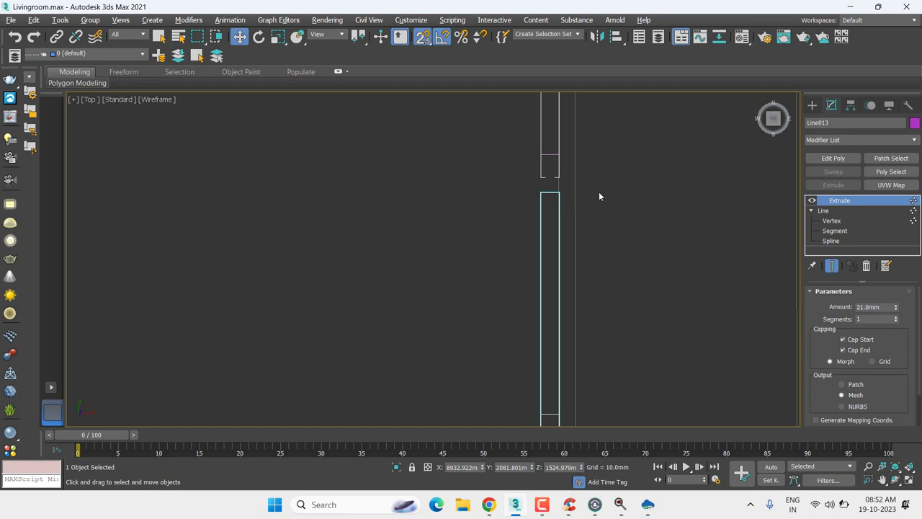
pyautogui.moveTo(599, 191); pyautogui.dragTo(561, 176, button='middle')
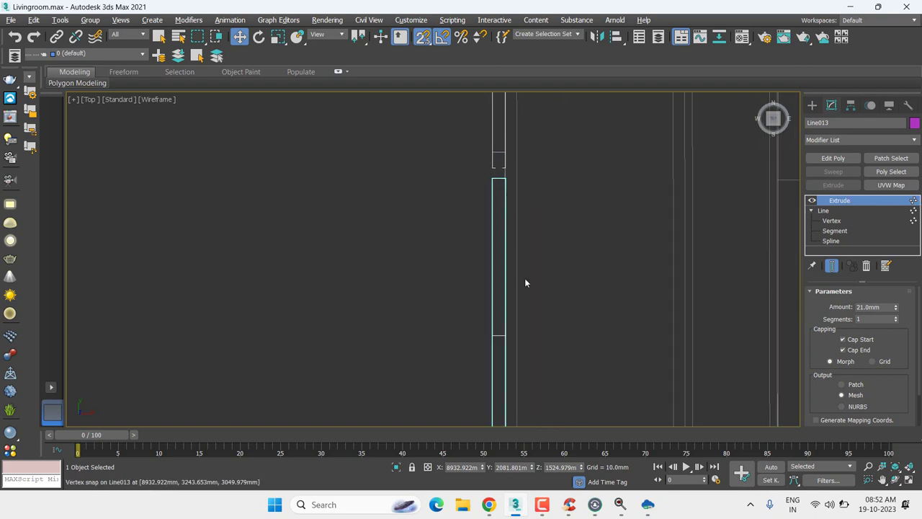
# - View the framed strip in the Front elevation, then in the Left elevation
pyautogui.press('f')
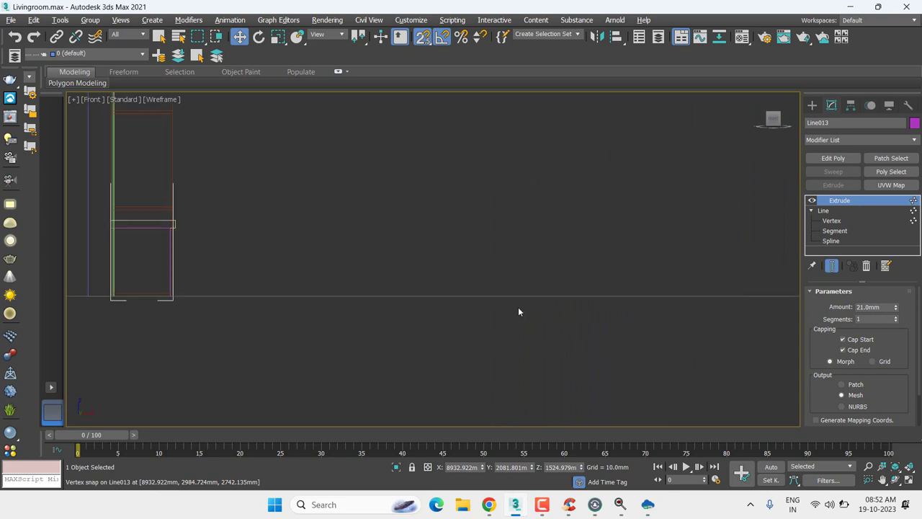
pyautogui.press('z')
pyautogui.press('l')
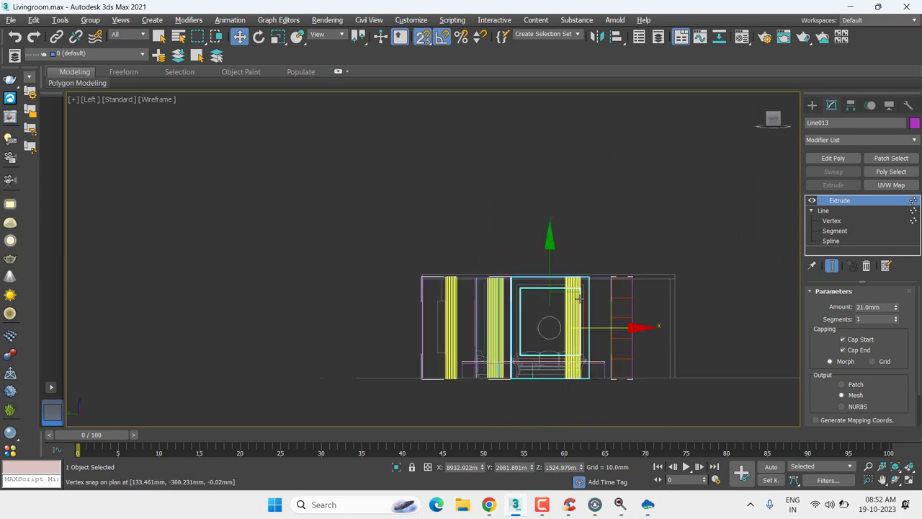
pyautogui.scroll(3, 578, 297)
# - Clone the framed panel as an independent Copy named Line014
pyautogui.rightClick(578, 298)
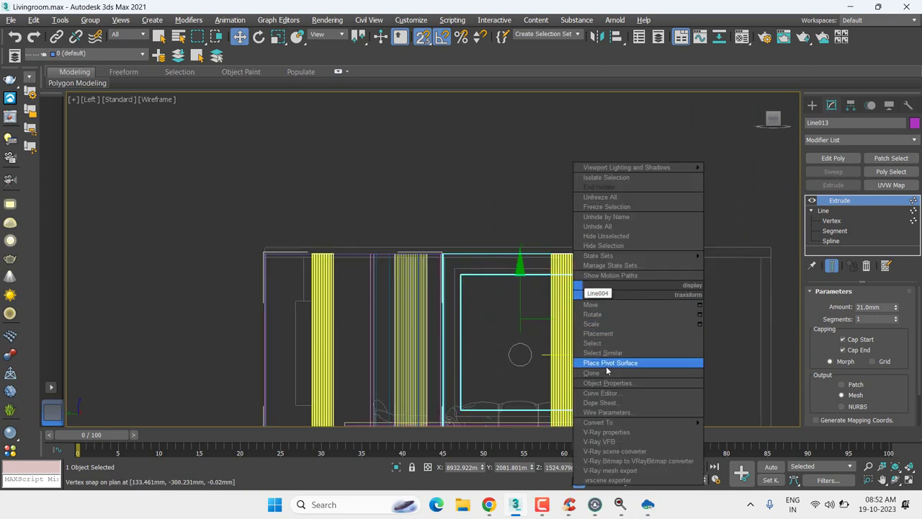
pyautogui.hotkey('ctrl', 'v')
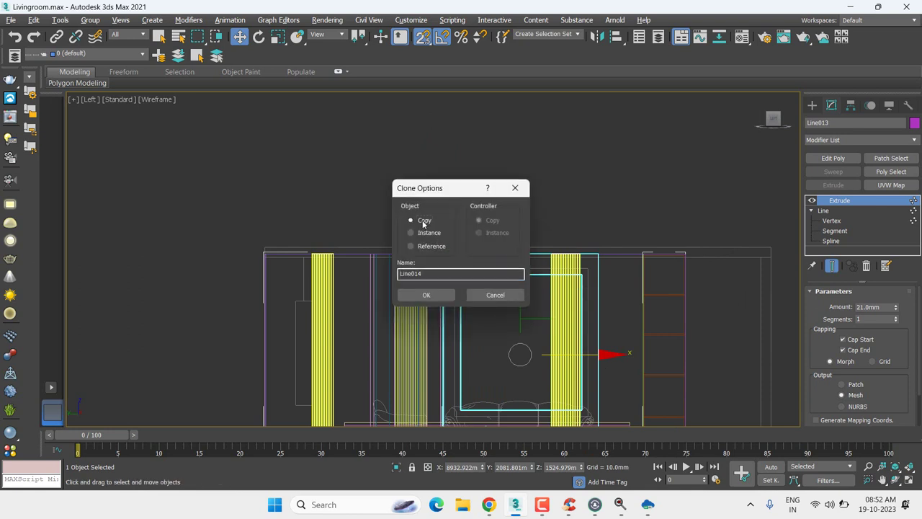
pyautogui.click(435, 294)
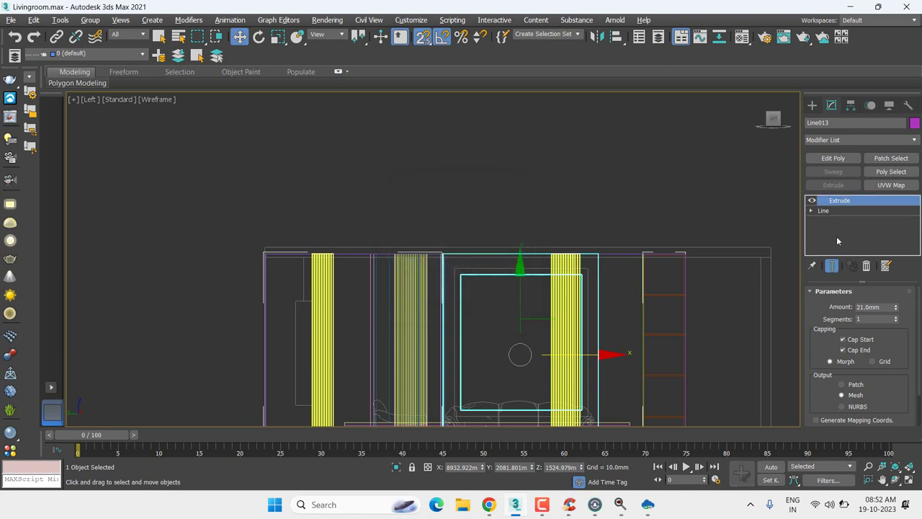
# - Inspect Line014's Spline sub-level, then return to its Extrude modifier
pyautogui.click(836, 237)
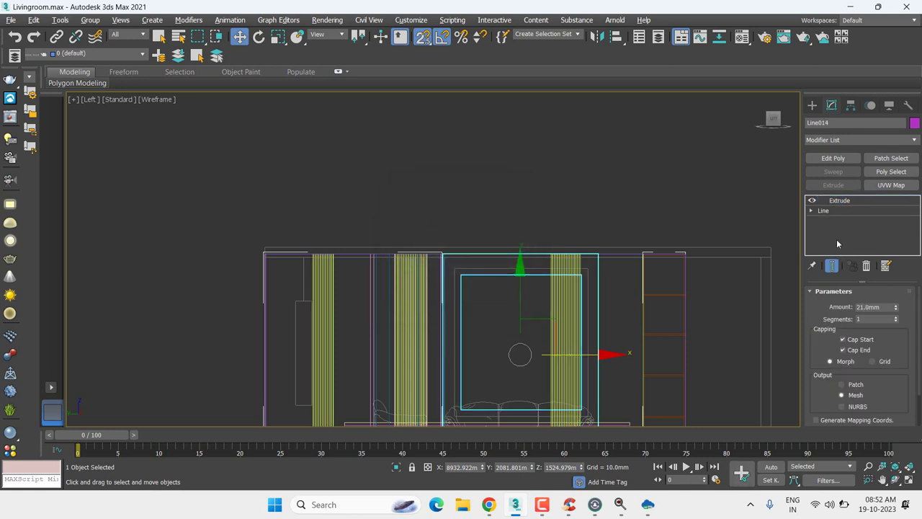
pyautogui.click(811, 210)
pyautogui.click(830, 241)
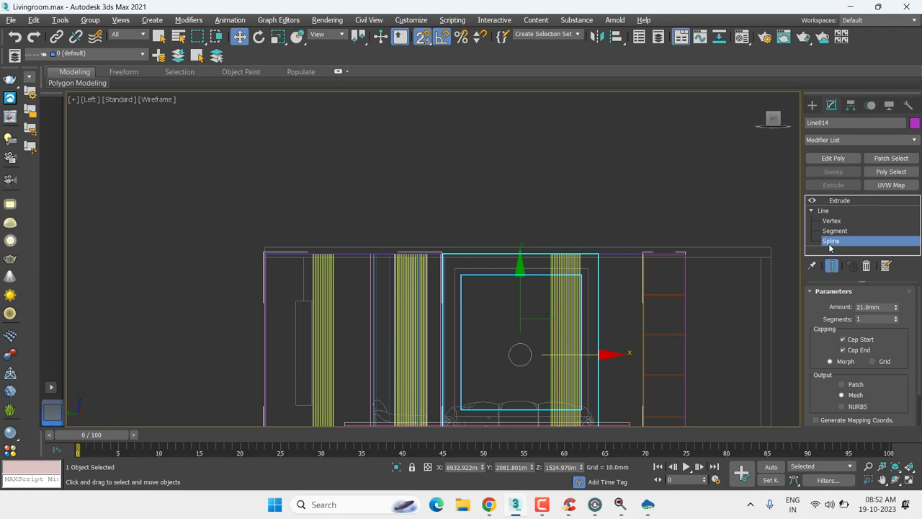
pyautogui.click(606, 254)
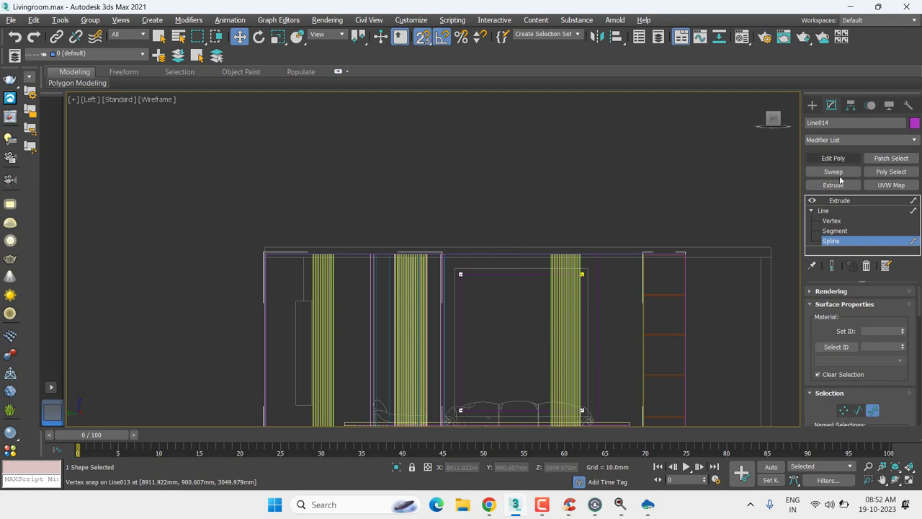
pyautogui.click(839, 201)
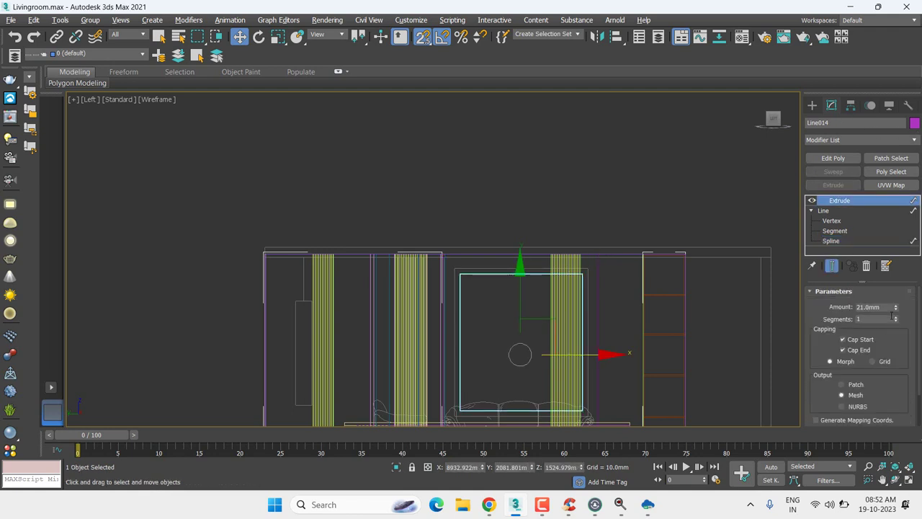
# - Set Line014's Extrude Amount to 1.0 mm
pyautogui.doubleClick(886, 307)
pyautogui.write('1')
pyautogui.press('Return')
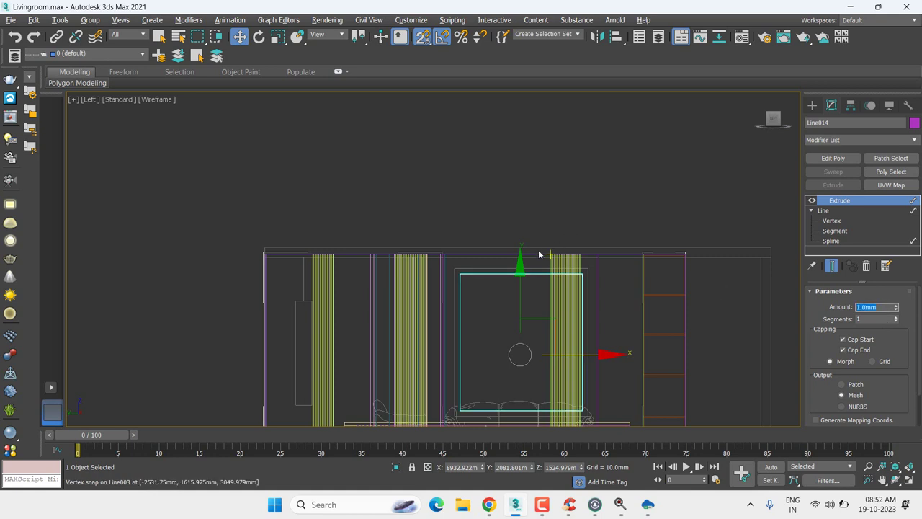
# - Frame Line014 in the Top view and inspect its placement near the table, chairs and wall line
pyautogui.press('t')
pyautogui.press('z')
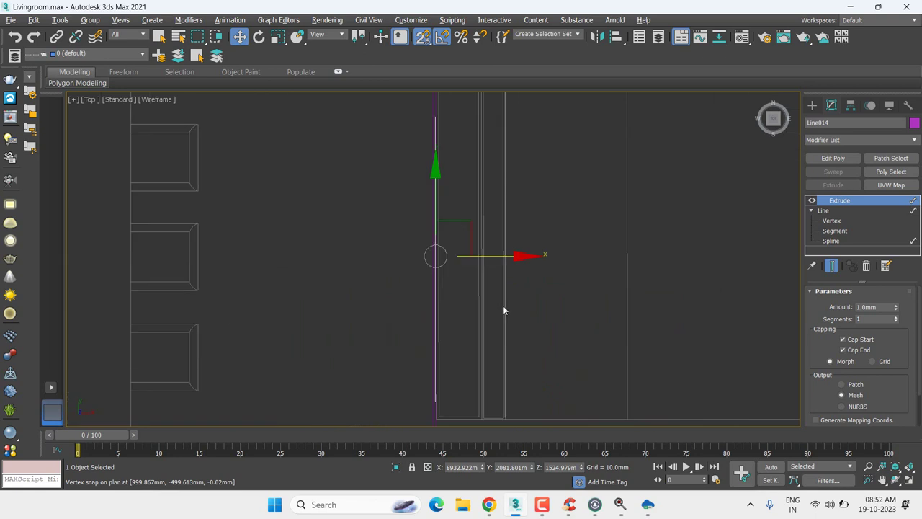
pyautogui.scroll(-2, 503, 306)
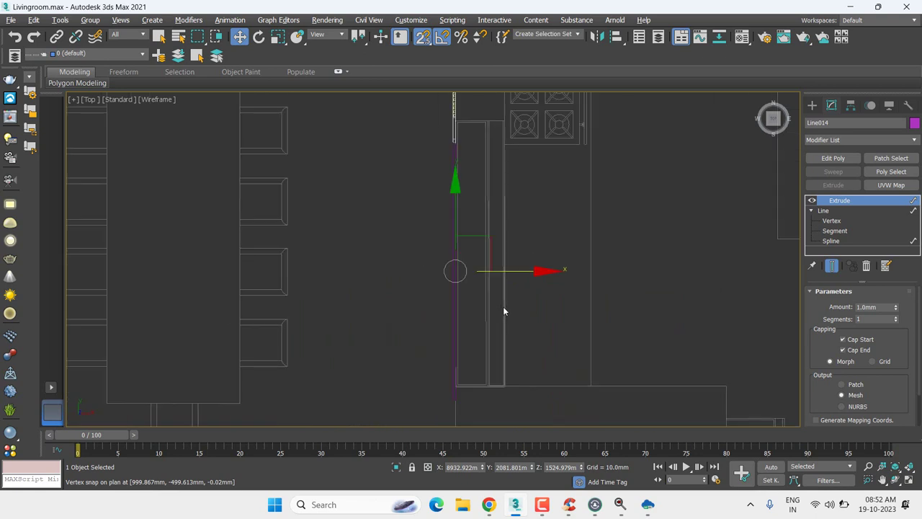
pyautogui.moveTo(502, 306); pyautogui.dragTo(463, 311, button='middle')
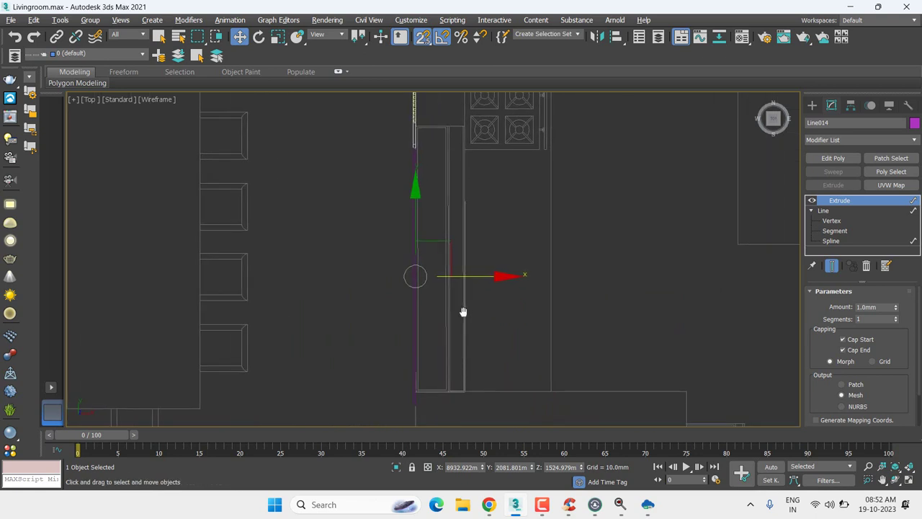
pyautogui.scroll(2, 460, 291)
pyautogui.scroll(-2, 439, 270)
pyautogui.scroll(2, 406, 201)
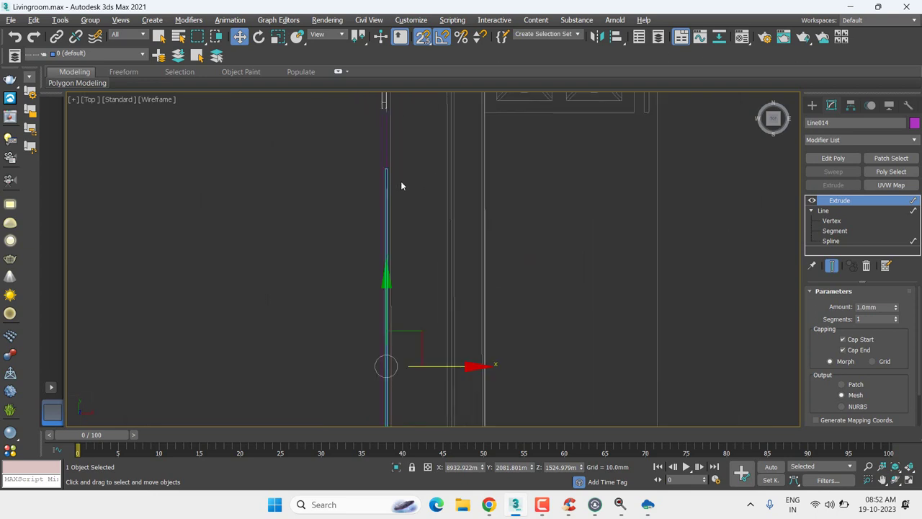
pyautogui.scroll(1, 397, 182)
pyautogui.scroll(-2, 383, 197)
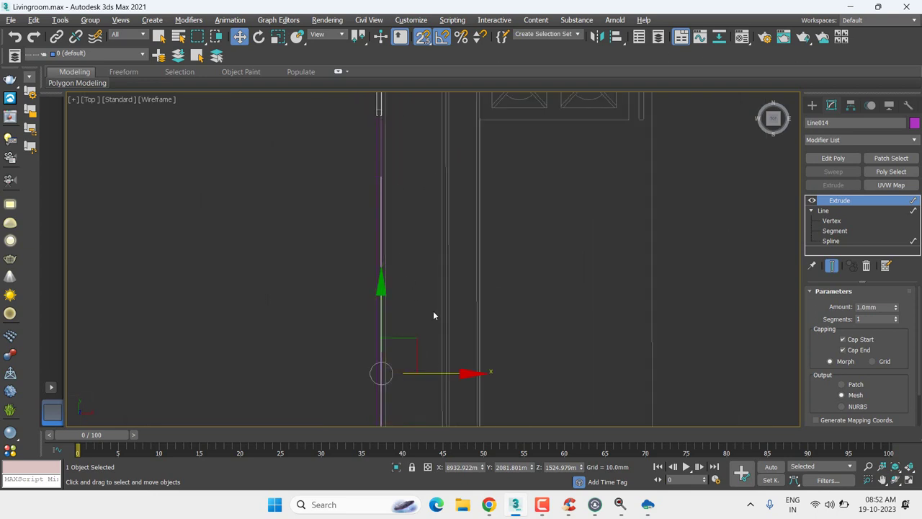
pyautogui.scroll(-2, 420, 357)
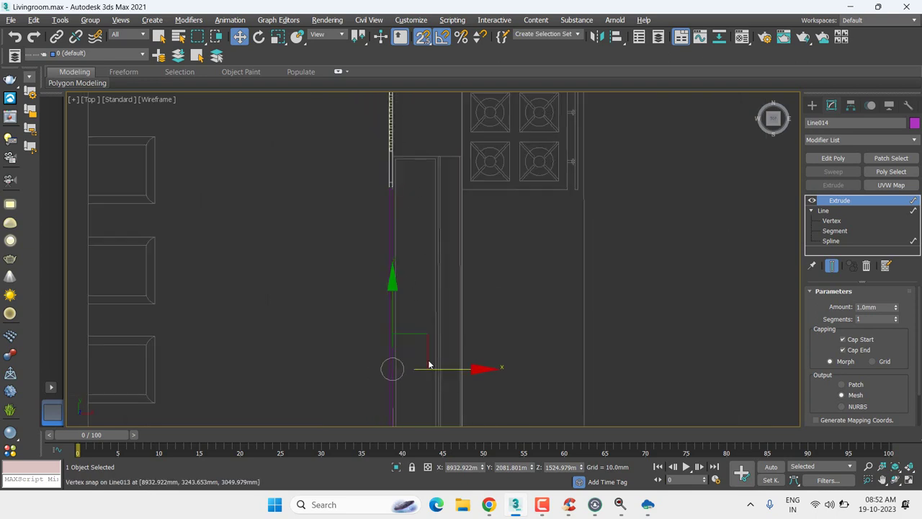
pyautogui.scroll(-2, 447, 360)
pyautogui.scroll(1, 441, 325)
pyautogui.scroll(3, 407, 270)
pyautogui.scroll(2, 408, 271)
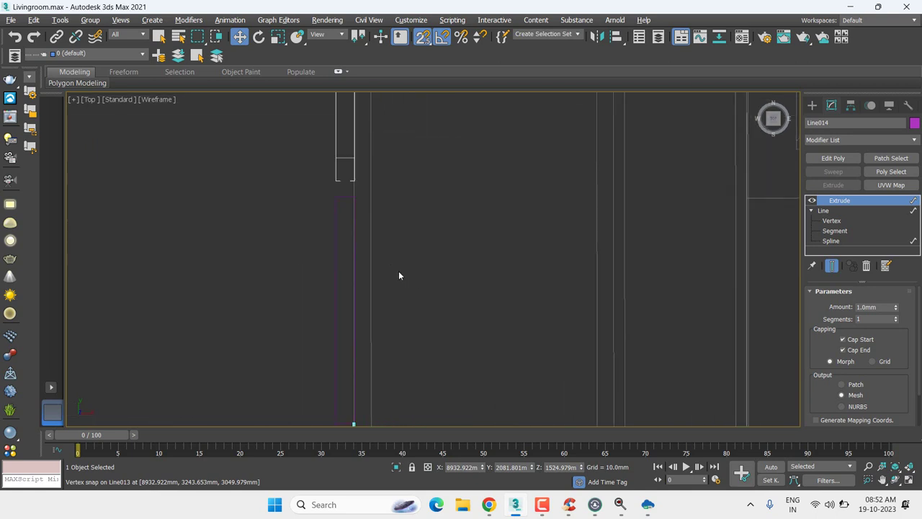
pyautogui.moveTo(404, 280); pyautogui.dragTo(511, 191, button='middle')
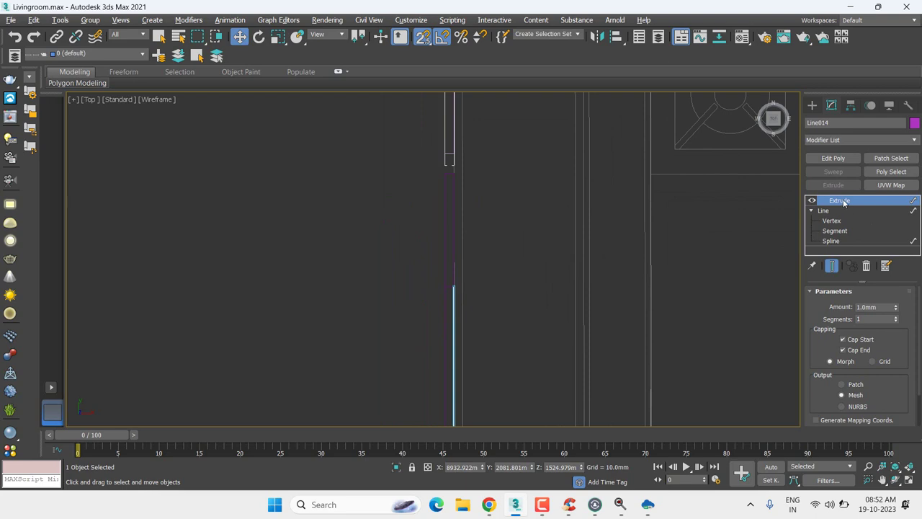
# - In Perspective, tilt the view and zoom to both selected panels
pyautogui.press('p')
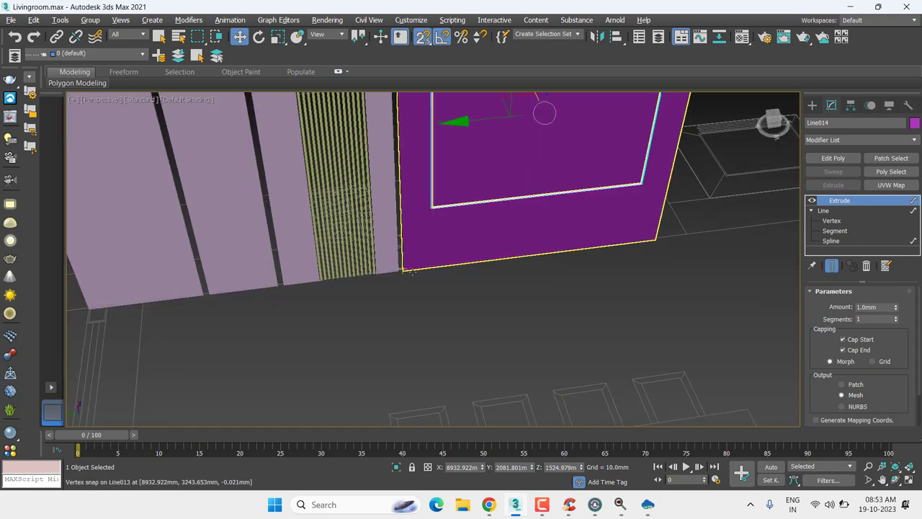
pyautogui.moveTo(408, 257)
pyautogui.keyDown('alt'); pyautogui.mouseDown(button='middle')
pyautogui.moveTo(401, 293)
pyautogui.moveTo(360, 288)
pyautogui.moveTo(473, 215)
pyautogui.moveTo(428, 377)
pyautogui.moveTo(397, 318)
pyautogui.mouseUp(button='middle'); pyautogui.keyUp('alt')
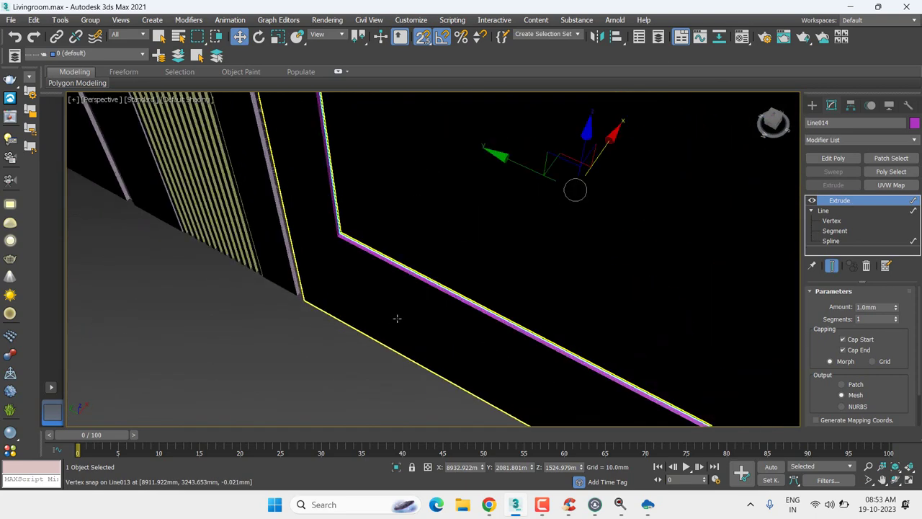
pyautogui.keyDown('ctrl'); pyautogui.click(435, 225); pyautogui.keyUp('ctrl')
pyautogui.press('z')
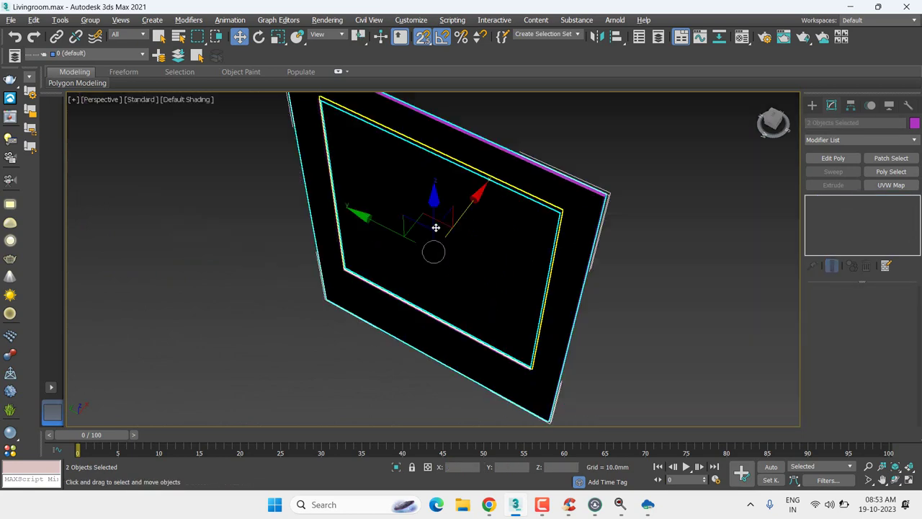
# - In the Top view, isolate one of the two panels and pan to the frame outline
pyautogui.press('t')
pyautogui.press('z')
pyautogui.scroll(2, 397, 123)
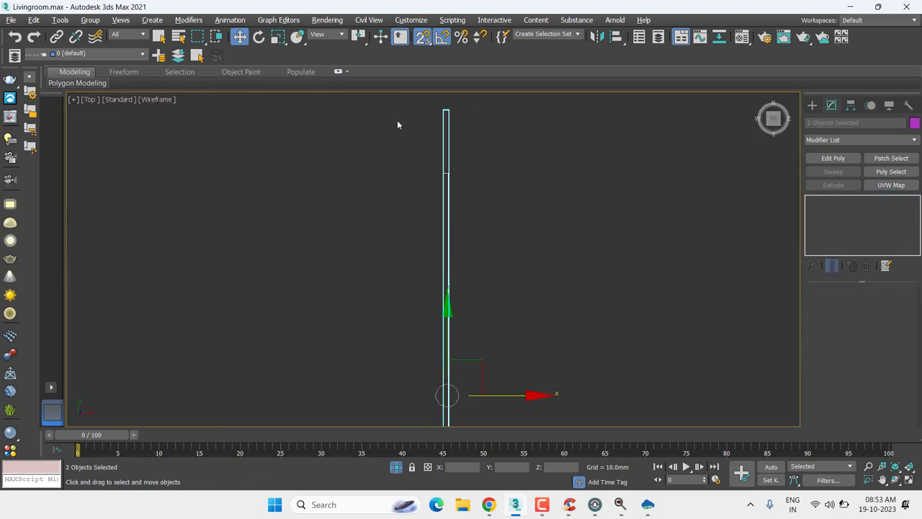
pyautogui.scroll(2, 403, 126)
pyautogui.scroll(5, 471, 152)
pyautogui.scroll(4, 443, 243)
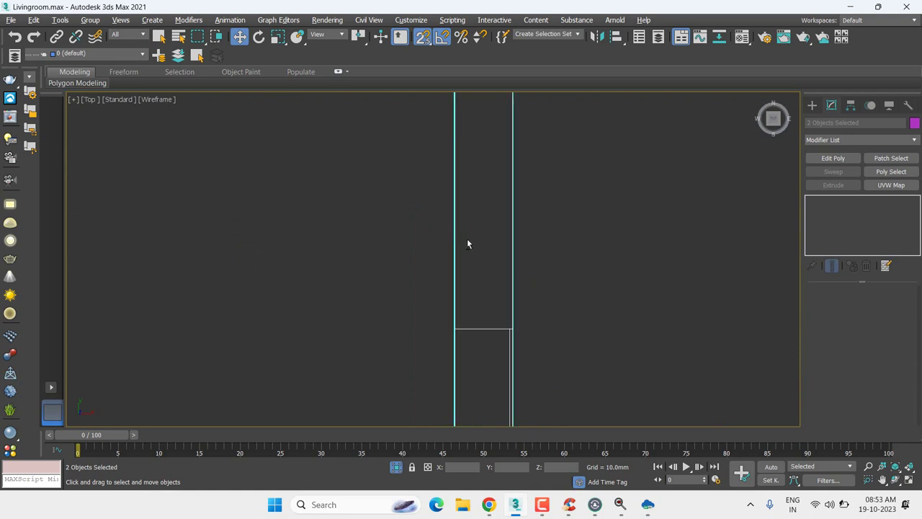
pyautogui.moveTo(467, 239); pyautogui.dragTo(405, 268)
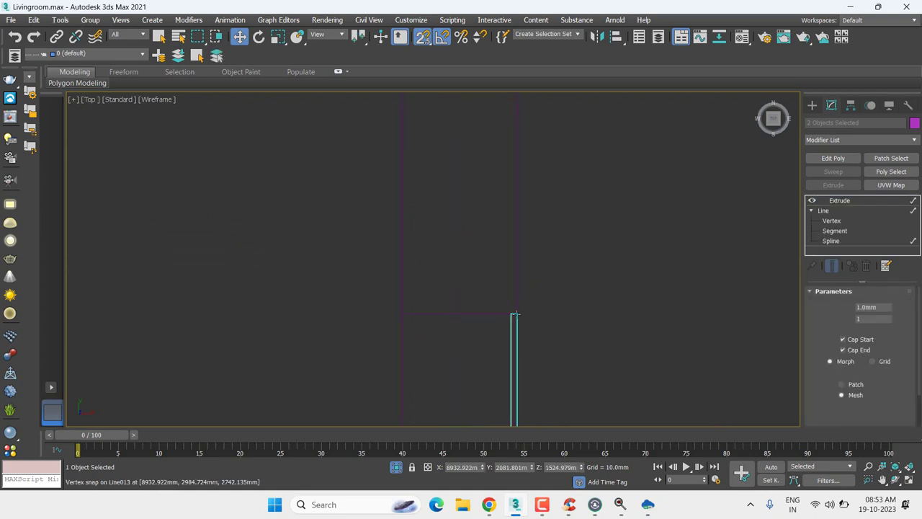
pyautogui.scroll(-2, 516, 315)
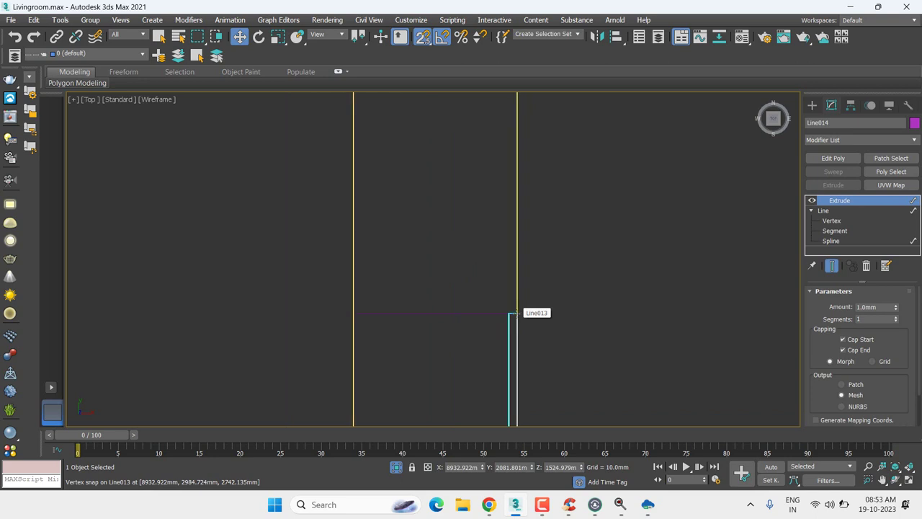
pyautogui.scroll(-3, 516, 315)
pyautogui.moveTo(515, 315)
pyautogui.mouseDown(button='middle')
pyautogui.moveTo(469, 288)
pyautogui.moveTo(515, 309)
pyautogui.moveTo(644, 296)
pyautogui.mouseUp(button='middle')
# - Back in Perspective, deselect and zoom in on the frame corner on the wall
pyautogui.press('p')
pyautogui.click(644, 296)
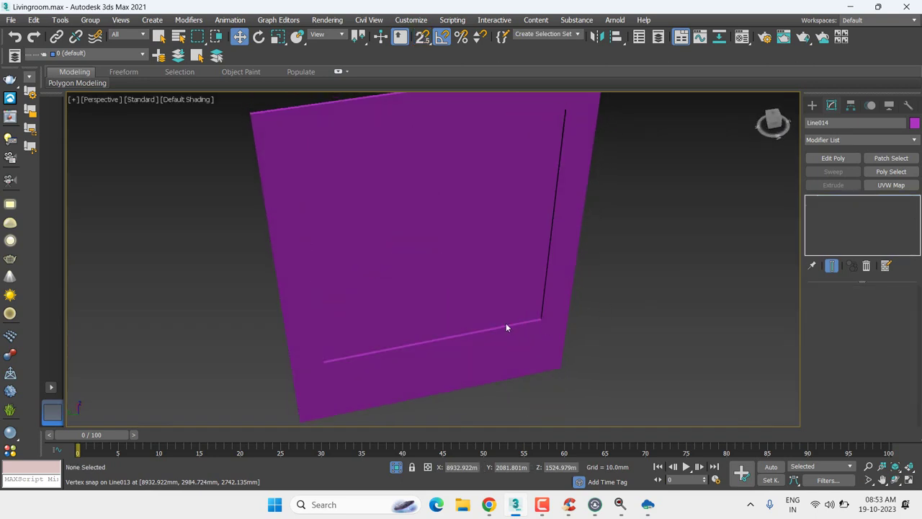
pyautogui.scroll(5, 505, 323)
pyautogui.scroll(-1, 505, 322)
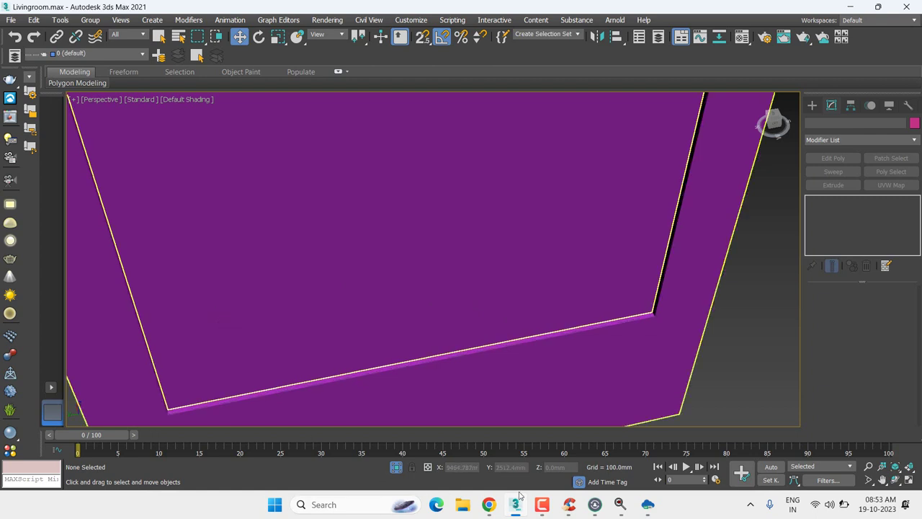
pyautogui.moveTo(489, 504)
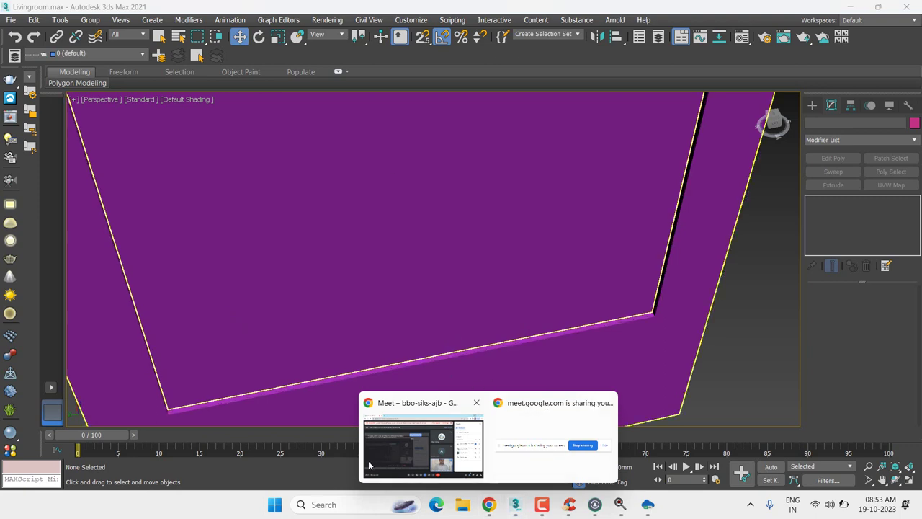
# - Bring the Meet window forward and add a blank tab beside the call
pyautogui.click(369, 466)
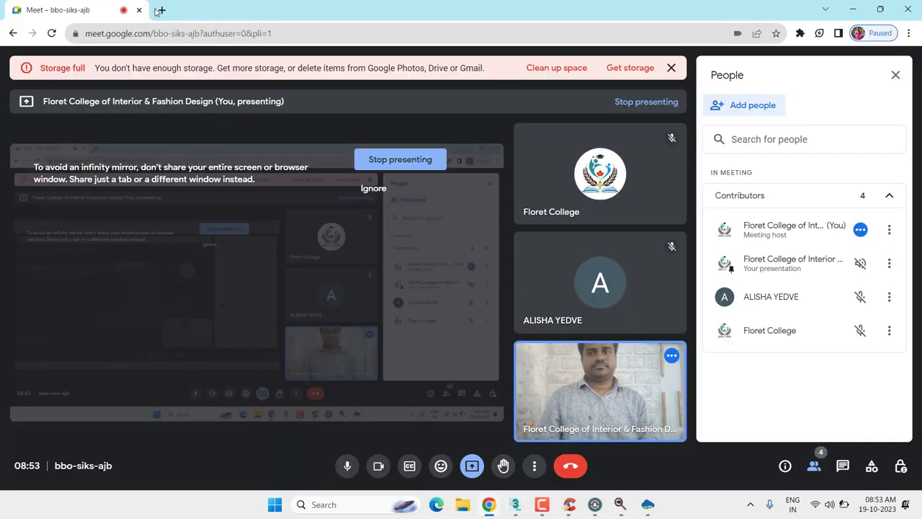
pyautogui.click(161, 10)
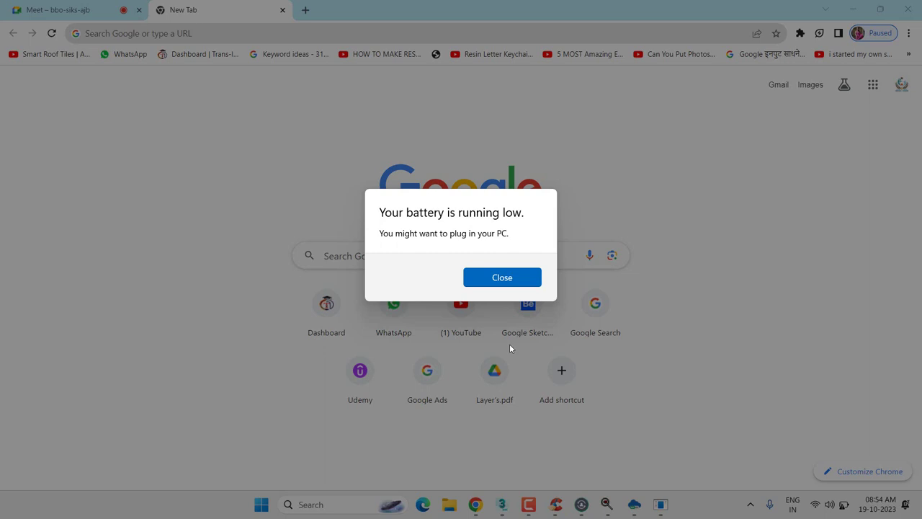
# - Dismiss the battery warning, Google '3d sky' and open 3dsky.org
pyautogui.click(502, 277)
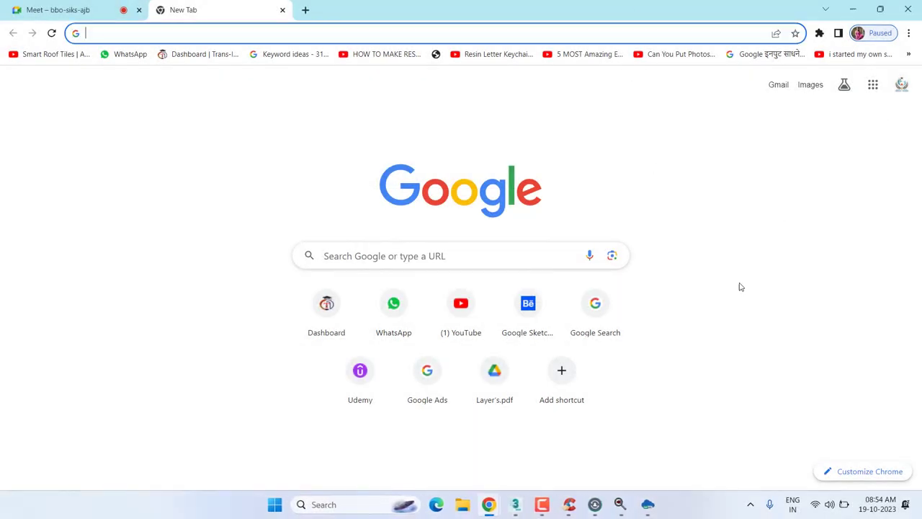
pyautogui.click(596, 309)
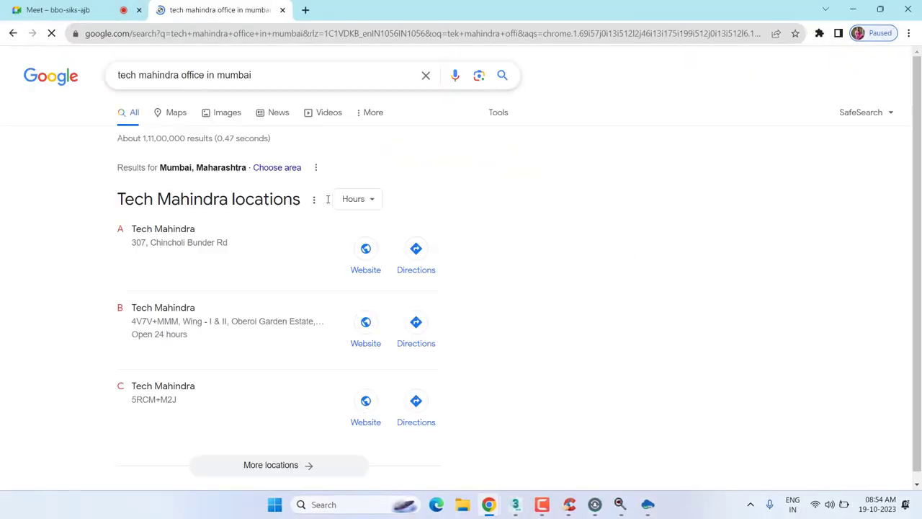
pyautogui.moveTo(270, 86); pyautogui.dragTo(6, 80)
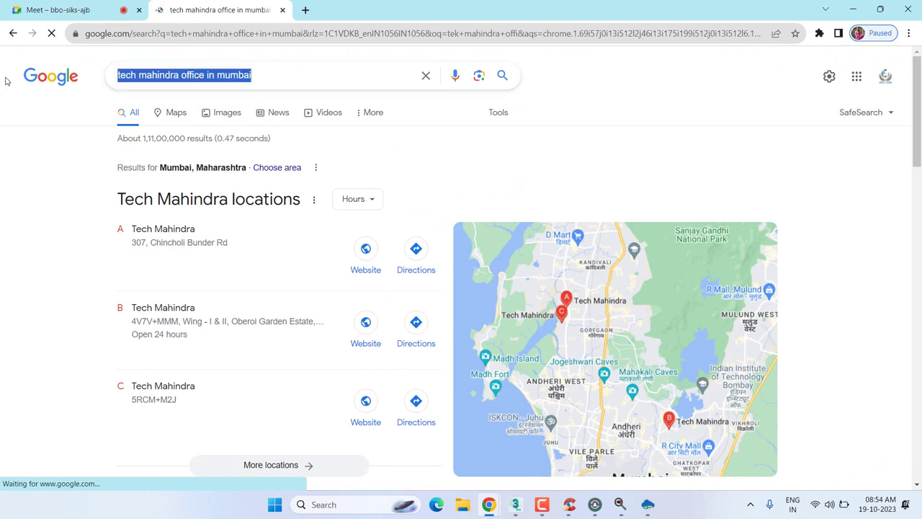
pyautogui.write('3d')
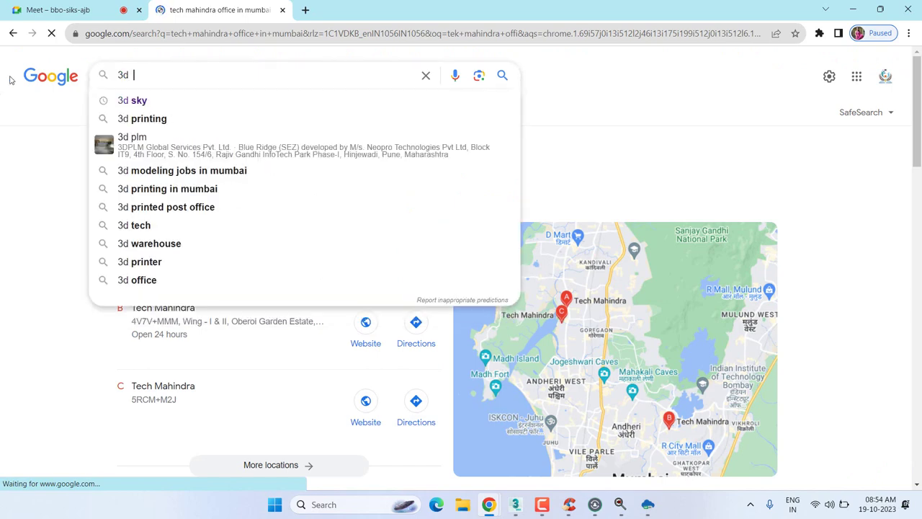
pyautogui.click(131, 100)
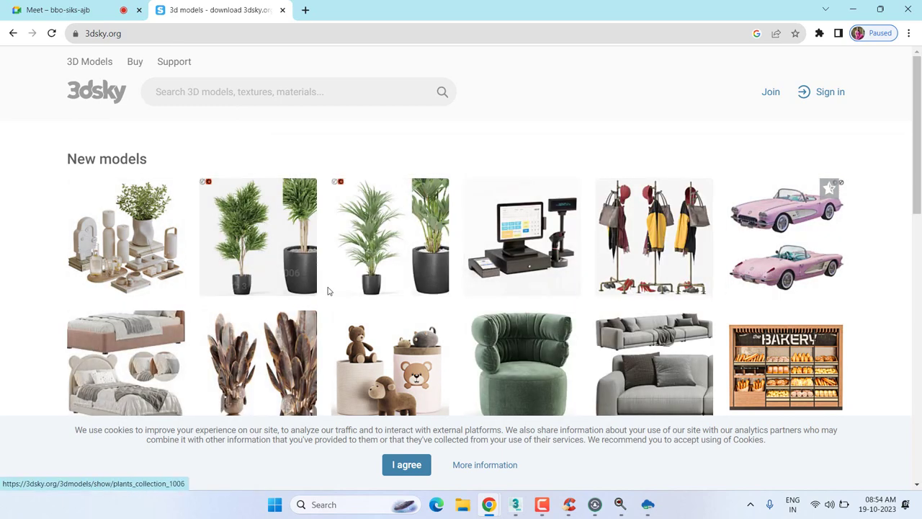
# - Choose Decoration > Decorative plaster under All models and browse the 14367 results
pyautogui.scroll(-3, 327, 291)
pyautogui.scroll(-4, 328, 291)
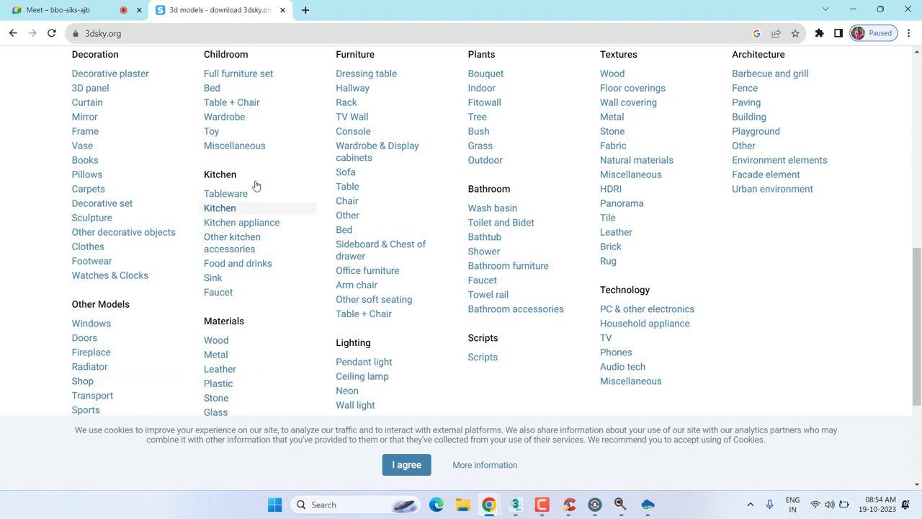
pyautogui.scroll(2, 281, 291)
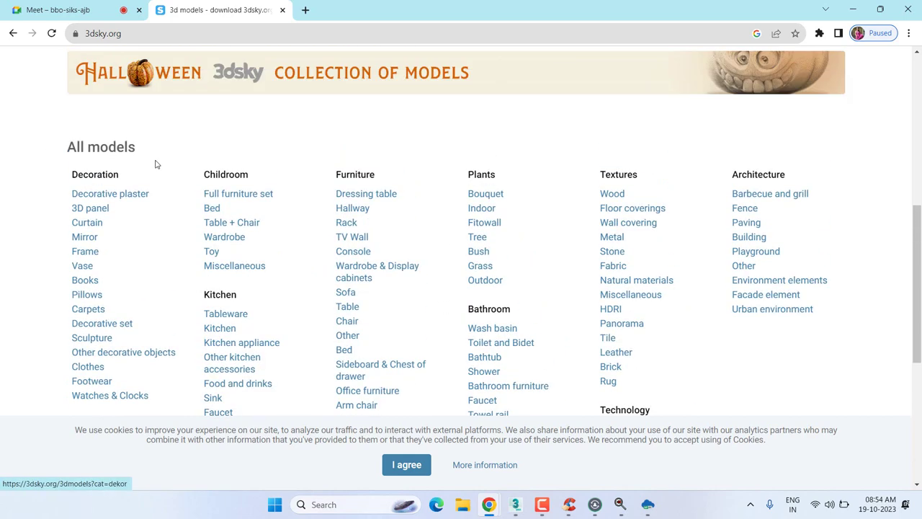
pyautogui.click(133, 196)
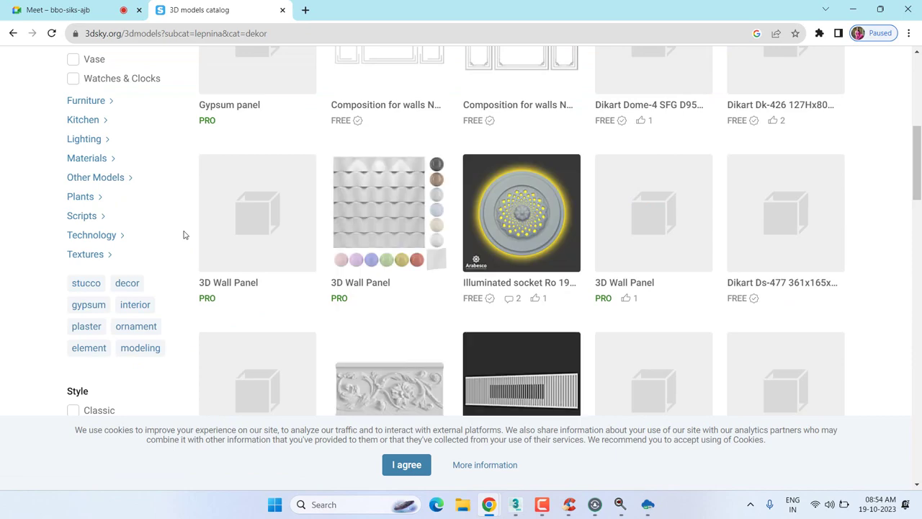
pyautogui.scroll(3, 394, 264)
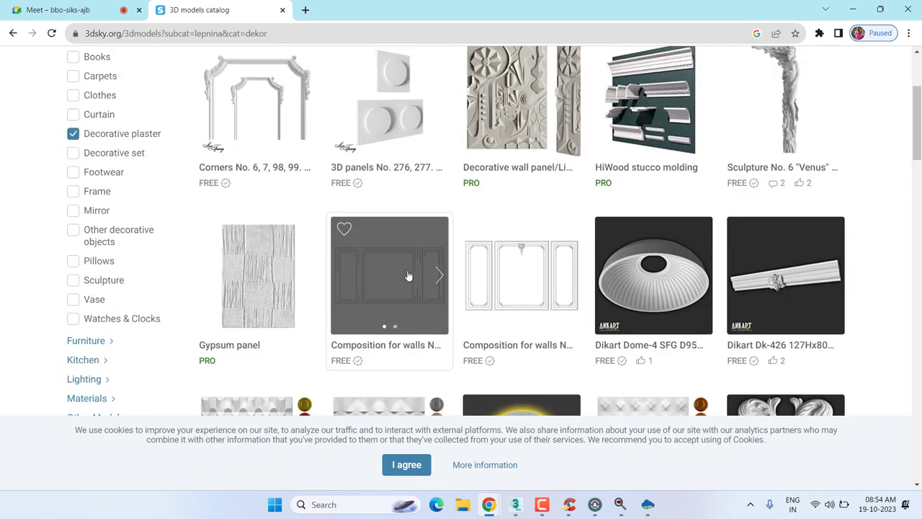
pyautogui.moveTo(522, 275)
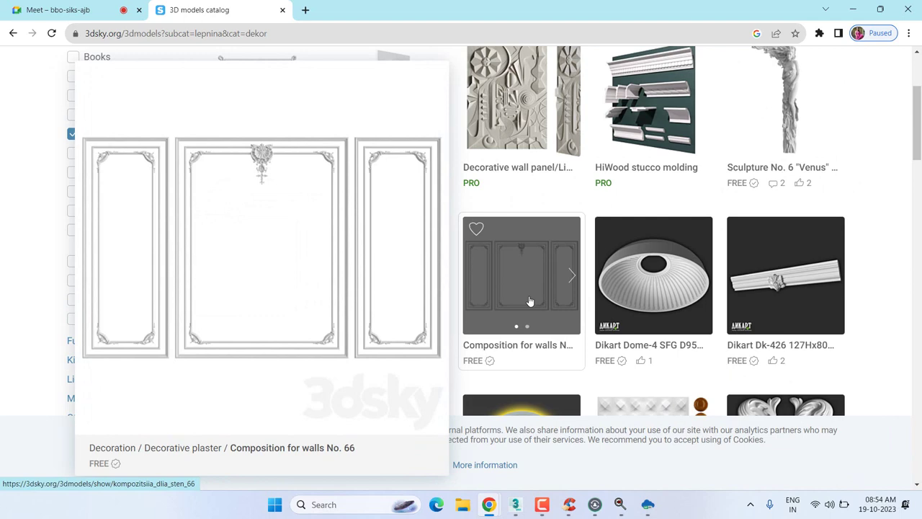
pyautogui.scroll(2, 805, 205)
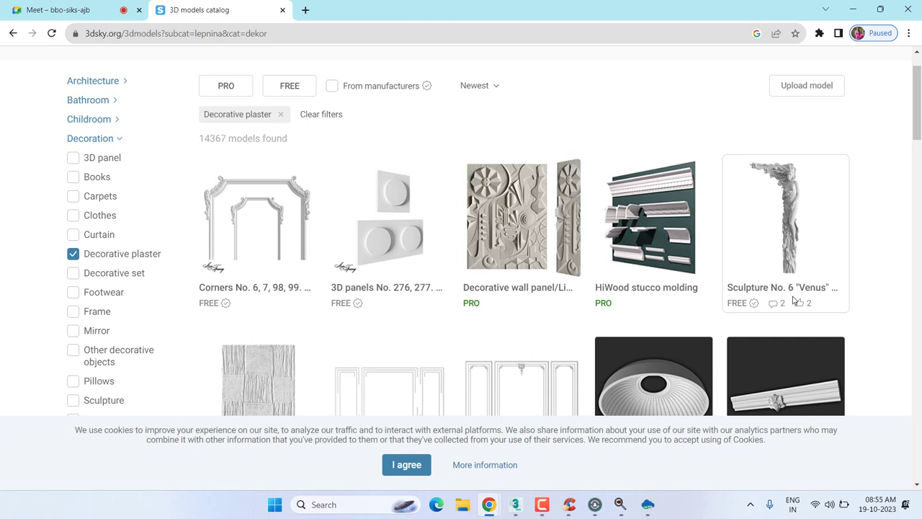
# - Filter the Decorative plaster catalog to FREE models and scroll the results
pyautogui.click(280, 96)
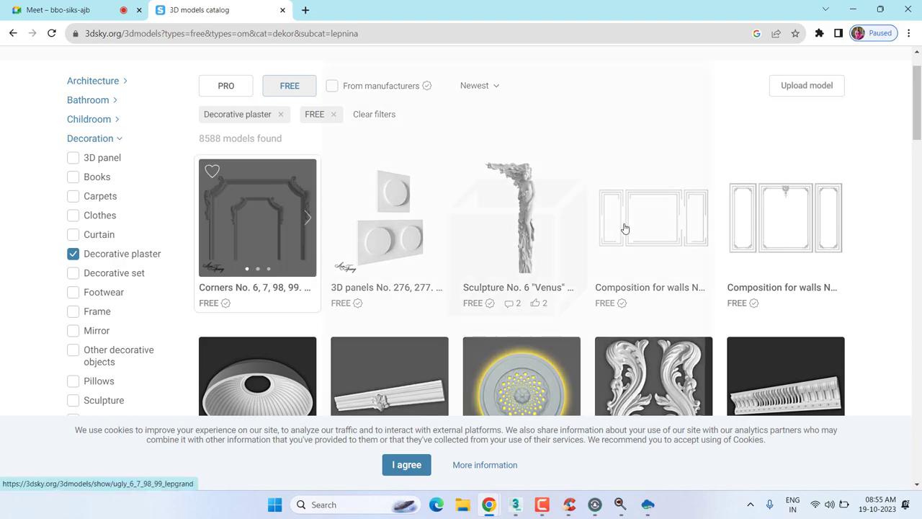
pyautogui.moveTo(785, 231)
pyautogui.scroll(-3, 796, 234)
pyautogui.scroll(-5, 796, 234)
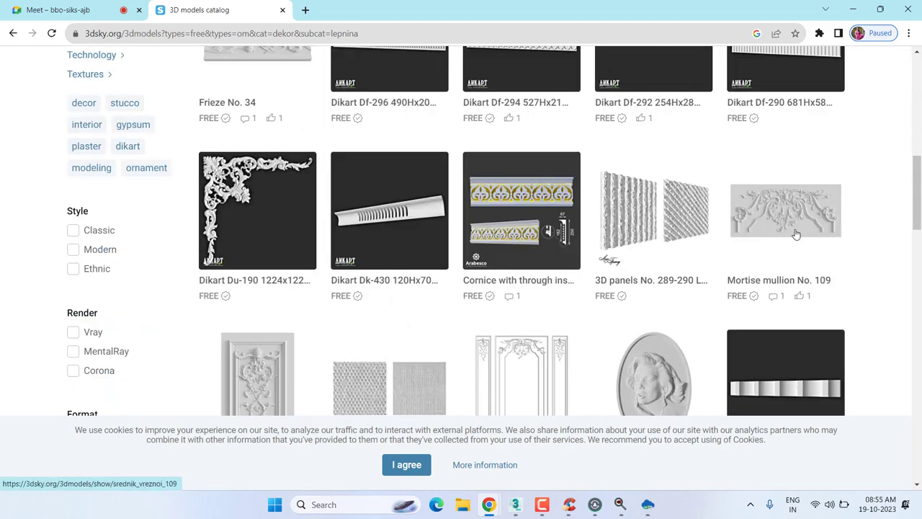
pyautogui.scroll(-3, 796, 234)
pyautogui.scroll(-4, 795, 234)
pyautogui.scroll(-5, 796, 234)
pyautogui.scroll(-4, 796, 234)
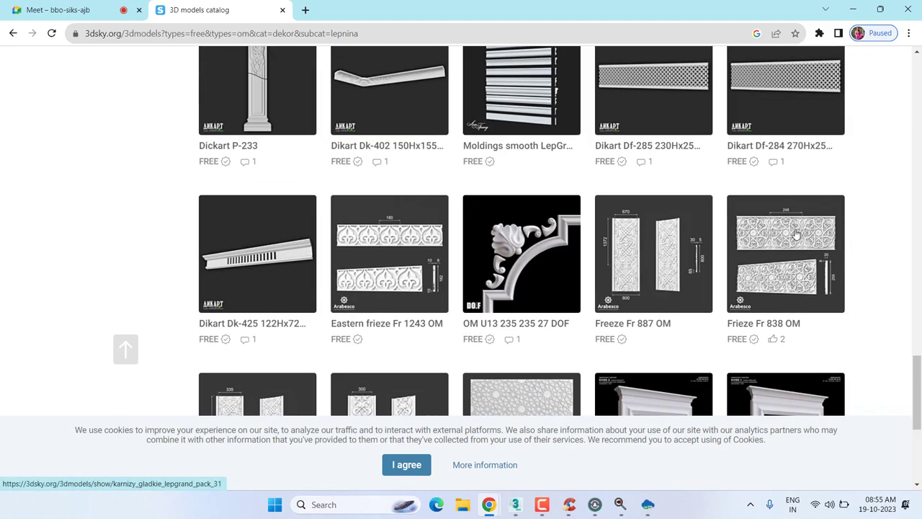
# - Go to results page 2 and open the Angles 111, 115, 154. LepGrand model
pyautogui.scroll(3, 792, 232)
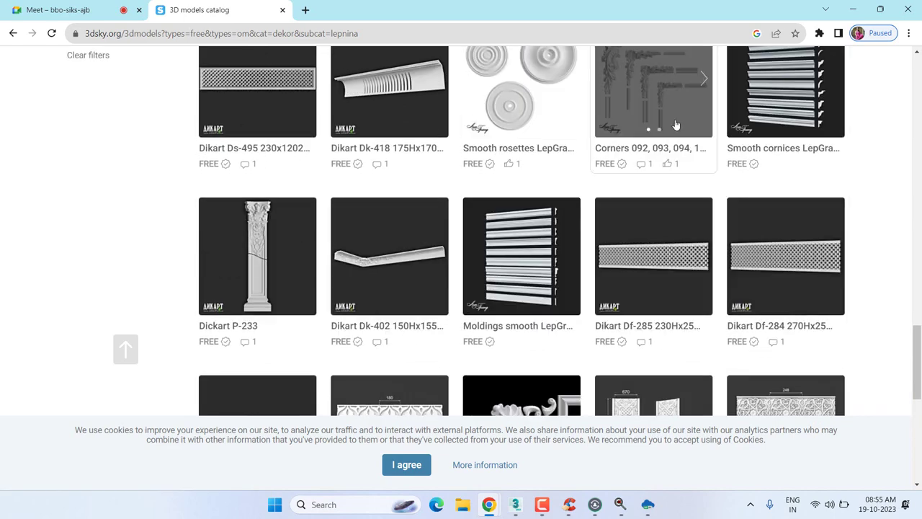
pyautogui.moveTo(785, 254)
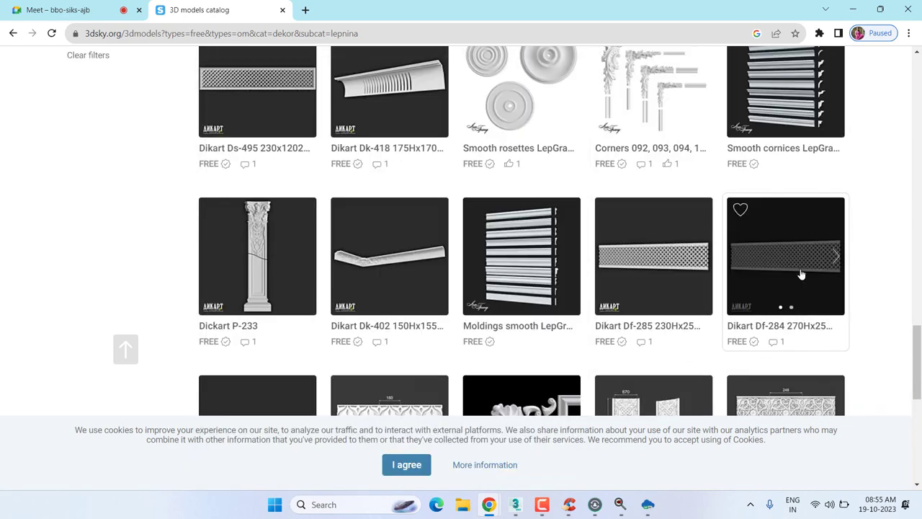
pyautogui.scroll(-3, 801, 271)
pyautogui.scroll(-4, 801, 272)
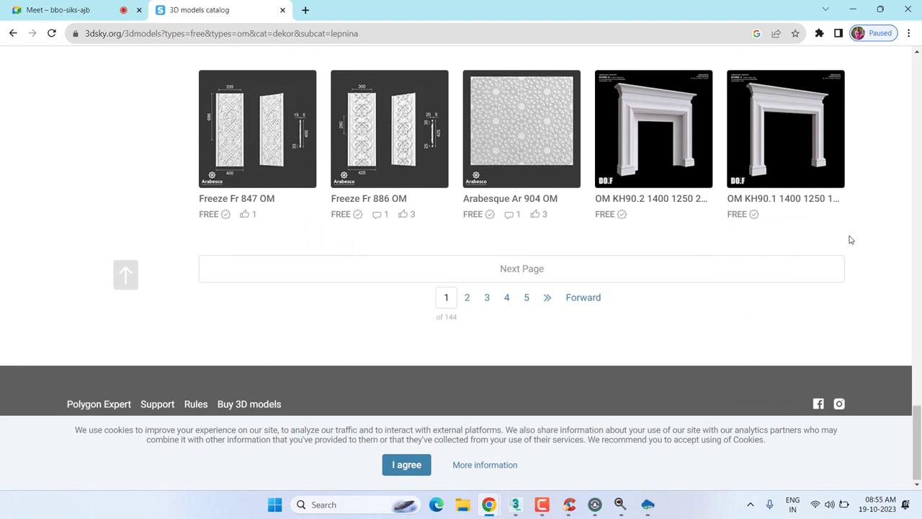
pyautogui.scroll(2, 848, 240)
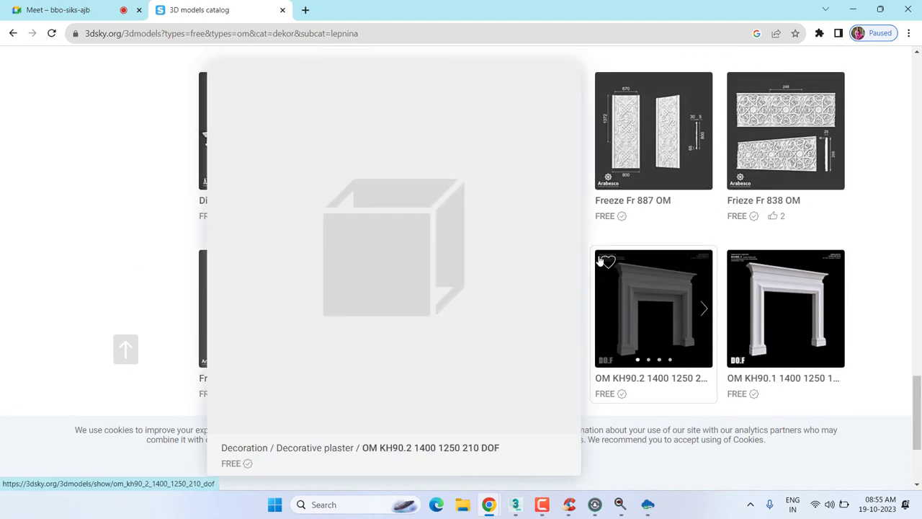
pyautogui.moveTo(522, 131)
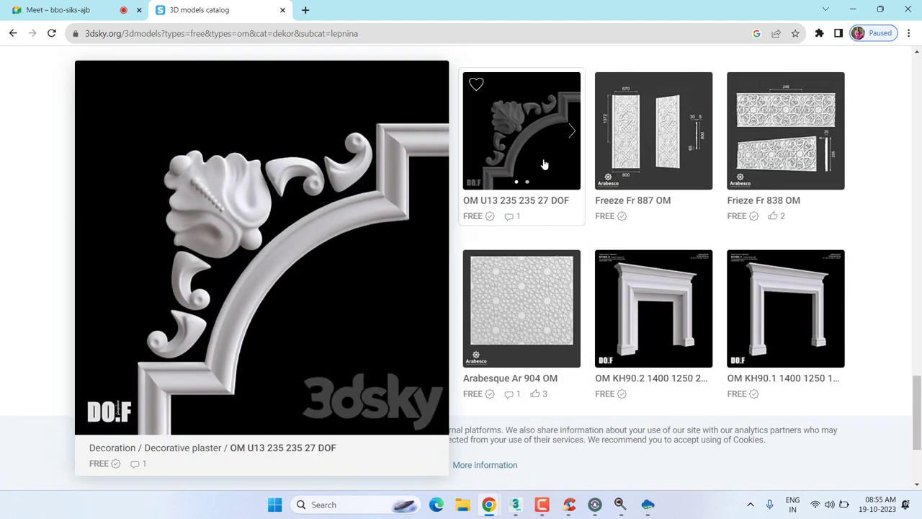
pyautogui.scroll(-2, 545, 165)
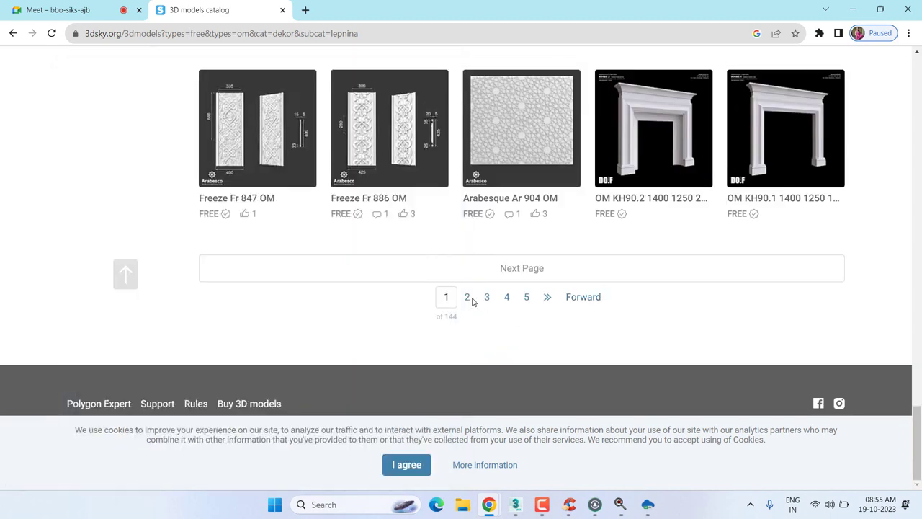
pyautogui.click(468, 298)
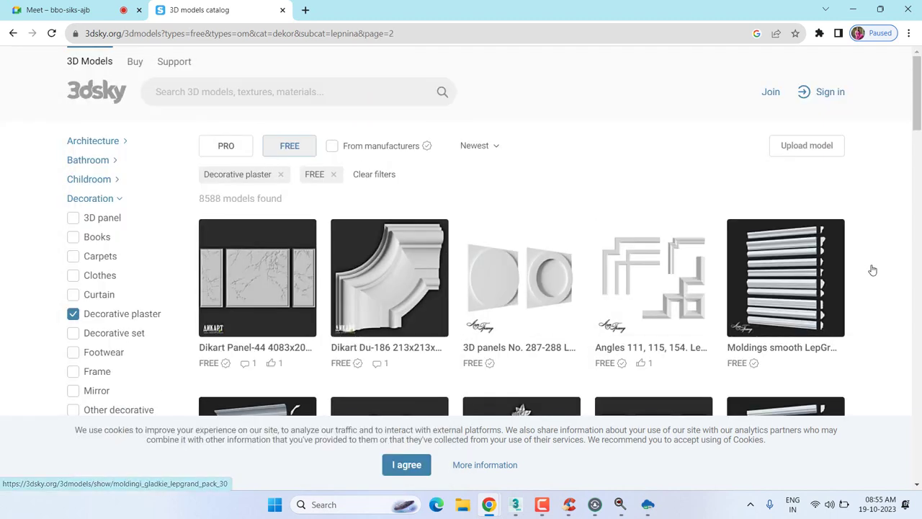
pyautogui.moveTo(654, 278)
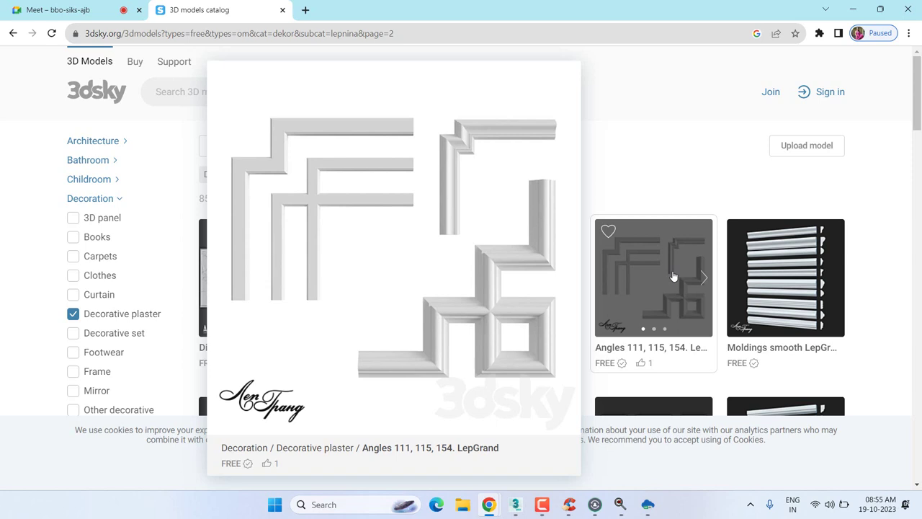
pyautogui.click(674, 277)
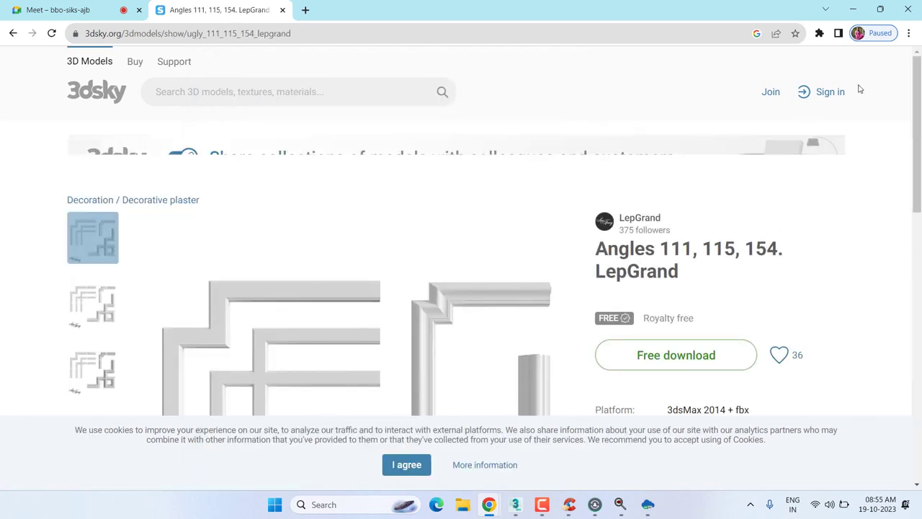
# - Try Free download, get to 3dsky's Sign up form, then minimize Chrome for 3ds Max
pyautogui.click(668, 365)
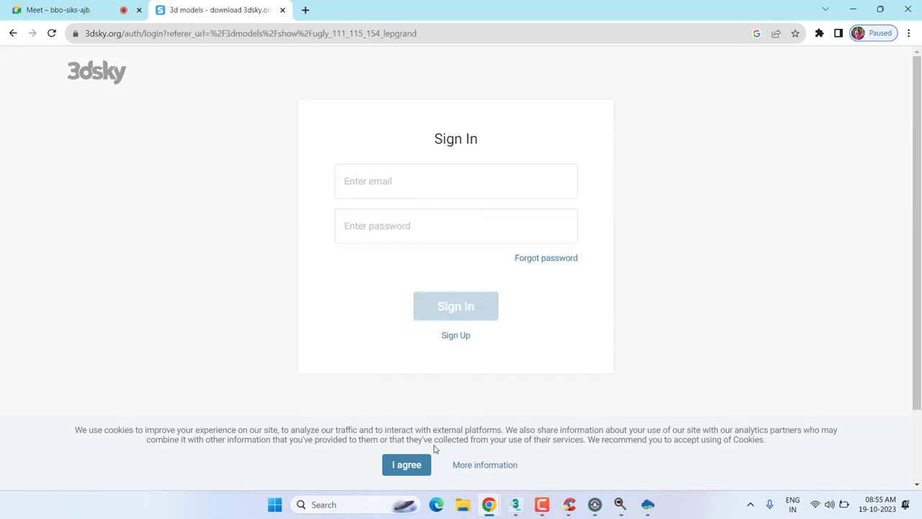
pyautogui.click(12, 34)
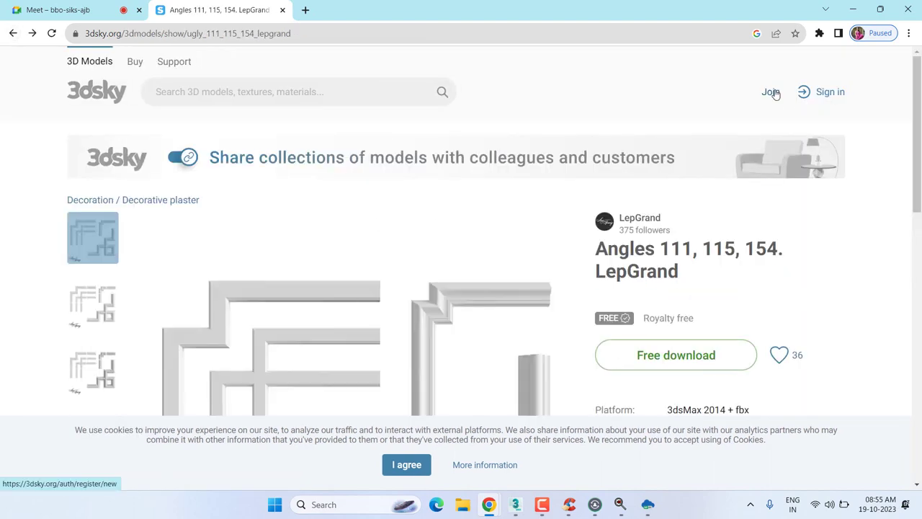
pyautogui.click(771, 92)
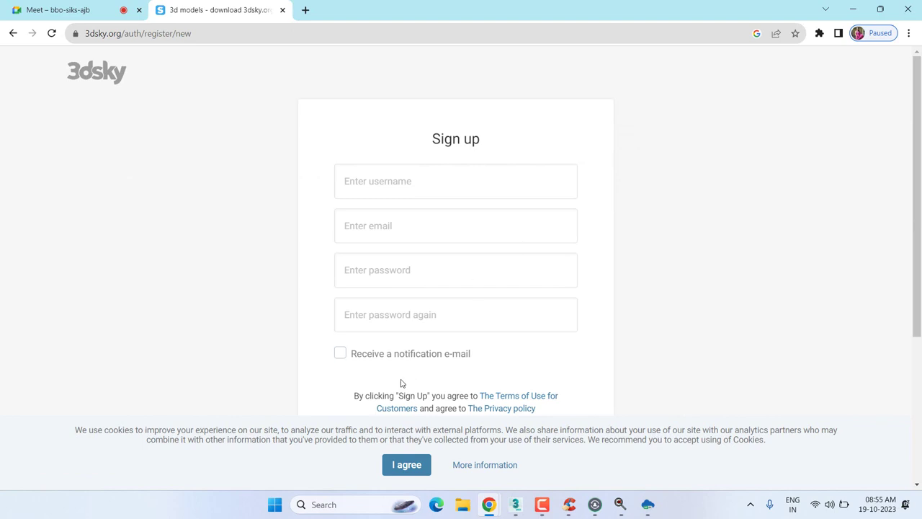
pyautogui.scroll(-3, 402, 383)
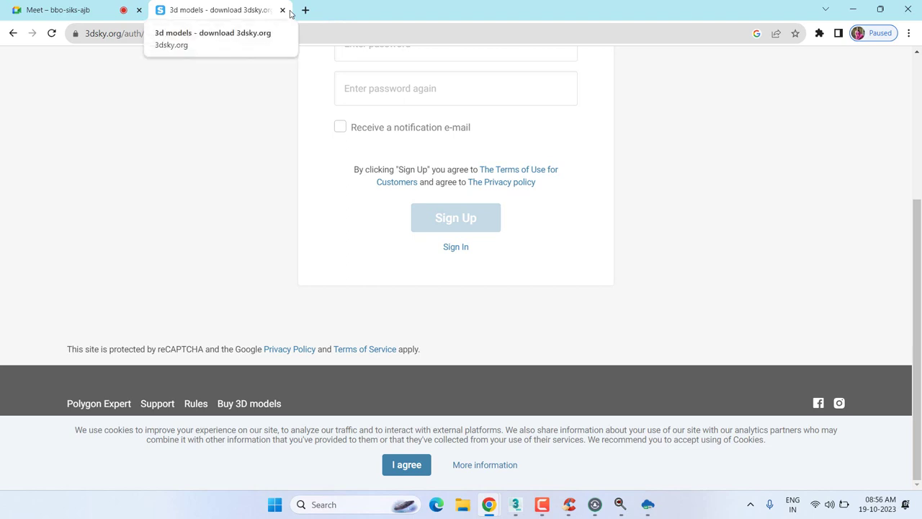
pyautogui.click(853, 9)
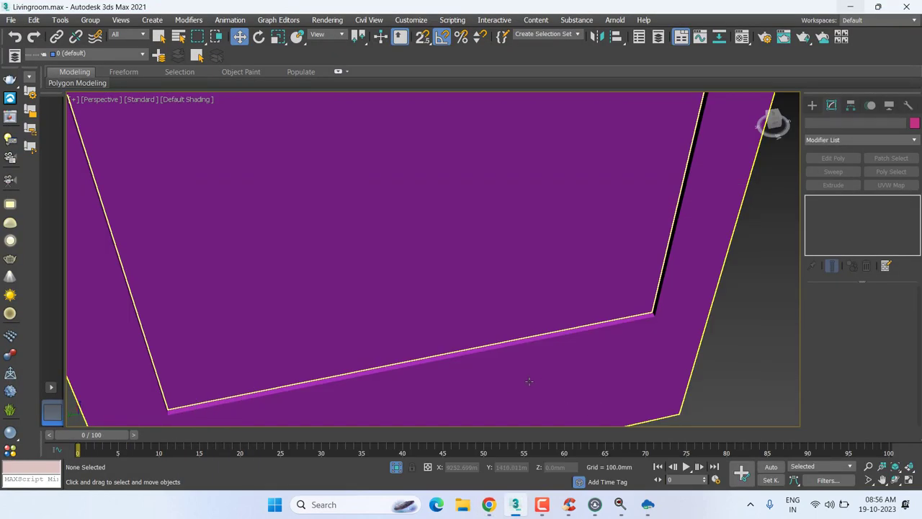
pyautogui.scroll(-2, 529, 381)
pyautogui.scroll(-3, 447, 381)
pyautogui.scroll(-4, 347, 382)
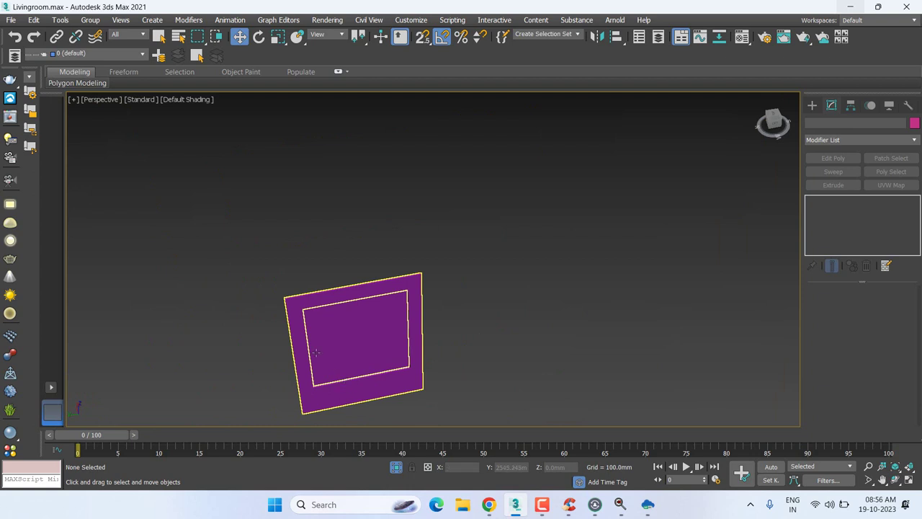
pyautogui.keyDown('alt'); pyautogui.moveTo(315, 351); pyautogui.dragTo(436, 317, button='middle'); pyautogui.keyUp('alt')
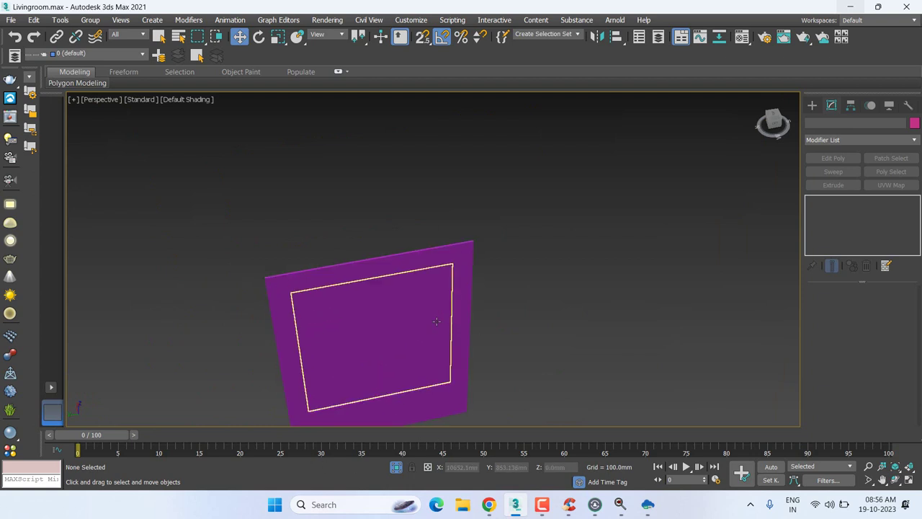
pyautogui.scroll(3, 436, 320)
pyautogui.moveTo(220, 271); pyautogui.dragTo(285, 218, button='middle')
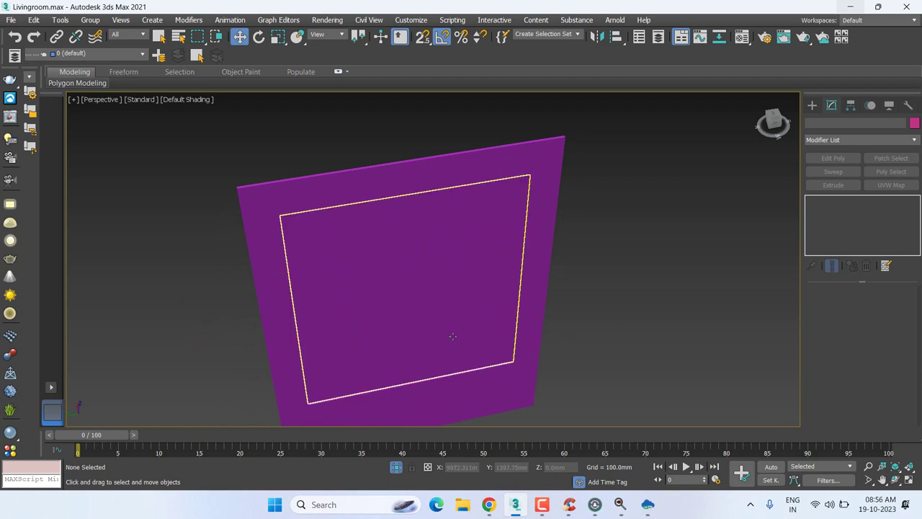
pyautogui.click(519, 335)
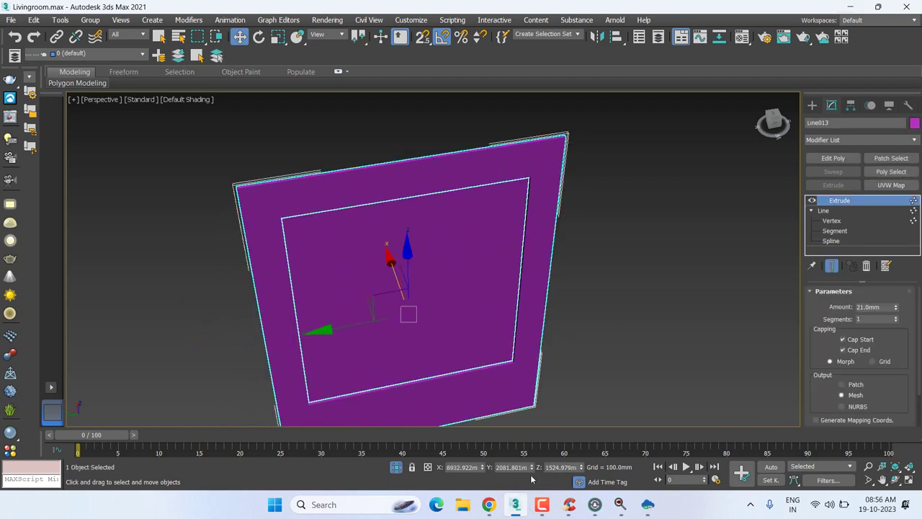
pyautogui.scroll(5, 494, 386)
pyautogui.scroll(2, 592, 247)
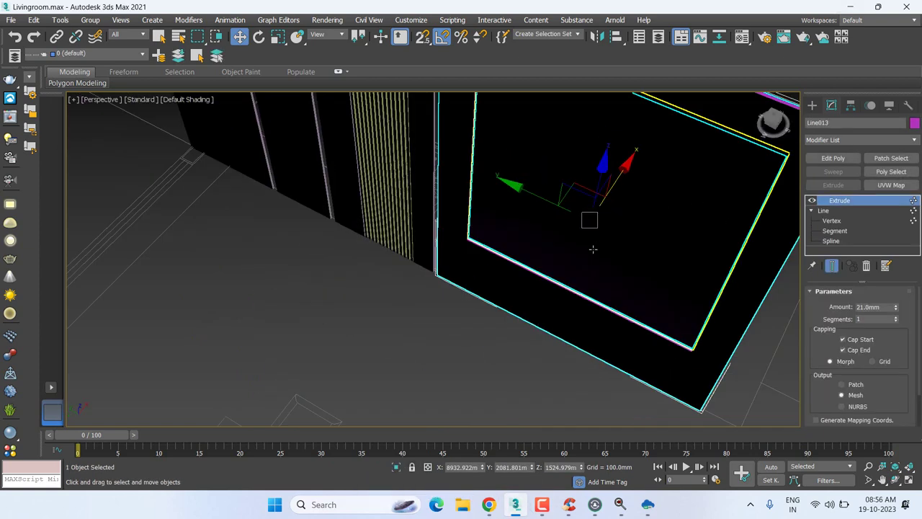
pyautogui.scroll(-3, 569, 264)
pyautogui.scroll(-2, 597, 262)
pyautogui.scroll(-3, 598, 264)
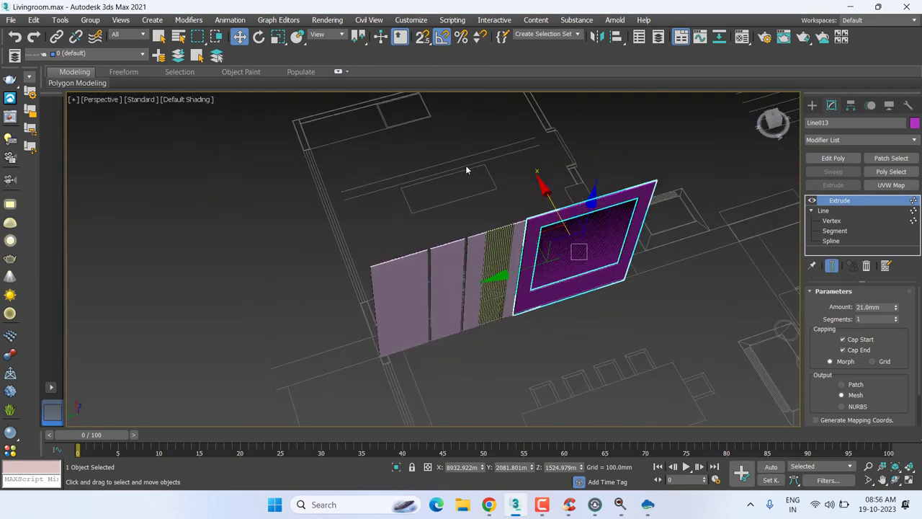
pyautogui.scroll(3, 486, 264)
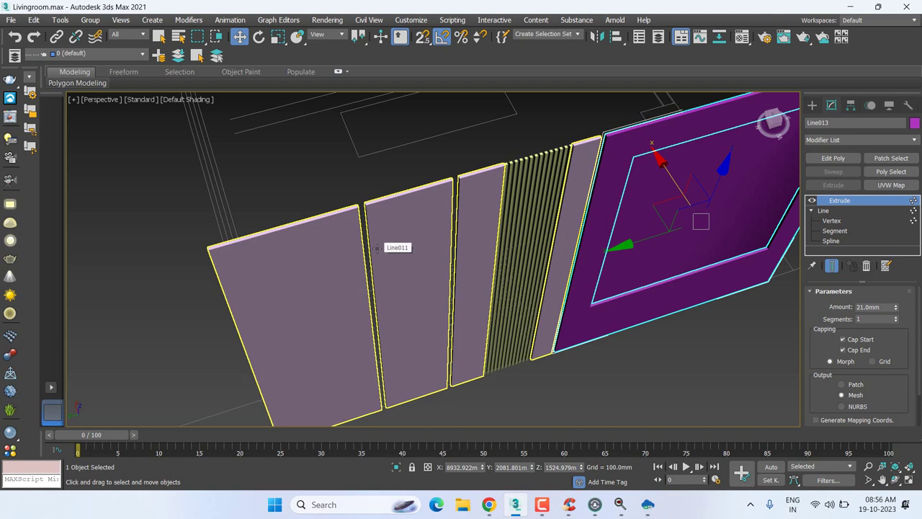
pyautogui.moveTo(385, 237)
pyautogui.keyDown('alt'); pyautogui.mouseDown(button='middle')
pyautogui.moveTo(401, 269)
pyautogui.moveTo(390, 274)
pyautogui.mouseUp(button='middle'); pyautogui.keyUp('alt')
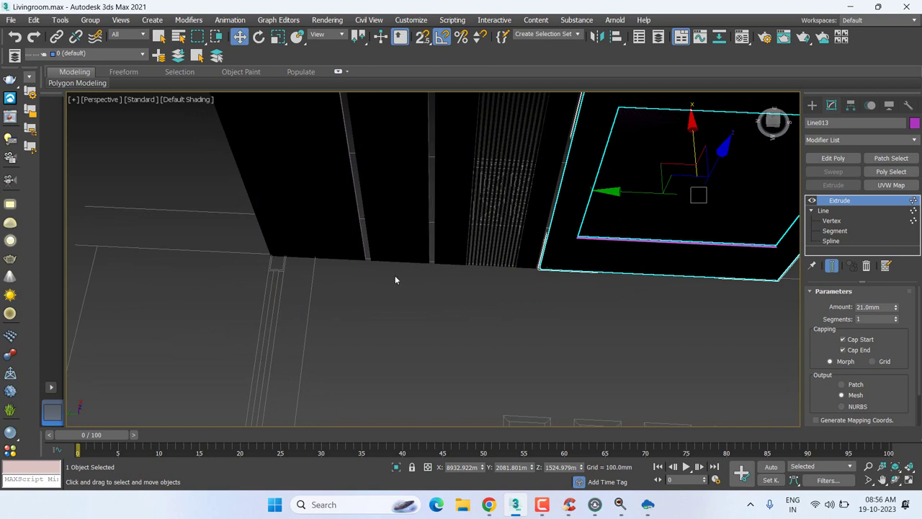
# - In the Left elevation view, clear the selection and start a Line shape with snaps on
pyautogui.press('f')
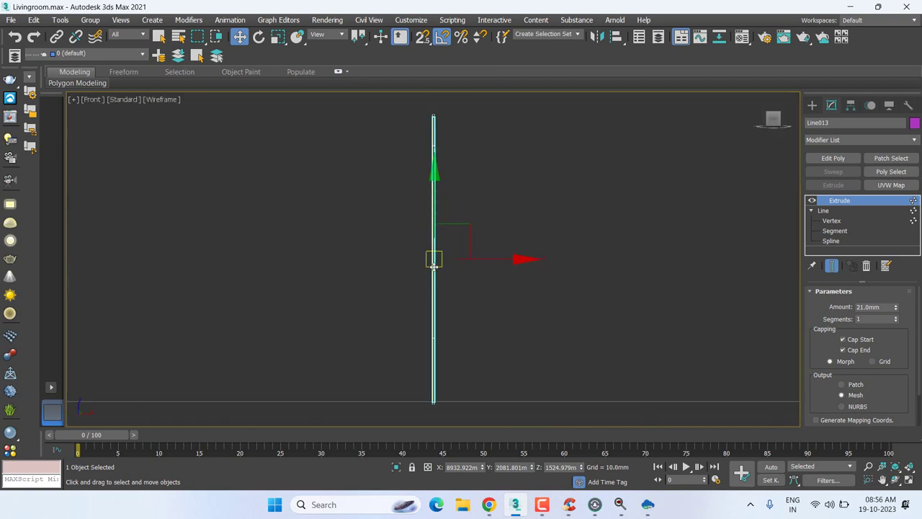
pyautogui.press('l')
pyautogui.scroll(-2, 447, 272)
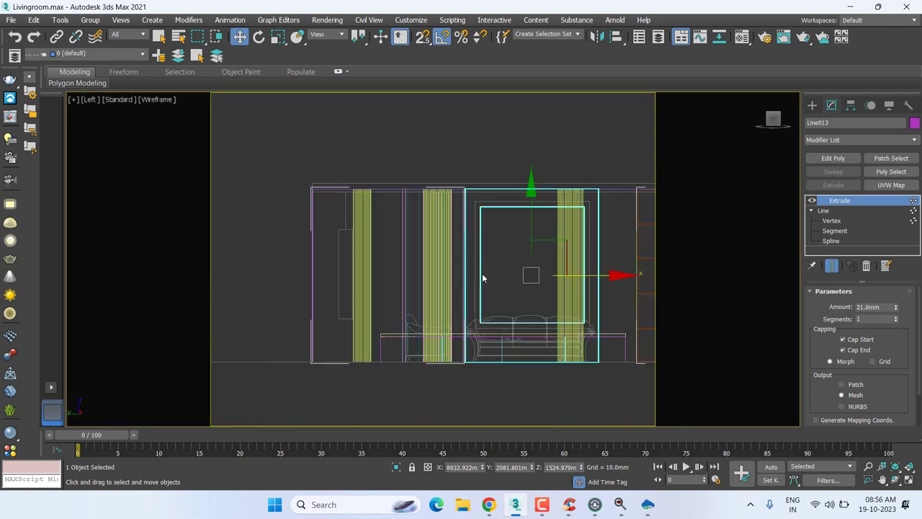
pyautogui.click(481, 274)
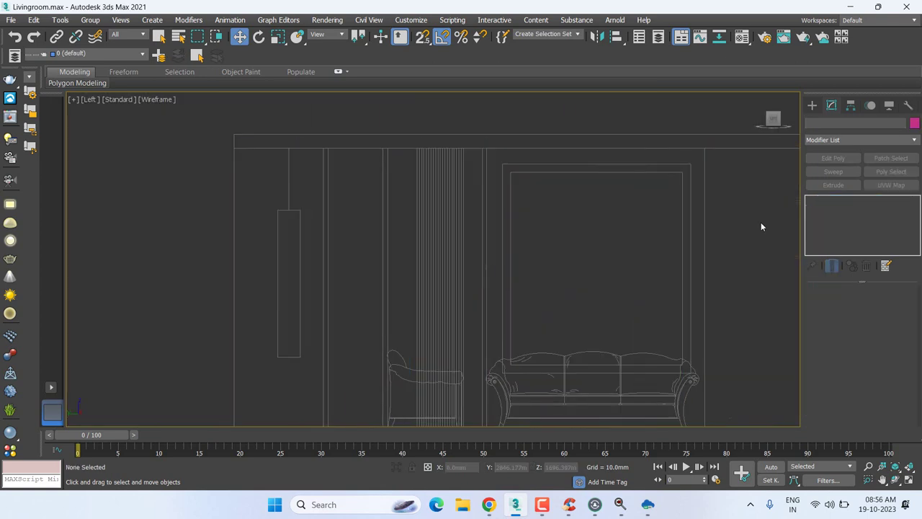
pyautogui.click(811, 105)
pyautogui.click(834, 184)
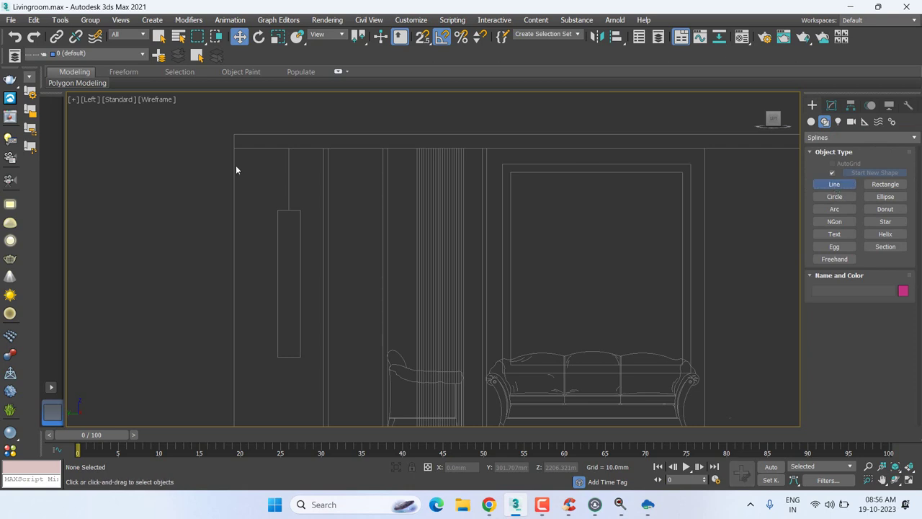
pyautogui.scroll(5, 318, 150)
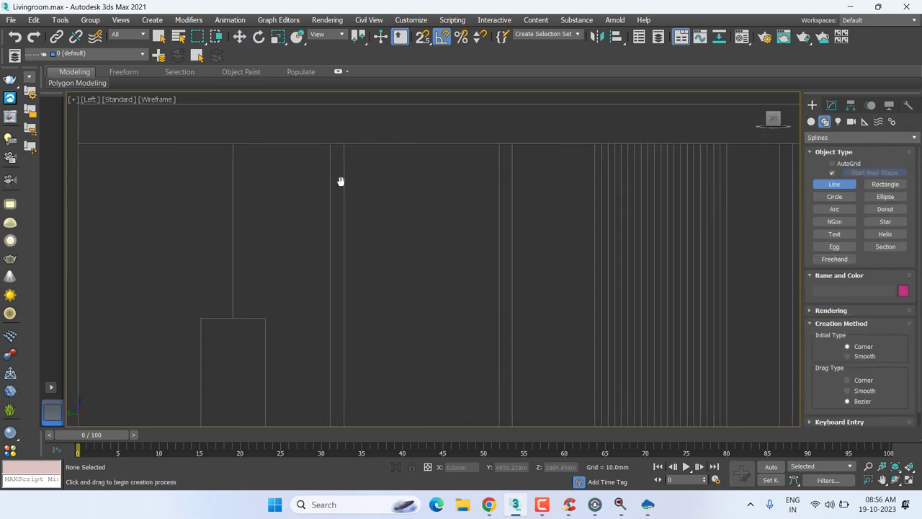
pyautogui.press('s')
# - Snap a narrow strip outline from the wall's top edge to the floor and close the spline
pyautogui.click(329, 155)
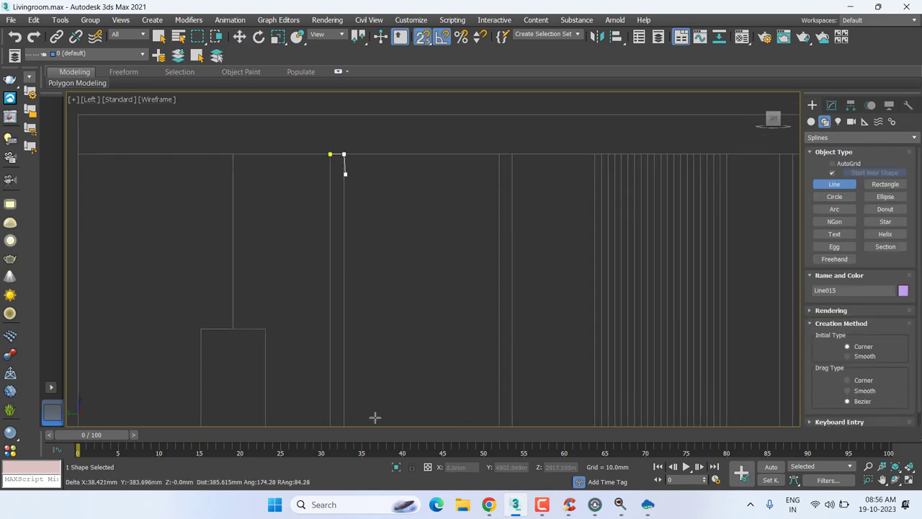
pyautogui.moveTo(366, 425)
pyautogui.mouseDown(button='middle')
pyautogui.moveTo(424, 330)
pyautogui.moveTo(432, 255)
pyautogui.moveTo(442, 319)
pyautogui.mouseUp(button='middle')
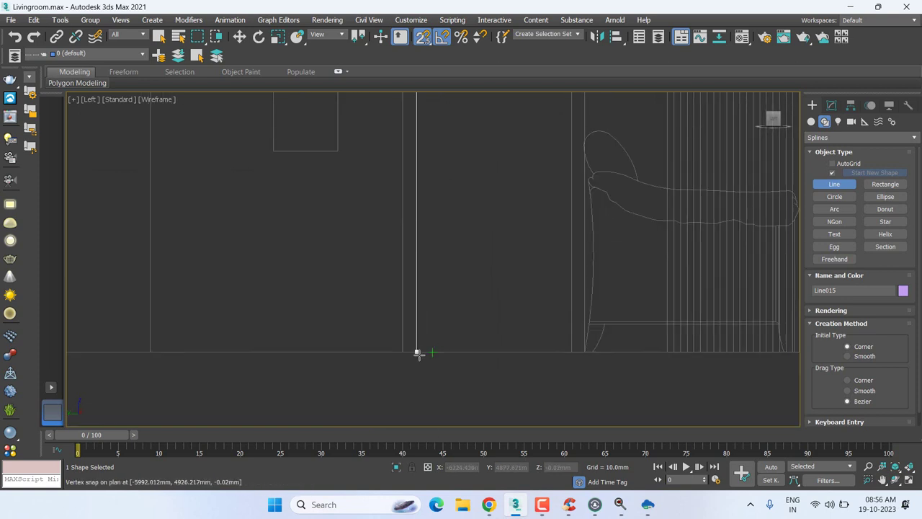
pyautogui.click(416, 351)
pyautogui.moveTo(403, 344); pyautogui.dragTo(403, 54)
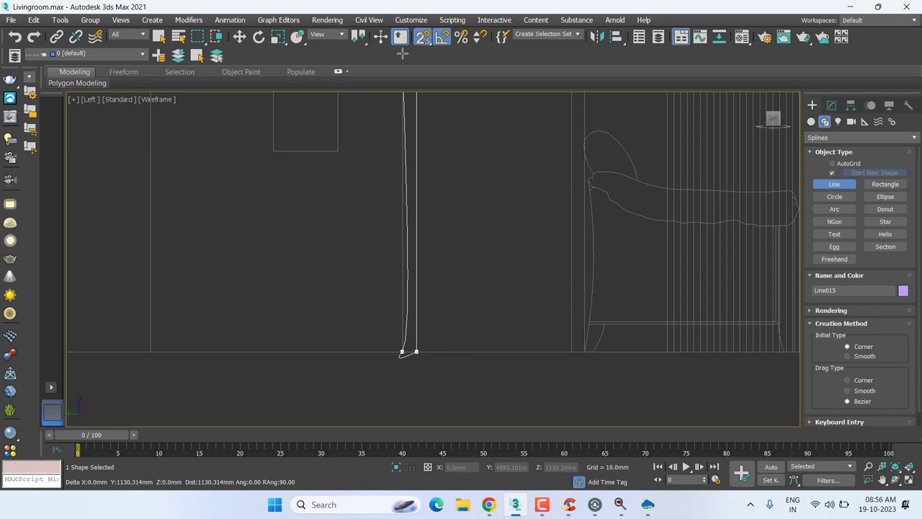
pyautogui.press('BackSpace')
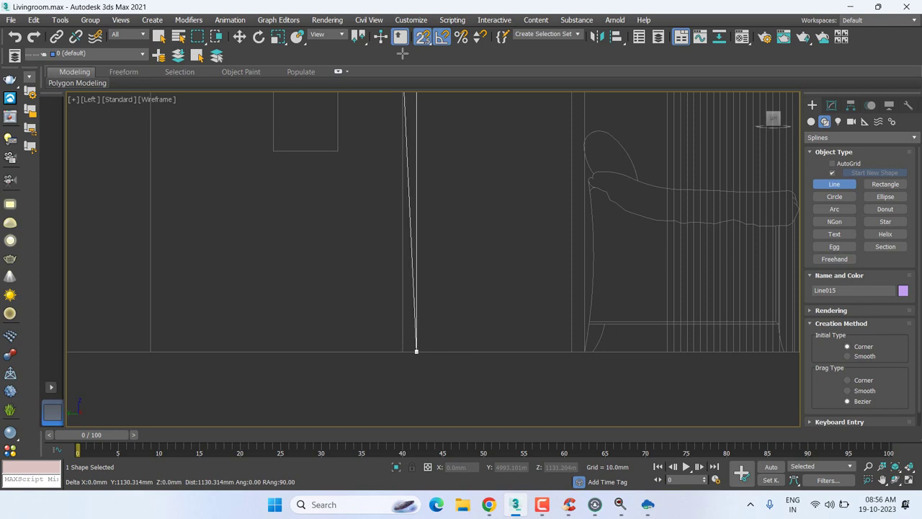
pyautogui.click(401, 351)
pyautogui.moveTo(403, 108); pyautogui.dragTo(432, 257, button='middle')
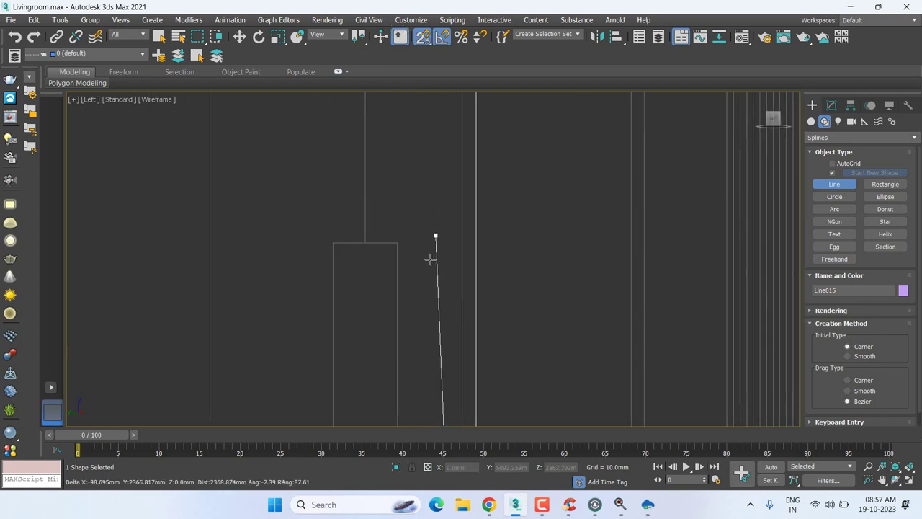
pyautogui.click(410, 313)
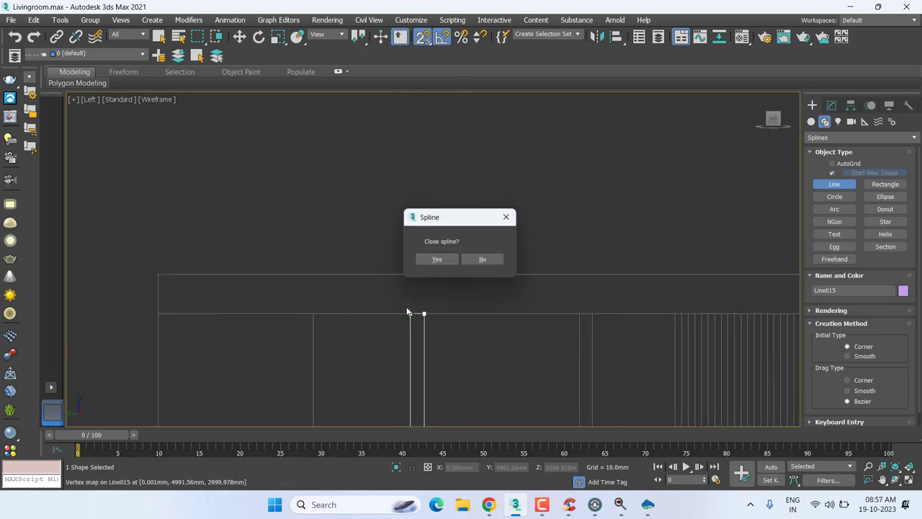
pyautogui.click(429, 262)
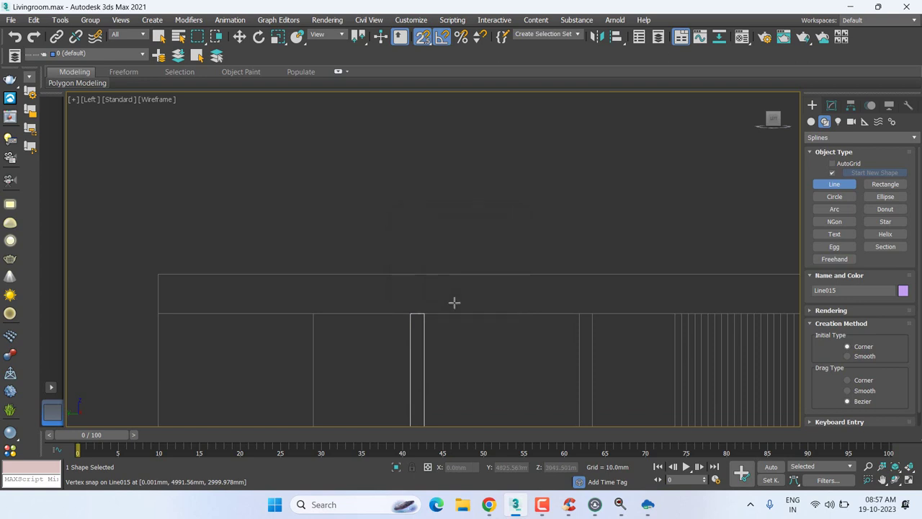
pyautogui.moveTo(453, 302); pyautogui.dragTo(457, 325, button='middle')
pyautogui.press('t')
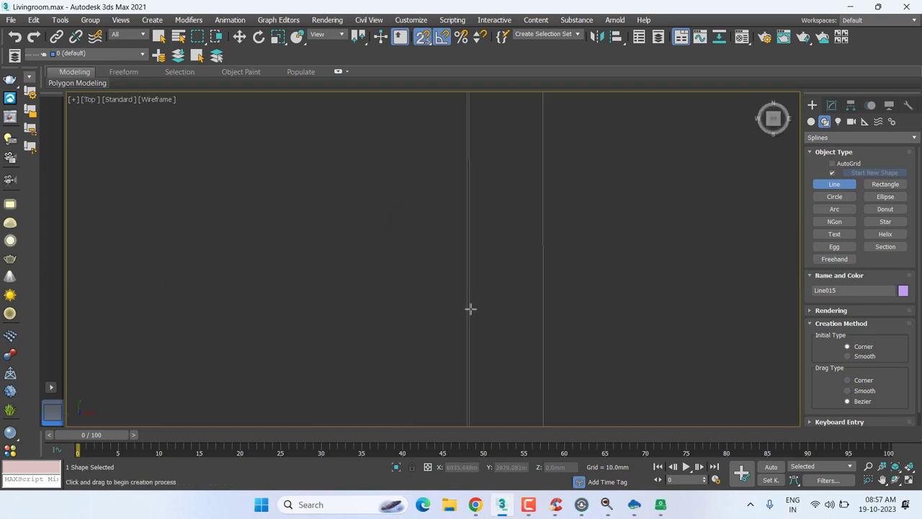
# - Zoom in and out around the new strip line and return to the Left elevation view
pyautogui.scroll(-2, 470, 308)
pyautogui.scroll(-2, 461, 319)
pyautogui.scroll(-3, 477, 312)
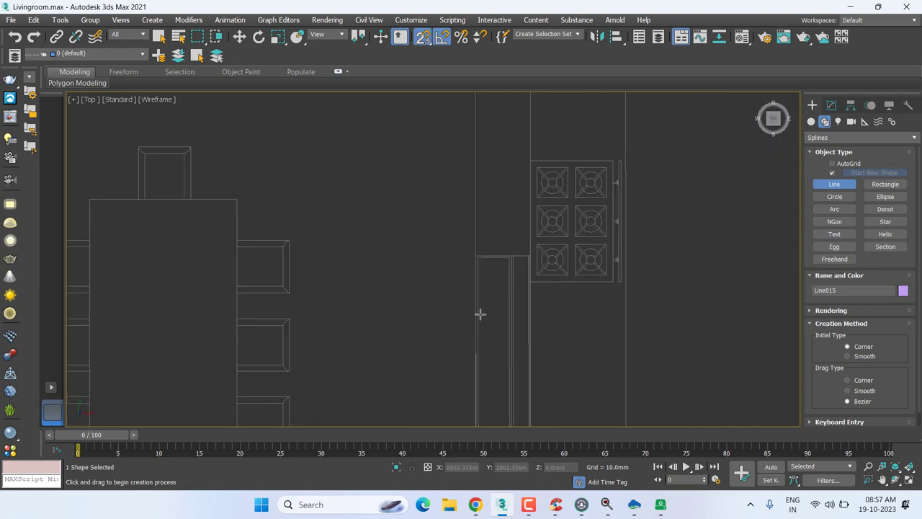
pyautogui.scroll(-3, 479, 315)
pyautogui.scroll(-1, 497, 306)
pyautogui.scroll(2, 504, 274)
pyautogui.scroll(2, 447, 238)
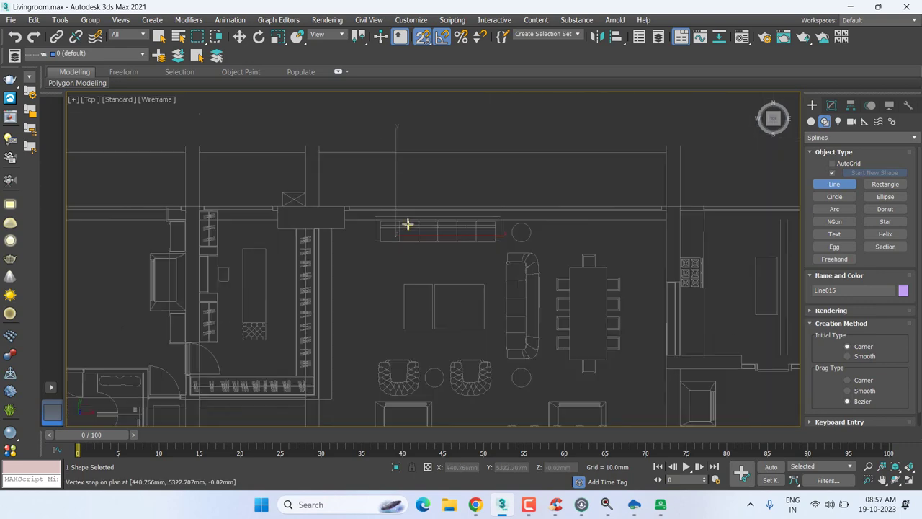
pyautogui.scroll(1, 424, 289)
pyautogui.press('w')
pyautogui.scroll(2, 435, 313)
pyautogui.scroll(1, 411, 306)
pyautogui.scroll(1, 409, 310)
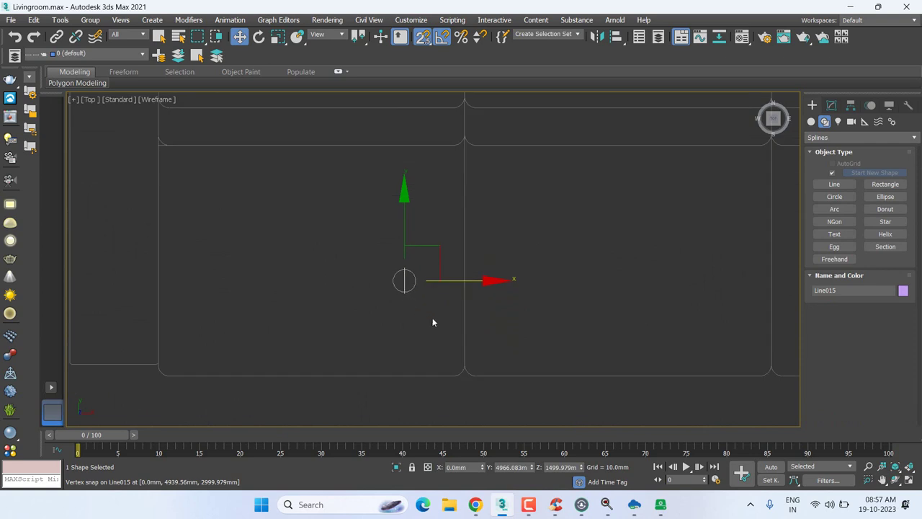
pyautogui.scroll(-2, 432, 321)
pyautogui.press('l')
pyautogui.scroll(2, 457, 324)
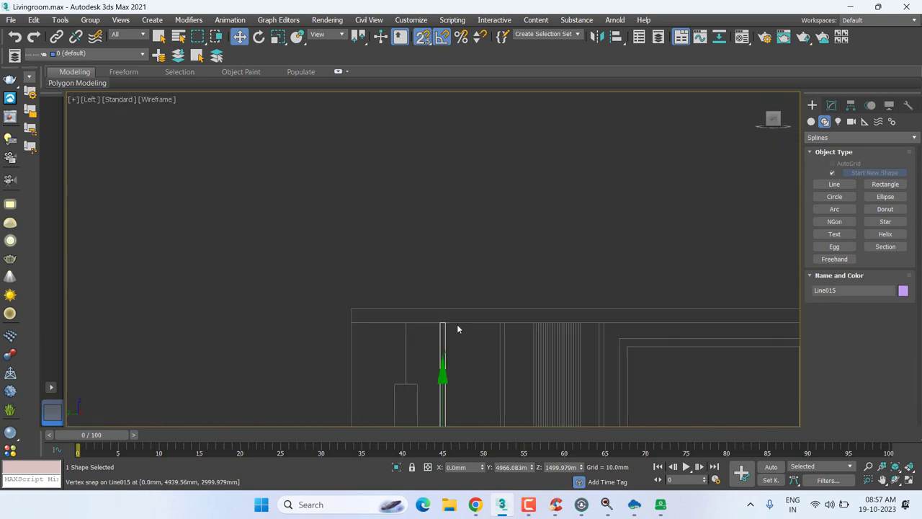
pyautogui.scroll(1, 447, 216)
# - At vertex level, make the strip's two bottom corner vertices sharp Corner vertices
pyautogui.press('1')
pyautogui.scroll(3, 390, 350)
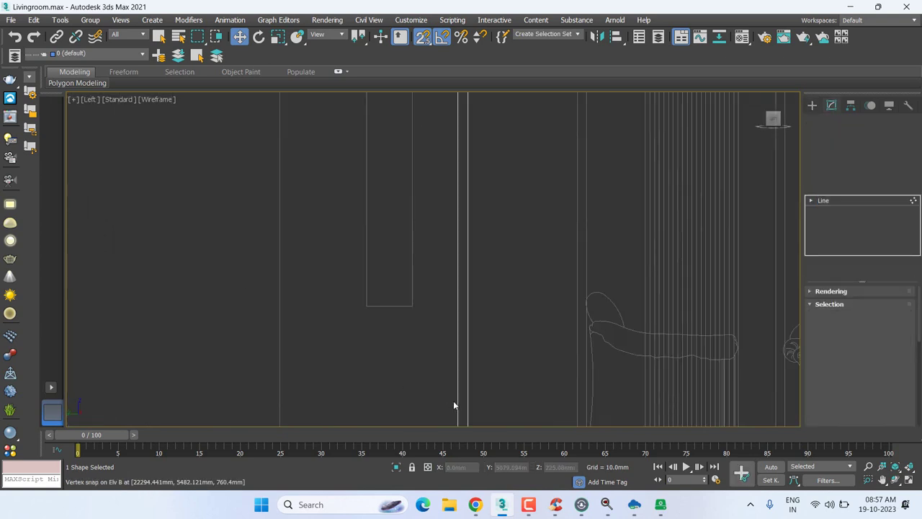
pyautogui.moveTo(453, 400); pyautogui.dragTo(402, 13, button='middle')
pyautogui.moveTo(499, 138); pyautogui.dragTo(274, 245)
pyautogui.rightClick(435, 149)
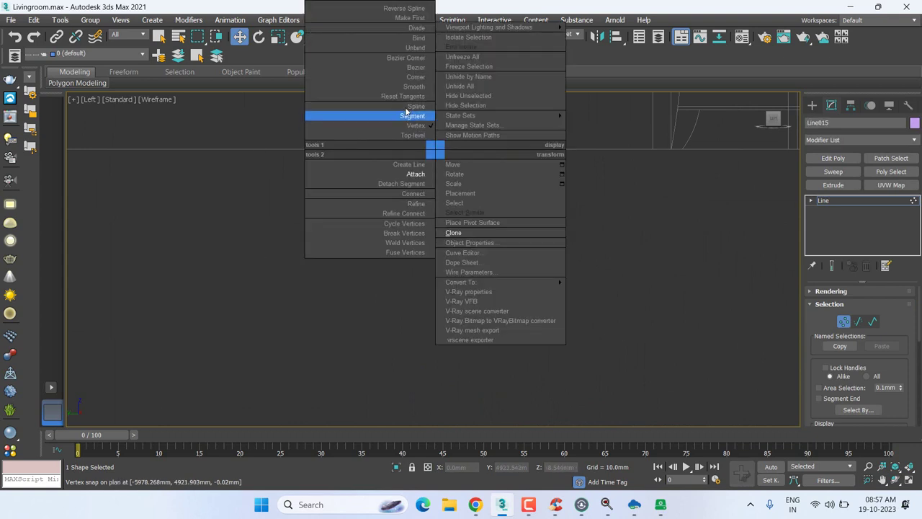
pyautogui.click(406, 80)
pyautogui.moveTo(416, 234); pyautogui.dragTo(422, 364, button='middle')
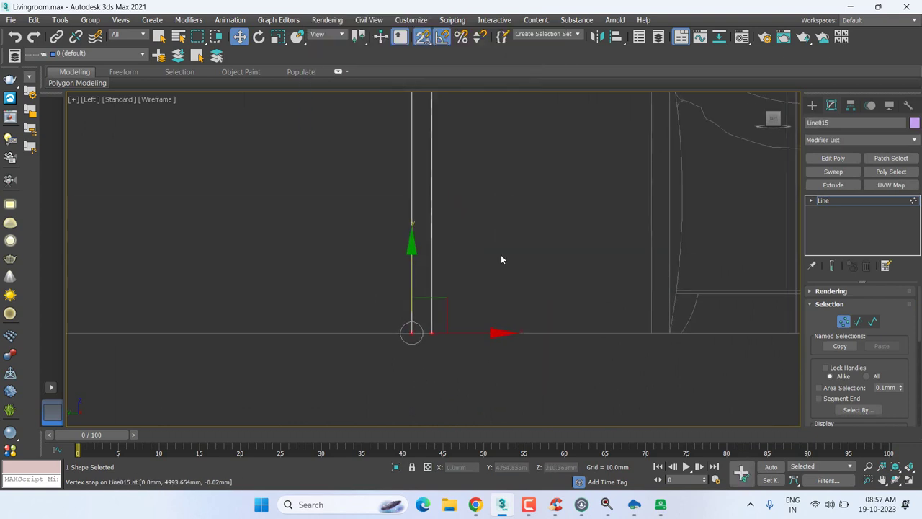
pyautogui.moveTo(500, 258); pyautogui.dragTo(442, 331, button='middle')
# - Select the strip line's top vertex and zoom in on it
pyautogui.scroll(-3, 439, 332)
pyautogui.moveTo(436, 282); pyautogui.dragTo(389, 242, button='middle')
pyautogui.moveTo(374, 291); pyautogui.dragTo(562, 210)
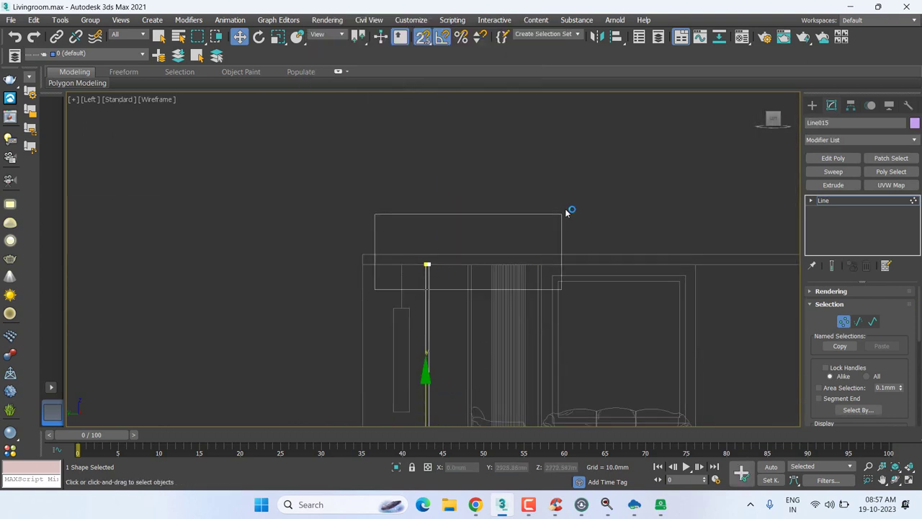
pyautogui.moveTo(494, 292); pyautogui.dragTo(419, 292, button='middle')
pyautogui.scroll(2, 419, 292)
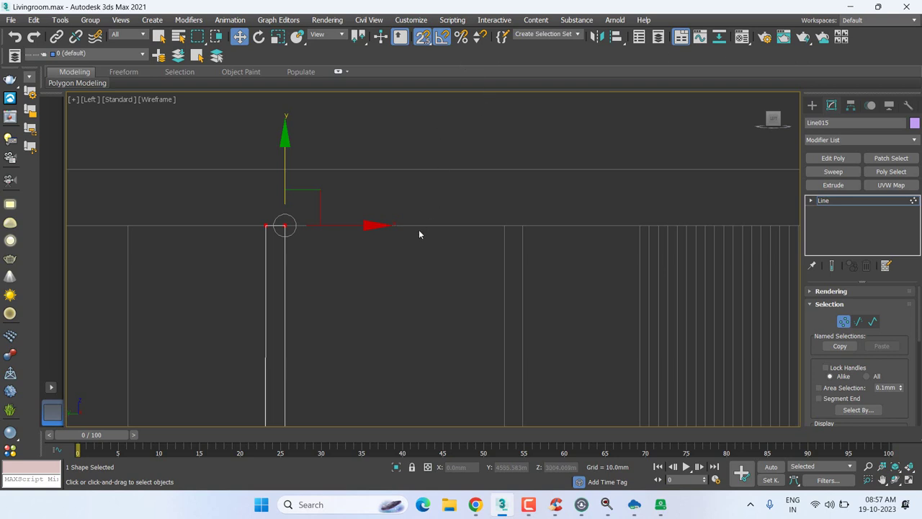
# - Add an Extrude modifier to the strip line, then return to the Left view
pyautogui.press('t')
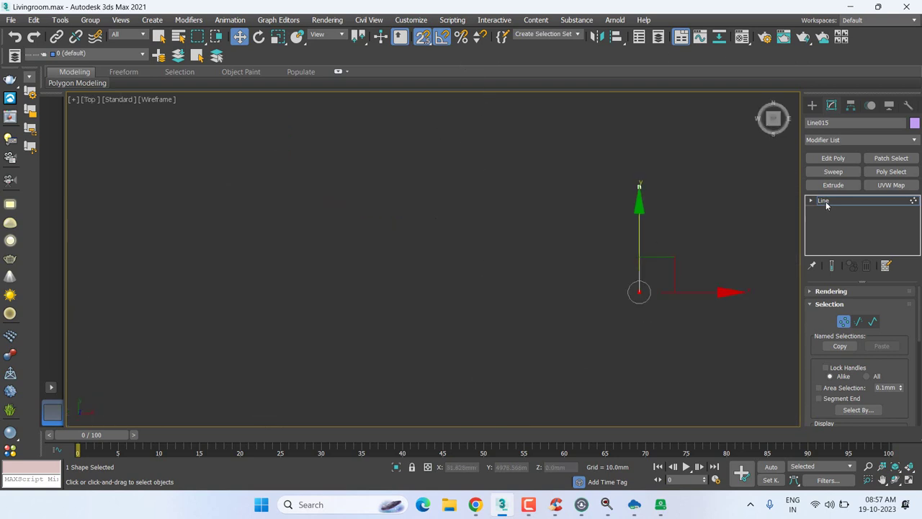
pyautogui.click(832, 185)
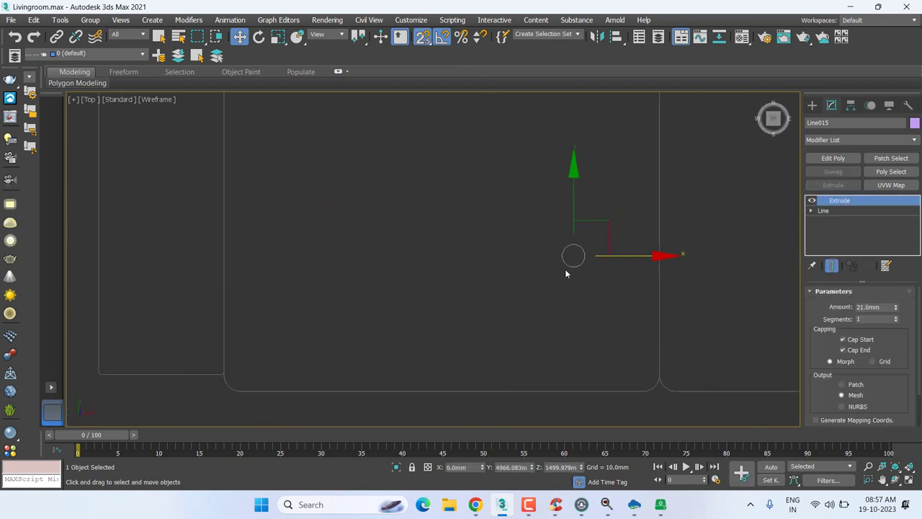
pyautogui.scroll(-3, 565, 272)
pyautogui.moveTo(566, 272); pyautogui.dragTo(406, 262, button='middle')
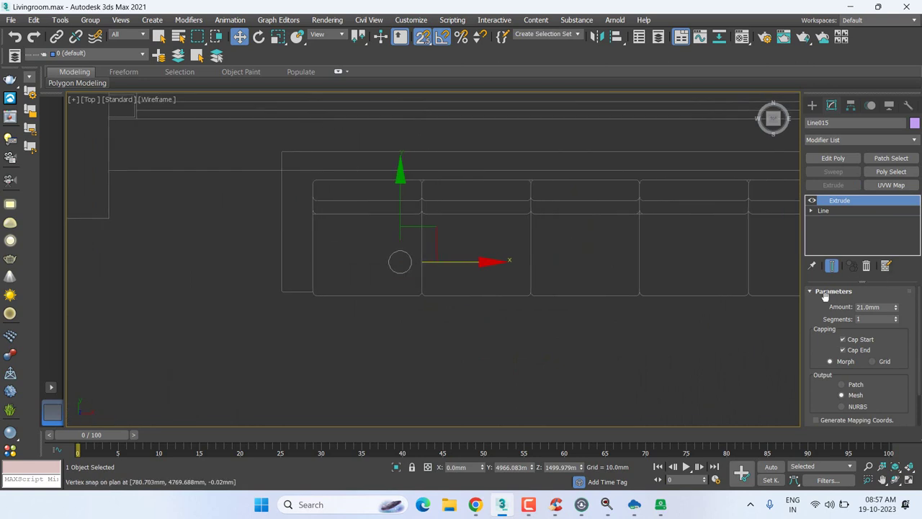
pyautogui.press('l')
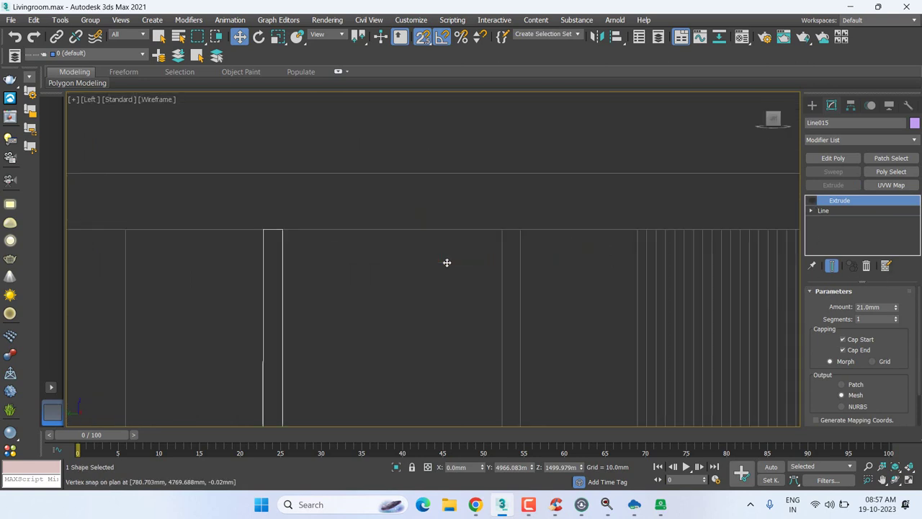
pyautogui.scroll(-2, 445, 262)
# - At Spline level, Shift-drag a copy of the strip spline and lock the selection
pyautogui.click(810, 211)
pyautogui.click(831, 240)
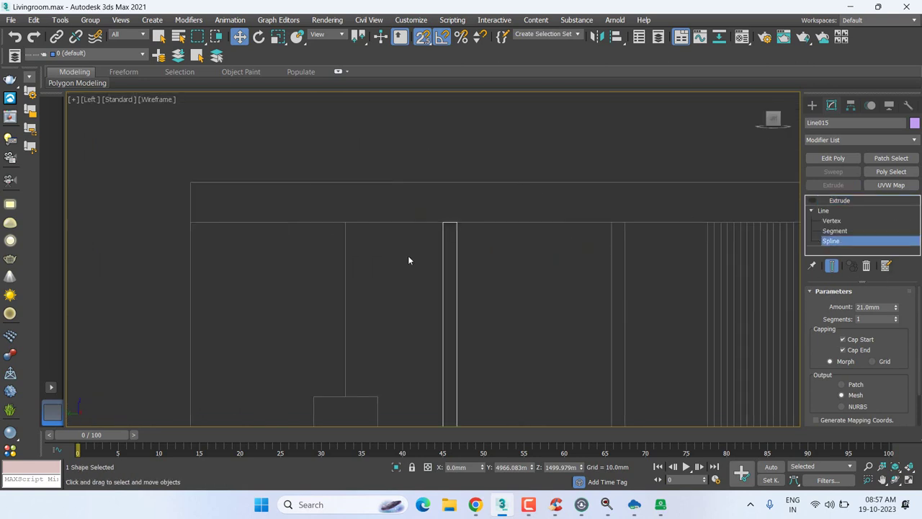
pyautogui.click(444, 274)
pyautogui.scroll(-2, 399, 293)
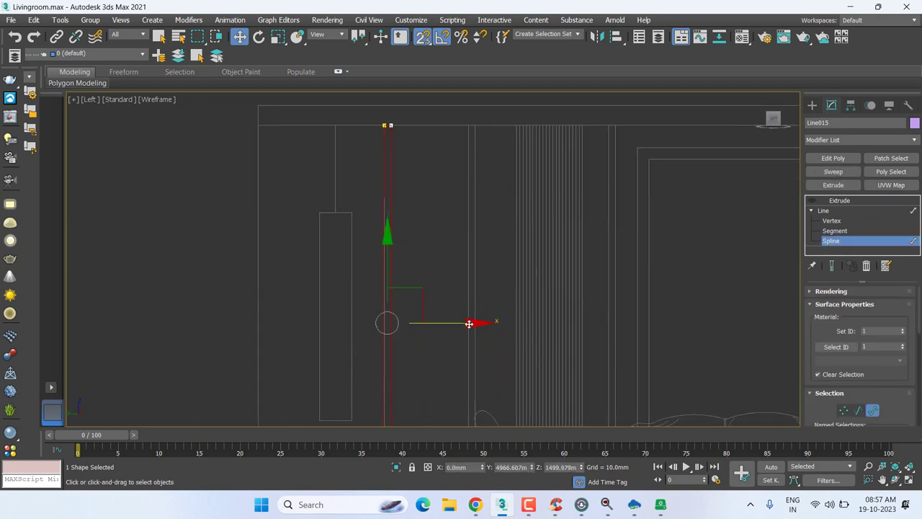
pyautogui.keyDown('shift'); pyautogui.moveTo(412, 322); pyautogui.dragTo(490, 317); pyautogui.keyUp('shift')
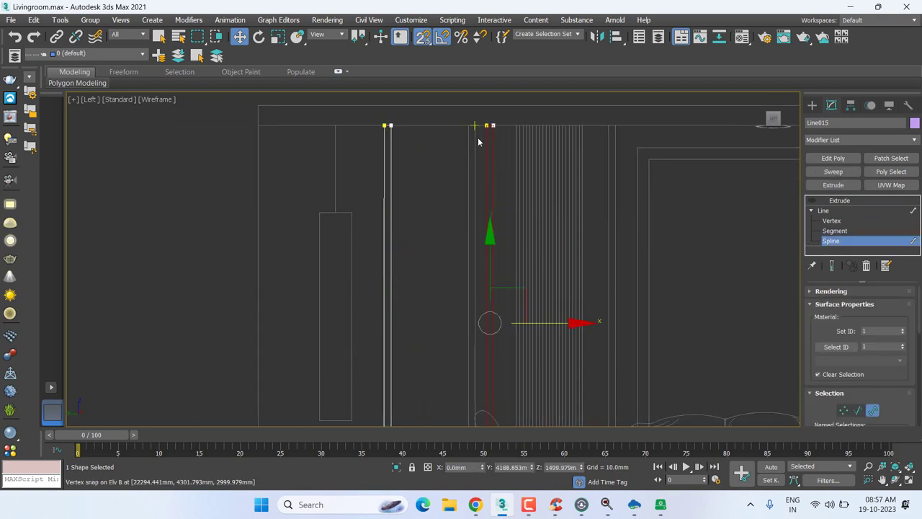
pyautogui.scroll(5, 490, 128)
pyautogui.rightClick(525, 116)
pyautogui.click(553, 134)
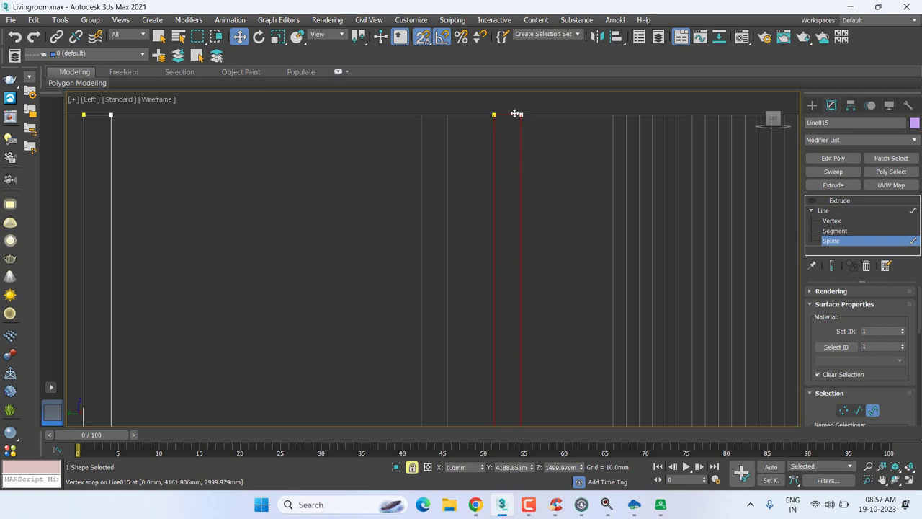
pyautogui.moveTo(514, 113); pyautogui.dragTo(446, 115)
# - Vertex-snap the copied strips onto the wall lines, giving three vertical strips
pyautogui.scroll(-3, 460, 165)
pyautogui.scroll(-2, 461, 164)
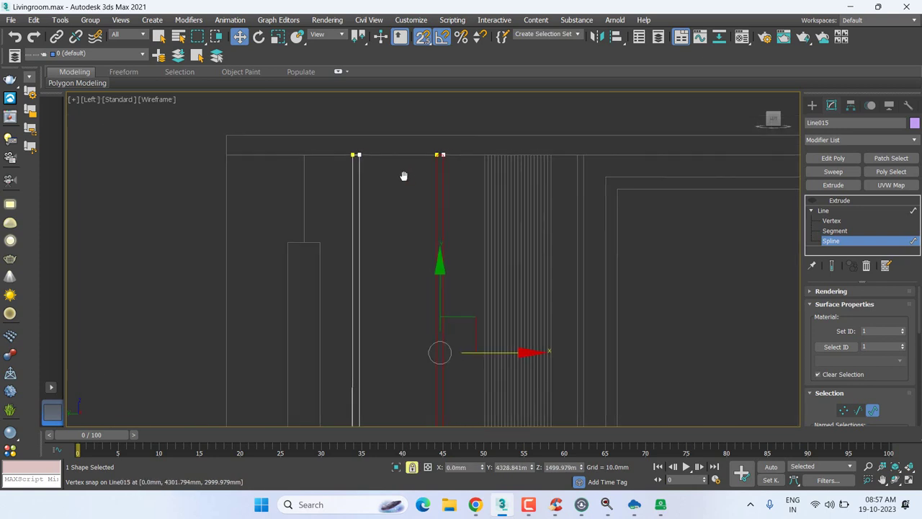
pyautogui.moveTo(404, 175); pyautogui.dragTo(338, 193, button='middle')
pyautogui.moveTo(365, 172)
pyautogui.mouseDown()
pyautogui.moveTo(605, 166)
pyautogui.moveTo(562, 173)
pyautogui.mouseUp()
pyautogui.moveTo(566, 204); pyautogui.dragTo(362, 207, button='middle')
pyautogui.scroll(-1, 362, 207)
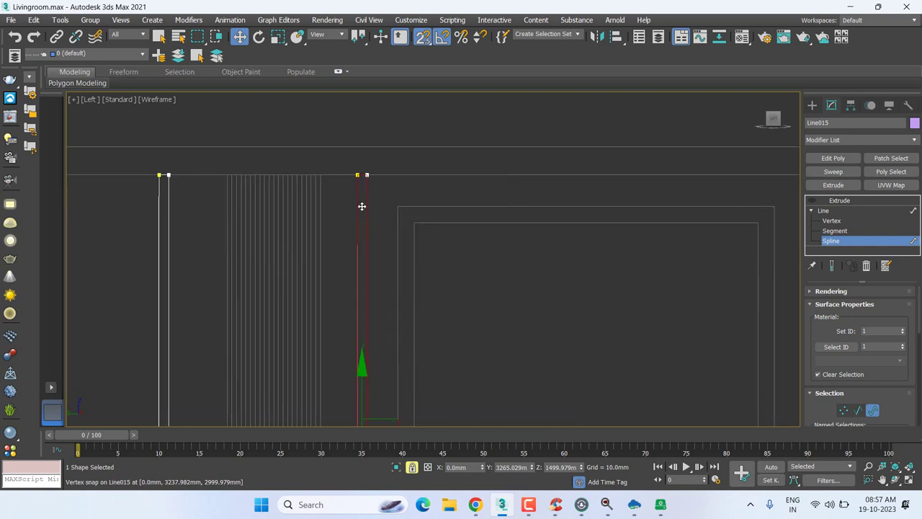
pyautogui.scroll(-2, 524, 273)
pyautogui.scroll(-1, 374, 214)
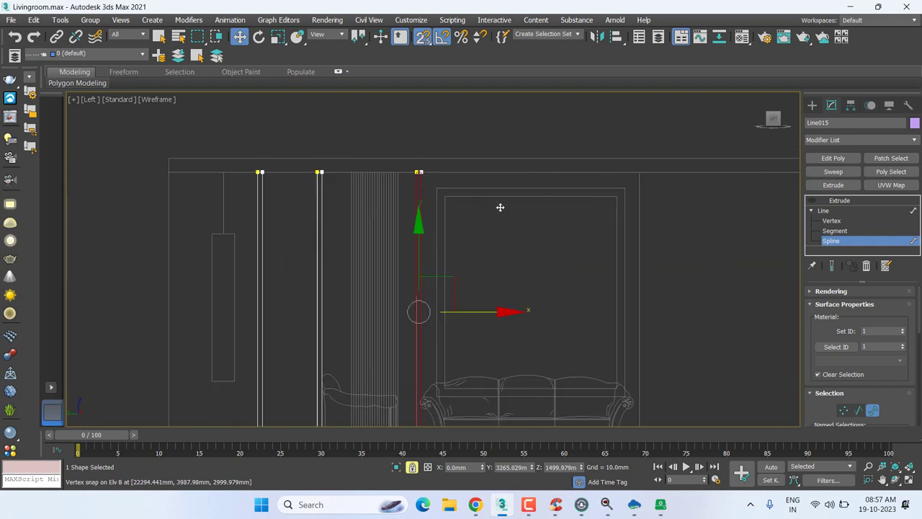
pyautogui.moveTo(719, 290); pyautogui.dragTo(713, 255, button='middle')
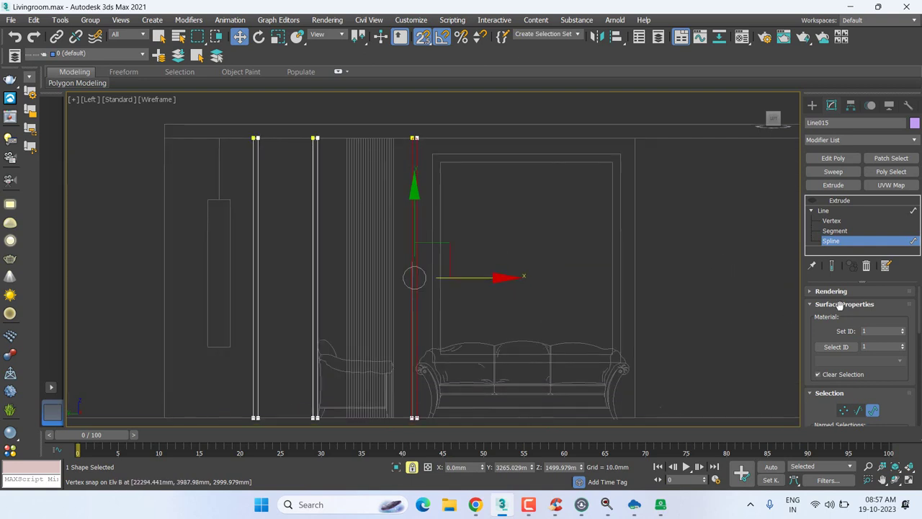
pyautogui.click(839, 200)
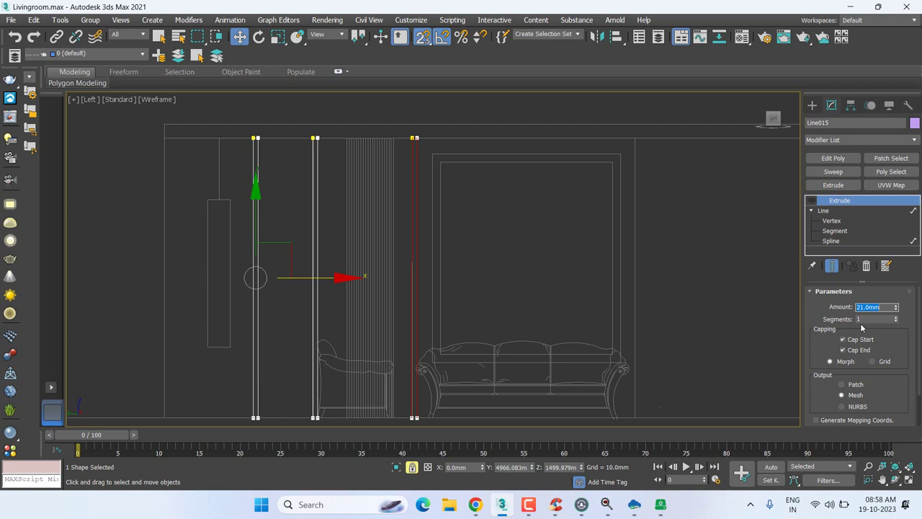
# - Set the strips' Extrude amount to 1 mm
pyautogui.write('1')
pyautogui.press('Return')
pyautogui.moveTo(602, 270); pyautogui.dragTo(587, 320, button='middle')
# - In Top view, show the extruded result and snap the strips onto the living-room wall line
pyautogui.press('t')
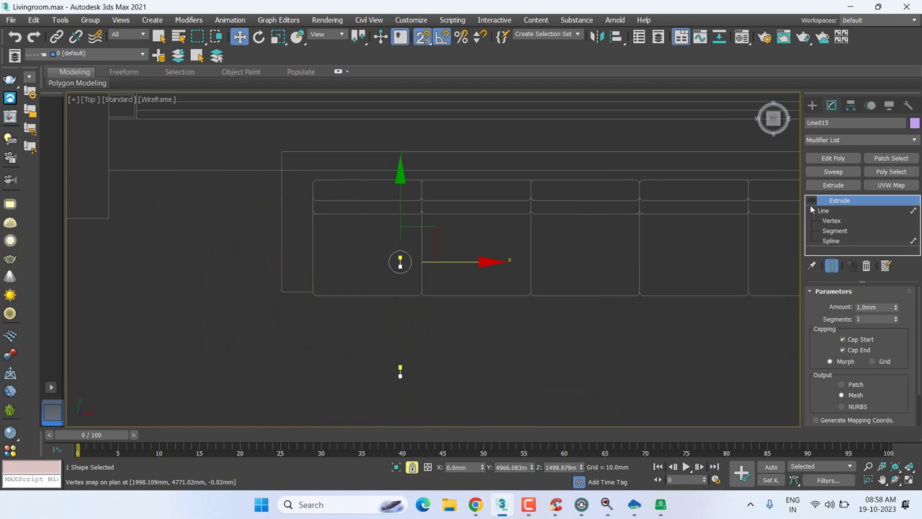
pyautogui.click(812, 202)
pyautogui.scroll(-3, 580, 266)
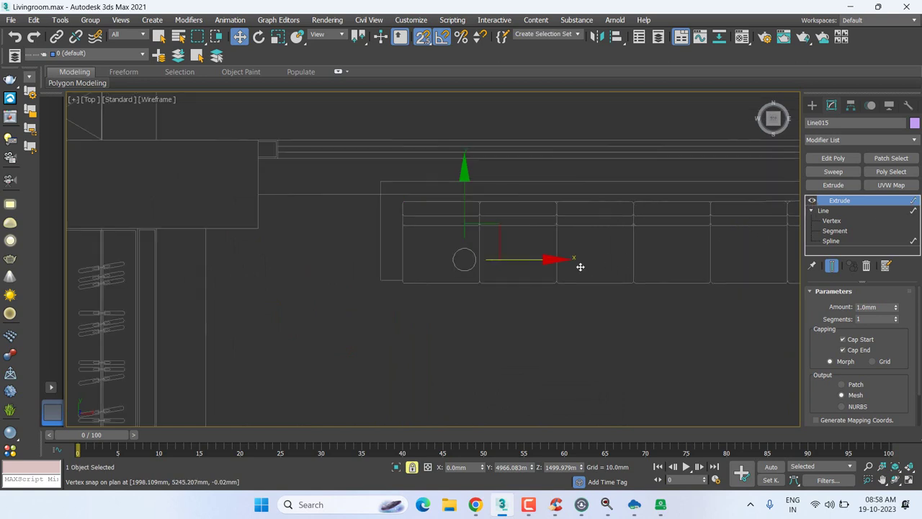
pyautogui.scroll(-6, 582, 279)
pyautogui.moveTo(583, 279); pyautogui.dragTo(153, 272, button='middle')
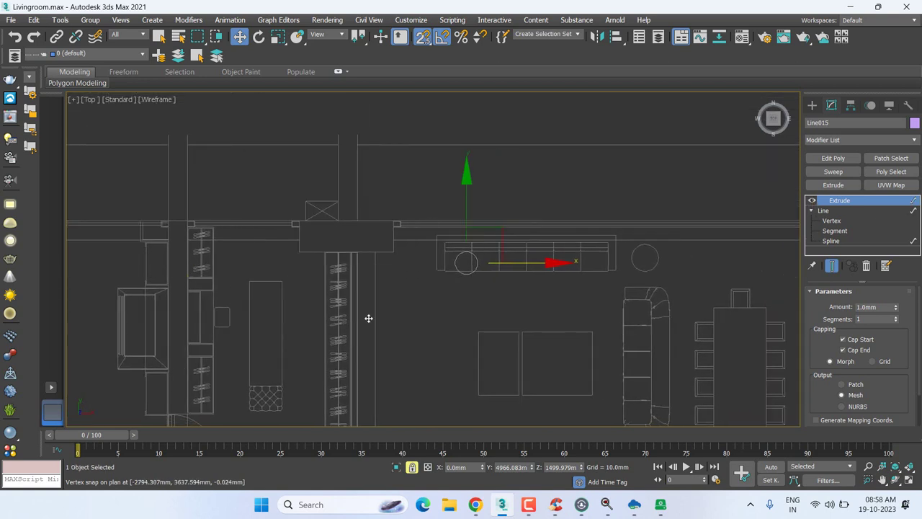
pyautogui.moveTo(387, 321); pyautogui.dragTo(139, 303, button='middle')
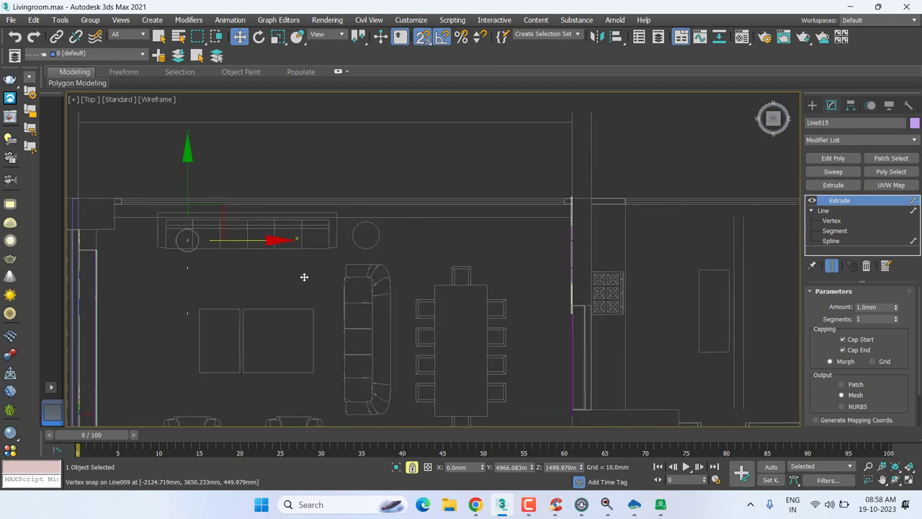
pyautogui.moveTo(273, 240); pyautogui.dragTo(572, 245)
pyautogui.scroll(3, 571, 247)
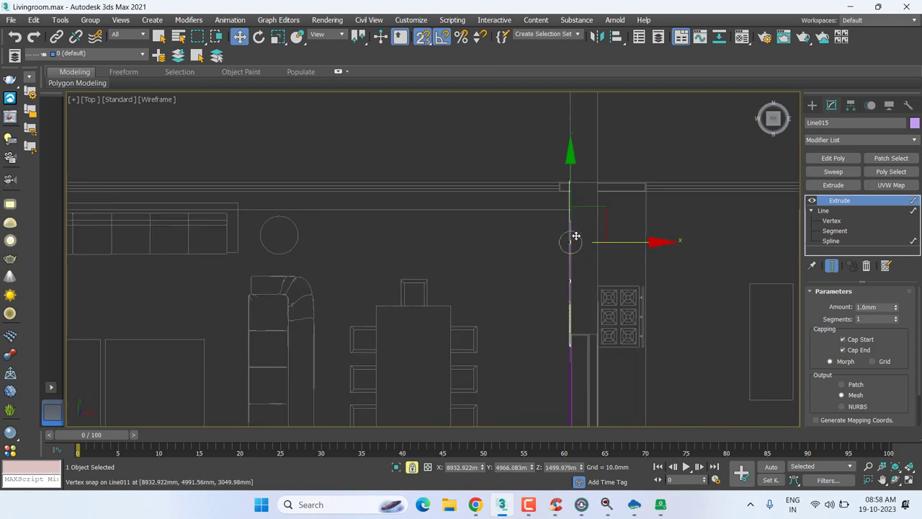
pyautogui.scroll(3, 571, 247)
pyautogui.scroll(3, 547, 229)
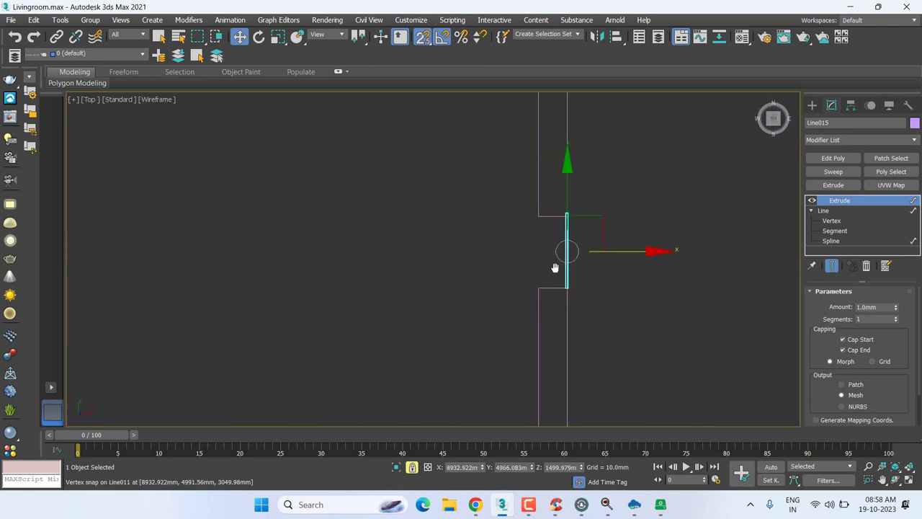
pyautogui.moveTo(555, 264); pyautogui.dragTo(562, 303, button='middle')
pyautogui.click(846, 222)
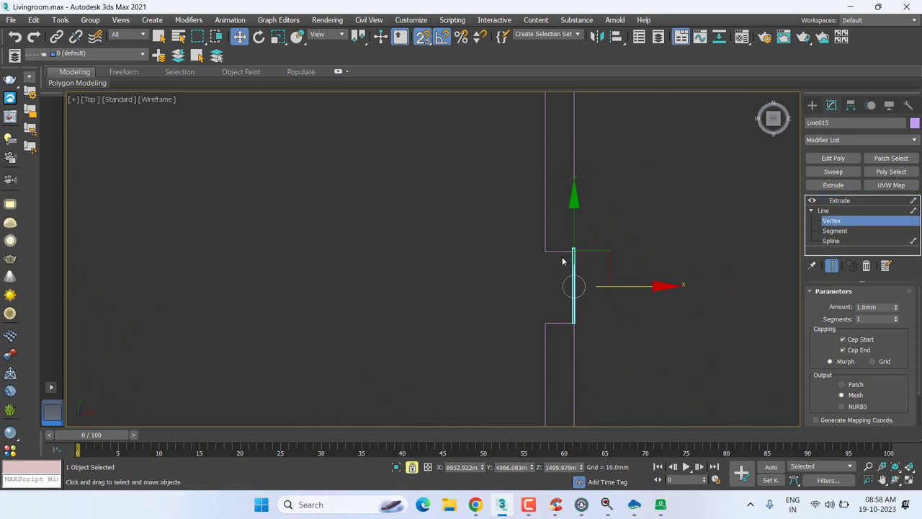
# - In the Top view, unlock the selection and pick Line015's bottom vertex instead of the top one
pyautogui.scroll(2, 448, 260)
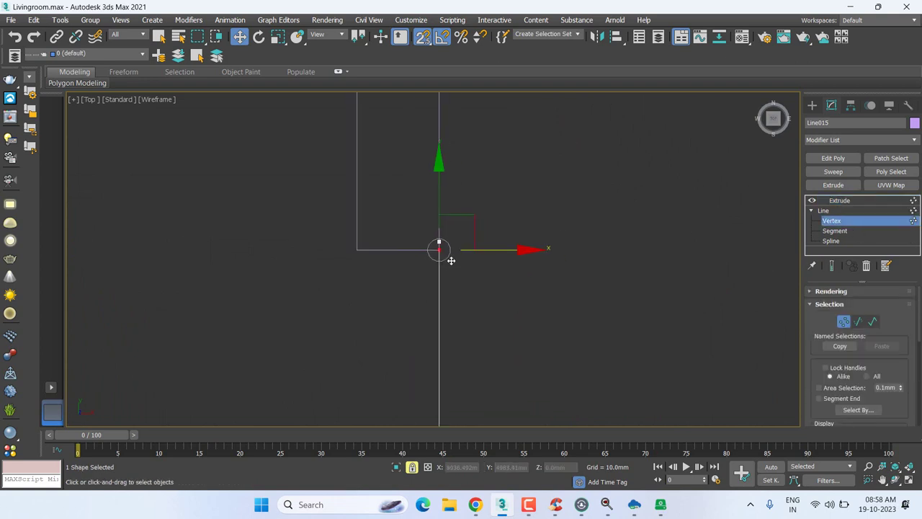
pyautogui.scroll(3, 436, 246)
pyautogui.moveTo(398, 189); pyautogui.dragTo(469, 247, button='middle')
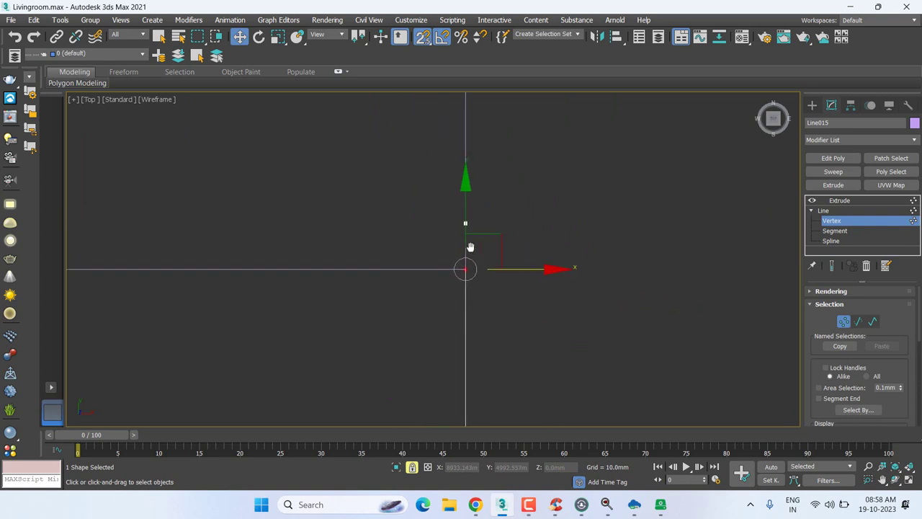
pyautogui.rightClick(470, 247)
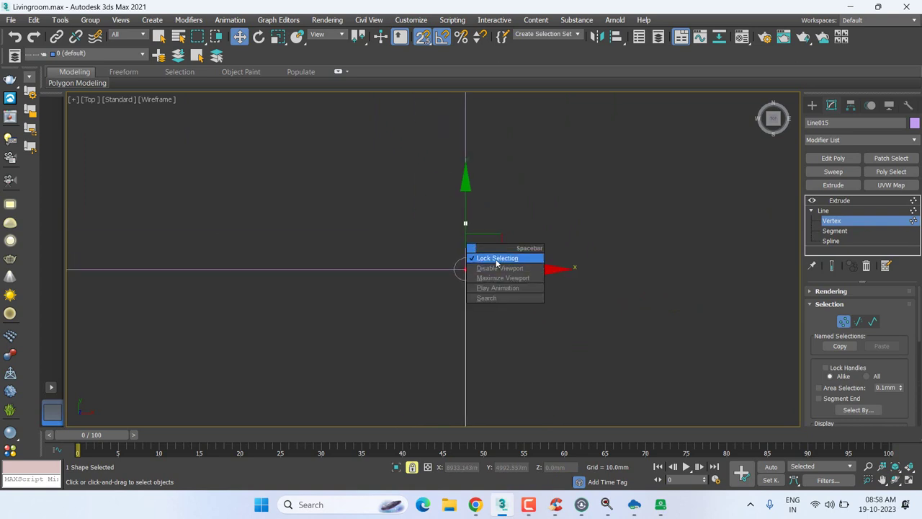
pyautogui.click(409, 200)
pyautogui.click(490, 242)
pyautogui.moveTo(469, 202); pyautogui.dragTo(454, 229)
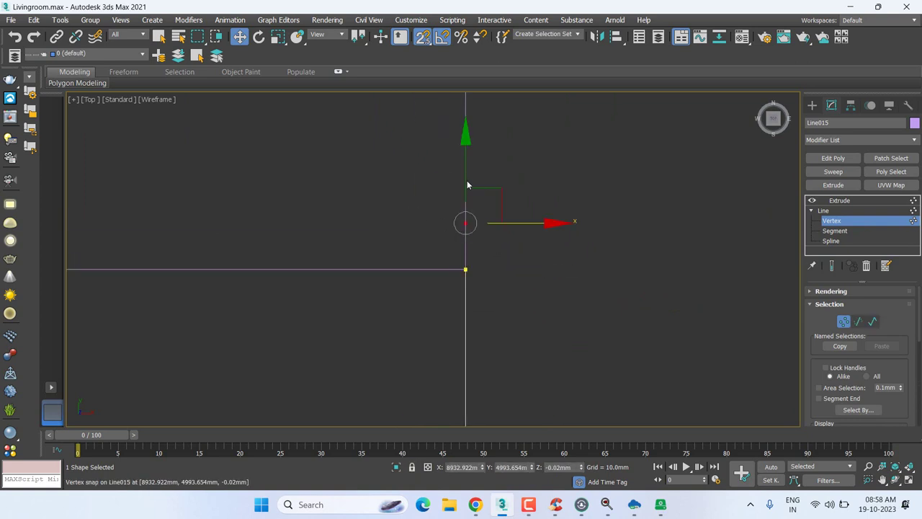
pyautogui.click(469, 268)
pyautogui.scroll(-5, 469, 268)
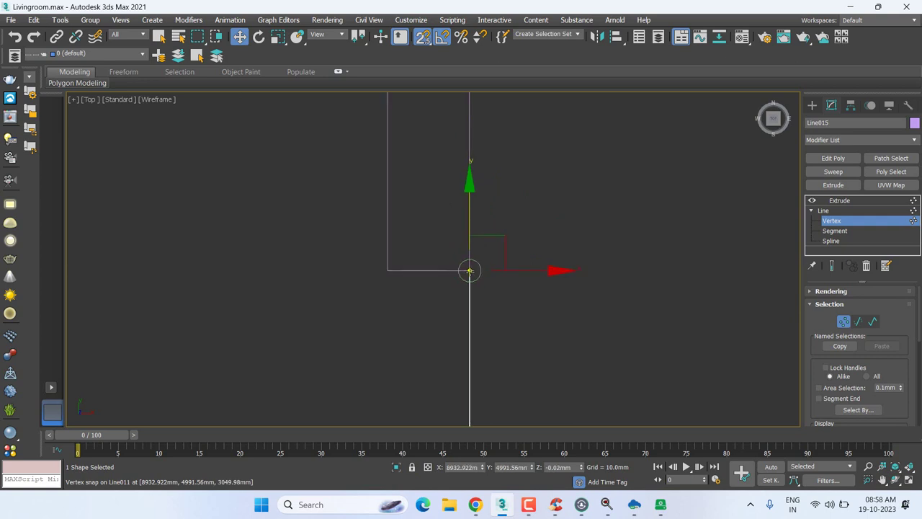
pyautogui.scroll(-3, 470, 268)
pyautogui.scroll(-3, 470, 268)
pyautogui.scroll(-3, 481, 184)
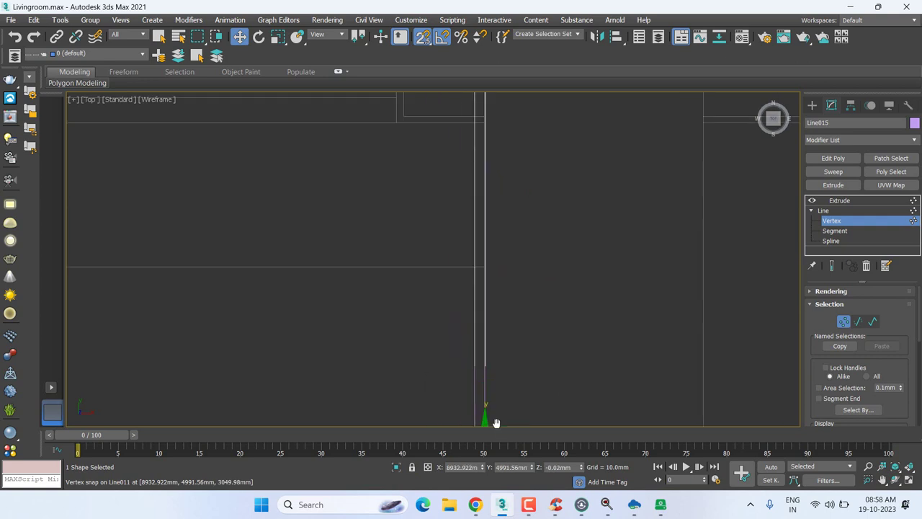
pyautogui.scroll(-2, 511, 280)
pyautogui.moveTo(510, 280); pyautogui.dragTo(512, 286, button='middle')
pyautogui.rightClick(510, 286)
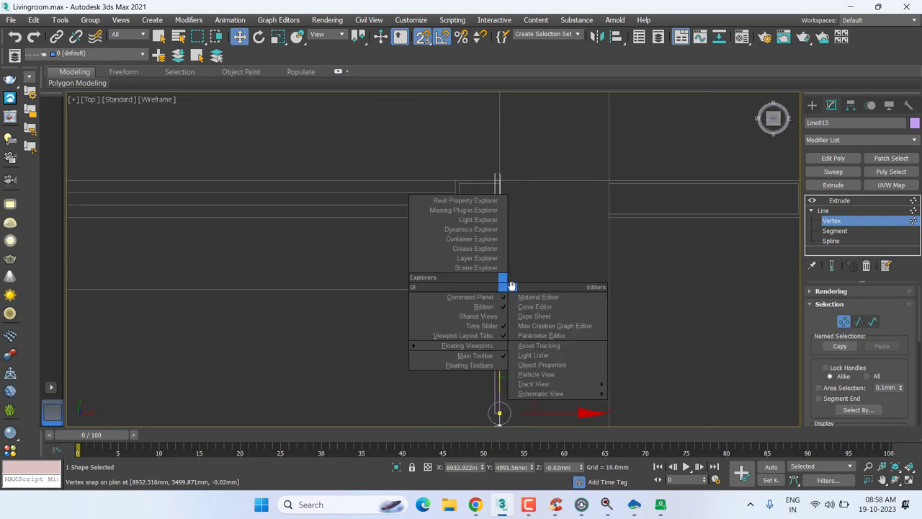
pyautogui.click(512, 286)
# - Snap Line015's upper corner vertex down onto the adjoining panel corner
pyautogui.scroll(-2, 516, 372)
pyautogui.scroll(-2, 507, 240)
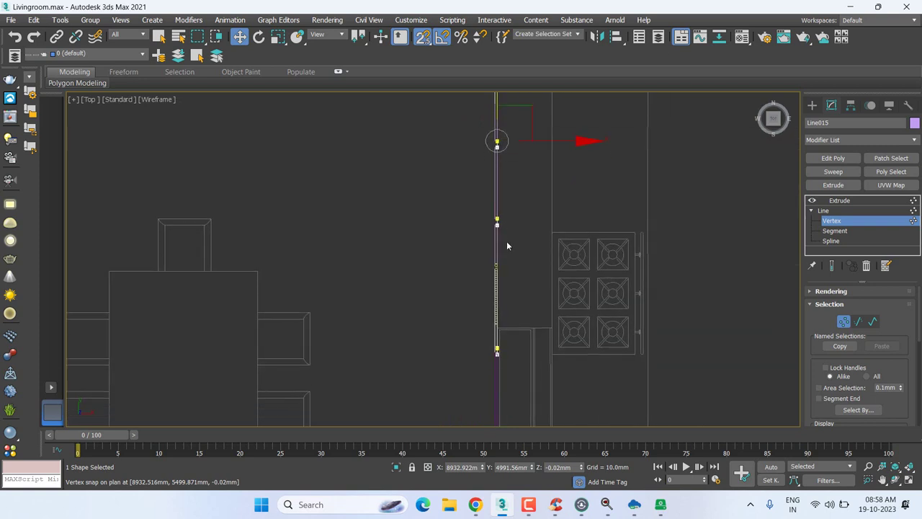
pyautogui.scroll(4, 506, 240)
pyautogui.scroll(4, 493, 204)
pyautogui.click(482, 146)
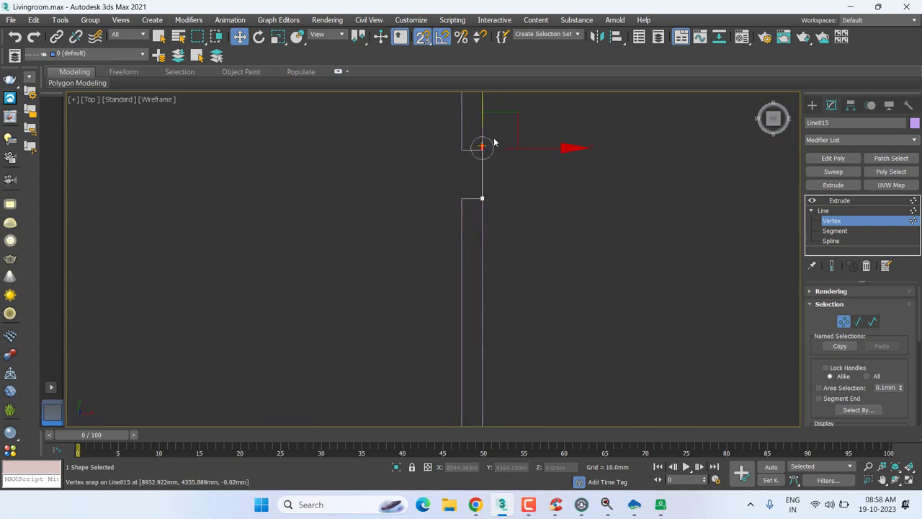
pyautogui.scroll(3, 489, 137)
pyautogui.scroll(4, 444, 162)
pyautogui.moveTo(468, 168); pyautogui.dragTo(577, 137)
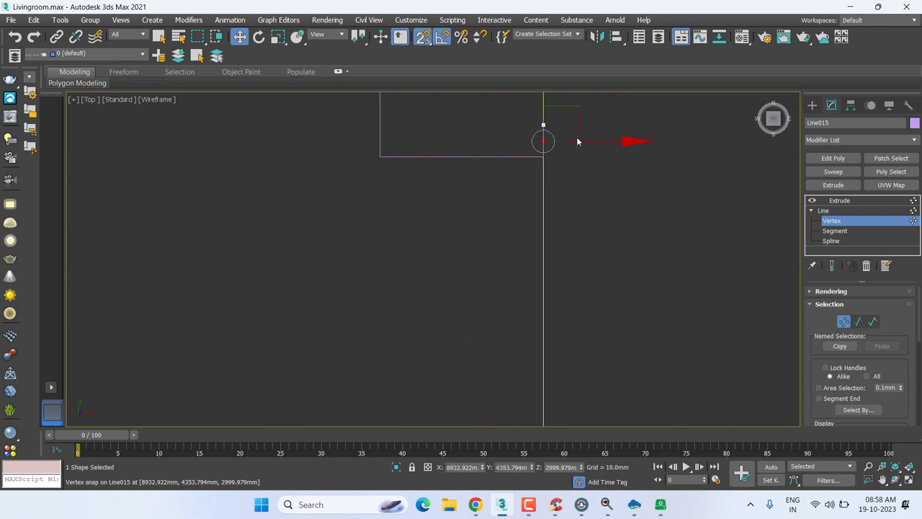
pyautogui.moveTo(576, 188); pyautogui.dragTo(579, 211, button='middle')
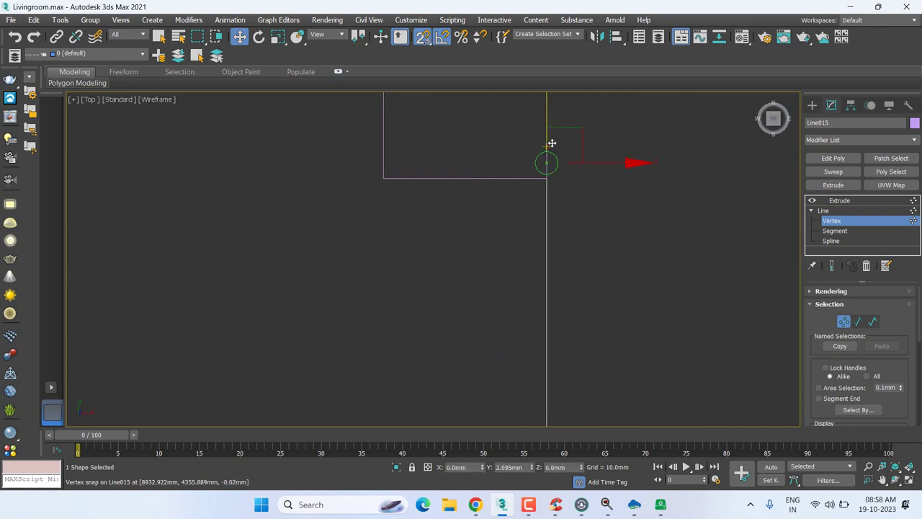
pyautogui.moveTo(471, 174); pyautogui.dragTo(610, 124)
pyautogui.moveTo(576, 128); pyautogui.dragTo(552, 143, button='middle')
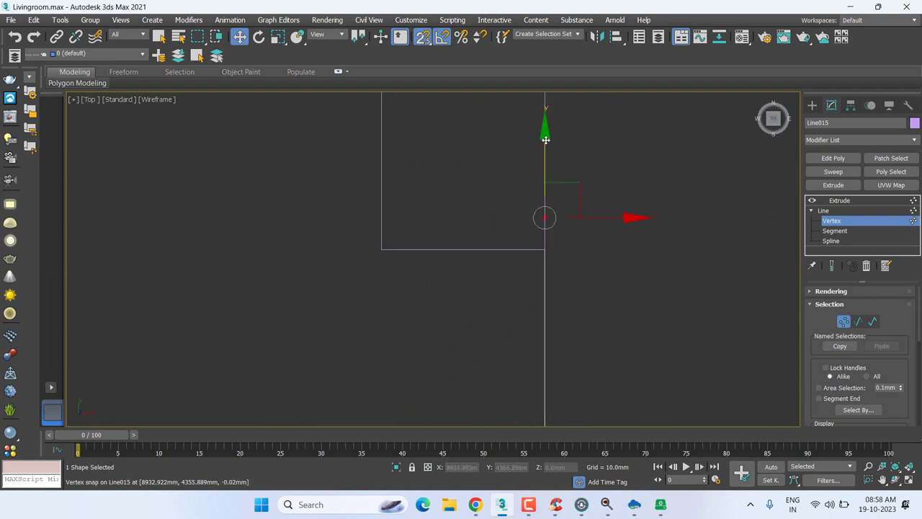
pyautogui.moveTo(546, 216); pyautogui.dragTo(546, 248)
# - Snap the remaining outline vertices onto neighbouring corners, then return to the Extrude modifier
pyautogui.moveTo(546, 260); pyautogui.dragTo(550, 337, button='middle')
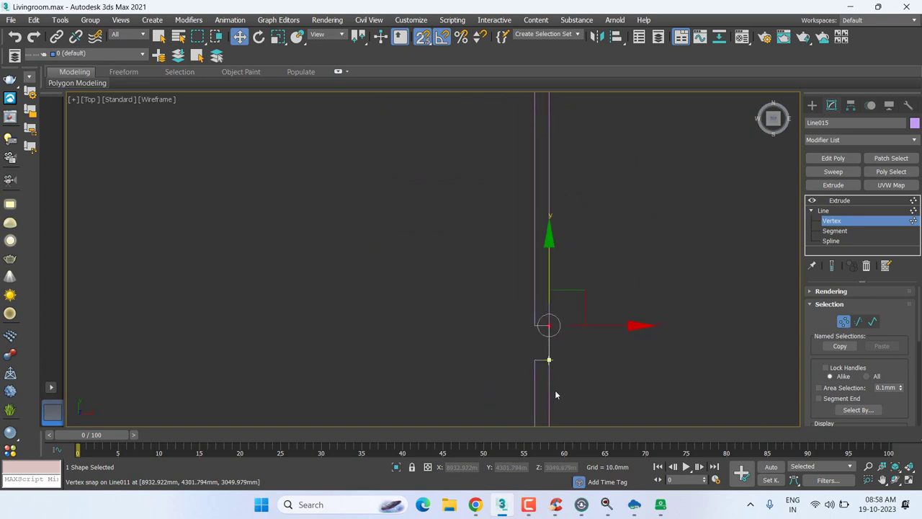
pyautogui.moveTo(556, 397); pyautogui.dragTo(493, 196, button='middle')
pyautogui.scroll(1, 509, 274)
pyautogui.scroll(3, 512, 275)
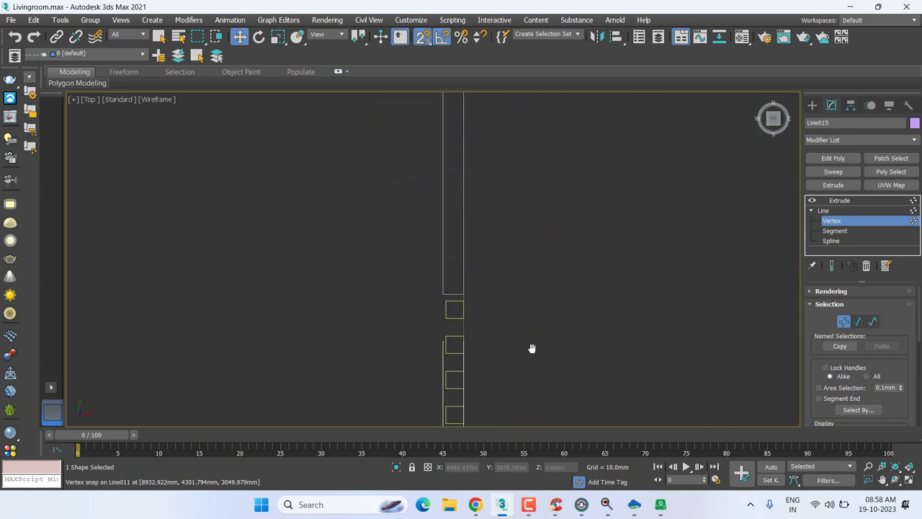
pyautogui.scroll(-5, 560, 360)
pyautogui.scroll(-3, 578, 308)
pyautogui.scroll(2, 566, 182)
pyautogui.scroll(1, 565, 181)
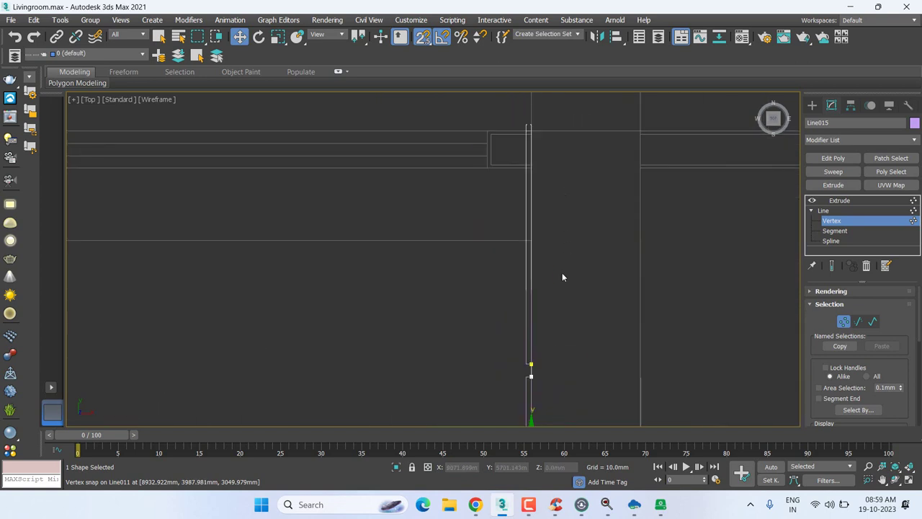
pyautogui.scroll(-3, 561, 273)
pyautogui.moveTo(556, 408); pyautogui.dragTo(539, 238, button='middle')
pyautogui.scroll(2, 538, 238)
pyautogui.scroll(2, 533, 231)
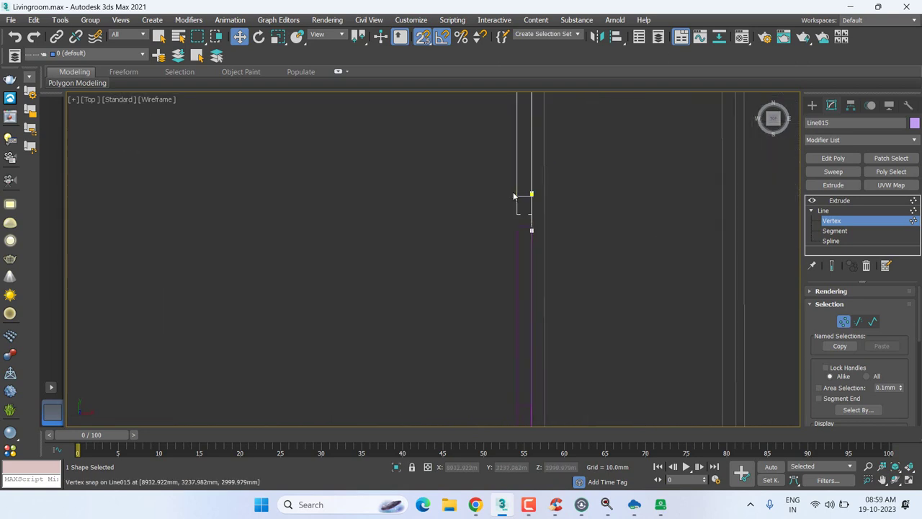
pyautogui.scroll(1, 526, 225)
pyautogui.scroll(1, 547, 245)
pyautogui.scroll(3, 600, 150)
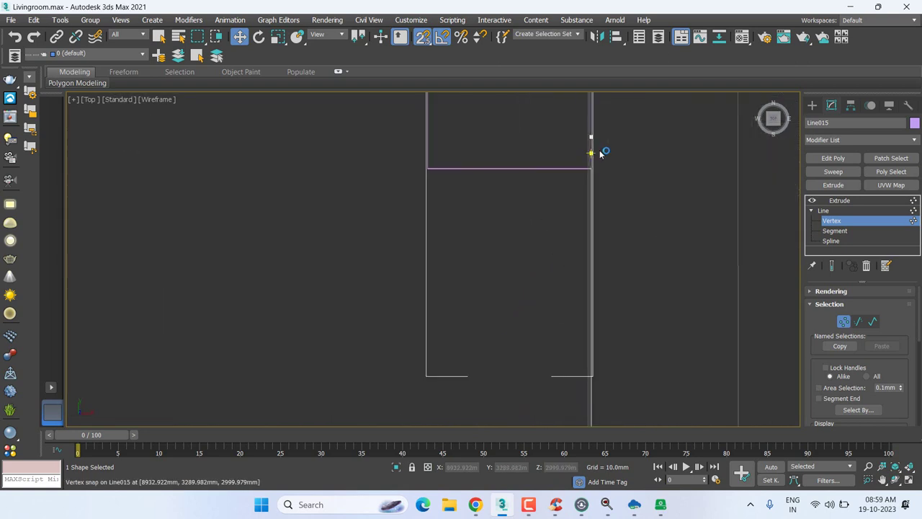
pyautogui.scroll(2, 604, 151)
pyautogui.click(595, 150)
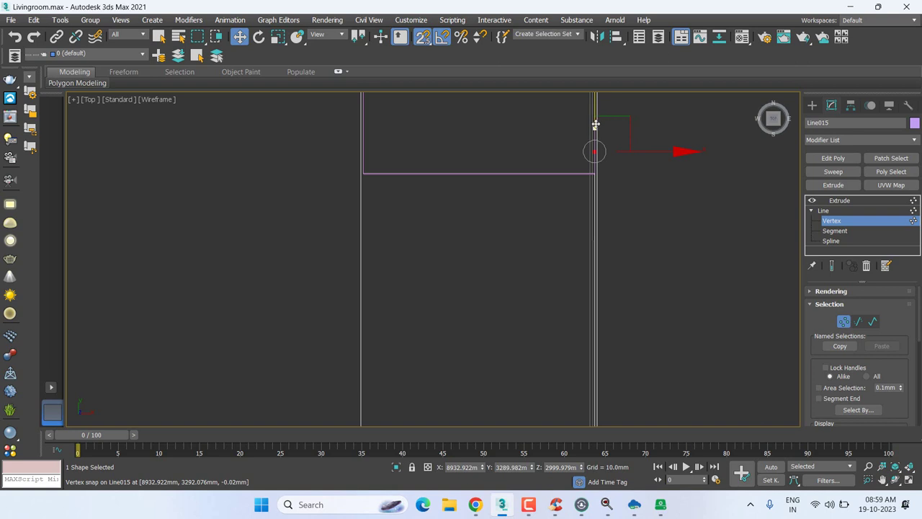
pyautogui.moveTo(507, 196); pyautogui.dragTo(629, 144)
pyautogui.scroll(2, 623, 144)
pyautogui.moveTo(609, 115); pyautogui.dragTo(604, 213, button='middle')
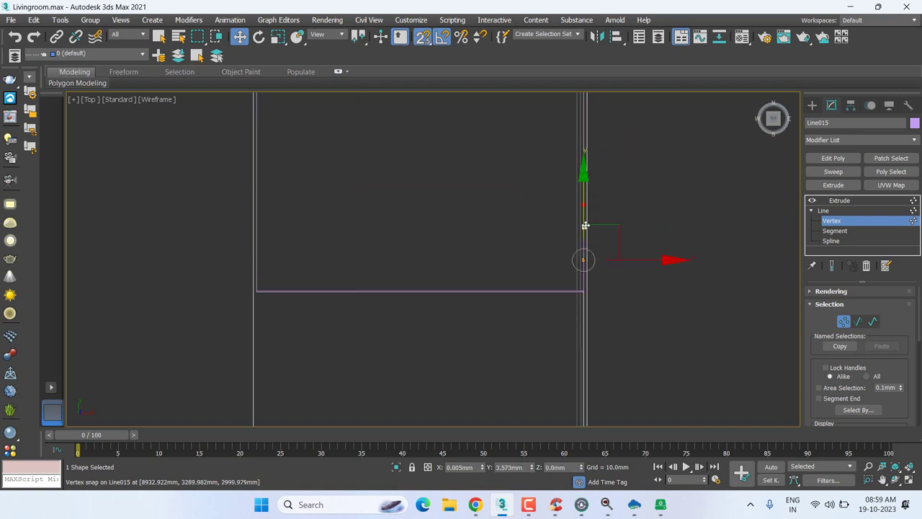
pyautogui.click(585, 228)
pyautogui.scroll(-1, 590, 237)
pyautogui.scroll(1, 603, 355)
pyautogui.moveTo(604, 355); pyautogui.dragTo(581, 177, button='middle')
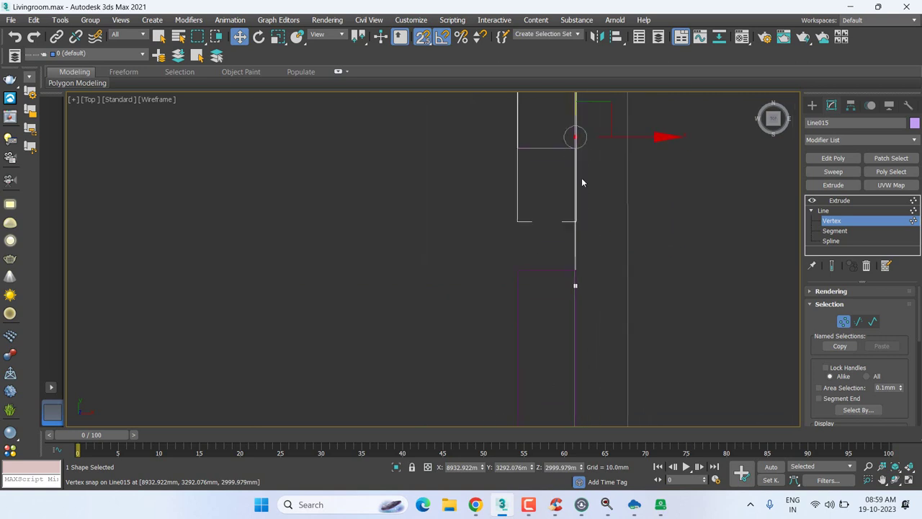
pyautogui.scroll(1, 571, 307)
pyautogui.moveTo(526, 305); pyautogui.dragTo(680, 227)
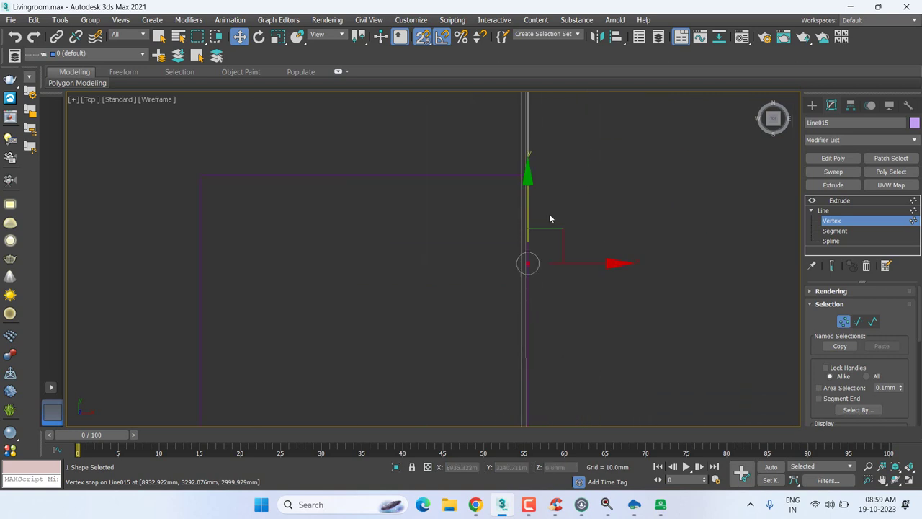
pyautogui.moveTo(529, 191); pyautogui.dragTo(553, 337, button='middle')
pyautogui.moveTo(531, 251); pyautogui.dragTo(600, 192)
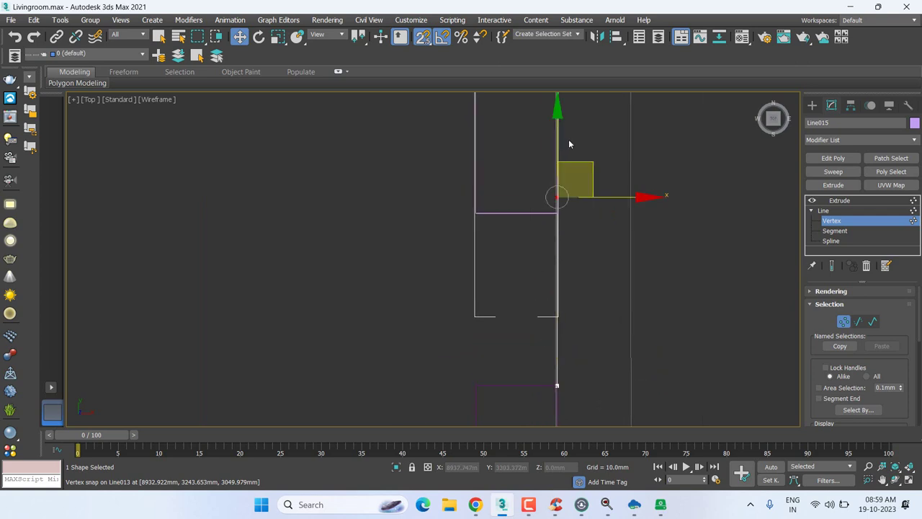
pyautogui.moveTo(558, 128); pyautogui.dragTo(475, 213)
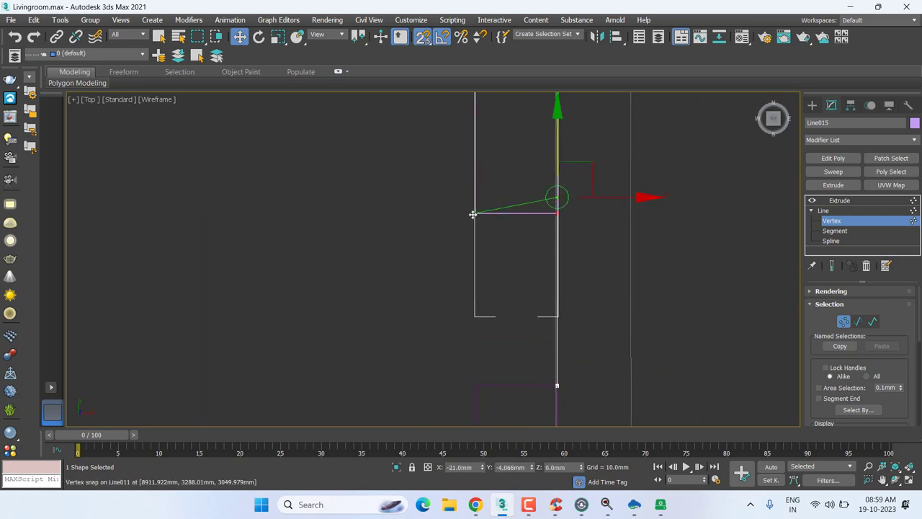
pyautogui.click(875, 199)
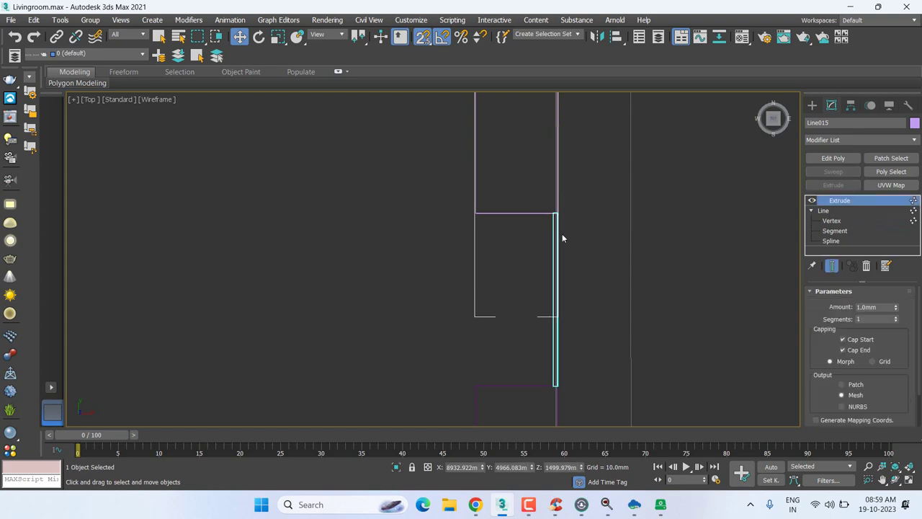
# - In the Perspective view, orbit onto the wall panels and select the thin 1.0 mm panel between them
pyautogui.moveTo(568, 287)
pyautogui.keyDown('alt'); pyautogui.mouseDown(button='middle')
pyautogui.moveTo(480, 278)
pyautogui.moveTo(463, 232)
pyautogui.moveTo(504, 274)
pyautogui.mouseUp(button='middle'); pyautogui.keyUp('alt')
pyautogui.press('p')
pyautogui.scroll(-3, 465, 232)
pyautogui.scroll(5, 505, 274)
pyautogui.moveTo(576, 288)
pyautogui.mouseDown(button='middle')
pyautogui.moveTo(712, 332)
pyautogui.moveTo(533, 294)
pyautogui.mouseUp(button='middle')
pyautogui.scroll(-3, 533, 290)
pyautogui.click(376, 337)
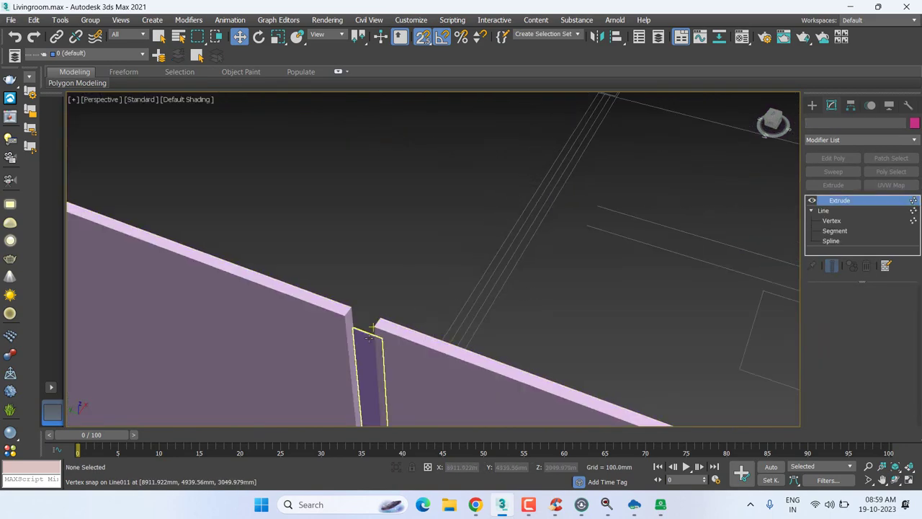
pyautogui.scroll(2, 375, 310)
# - Switch to the Left view and zoom out to frame the whole wall elevation
pyautogui.press('l')
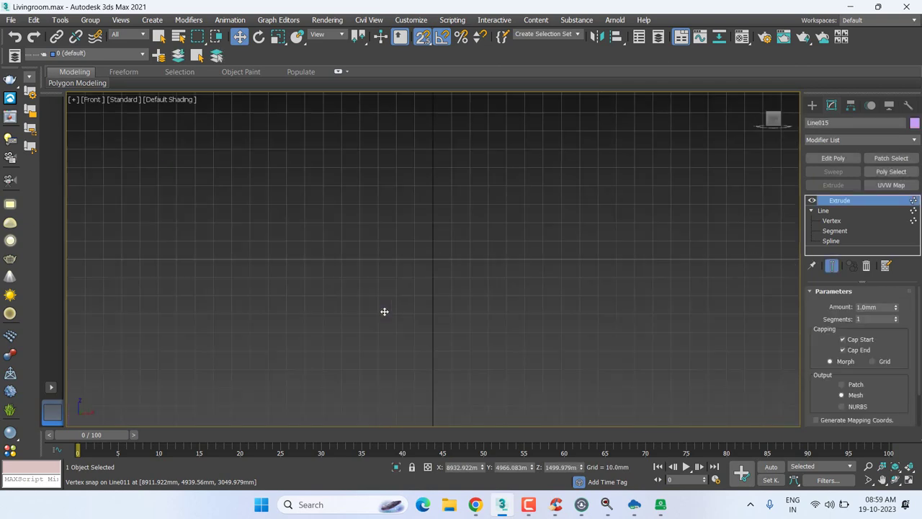
pyautogui.scroll(-3, 418, 315)
pyautogui.scroll(-2, 482, 323)
pyautogui.scroll(-3, 481, 323)
pyautogui.scroll(-3, 481, 328)
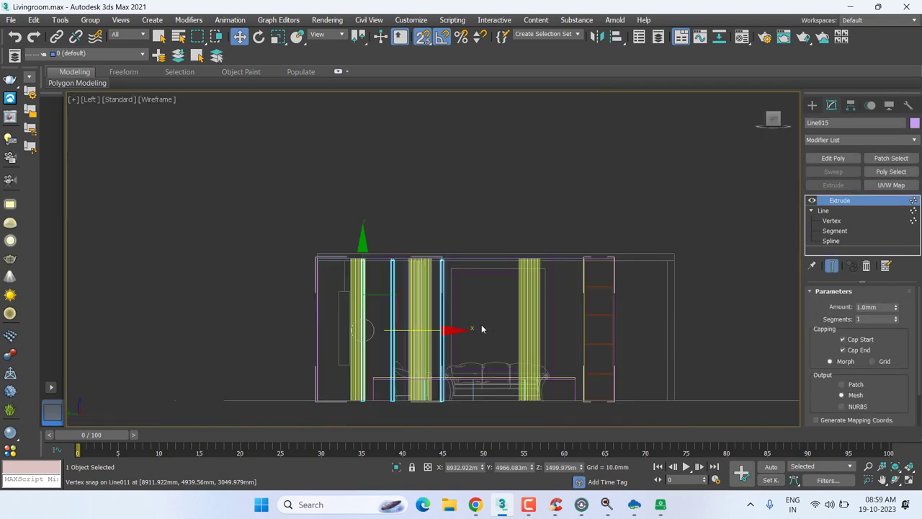
pyautogui.moveTo(481, 324); pyautogui.dragTo(506, 352, button='middle')
pyautogui.click(832, 220)
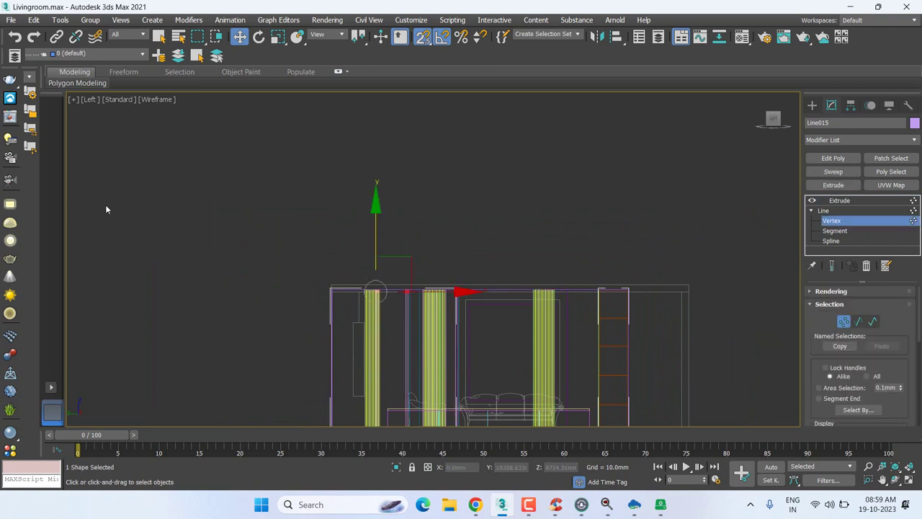
pyautogui.scroll(2, 360, 317)
pyautogui.scroll(2, 507, 306)
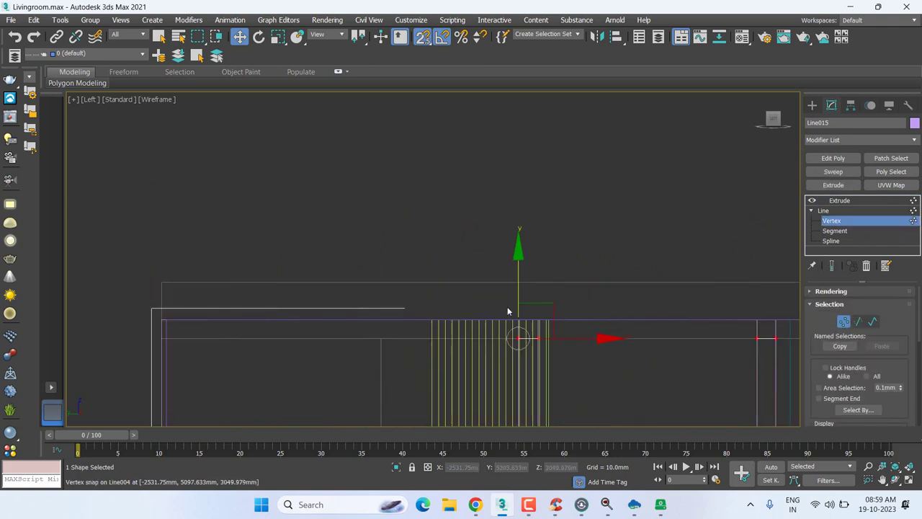
pyautogui.click(886, 201)
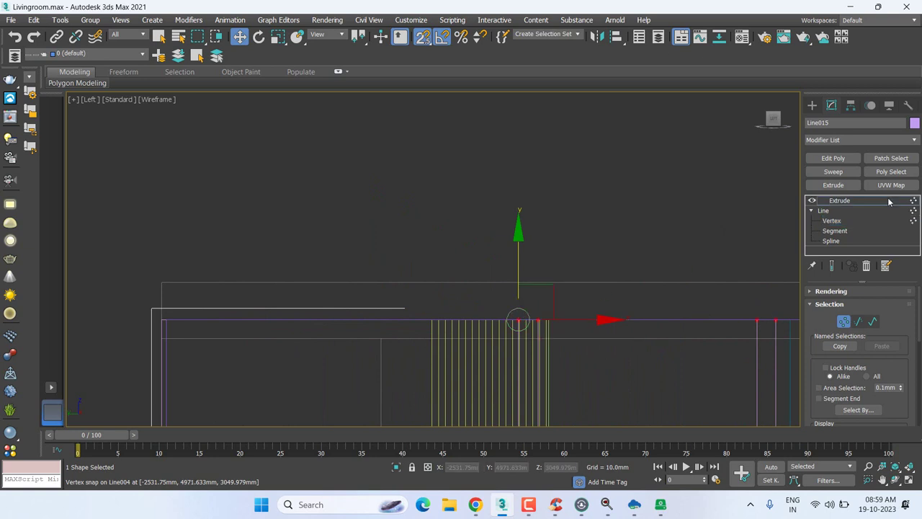
pyautogui.moveTo(362, 198); pyautogui.dragTo(232, 206, button='middle')
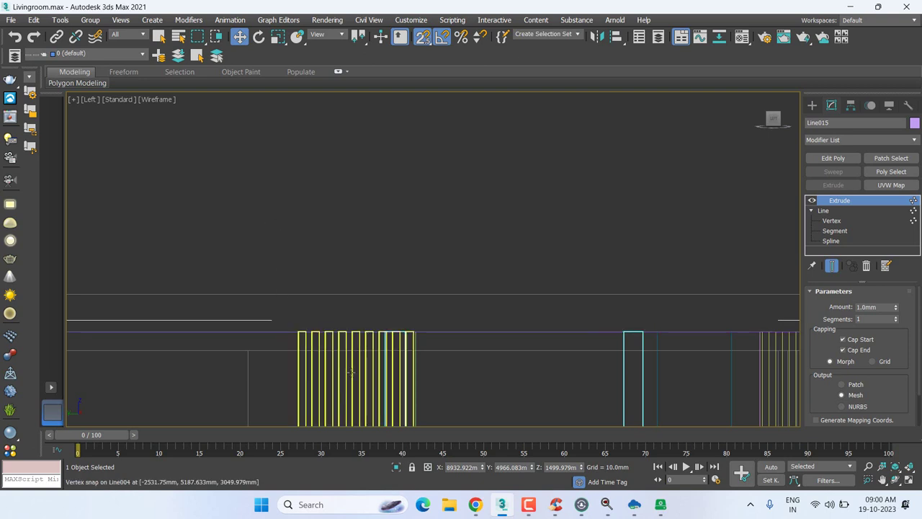
pyautogui.moveTo(404, 299)
pyautogui.mouseDown(button='middle')
pyautogui.moveTo(359, 250)
pyautogui.moveTo(359, 268)
pyautogui.mouseUp(button='middle')
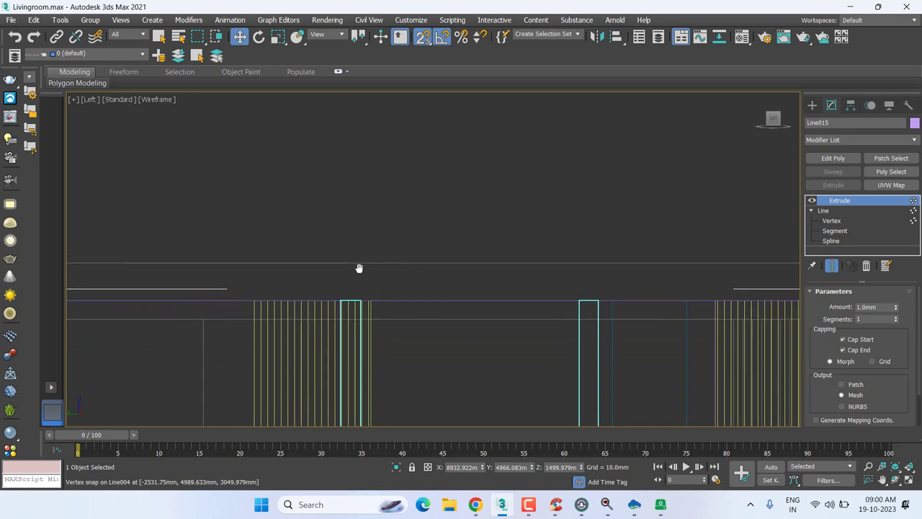
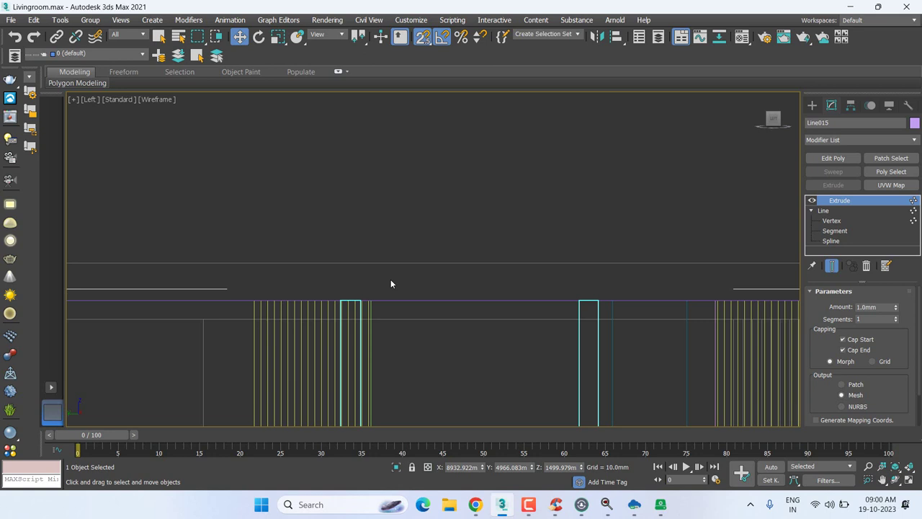
# - Switch the Left viewport to Perspective, then orbit and zoom out around the extruded wall panels
pyautogui.moveTo(390, 280); pyautogui.dragTo(332, 302, button='middle')
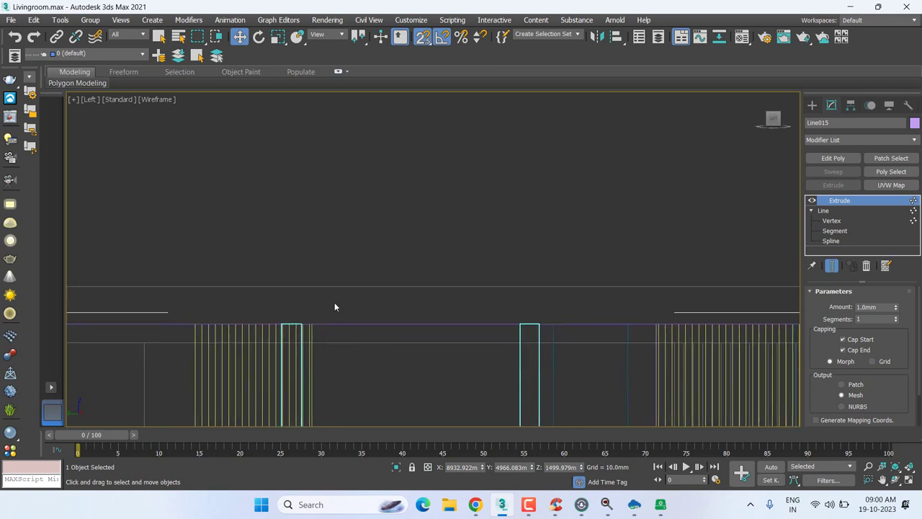
pyautogui.press('p')
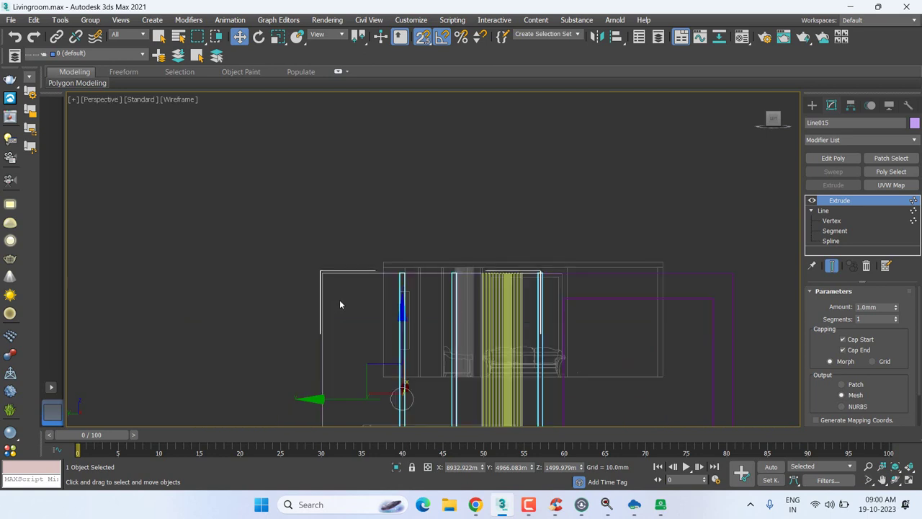
pyautogui.moveTo(340, 304)
pyautogui.mouseDown(button='middle')
pyautogui.moveTo(348, 226)
pyautogui.moveTo(354, 255)
pyautogui.moveTo(452, 252)
pyautogui.moveTo(515, 279)
pyautogui.moveTo(365, 279)
pyautogui.mouseUp(button='middle')
pyautogui.scroll(-2, 371, 242)
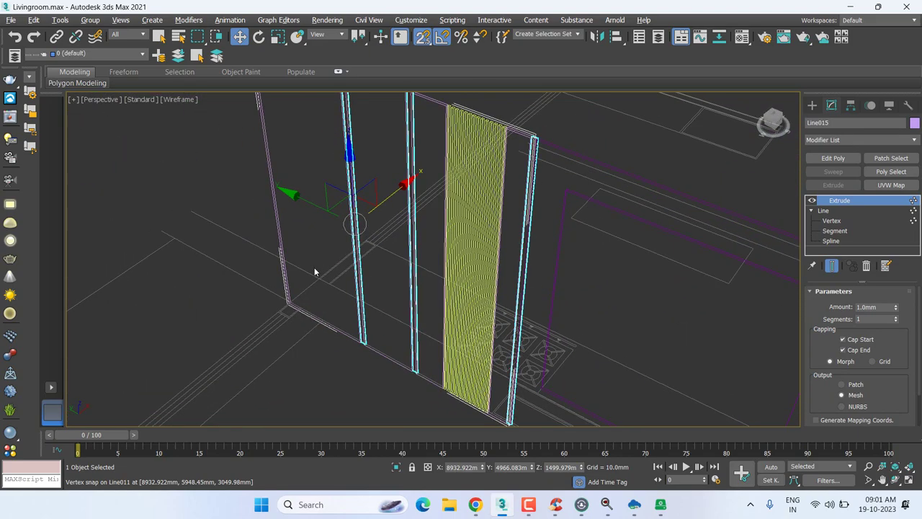
pyautogui.keyDown('alt'); pyautogui.moveTo(314, 271); pyautogui.dragTo(321, 273, button='middle'); pyautogui.keyUp('alt')
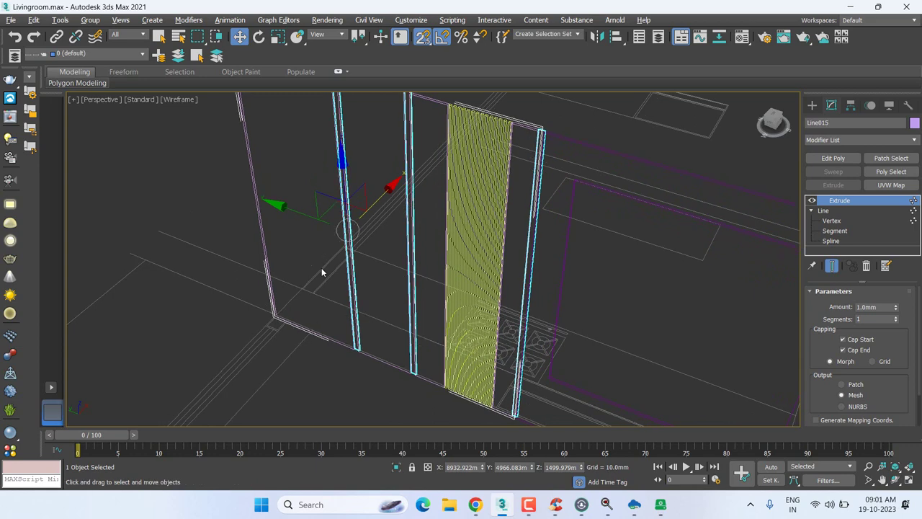
pyautogui.scroll(-1, 321, 268)
pyautogui.scroll(-1, 322, 272)
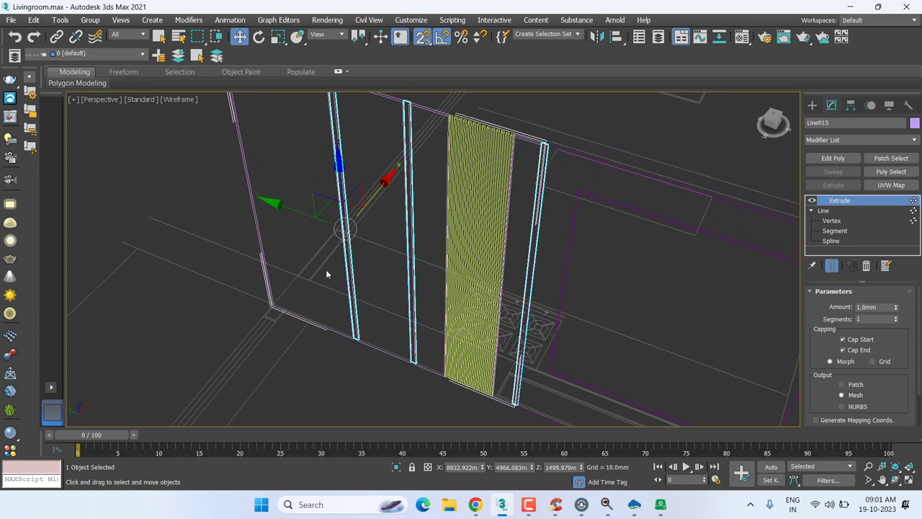
pyautogui.scroll(-4, 326, 270)
# - Clear the selection, orbit to view the panels from above, and pan across to the kitchen panels and stove
pyautogui.click(445, 217)
pyautogui.scroll(1, 445, 228)
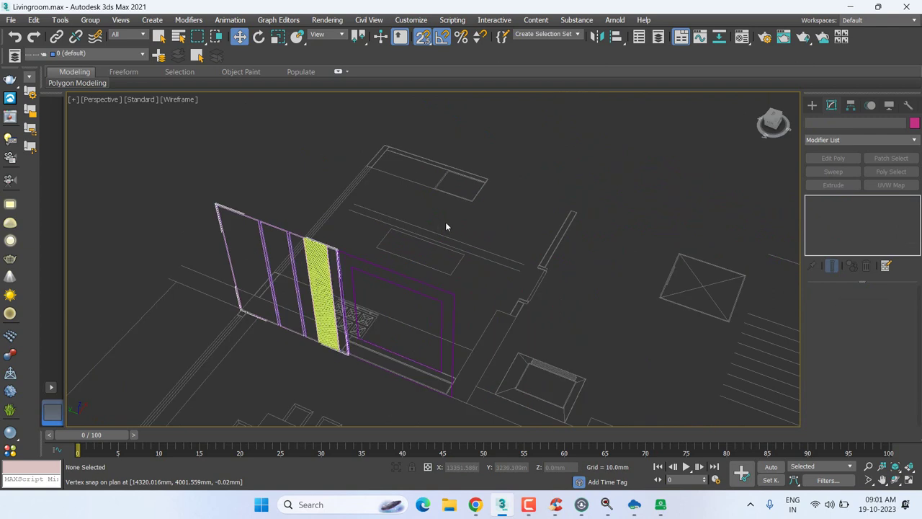
pyautogui.keyDown('alt'); pyautogui.moveTo(446, 224); pyautogui.dragTo(463, 248, button='middle'); pyautogui.keyUp('alt')
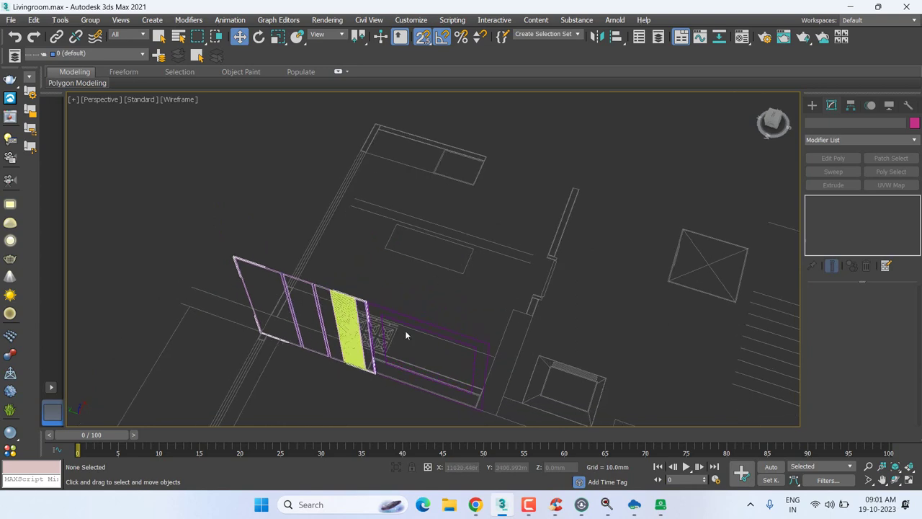
pyautogui.scroll(4, 403, 342)
pyautogui.moveTo(404, 341); pyautogui.dragTo(442, 274, button='middle')
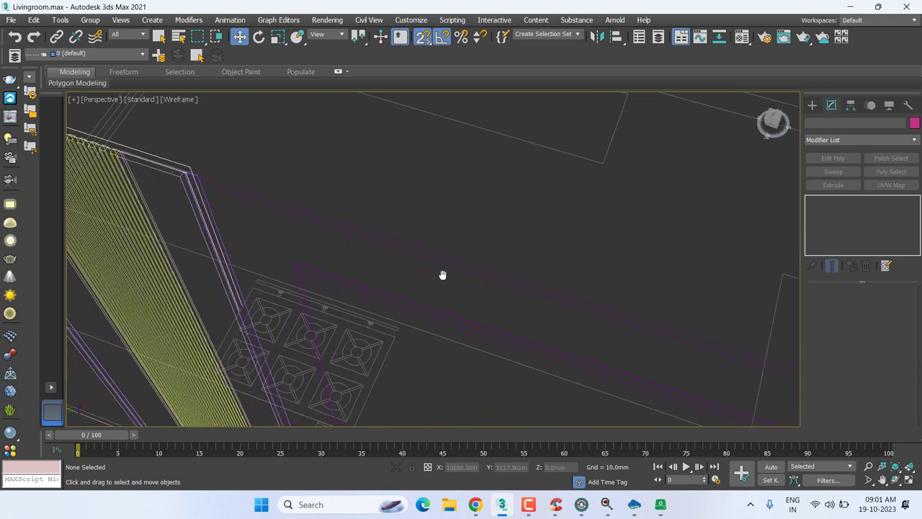
# - Switch the viewport to Default Shading and frame the fluted panel beside the magenta panel
pyautogui.click(181, 98)
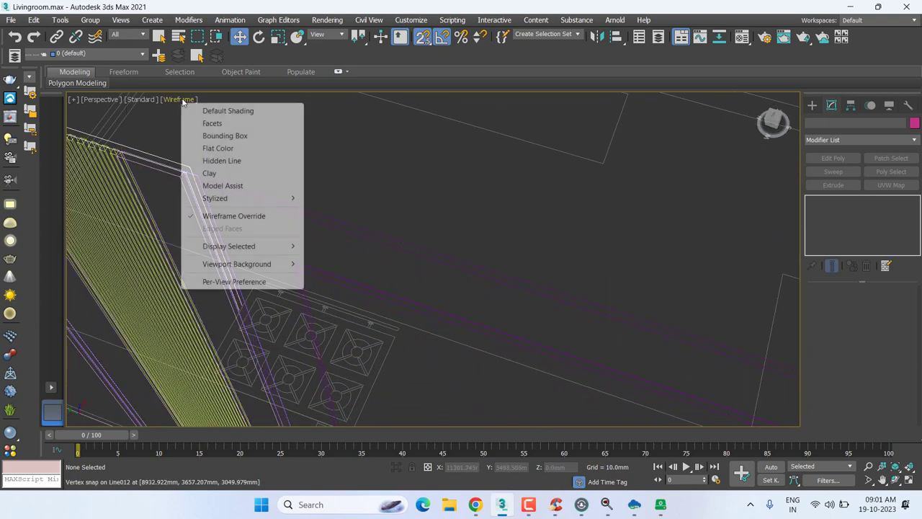
pyautogui.click(228, 116)
pyautogui.scroll(-5, 427, 177)
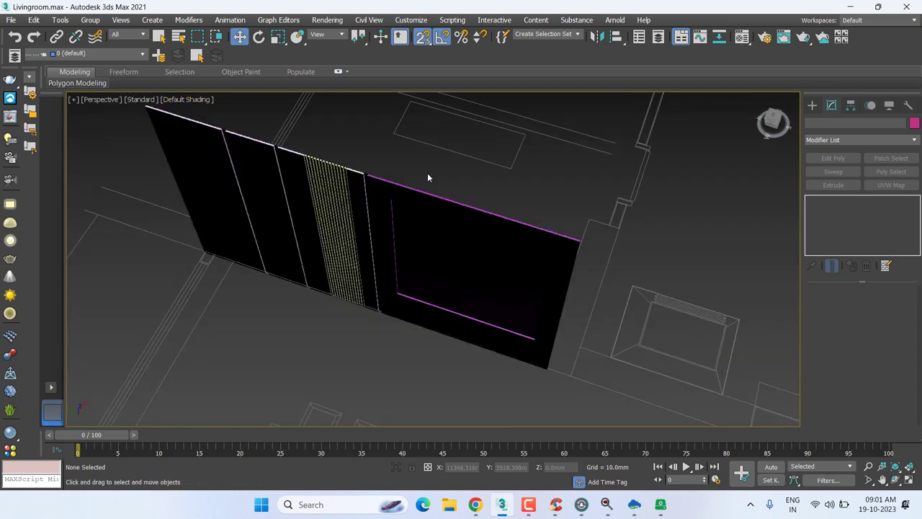
pyautogui.scroll(-3, 427, 177)
pyautogui.moveTo(427, 177); pyautogui.dragTo(426, 185, button='middle')
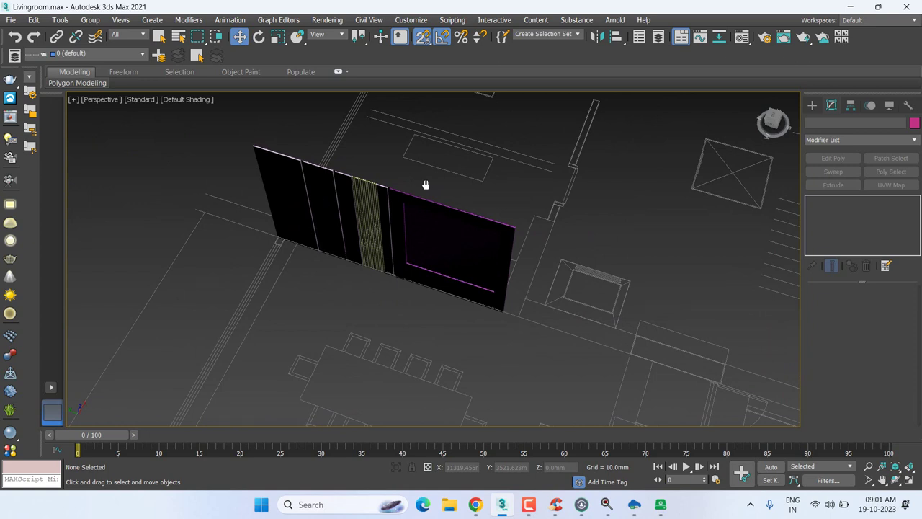
pyautogui.moveTo(426, 185); pyautogui.dragTo(428, 200, button='middle')
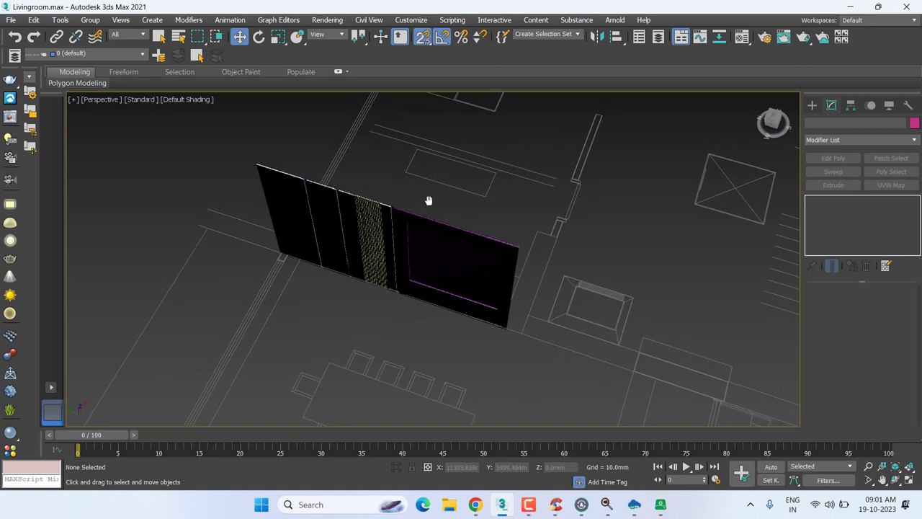
pyautogui.moveTo(428, 200)
pyautogui.mouseDown(button='middle')
pyautogui.moveTo(518, 216)
pyautogui.moveTo(361, 232)
pyautogui.mouseUp(button='middle')
pyautogui.moveTo(278, 233); pyautogui.dragTo(253, 242, button='middle')
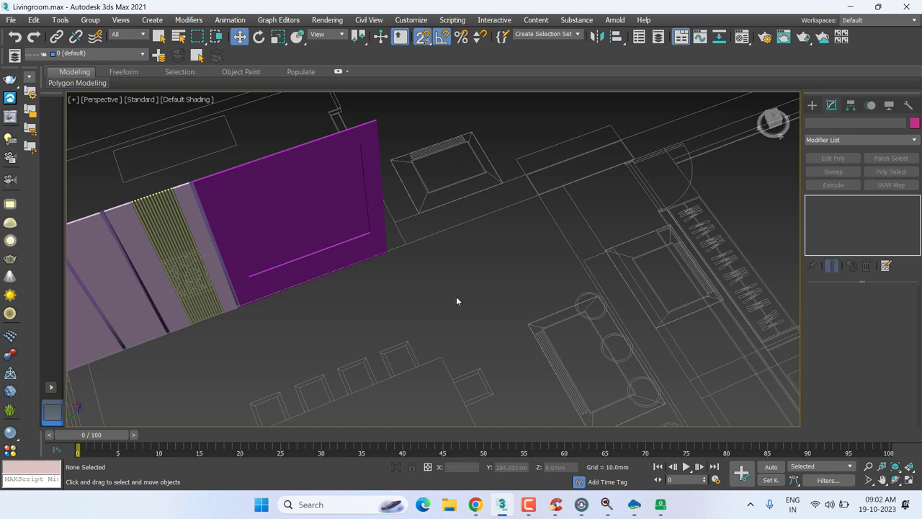
# - Pan and zoom in onto the top edges of the wall panels
pyautogui.moveTo(461, 305)
pyautogui.mouseDown(button='middle')
pyautogui.moveTo(543, 295)
pyautogui.moveTo(607, 255)
pyautogui.mouseUp(button='middle')
pyautogui.scroll(5, 391, 247)
pyautogui.scroll(2, 391, 247)
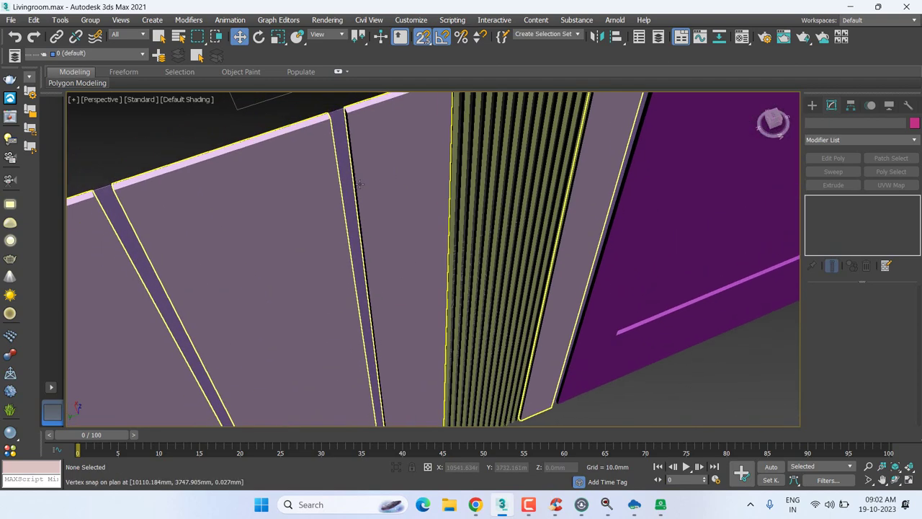
pyautogui.scroll(2, 361, 158)
pyautogui.moveTo(360, 158); pyautogui.dragTo(356, 186, button='middle')
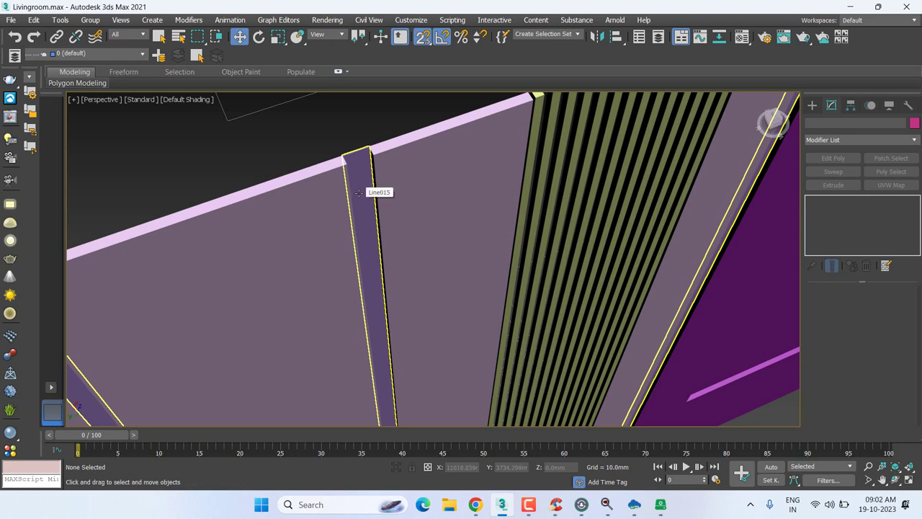
# - Orbit along the slats toward the purple wall and select panel Line013
pyautogui.keyDown('alt'); pyautogui.moveTo(292, 232); pyautogui.dragTo(222, 229, button='middle'); pyautogui.keyUp('alt')
pyautogui.keyDown('alt'); pyautogui.moveTo(401, 260); pyautogui.dragTo(520, 300, button='middle'); pyautogui.keyUp('alt')
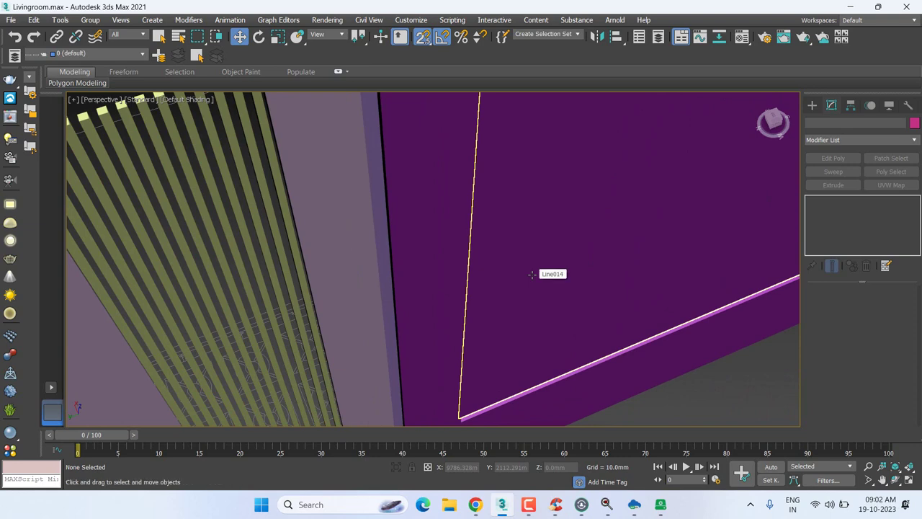
pyautogui.keyDown('alt'); pyautogui.moveTo(519, 306); pyautogui.dragTo(520, 308, button='middle'); pyautogui.keyUp('alt')
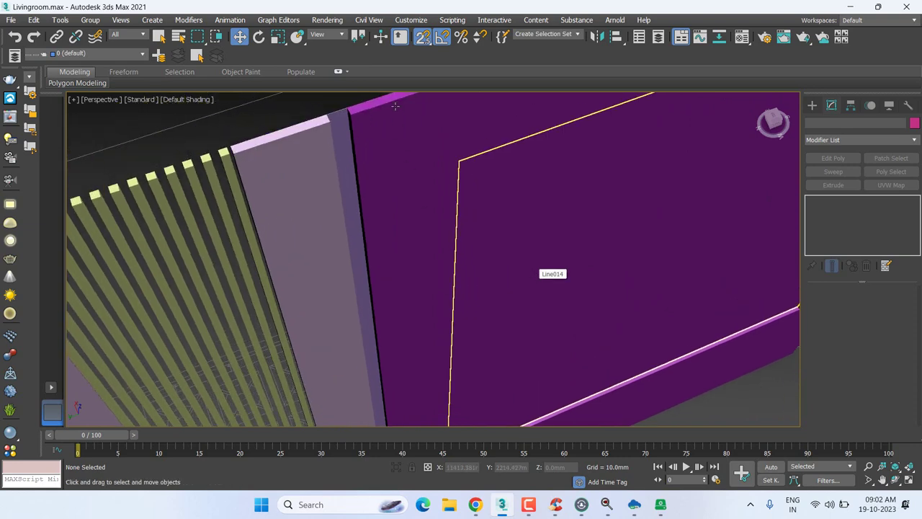
pyautogui.click(519, 307)
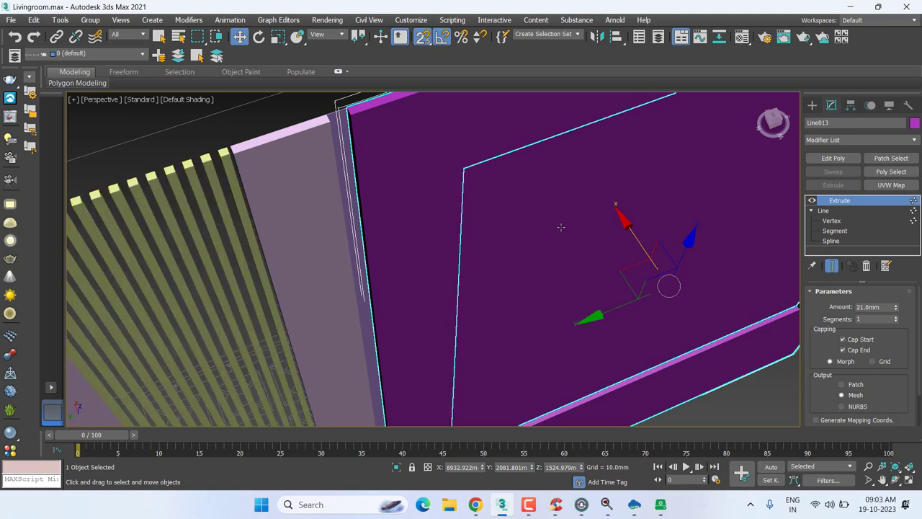
# - Undo view changes with Shift+Z back to the wide floor plan, deselecting the purple panel
pyautogui.hotkey('shift', 'z')
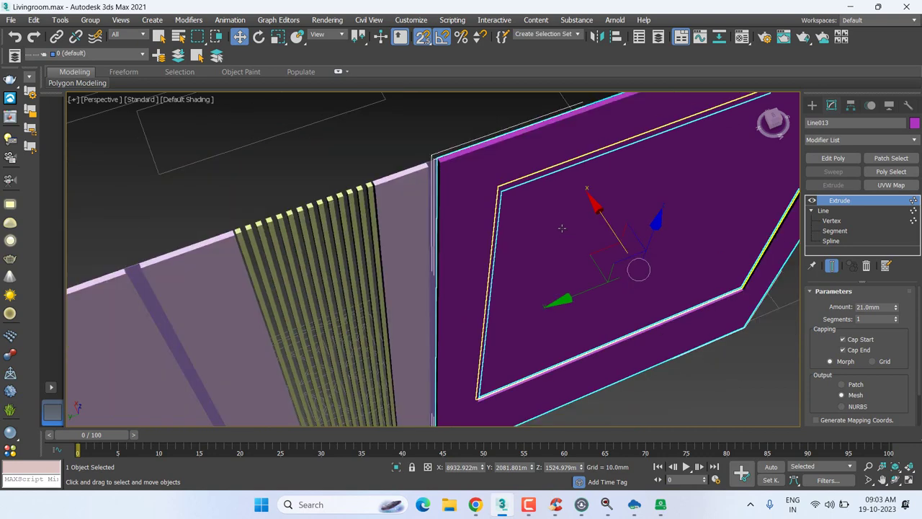
pyautogui.hotkey('shift', 'z')
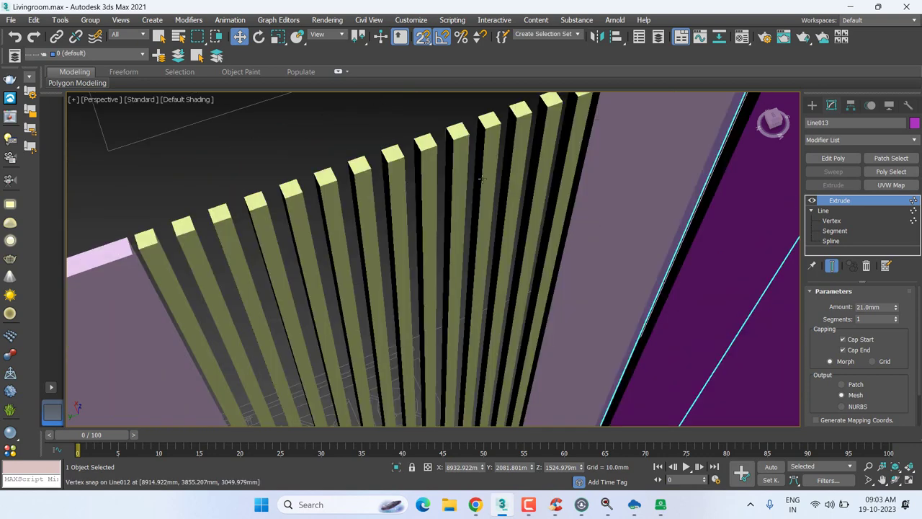
pyautogui.hotkey('shift', 'z')
pyautogui.hotkey('shift', 'z')
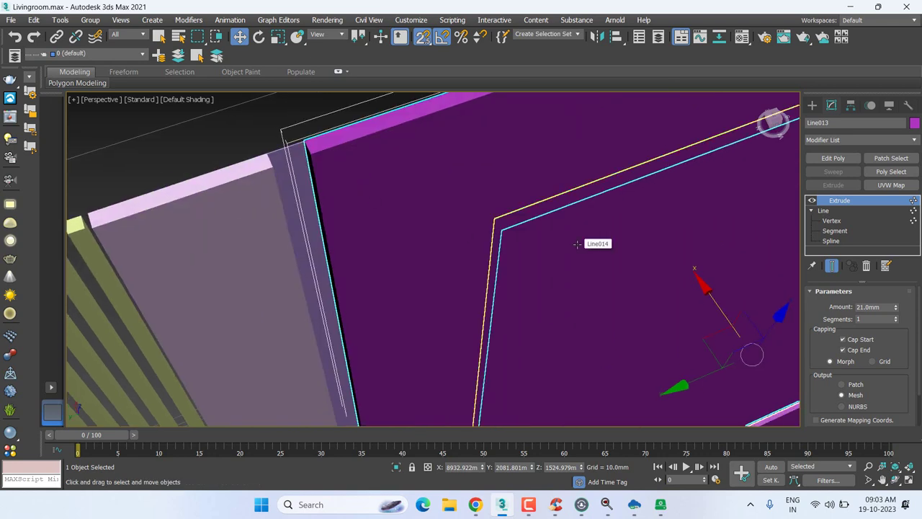
pyautogui.hotkey('shift', 'z')
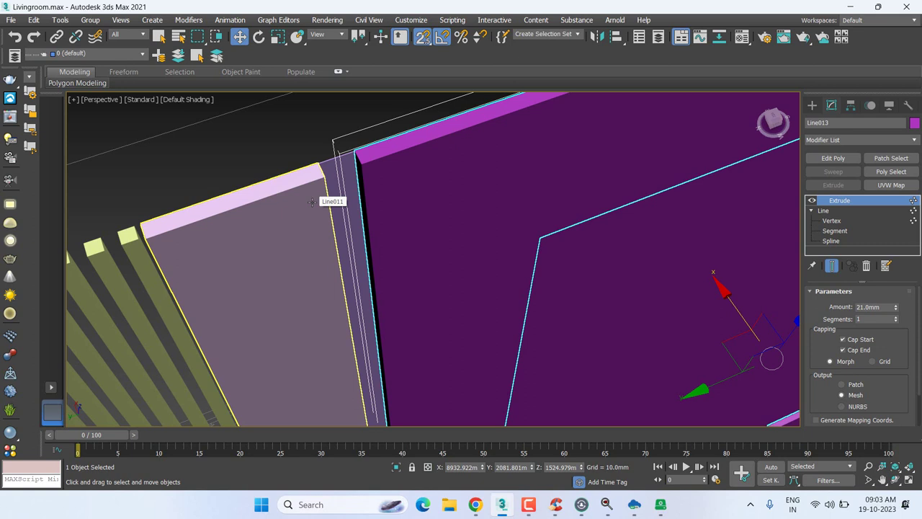
pyautogui.hotkey('shift', 'z')
pyautogui.hotkey('shift', 'z')
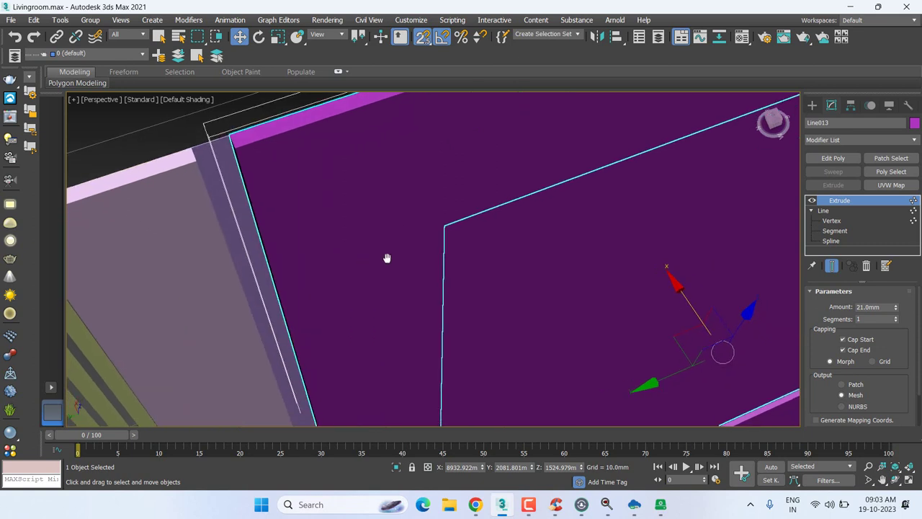
pyautogui.hotkey('shift', 'z')
pyautogui.hotkey('shift', 'z')
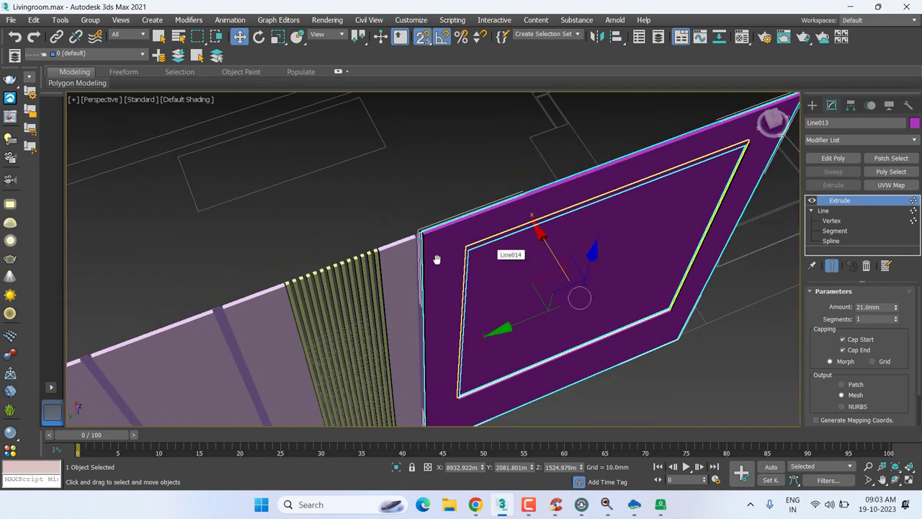
pyautogui.hotkey('shift', 'z')
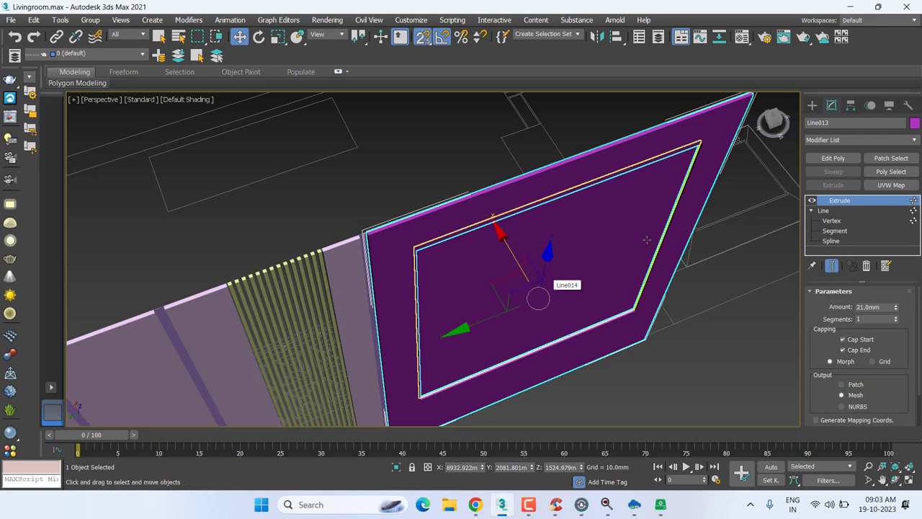
pyautogui.hotkey('shift', 'z')
pyautogui.hotkey('shift', 'z')
pyautogui.click(651, 350)
pyautogui.hotkey('shift', 'z')
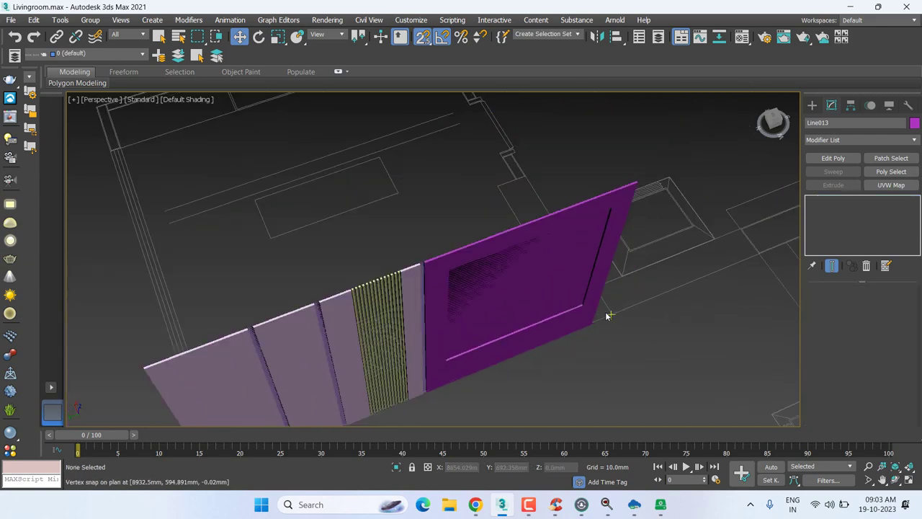
pyautogui.hotkey('shift', 'z')
pyautogui.hotkey('shift', 'z')
pyautogui.hotkey('shift', 'z')
pyautogui.hotkey('shift', 'z')
pyautogui.hotkey('shift', 'z')
pyautogui.hotkey('shift', 'z')
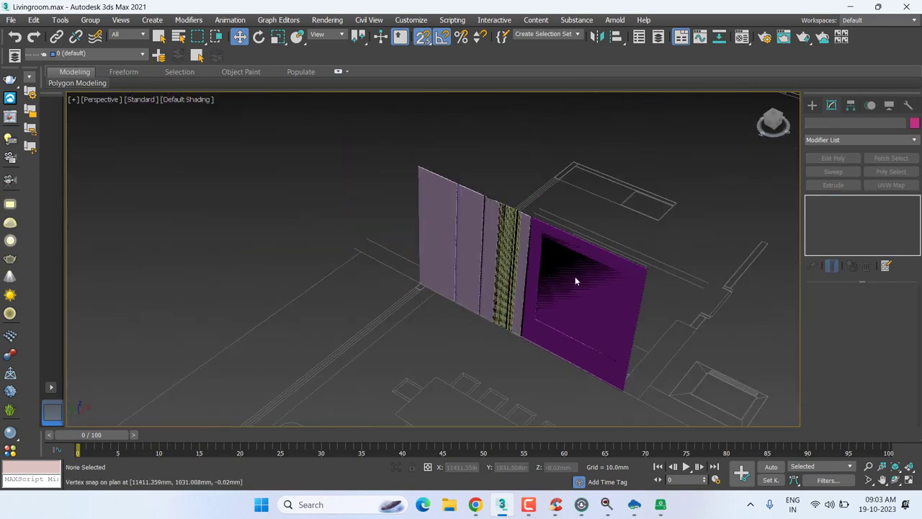
pyautogui.hotkey('shift', 'z')
pyautogui.hotkey('shift', 'z')
pyautogui.hotkey('shift', 'z')
pyautogui.hotkey('shift', 'z')
pyautogui.hotkey('shift', 'z')
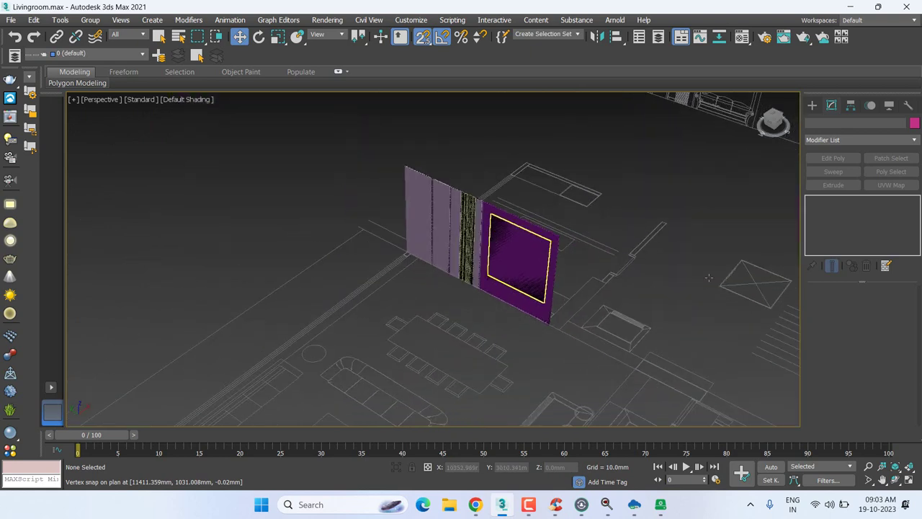
pyautogui.hotkey('shift', 'z')
pyautogui.hotkey('shift', 'z')
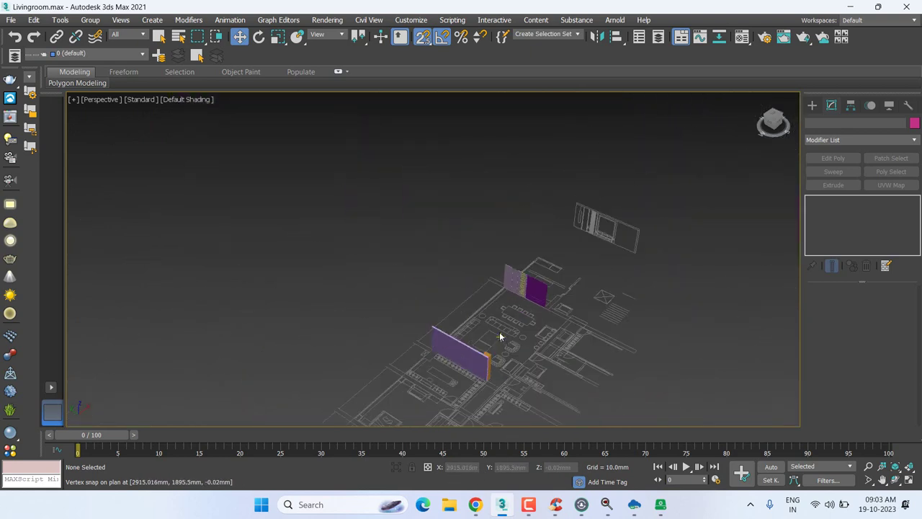
pyautogui.hotkey('shift', 'z')
pyautogui.hotkey('shift', 'z')
pyautogui.hotkey('shift', 'z')
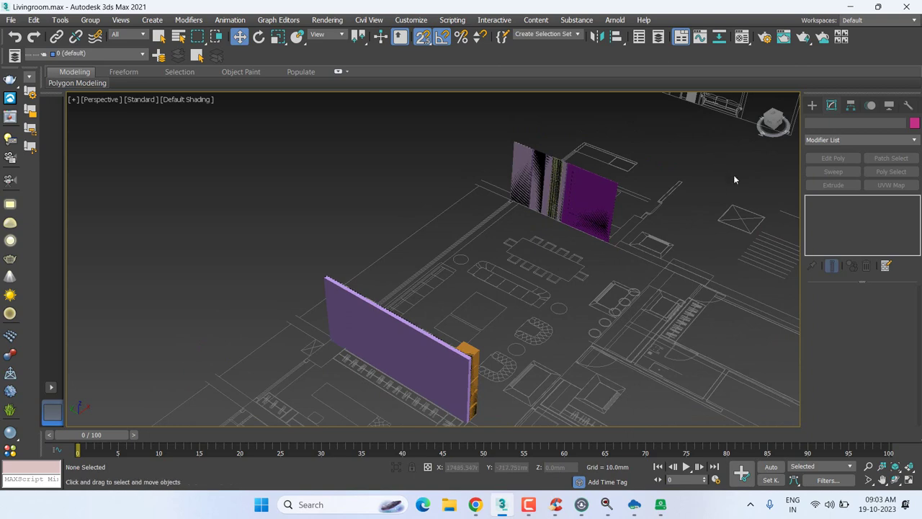
pyautogui.moveTo(678, 233)
pyautogui.keyDown('alt'); pyautogui.mouseDown(button='middle')
pyautogui.moveTo(678, 255)
pyautogui.moveTo(634, 278)
pyautogui.moveTo(604, 327)
pyautogui.moveTo(619, 209)
pyautogui.mouseUp(button='middle'); pyautogui.keyUp('alt')
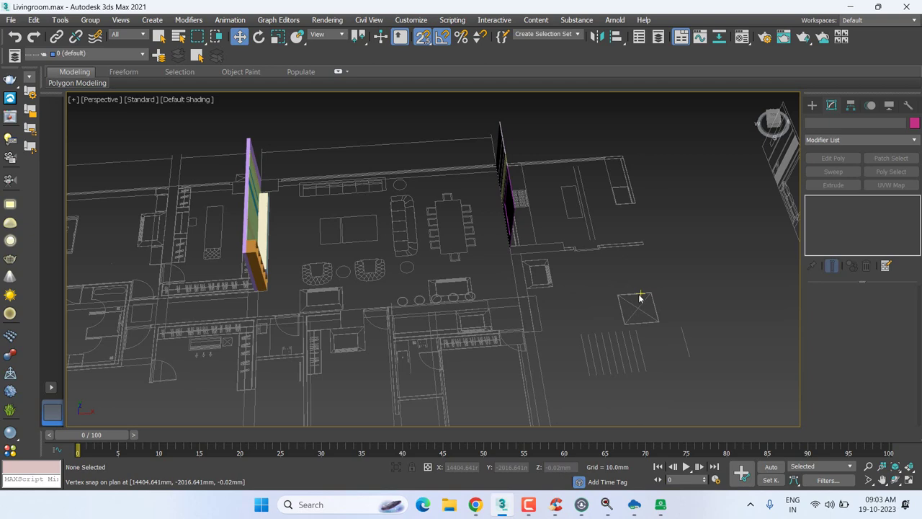
pyautogui.keyDown('alt'); pyautogui.moveTo(518, 323); pyautogui.dragTo(370, 233, button='middle'); pyautogui.keyUp('alt')
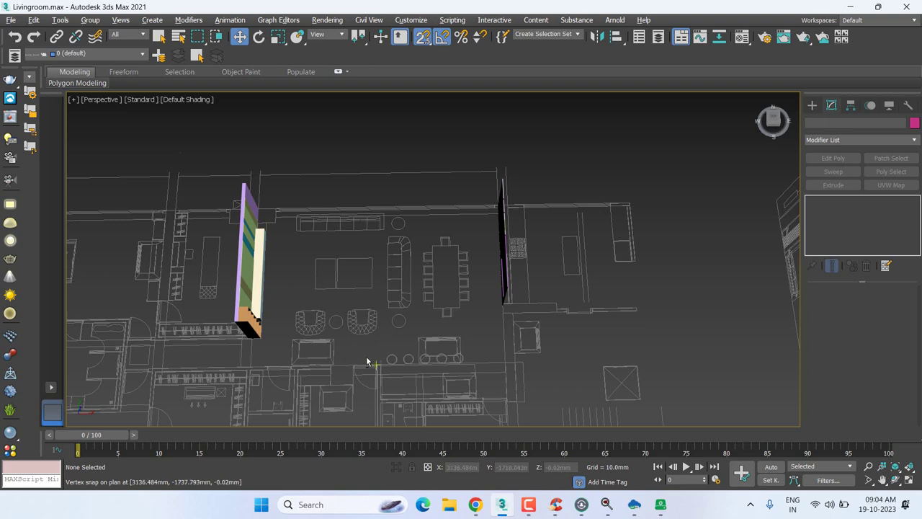
pyautogui.keyDown('alt'); pyautogui.moveTo(366, 362); pyautogui.dragTo(405, 348, button='middle'); pyautogui.keyUp('alt')
# - Switch to Top view and select the wall piece on the left column
pyautogui.press('t')
pyautogui.scroll(-5, 477, 303)
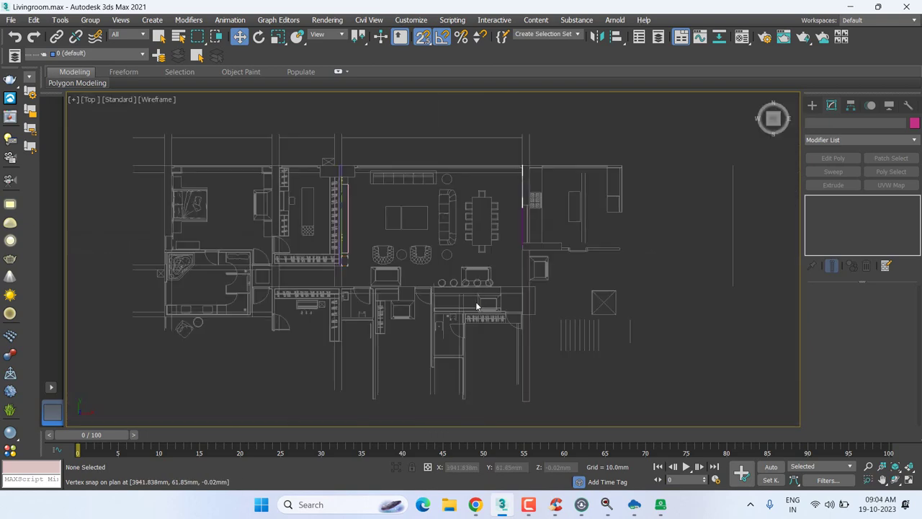
pyautogui.scroll(-2, 481, 296)
pyautogui.scroll(2, 486, 218)
pyautogui.scroll(5, 486, 218)
pyautogui.moveTo(508, 273); pyautogui.dragTo(547, 319, button='middle')
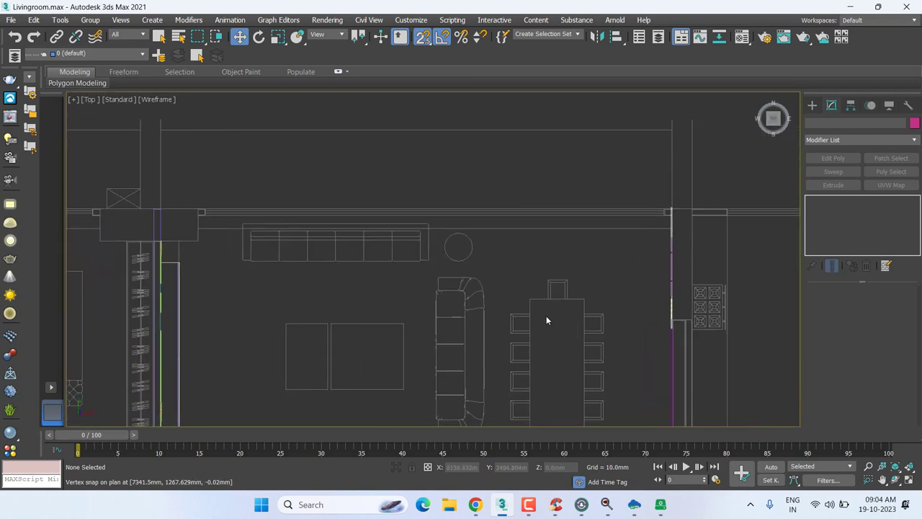
pyautogui.moveTo(547, 282)
pyautogui.mouseDown(button='middle')
pyautogui.moveTo(557, 256)
pyautogui.moveTo(570, 295)
pyautogui.moveTo(555, 302)
pyautogui.moveTo(553, 284)
pyautogui.moveTo(574, 295)
pyautogui.mouseUp(button='middle')
pyautogui.rightClick(558, 305)
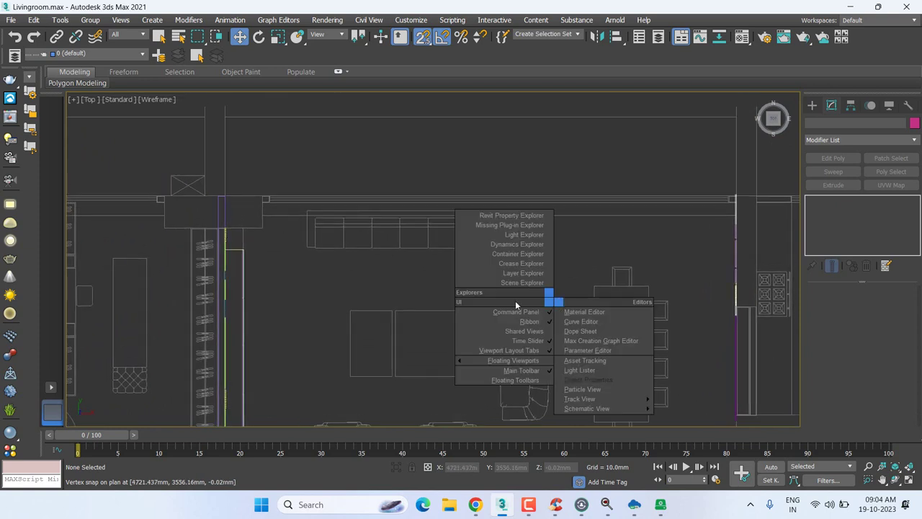
pyautogui.scroll(-3, 382, 210)
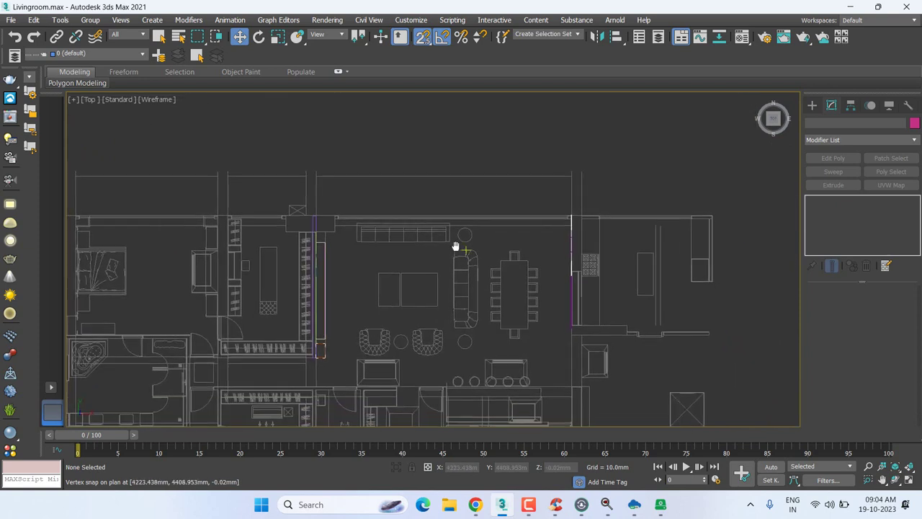
pyautogui.scroll(2, 305, 237)
pyautogui.scroll(3, 294, 223)
pyautogui.scroll(1, 294, 224)
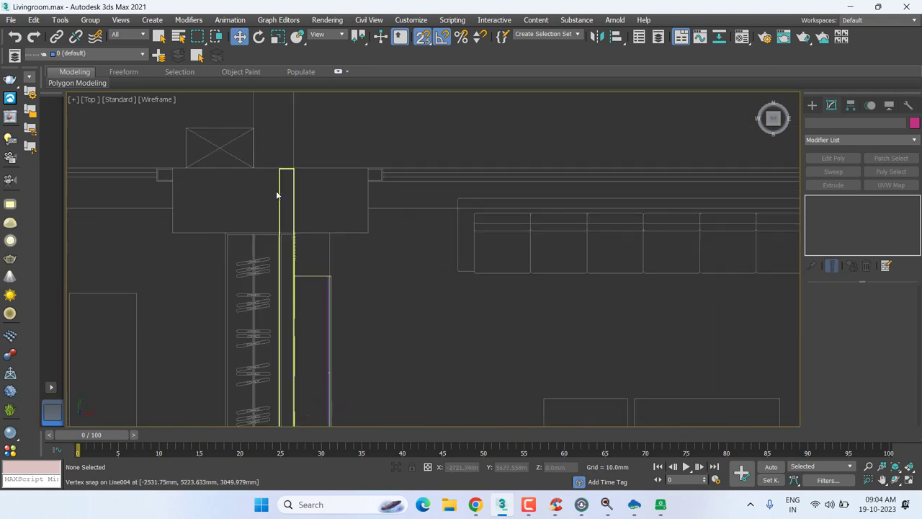
pyautogui.click(280, 195)
pyautogui.click(278, 194)
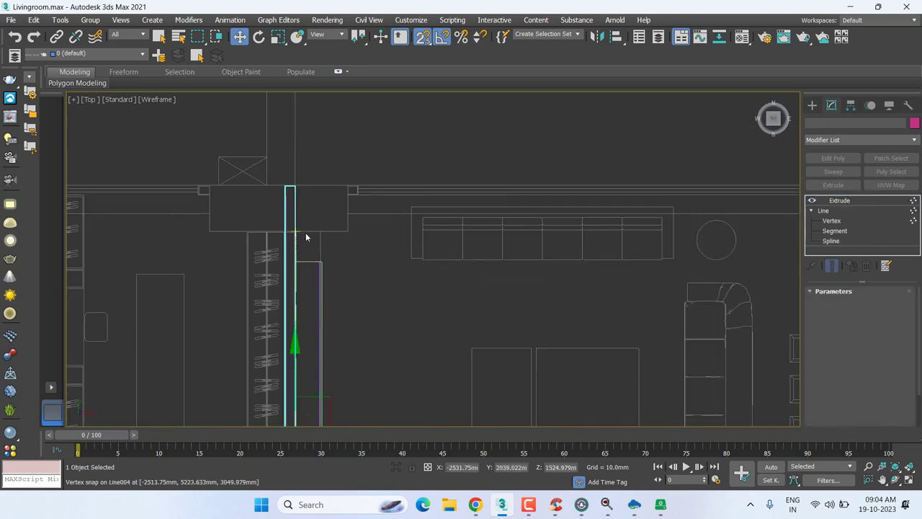
pyautogui.scroll(-1, 306, 233)
pyautogui.scroll(-2, 337, 299)
pyautogui.scroll(-1, 356, 288)
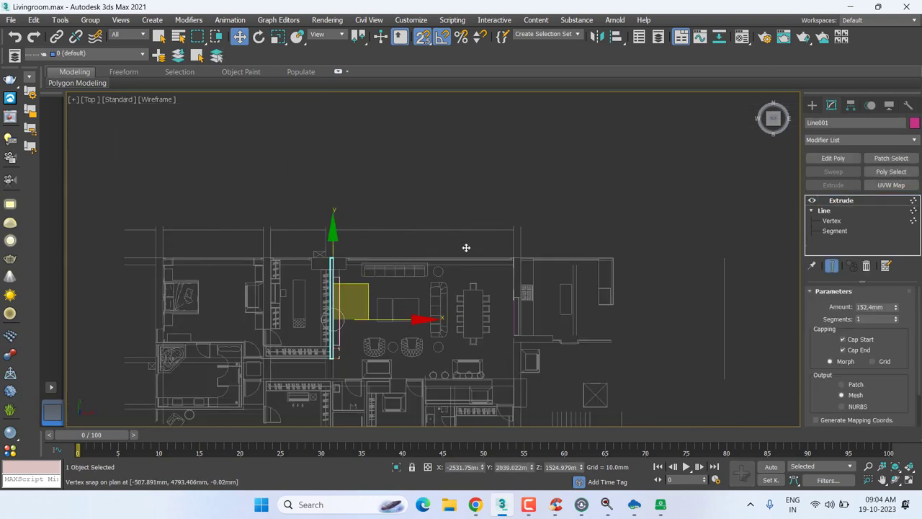
# - Shift-clone the wall piece, rotate the copy horizontal, and snap it onto the top wall's corner
pyautogui.moveTo(363, 284); pyautogui.dragTo(421, 248)
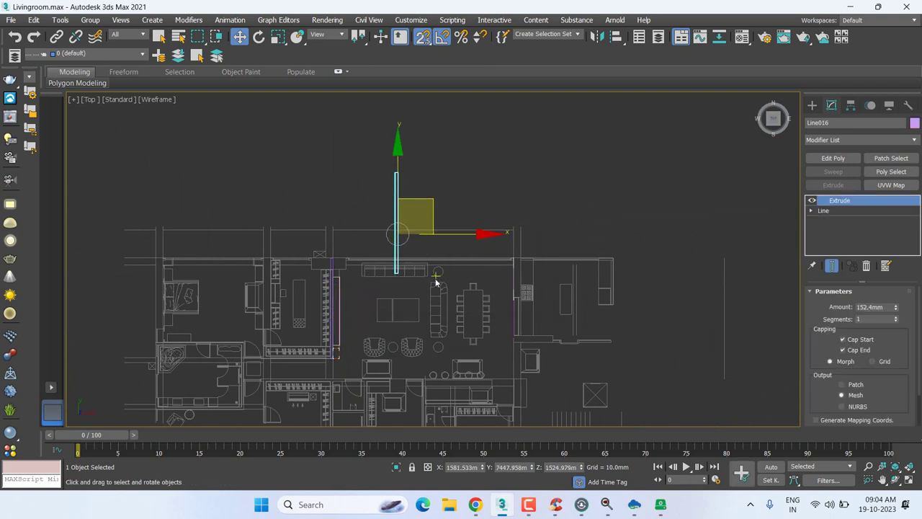
pyautogui.press('e')
pyautogui.moveTo(430, 161)
pyautogui.mouseDown()
pyautogui.moveTo(442, 168)
pyautogui.moveTo(406, 183)
pyautogui.mouseUp()
pyautogui.press('w')
pyautogui.scroll(3, 389, 238)
pyautogui.moveTo(527, 237); pyautogui.dragTo(643, 187, button='middle')
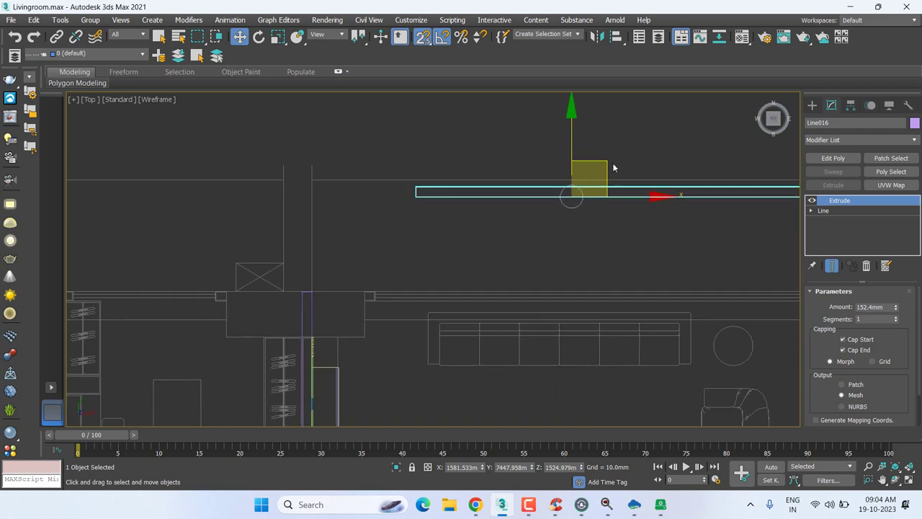
pyautogui.moveTo(617, 249); pyautogui.dragTo(494, 280, button='middle')
pyautogui.scroll(5, 310, 268)
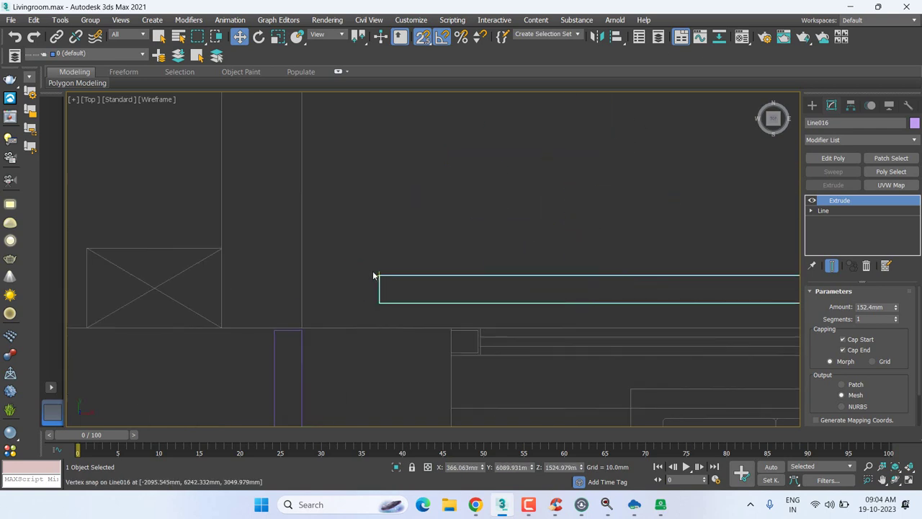
pyautogui.moveTo(379, 276); pyautogui.dragTo(447, 328)
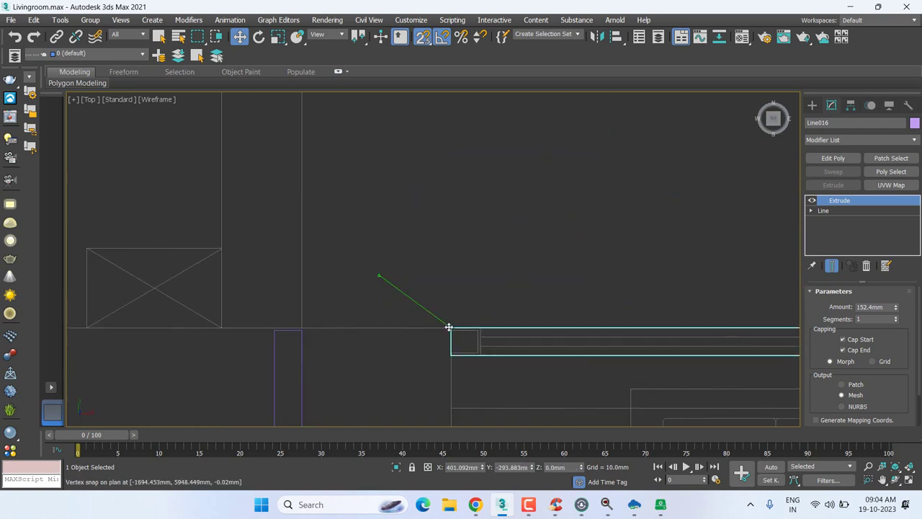
pyautogui.scroll(-3, 448, 327)
pyautogui.scroll(-3, 560, 349)
pyautogui.scroll(-1, 370, 251)
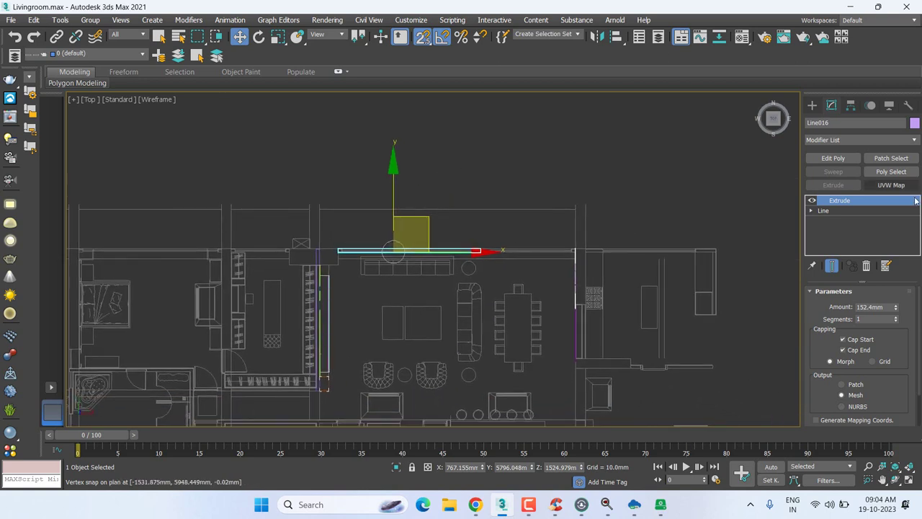
# - Drag the copy's right end vertex to the right-hand wall and return to the extruded result
pyautogui.click(810, 210)
pyautogui.click(825, 220)
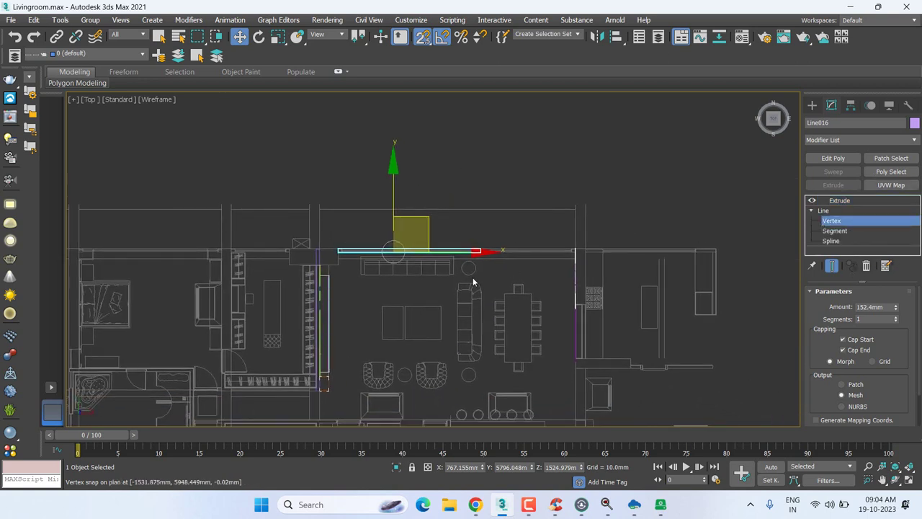
pyautogui.scroll(3, 495, 277)
pyautogui.click(481, 242)
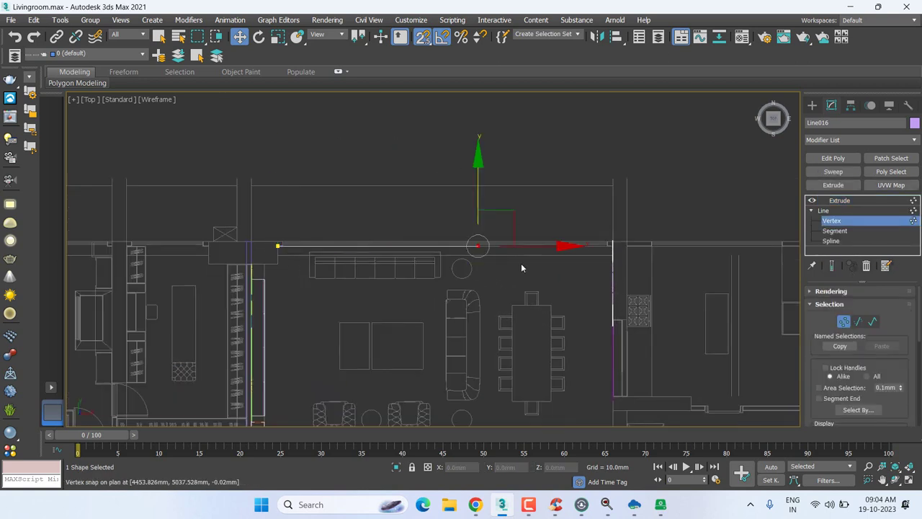
pyautogui.scroll(2, 528, 247)
pyautogui.moveTo(546, 237)
pyautogui.mouseDown()
pyautogui.moveTo(649, 221)
pyautogui.moveTo(649, 232)
pyautogui.mouseUp()
pyautogui.scroll(2, 652, 234)
pyautogui.scroll(2, 657, 232)
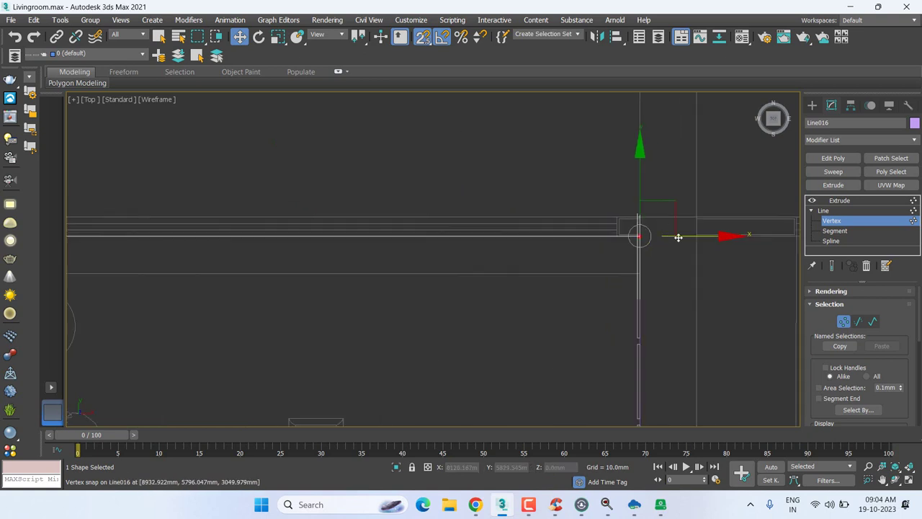
pyautogui.click(857, 200)
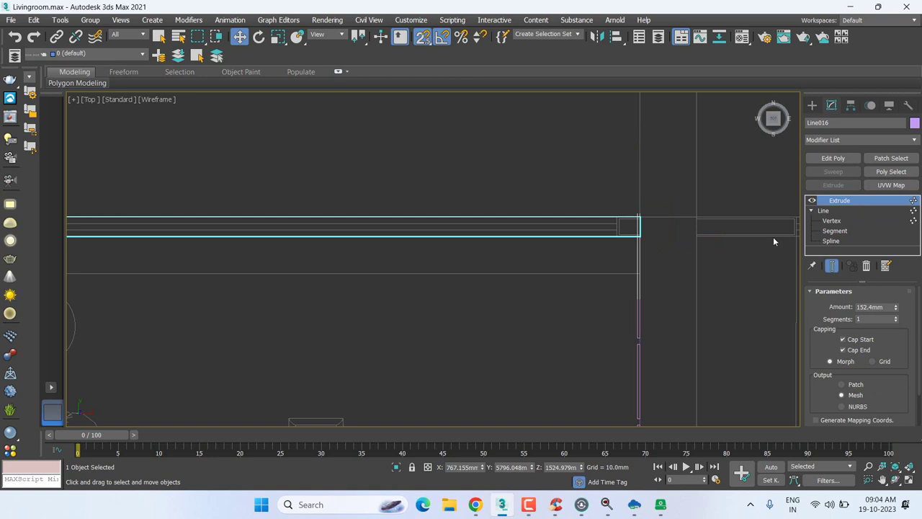
pyautogui.scroll(-4, 539, 269)
pyautogui.moveTo(514, 268); pyautogui.dragTo(464, 265, button='middle')
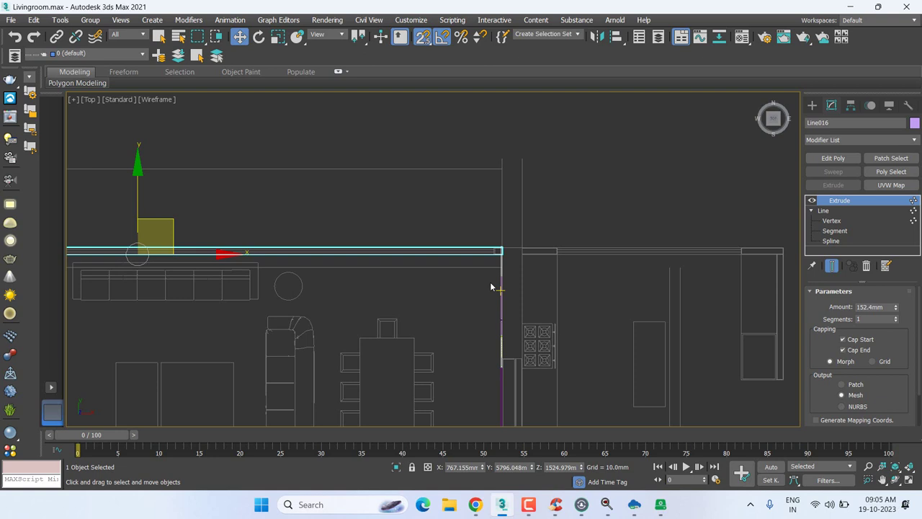
# - Pan and zoom around the plan to inspect the new Line016 wall strip along the top wall
pyautogui.scroll(-2, 543, 301)
pyautogui.scroll(-3, 644, 148)
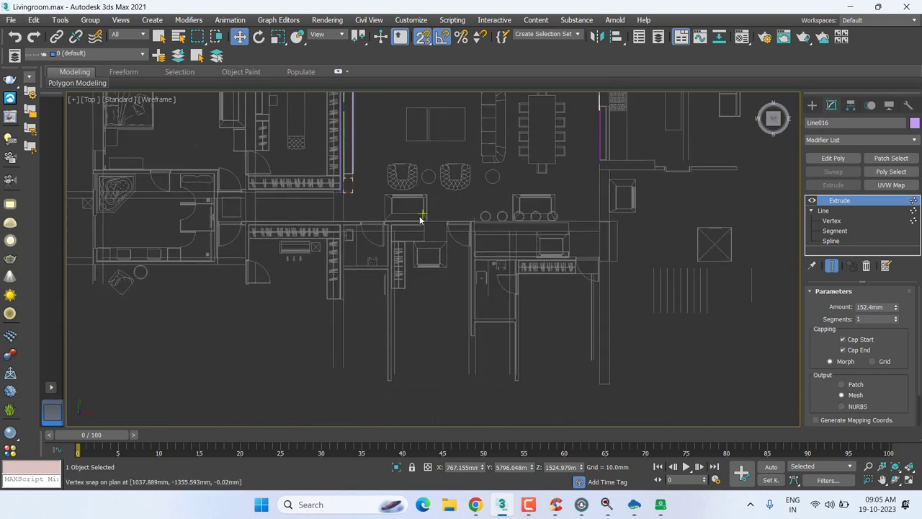
pyautogui.moveTo(420, 220); pyautogui.dragTo(405, 245, button='middle')
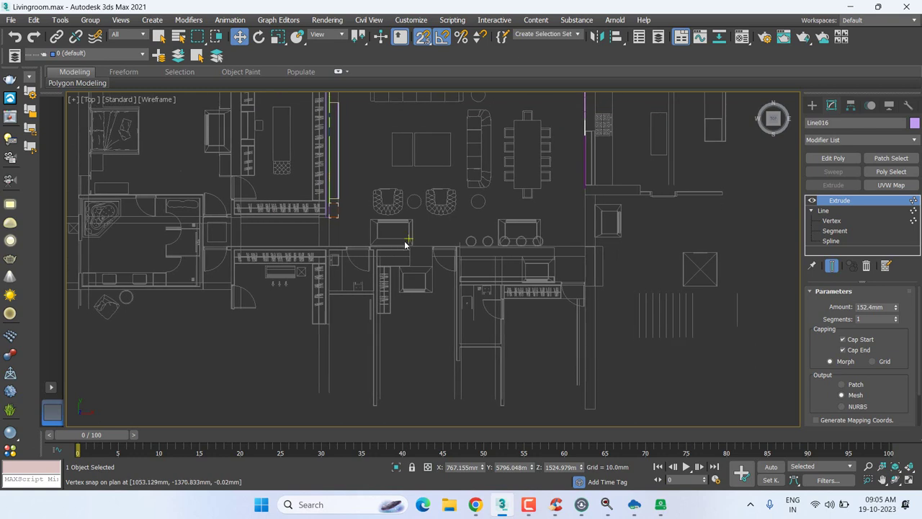
pyautogui.scroll(-3, 406, 241)
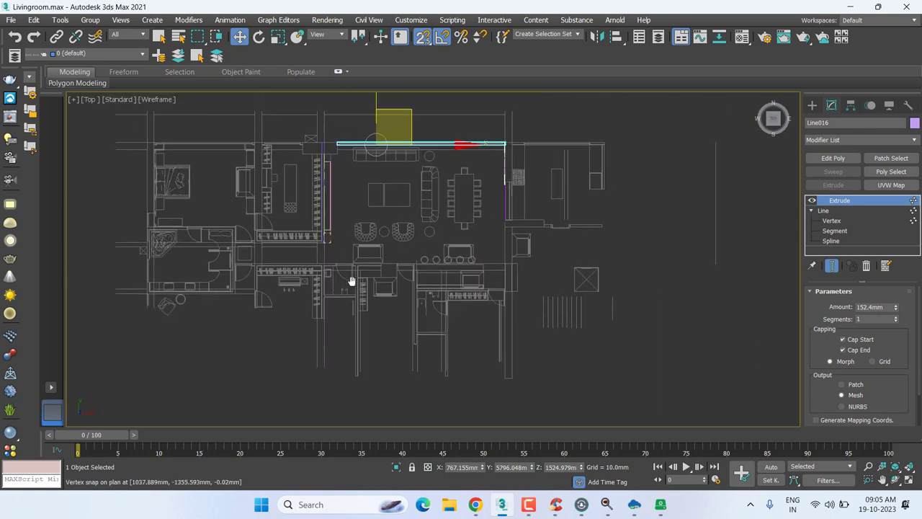
pyautogui.moveTo(563, 237); pyautogui.dragTo(570, 220, button='middle')
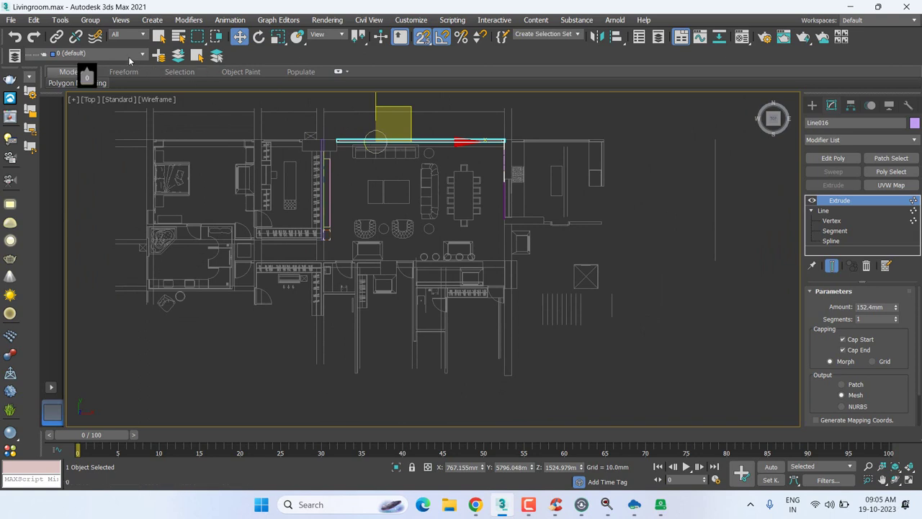
pyautogui.moveTo(507, 177); pyautogui.dragTo(417, 228, button='middle')
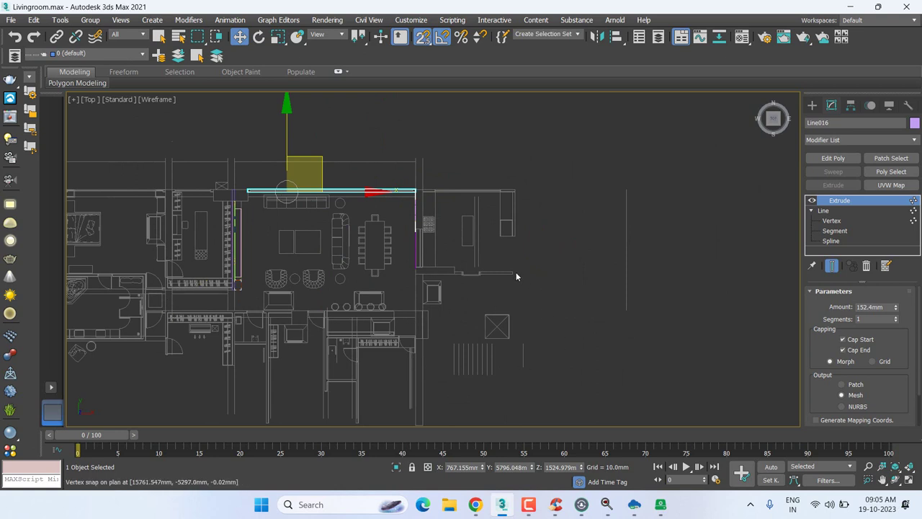
pyautogui.moveTo(453, 289); pyautogui.dragTo(557, 283, button='middle')
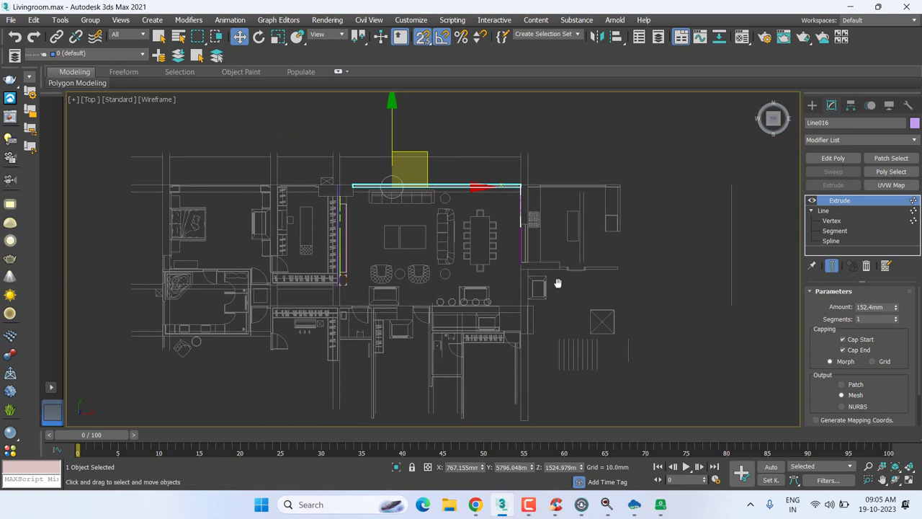
pyautogui.scroll(2, 559, 227)
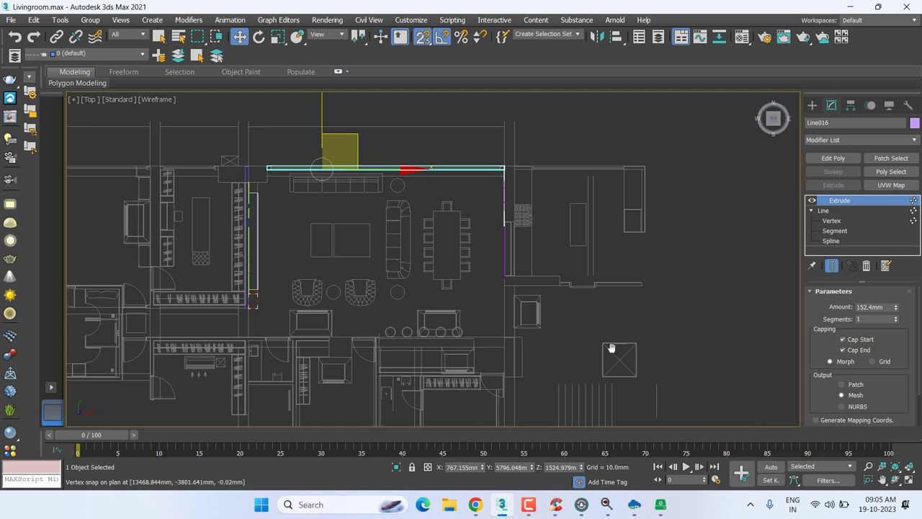
pyautogui.moveTo(611, 348); pyautogui.dragTo(618, 290, button='middle')
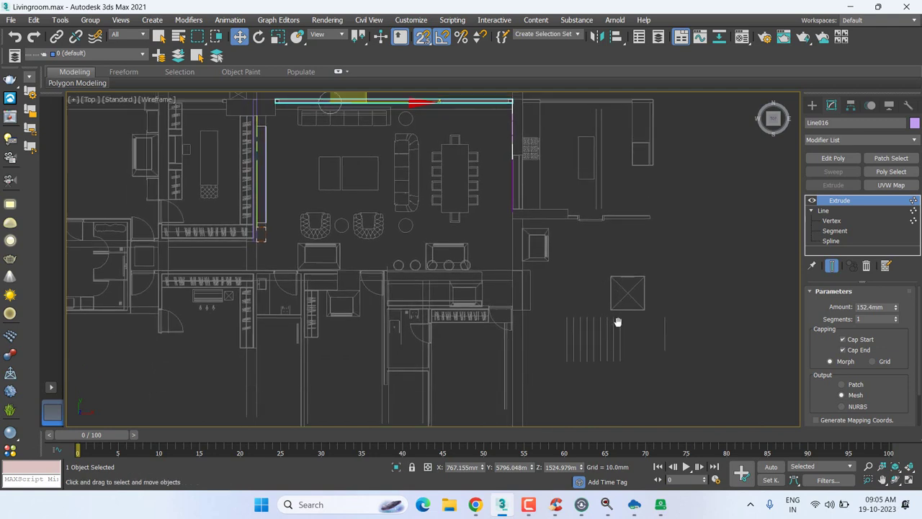
pyautogui.moveTo(617, 291); pyautogui.dragTo(617, 334, button='middle')
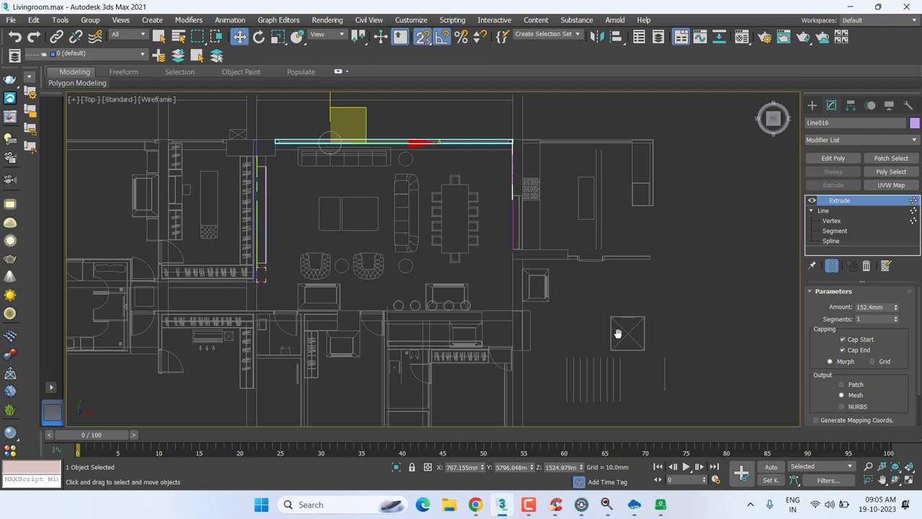
pyautogui.scroll(1, 568, 309)
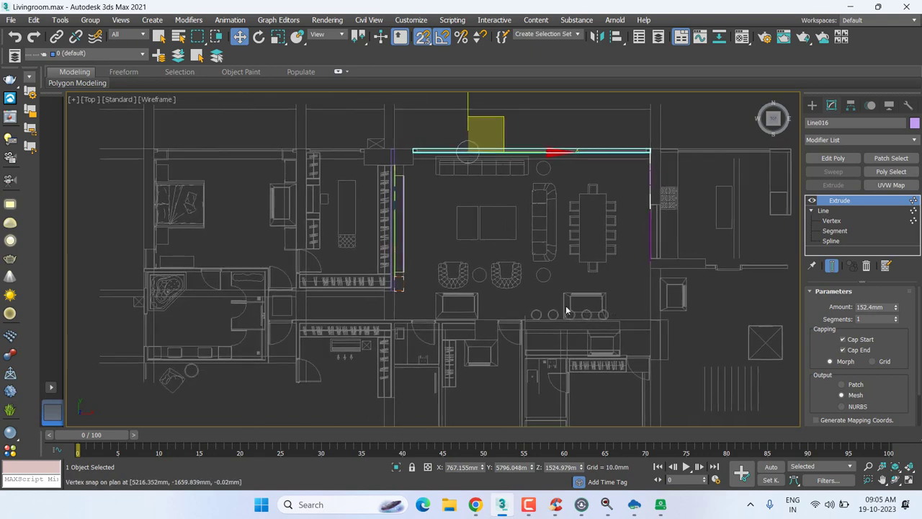
pyautogui.scroll(3, 552, 257)
pyautogui.scroll(3, 557, 195)
pyautogui.scroll(-1, 638, 279)
pyautogui.scroll(-3, 477, 212)
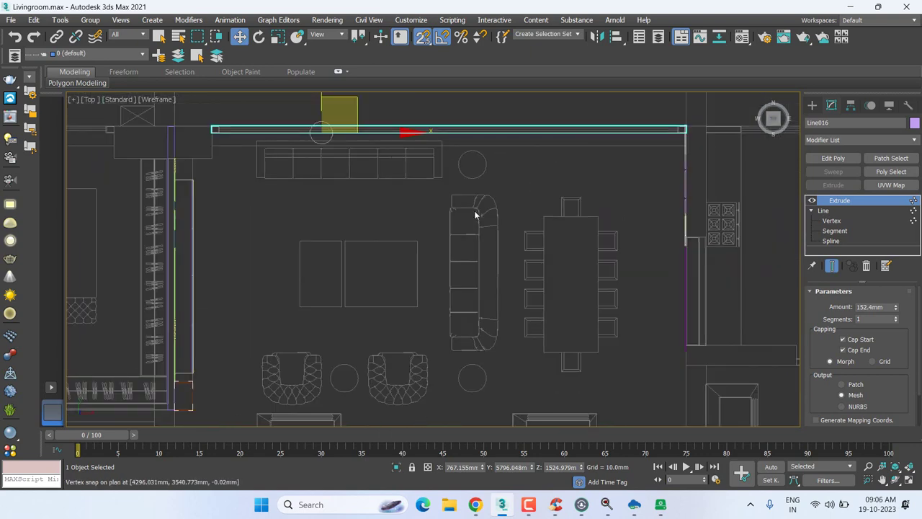
pyautogui.scroll(-2, 526, 324)
# - At Line016's vertex level, snap one end point left onto the wall corner
pyautogui.click(832, 220)
pyautogui.click(638, 186)
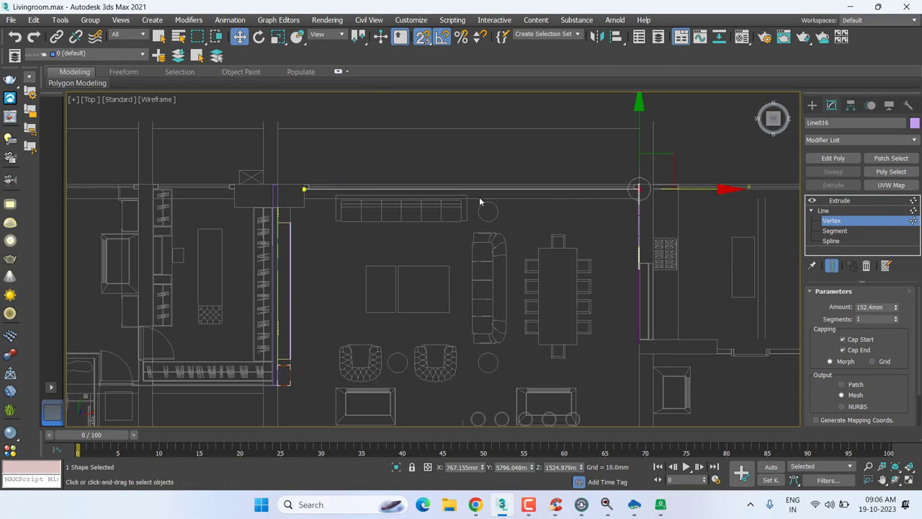
pyautogui.scroll(2, 531, 172)
pyautogui.press('1')
pyautogui.scroll(2, 490, 193)
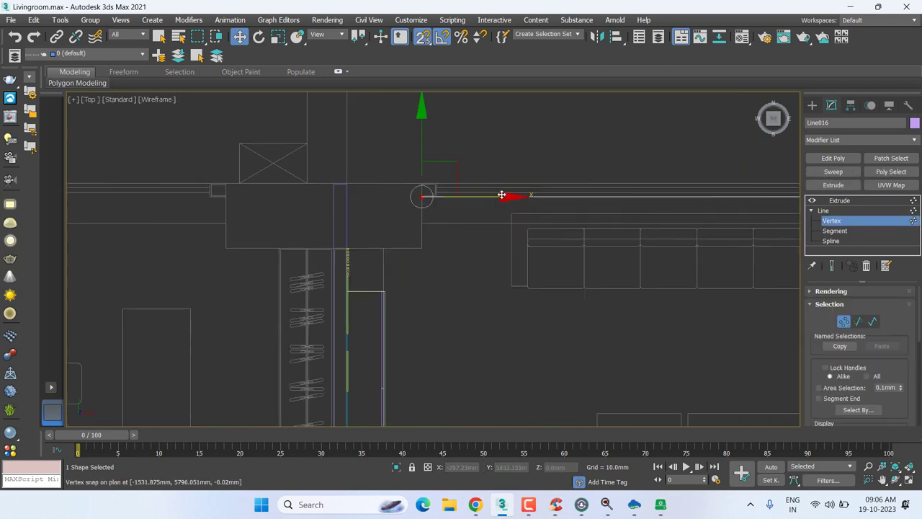
pyautogui.moveTo(492, 200); pyautogui.dragTo(336, 183)
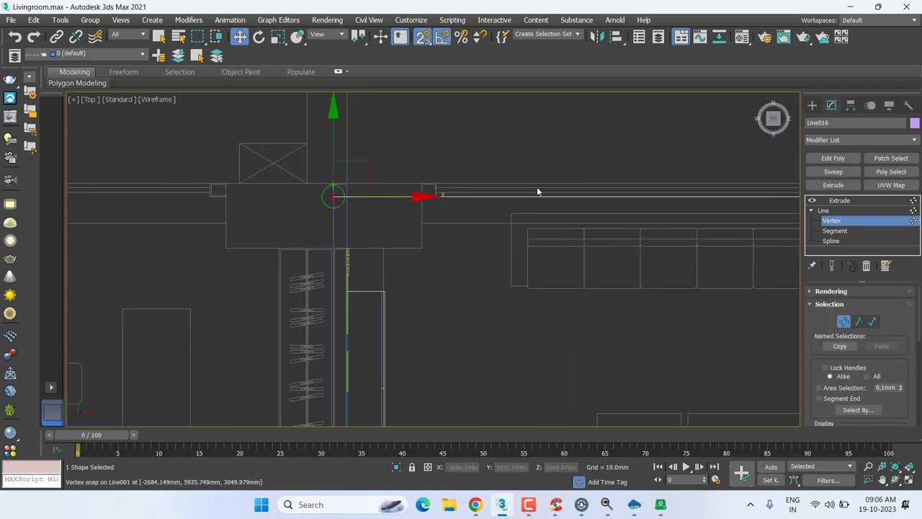
# - Snap the other end point right onto the adjoining wall and return to the Extrude result
pyautogui.scroll(-2, 544, 193)
pyautogui.scroll(2, 403, 213)
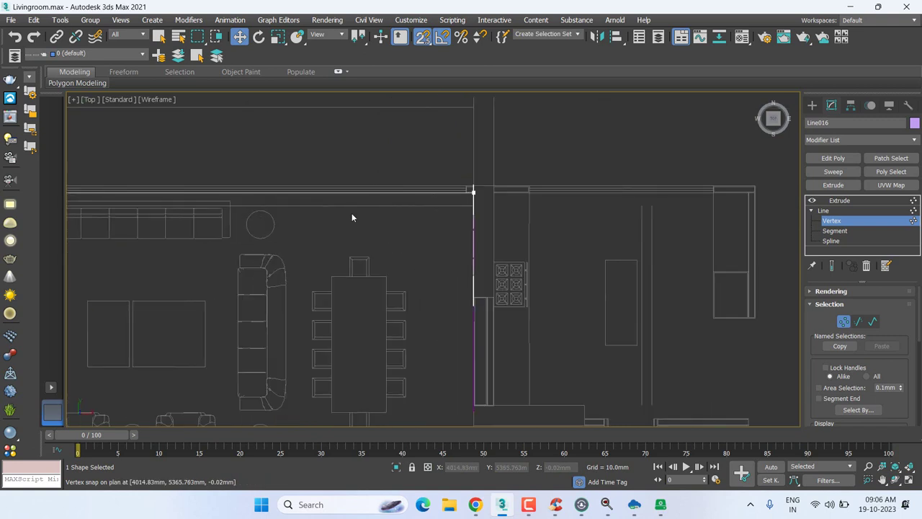
pyautogui.moveTo(417, 217)
pyautogui.mouseDown()
pyautogui.moveTo(493, 174)
pyautogui.moveTo(493, 193)
pyautogui.mouseUp()
pyautogui.moveTo(494, 195)
pyautogui.mouseDown(button='middle')
pyautogui.moveTo(510, 238)
pyautogui.moveTo(559, 254)
pyautogui.mouseUp(button='middle')
pyautogui.click(848, 204)
pyautogui.click(848, 204)
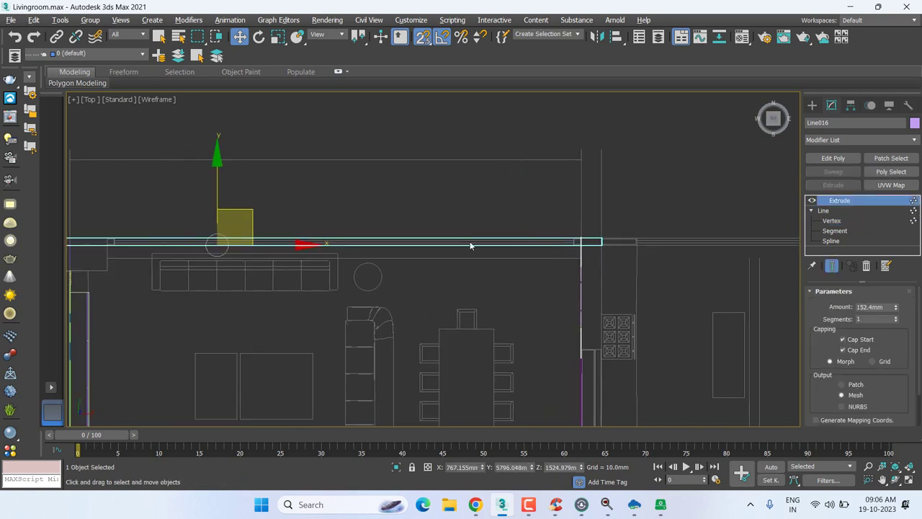
# - Isolate the wall piece, view it from the front, and set the viewport to Wireframe
pyautogui.hotkey('alt', 'q')
pyautogui.press('f')
pyautogui.press('F3')
pyautogui.scroll(-2, 500, 240)
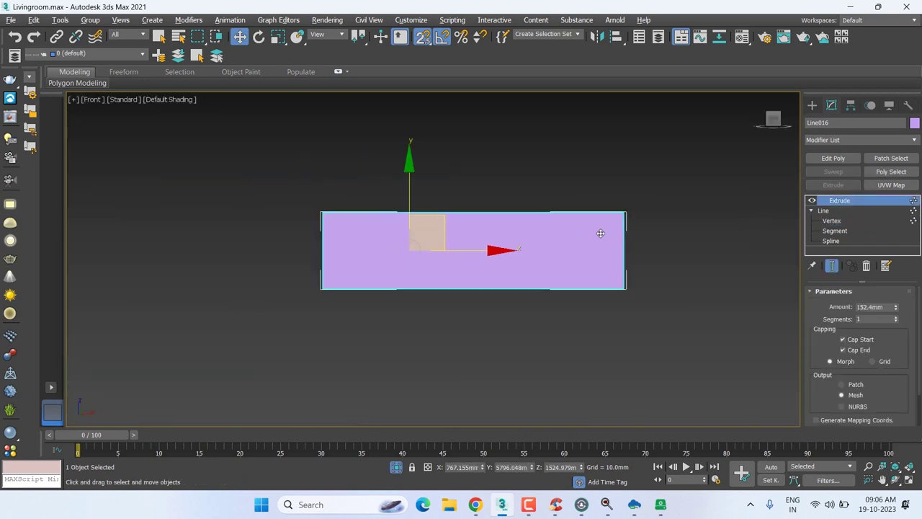
pyautogui.scroll(2, 598, 233)
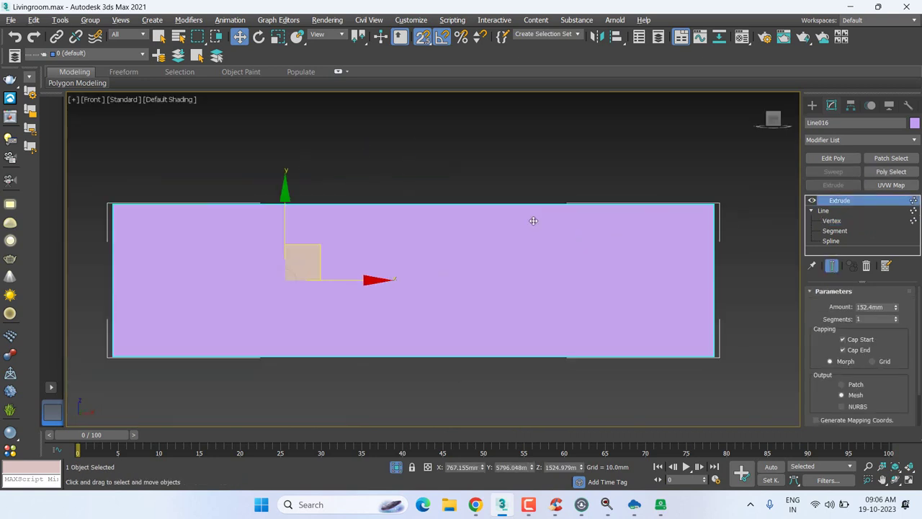
pyautogui.click(177, 101)
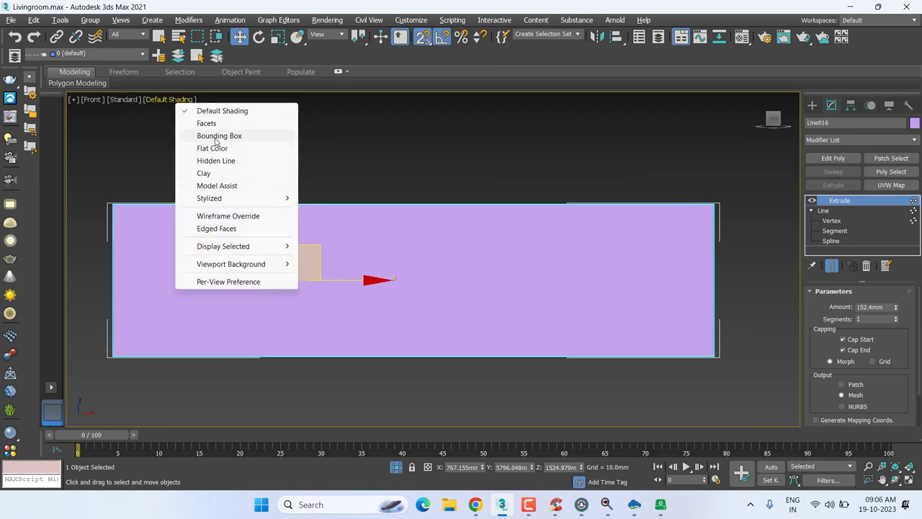
pyautogui.click(228, 216)
pyautogui.moveTo(366, 237); pyautogui.dragTo(575, 220, button='middle')
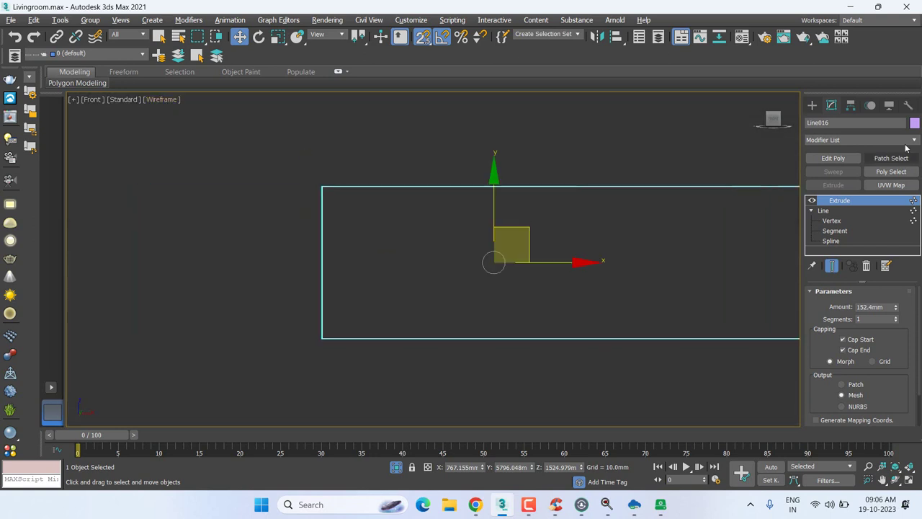
# - Draw Rectangle001, about 1857.8mm by 10545.9mm, inside the wall outline
pyautogui.click(812, 105)
pyautogui.click(877, 185)
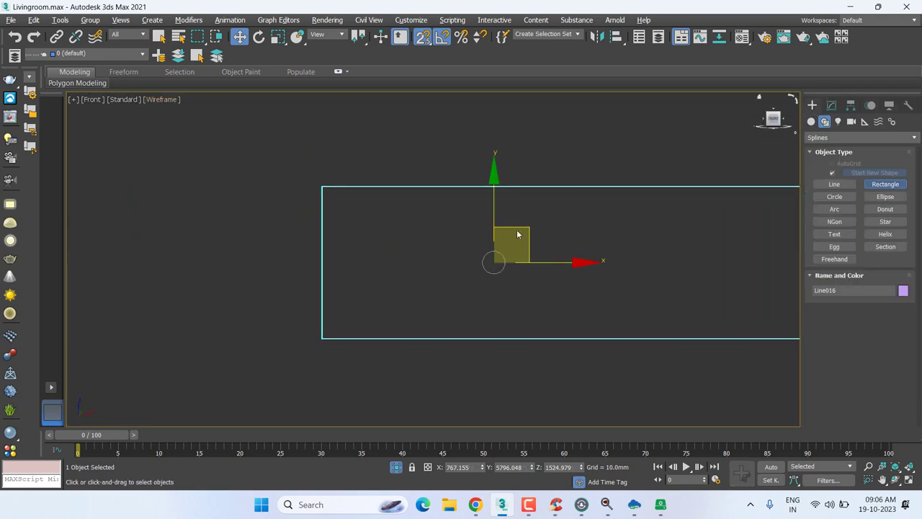
pyautogui.scroll(-1, 369, 213)
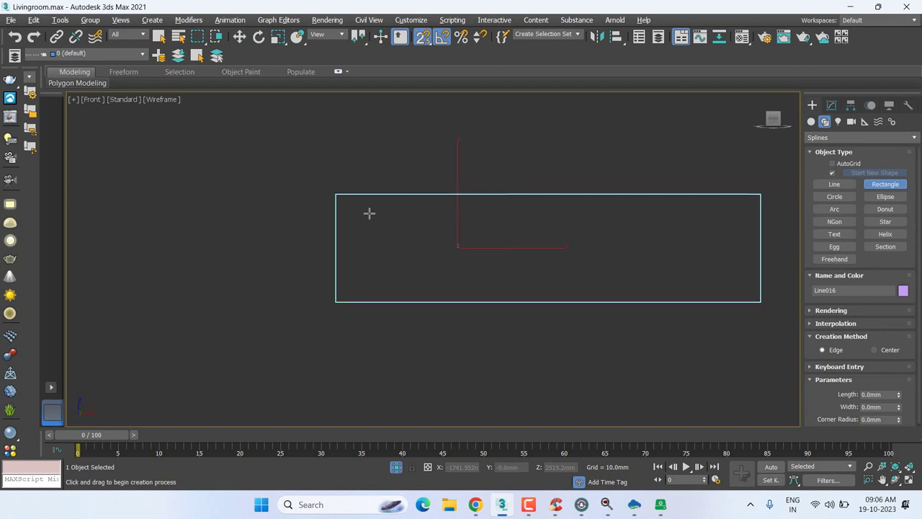
pyautogui.moveTo(368, 212); pyautogui.dragTo(274, 213, button='middle')
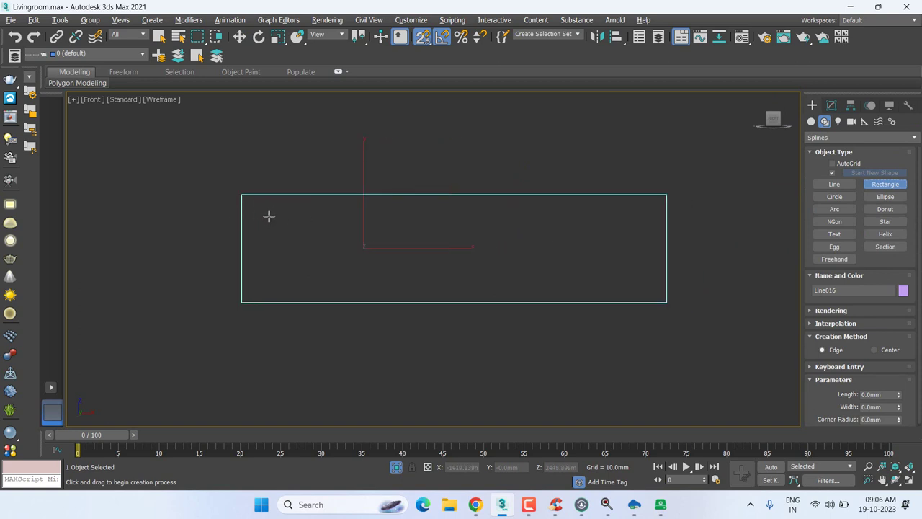
pyautogui.moveTo(269, 215)
pyautogui.mouseDown()
pyautogui.moveTo(662, 293)
pyautogui.moveTo(639, 280)
pyautogui.mouseUp()
pyautogui.moveTo(638, 279); pyautogui.dragTo(639, 298, button='middle')
# - Select the outer wall outline and go into its Line at vertex level
pyautogui.press('w')
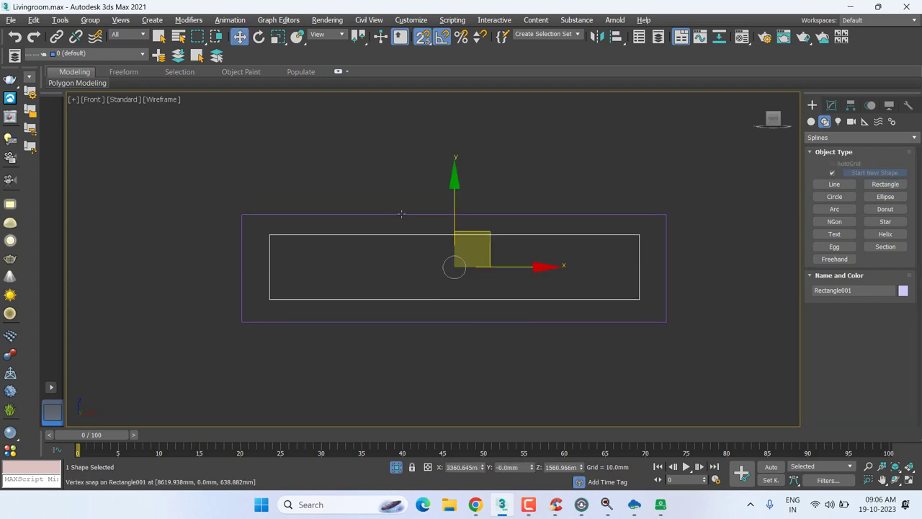
pyautogui.click(666, 260)
pyautogui.click(837, 107)
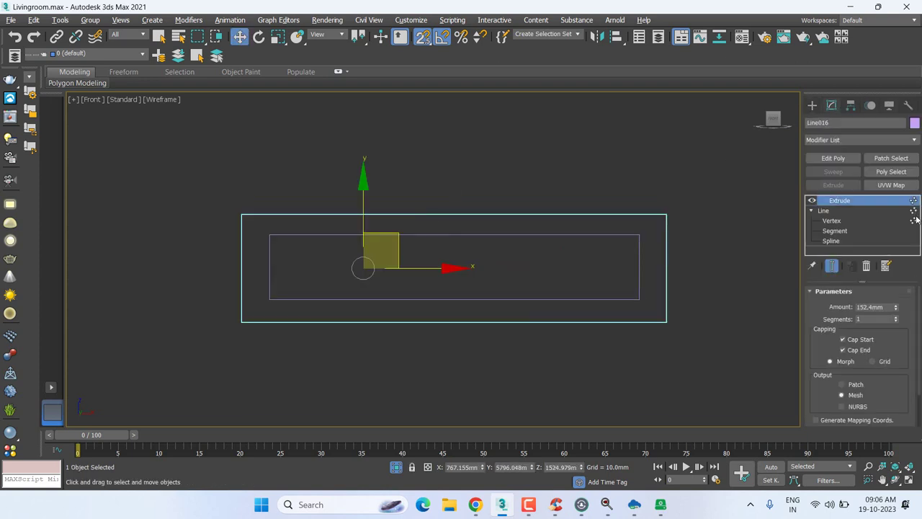
pyautogui.click(823, 210)
pyautogui.click(831, 220)
# - Attach the inner rectangle to the wall outline Line016
pyautogui.rightClick(527, 209)
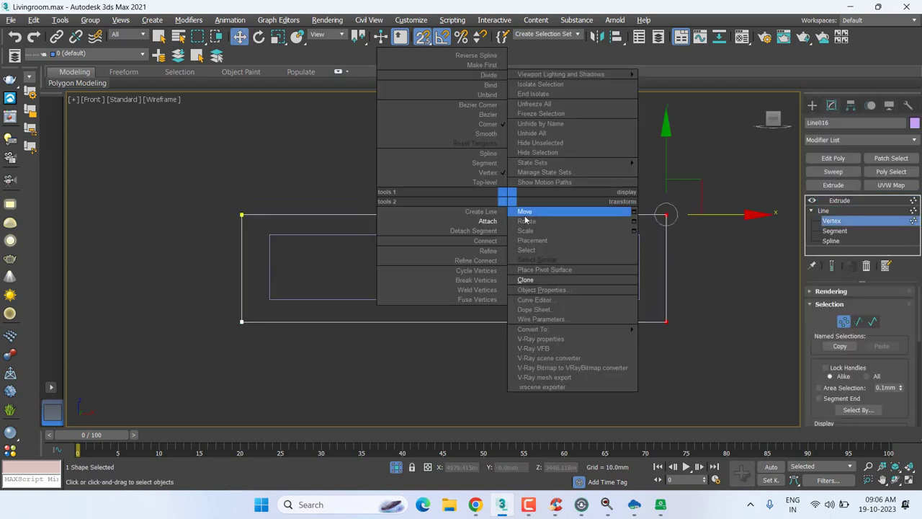
pyautogui.click(488, 220)
pyautogui.click(497, 234)
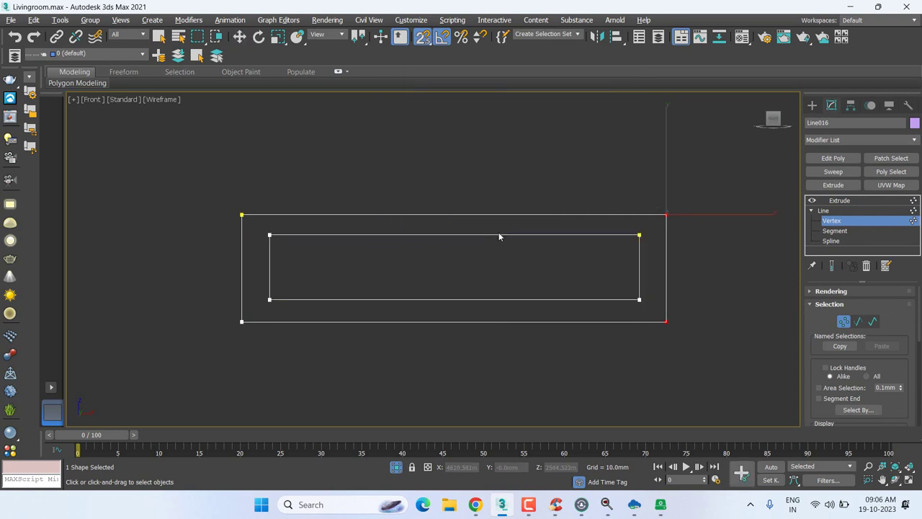
# - In Top view, move the inner rectangle spline up onto the wall line
pyautogui.press('w')
pyautogui.press('t')
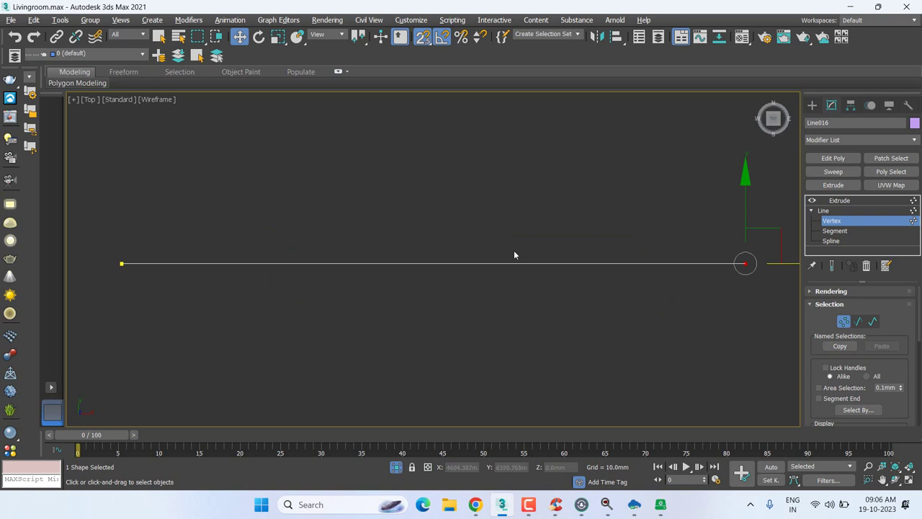
pyautogui.scroll(-5, 514, 250)
pyautogui.click(848, 242)
pyautogui.click(490, 308)
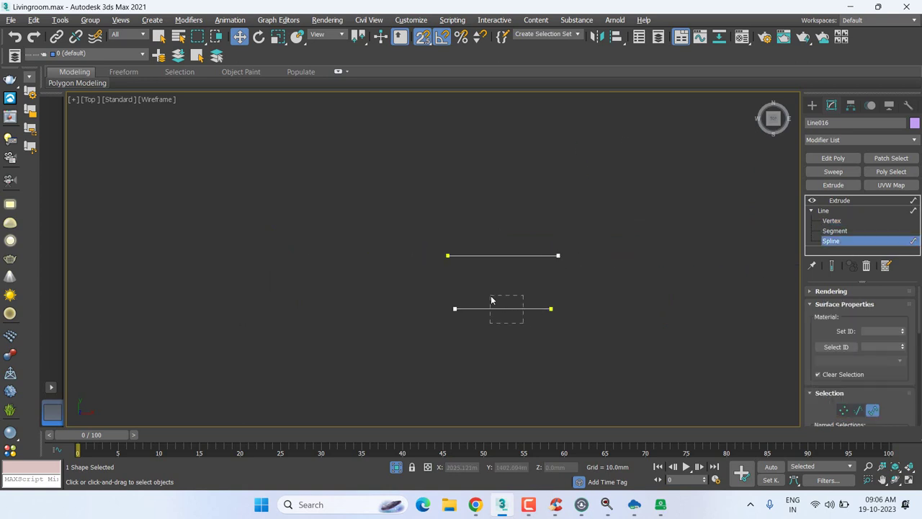
pyautogui.moveTo(547, 308)
pyautogui.mouseDown()
pyautogui.moveTo(548, 248)
pyautogui.moveTo(551, 255)
pyautogui.mouseUp()
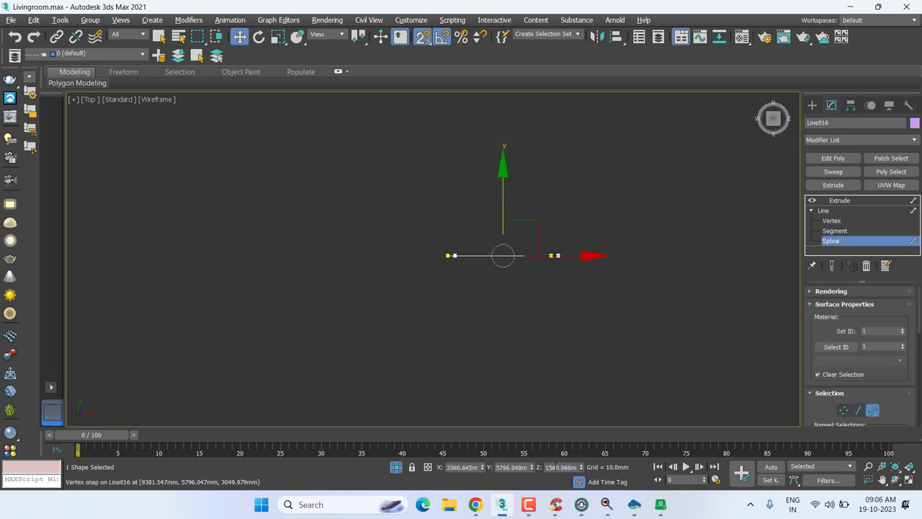
# - Select the end vertices at the wall's right end and the frame's end vertex to align them
pyautogui.scroll(5, 547, 277)
pyautogui.scroll(2, 547, 278)
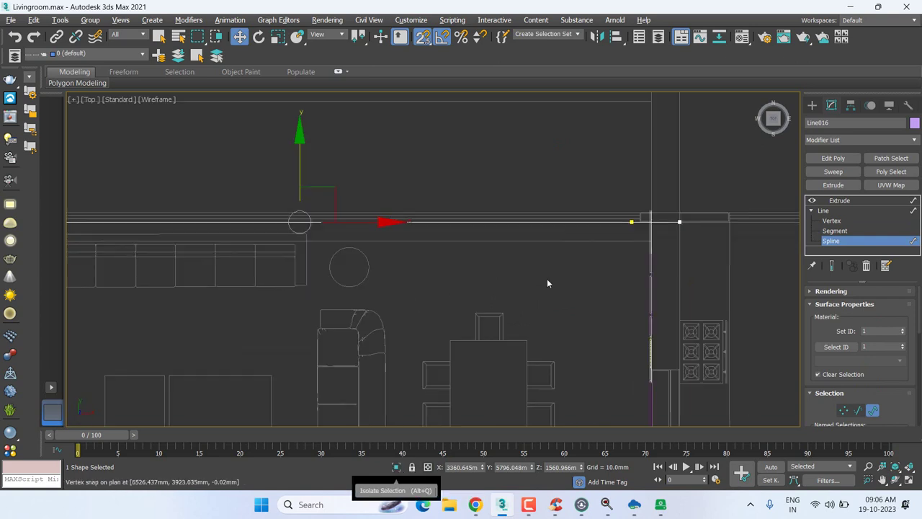
pyautogui.moveTo(547, 278); pyautogui.dragTo(552, 309, button='middle')
pyautogui.click(832, 220)
pyautogui.scroll(2, 652, 261)
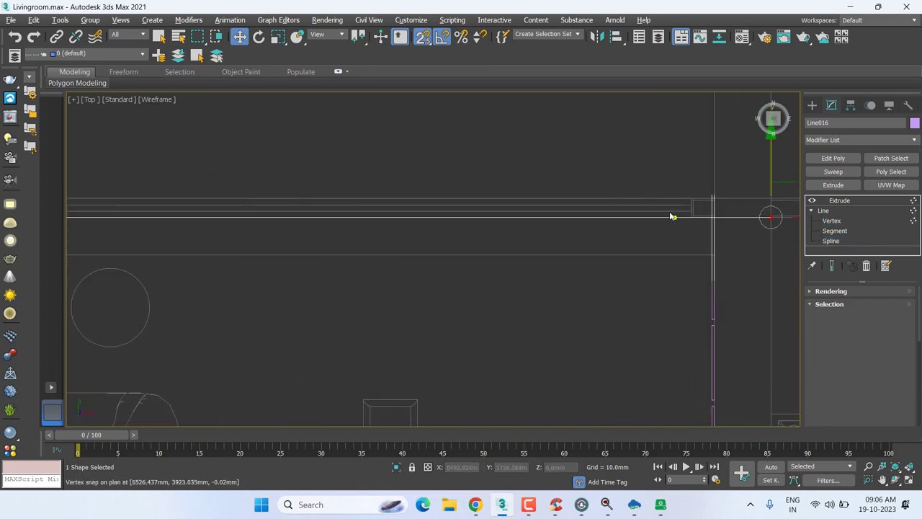
pyautogui.moveTo(627, 266); pyautogui.dragTo(686, 195)
pyautogui.scroll(2, 589, 268)
pyautogui.scroll(2, 598, 271)
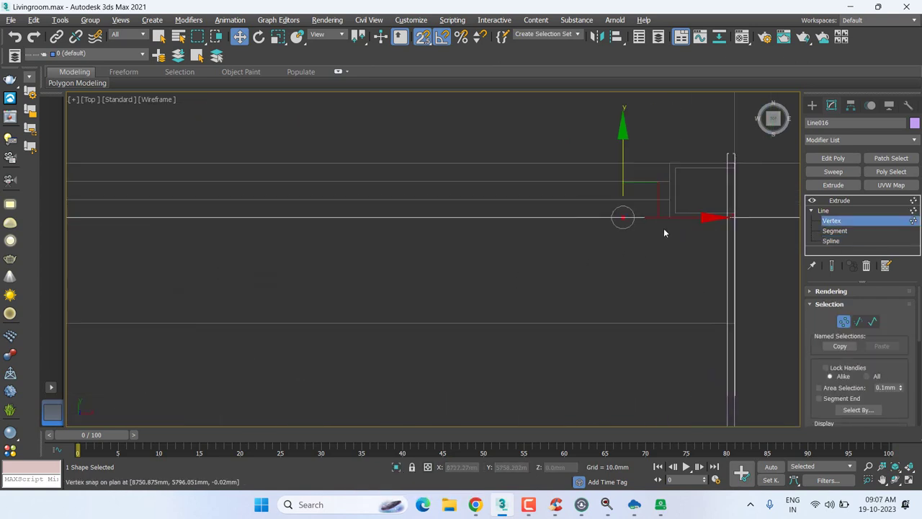
pyautogui.moveTo(669, 214); pyautogui.dragTo(300, 305, button='middle')
pyautogui.scroll(-1, 300, 305)
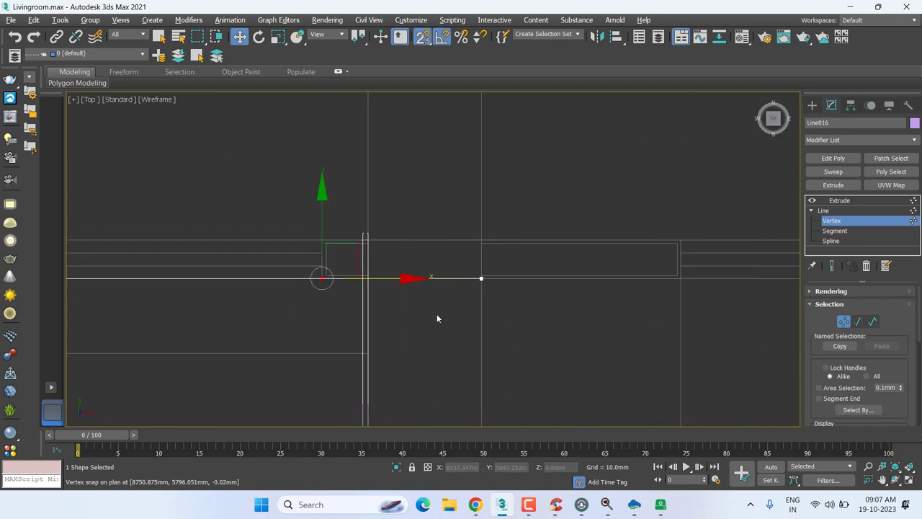
pyautogui.click(481, 278)
# - Pan and zoom across the living-room plan to check the full top-wall strip
pyautogui.moveTo(446, 290); pyautogui.dragTo(673, 255, button='middle')
pyautogui.scroll(-2, 708, 243)
pyautogui.scroll(-3, 708, 242)
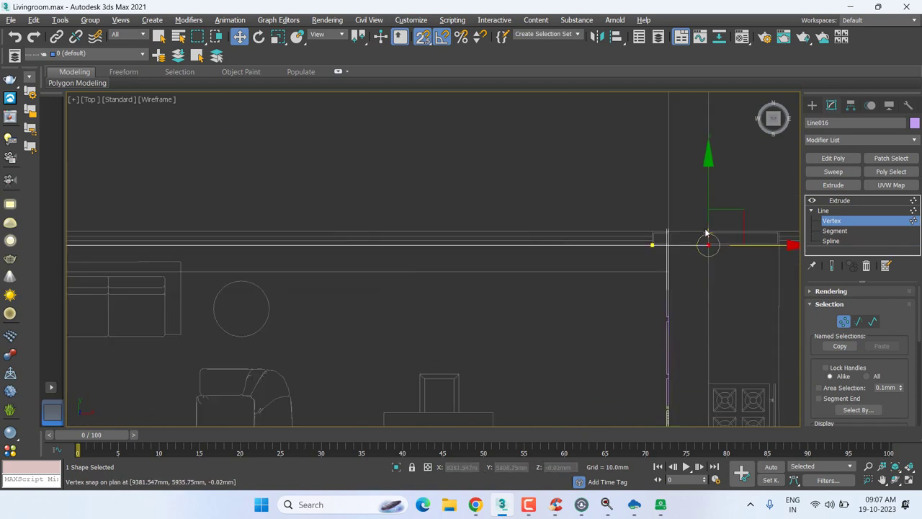
pyautogui.moveTo(706, 359); pyautogui.dragTo(706, 285, button='middle')
pyautogui.scroll(-2, 706, 284)
pyautogui.moveTo(772, 279)
pyautogui.mouseDown(button='middle')
pyautogui.moveTo(685, 312)
pyautogui.moveTo(654, 254)
pyautogui.mouseUp(button='middle')
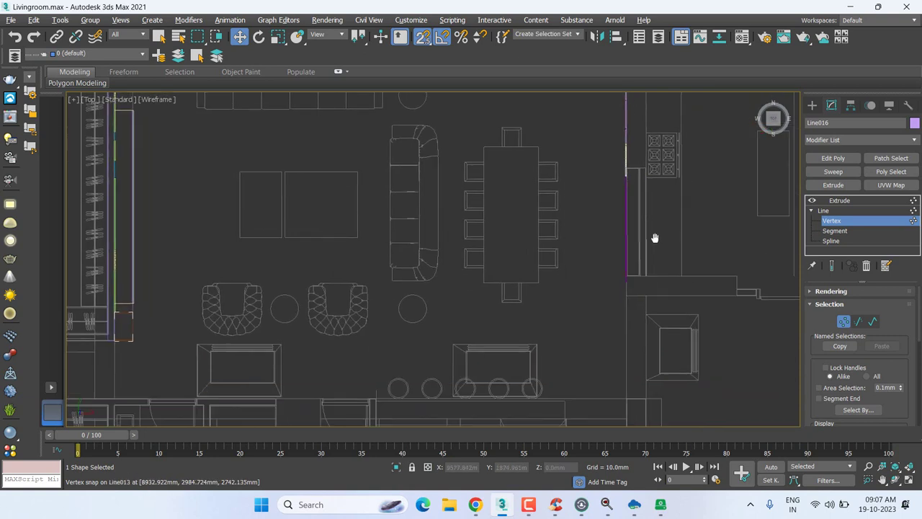
pyautogui.scroll(-2, 654, 253)
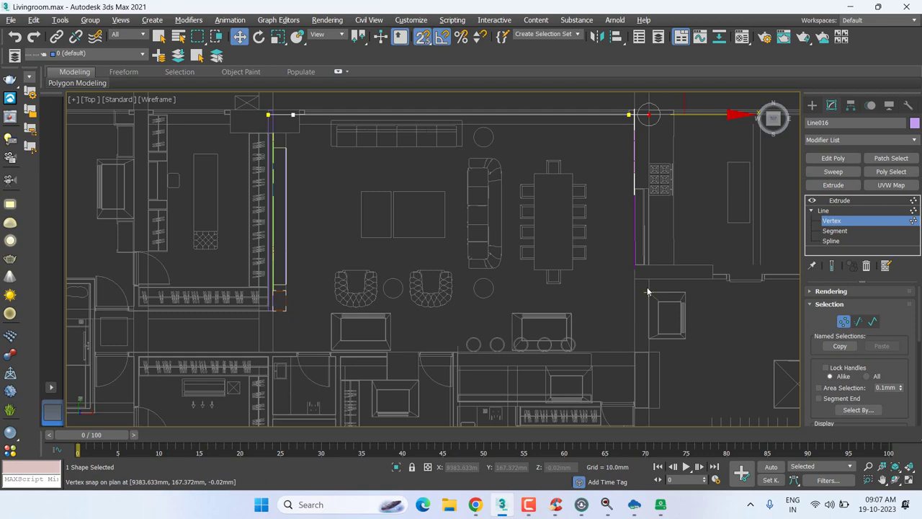
pyautogui.scroll(-2, 645, 293)
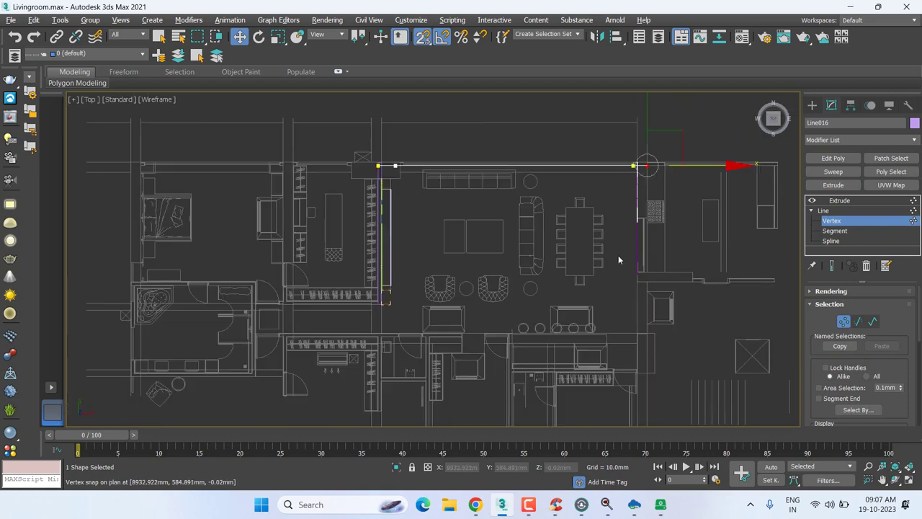
# - Orbit to inspect the wall piece in 3D, then return to the Top view
pyautogui.moveTo(610, 266)
pyautogui.keyDown('alt'); pyautogui.mouseDown(button='middle')
pyautogui.moveTo(652, 247)
pyautogui.moveTo(490, 283)
pyautogui.moveTo(489, 265)
pyautogui.moveTo(492, 314)
pyautogui.mouseUp(button='middle'); pyautogui.keyUp('alt')
pyautogui.scroll(2, 652, 247)
pyautogui.scroll(2, 638, 259)
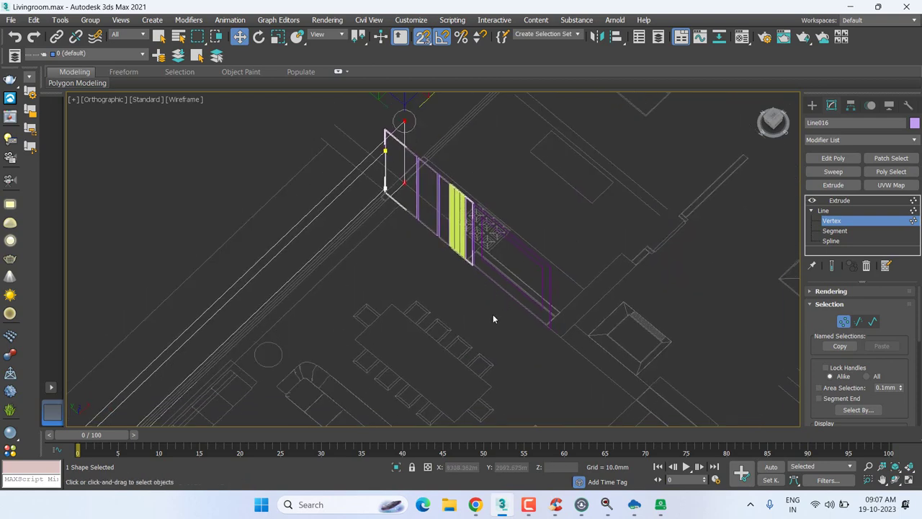
pyautogui.press('t')
pyautogui.scroll(-2, 493, 315)
pyautogui.scroll(-2, 493, 319)
pyautogui.scroll(-3, 494, 322)
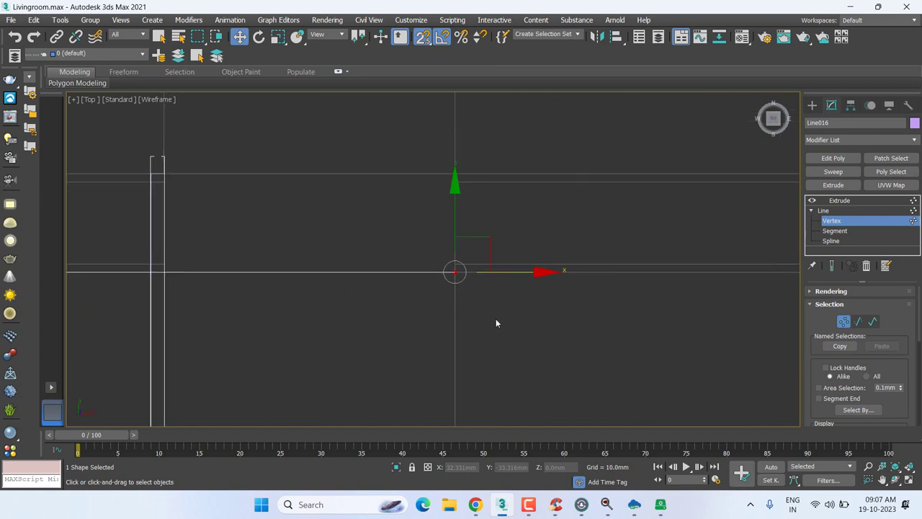
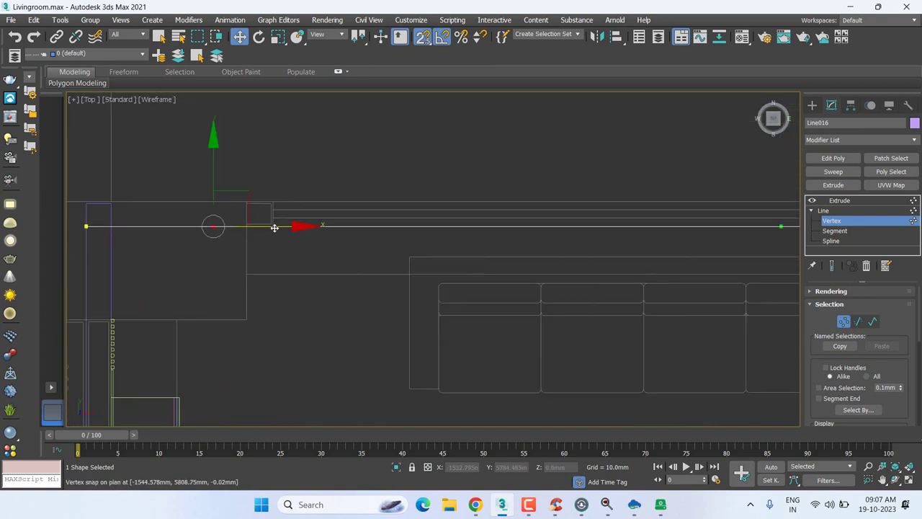
# - Snap the selected wall vertex to a nearby point, then switch to the Front view
pyautogui.moveTo(267, 195); pyautogui.dragTo(245, 193)
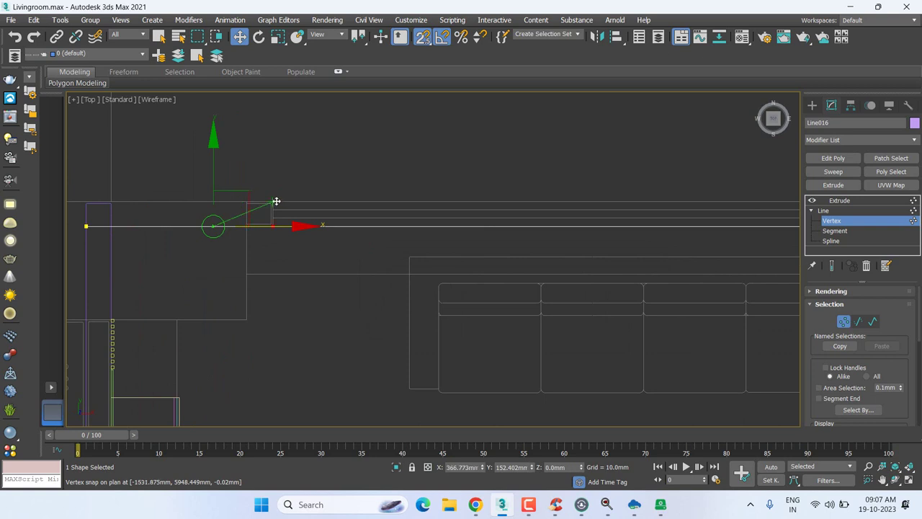
pyautogui.scroll(-2, 475, 260)
pyautogui.moveTo(475, 259); pyautogui.dragTo(106, 264, button='middle')
pyautogui.scroll(-2, 106, 264)
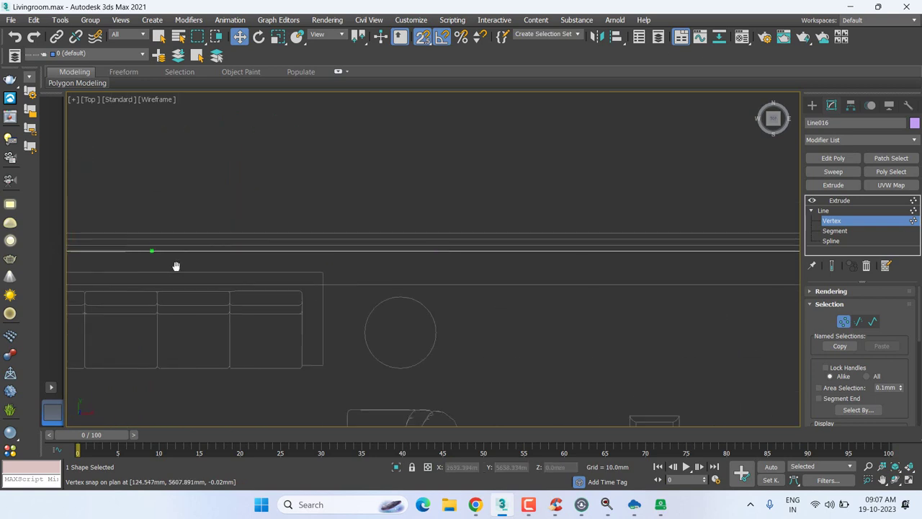
pyautogui.moveTo(177, 265); pyautogui.dragTo(82, 257, button='middle')
pyautogui.scroll(-1, 82, 257)
pyautogui.moveTo(589, 262)
pyautogui.mouseDown(button='middle')
pyautogui.moveTo(391, 254)
pyautogui.moveTo(617, 239)
pyautogui.mouseUp(button='middle')
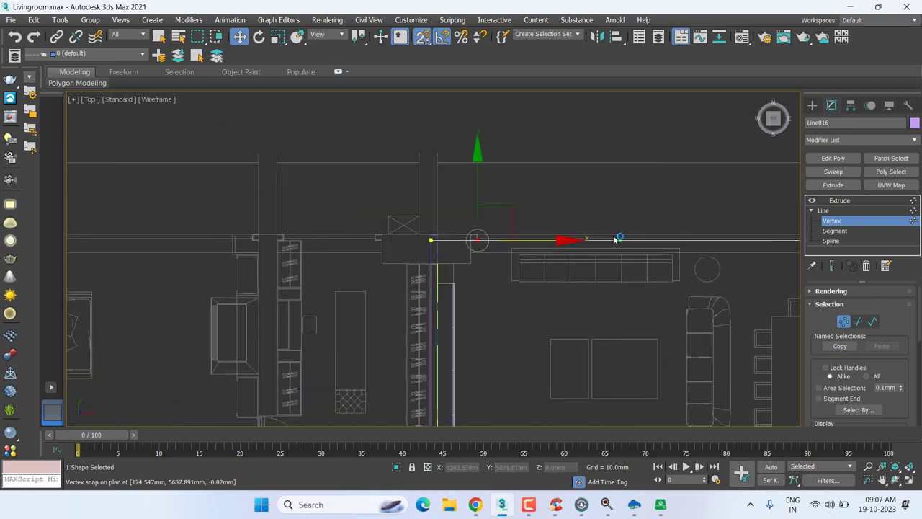
pyautogui.scroll(2, 465, 257)
pyautogui.press('f')
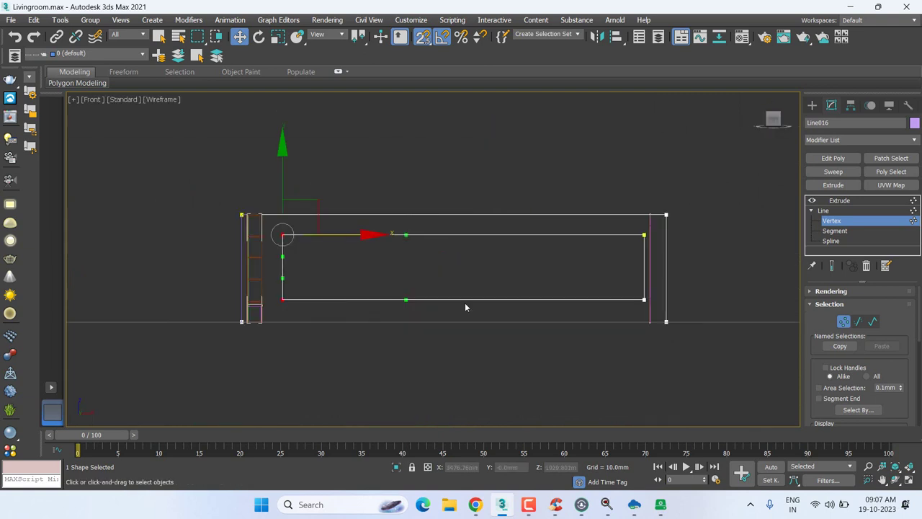
# - Snap the opening's bottom segment to the floor line, raise it 50mm, and return to Extrude
pyautogui.press('2')
pyautogui.press('2')
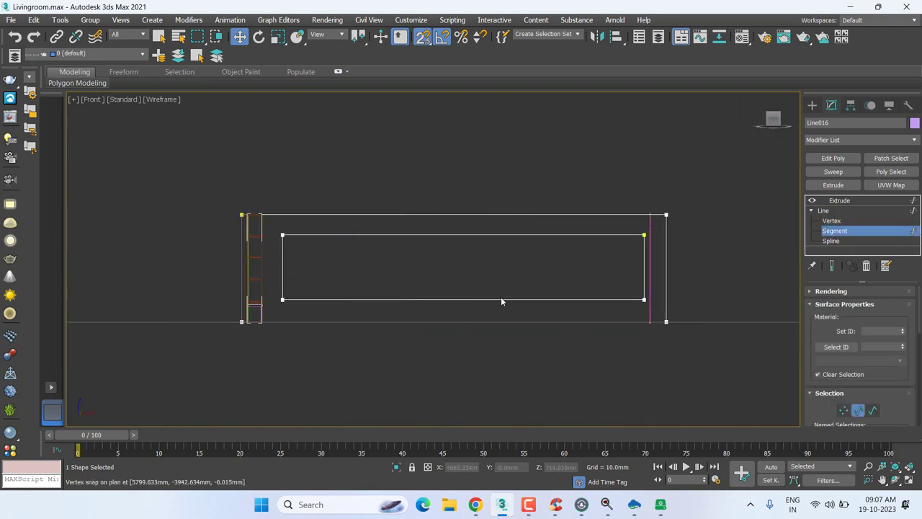
pyautogui.click(502, 300)
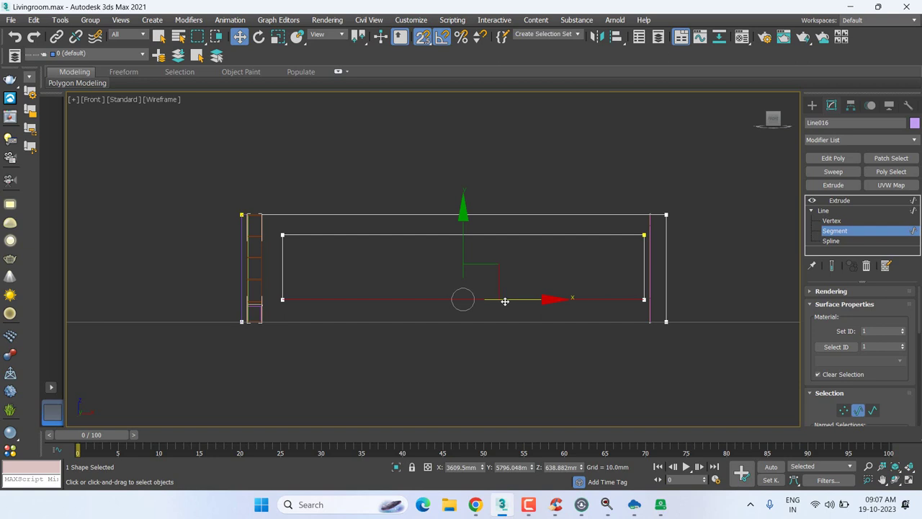
pyautogui.moveTo(462, 298); pyautogui.dragTo(667, 322)
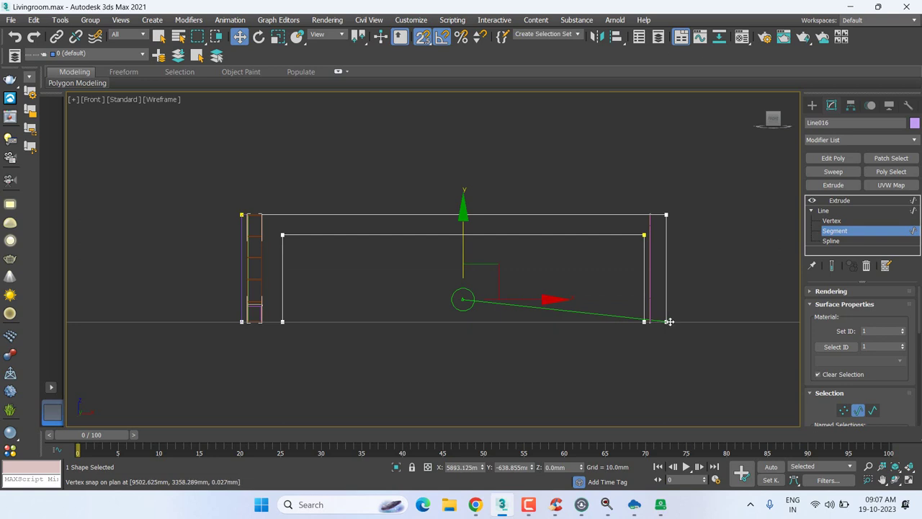
pyautogui.moveTo(669, 322); pyautogui.dragTo(669, 321)
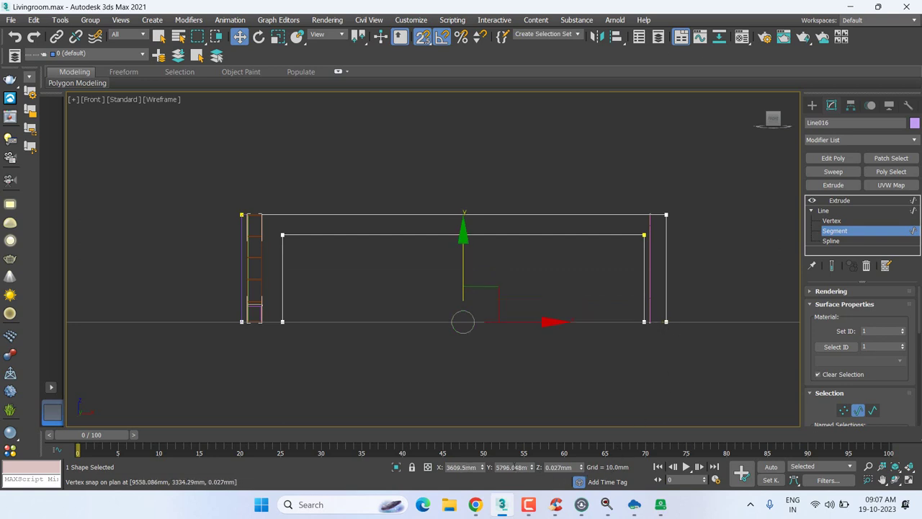
pyautogui.click(428, 466)
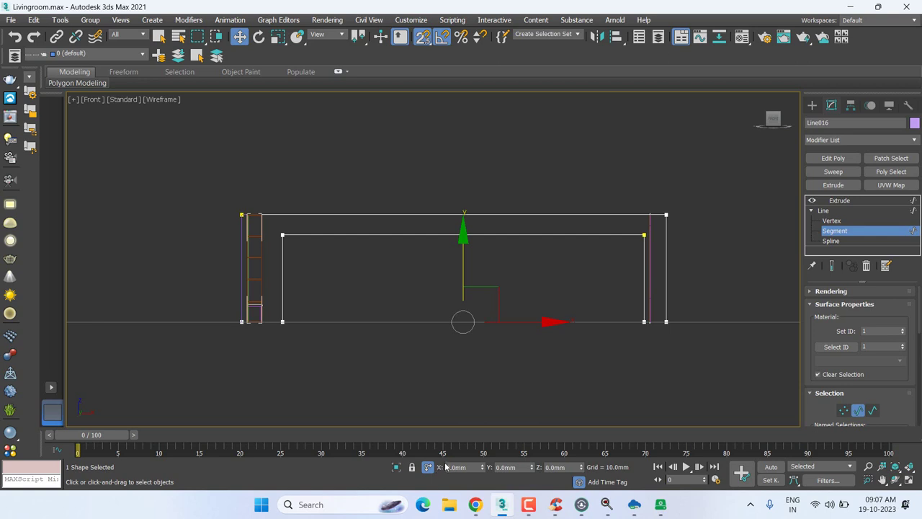
pyautogui.doubleClick(508, 467)
pyautogui.write('50')
pyautogui.press('Return')
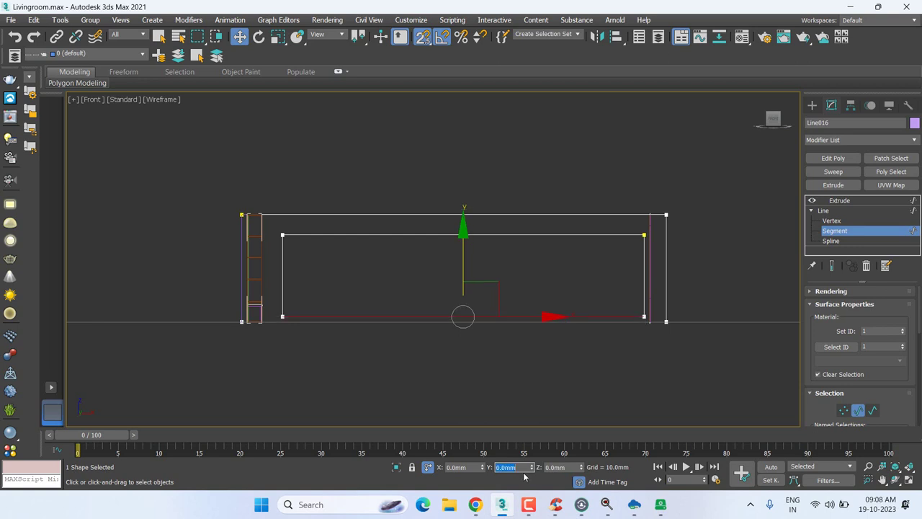
pyautogui.click(891, 199)
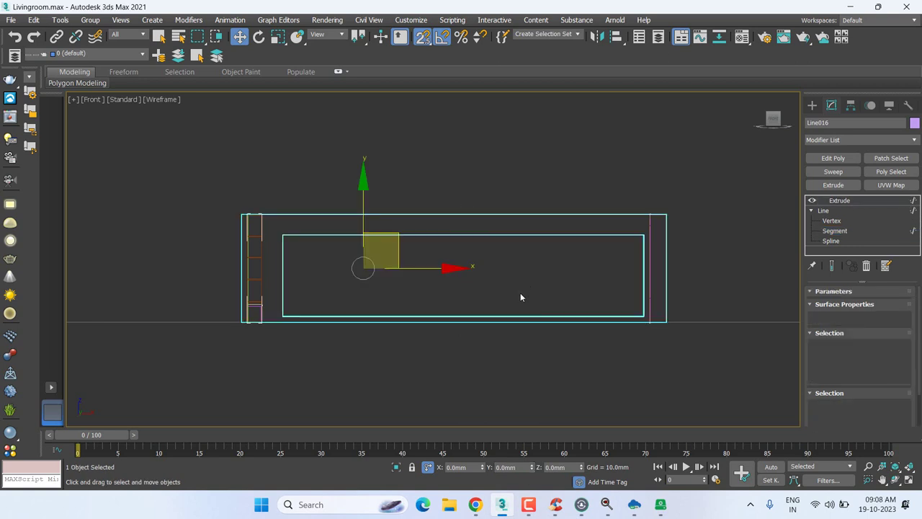
pyautogui.scroll(2, 562, 292)
pyautogui.scroll(2, 605, 295)
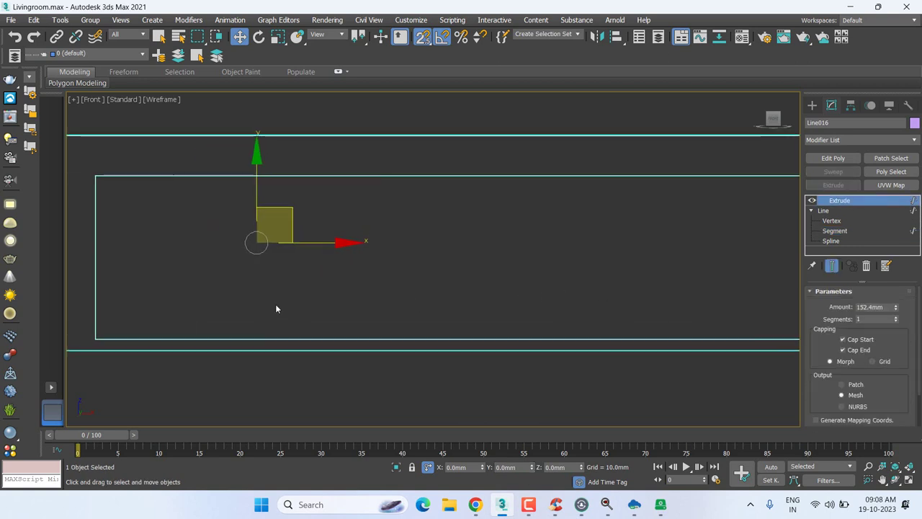
pyautogui.moveTo(275, 304); pyautogui.dragTo(326, 326, button='middle')
pyautogui.moveTo(479, 247); pyautogui.dragTo(481, 233, button='middle')
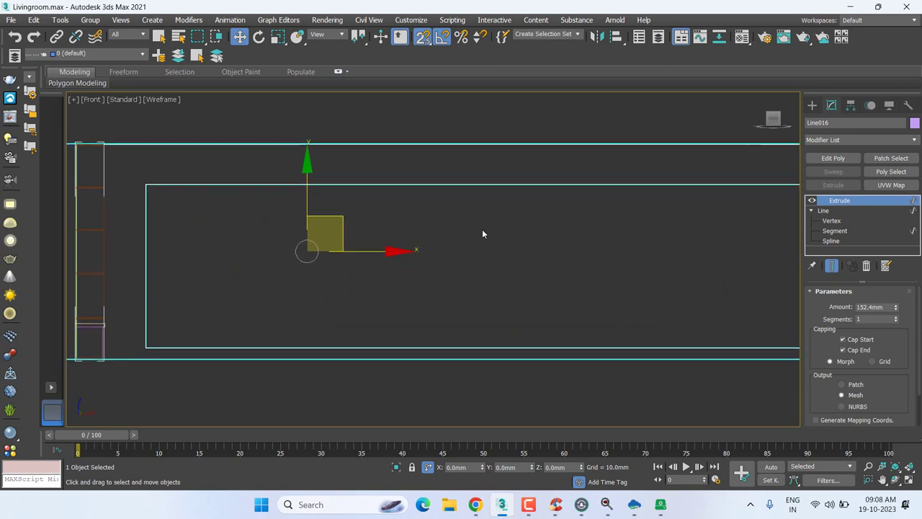
pyautogui.scroll(-2, 483, 243)
pyautogui.scroll(-3, 486, 238)
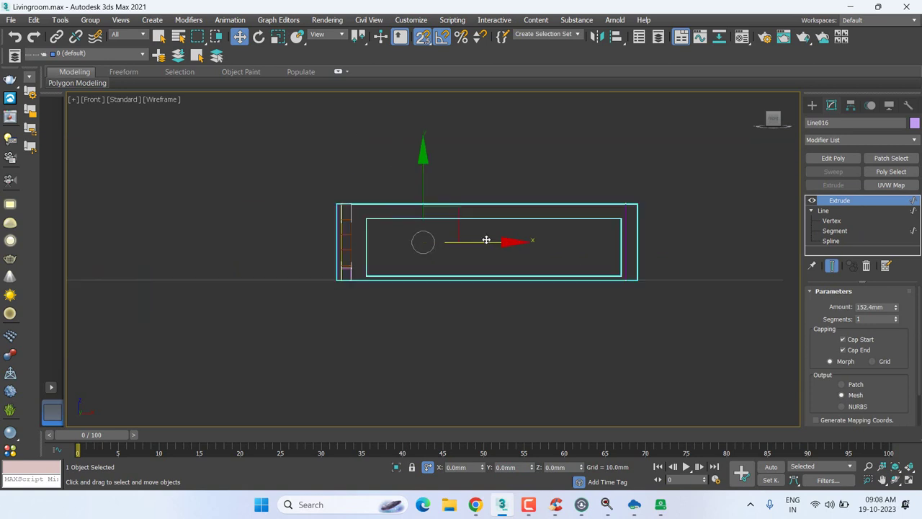
pyautogui.press('F8')
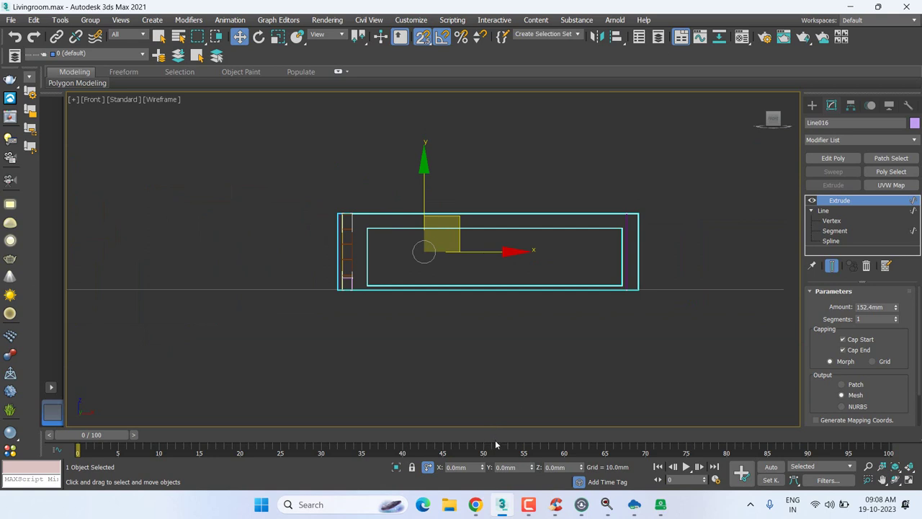
pyautogui.moveTo(612, 393); pyautogui.dragTo(528, 380, button='middle')
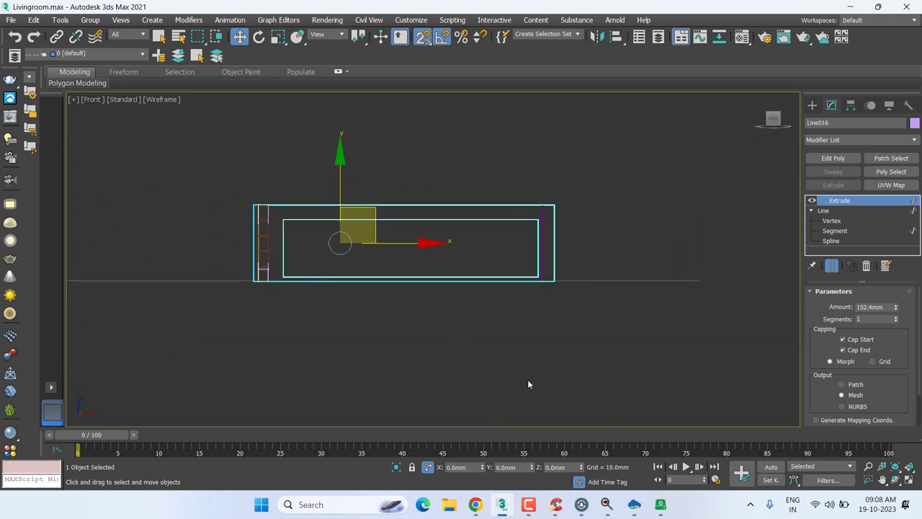
pyautogui.scroll(-2, 530, 327)
pyautogui.press('l')
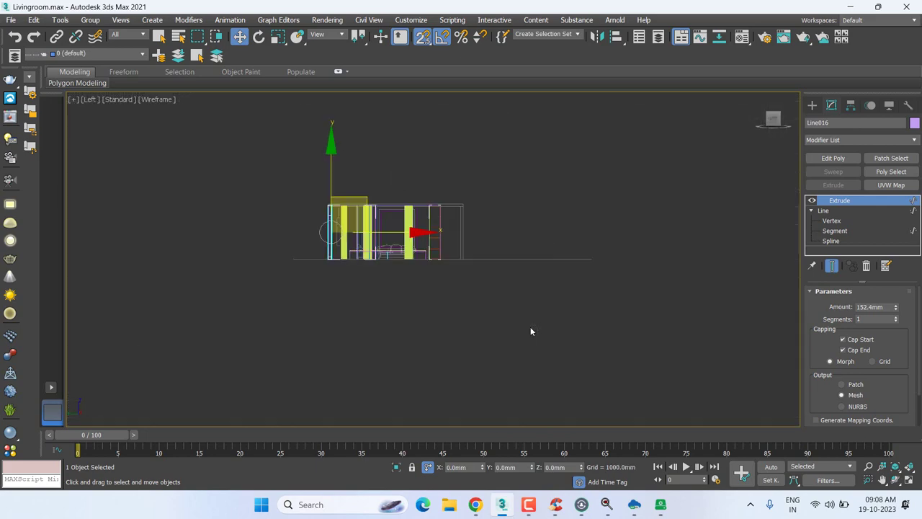
pyautogui.scroll(3, 262, 221)
pyautogui.scroll(2, 255, 225)
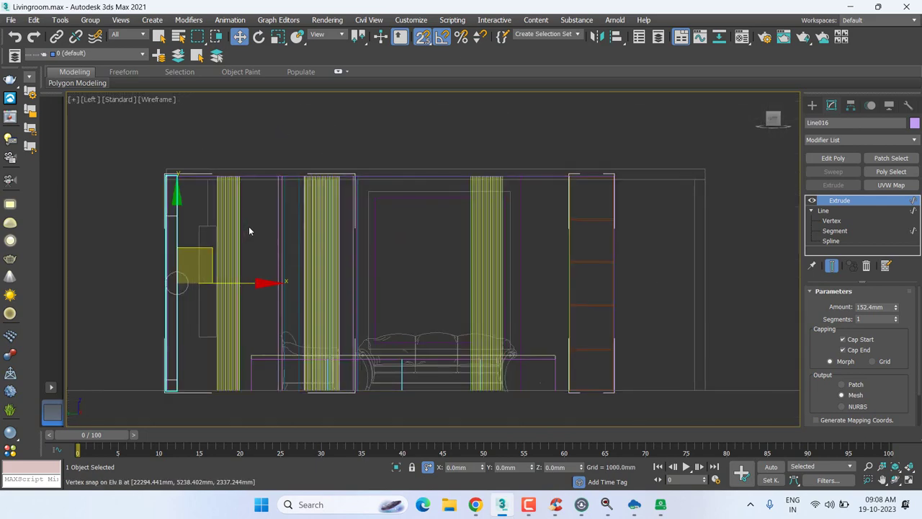
pyautogui.click(248, 226)
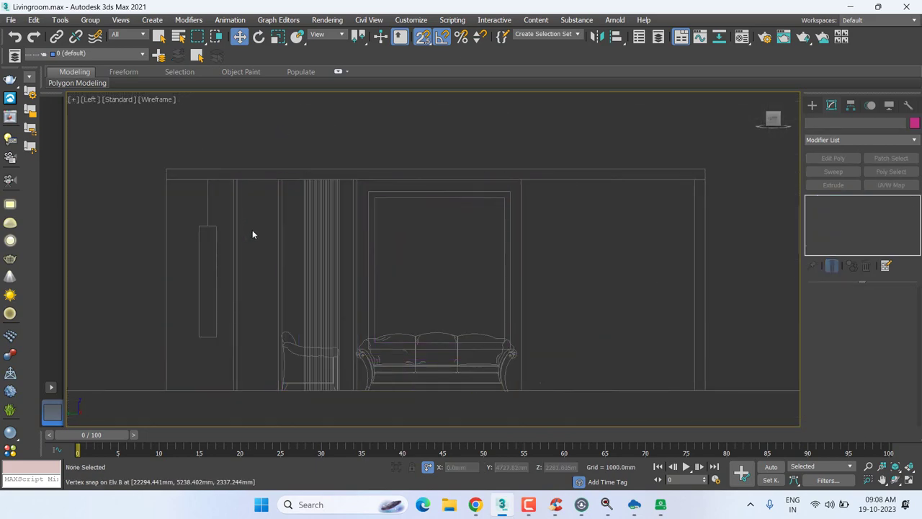
# - Hide the Elv B elevation layer
pyautogui.click(118, 55)
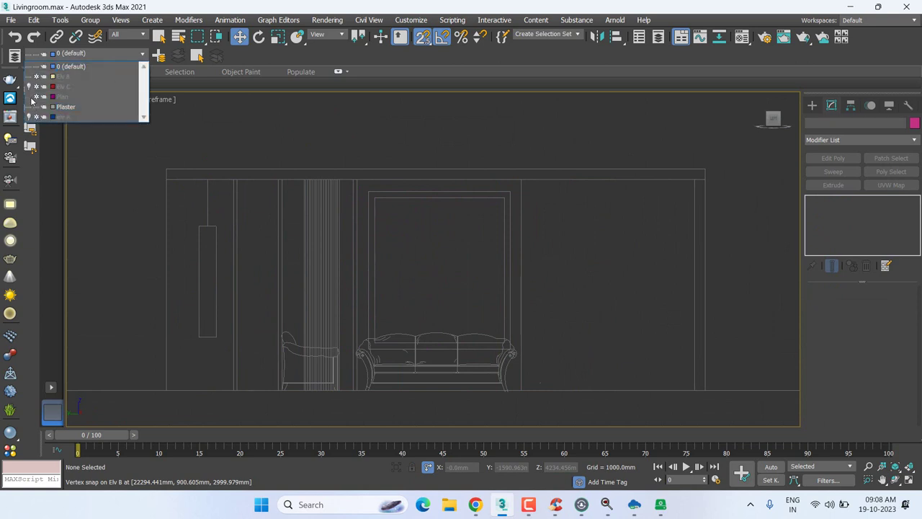
pyautogui.click(29, 77)
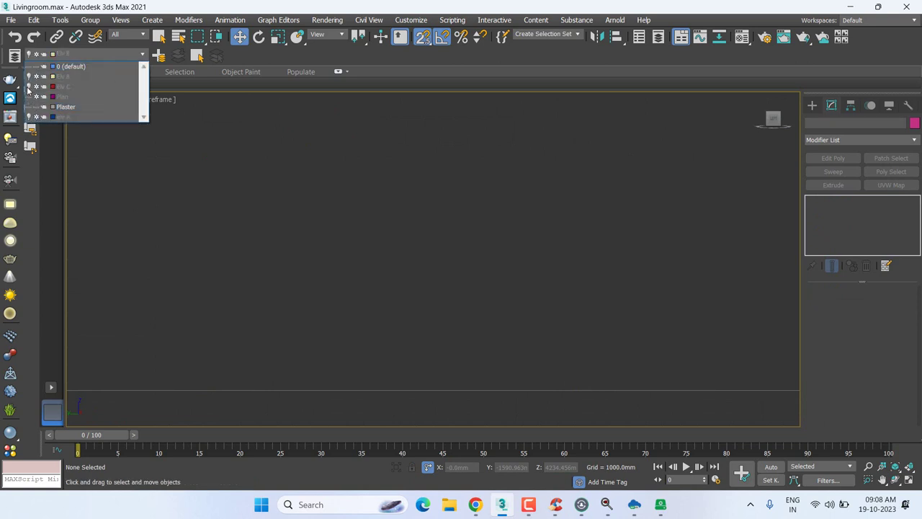
pyautogui.click(367, 269)
# - Switch to the Front view and zoom in on the wall elevation
pyautogui.scroll(-5, 382, 277)
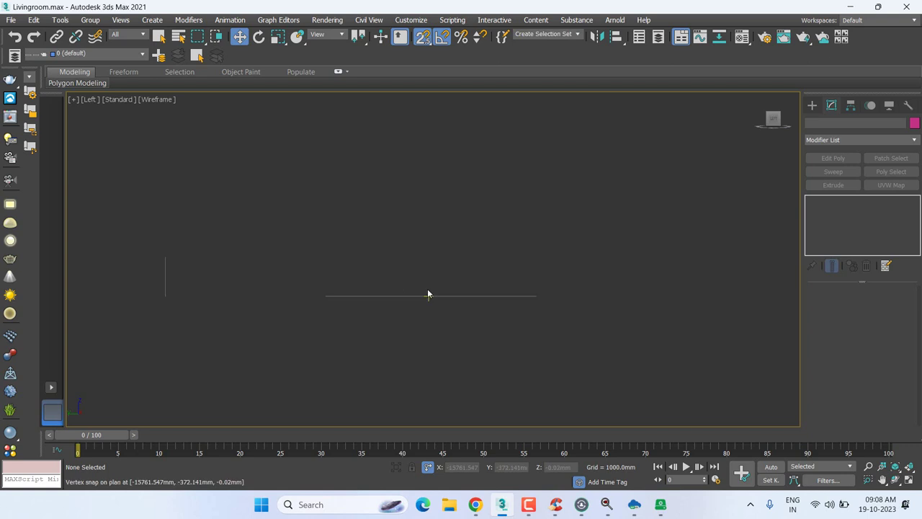
pyautogui.press('f')
pyautogui.scroll(2, 427, 285)
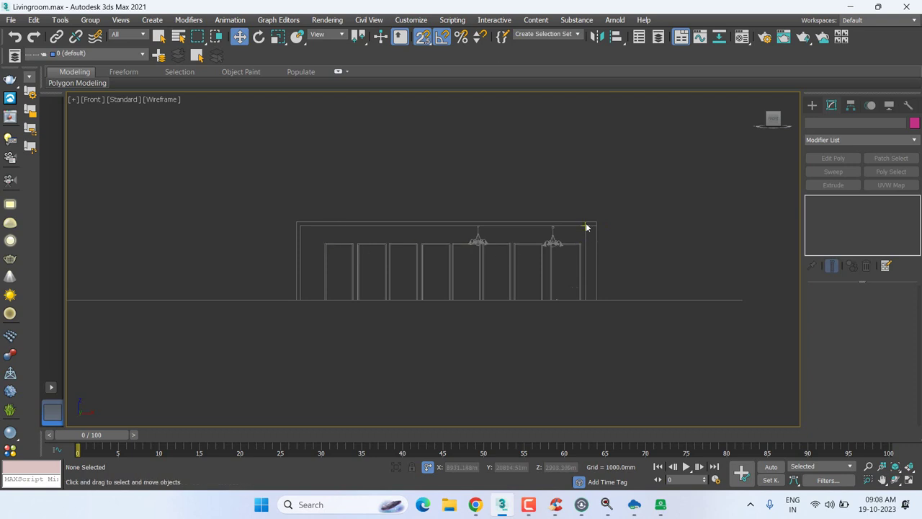
pyautogui.scroll(2, 585, 238)
pyautogui.scroll(3, 585, 252)
pyautogui.scroll(3, 579, 238)
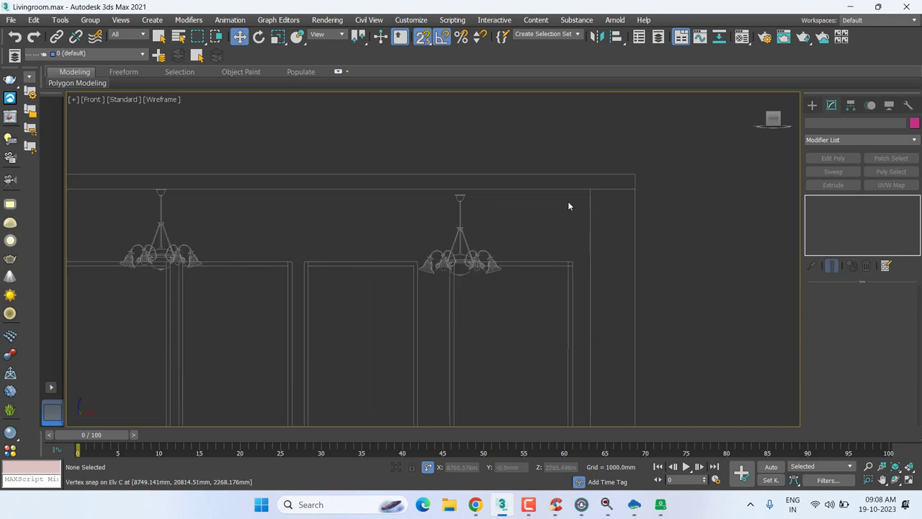
# - Draw a small rectangle at the wall's top-right corner in the Front view
pyautogui.click(812, 105)
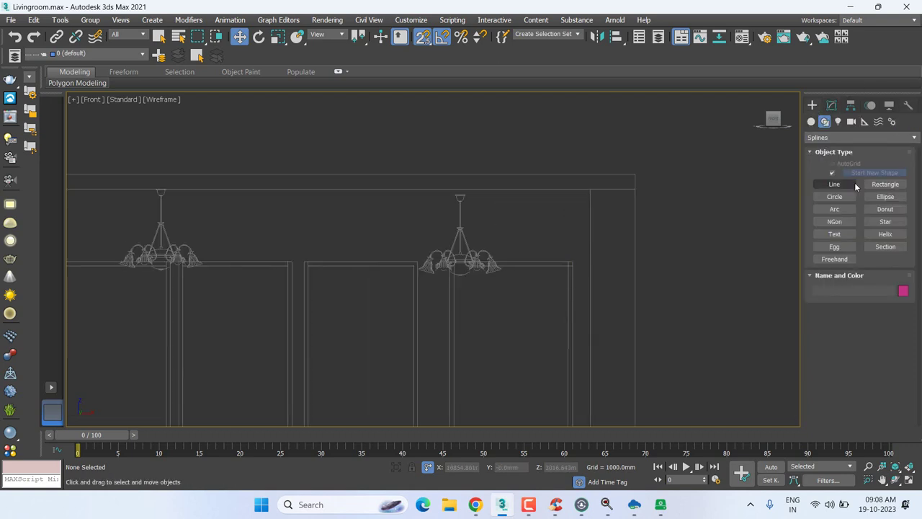
pyautogui.click(884, 185)
pyautogui.moveTo(572, 261)
pyautogui.mouseDown()
pyautogui.moveTo(643, 172)
pyautogui.moveTo(636, 174)
pyautogui.mouseUp()
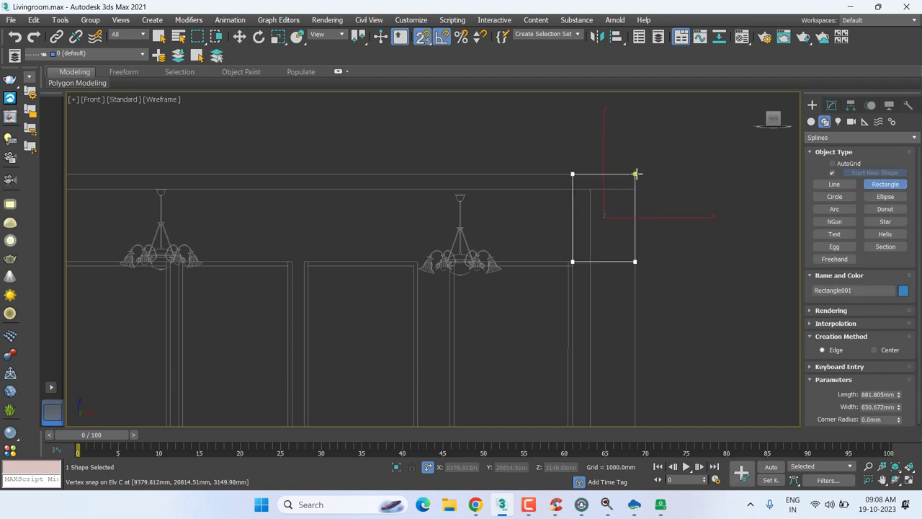
pyautogui.moveTo(636, 173); pyautogui.dragTo(636, 174)
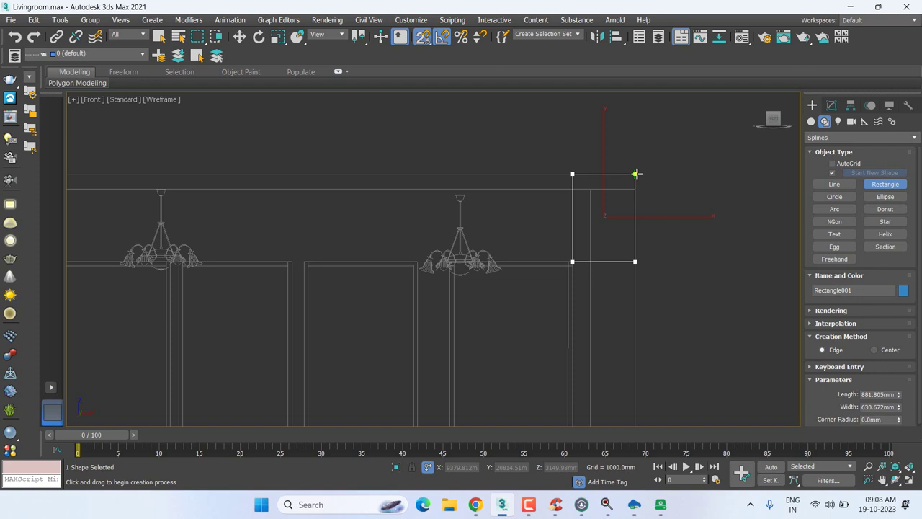
pyautogui.moveTo(572, 261); pyautogui.dragTo(590, 189)
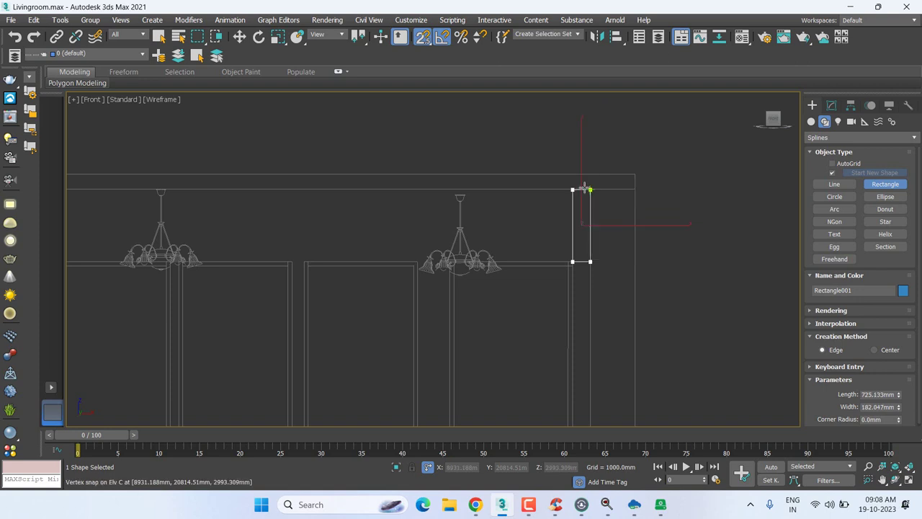
pyautogui.moveTo(584, 188); pyautogui.dragTo(633, 172)
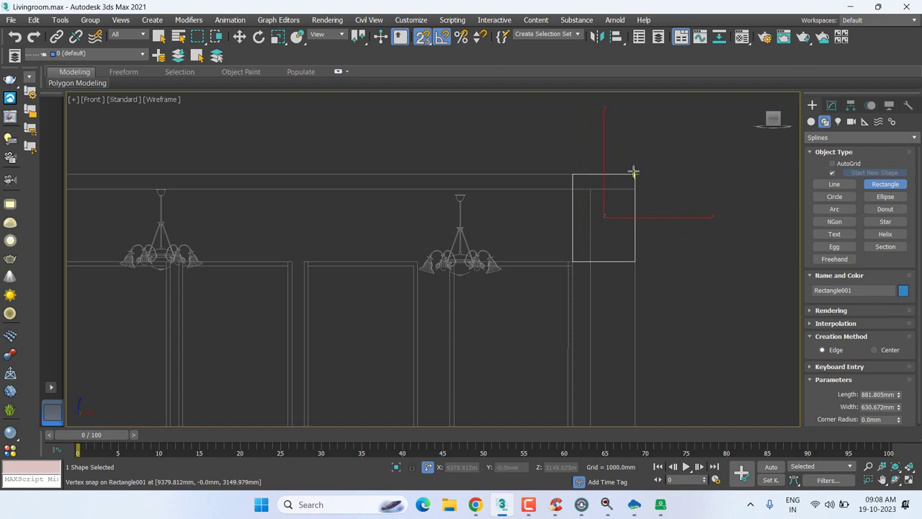
# - Switch to Move and pan the Front view around the rectangle
pyautogui.moveTo(633, 173)
pyautogui.mouseDown(button='middle')
pyautogui.moveTo(529, 190)
pyautogui.moveTo(532, 216)
pyautogui.moveTo(671, 198)
pyautogui.moveTo(569, 237)
pyautogui.mouseUp(button='middle')
pyautogui.press('w')
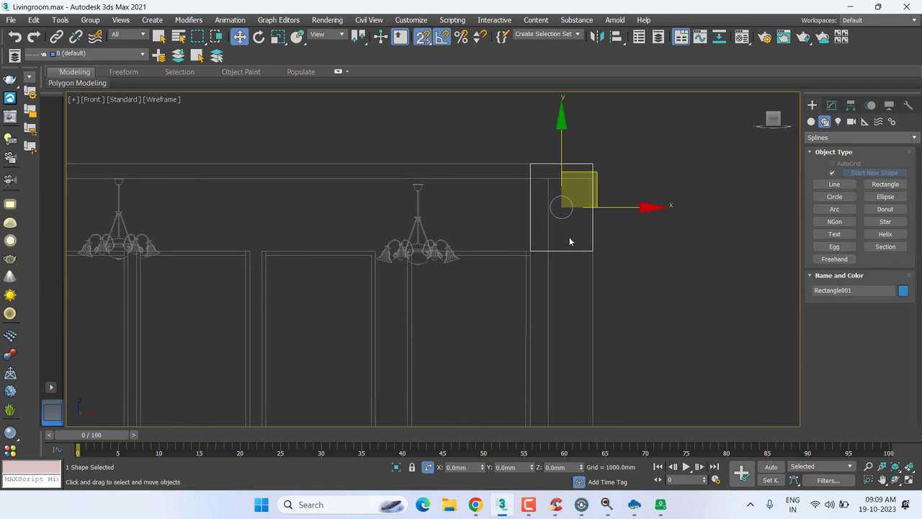
pyautogui.scroll(-2, 530, 232)
pyautogui.moveTo(541, 236); pyautogui.dragTo(556, 246, button='middle')
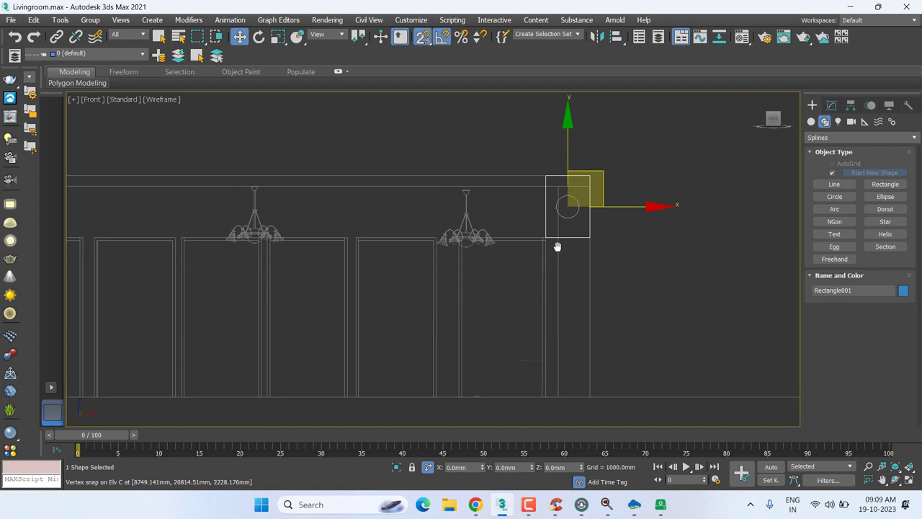
pyautogui.moveTo(556, 247); pyautogui.dragTo(548, 268, button='middle')
# - Select Line016 and enter its Line's Segment level
pyautogui.click(548, 272)
pyautogui.scroll(-1, 551, 295)
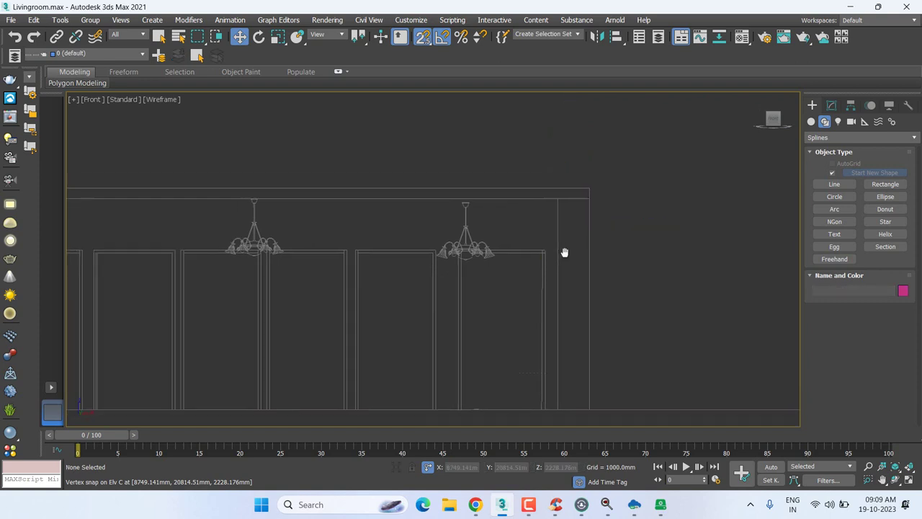
pyautogui.scroll(-1, 552, 317)
pyautogui.scroll(-1, 552, 320)
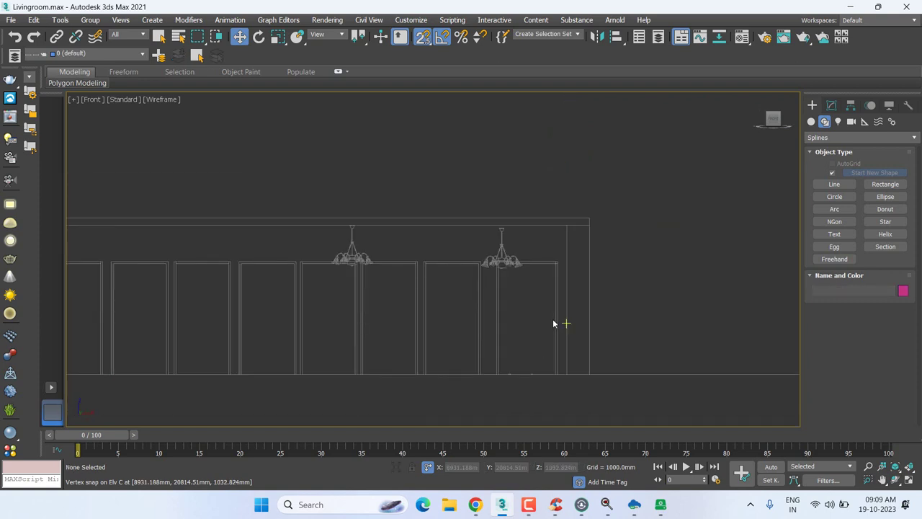
pyautogui.click(458, 250)
pyautogui.click(832, 106)
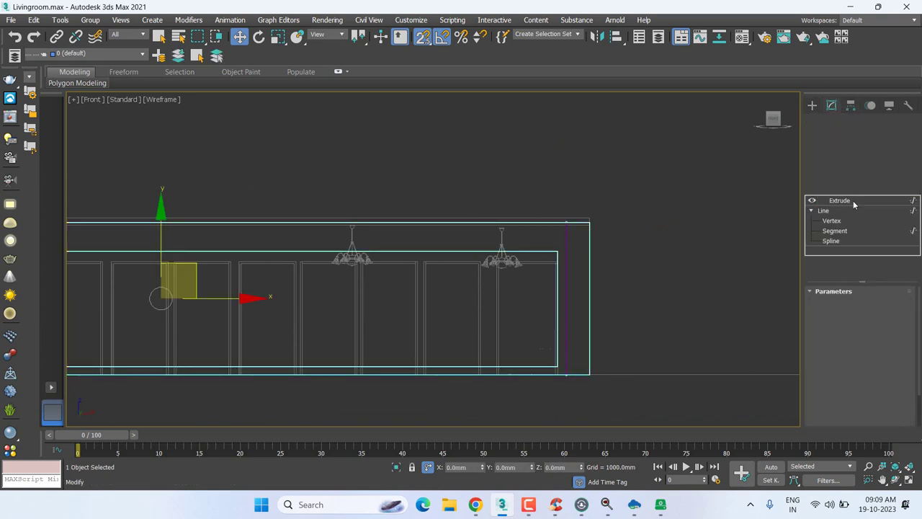
pyautogui.click(455, 251)
pyautogui.press('2')
pyautogui.click(455, 251)
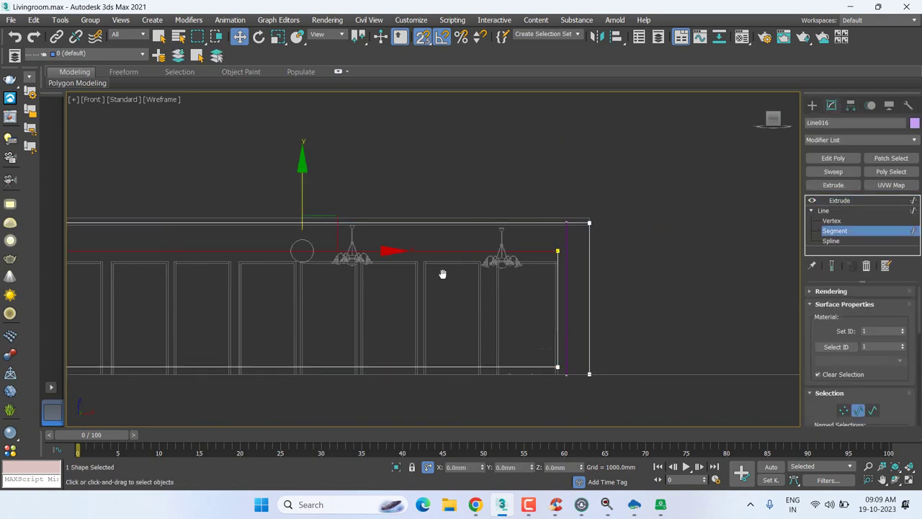
# - Snap the opening's top segment to the corner vertex and lower it by a Y offset
pyautogui.moveTo(442, 274); pyautogui.dragTo(577, 211, button='middle')
pyautogui.moveTo(587, 272); pyautogui.dragTo(277, 245)
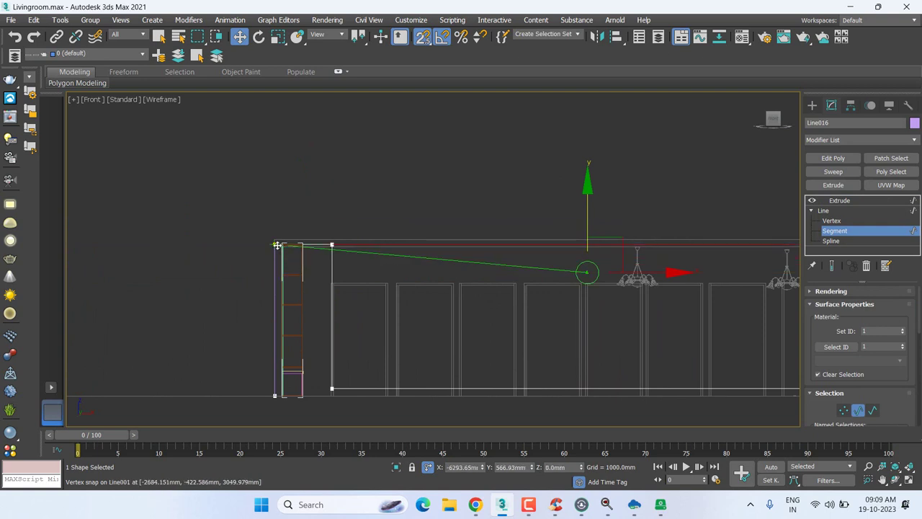
pyautogui.moveTo(278, 245); pyautogui.dragTo(277, 245)
pyautogui.moveTo(390, 310); pyautogui.dragTo(340, 276, button='middle')
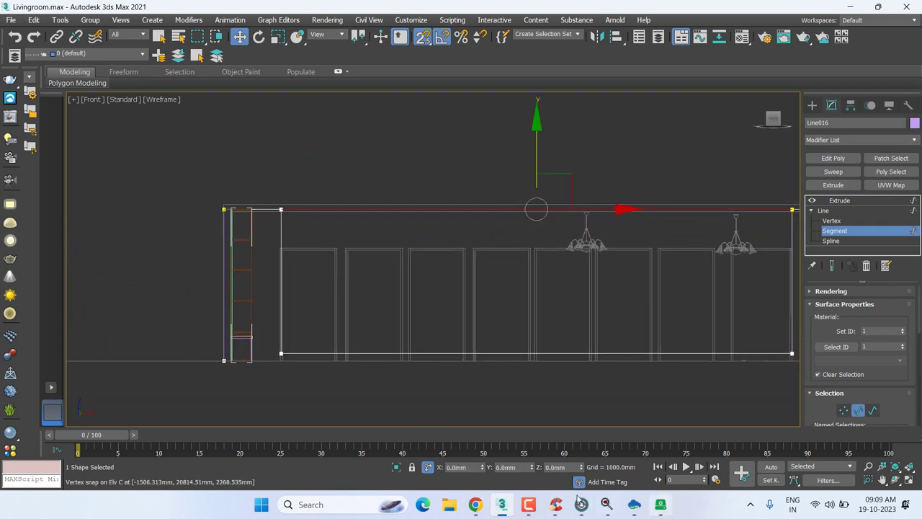
pyautogui.click(514, 467)
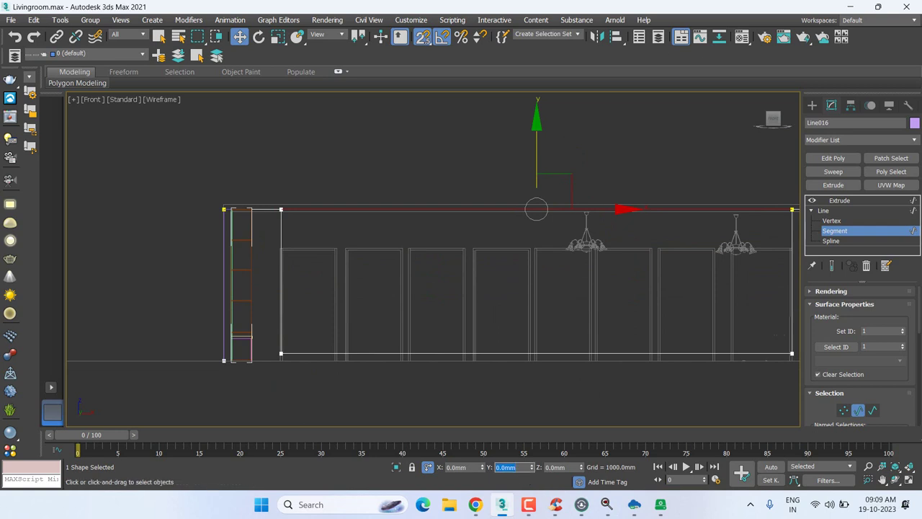
pyautogui.press('BackSpace')
pyautogui.press('Return')
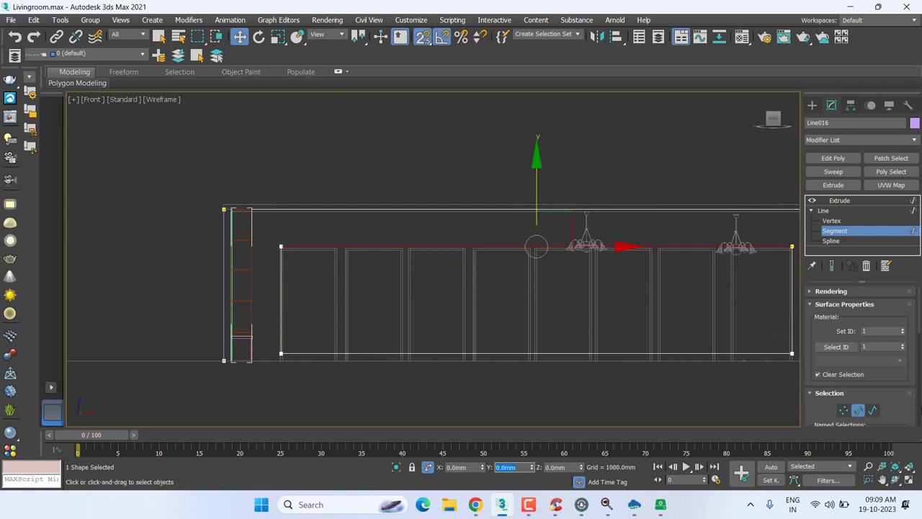
# - Return to the Extrude result, then switch the outline to Vertex level
pyautogui.click(856, 201)
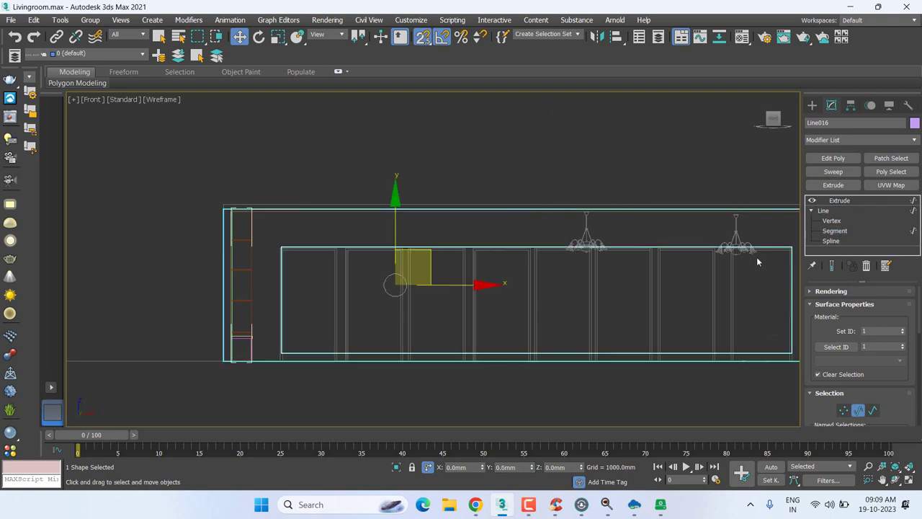
pyautogui.scroll(4, 754, 252)
pyautogui.scroll(-2, 609, 214)
pyautogui.scroll(-2, 601, 249)
pyautogui.scroll(-2, 611, 239)
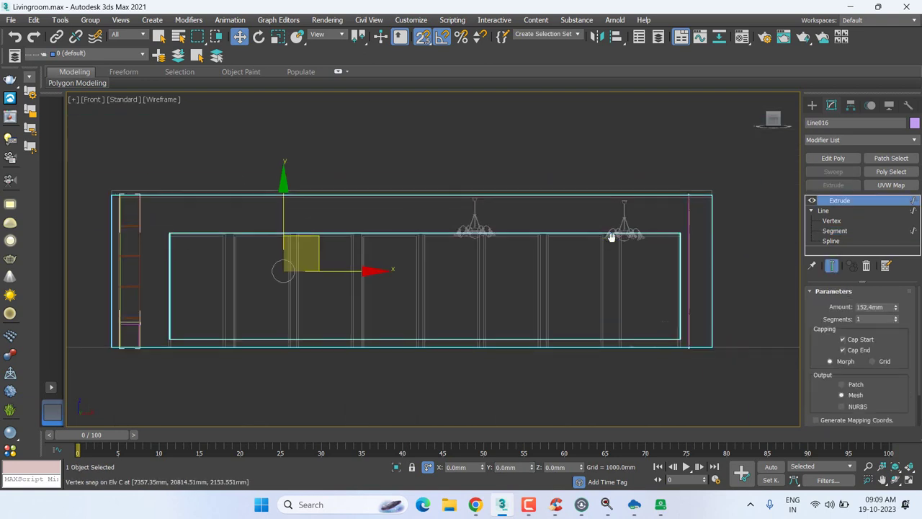
pyautogui.scroll(-1, 610, 239)
pyautogui.click(831, 220)
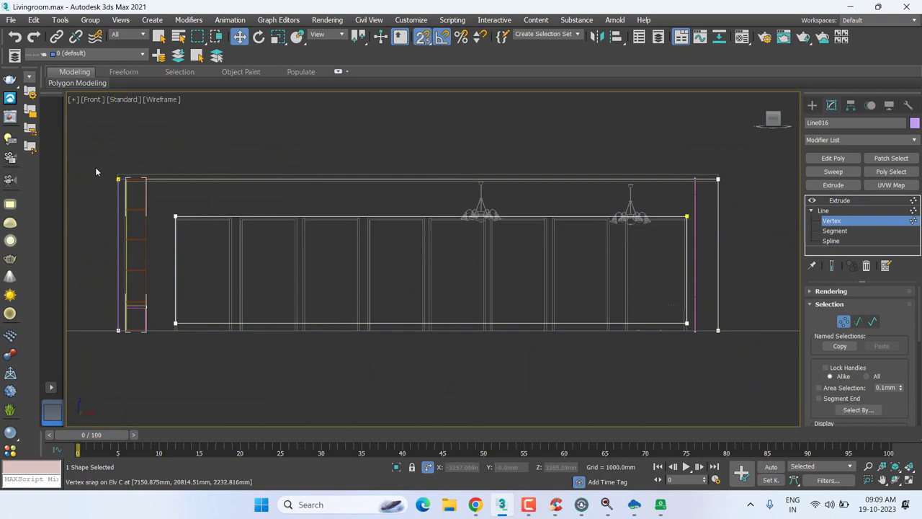
# - Select the outline's top vertices and zoom in to check them
pyautogui.moveTo(95, 172)
pyautogui.mouseDown()
pyautogui.moveTo(646, 235)
pyautogui.moveTo(732, 233)
pyautogui.mouseUp()
pyautogui.moveTo(352, 189); pyautogui.dragTo(545, 210, button='middle')
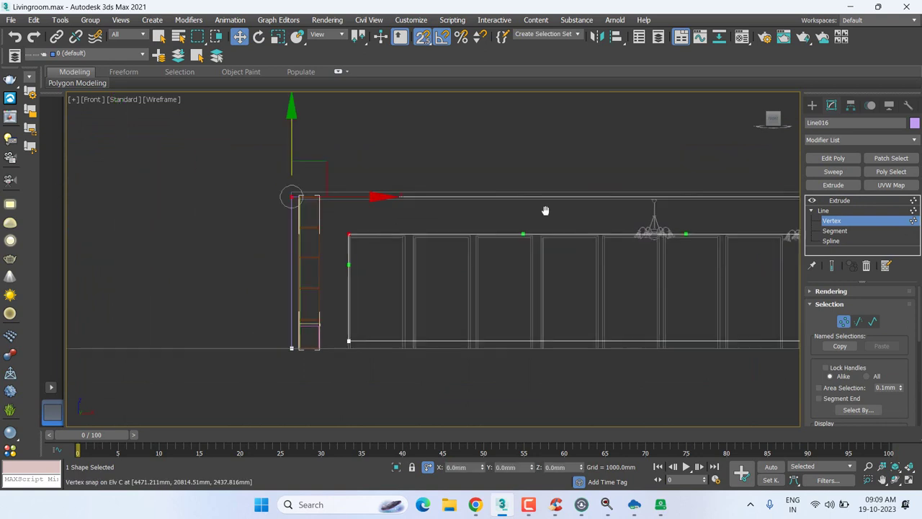
pyautogui.scroll(5, 303, 208)
pyautogui.scroll(3, 286, 207)
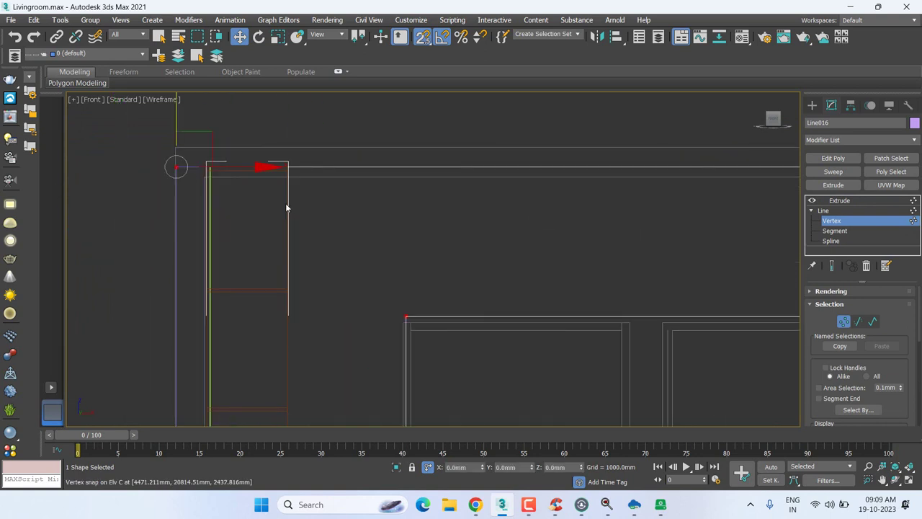
pyautogui.scroll(-4, 286, 208)
pyautogui.scroll(-4, 430, 253)
pyautogui.moveTo(429, 245); pyautogui.dragTo(430, 233, button='middle')
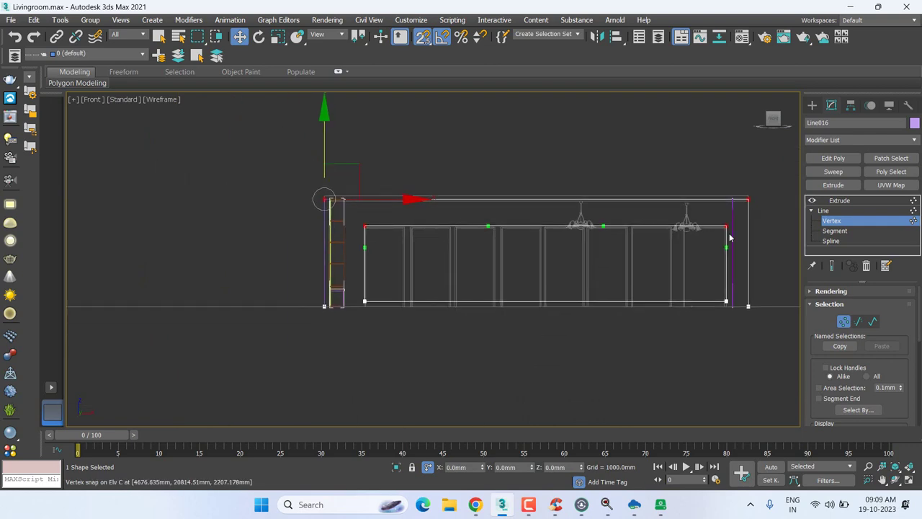
# - Return to Extrude and orbit the Perspective view to inspect the purple wall and opening
pyautogui.click(855, 200)
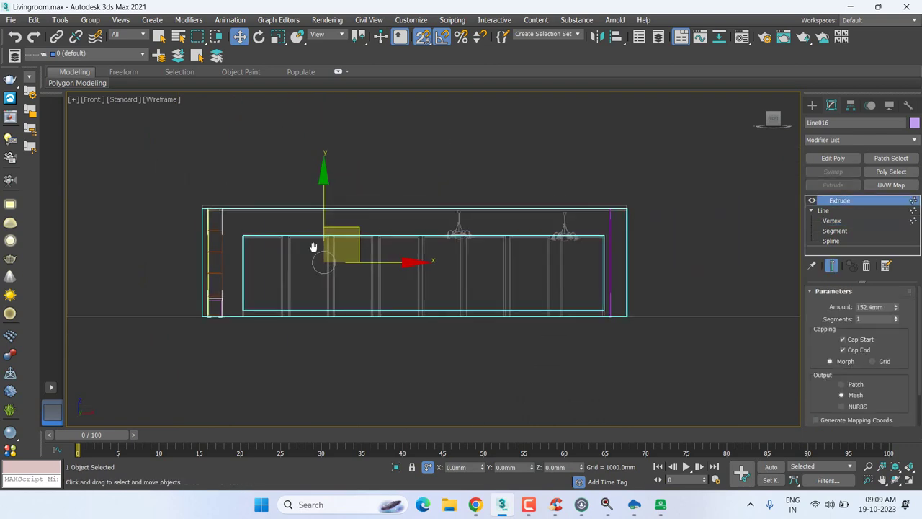
pyautogui.press('p')
pyautogui.scroll(4, 324, 266)
pyautogui.keyDown('alt'); pyautogui.moveTo(324, 266); pyautogui.dragTo(335, 191, button='middle'); pyautogui.keyUp('alt')
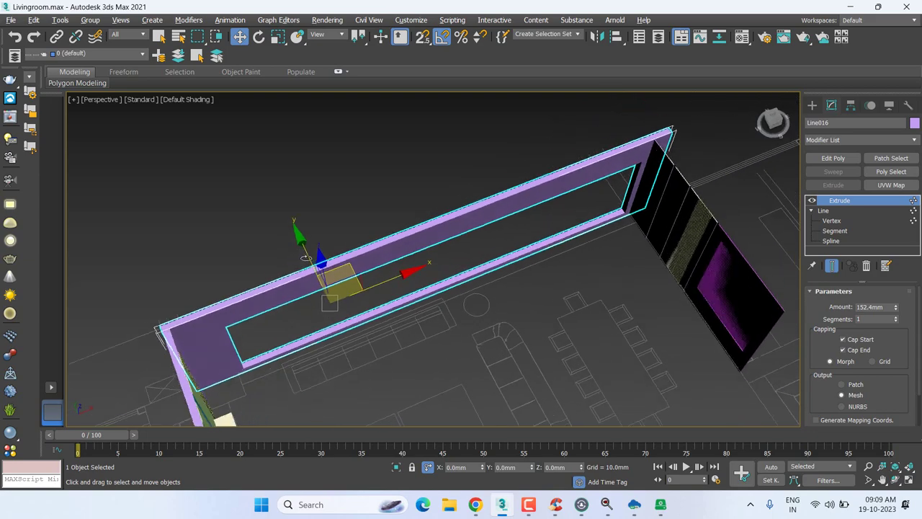
pyautogui.scroll(-3, 425, 246)
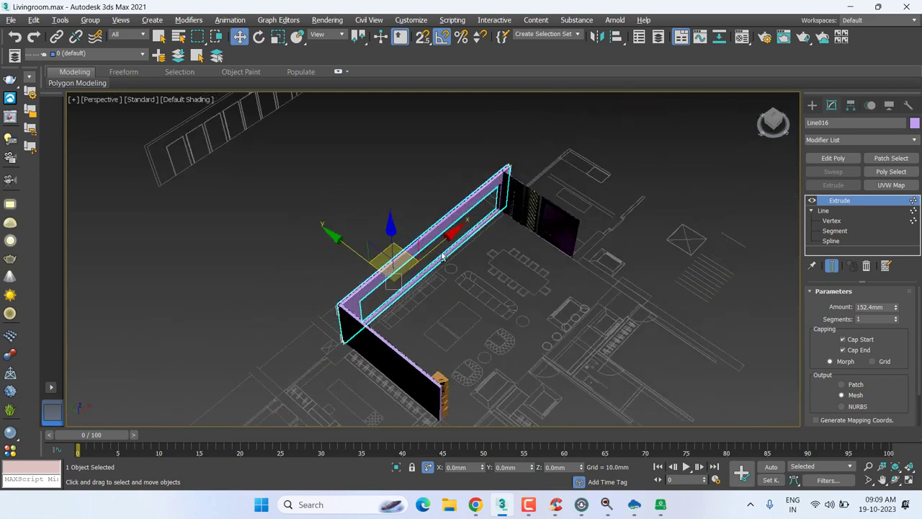
pyautogui.keyDown('alt'); pyautogui.moveTo(425, 246); pyautogui.dragTo(457, 208, button='middle'); pyautogui.keyUp('alt')
pyautogui.click(456, 208)
pyautogui.scroll(4, 454, 232)
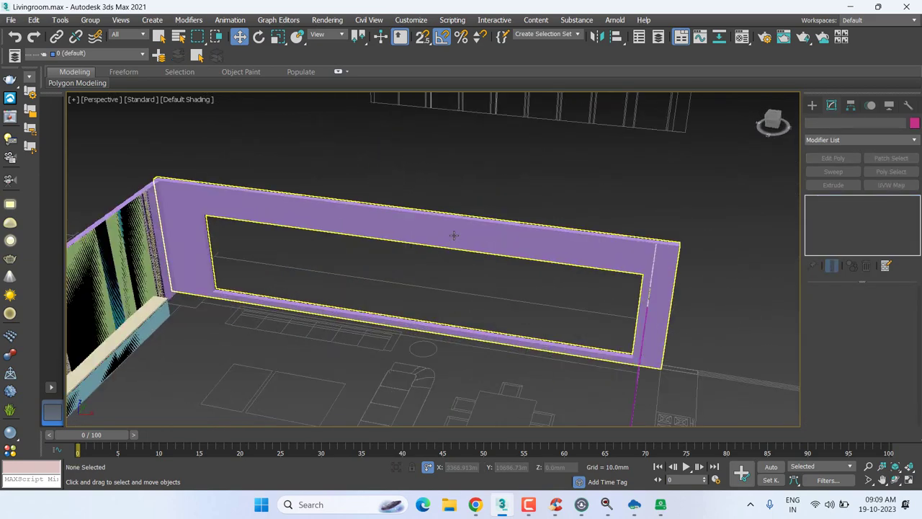
pyautogui.scroll(3, 453, 233)
pyautogui.scroll(-3, 453, 233)
pyautogui.click(453, 232)
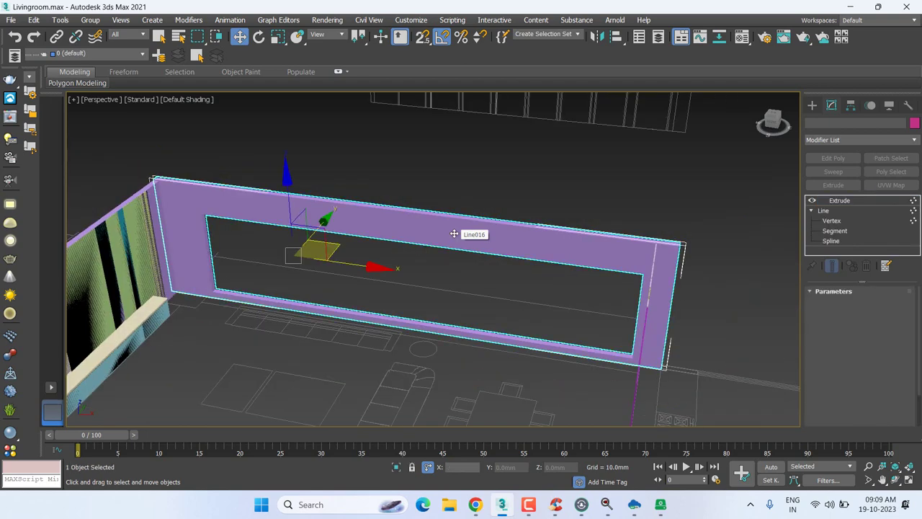
# - Bring the Top plan view back up
pyautogui.press('t')
pyautogui.scroll(3, 455, 231)
pyautogui.scroll(-3, 481, 240)
# - Copy the wall down to the plan's lower side and zoom in on the copy
pyautogui.scroll(-2, 466, 216)
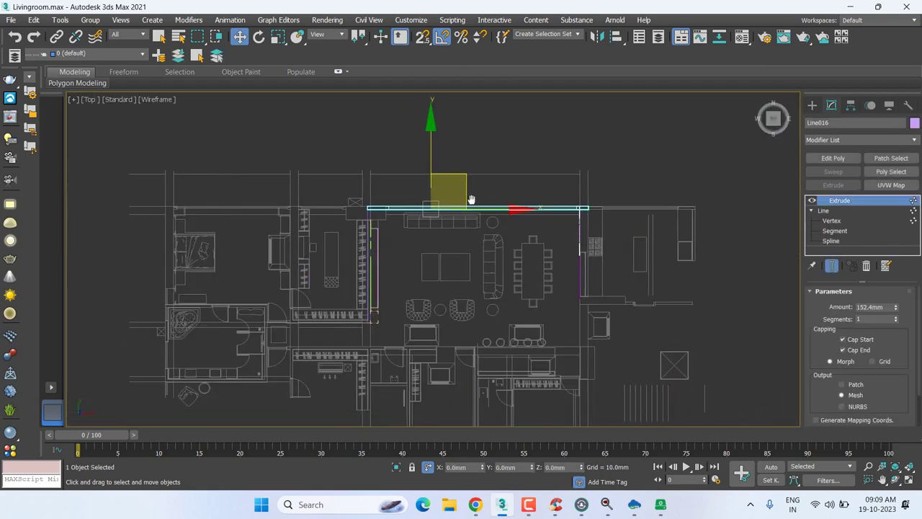
pyautogui.moveTo(466, 216); pyautogui.dragTo(472, 173, button='middle')
pyautogui.keyDown('shift'); pyautogui.moveTo(465, 134); pyautogui.dragTo(454, 299); pyautogui.keyUp('shift')
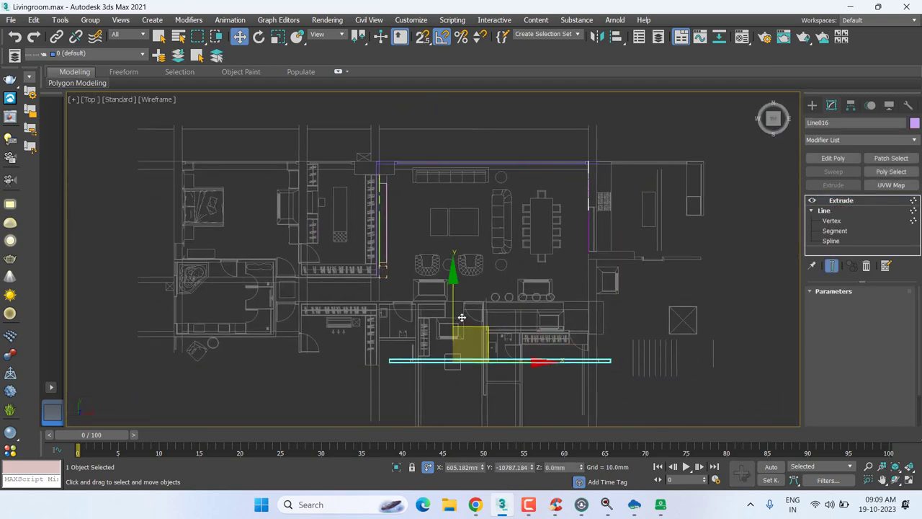
pyautogui.scroll(3, 551, 300)
pyautogui.scroll(3, 597, 333)
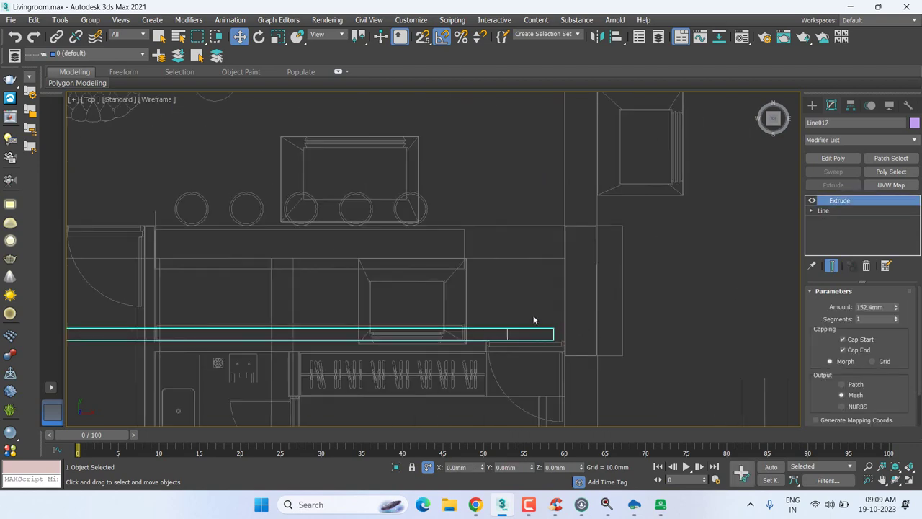
pyautogui.moveTo(540, 324); pyautogui.dragTo(688, 286, button='middle')
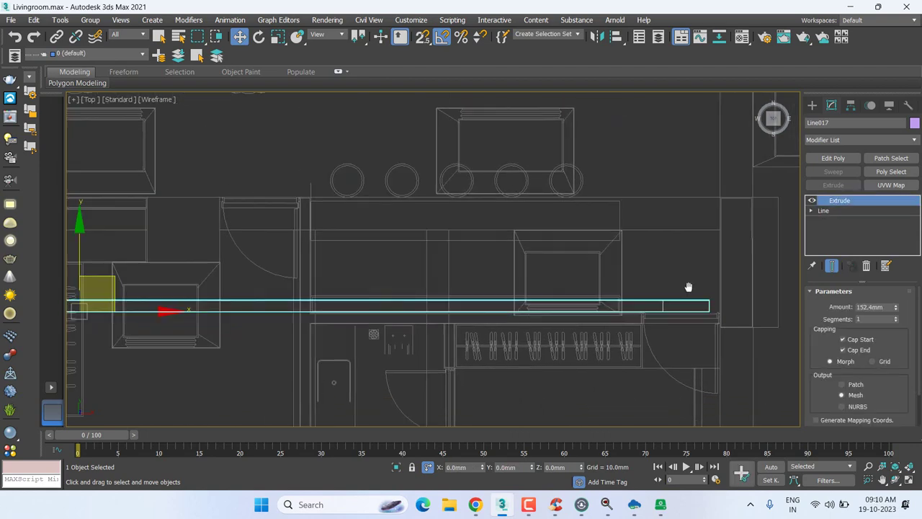
pyautogui.scroll(-2, 513, 215)
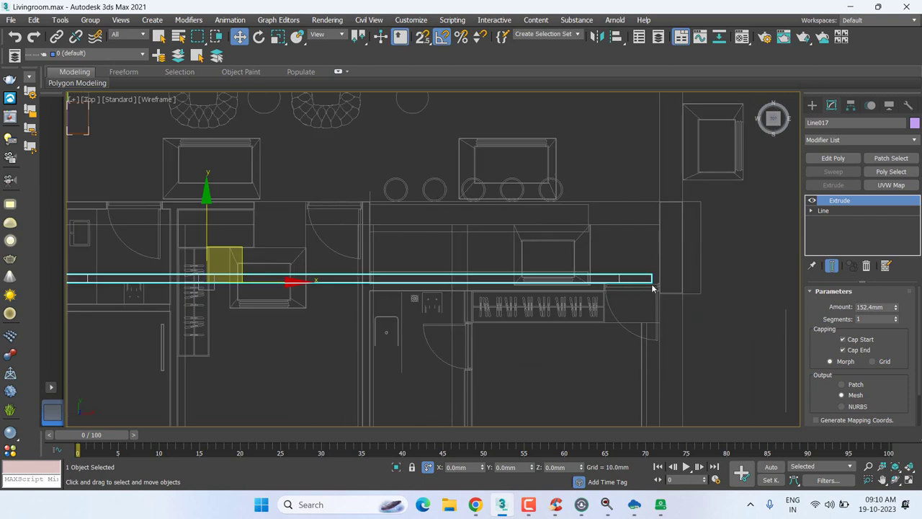
pyautogui.scroll(-2, 658, 291)
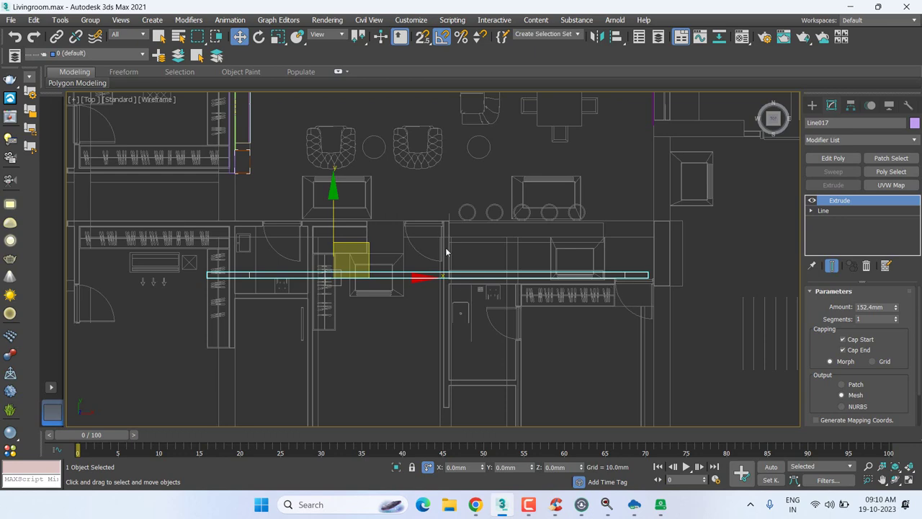
pyautogui.scroll(2, 404, 278)
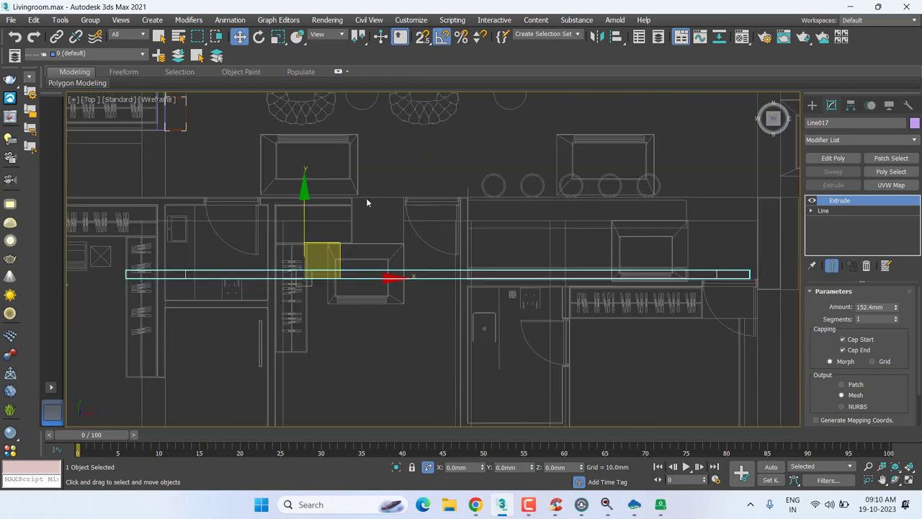
pyautogui.moveTo(397, 216); pyautogui.dragTo(606, 237, button='middle')
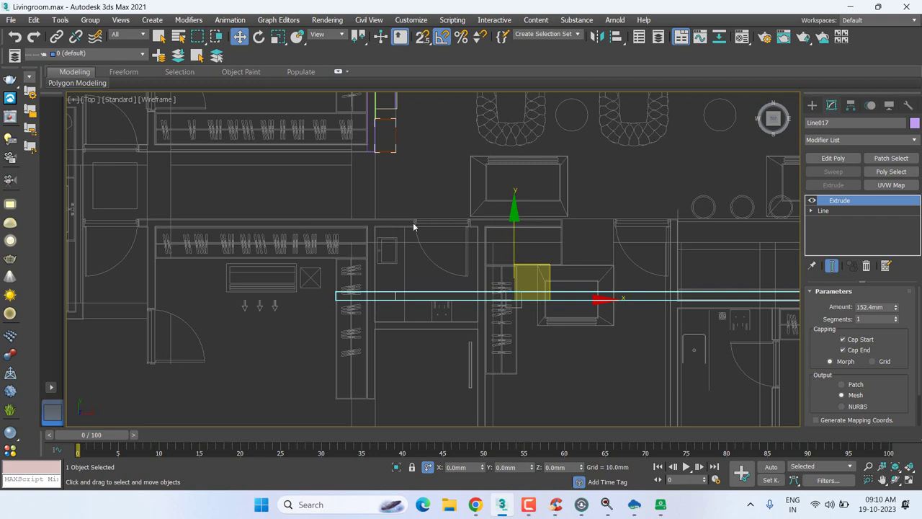
# - Pan to Line017 and open its Line's Spline sub-object level
pyautogui.moveTo(452, 363); pyautogui.dragTo(537, 244, button='middle')
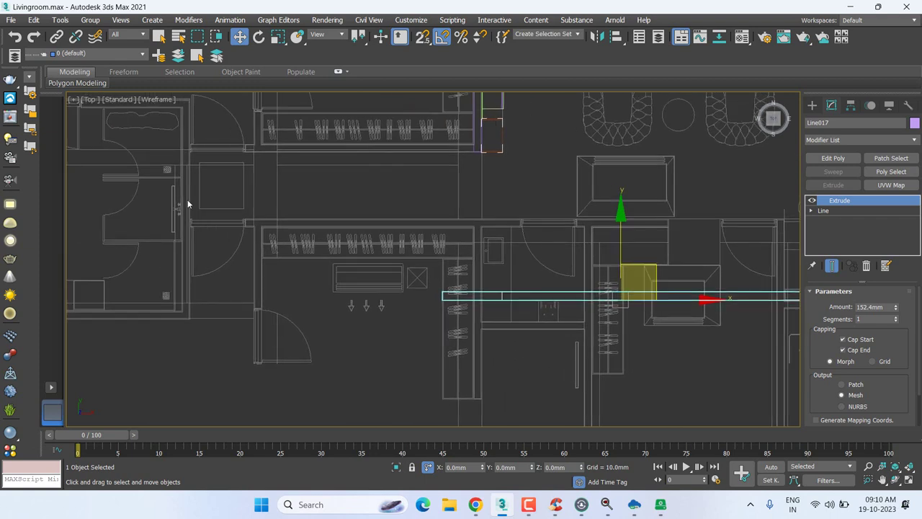
pyautogui.moveTo(459, 163); pyautogui.dragTo(476, 297, button='middle')
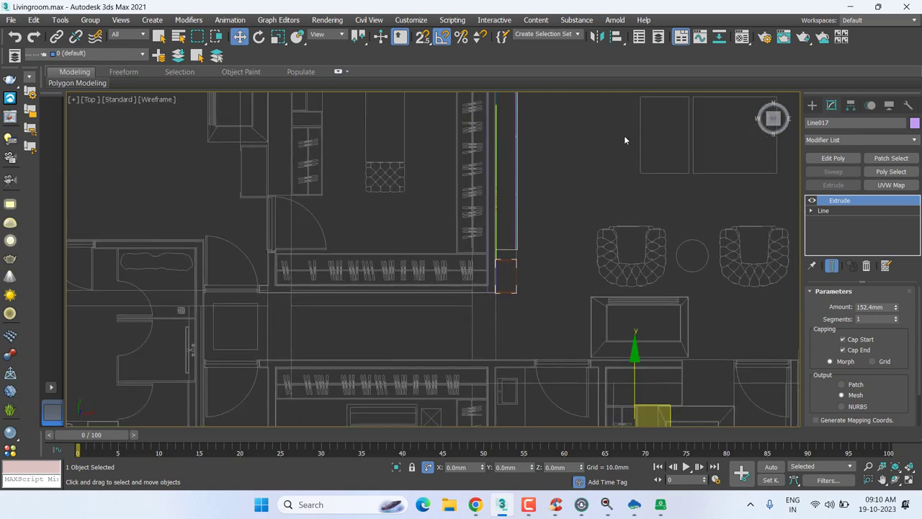
pyautogui.scroll(-4, 581, 240)
pyautogui.scroll(4, 410, 276)
pyautogui.scroll(-4, 488, 309)
pyautogui.scroll(4, 551, 328)
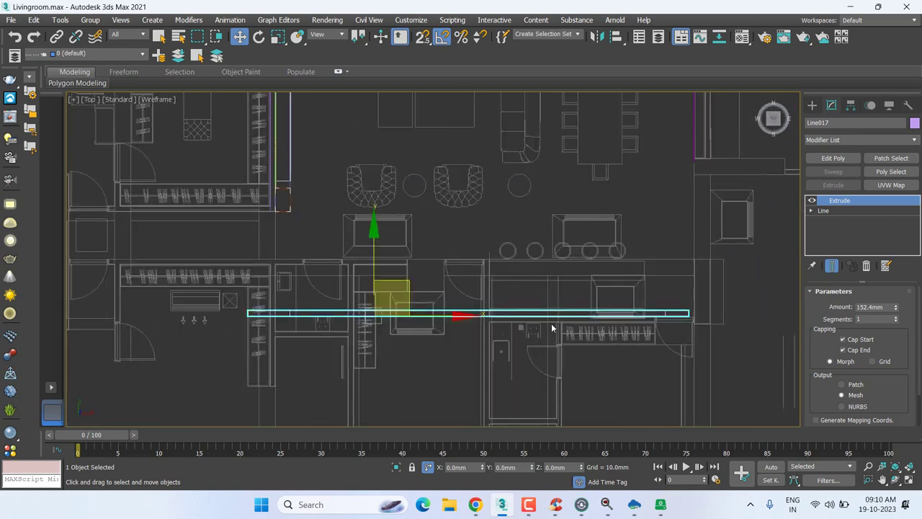
pyautogui.moveTo(552, 328)
pyautogui.mouseDown(button='middle')
pyautogui.moveTo(478, 323)
pyautogui.moveTo(488, 342)
pyautogui.mouseUp(button='middle')
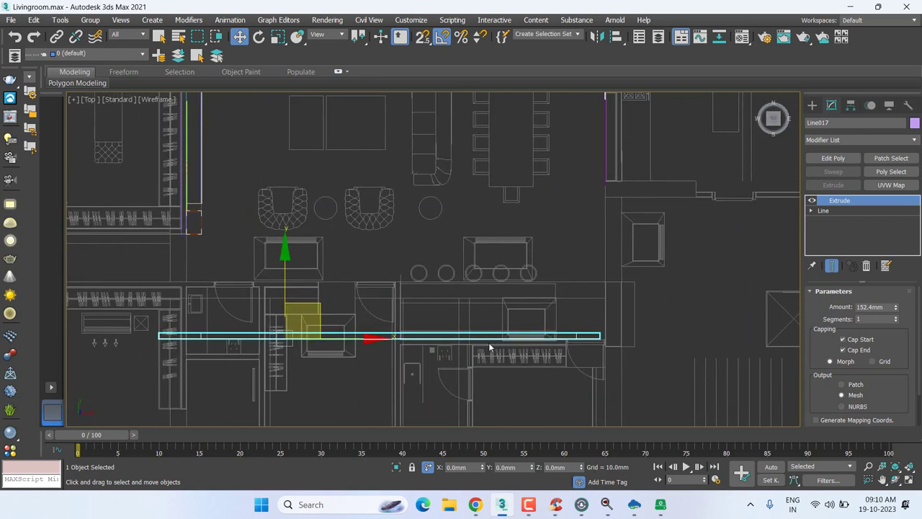
pyautogui.scroll(-2, 490, 344)
pyautogui.scroll(2, 490, 343)
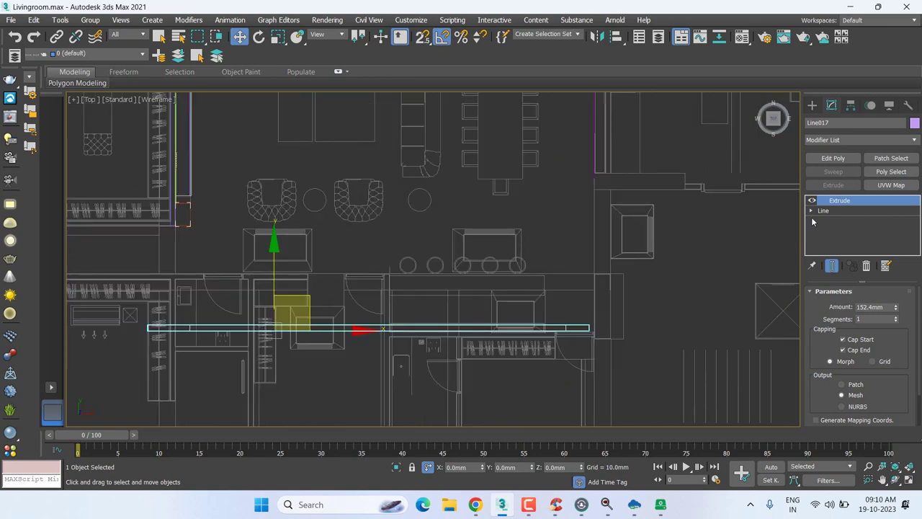
pyautogui.click(811, 211)
pyautogui.click(830, 241)
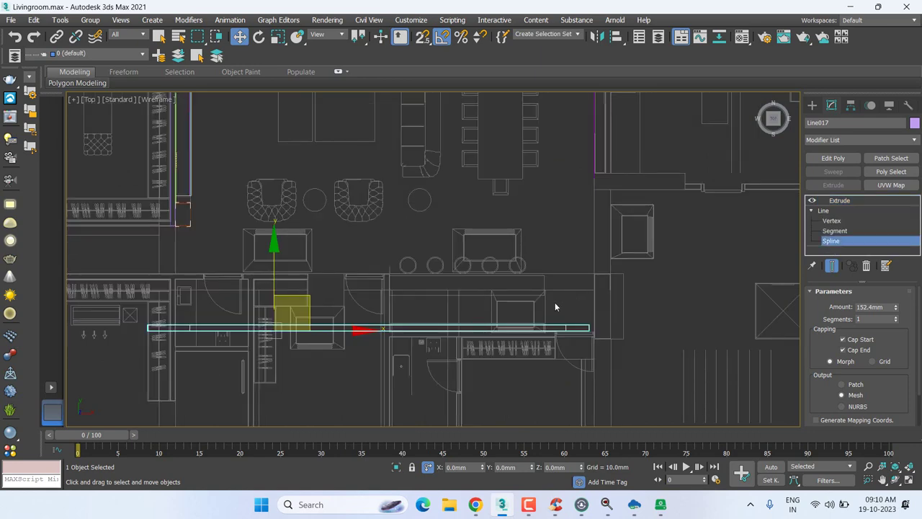
# - Return to Extrude, switch to the Top view, and frame Line017's right end
pyautogui.keyDown('alt'); pyautogui.moveTo(554, 272); pyautogui.dragTo(554, 245, button='middle'); pyautogui.keyUp('alt')
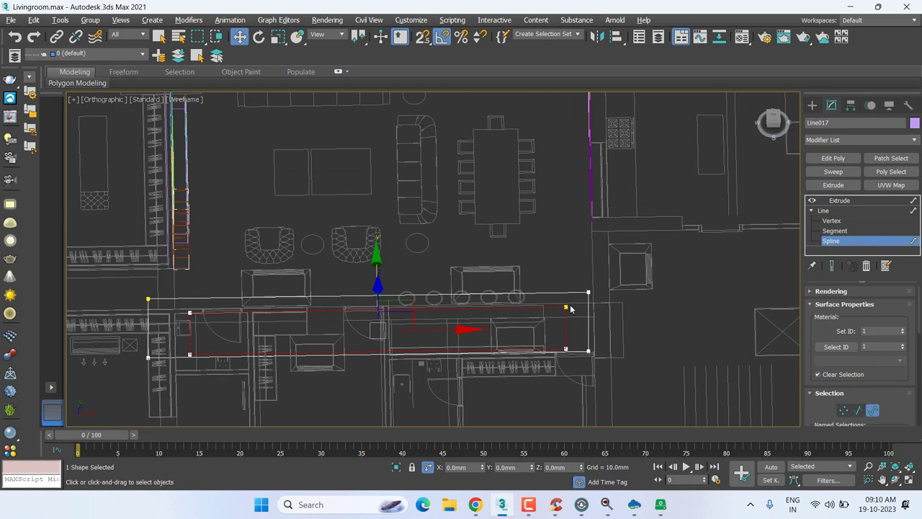
pyautogui.click(880, 203)
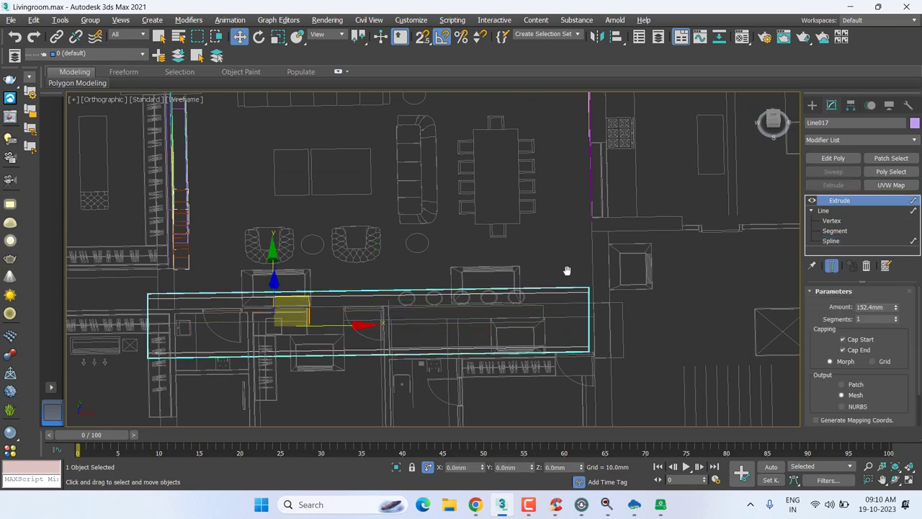
pyautogui.press('t')
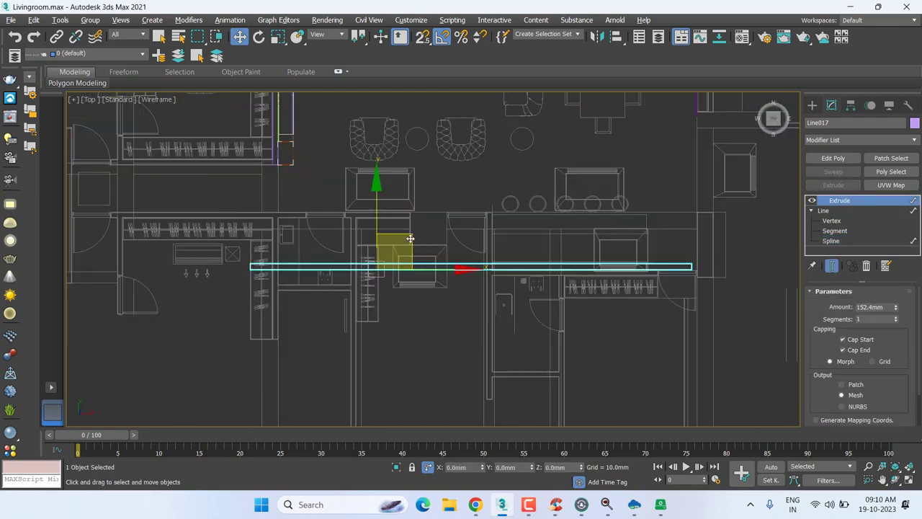
pyautogui.moveTo(410, 238); pyautogui.dragTo(432, 252, button='middle')
pyautogui.scroll(5, 562, 287)
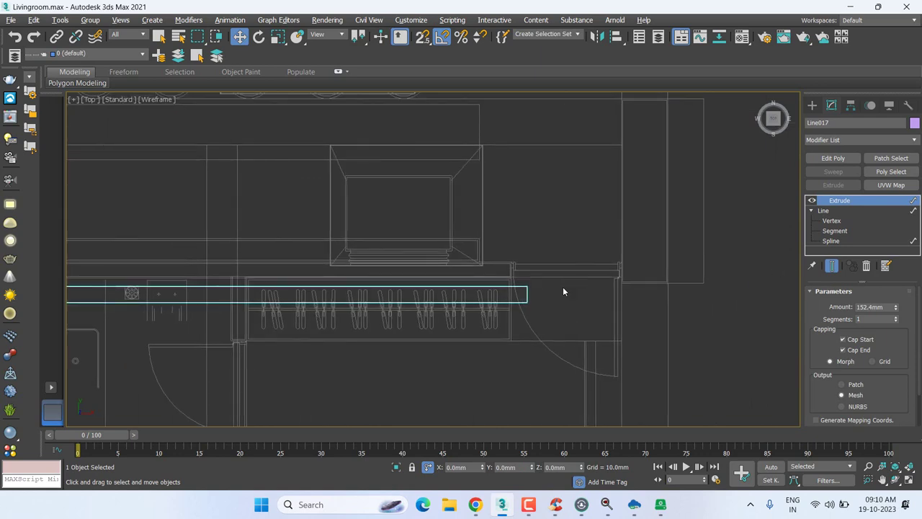
pyautogui.scroll(-1, 563, 290)
pyautogui.scroll(-2, 660, 187)
pyautogui.scroll(-2, 626, 170)
pyautogui.scroll(-2, 640, 252)
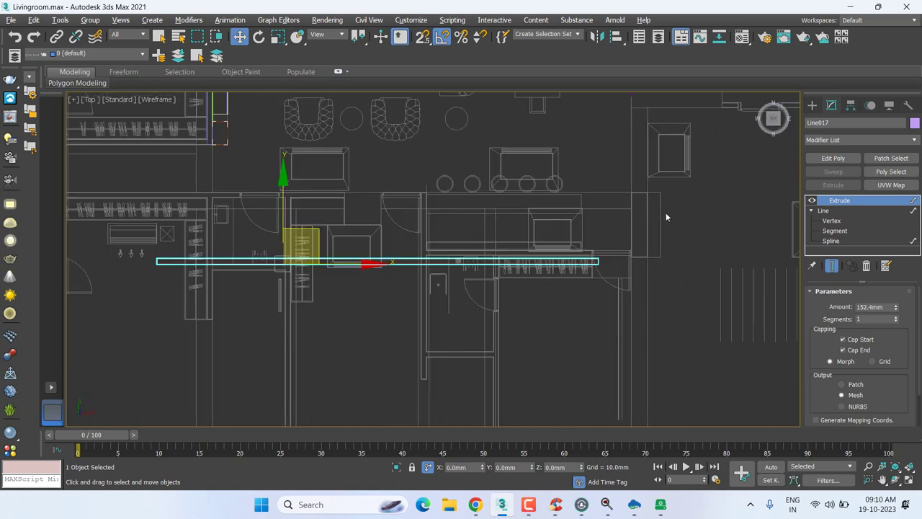
pyautogui.moveTo(666, 214); pyautogui.dragTo(610, 240, button='middle')
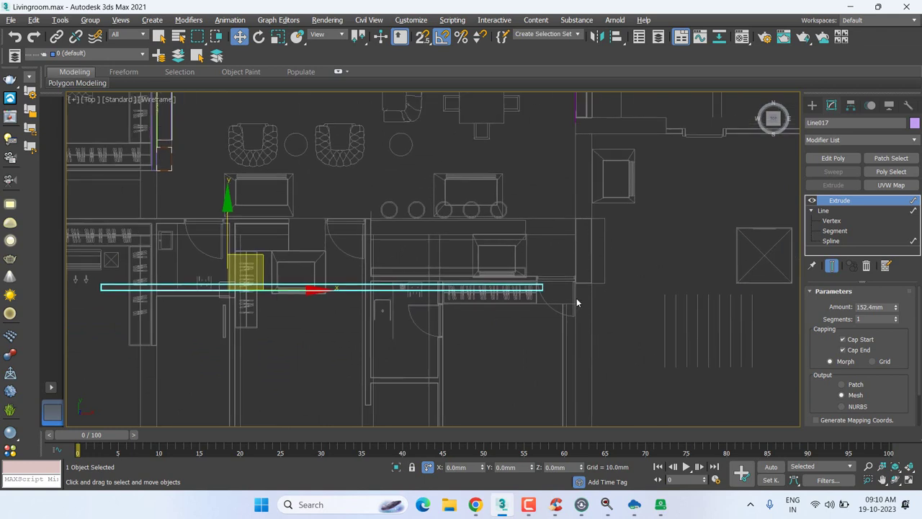
pyautogui.scroll(-2, 584, 380)
pyautogui.scroll(-2, 572, 307)
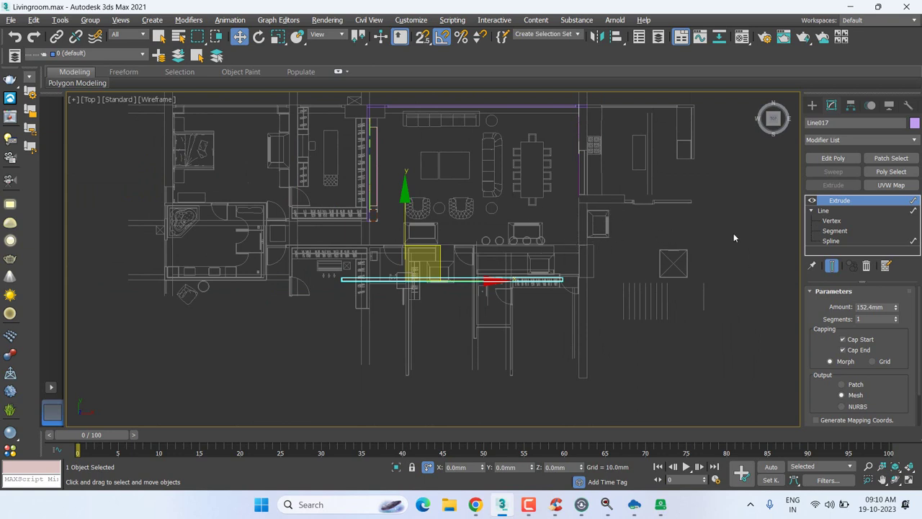
pyautogui.moveTo(671, 227); pyautogui.dragTo(688, 282, button='middle')
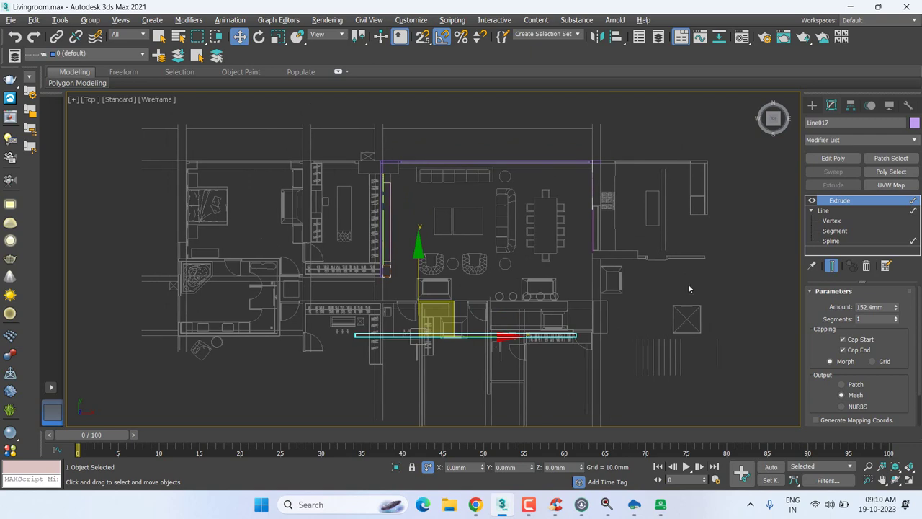
pyautogui.scroll(3, 688, 289)
pyautogui.scroll(2, 461, 385)
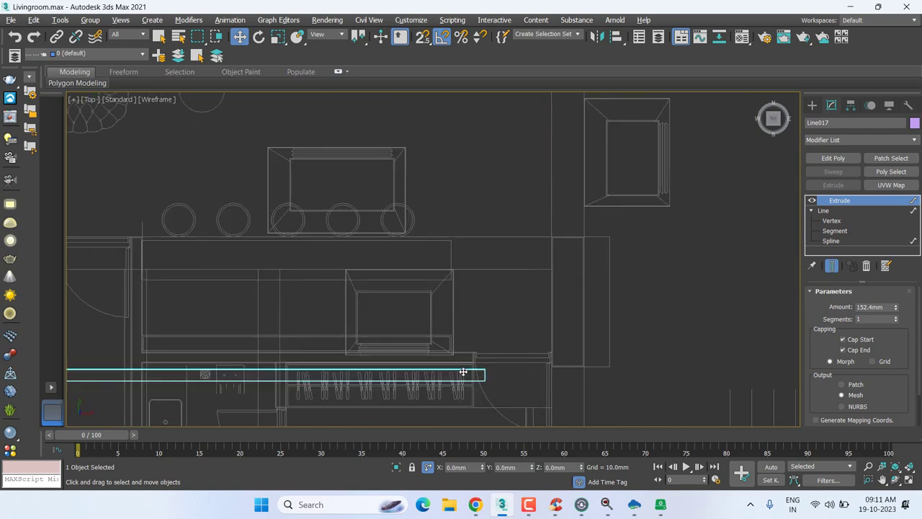
pyautogui.moveTo(465, 386); pyautogui.dragTo(466, 395, button='middle')
# - Turn on snaps, lock the selection, and move Line017 so its end snaps to the wall
pyautogui.press('s')
pyautogui.keyDown('shift'); pyautogui.rightClick(486, 381); pyautogui.keyUp('shift')
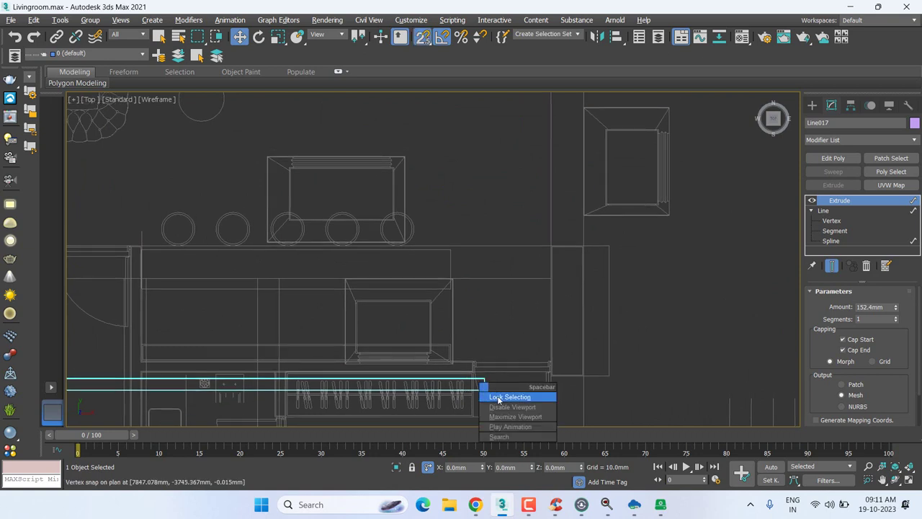
pyautogui.click(514, 395)
pyautogui.moveTo(488, 376); pyautogui.dragTo(553, 361)
pyautogui.scroll(2, 552, 361)
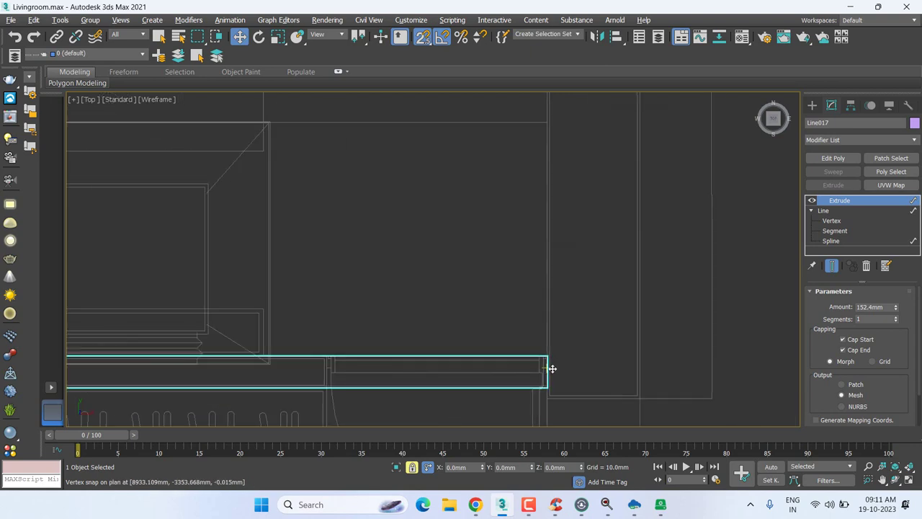
pyautogui.scroll(-3, 547, 364)
pyautogui.moveTo(540, 353); pyautogui.dragTo(653, 216, button='middle')
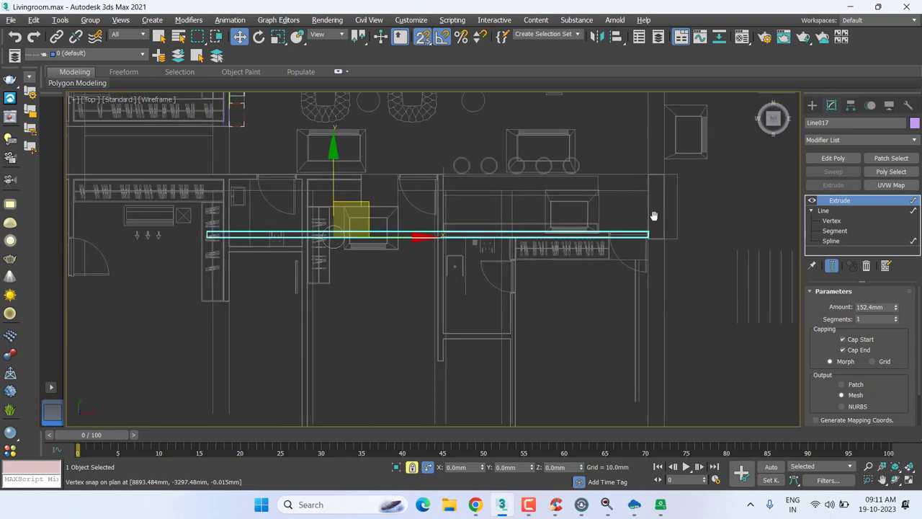
# - Enter vertex editing on Line017 and inspect both end points of the wall line
pyautogui.click(838, 222)
pyautogui.click(207, 235)
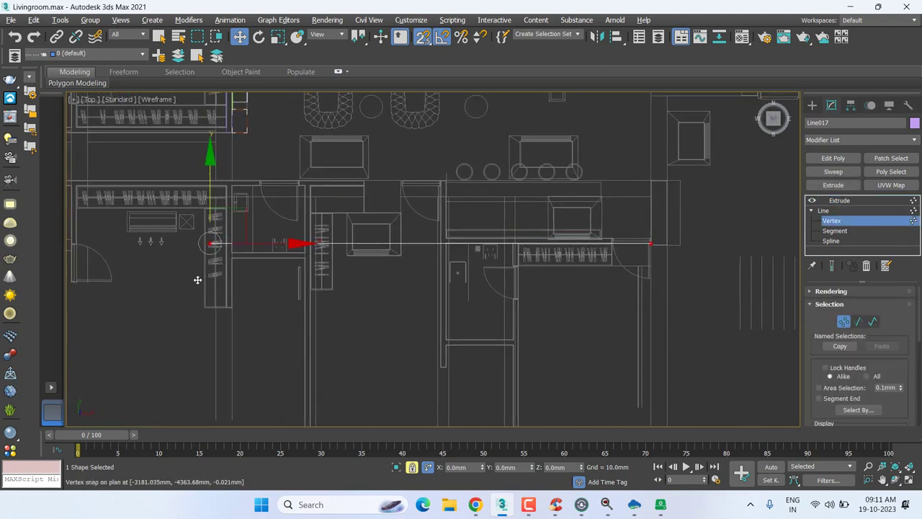
pyautogui.moveTo(439, 303); pyautogui.dragTo(264, 323, button='middle')
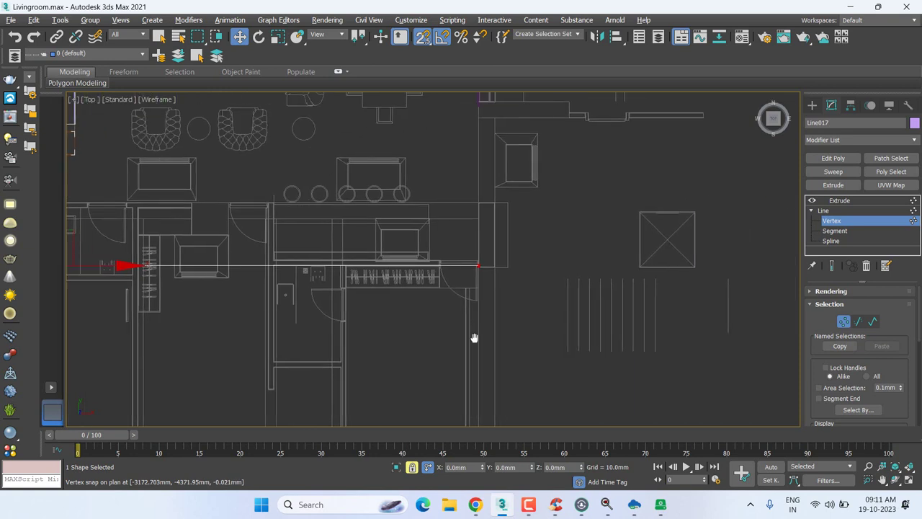
pyautogui.moveTo(473, 336); pyautogui.dragTo(475, 339, button='middle')
pyautogui.scroll(1, 475, 295)
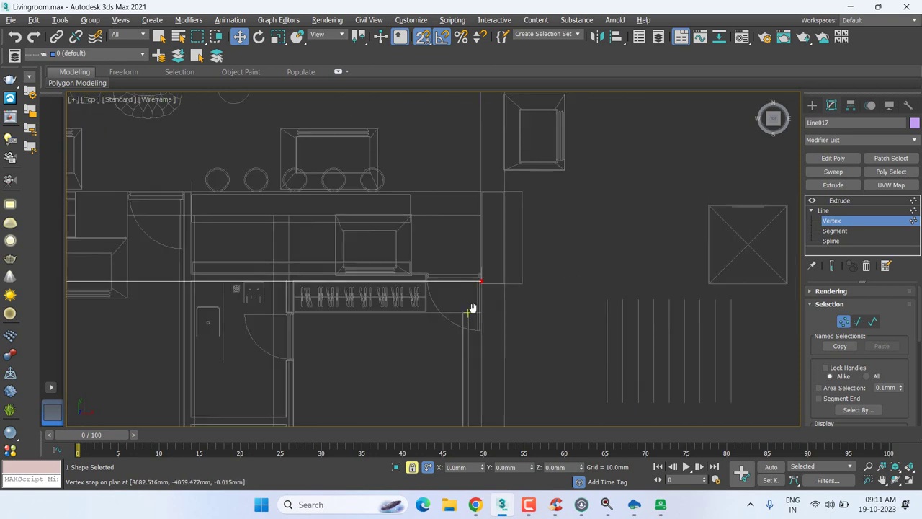
pyautogui.scroll(1, 473, 308)
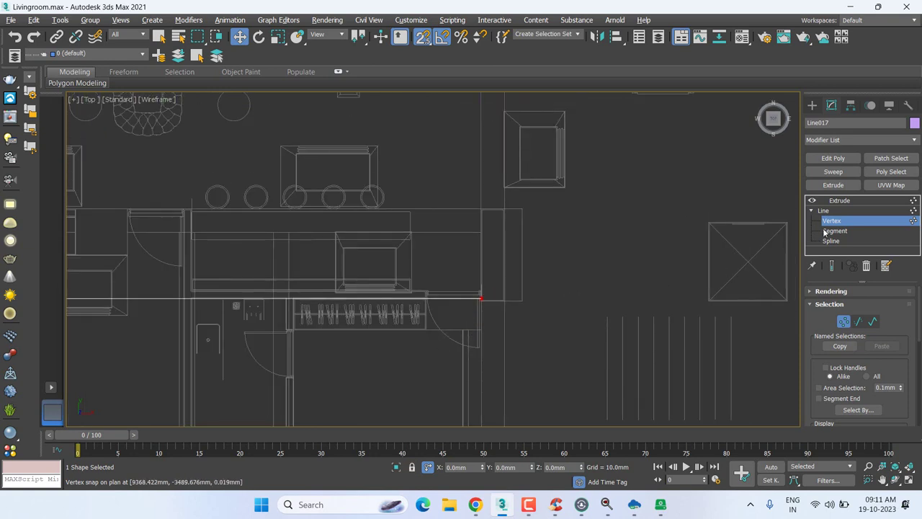
pyautogui.moveTo(451, 319); pyautogui.dragTo(524, 280)
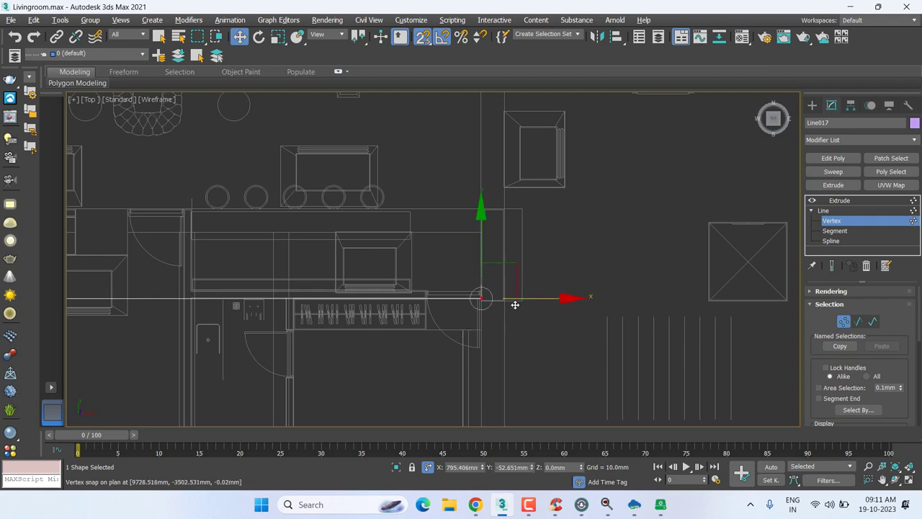
pyautogui.scroll(-2, 519, 309)
pyautogui.scroll(-1, 547, 311)
pyautogui.scroll(1, 568, 307)
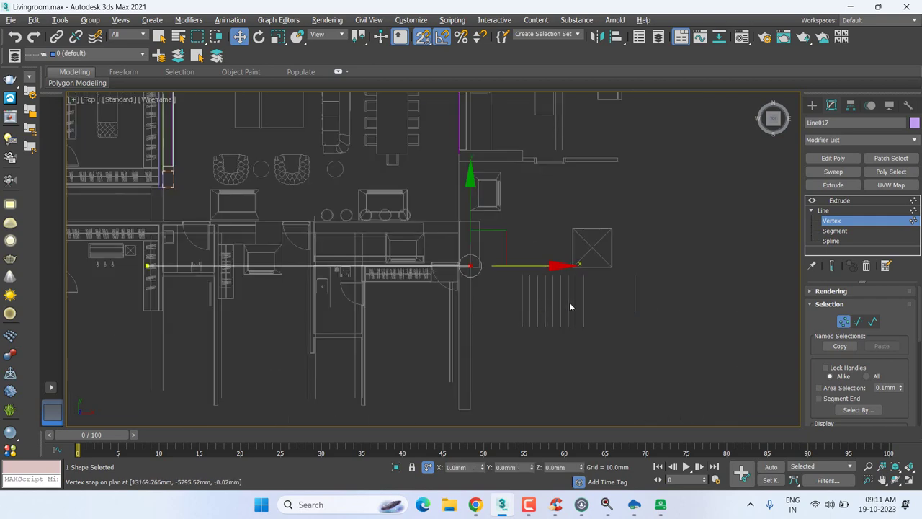
pyautogui.moveTo(569, 307); pyautogui.dragTo(600, 405, button='middle')
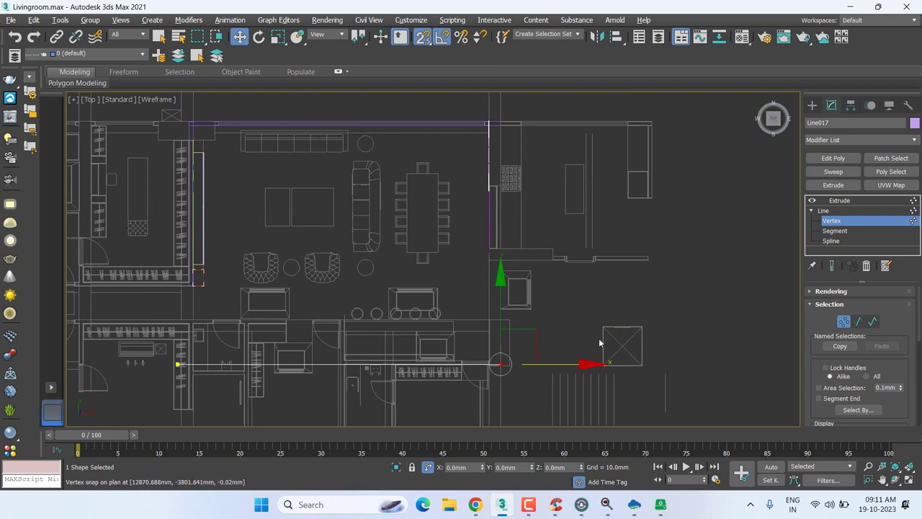
pyautogui.moveTo(630, 367); pyautogui.dragTo(655, 303, button='middle')
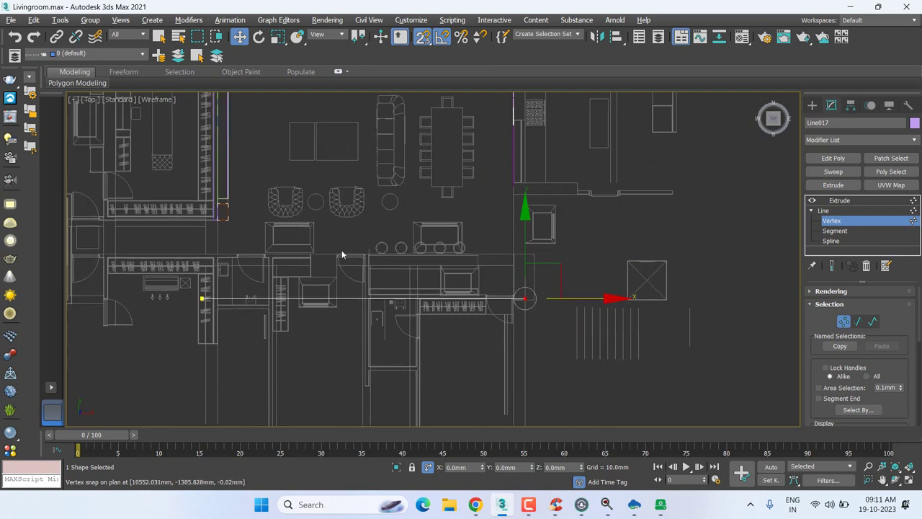
# - Snap the left end vertex onto the next wall corner and return to the Extrude level
pyautogui.click(204, 297)
pyautogui.scroll(2, 229, 283)
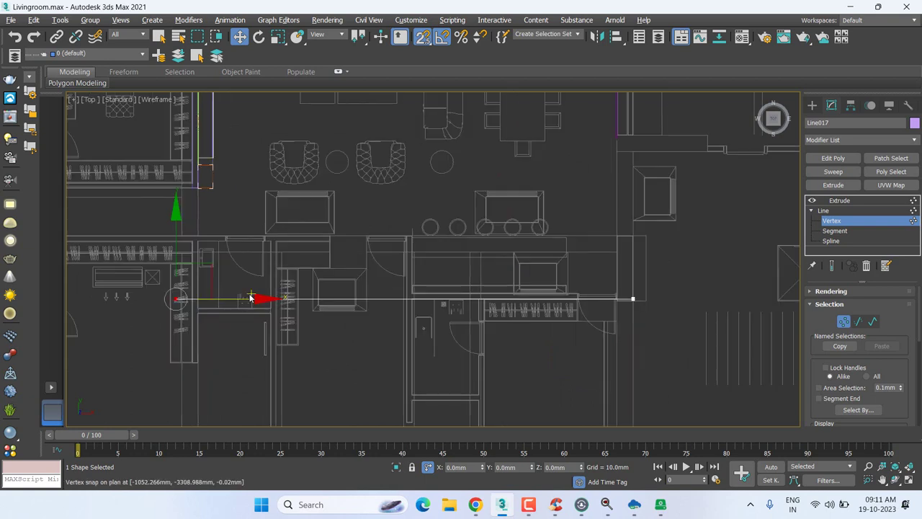
pyautogui.moveTo(176, 299)
pyautogui.mouseDown()
pyautogui.moveTo(497, 316)
pyautogui.moveTo(413, 238)
pyautogui.mouseUp()
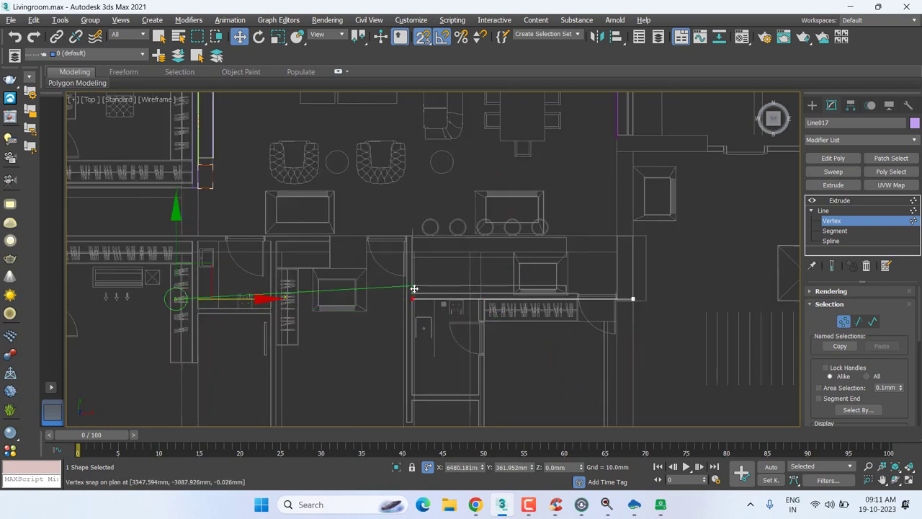
pyautogui.scroll(3, 541, 298)
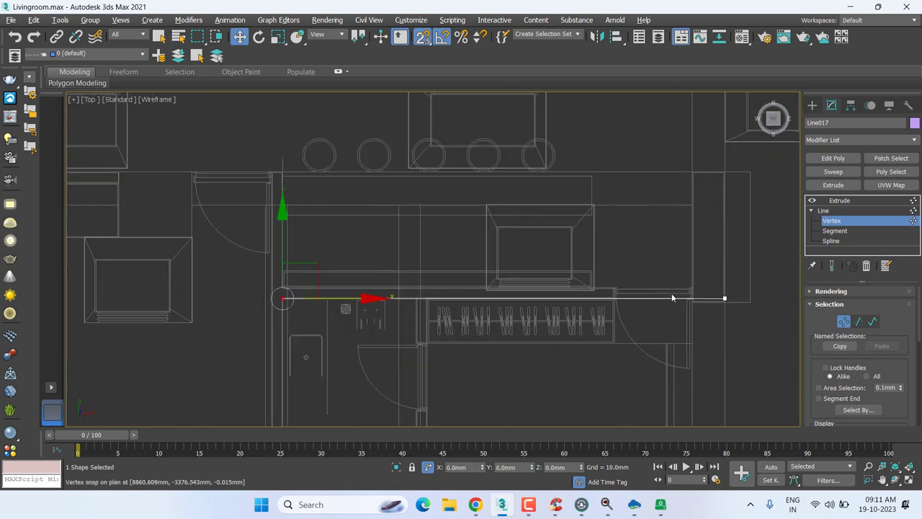
pyautogui.click(863, 200)
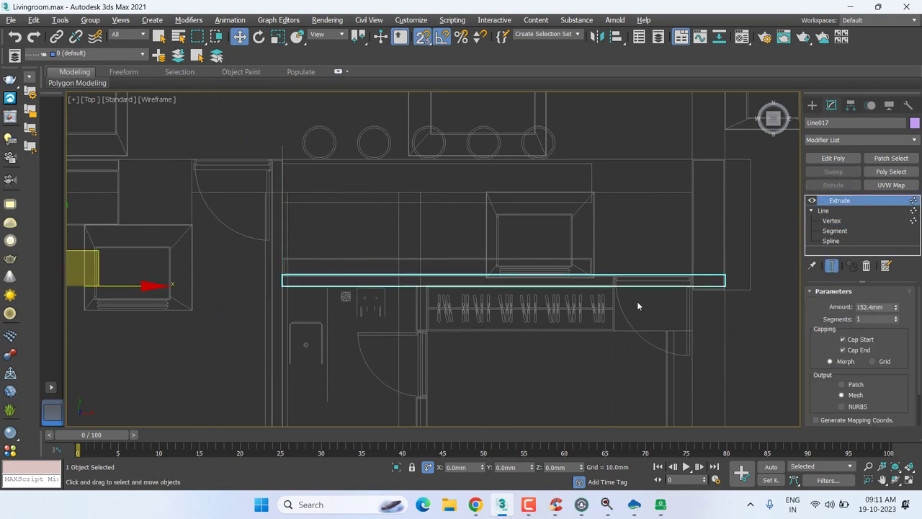
# - Isolate Line017 in Front view and refine three new vertices onto its bottom edge
pyautogui.hotkey('alt', 'q')
pyautogui.press('f')
pyautogui.scroll(2, 605, 298)
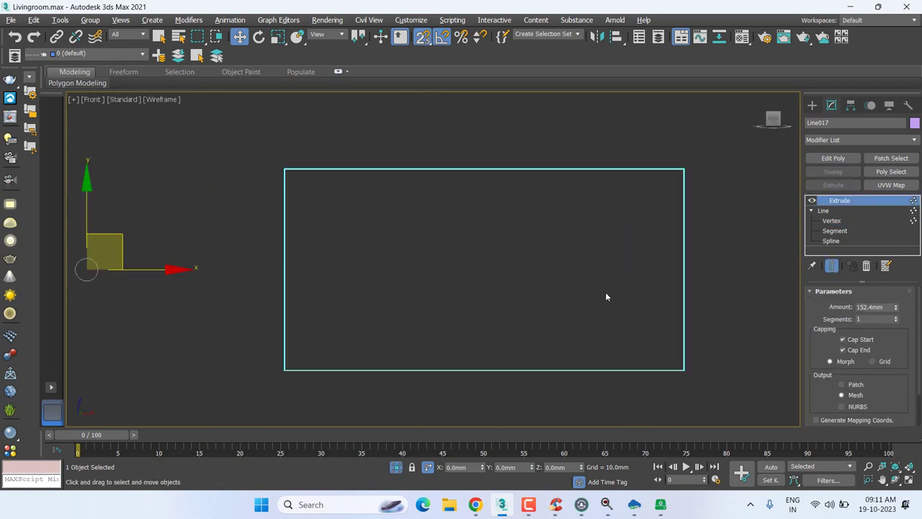
pyautogui.scroll(-1, 747, 235)
pyautogui.click(841, 222)
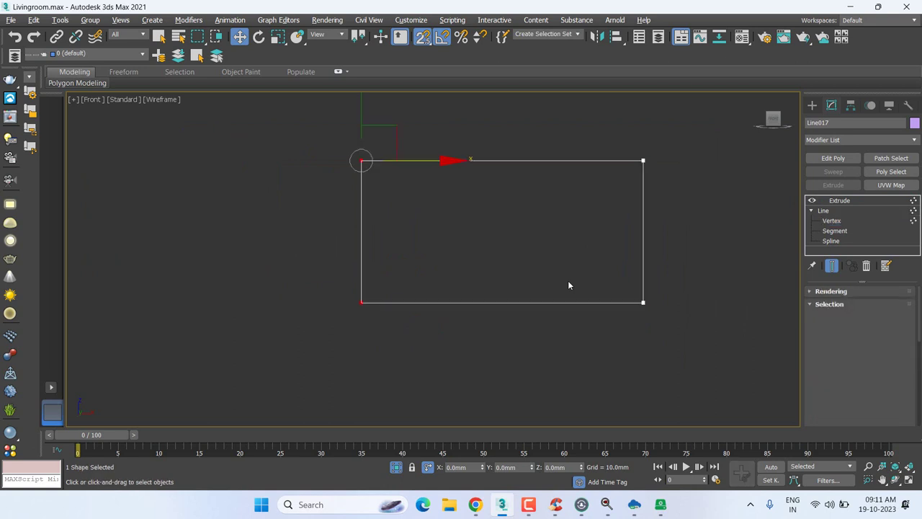
pyautogui.rightClick(568, 310)
pyautogui.click(579, 319)
pyautogui.click(602, 301)
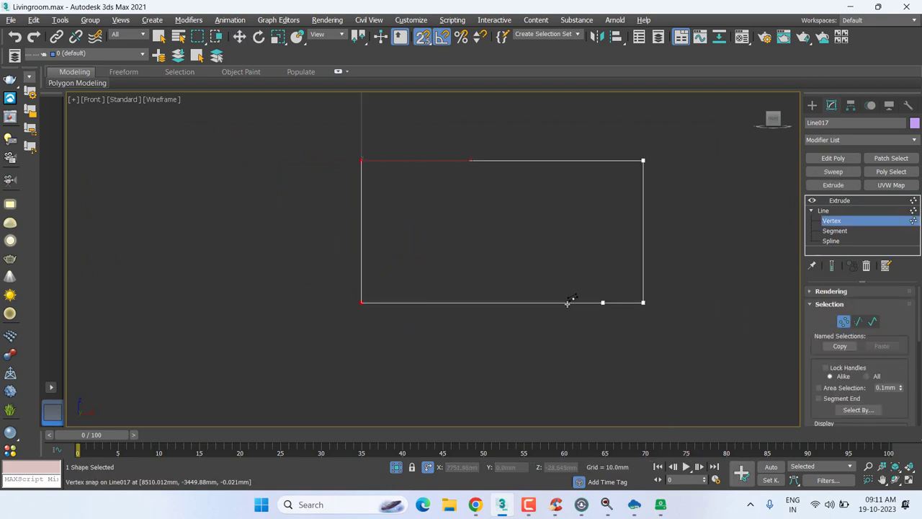
pyautogui.click(553, 301)
pyautogui.scroll(2, 575, 316)
pyautogui.click(569, 293)
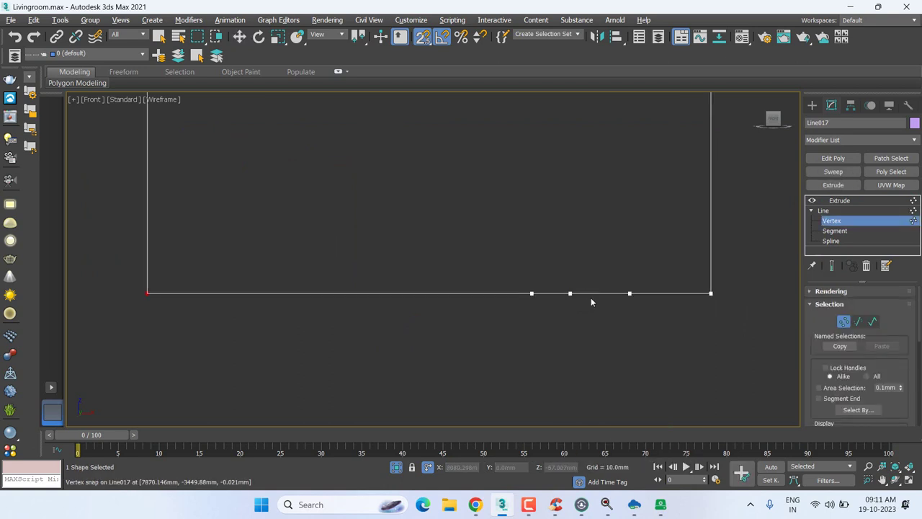
# - Move the new bottom-edge vertices up and sideways into a trial door notch
pyautogui.moveTo(605, 289); pyautogui.dragTo(602, 363, button='middle')
pyautogui.press('w')
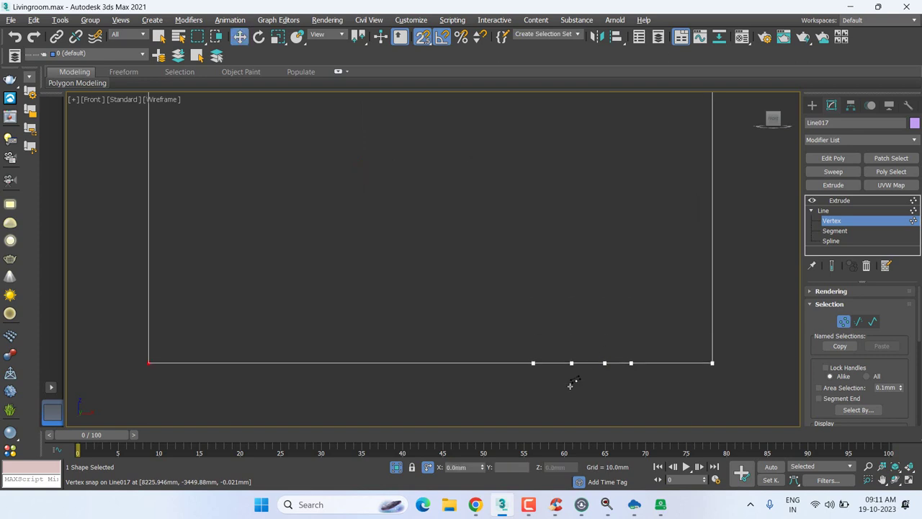
pyautogui.click(571, 362)
pyautogui.moveTo(576, 314); pyautogui.dragTo(575, 211)
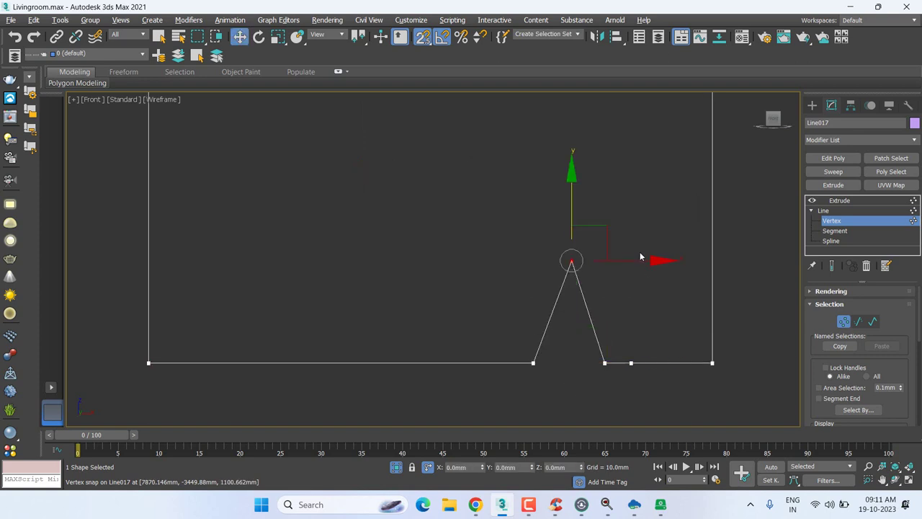
pyautogui.moveTo(627, 263)
pyautogui.mouseDown()
pyautogui.moveTo(543, 354)
pyautogui.moveTo(545, 382)
pyautogui.mouseUp()
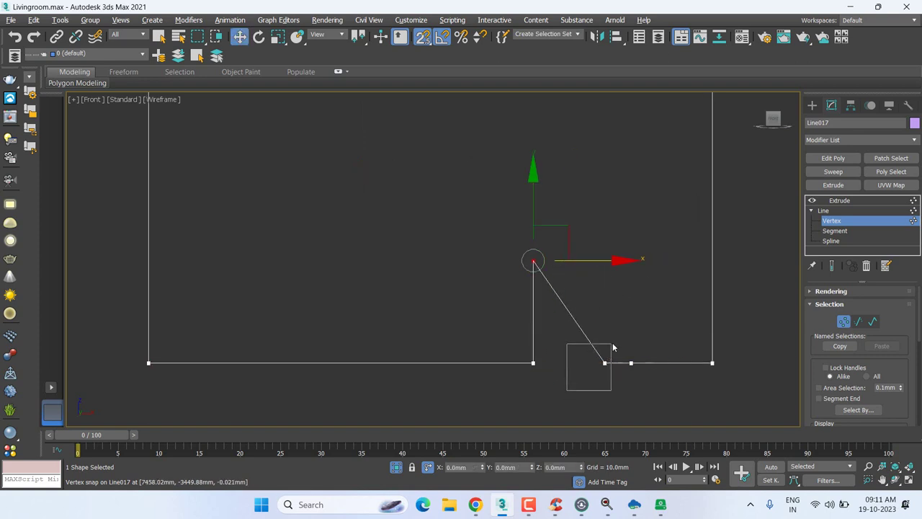
pyautogui.moveTo(604, 363); pyautogui.dragTo(543, 261)
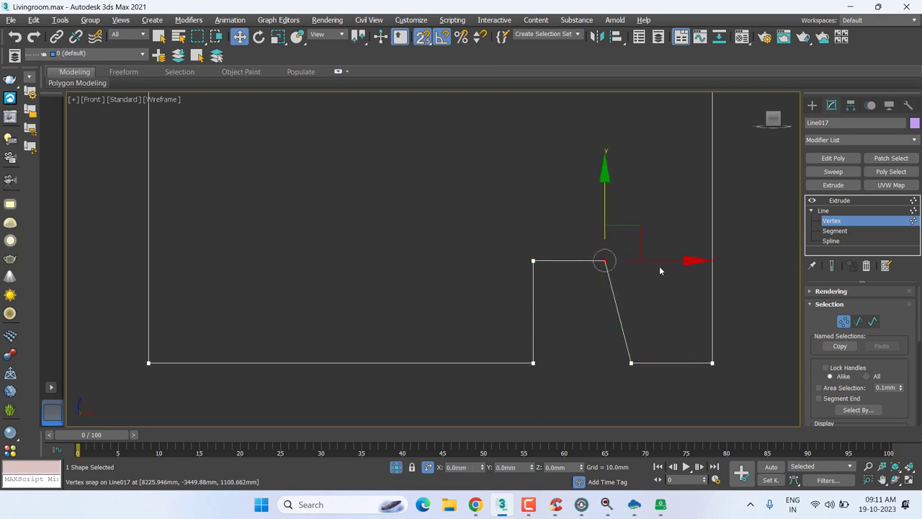
pyautogui.moveTo(659, 263); pyautogui.dragTo(627, 360)
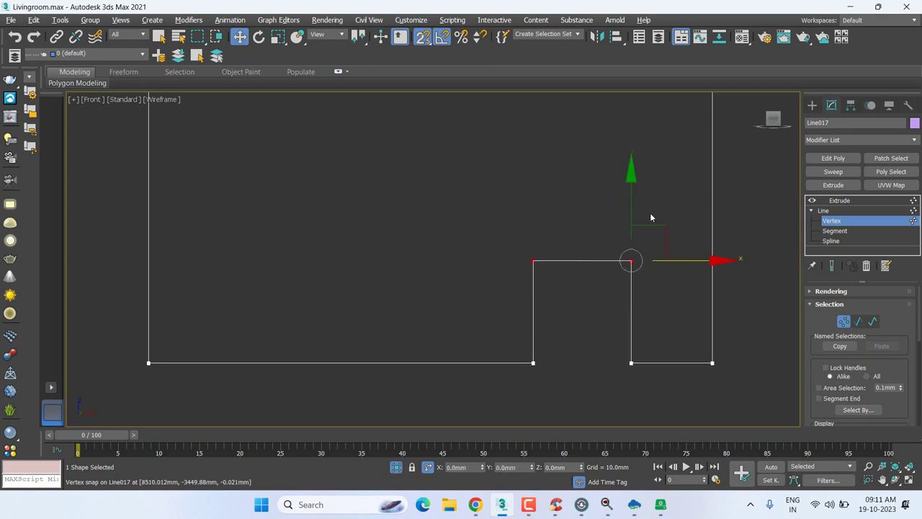
pyautogui.moveTo(638, 273)
pyautogui.mouseDown()
pyautogui.moveTo(641, 360)
pyautogui.moveTo(631, 360)
pyautogui.mouseUp()
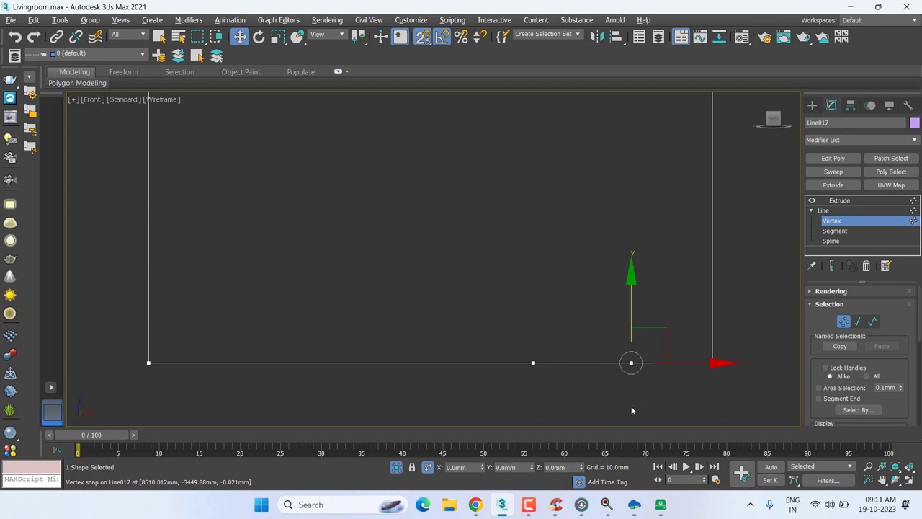
pyautogui.moveTo(597, 414); pyautogui.dragTo(577, 362, button='middle')
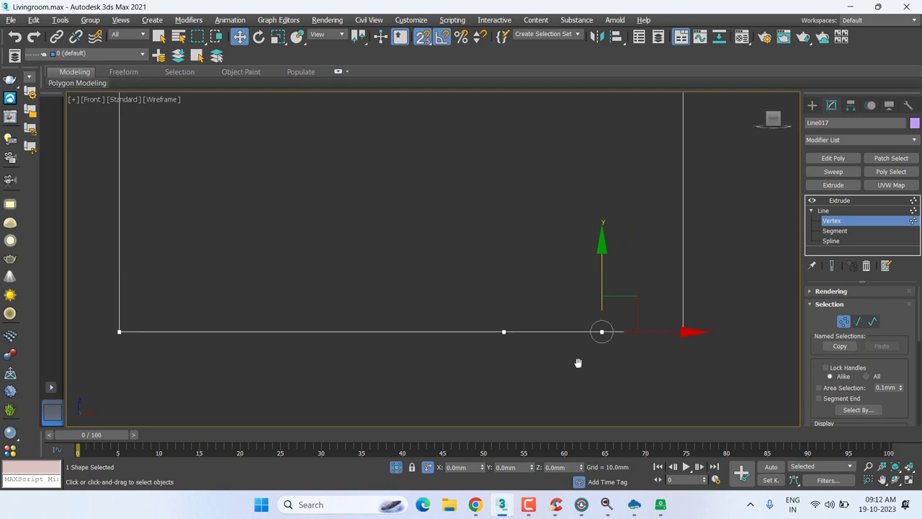
# - Box-select the extra bottom-edge vertices and delete them, restoring a plain rectangle
pyautogui.moveTo(455, 384); pyautogui.dragTo(639, 289)
pyautogui.press('Delete')
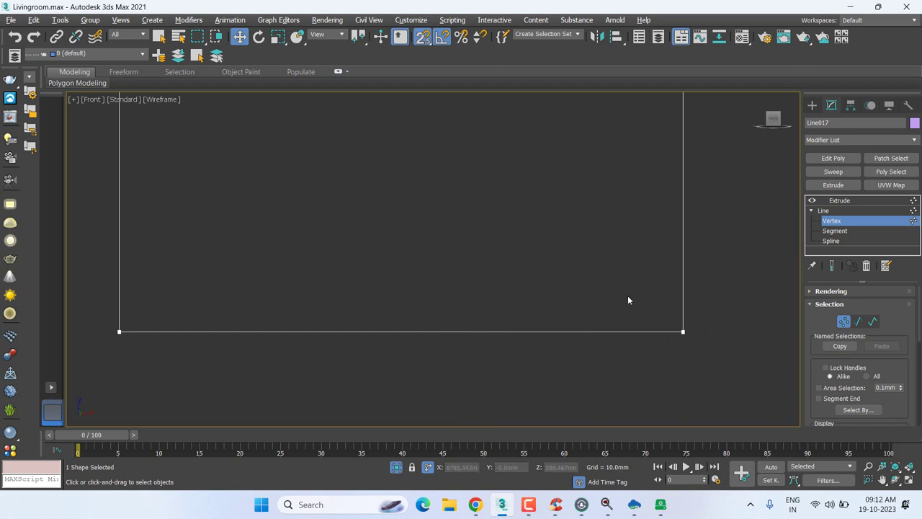
pyautogui.scroll(-3, 515, 382)
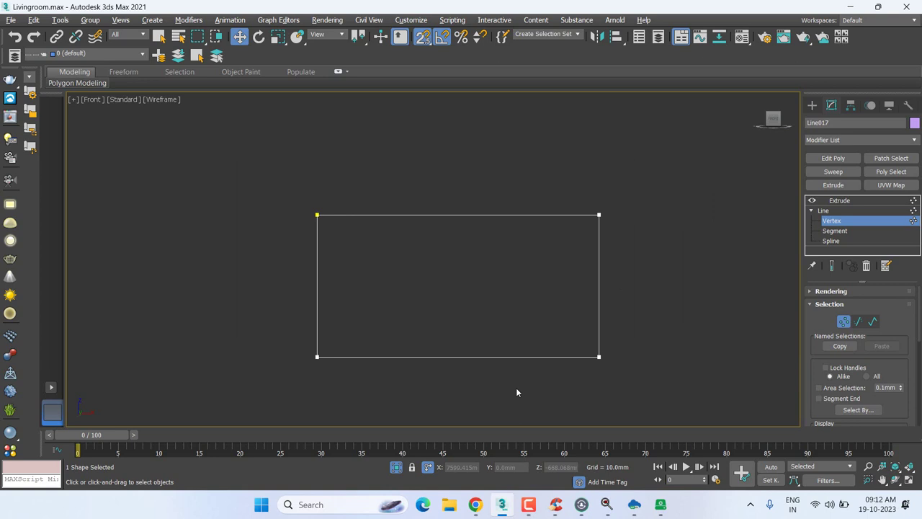
# - Refine three new vertices onto the bottom edge of the wall outline
pyautogui.rightClick(464, 295)
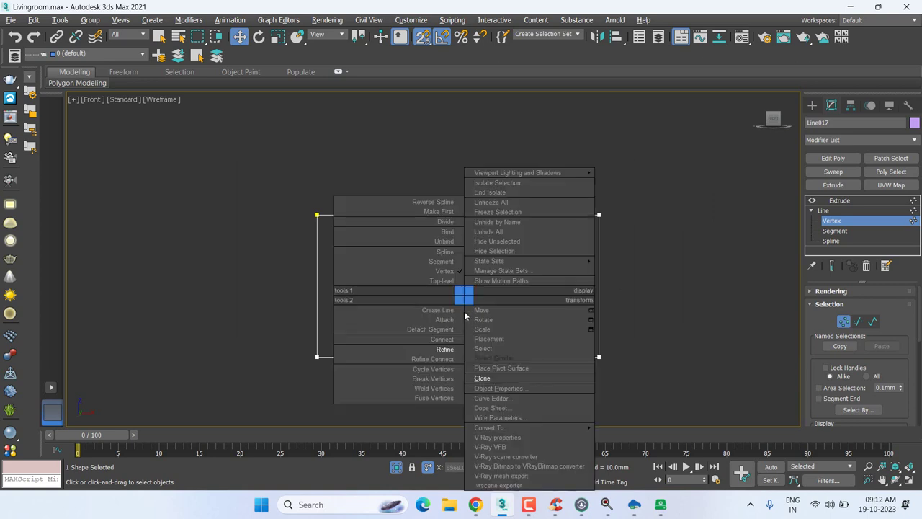
pyautogui.click(450, 352)
pyautogui.click(488, 355)
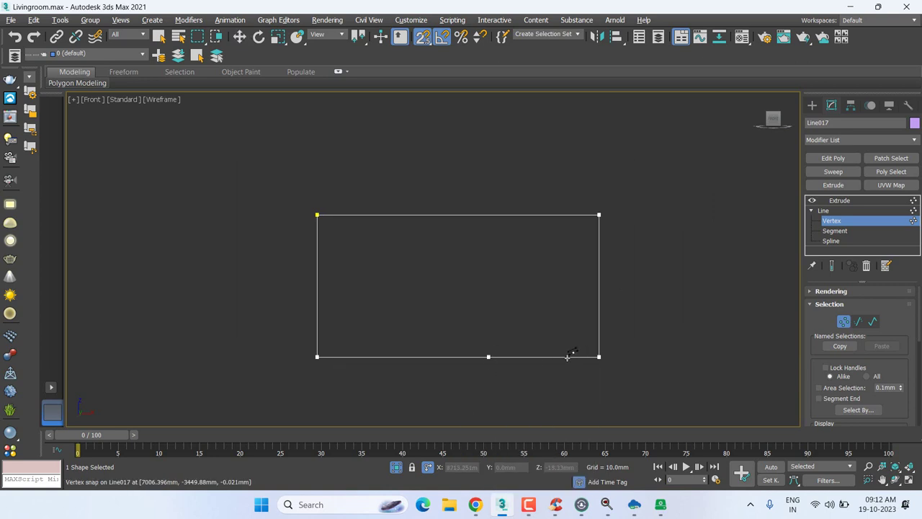
pyautogui.click(564, 355)
pyautogui.scroll(3, 551, 345)
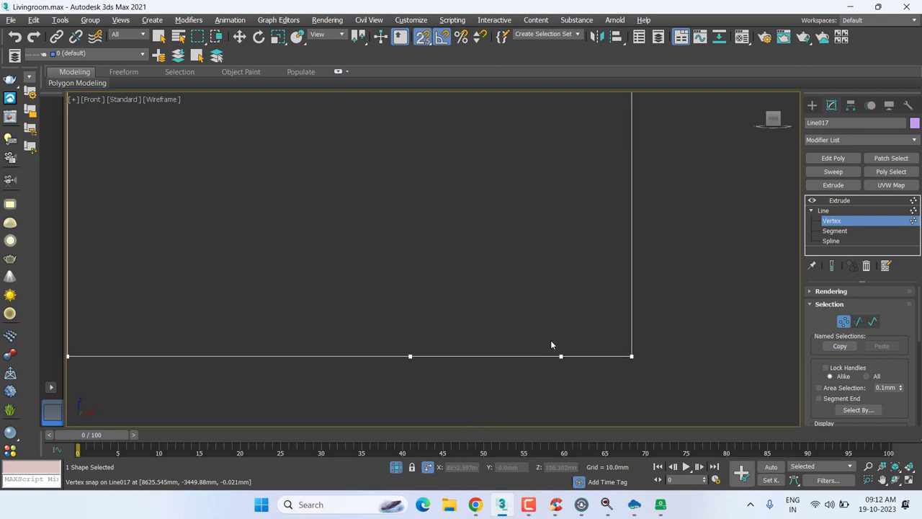
pyautogui.click(450, 355)
# - Move the new vertices to shape a door-shaped notch in the bottom edge
pyautogui.moveTo(486, 364); pyautogui.dragTo(498, 328, button='middle')
pyautogui.press('w')
pyautogui.moveTo(443, 336)
pyautogui.mouseDown()
pyautogui.moveTo(481, 275)
pyautogui.moveTo(467, 257)
pyautogui.moveTo(516, 199)
pyautogui.moveTo(422, 320)
pyautogui.mouseUp()
pyautogui.click(538, 321)
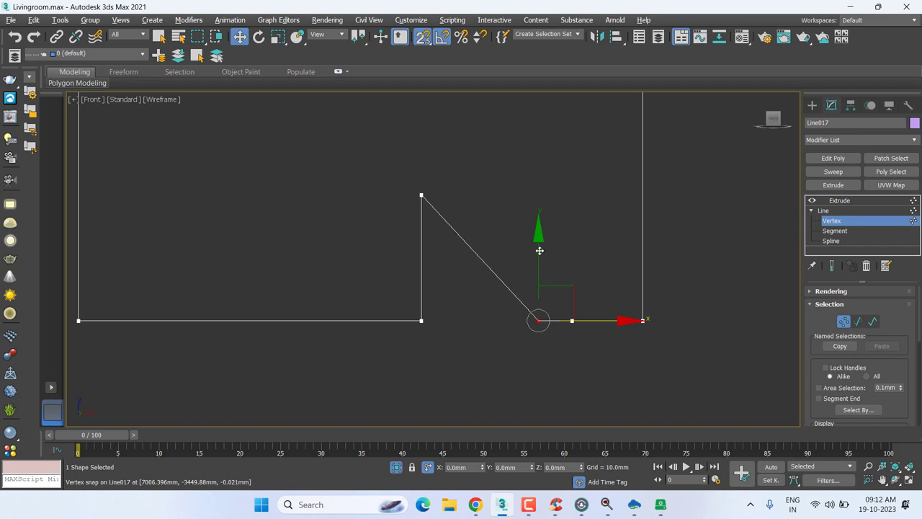
pyautogui.moveTo(539, 249); pyautogui.dragTo(422, 195)
pyautogui.moveTo(562, 195); pyautogui.dragTo(571, 321)
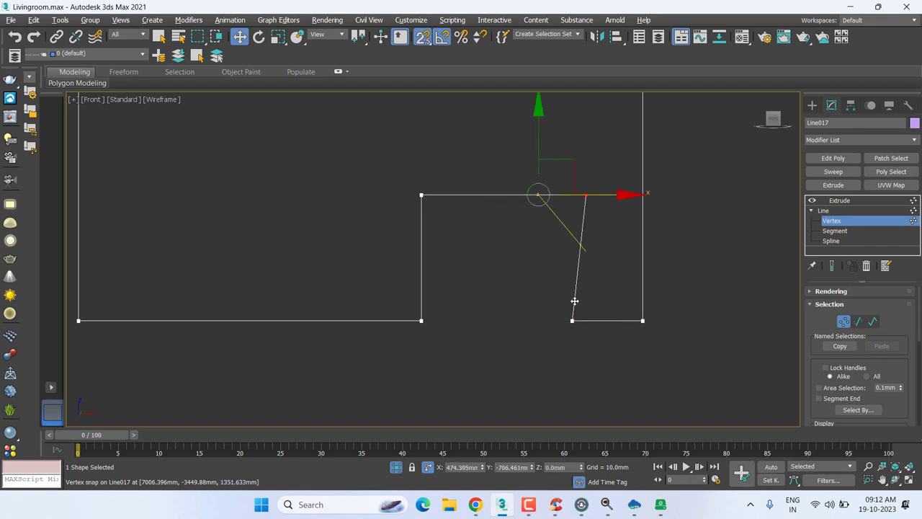
pyautogui.moveTo(677, 154)
pyautogui.mouseDown()
pyautogui.moveTo(288, 185)
pyautogui.moveTo(717, 246)
pyautogui.mouseUp()
pyautogui.moveTo(716, 261); pyautogui.dragTo(717, 273, button='middle')
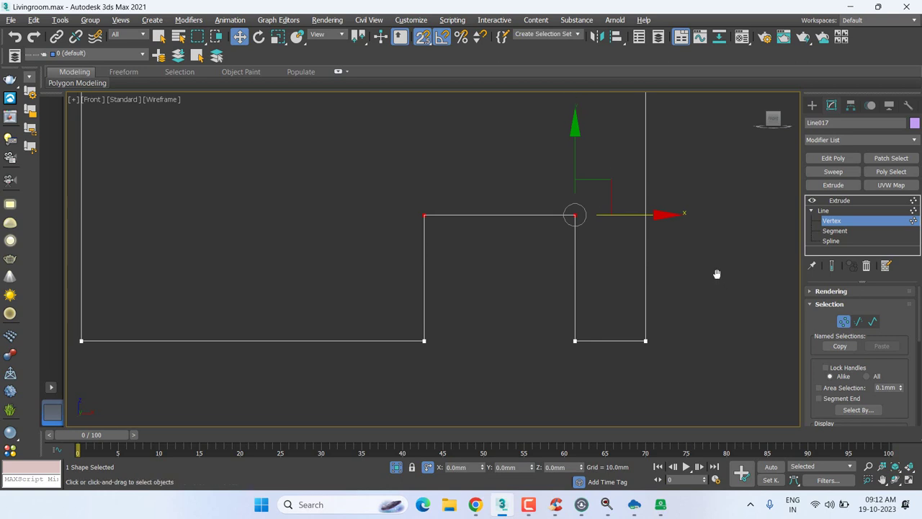
pyautogui.moveTo(579, 144); pyautogui.dragTo(570, 346)
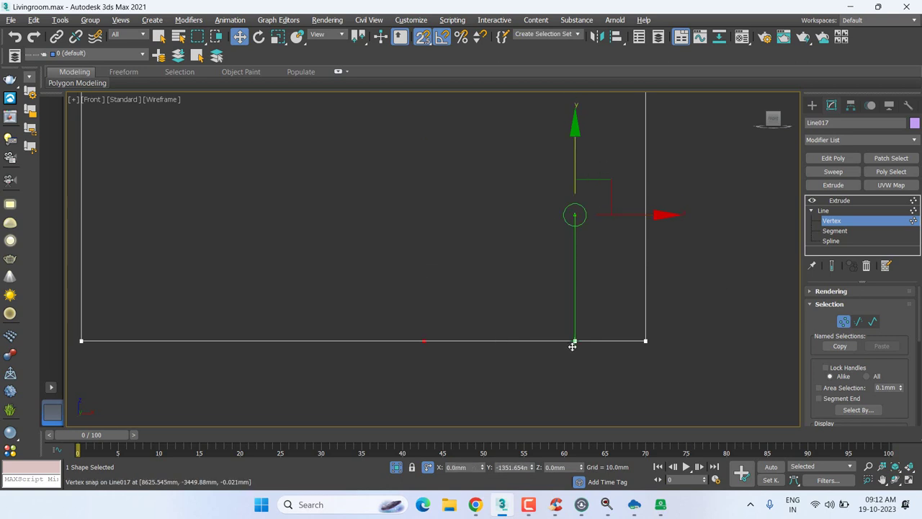
pyautogui.moveTo(571, 346); pyautogui.dragTo(572, 345)
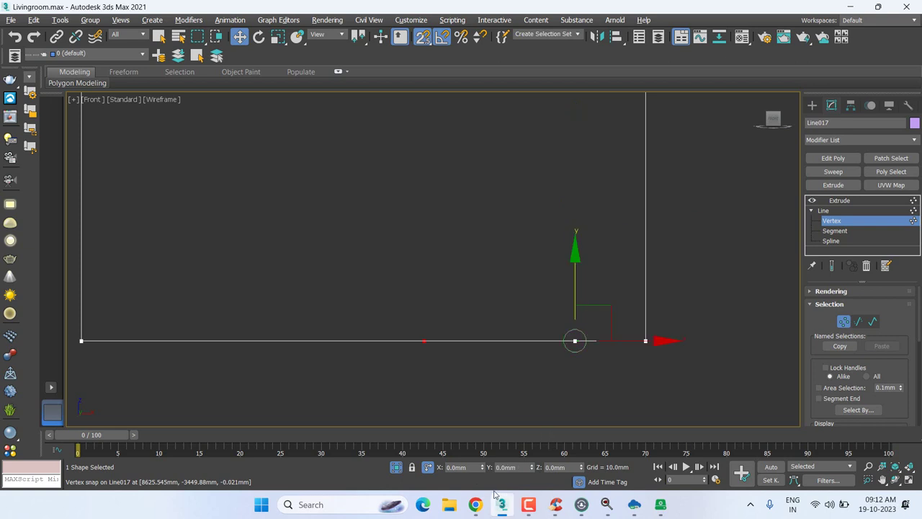
# - Raise the opening vertices with a Y offset in Transform Type-In, then show the Top view
pyautogui.click(429, 470)
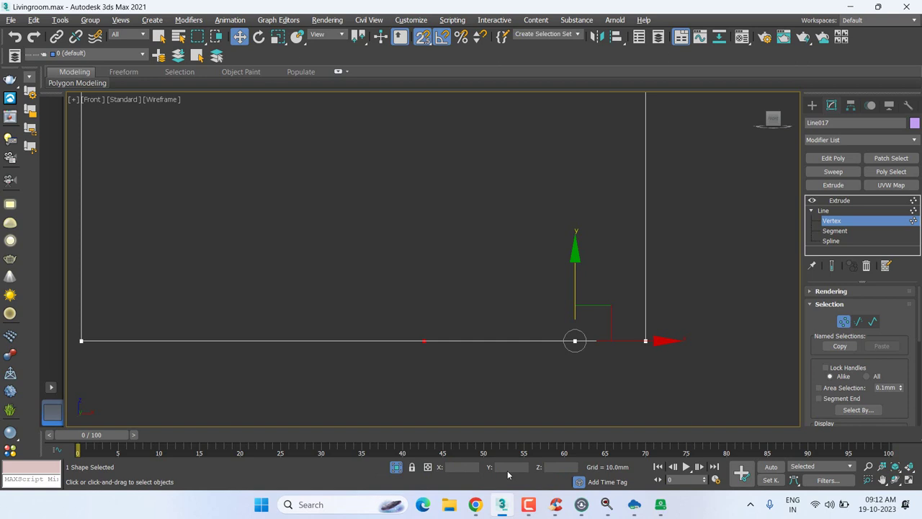
pyautogui.click(430, 468)
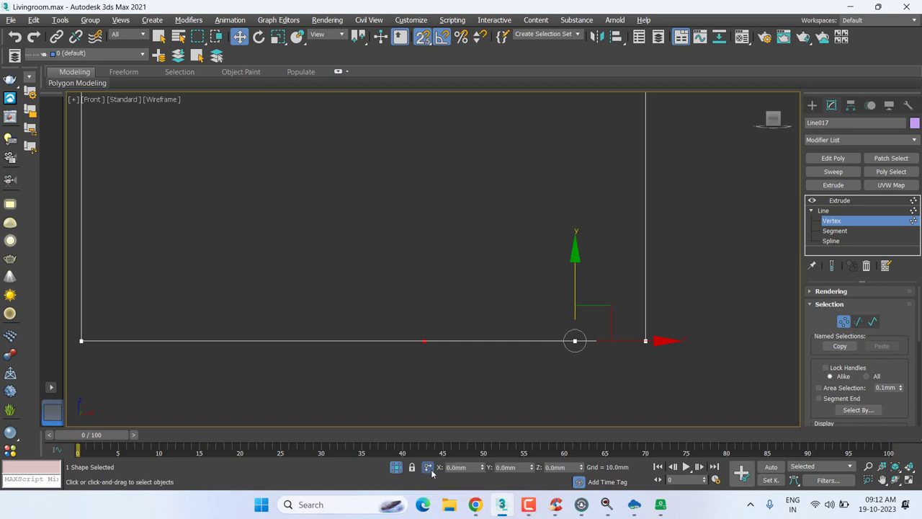
pyautogui.doubleClick(519, 467)
pyautogui.press('Return')
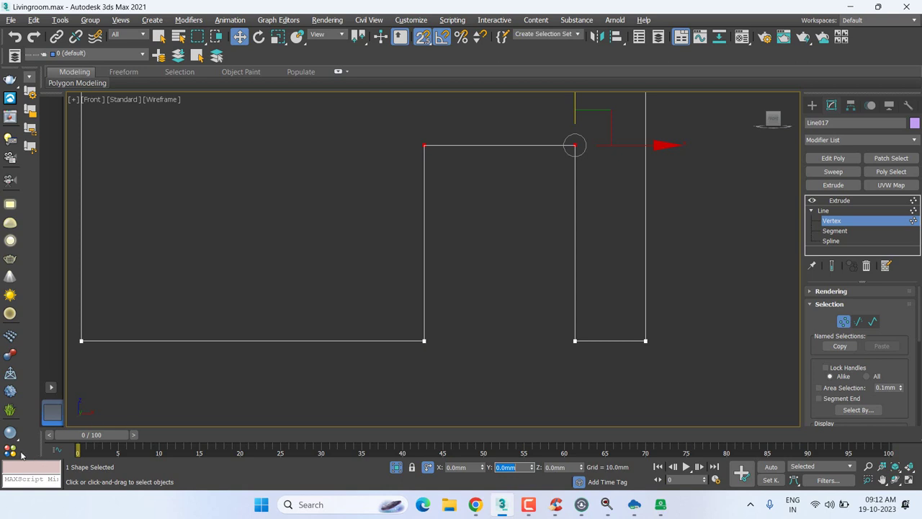
pyautogui.press('t')
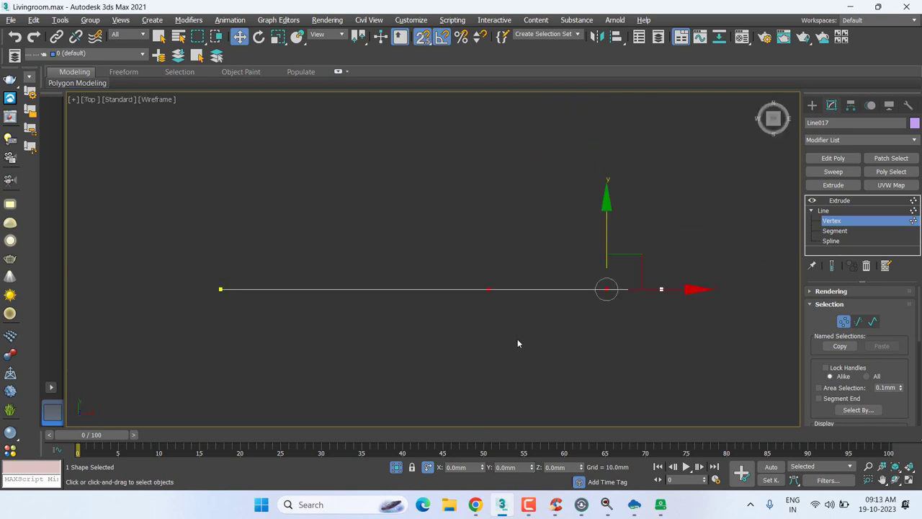
# - End isolation, go back to the Extrude level, and check the wall in Perspective and Top views
pyautogui.click(400, 467)
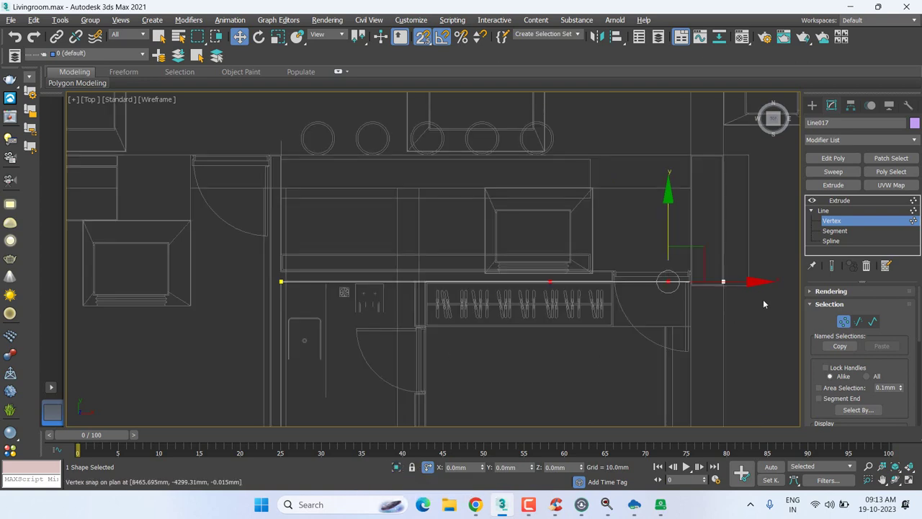
pyautogui.scroll(2, 691, 289)
pyautogui.scroll(2, 688, 287)
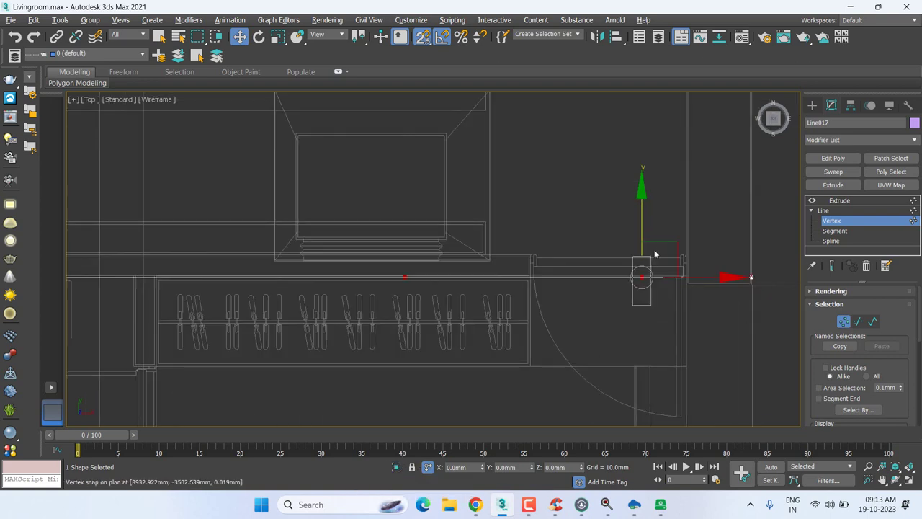
pyautogui.click(686, 278)
pyautogui.moveTo(376, 223)
pyautogui.mouseDown()
pyautogui.moveTo(476, 288)
pyautogui.moveTo(529, 252)
pyautogui.mouseUp()
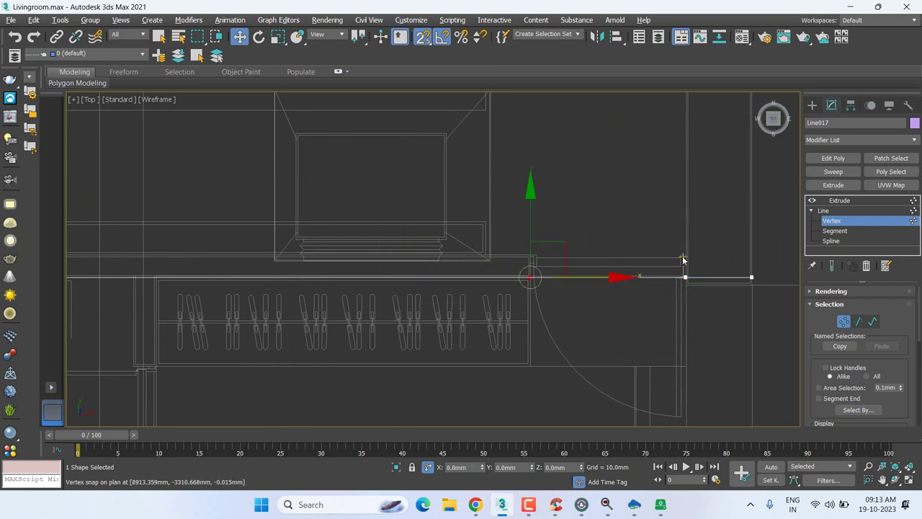
pyautogui.click(843, 202)
pyautogui.moveTo(651, 255)
pyautogui.mouseDown(button='middle')
pyautogui.moveTo(612, 268)
pyautogui.moveTo(570, 309)
pyautogui.moveTo(720, 303)
pyautogui.moveTo(439, 309)
pyautogui.mouseUp(button='middle')
pyautogui.press('p')
pyautogui.press('t')
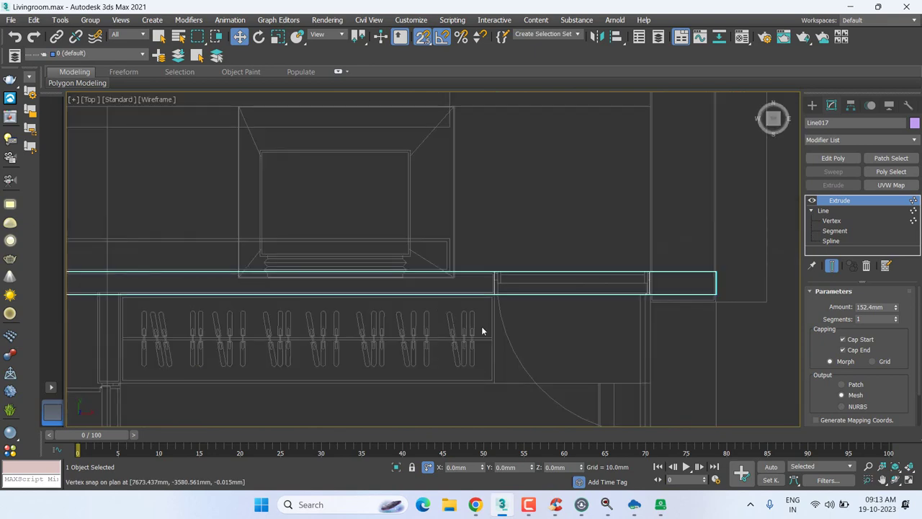
# - Shift-drag the door-notched wall to clone it as Line018
pyautogui.scroll(-3, 482, 331)
pyautogui.scroll(-3, 343, 288)
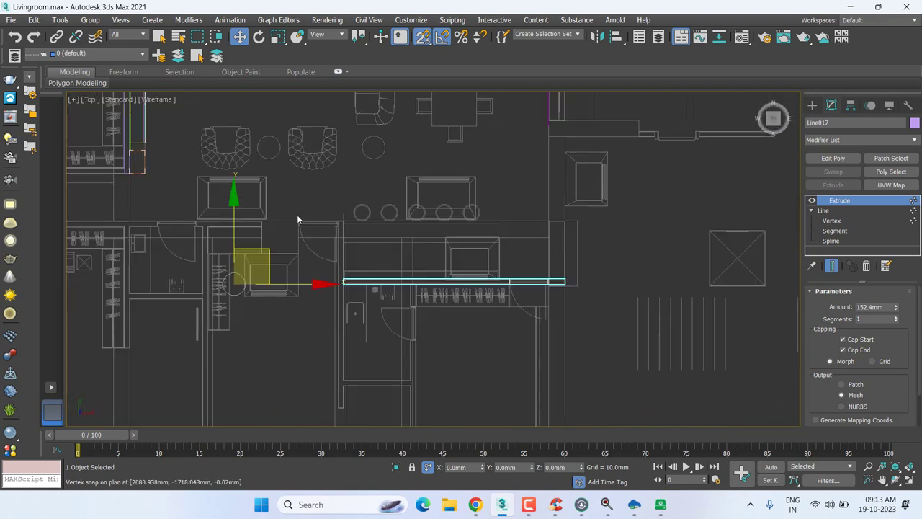
pyautogui.moveTo(94, 223); pyautogui.dragTo(125, 222, button='middle')
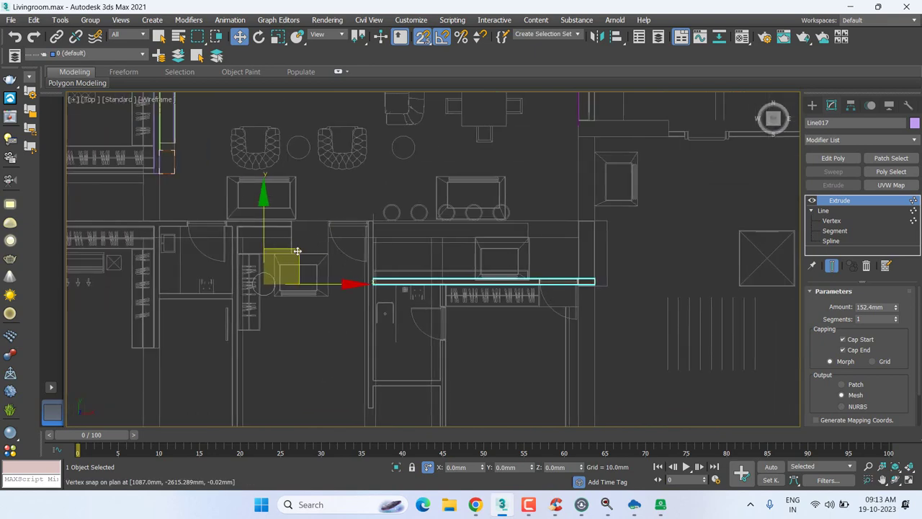
pyautogui.keyDown('shift'); pyautogui.moveTo(296, 250); pyautogui.dragTo(311, 280); pyautogui.keyUp('shift')
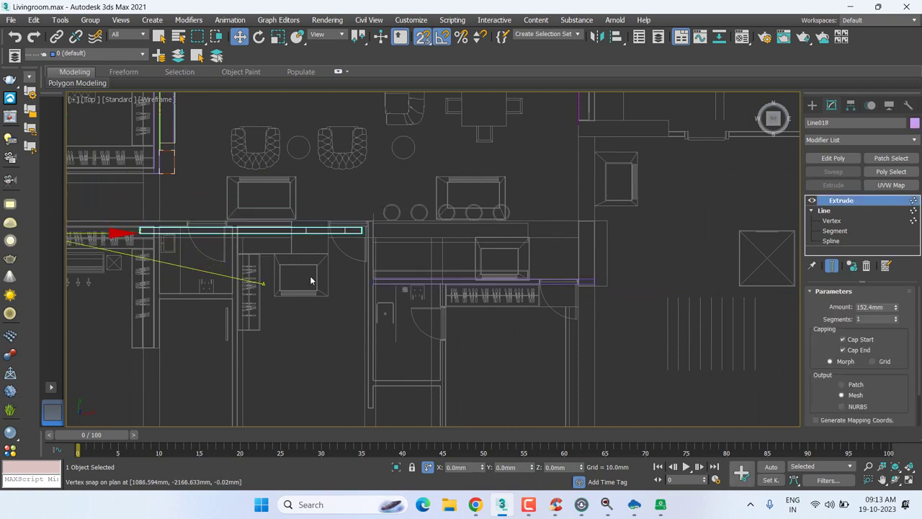
# - Move the copied wall Line018 into line with the floor plan
pyautogui.scroll(4, 352, 232)
pyautogui.scroll(6, 350, 227)
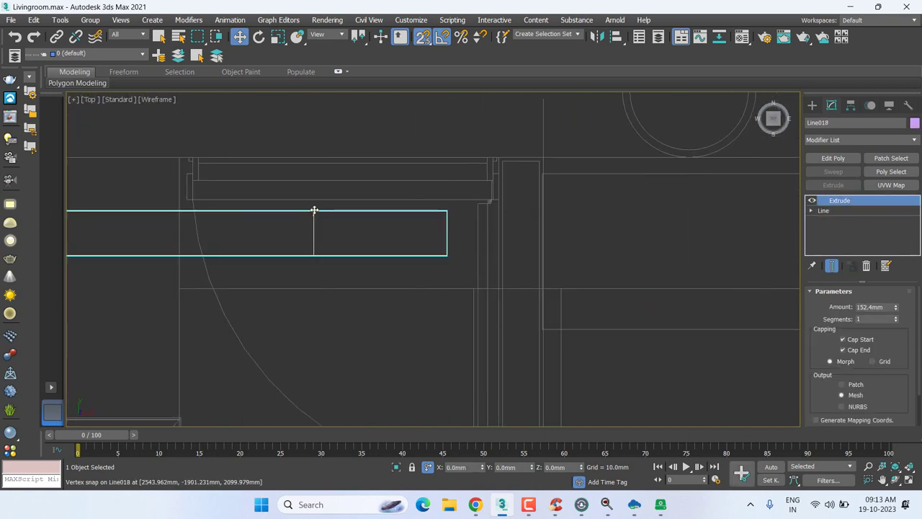
pyautogui.moveTo(314, 209)
pyautogui.mouseDown()
pyautogui.moveTo(499, 153)
pyautogui.moveTo(498, 178)
pyautogui.mouseUp()
pyautogui.scroll(-3, 498, 177)
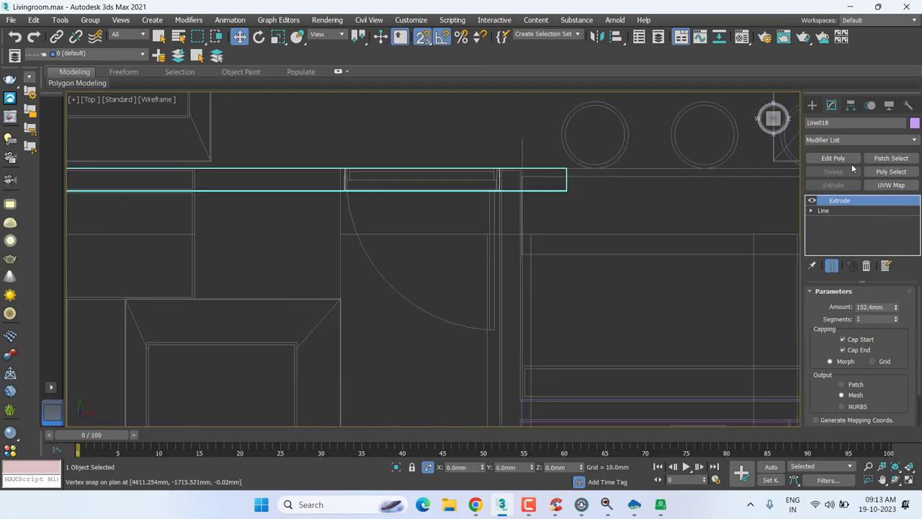
# - Edit Line018's vertices and snap its right end vertex onto the door jamb line
pyautogui.click(811, 210)
pyautogui.click(831, 220)
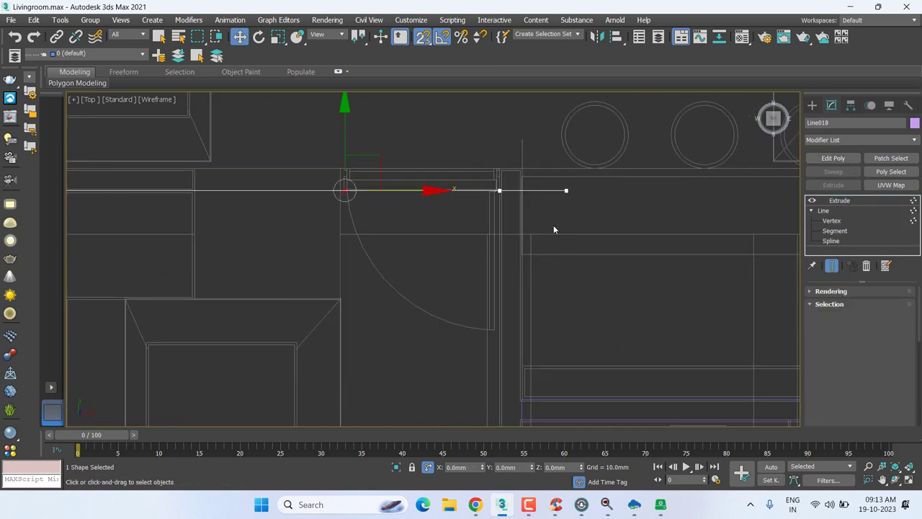
pyautogui.moveTo(553, 225)
pyautogui.mouseDown()
pyautogui.moveTo(580, 176)
pyautogui.moveTo(415, 183)
pyautogui.mouseUp()
pyautogui.scroll(2, 582, 179)
pyautogui.scroll(2, 439, 193)
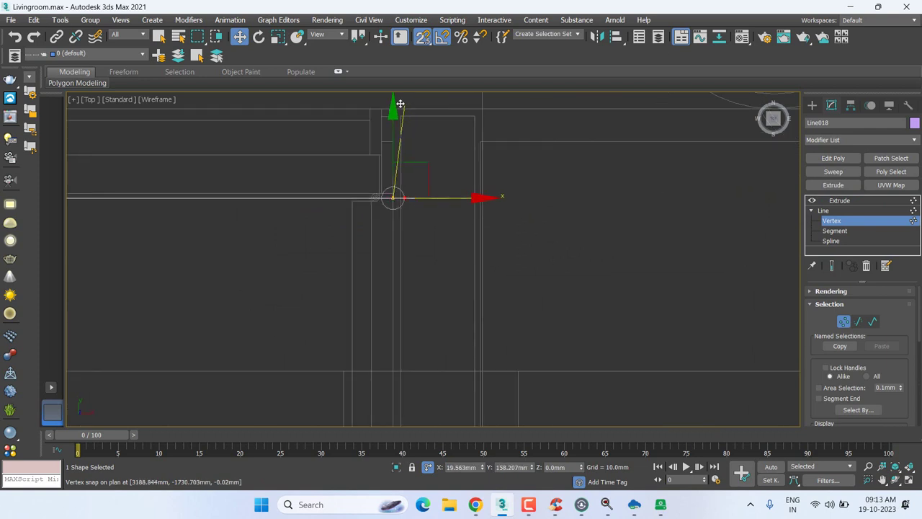
pyautogui.moveTo(397, 103); pyautogui.dragTo(432, 216, button='middle')
pyautogui.scroll(2, 406, 310)
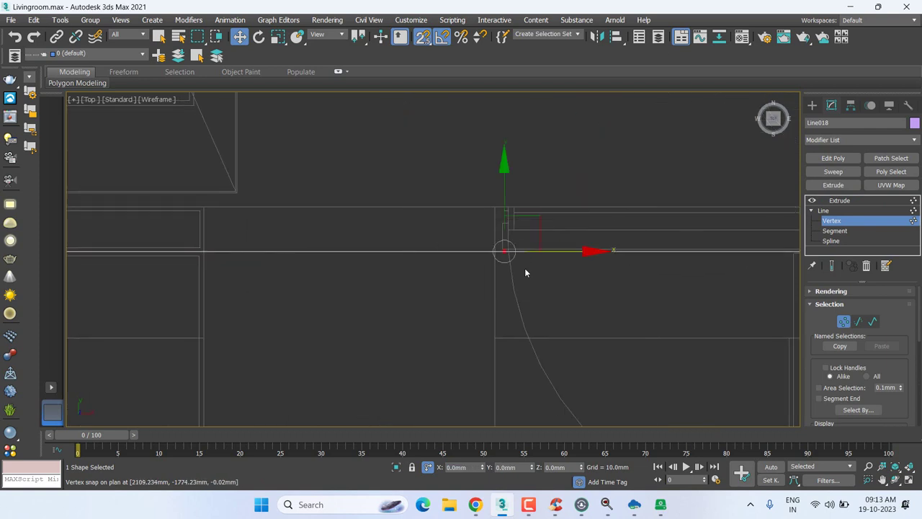
pyautogui.moveTo(543, 251); pyautogui.dragTo(494, 196)
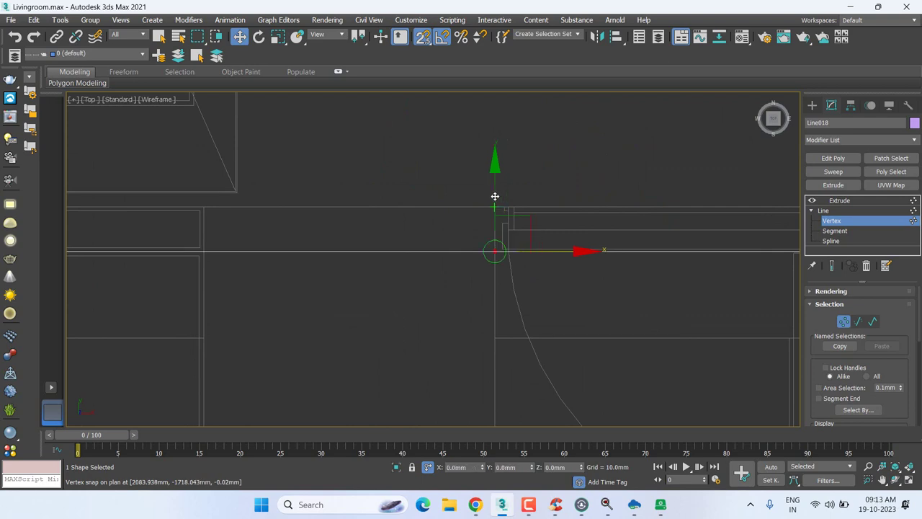
pyautogui.scroll(-2, 477, 223)
pyautogui.scroll(-3, 461, 252)
# - Snap the other end vertex left onto the wall's end, then return to Extrude
pyautogui.moveTo(561, 209); pyautogui.dragTo(721, 237, button='middle')
pyautogui.moveTo(709, 237)
pyautogui.mouseDown()
pyautogui.moveTo(213, 303)
pyautogui.moveTo(225, 356)
pyautogui.mouseUp()
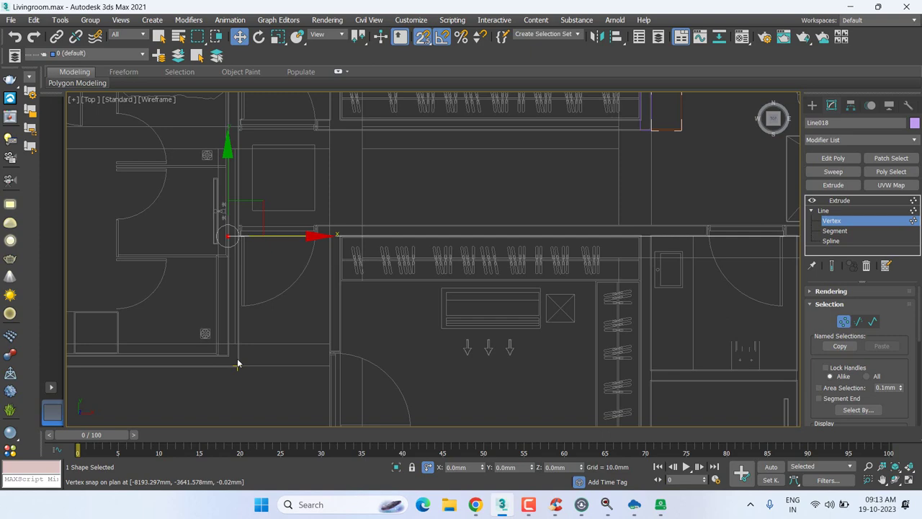
pyautogui.scroll(-2, 407, 291)
pyautogui.moveTo(455, 253); pyautogui.dragTo(374, 254, button='middle')
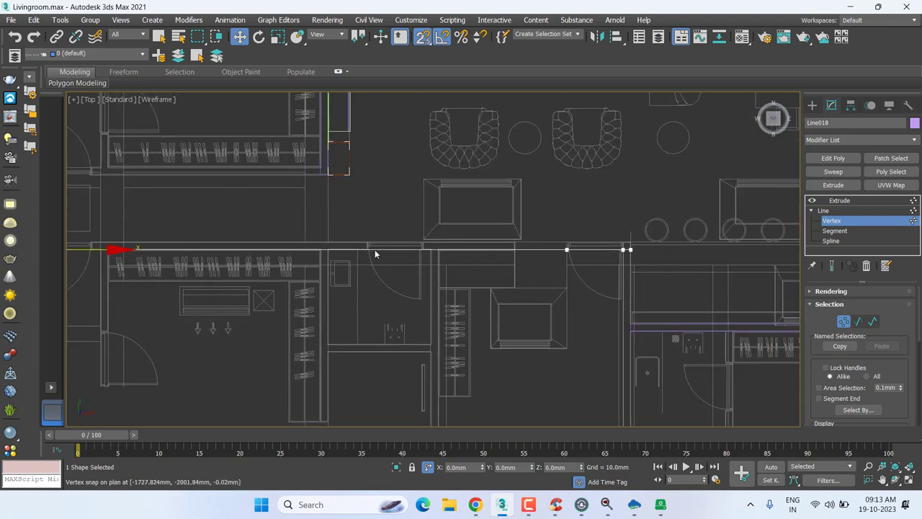
pyautogui.moveTo(72, 232); pyautogui.dragTo(216, 232, button='middle')
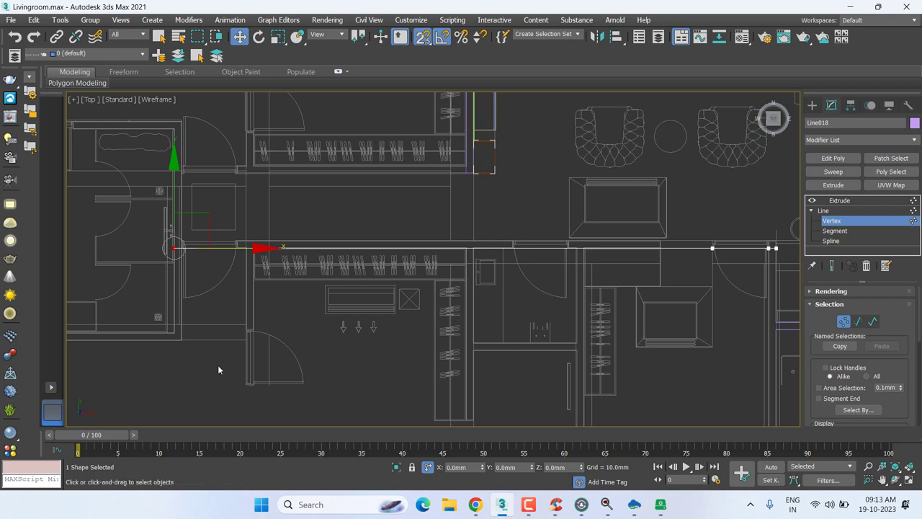
pyautogui.click(871, 201)
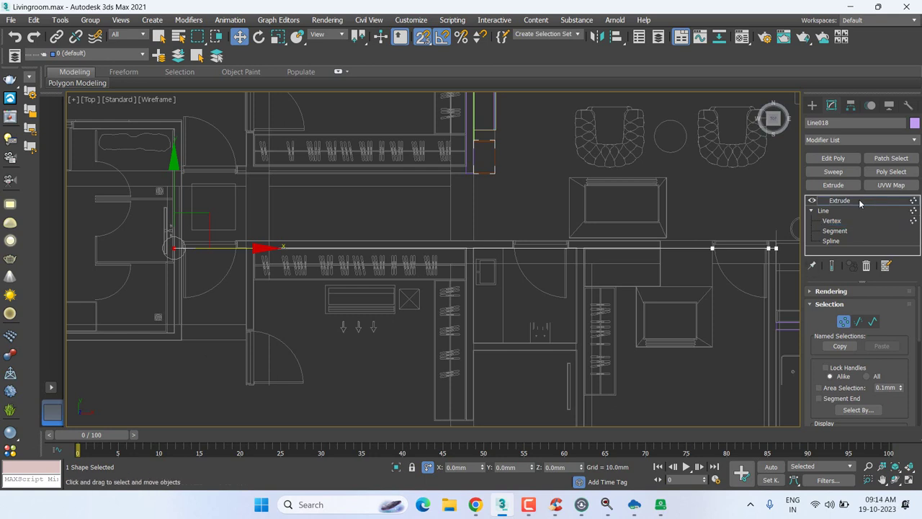
# - Isolate Line018 and frame the whole wall in the Front view
pyautogui.hotkey('alt', 'q')
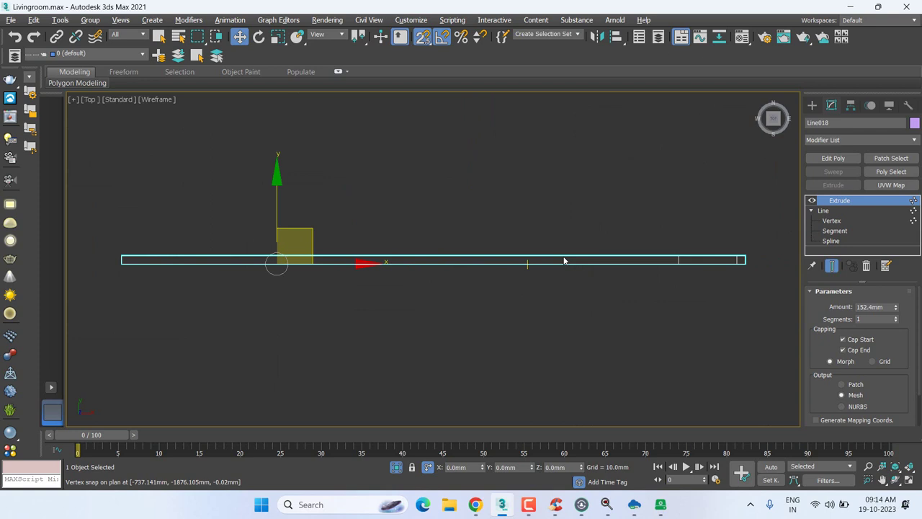
pyautogui.press('f')
pyautogui.press('z')
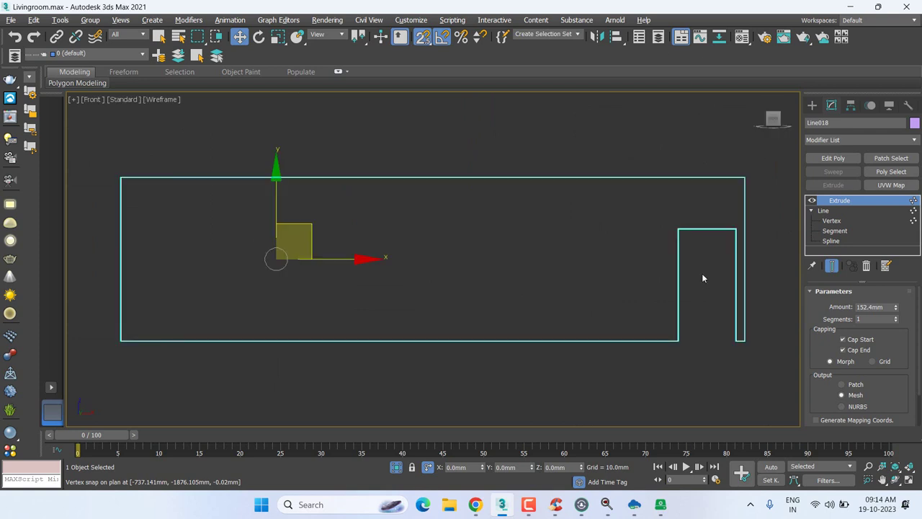
# - Shift-drag the door opening's segments to make two more openings further left along the wall
pyautogui.click(832, 235)
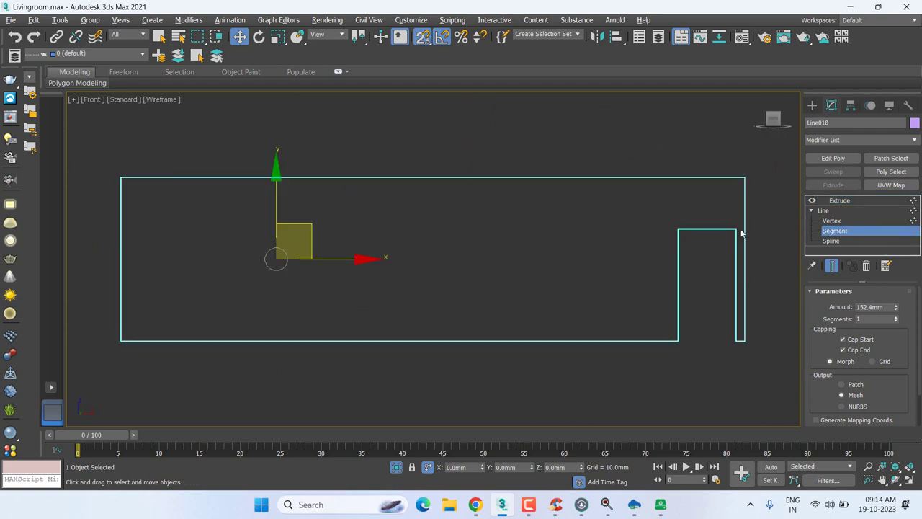
pyautogui.moveTo(739, 223); pyautogui.dragTo(653, 258)
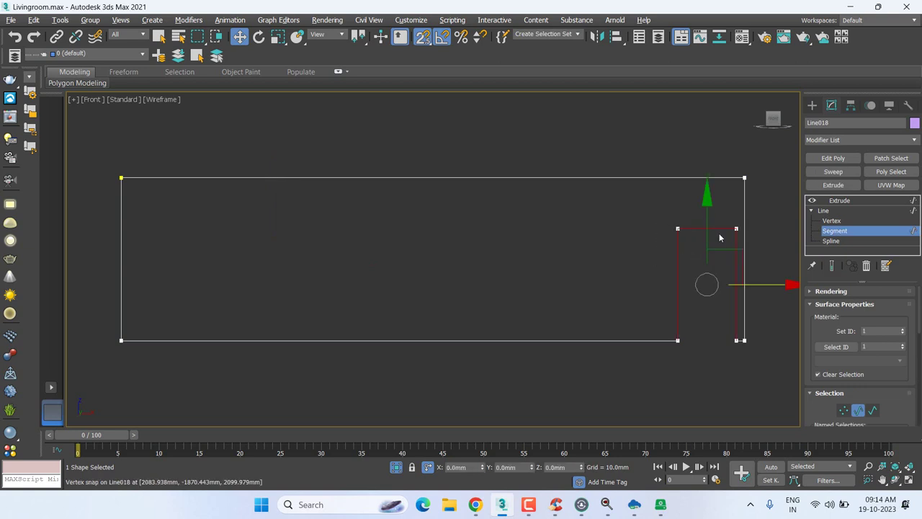
pyautogui.keyDown('shift'); pyautogui.moveTo(777, 286); pyautogui.dragTo(469, 293); pyautogui.keyUp('shift')
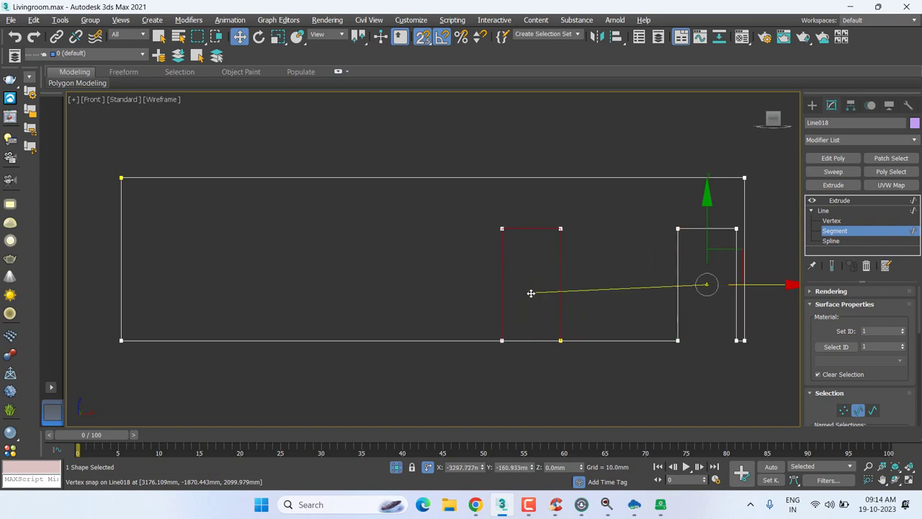
pyautogui.moveTo(559, 295)
pyautogui.keyDown('shift'); pyautogui.mouseDown()
pyautogui.moveTo(168, 313)
pyautogui.moveTo(209, 340)
pyautogui.mouseUp(); pyautogui.keyUp('shift')
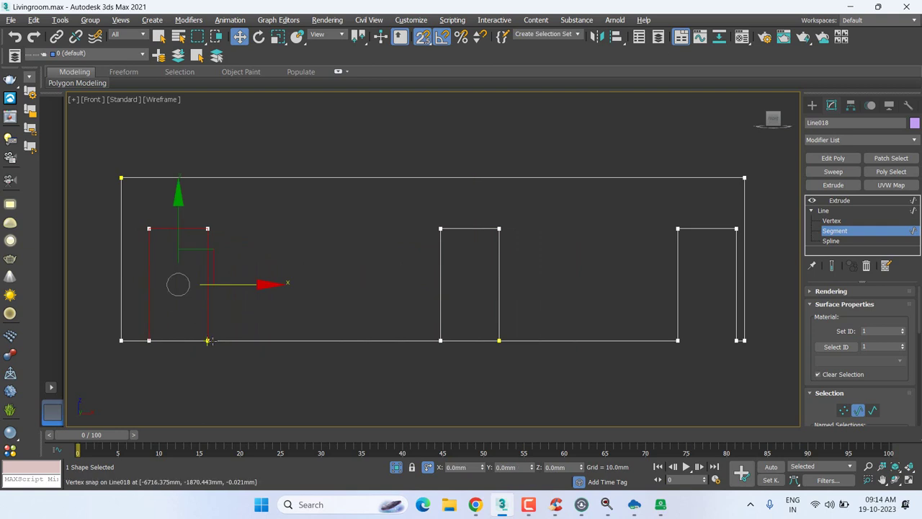
pyautogui.moveTo(257, 283)
pyautogui.mouseDown()
pyautogui.moveTo(303, 283)
pyautogui.moveTo(175, 294)
pyautogui.mouseUp()
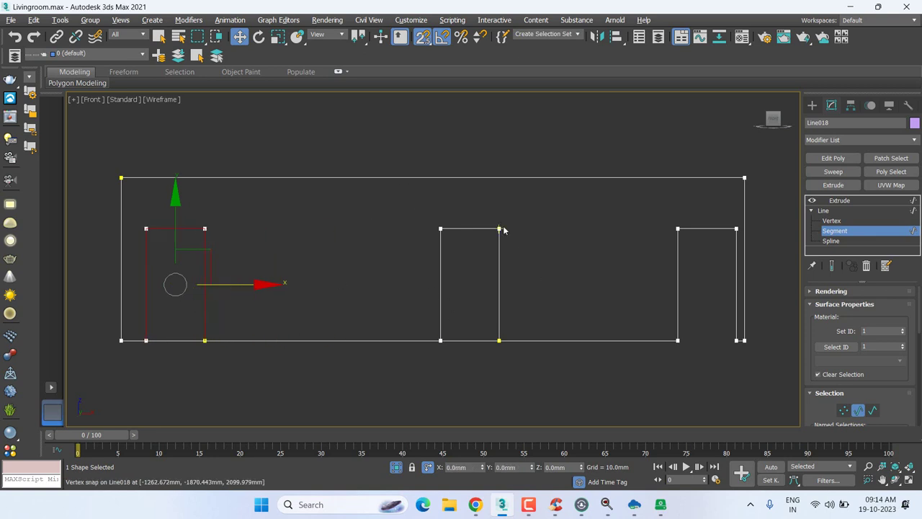
pyautogui.moveTo(525, 269); pyautogui.dragTo(540, 251, button='middle')
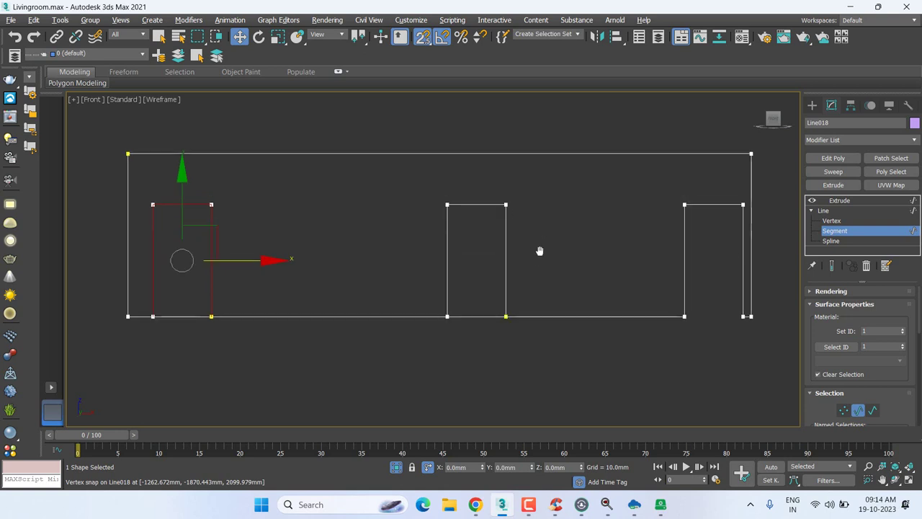
pyautogui.click(824, 210)
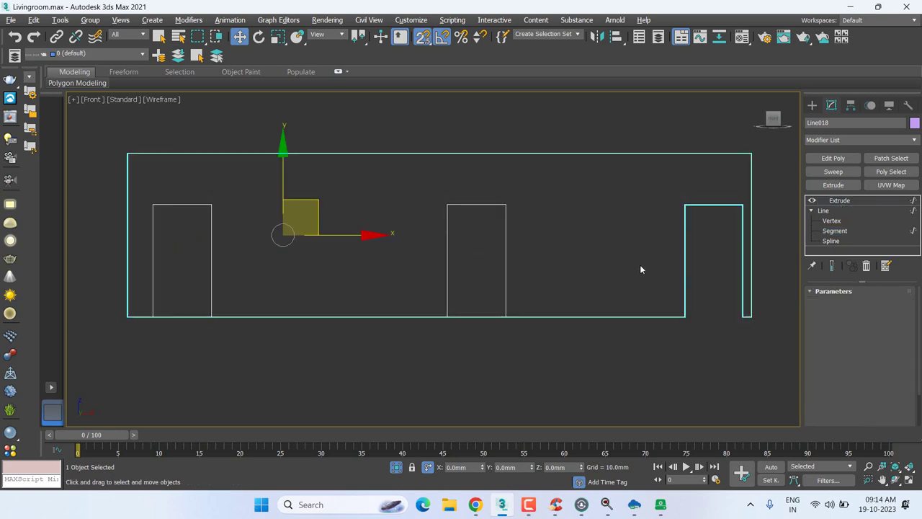
pyautogui.click(163, 100)
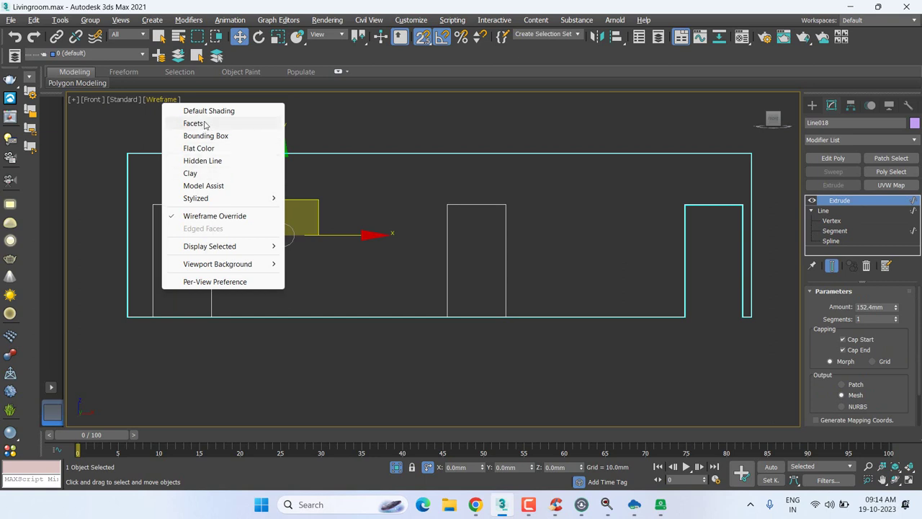
pyautogui.click(209, 110)
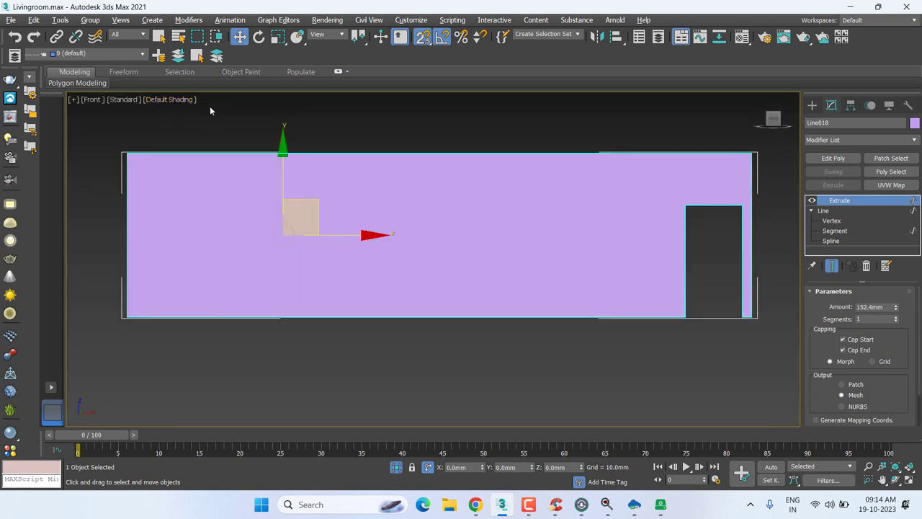
pyautogui.click(177, 100)
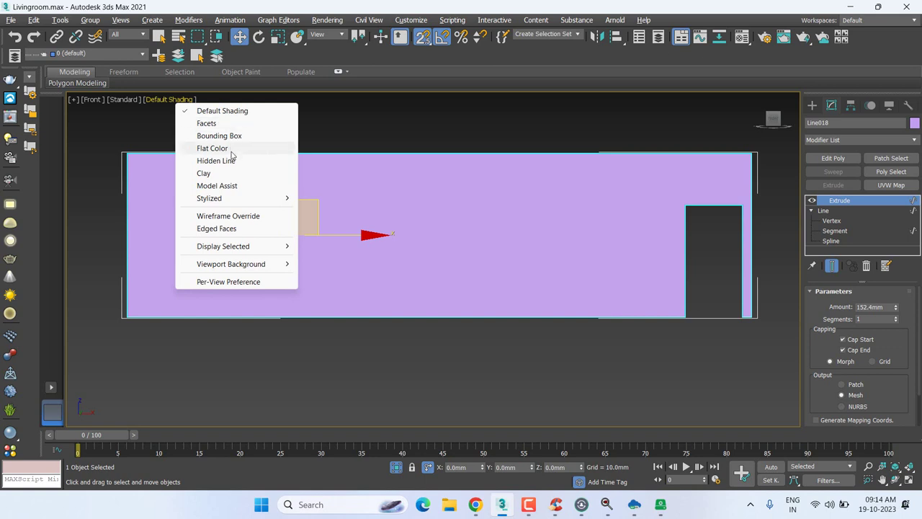
pyautogui.click(225, 215)
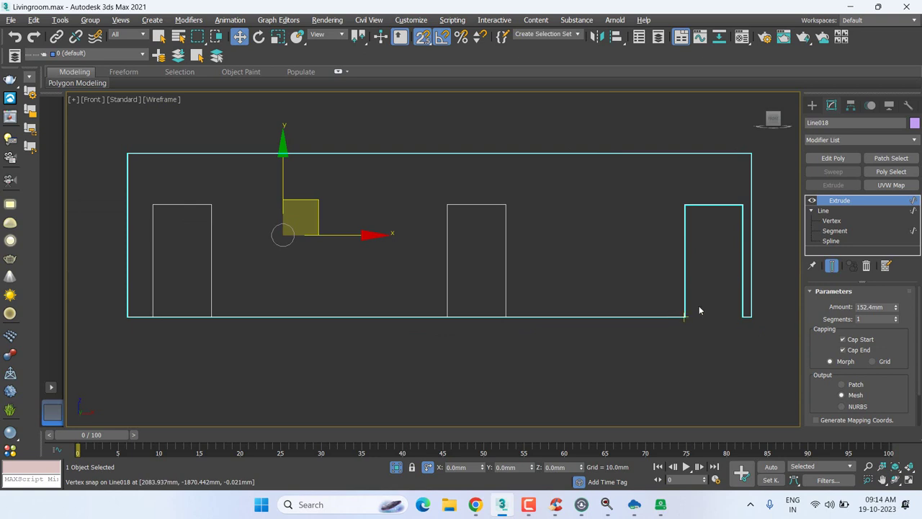
pyautogui.click(839, 230)
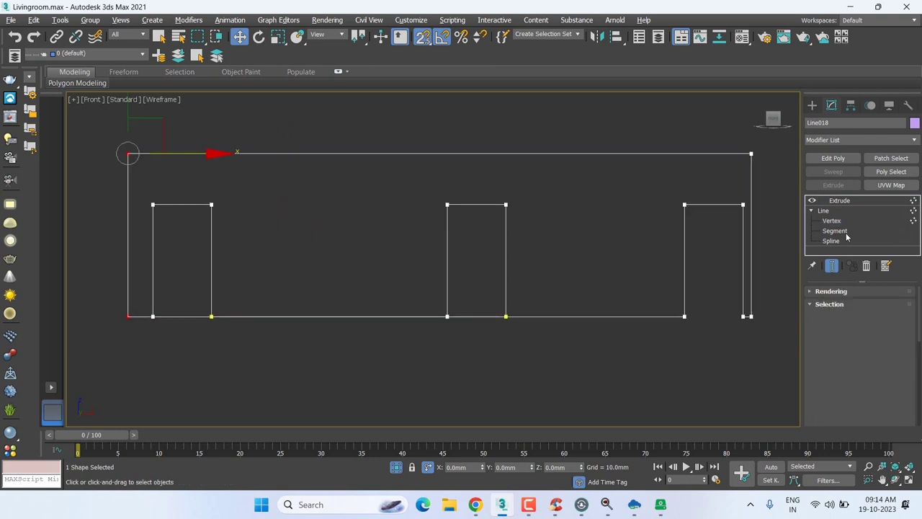
# - Select Line018's long bottom-edge segments between the openings and delete them
pyautogui.click(356, 316)
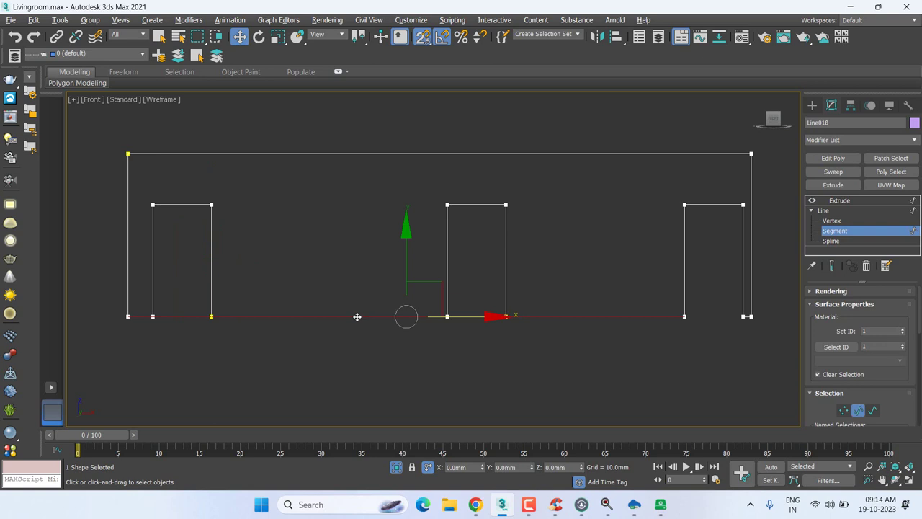
pyautogui.press('Delete')
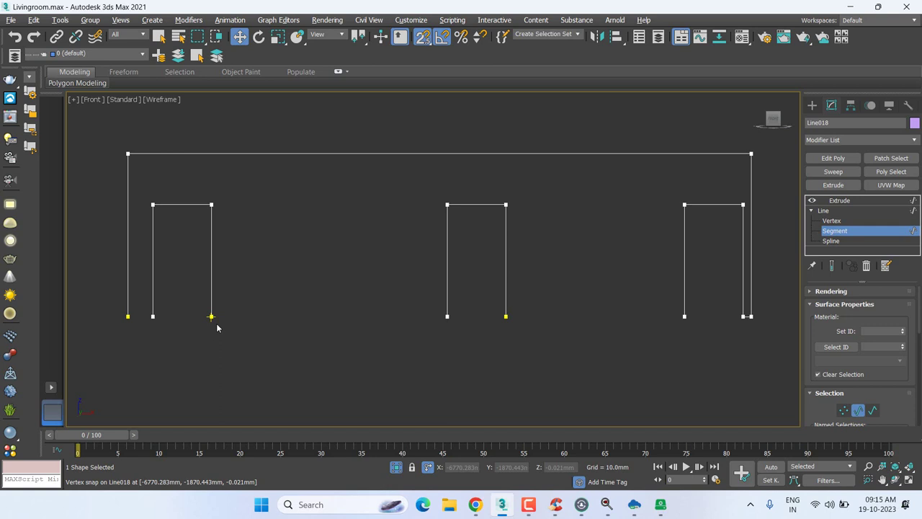
# - Use Connect to join the open base ends of the outline with new segments
pyautogui.rightClick(416, 242)
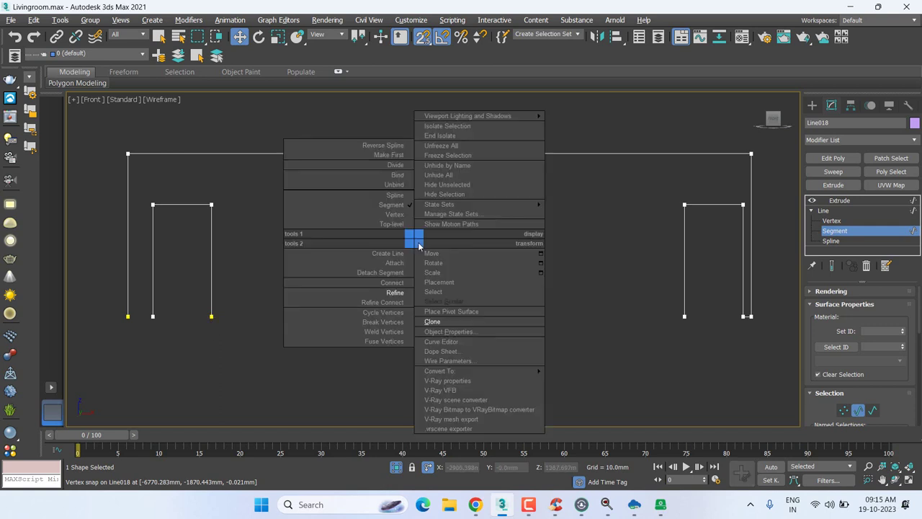
pyautogui.click(402, 285)
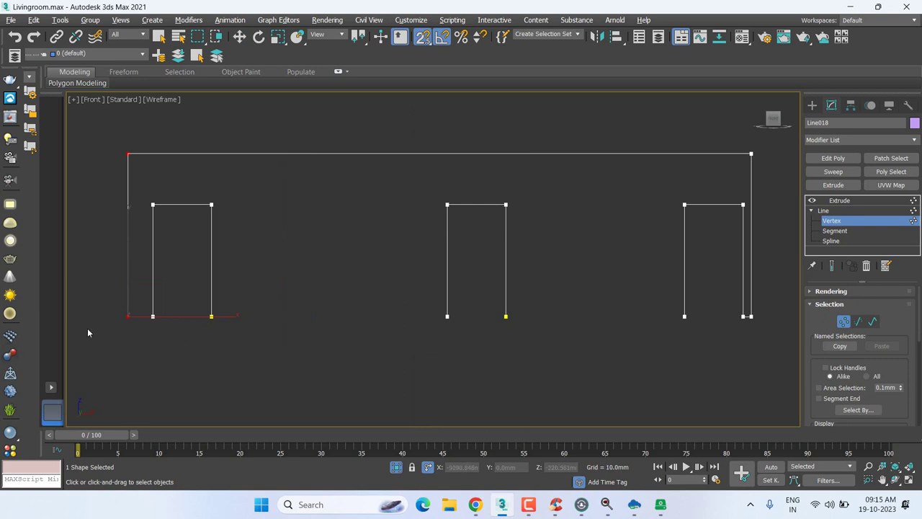
pyautogui.moveTo(128, 316); pyautogui.dragTo(684, 316)
pyautogui.scroll(3, 751, 319)
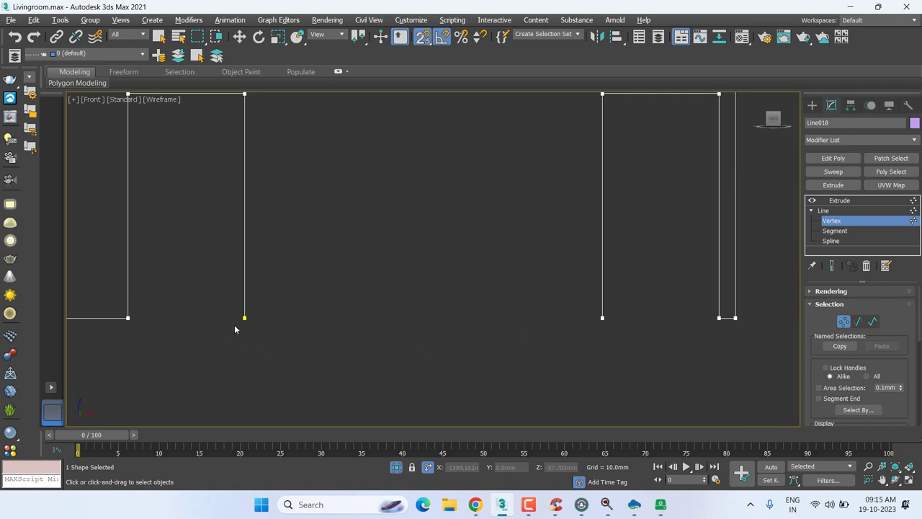
pyautogui.moveTo(244, 318); pyautogui.dragTo(602, 317)
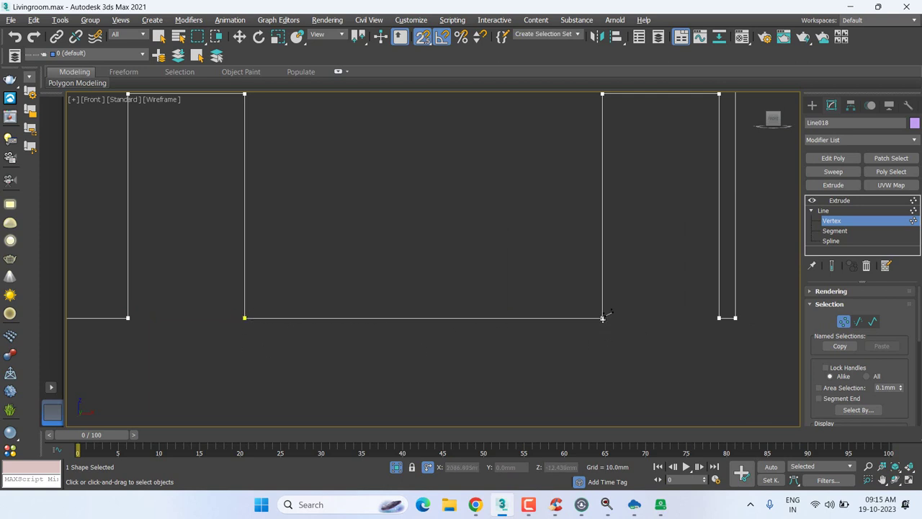
pyautogui.scroll(-3, 602, 318)
pyautogui.scroll(-2, 602, 318)
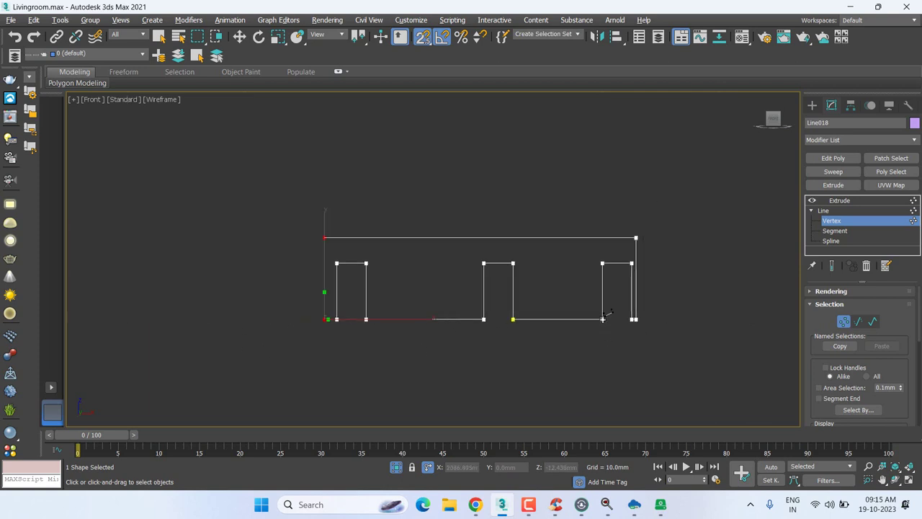
pyautogui.scroll(2, 238, 322)
# - Set every vertex of the outline to Corner and return to the Extrude level
pyautogui.press('w')
pyautogui.scroll(-1, 352, 343)
pyautogui.scroll(-1, 352, 344)
pyautogui.moveTo(339, 380); pyautogui.dragTo(696, 247)
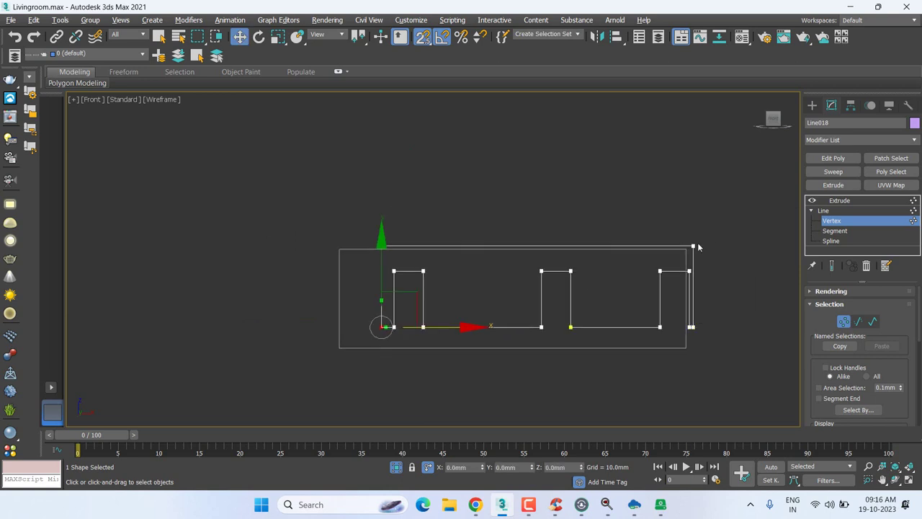
pyautogui.rightClick(482, 272)
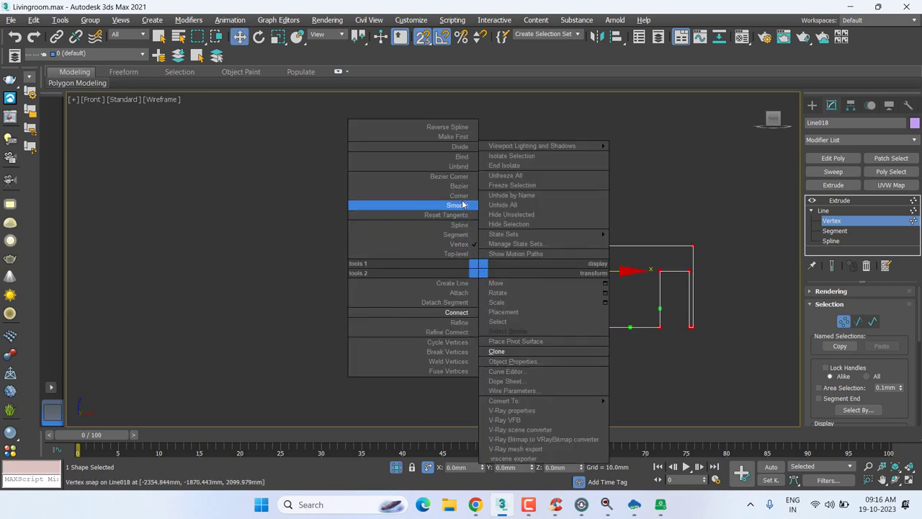
pyautogui.click(463, 196)
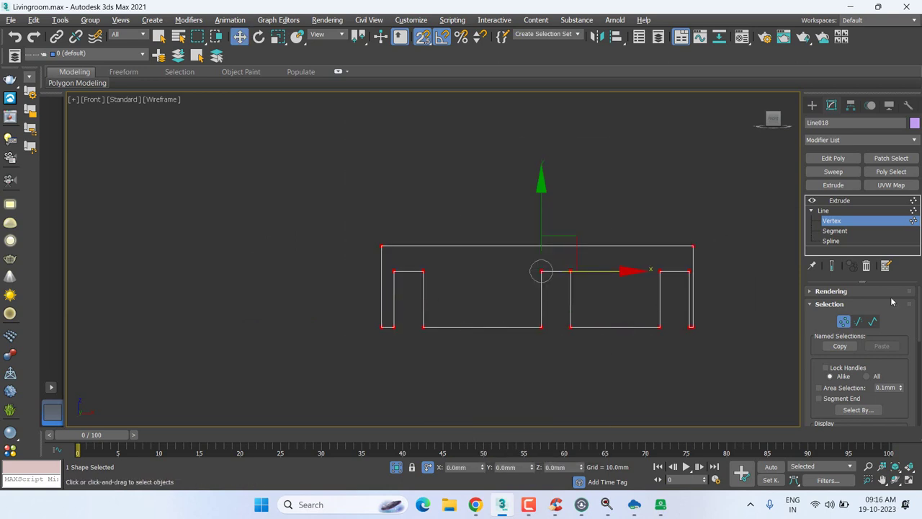
pyautogui.click(842, 200)
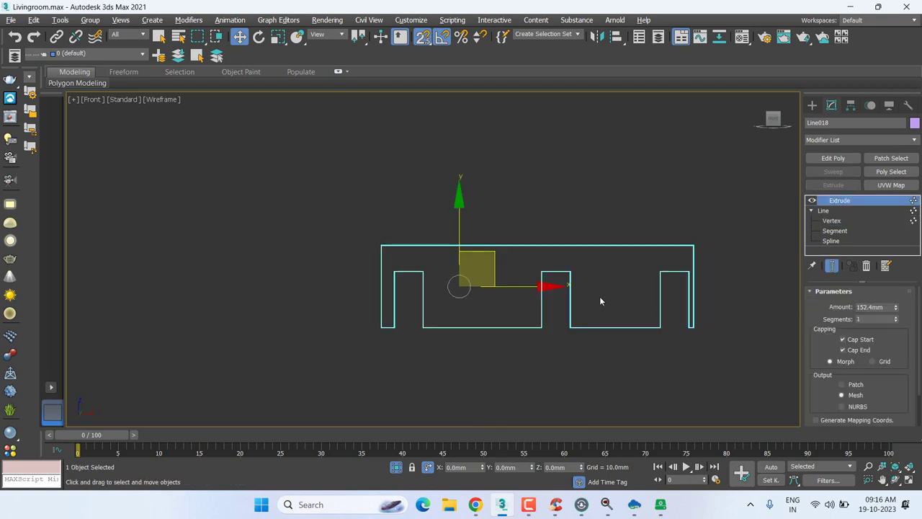
# - Switch the viewport to Default Shading to see the purple wall with three door openings
pyautogui.click(165, 99)
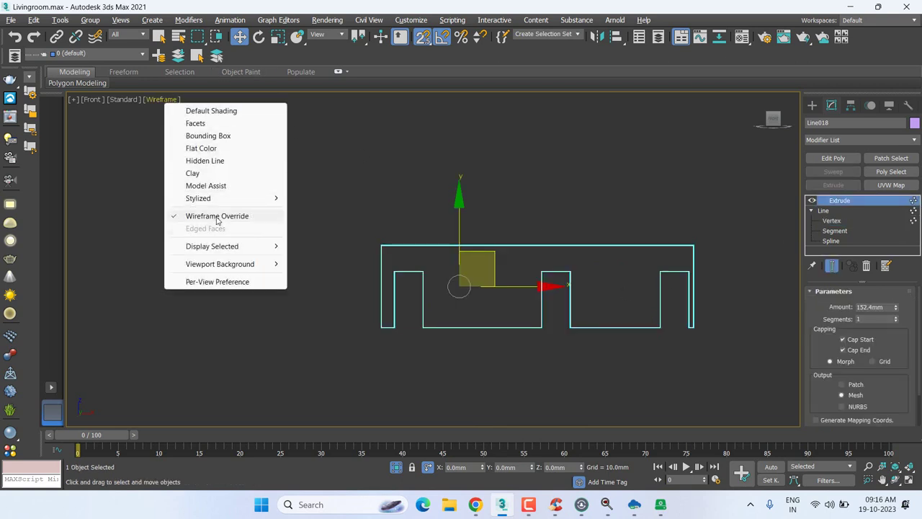
pyautogui.click(211, 111)
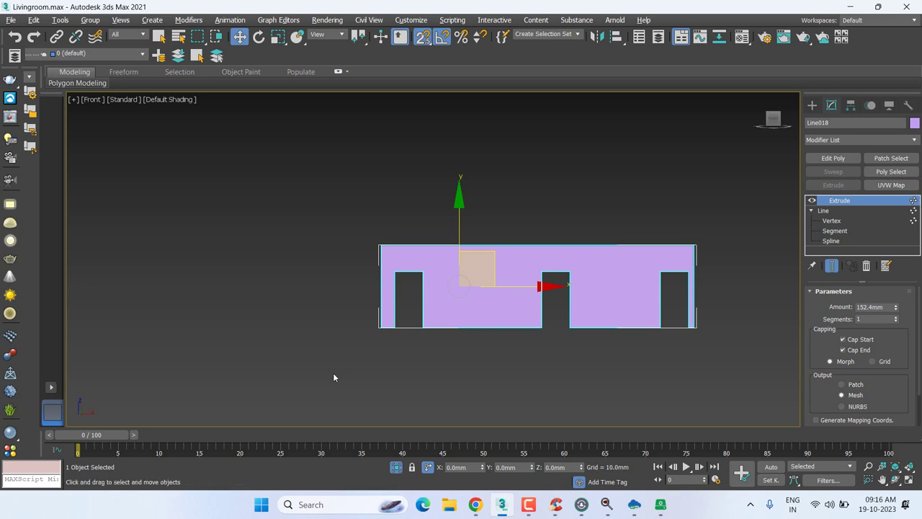
pyautogui.moveTo(333, 377)
pyautogui.mouseDown(button='middle')
pyautogui.moveTo(295, 389)
pyautogui.moveTo(307, 365)
pyautogui.mouseUp(button='middle')
pyautogui.scroll(-2, 305, 364)
pyautogui.scroll(-3, 303, 365)
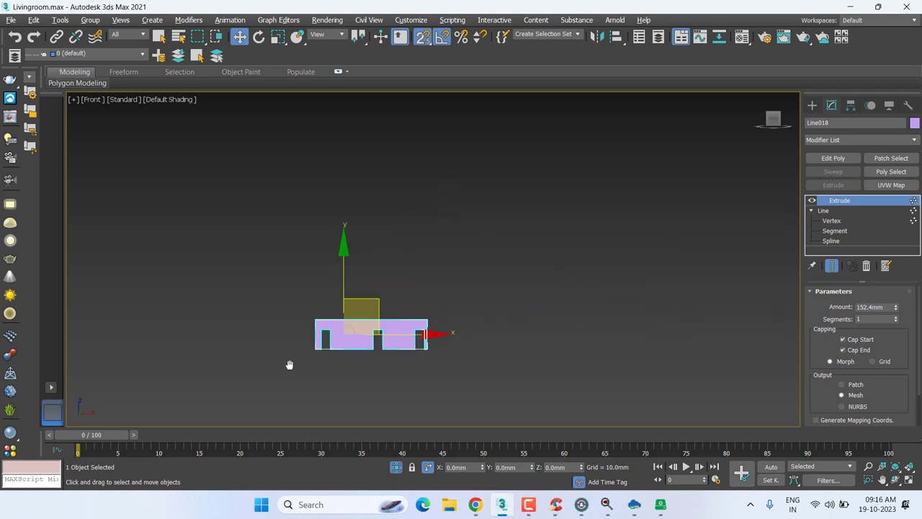
# - Look down on the wall in the Top view, zoomed out
pyautogui.press('t')
pyautogui.scroll(-2, 290, 365)
pyautogui.scroll(-2, 292, 359)
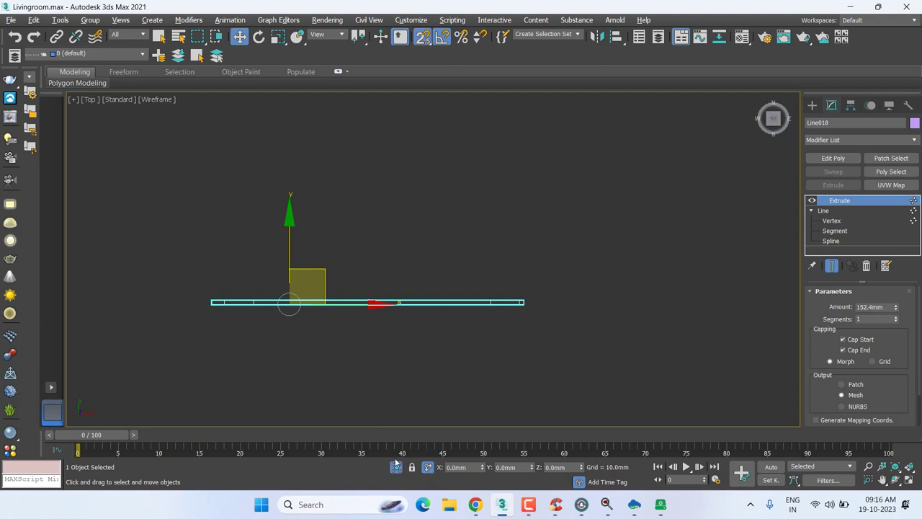
# - Enter Line018's Vertex level and select the wall's left-end vertices
pyautogui.scroll(3, 247, 364)
pyautogui.scroll(-1, 793, 346)
pyautogui.scroll(-1, 649, 288)
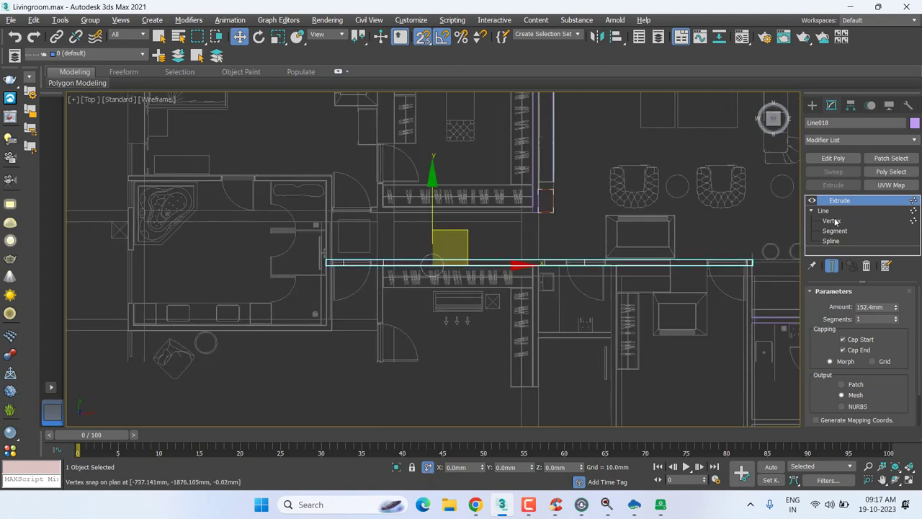
pyautogui.click(831, 220)
pyautogui.scroll(2, 325, 267)
pyautogui.scroll(2, 341, 267)
pyautogui.moveTo(381, 239); pyautogui.dragTo(341, 282)
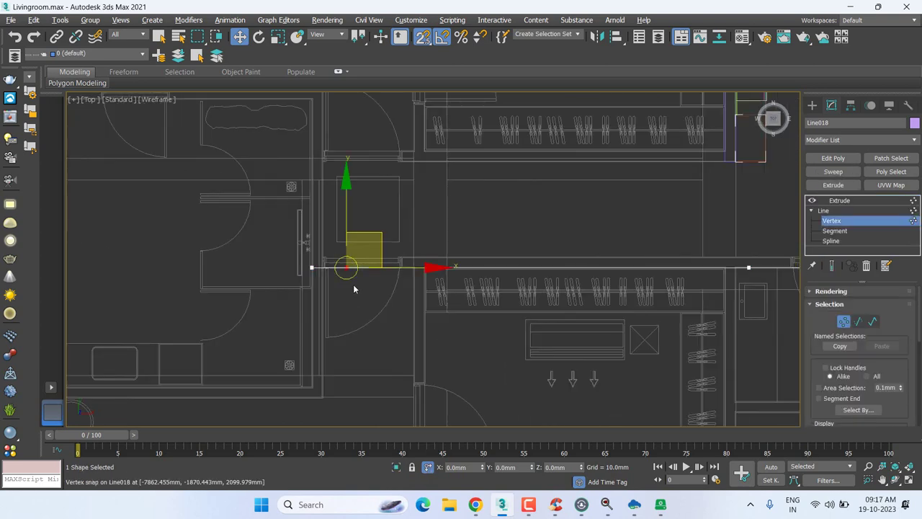
pyautogui.scroll(1, 353, 284)
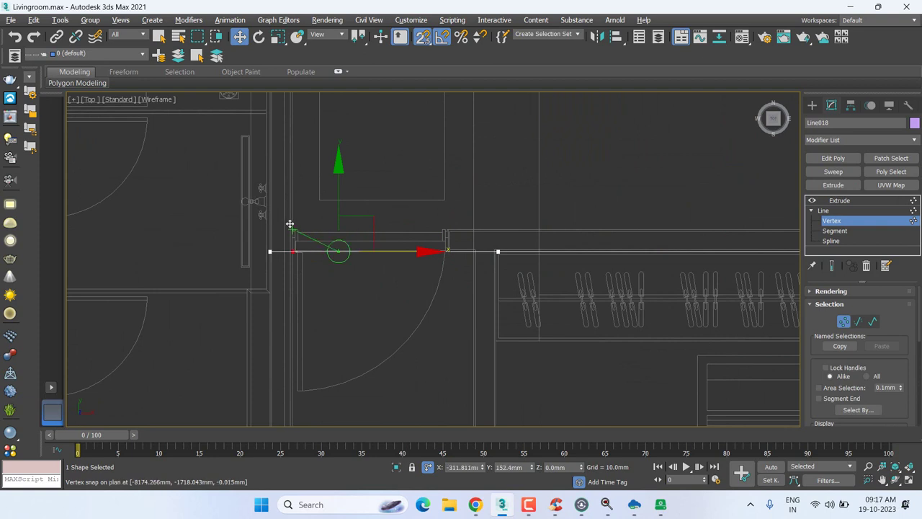
pyautogui.moveTo(406, 312)
pyautogui.mouseDown()
pyautogui.moveTo(541, 239)
pyautogui.moveTo(445, 225)
pyautogui.mouseUp()
# - Snap-move the vertices along X onto the plan's wall edge, corner and doorway edge
pyautogui.scroll(2, 463, 252)
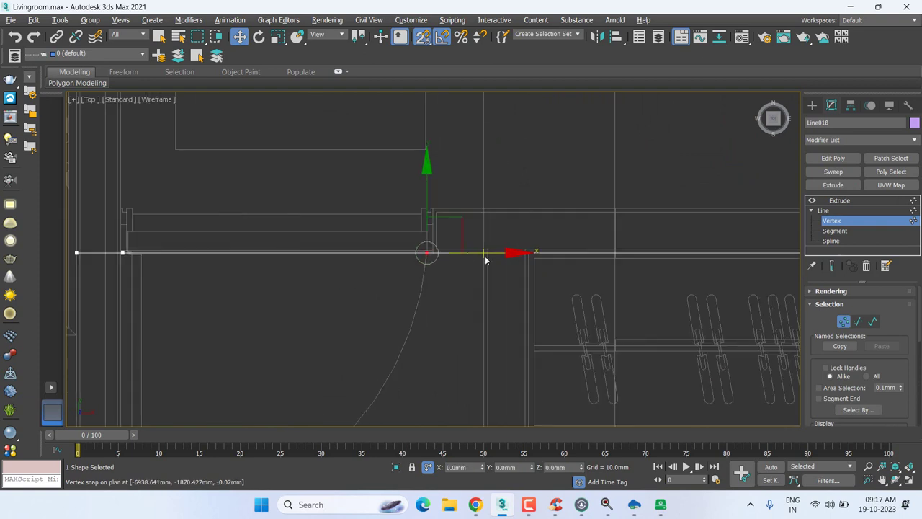
pyautogui.click(397, 270)
pyautogui.hotkey('ctrl', 'z')
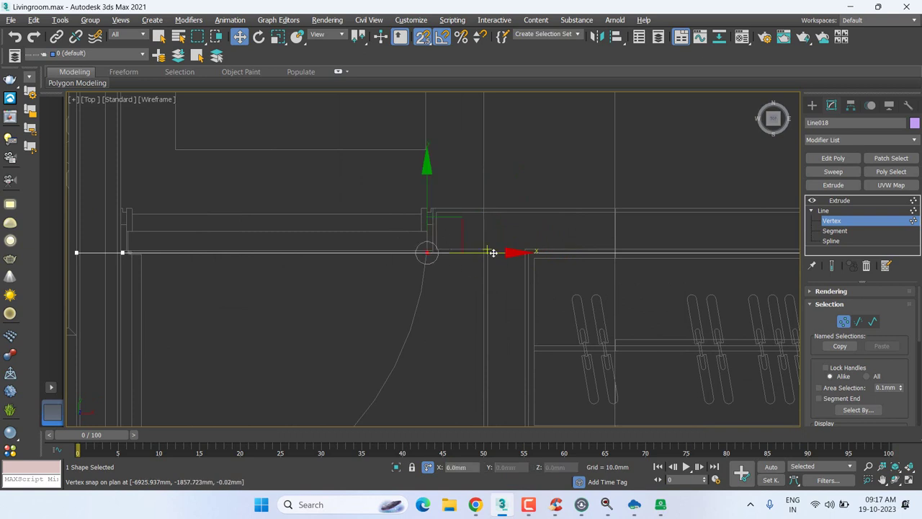
pyautogui.moveTo(437, 203); pyautogui.dragTo(456, 234)
pyautogui.moveTo(456, 234)
pyautogui.mouseDown(button='middle')
pyautogui.moveTo(527, 262)
pyautogui.moveTo(793, 266)
pyautogui.mouseUp(button='middle')
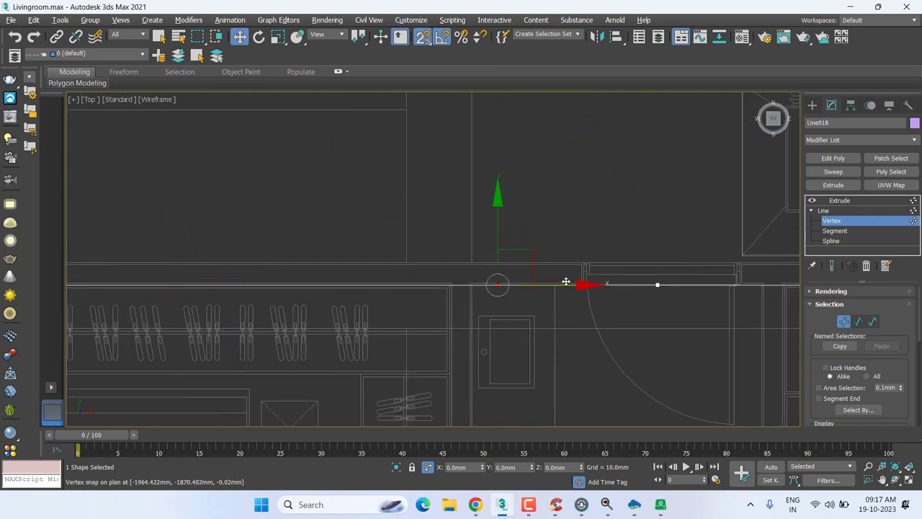
pyautogui.scroll(2, 576, 282)
pyautogui.moveTo(475, 286); pyautogui.dragTo(596, 287)
pyautogui.moveTo(621, 307); pyautogui.dragTo(276, 334, button='middle')
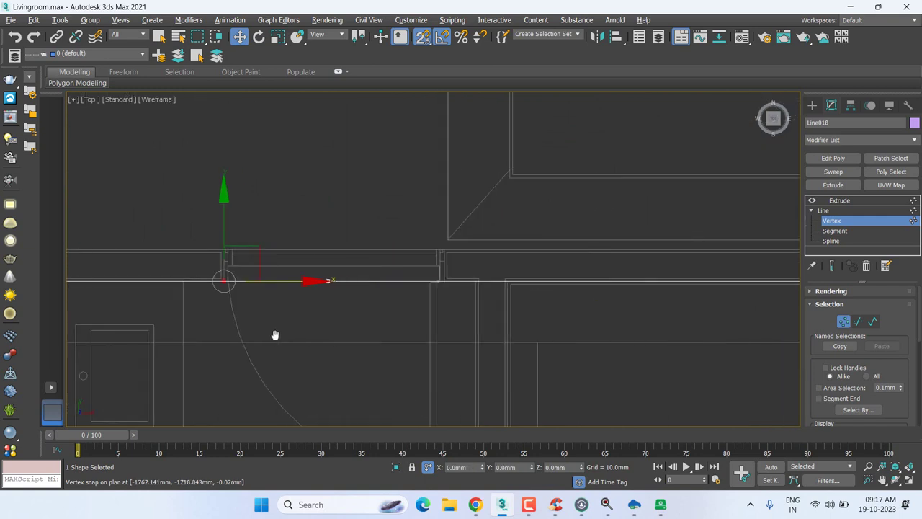
pyautogui.moveTo(328, 272)
pyautogui.mouseDown()
pyautogui.moveTo(422, 288)
pyautogui.moveTo(429, 243)
pyautogui.mouseUp()
# - Select the vertex at the doorway near the wall's right end
pyautogui.scroll(-2, 480, 319)
pyautogui.scroll(-3, 480, 314)
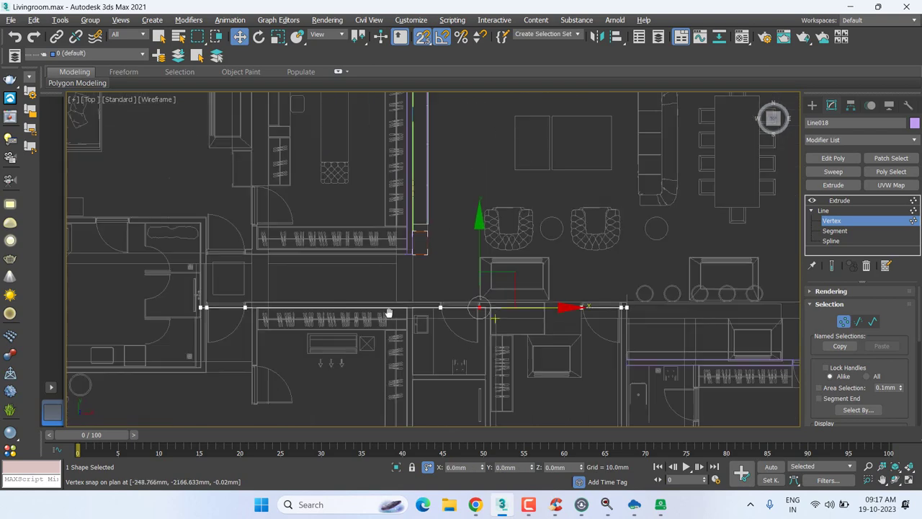
pyautogui.moveTo(480, 315); pyautogui.dragTo(350, 301, button='middle')
pyautogui.scroll(3, 351, 301)
pyautogui.moveTo(350, 301); pyautogui.dragTo(428, 247)
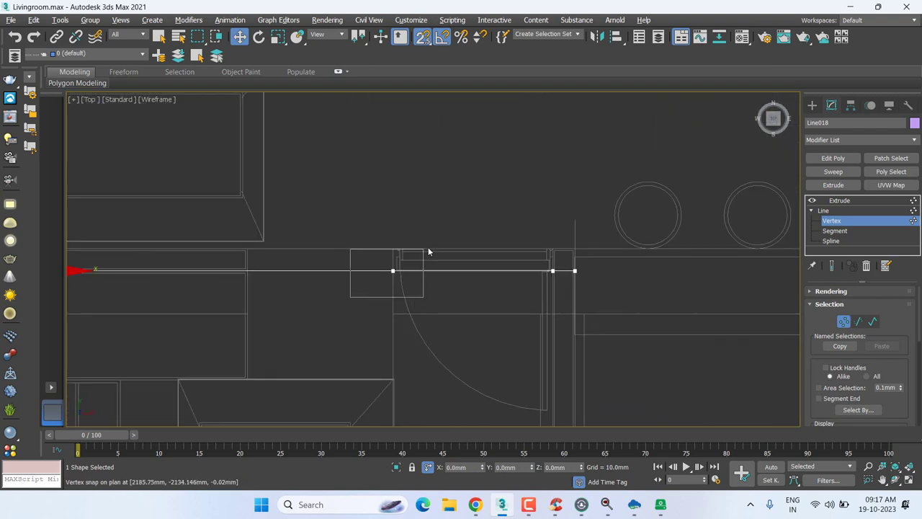
pyautogui.scroll(2, 389, 259)
pyautogui.scroll(2, 379, 238)
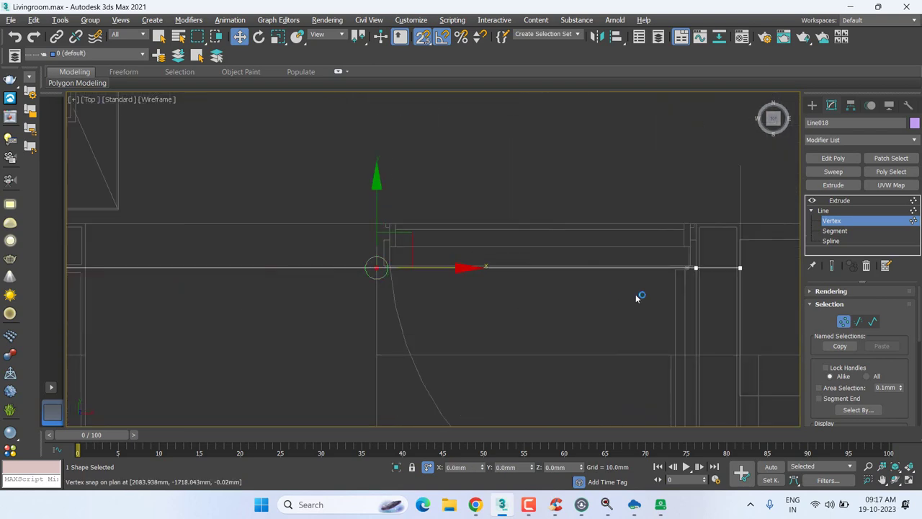
# - Return to the 152.4mm Extrude and frame the whole wall over the plan
pyautogui.click(831, 221)
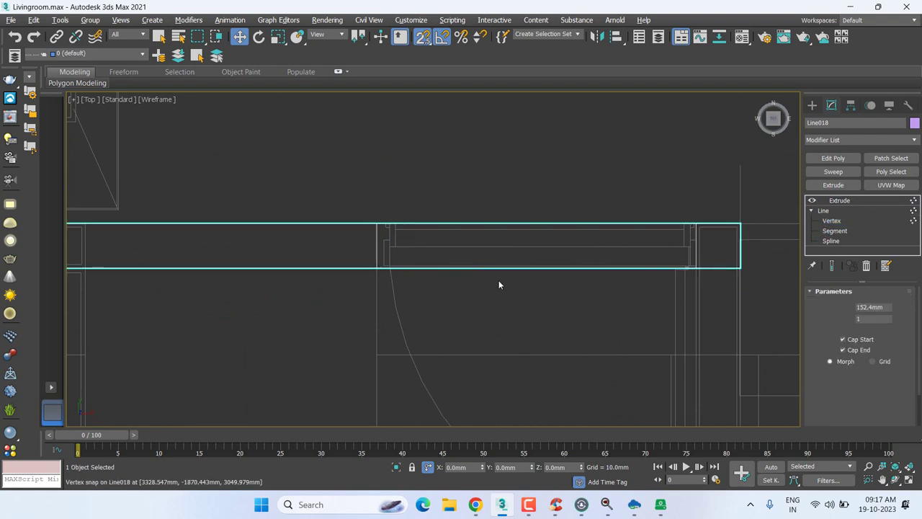
pyautogui.scroll(-2, 491, 275)
pyautogui.scroll(-2, 491, 275)
pyautogui.moveTo(517, 274); pyautogui.dragTo(715, 329, button='middle')
pyautogui.scroll(-2, 714, 330)
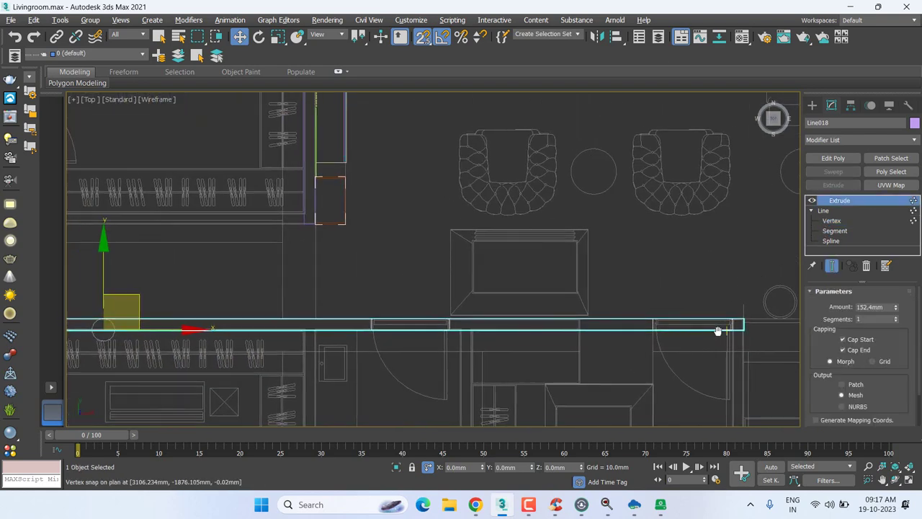
pyautogui.scroll(-2, 715, 330)
pyautogui.scroll(-2, 714, 330)
pyautogui.scroll(-1, 615, 329)
pyautogui.scroll(-1, 615, 329)
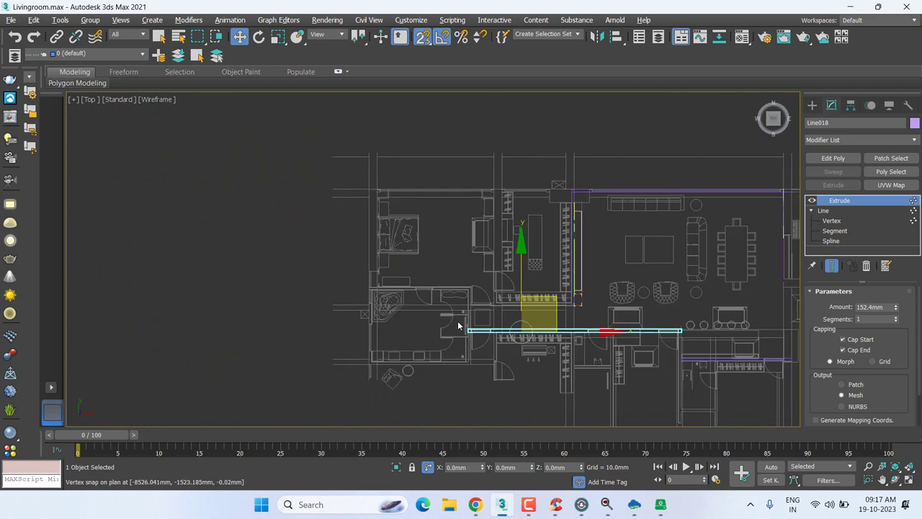
pyautogui.scroll(3, 461, 323)
pyautogui.scroll(1, 533, 310)
pyautogui.scroll(-1, 567, 326)
pyautogui.moveTo(567, 326); pyautogui.dragTo(357, 317, button='middle')
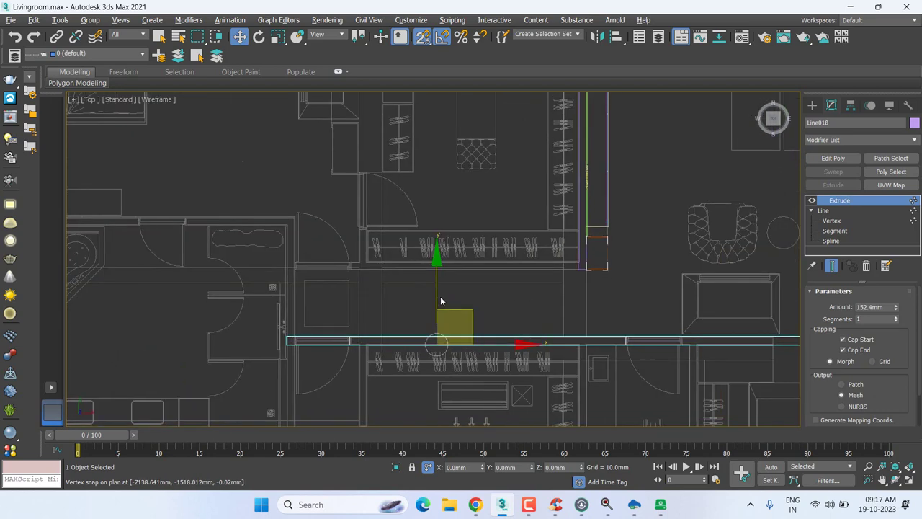
# - Place an independent copy of the wall on the plan's upper wall line
pyautogui.moveTo(437, 293)
pyautogui.mouseDown()
pyautogui.moveTo(594, 266)
pyautogui.moveTo(580, 270)
pyautogui.mouseUp()
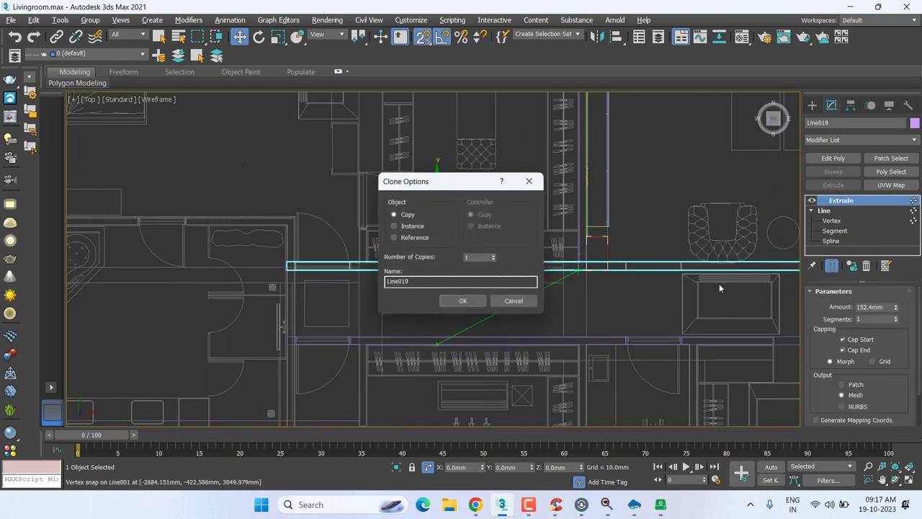
pyautogui.click(463, 300)
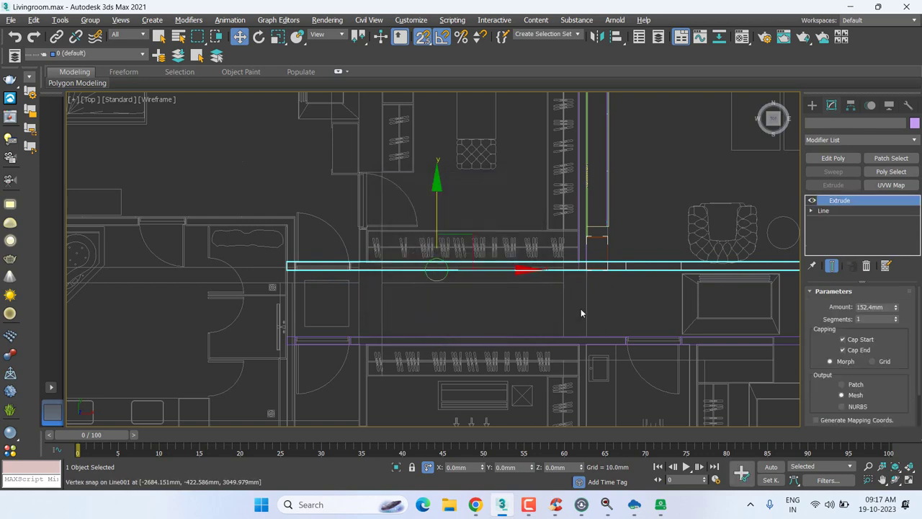
pyautogui.moveTo(603, 305)
pyautogui.keyDown('alt'); pyautogui.mouseDown(button='middle')
pyautogui.moveTo(680, 258)
pyautogui.moveTo(422, 211)
pyautogui.mouseUp(button='middle'); pyautogui.keyUp('alt')
pyautogui.scroll(-2, 679, 257)
# - At the copy's Vertex level, delete the middle and right door-opening vertices
pyautogui.click(812, 212)
pyautogui.click(832, 221)
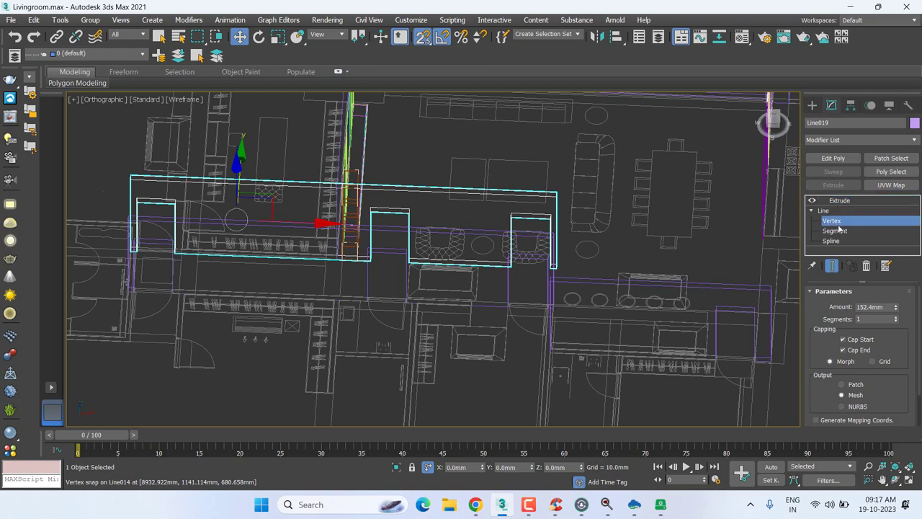
pyautogui.moveTo(356, 285); pyautogui.dragTo(432, 184)
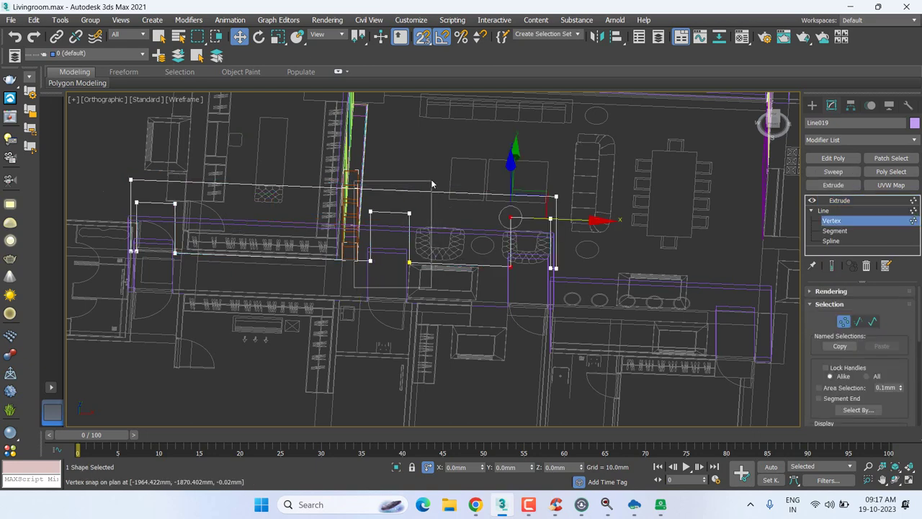
pyautogui.press('Delete')
pyautogui.moveTo(448, 294); pyautogui.dragTo(558, 216)
pyautogui.press('Delete')
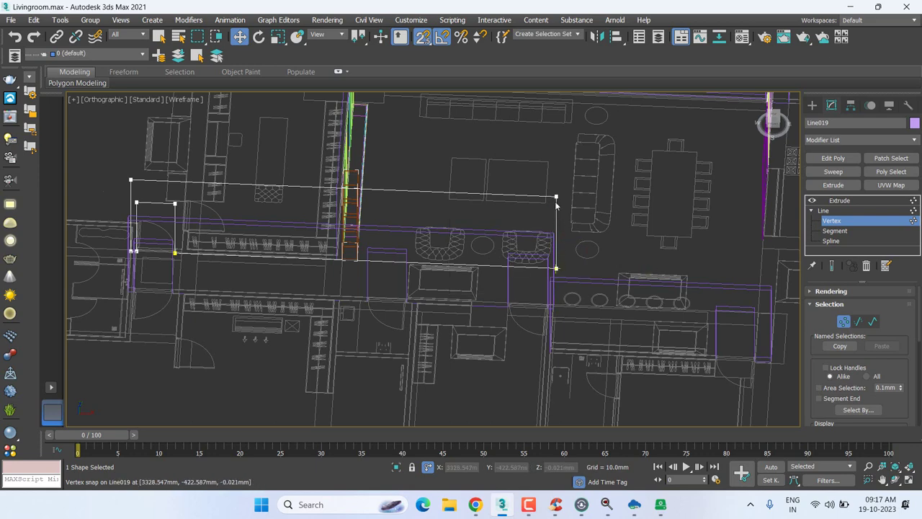
# - In Top view, snap the copy's end vertex left onto the adjoining wall corner
pyautogui.moveTo(504, 332); pyautogui.dragTo(630, 175)
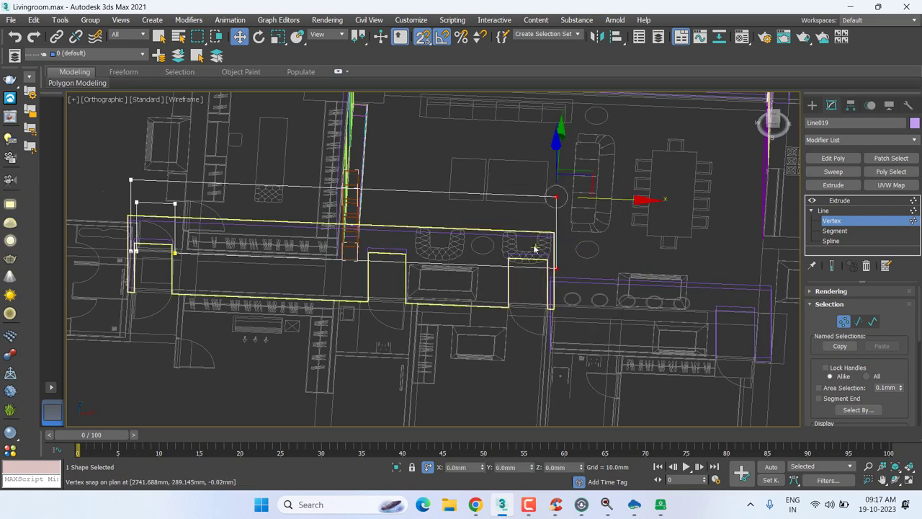
pyautogui.press('t')
pyautogui.scroll(-5, 517, 251)
pyautogui.scroll(-2, 520, 259)
pyautogui.scroll(-3, 523, 266)
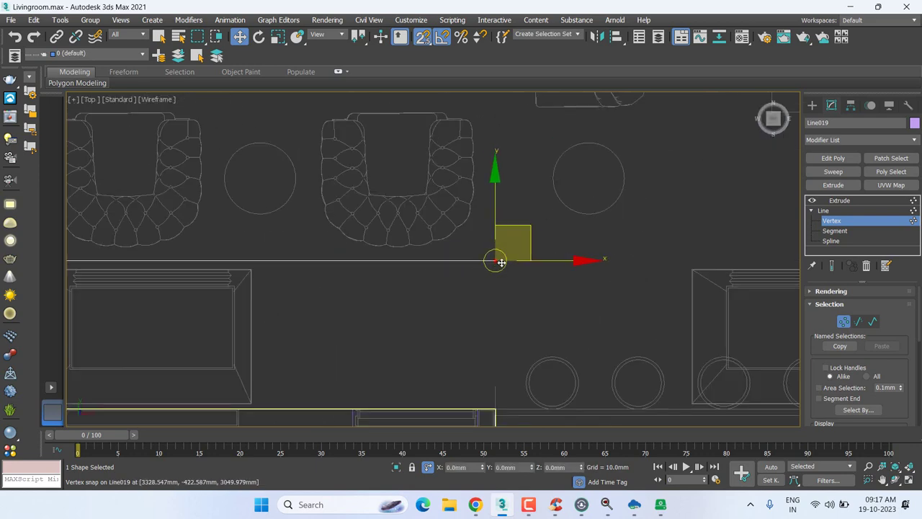
pyautogui.scroll(-3, 526, 274)
pyautogui.moveTo(526, 273); pyautogui.dragTo(665, 206, button='middle')
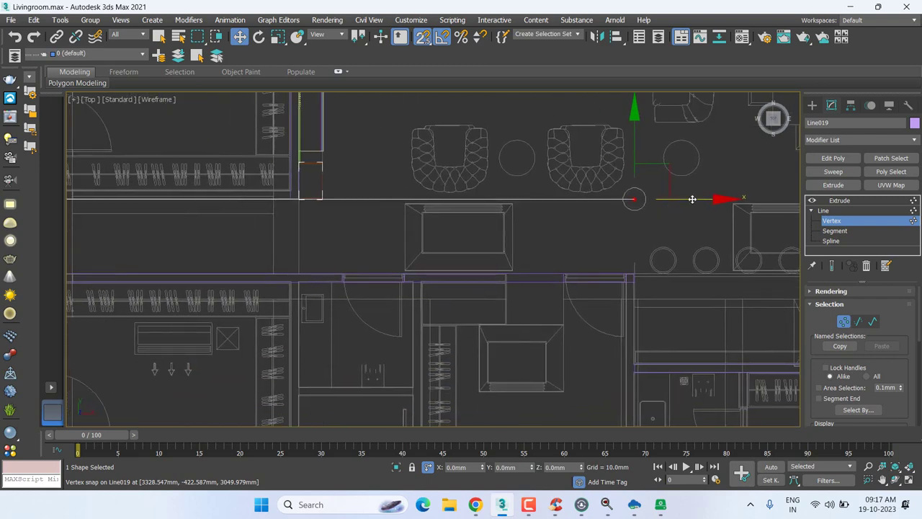
pyautogui.moveTo(691, 200)
pyautogui.mouseDown()
pyautogui.moveTo(302, 196)
pyautogui.moveTo(313, 201)
pyautogui.mouseUp()
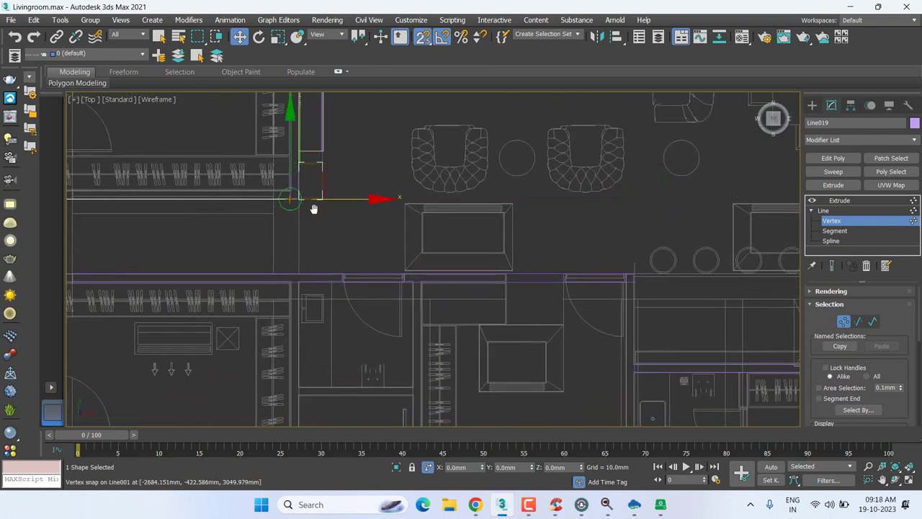
pyautogui.moveTo(313, 206); pyautogui.dragTo(702, 224, button='middle')
# - Return to Extrude and show the purple wall in Perspective view
pyautogui.moveTo(513, 230); pyautogui.dragTo(503, 223, button='middle')
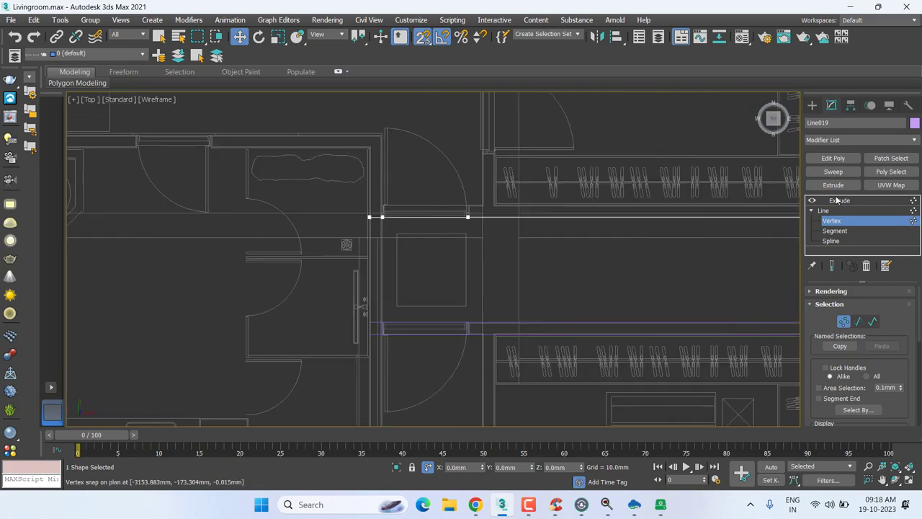
pyautogui.click(839, 200)
pyautogui.moveTo(588, 228)
pyautogui.mouseDown(button='middle')
pyautogui.moveTo(447, 265)
pyautogui.moveTo(463, 261)
pyautogui.moveTo(419, 286)
pyautogui.moveTo(468, 283)
pyautogui.moveTo(412, 274)
pyautogui.moveTo(735, 266)
pyautogui.mouseUp(button='middle')
pyautogui.press('p')
# - Orbit, pan and zoom the Perspective view to inspect the walls and door openings
pyautogui.scroll(-1, 496, 284)
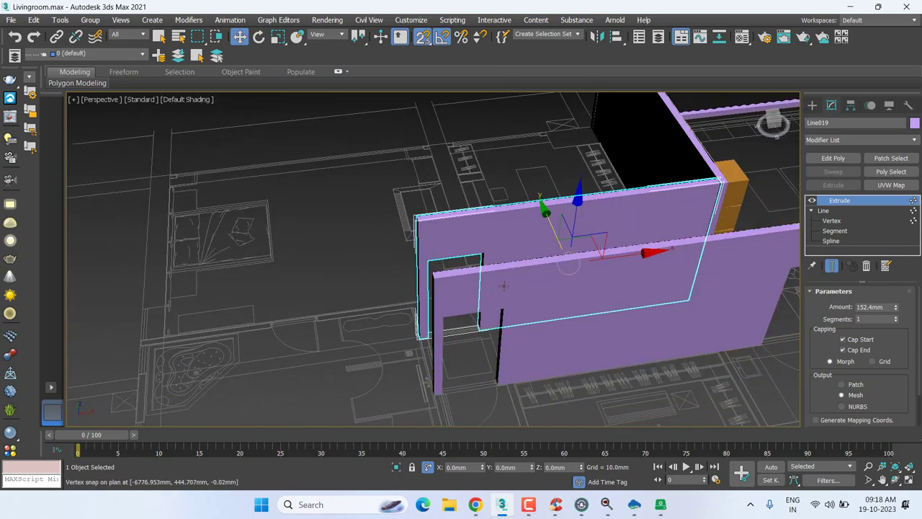
pyautogui.scroll(-4, 381, 303)
pyautogui.keyDown('alt'); pyautogui.moveTo(380, 302); pyautogui.dragTo(525, 205, button='middle'); pyautogui.keyUp('alt')
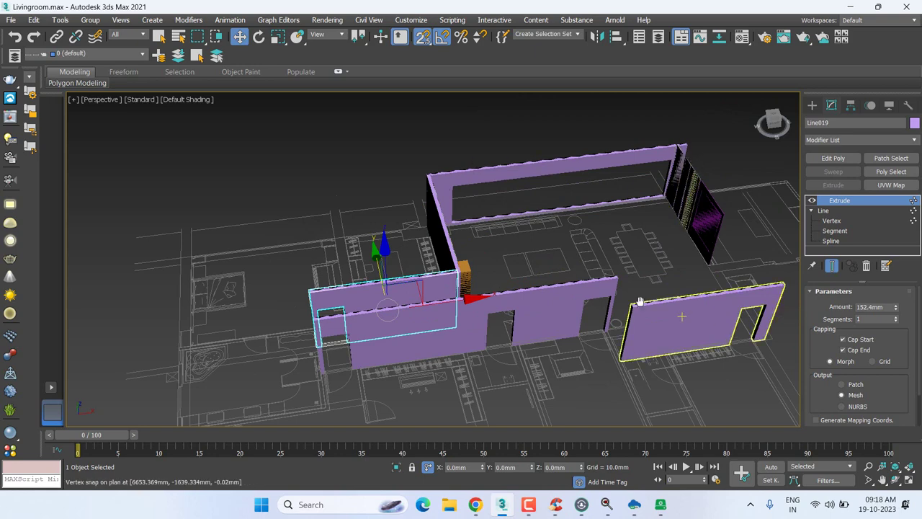
pyautogui.moveTo(679, 312); pyautogui.dragTo(515, 256, button='middle')
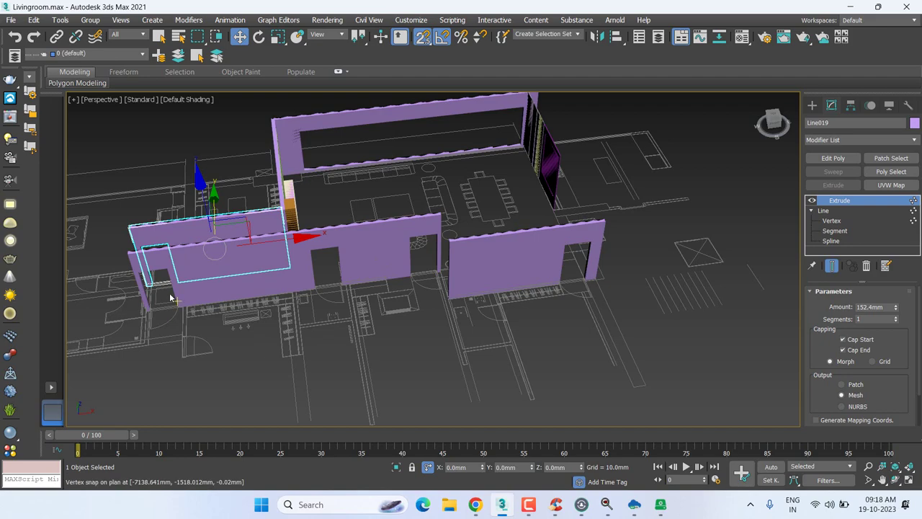
pyautogui.scroll(5, 172, 288)
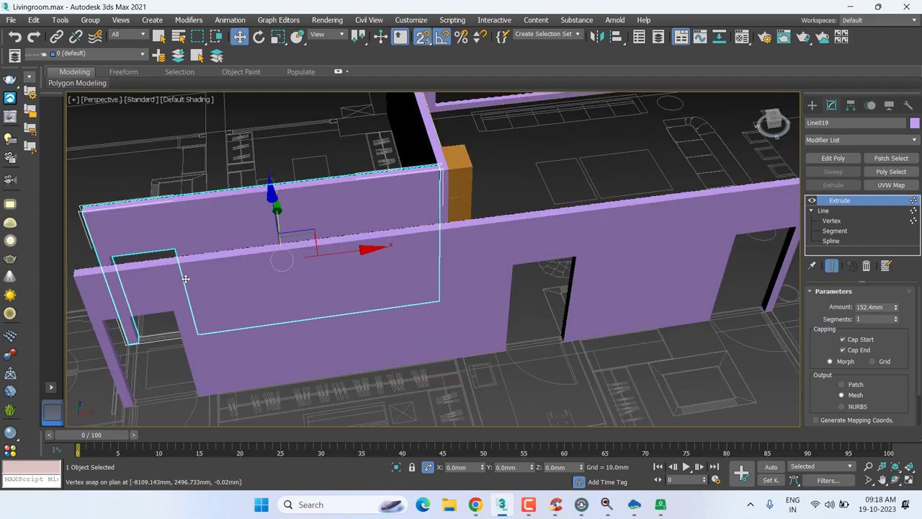
pyautogui.keyDown('alt'); pyautogui.moveTo(435, 209); pyautogui.dragTo(424, 254, button='middle'); pyautogui.keyUp('alt')
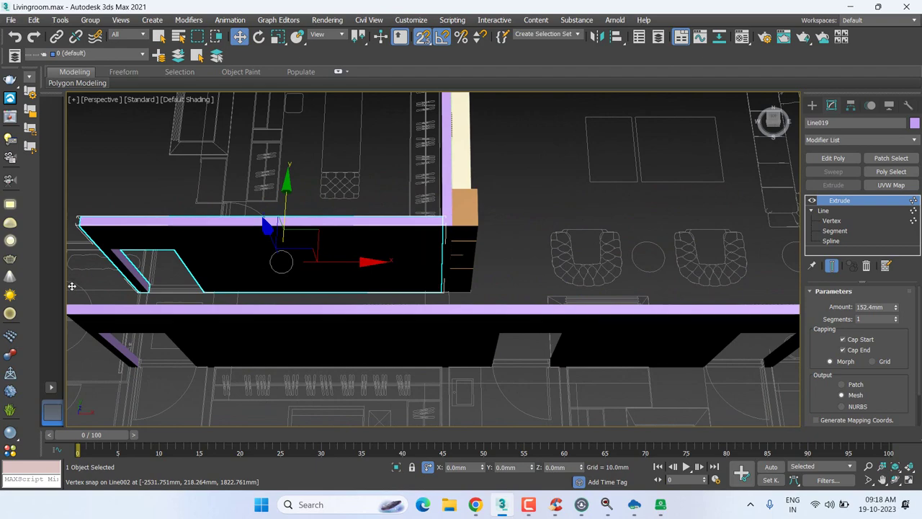
pyautogui.scroll(-3, 276, 260)
pyautogui.moveTo(654, 345)
pyautogui.keyDown('alt'); pyautogui.mouseDown(button='middle')
pyautogui.moveTo(189, 331)
pyautogui.moveTo(282, 345)
pyautogui.mouseUp(button='middle'); pyautogui.keyUp('alt')
# - Switch to Top wireframe and place a snapped copy of the wall on the plan's left side
pyautogui.press('t')
pyautogui.press('F3')
pyautogui.scroll(-3, 418, 320)
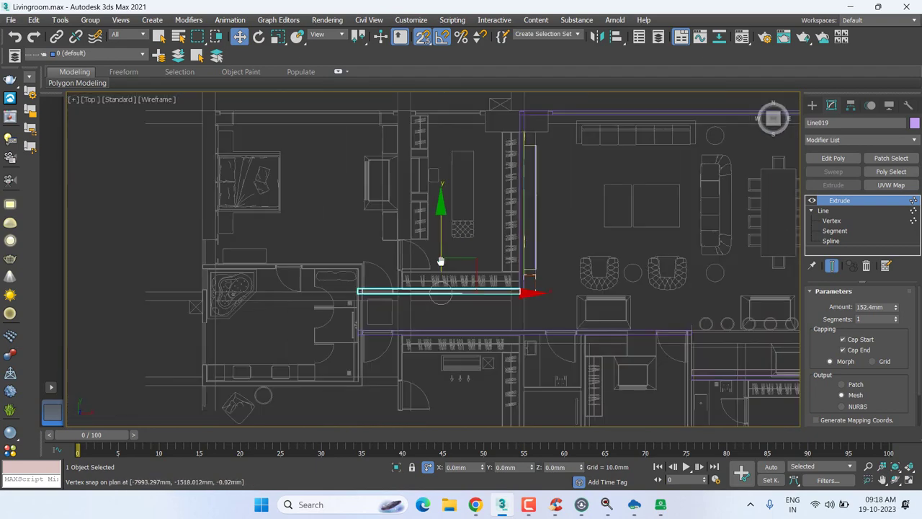
pyautogui.moveTo(417, 320); pyautogui.dragTo(421, 216, button='middle')
pyautogui.scroll(-2, 651, 225)
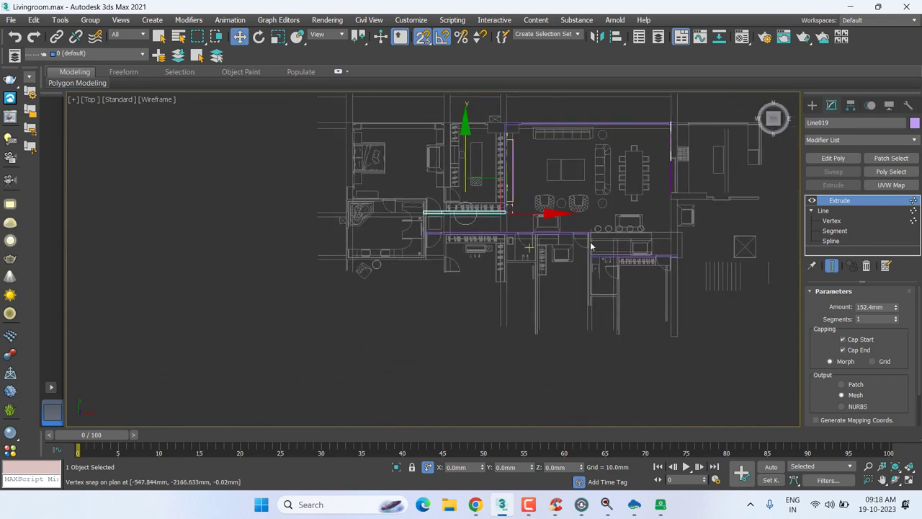
pyautogui.moveTo(580, 247); pyautogui.dragTo(500, 209, button='middle')
pyautogui.scroll(3, 415, 184)
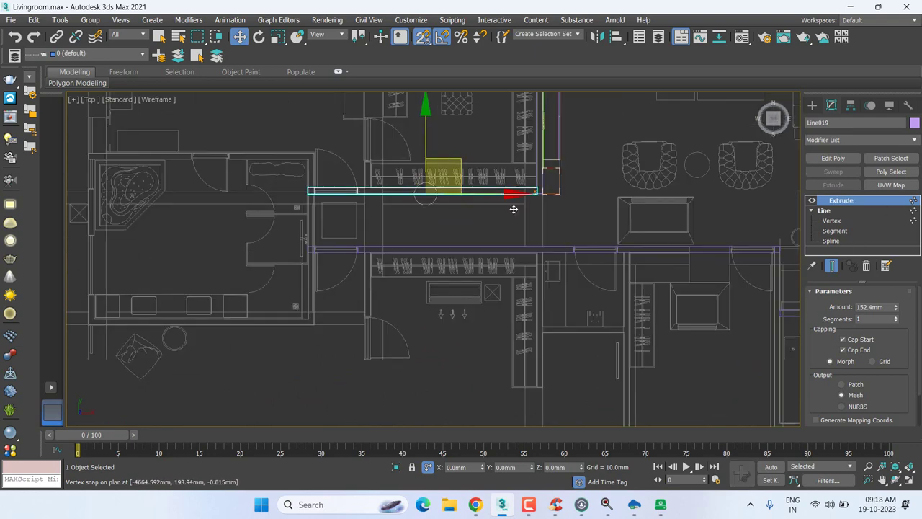
pyautogui.moveTo(425, 192); pyautogui.dragTo(295, 226)
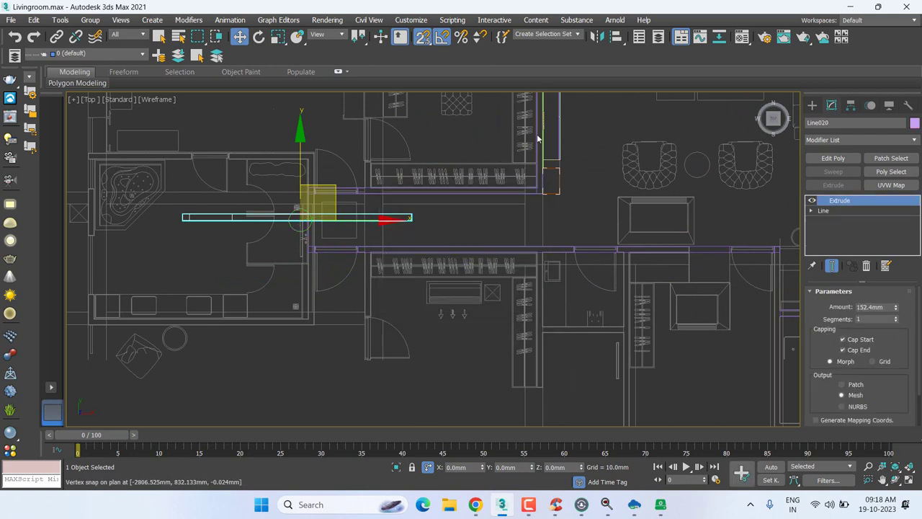
# - At Line020's Vertex level, snap the two end vertices onto the lower-left corner
pyautogui.click(812, 211)
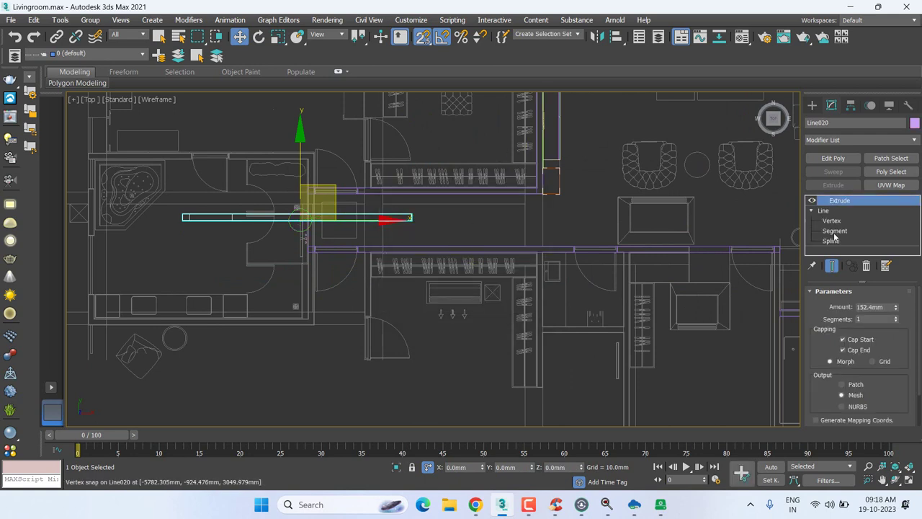
pyautogui.click(838, 221)
pyautogui.moveTo(308, 257)
pyautogui.keyDown('alt'); pyautogui.mouseDown(button='middle')
pyautogui.moveTo(329, 212)
pyautogui.moveTo(85, 265)
pyautogui.mouseUp(button='middle'); pyautogui.keyUp('alt')
pyautogui.press('1')
pyautogui.moveTo(85, 264)
pyautogui.mouseDown()
pyautogui.moveTo(296, 215)
pyautogui.moveTo(139, 322)
pyautogui.mouseUp()
pyautogui.moveTo(180, 300); pyautogui.dragTo(148, 309)
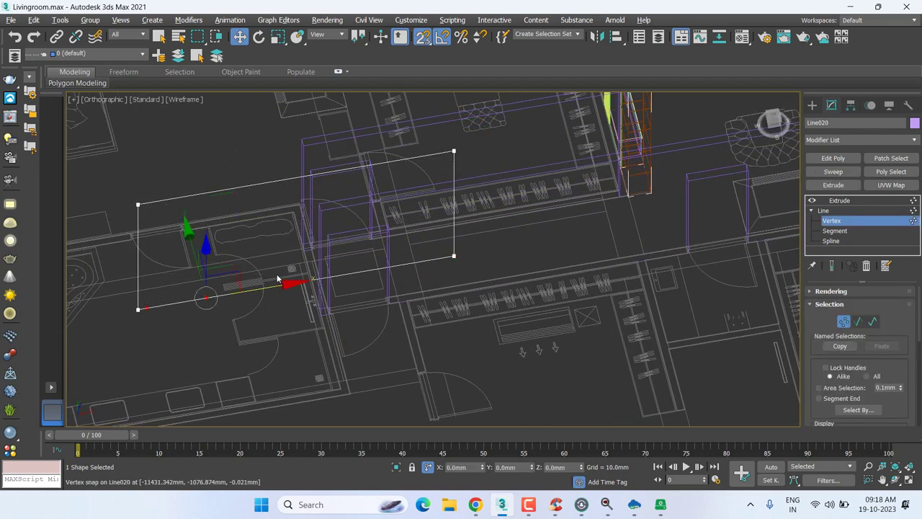
pyautogui.click(277, 274)
# - Return to Extrude and rotate the copy 90° about Z to run vertically
pyautogui.click(844, 202)
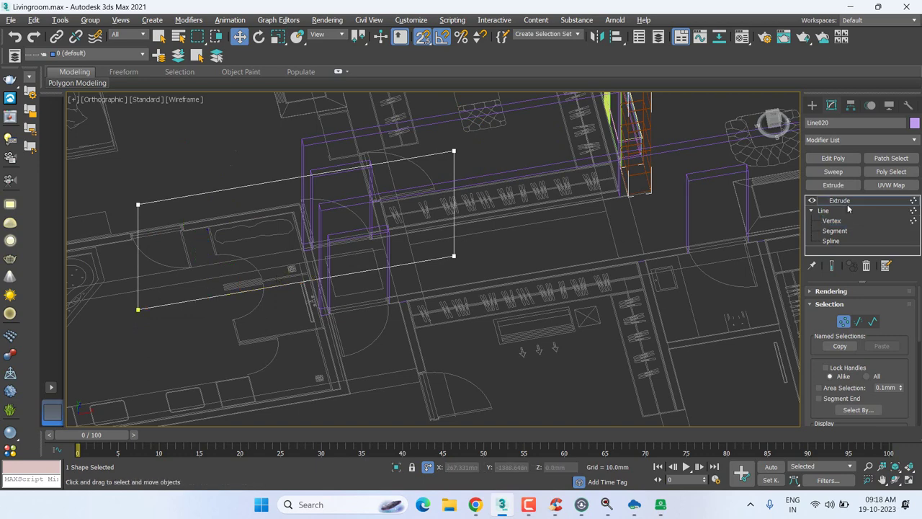
pyautogui.press('t')
pyautogui.scroll(-5, 544, 209)
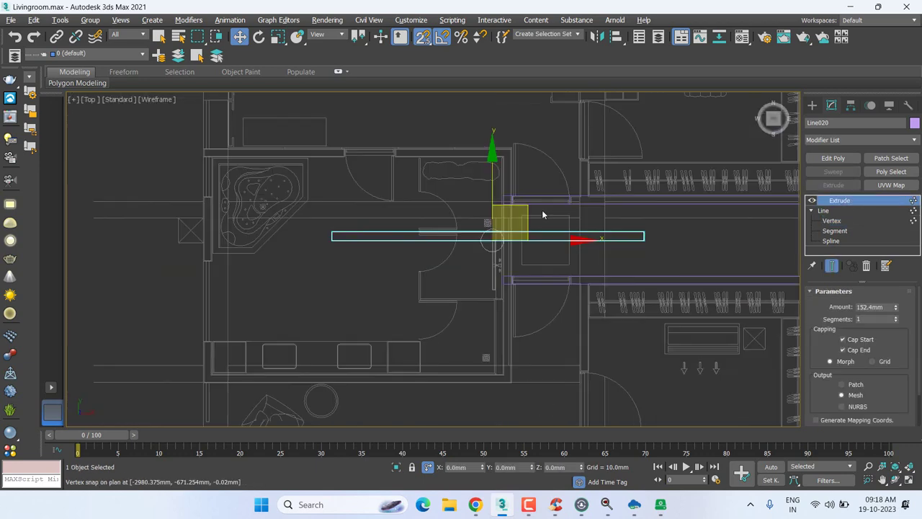
pyautogui.scroll(-2, 543, 211)
pyautogui.press('e')
pyautogui.moveTo(556, 170); pyautogui.dragTo(567, 174)
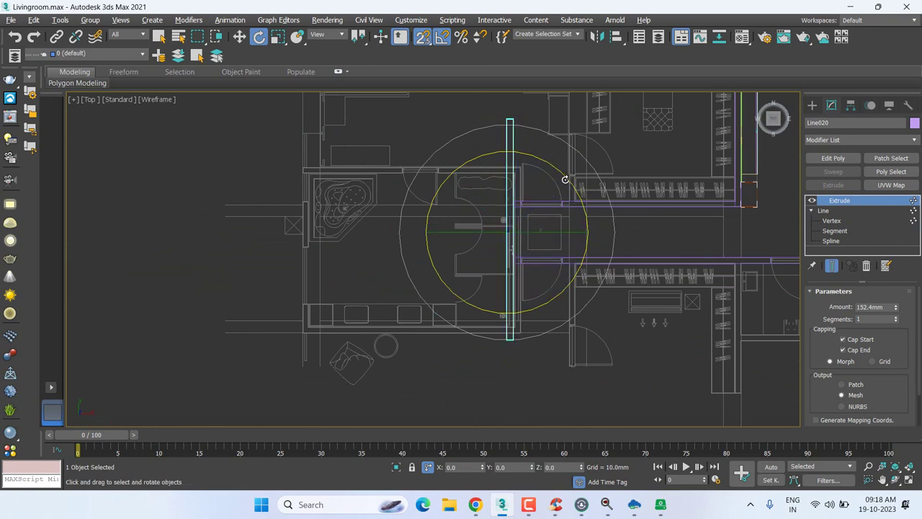
# - Snap-move the vertical wall down so its top end meets the corridor wall
pyautogui.press('w')
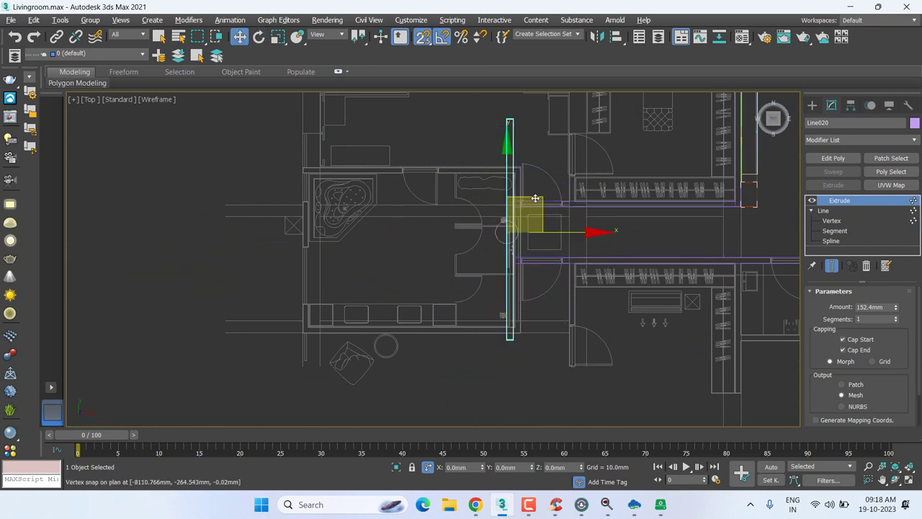
pyautogui.moveTo(533, 203); pyautogui.dragTo(536, 255)
pyautogui.scroll(5, 536, 255)
pyautogui.moveTo(495, 112); pyautogui.dragTo(492, 151, button='middle')
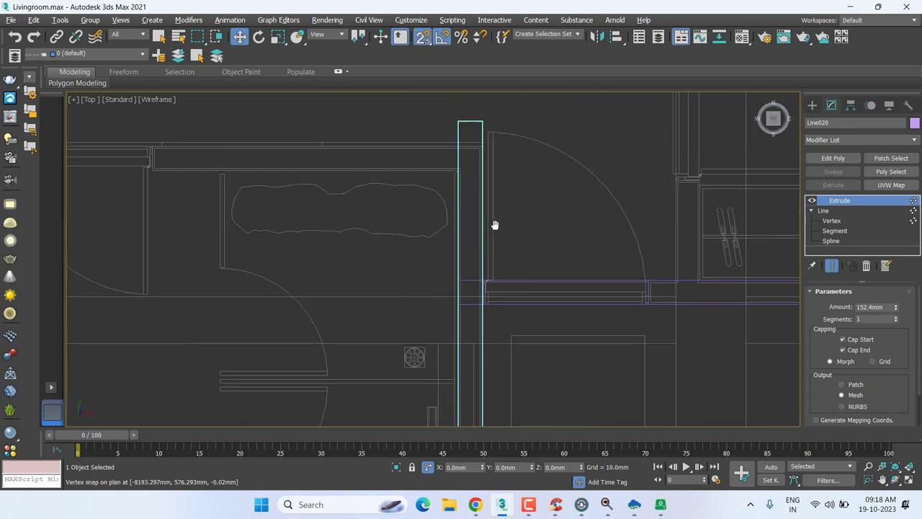
pyautogui.press('c')
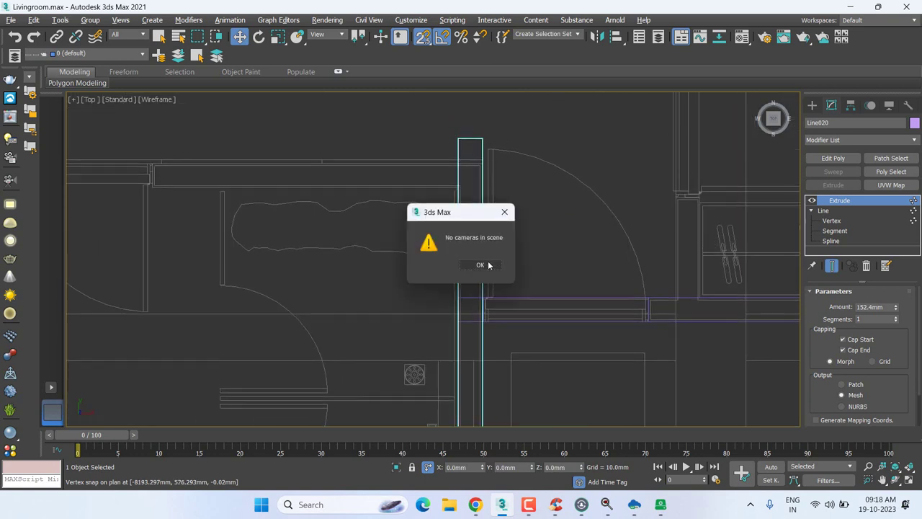
pyautogui.press('Return')
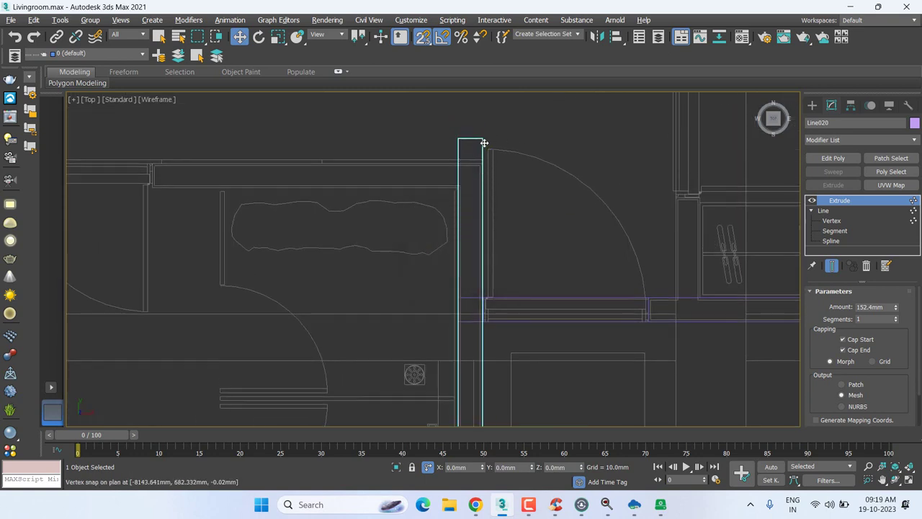
pyautogui.moveTo(482, 138); pyautogui.dragTo(479, 325)
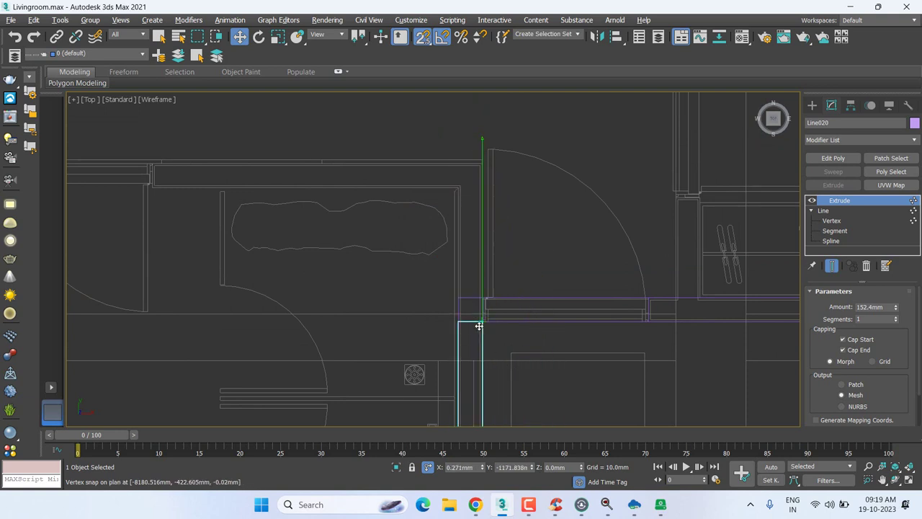
pyautogui.scroll(-3, 479, 326)
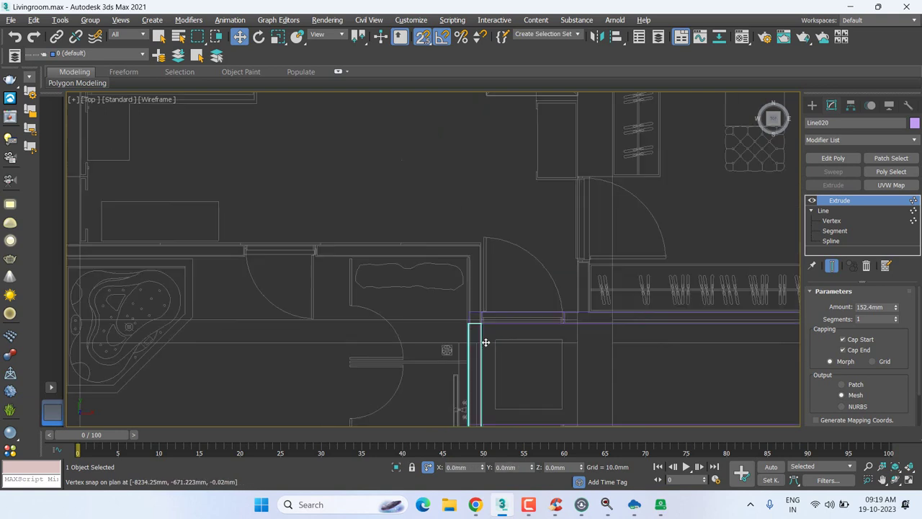
# - Snap the bottom vertex up onto Line018 and return to Extrude
pyautogui.click(845, 222)
pyautogui.scroll(-3, 484, 237)
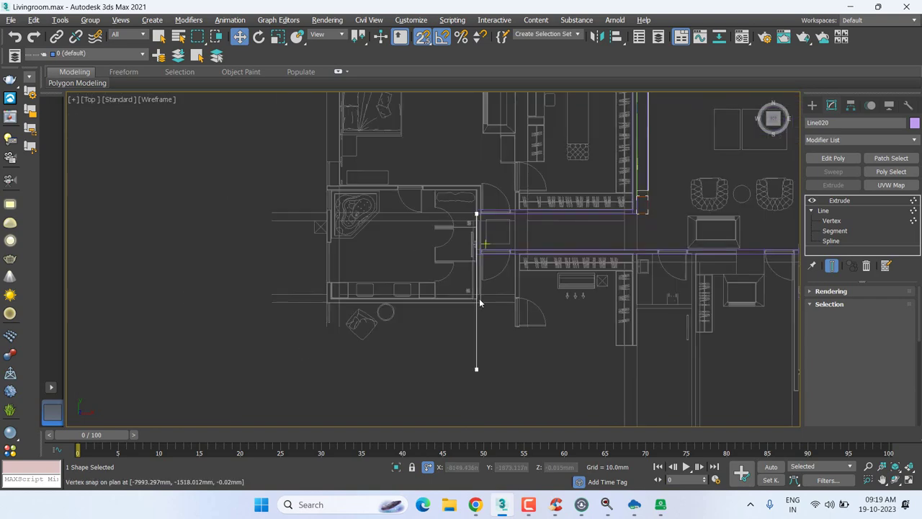
pyautogui.scroll(-3, 464, 375)
pyautogui.click(477, 343)
pyautogui.scroll(4, 477, 322)
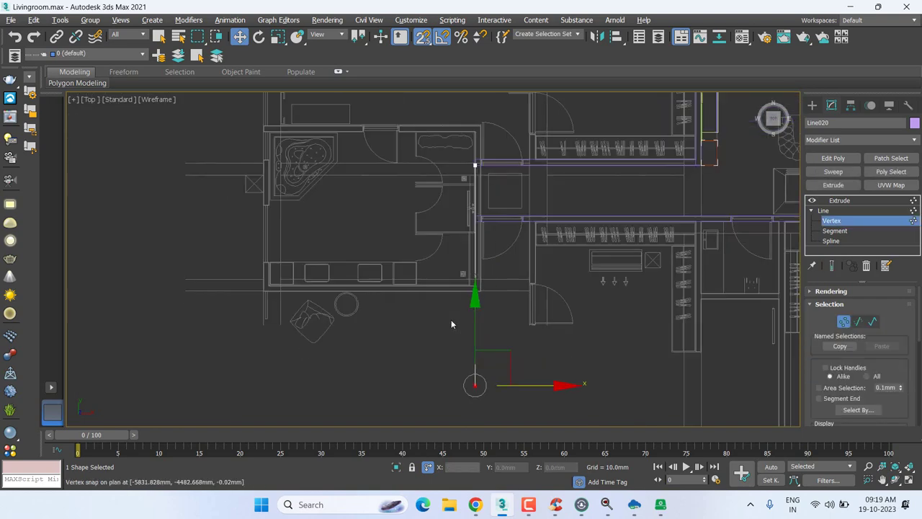
pyautogui.moveTo(479, 273); pyautogui.dragTo(475, 216)
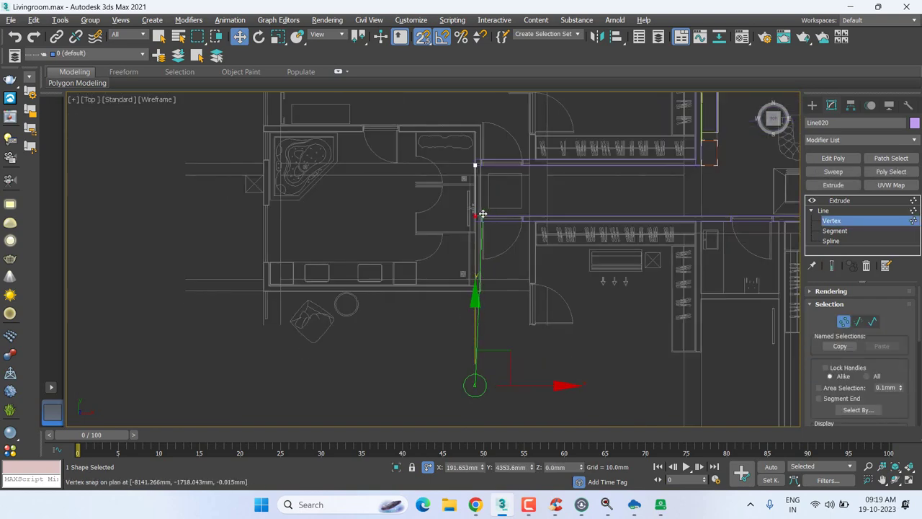
pyautogui.click(860, 201)
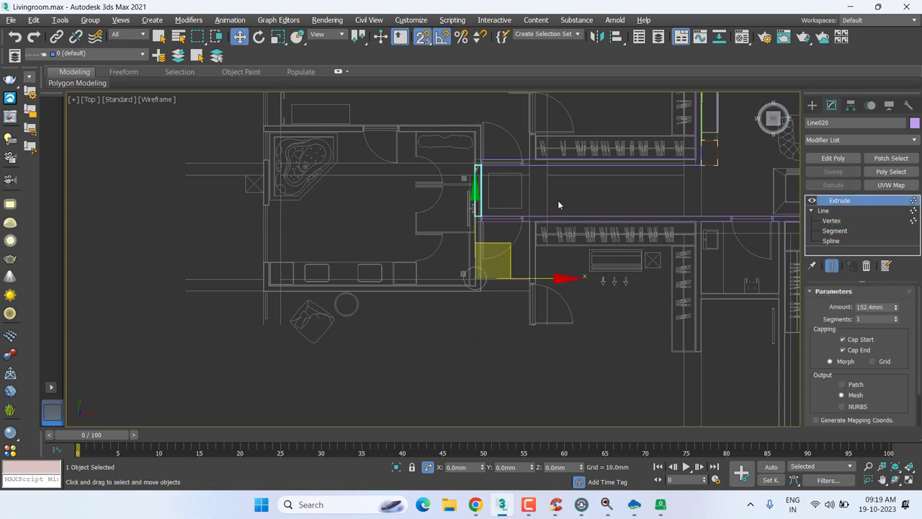
pyautogui.moveTo(557, 200); pyautogui.dragTo(186, 221, button='middle')
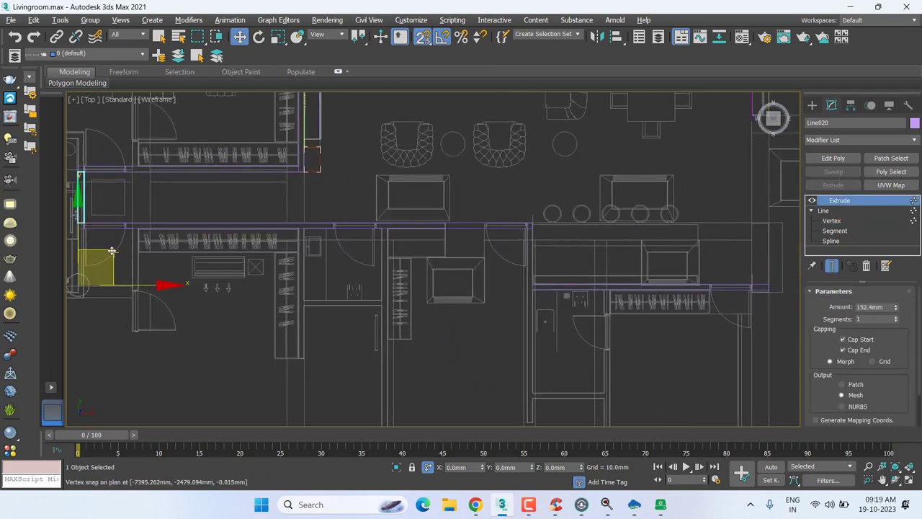
# - Copy the short wall further right as Line021 and snap it into alignment
pyautogui.moveTo(80, 285)
pyautogui.mouseDown()
pyautogui.moveTo(510, 329)
pyautogui.moveTo(534, 342)
pyautogui.mouseUp()
pyautogui.click(463, 300)
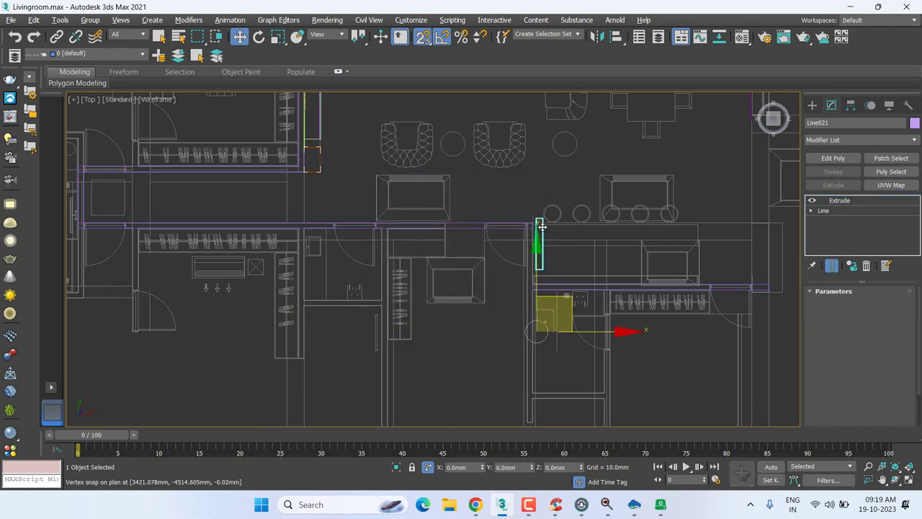
pyautogui.scroll(5, 544, 216)
pyautogui.moveTo(544, 202); pyautogui.dragTo(519, 238)
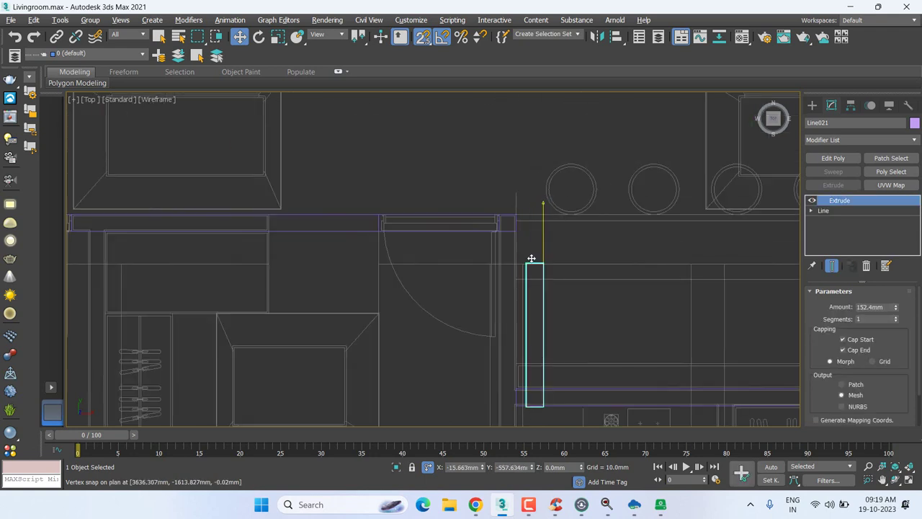
# - Snap Line021's end vertex along Y to the adjacent wall, then view it in Perspective
pyautogui.click(816, 212)
pyautogui.press('1')
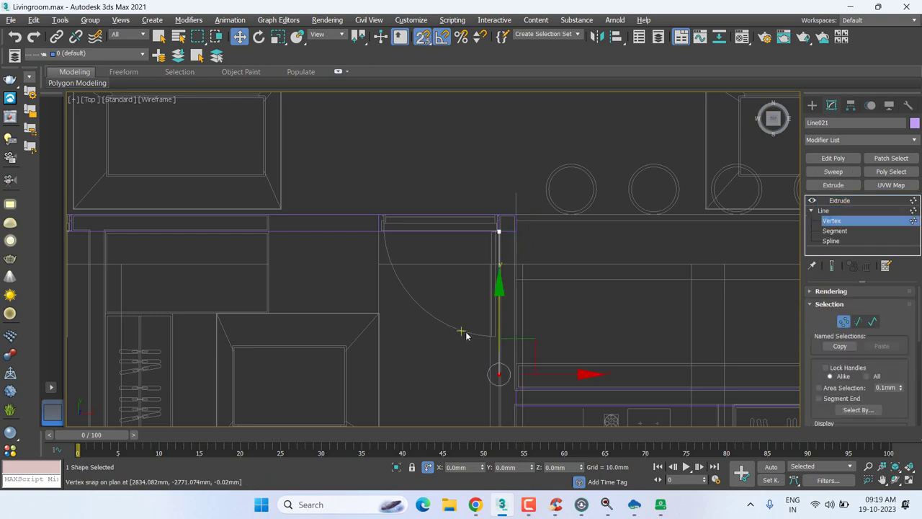
pyautogui.moveTo(462, 364); pyautogui.dragTo(480, 263, button='middle')
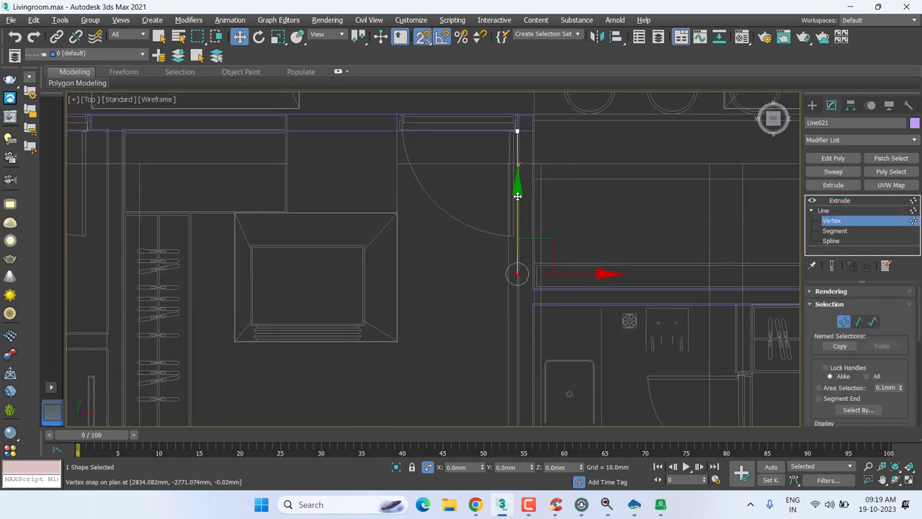
pyautogui.moveTo(517, 195)
pyautogui.mouseDown()
pyautogui.moveTo(547, 319)
pyautogui.moveTo(538, 307)
pyautogui.mouseUp()
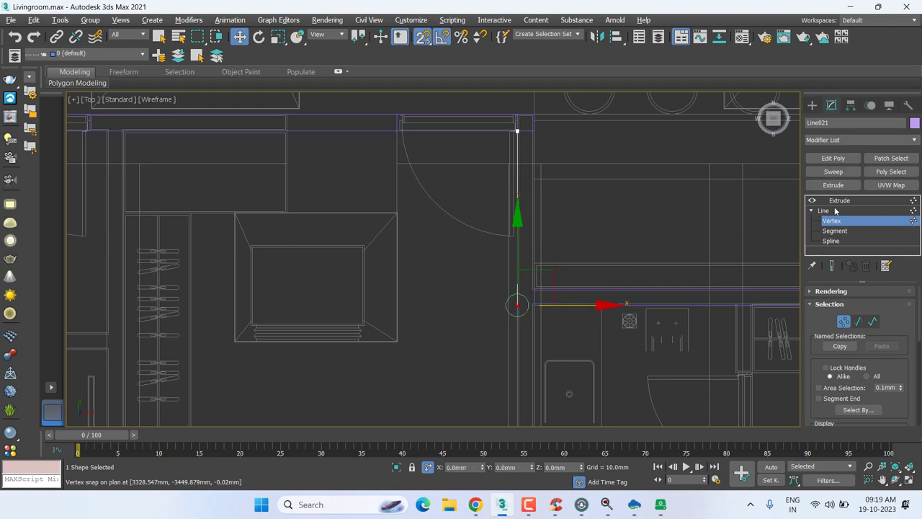
pyautogui.click(838, 202)
pyautogui.moveTo(576, 242); pyautogui.dragTo(548, 298, button='middle')
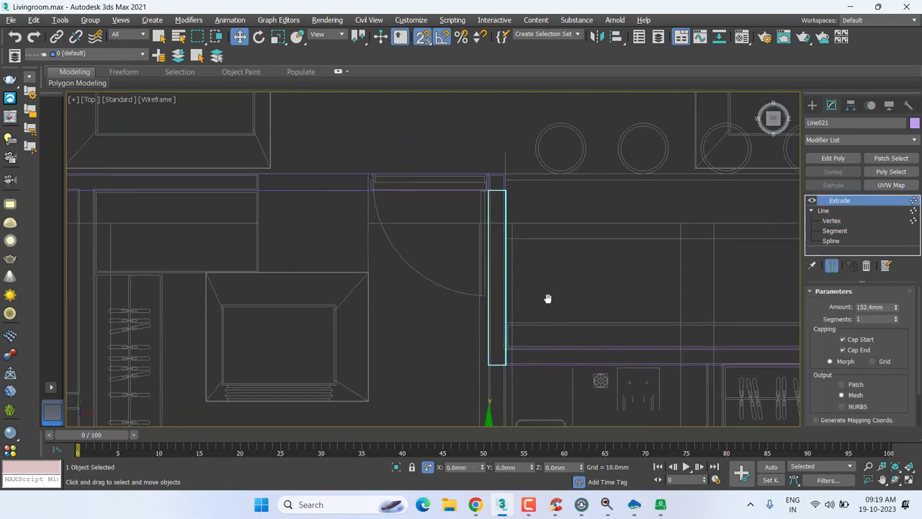
pyautogui.press('p')
pyautogui.press('z')
pyautogui.moveTo(547, 337)
pyautogui.keyDown('alt'); pyautogui.mouseDown(button='middle')
pyautogui.moveTo(610, 302)
pyautogui.moveTo(752, 303)
pyautogui.mouseUp(button='middle'); pyautogui.keyUp('alt')
pyautogui.click(613, 314)
pyautogui.scroll(-3, 612, 314)
pyautogui.scroll(-5, 612, 314)
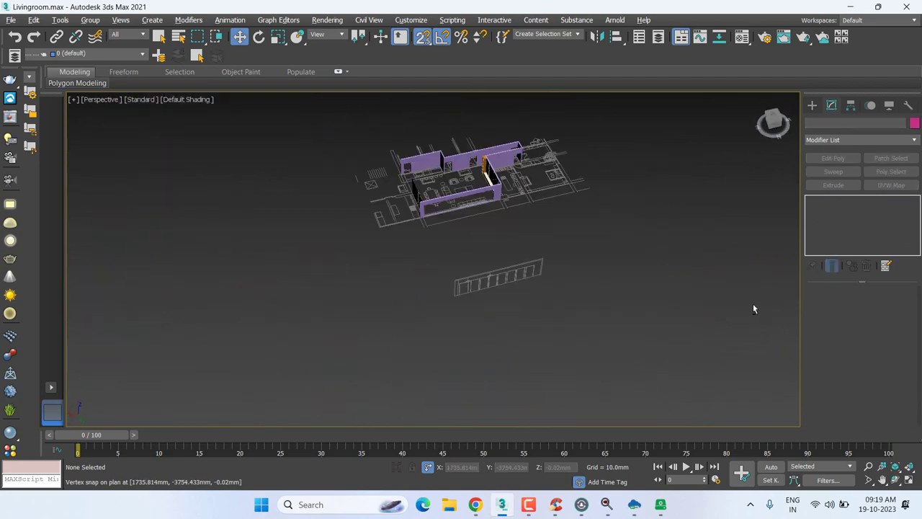
pyautogui.scroll(5, 535, 272)
pyautogui.scroll(3, 580, 295)
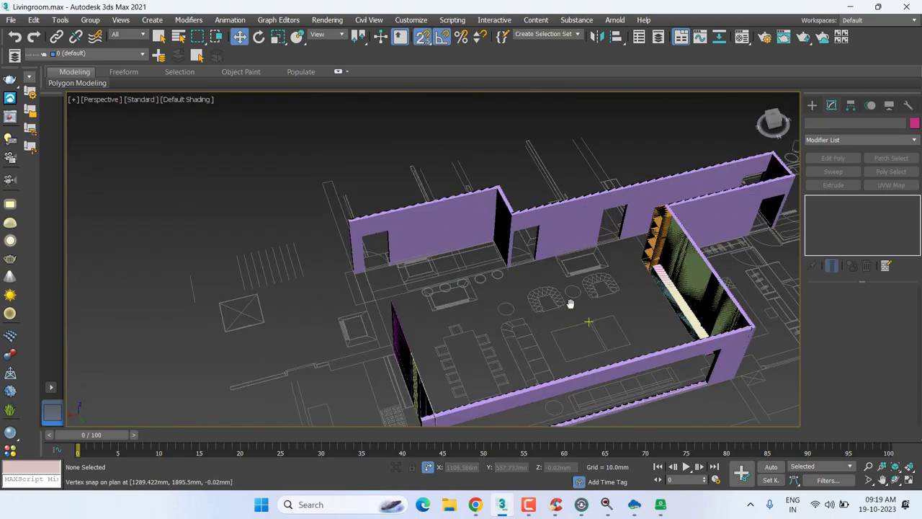
pyautogui.moveTo(569, 302); pyautogui.dragTo(411, 276, button='middle')
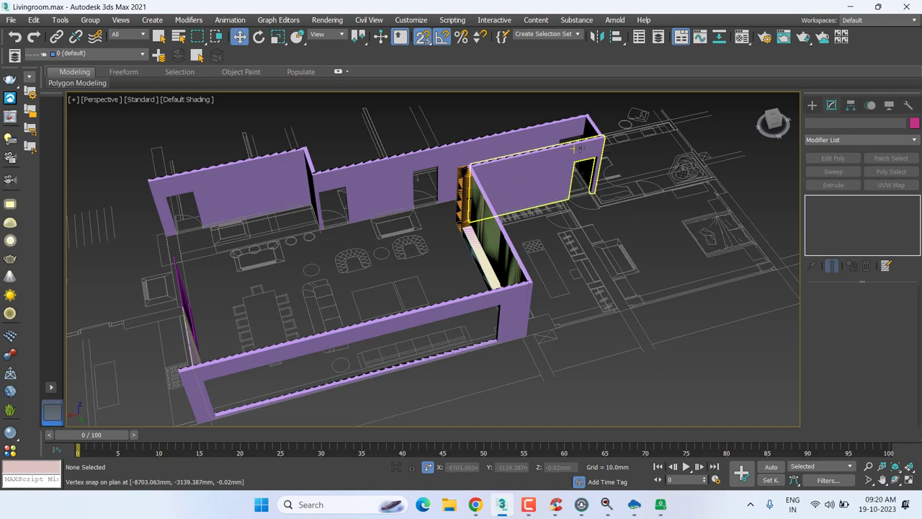
pyautogui.moveTo(131, 247); pyautogui.dragTo(451, 223, button='middle')
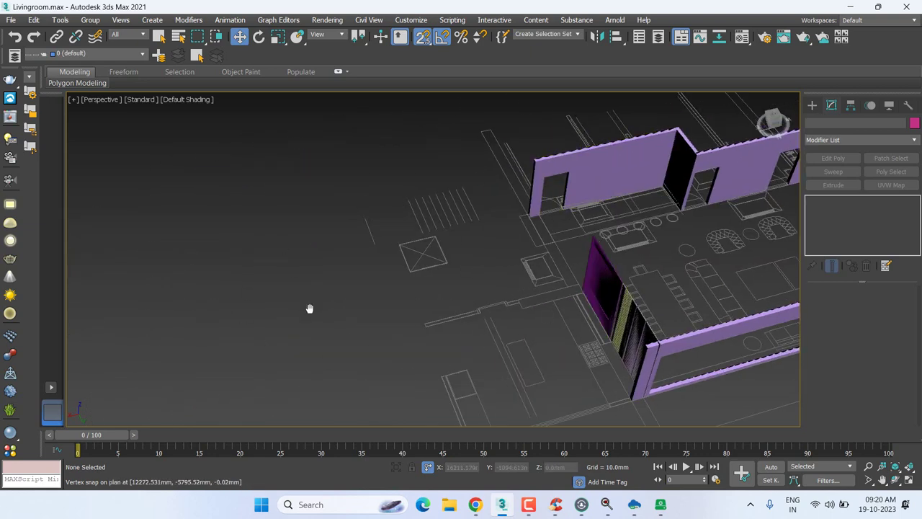
pyautogui.moveTo(310, 308); pyautogui.dragTo(223, 321, button='middle')
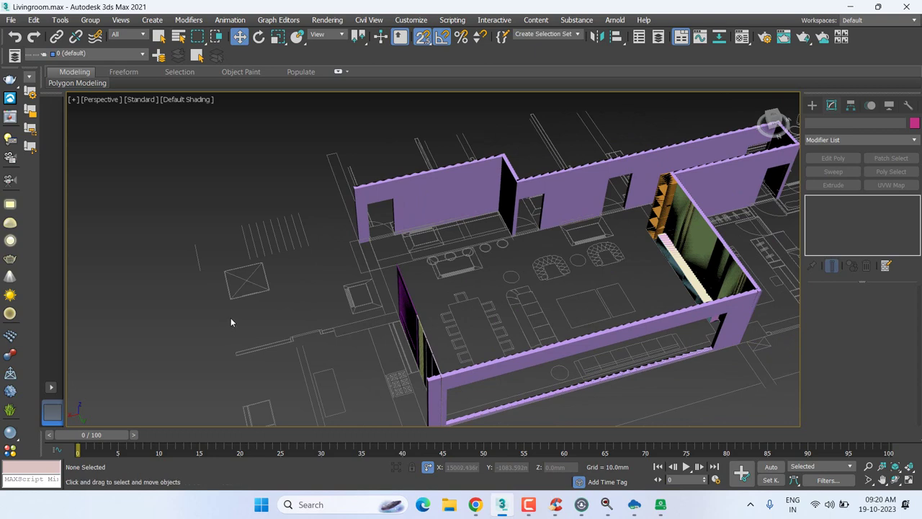
pyautogui.keyDown('alt'); pyautogui.moveTo(229, 323); pyautogui.dragTo(321, 321, button='middle'); pyautogui.keyUp('alt')
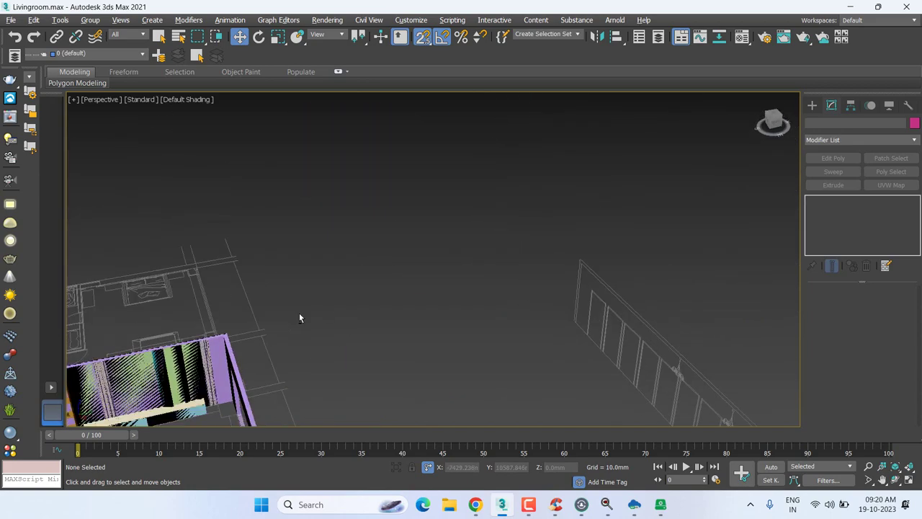
pyautogui.scroll(6, 321, 321)
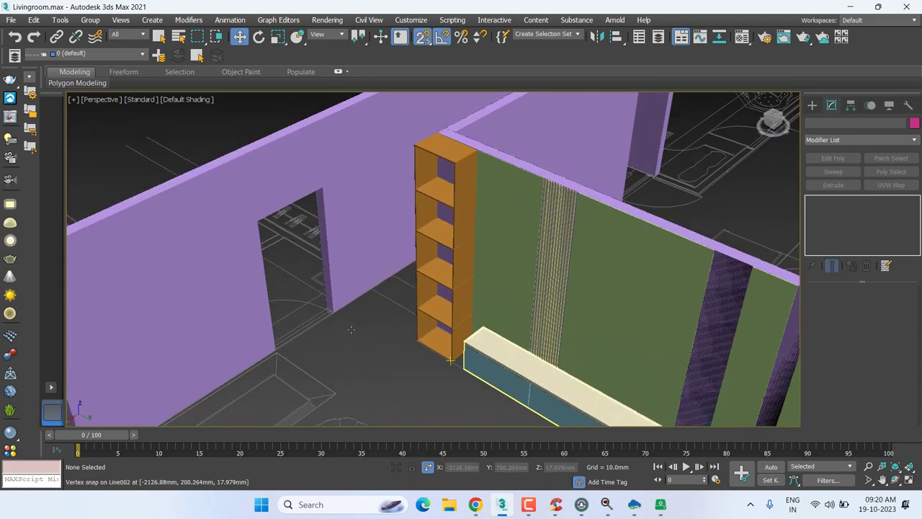
pyautogui.moveTo(316, 346); pyautogui.dragTo(462, 367, button='middle')
pyautogui.scroll(-3, 463, 368)
pyautogui.scroll(-2, 531, 312)
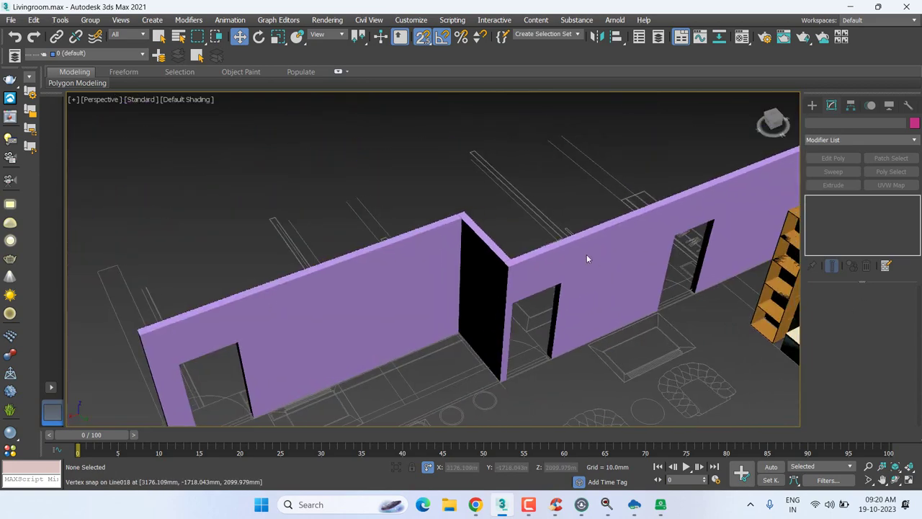
pyautogui.scroll(-1, 476, 245)
pyautogui.moveTo(476, 245)
pyautogui.keyDown('alt'); pyautogui.mouseDown(button='middle')
pyautogui.moveTo(548, 299)
pyautogui.moveTo(738, 257)
pyautogui.moveTo(666, 229)
pyautogui.mouseUp(button='middle'); pyautogui.keyUp('alt')
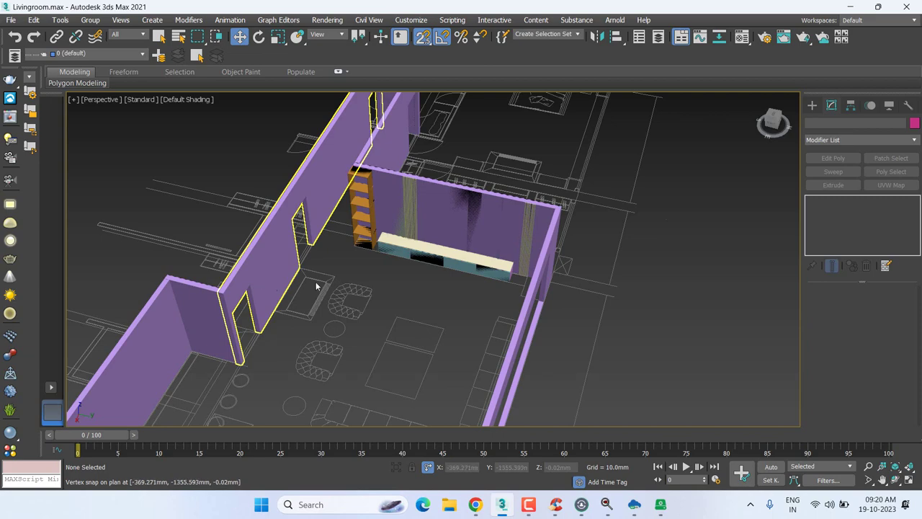
pyautogui.moveTo(316, 286)
pyautogui.keyDown('alt'); pyautogui.mouseDown(button='middle')
pyautogui.moveTo(442, 284)
pyautogui.moveTo(426, 283)
pyautogui.moveTo(721, 247)
pyautogui.moveTo(452, 155)
pyautogui.mouseUp(button='middle'); pyautogui.keyUp('alt')
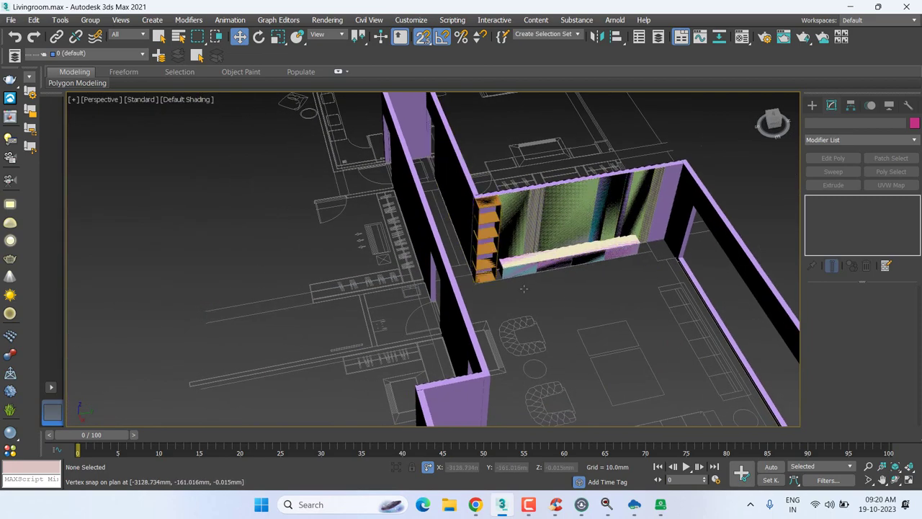
pyautogui.moveTo(524, 288)
pyautogui.keyDown('alt'); pyautogui.mouseDown(button='middle')
pyautogui.moveTo(478, 285)
pyautogui.moveTo(358, 317)
pyautogui.mouseUp(button='middle'); pyautogui.keyUp('alt')
pyautogui.scroll(-5, 478, 285)
pyautogui.scroll(4, 339, 313)
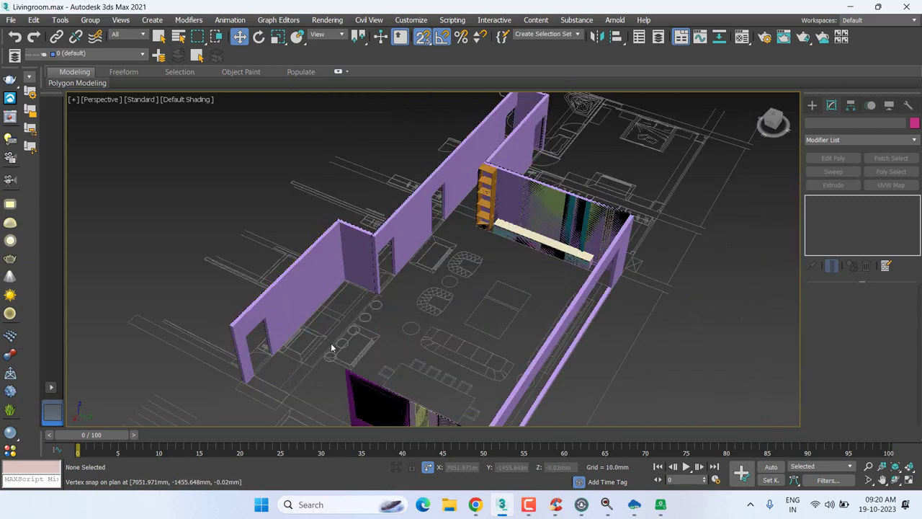
pyautogui.scroll(3, 310, 343)
pyautogui.scroll(2, 392, 346)
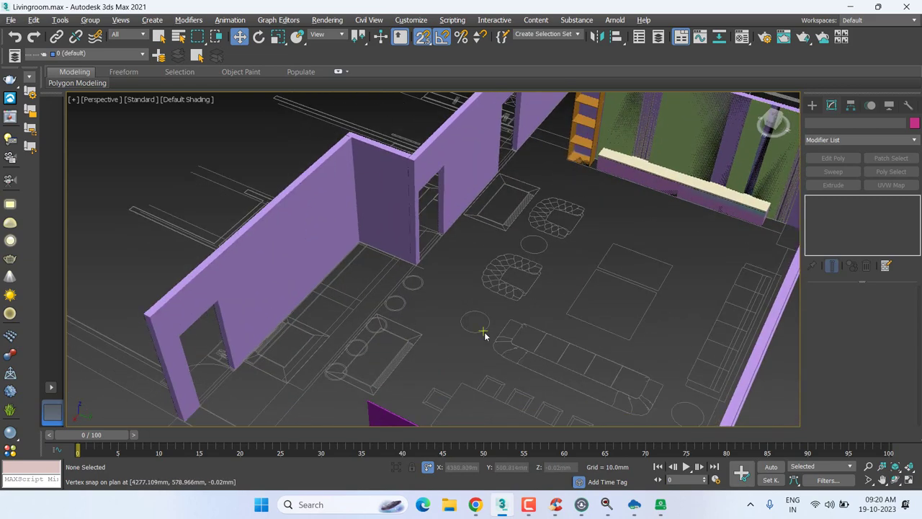
pyautogui.scroll(4, 483, 333)
pyautogui.keyDown('alt'); pyautogui.moveTo(483, 334); pyautogui.dragTo(432, 343, button='middle'); pyautogui.keyUp('alt')
pyautogui.scroll(-5, 456, 314)
pyautogui.keyDown('alt'); pyautogui.moveTo(457, 314); pyautogui.dragTo(552, 264, button='middle'); pyautogui.keyUp('alt')
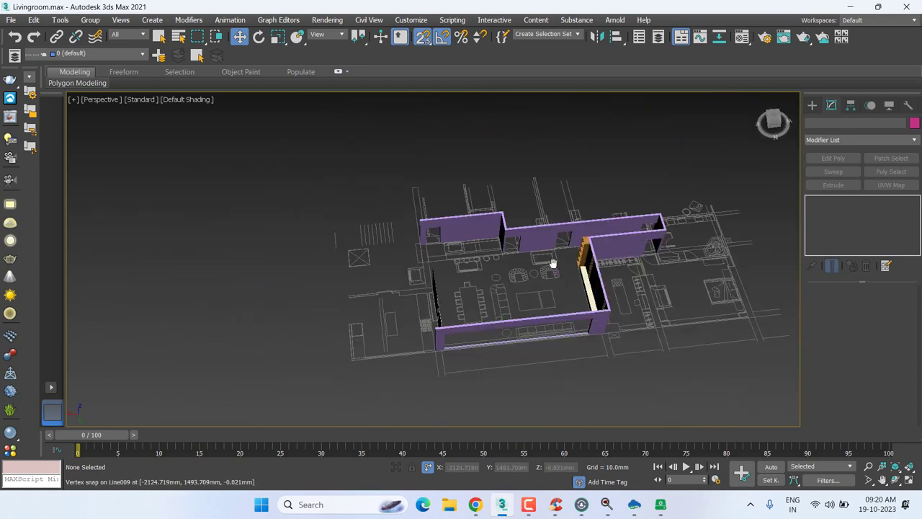
pyautogui.scroll(3, 453, 263)
pyautogui.scroll(3, 453, 264)
# - Save the scene incrementally as Livingroom01.max, keeping the original Livingroom.max
pyautogui.click(11, 20)
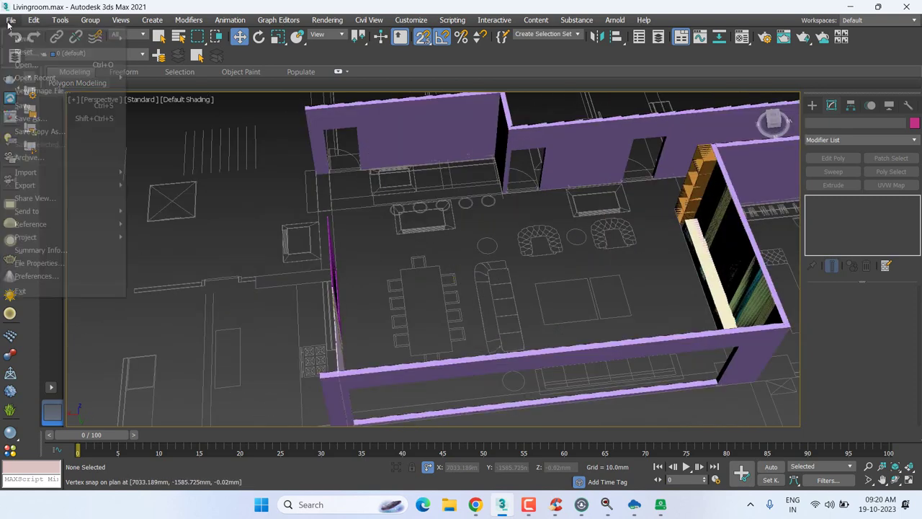
pyautogui.click(22, 108)
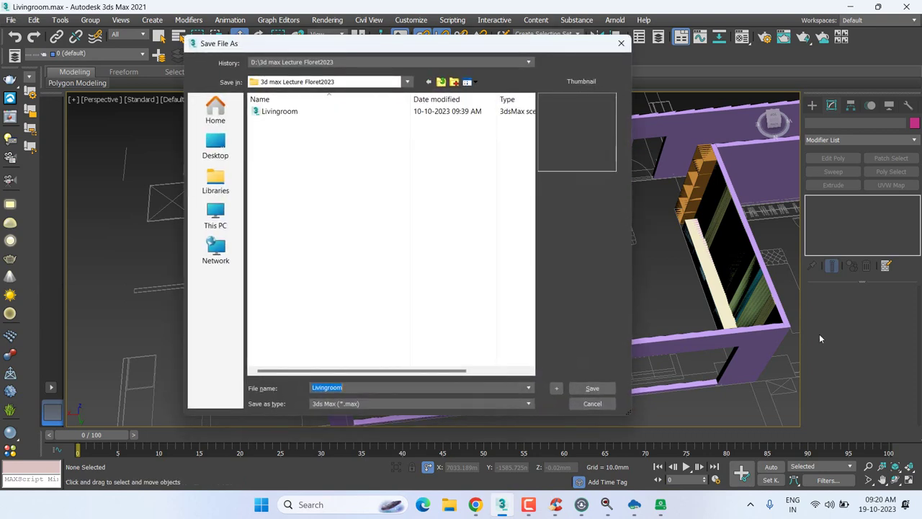
pyautogui.click(292, 114)
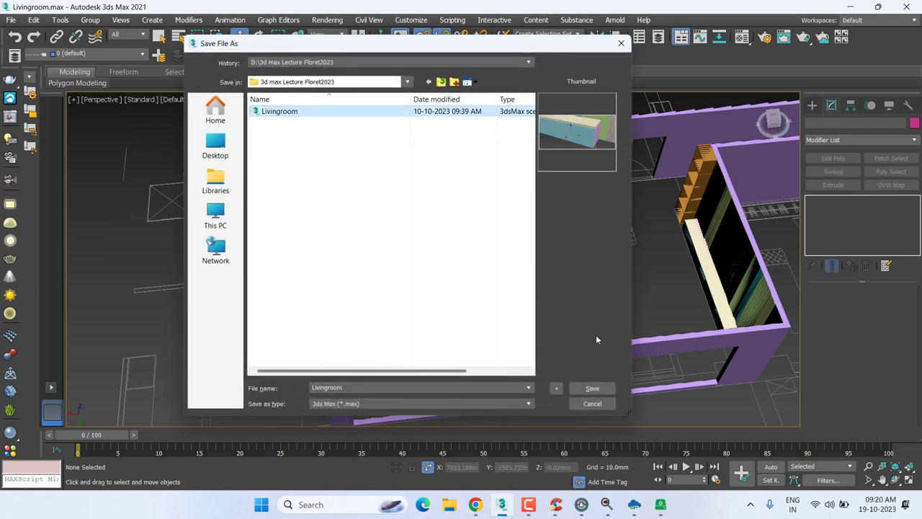
pyautogui.click(587, 388)
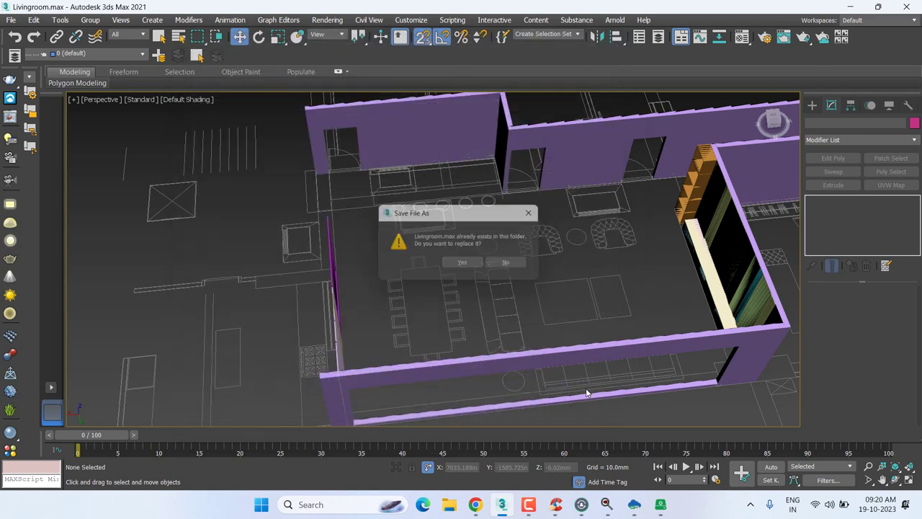
pyautogui.click(513, 265)
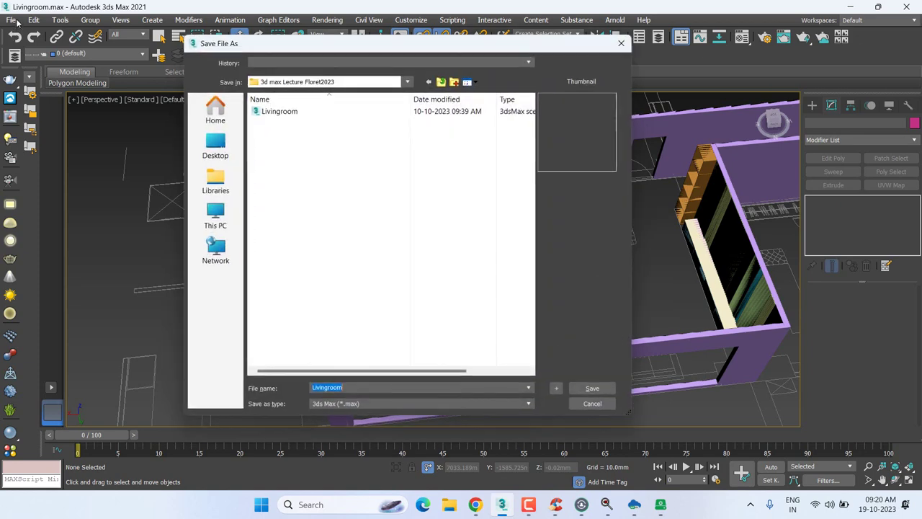
pyautogui.click(556, 390)
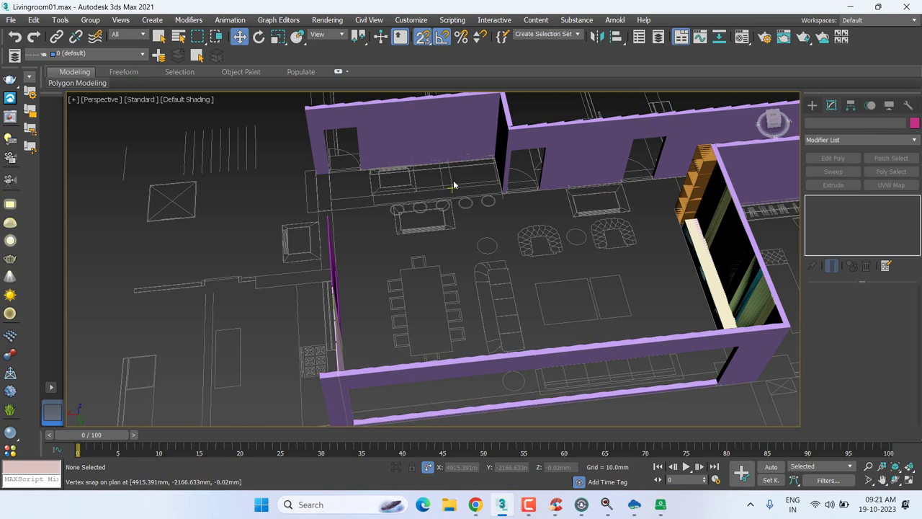
pyautogui.moveTo(466, 249); pyautogui.dragTo(372, 249, button='middle')
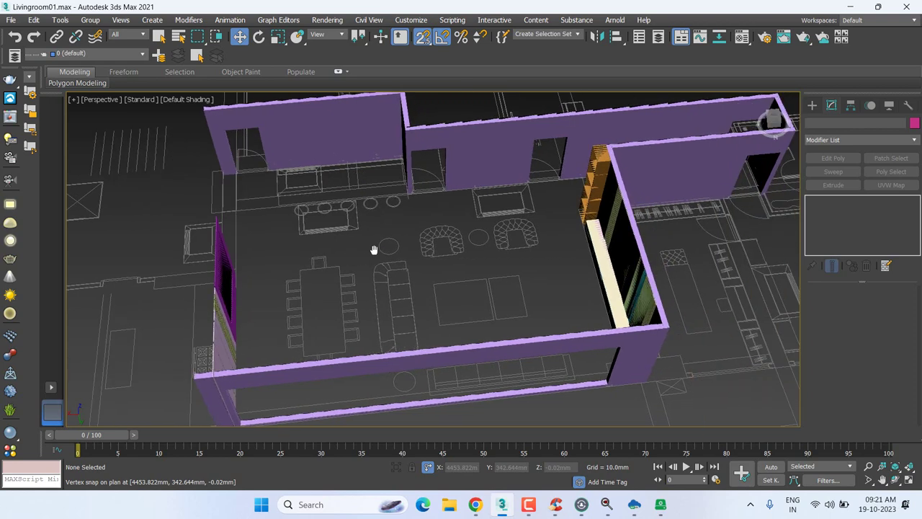
pyautogui.scroll(-3, 373, 249)
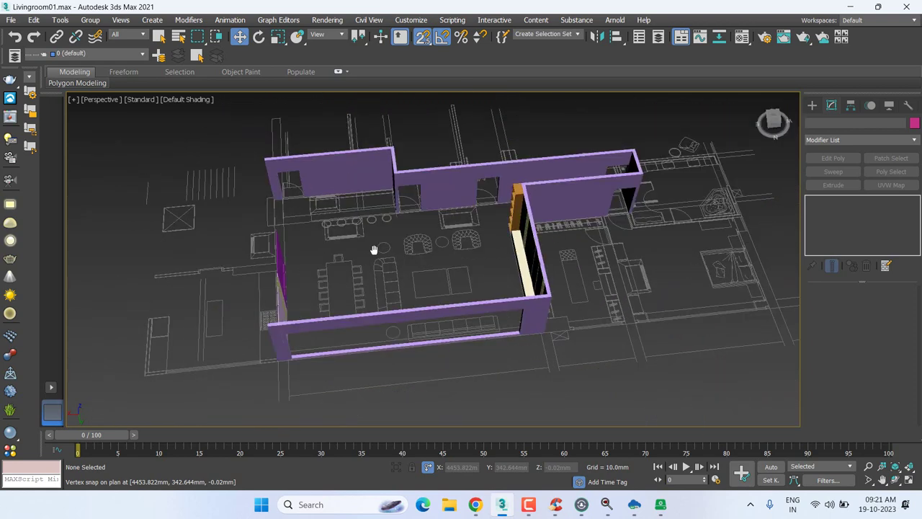